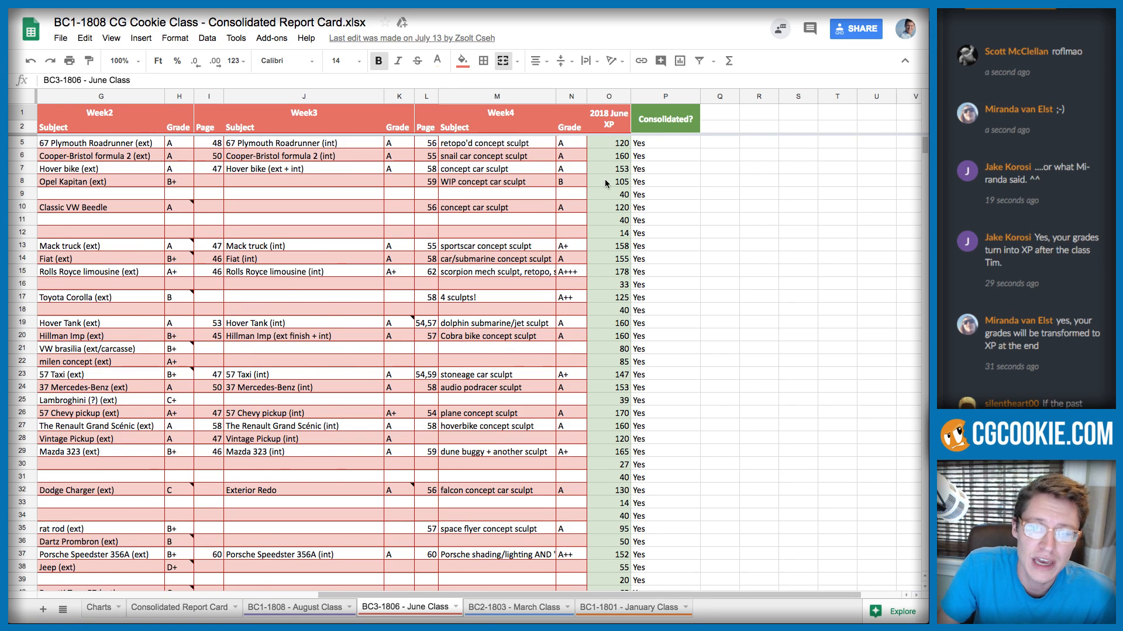
Review the 2018 June XP column in the BC3-1806 - June Class sheet down to the last student rows
scroll(617, 193, "down", 5)
left_click(607, 284)
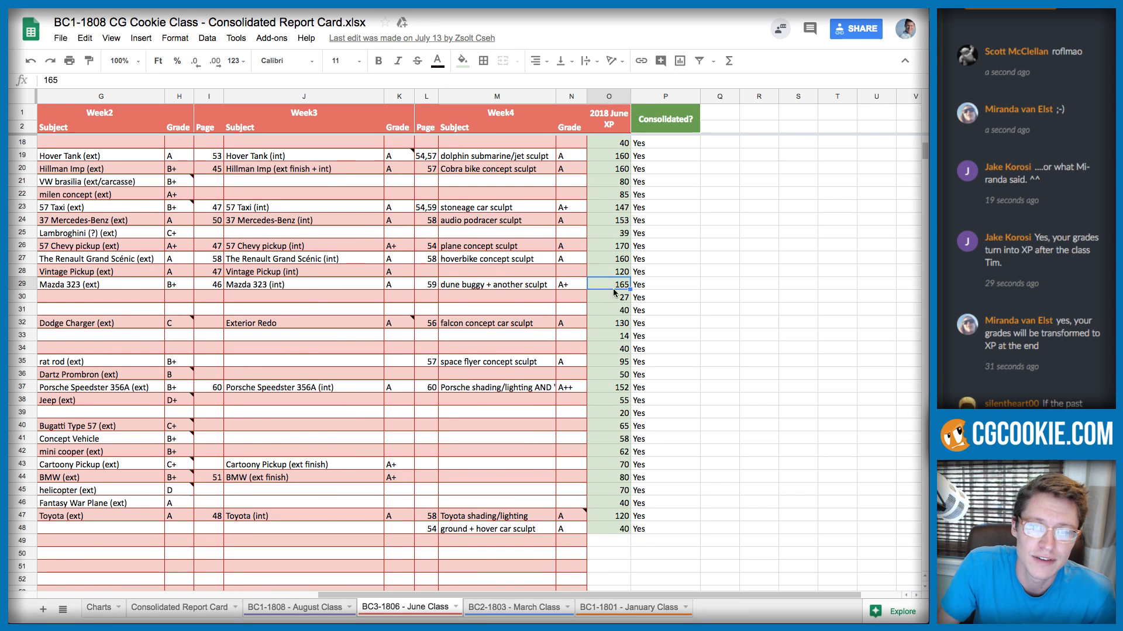
scroll(618, 286, "up", 5)
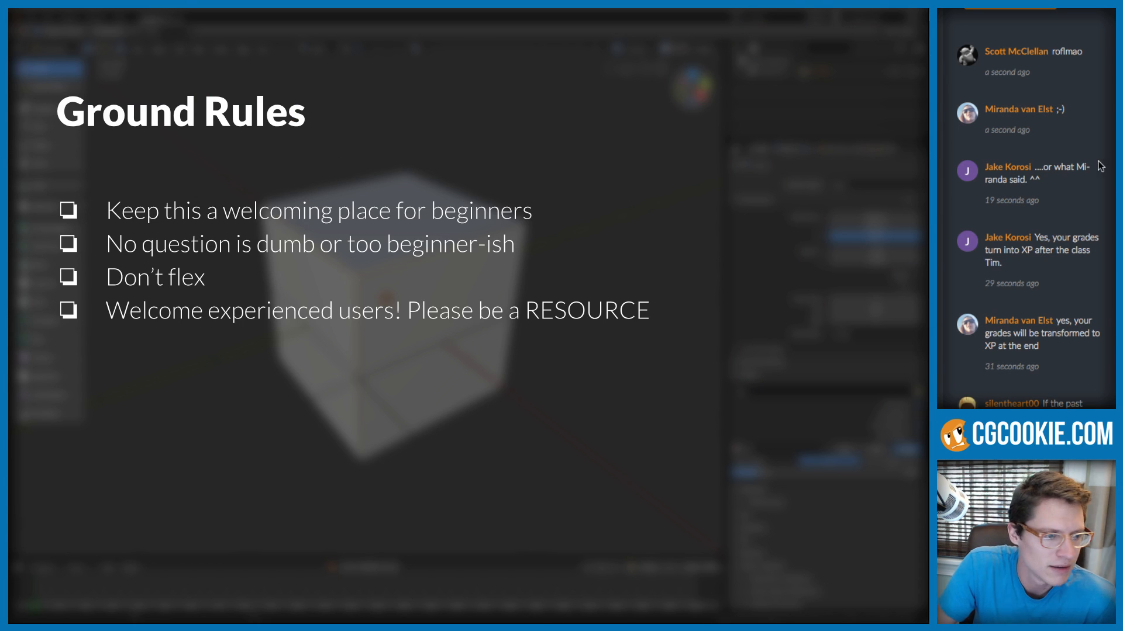
Read back through the recent live chat messages about grades and XP, returning to the newest ones
scroll(1087, 158, "down", 5)
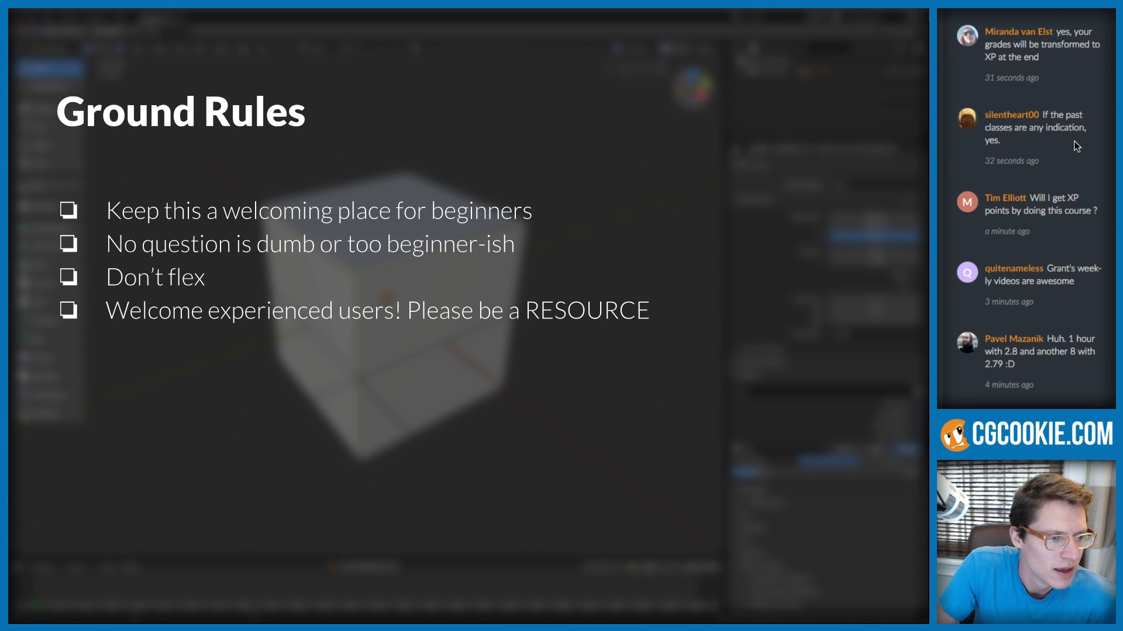
scroll(1078, 146, "up", 5)
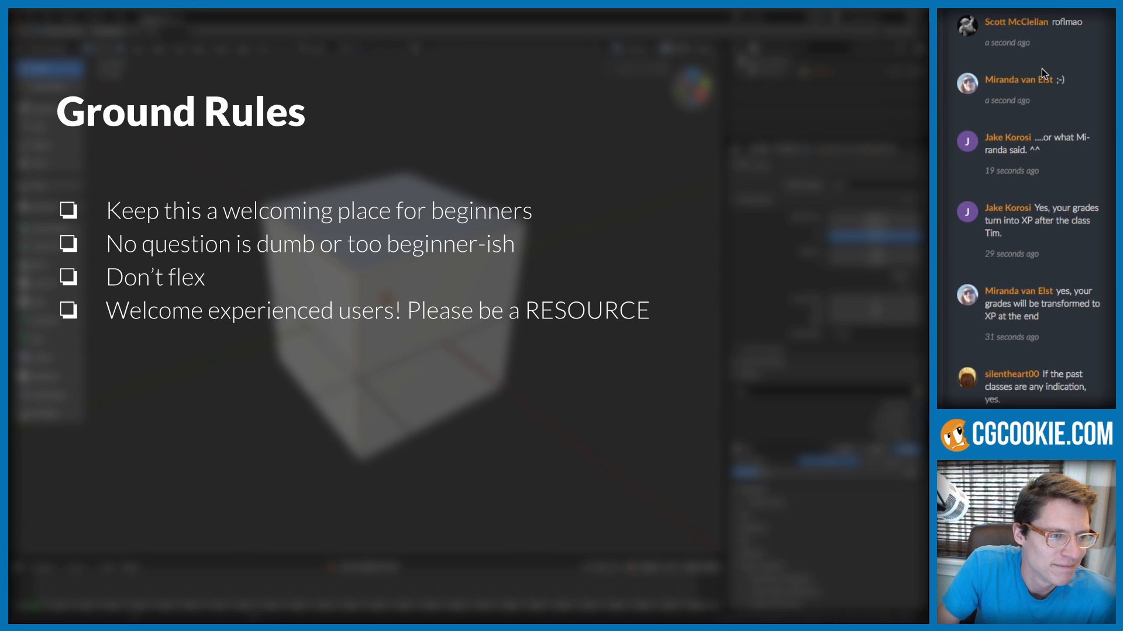
scroll(1044, 72, "up", 1)
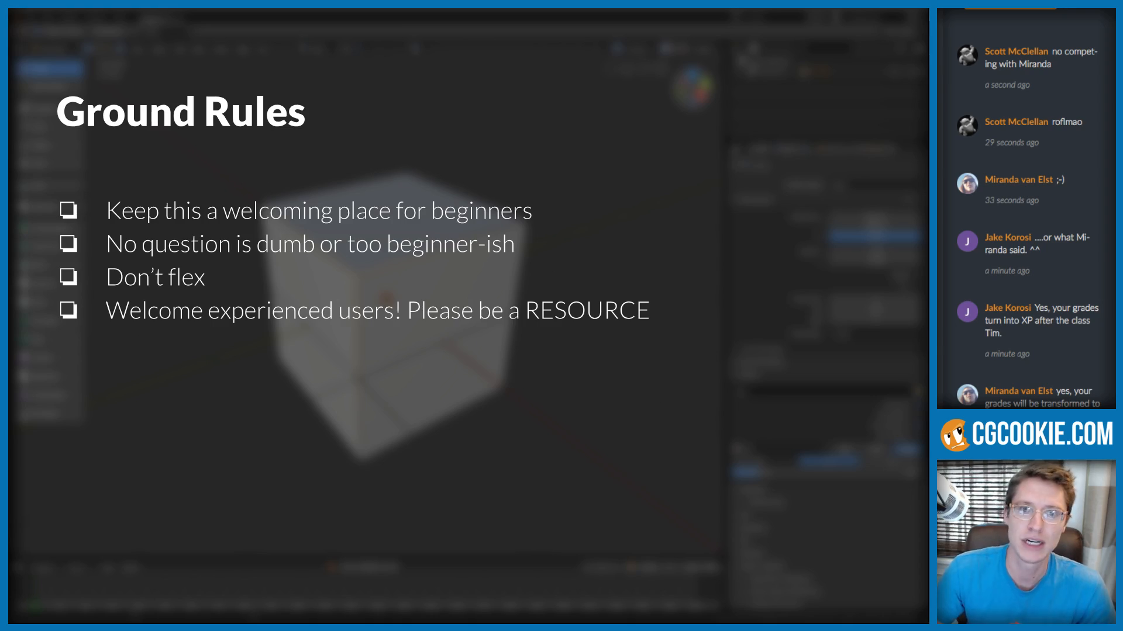
Switch to the web browser, load blender.org and open its Download page
key("Right")
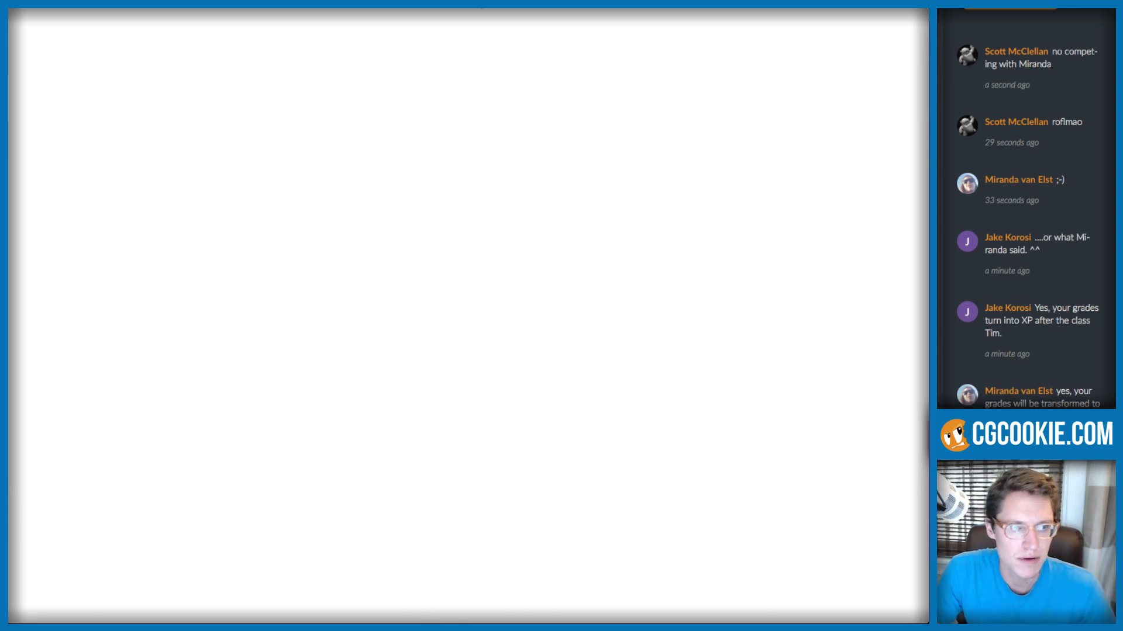
type("blender.org")
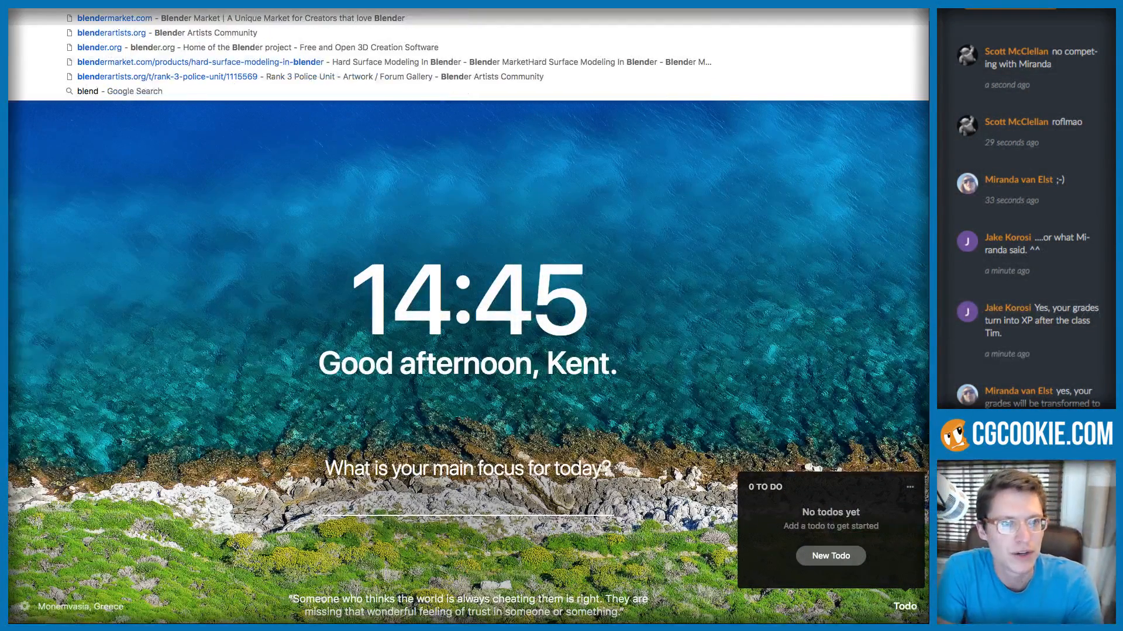
key("Return")
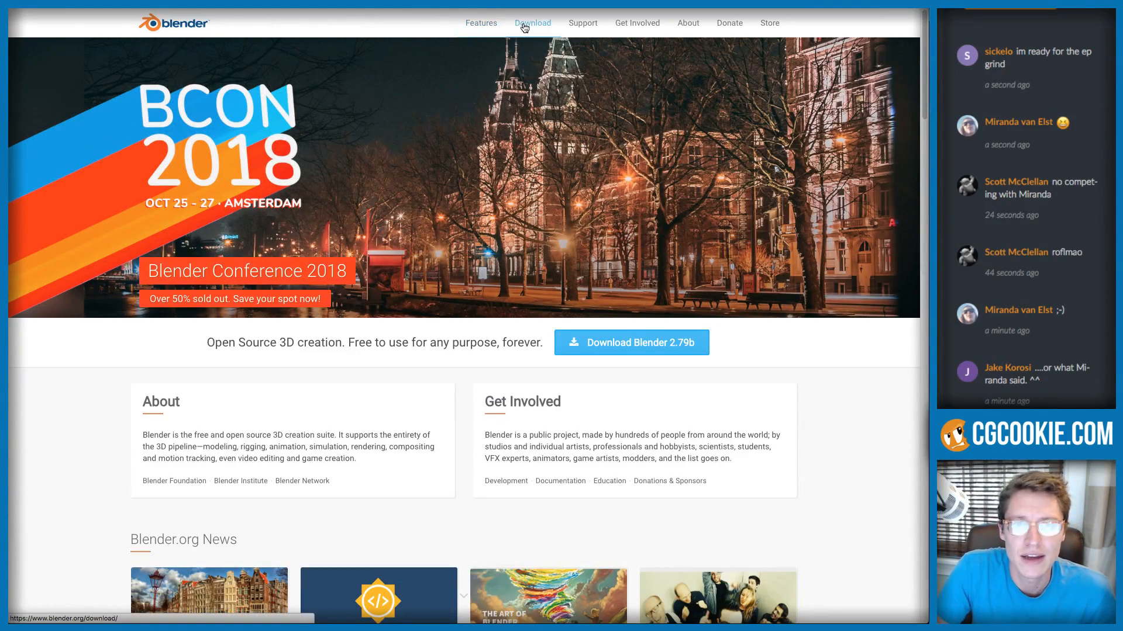
left_click(525, 26)
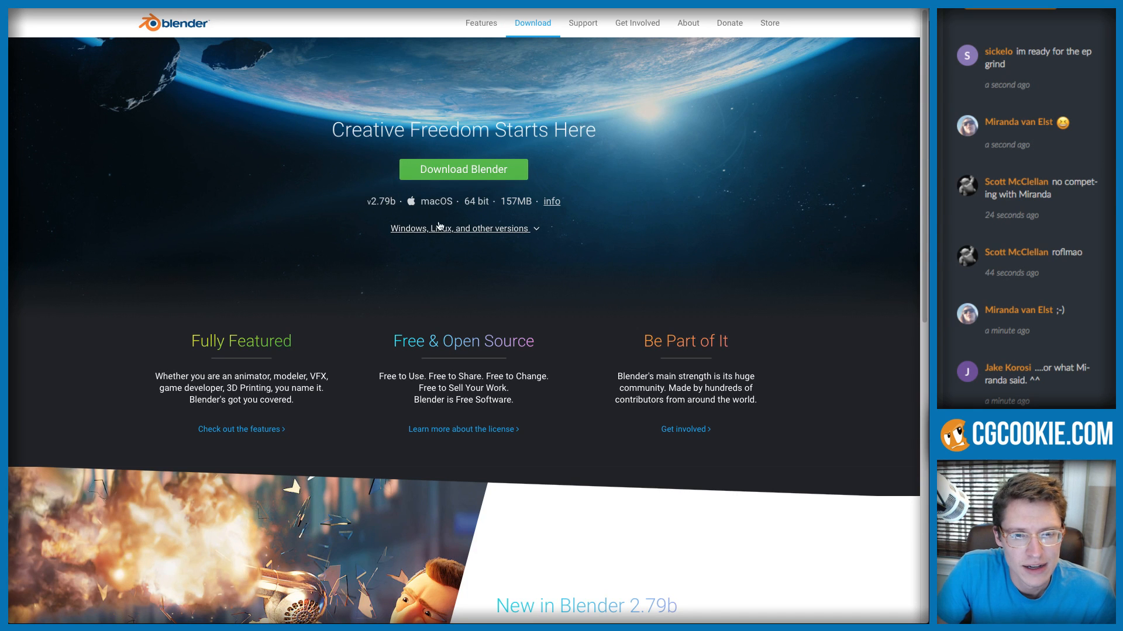
Open the Latest Experimental Builds page and locate the macOS 64 bit Blender 2.8 build
scroll(471, 296, "down", 10)
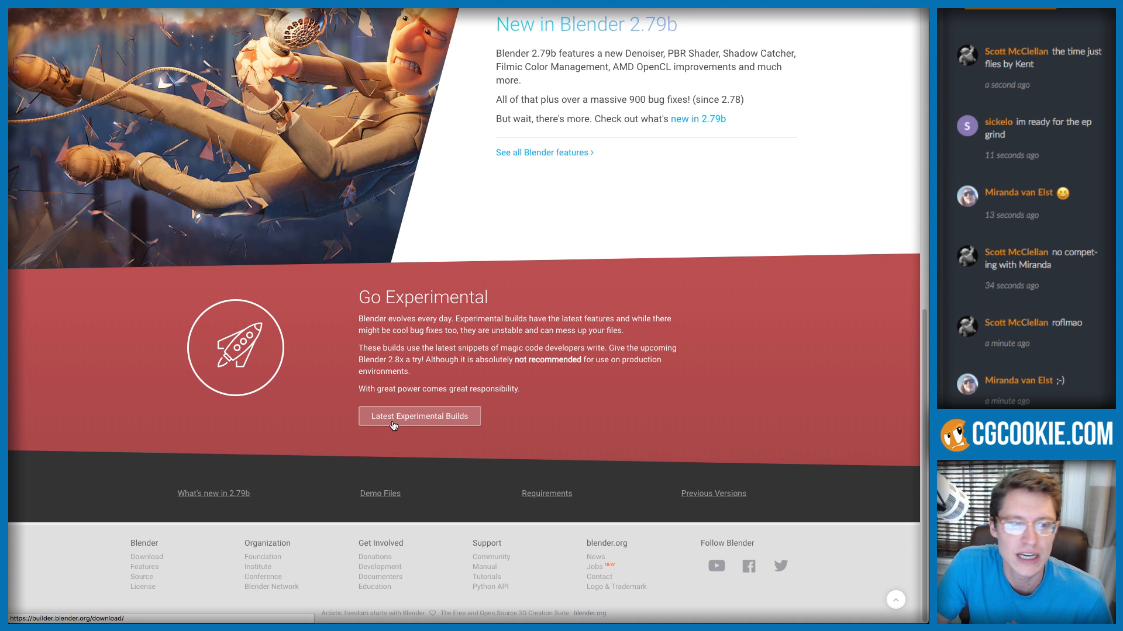
left_click(425, 416)
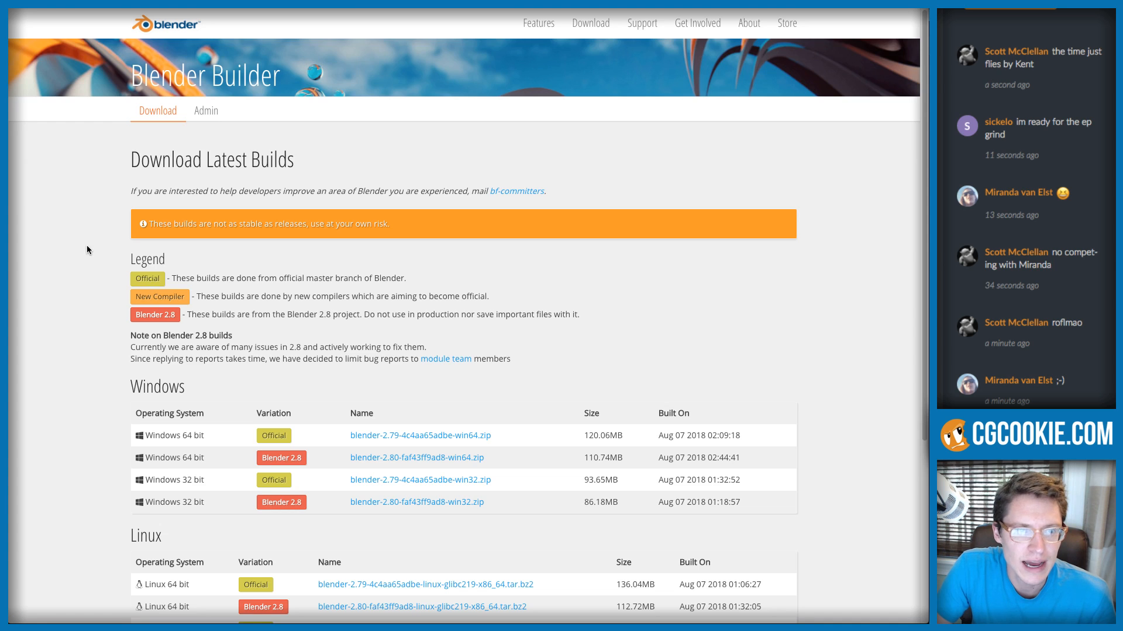
scroll(86, 246, "down", 3)
scroll(87, 246, "down", 1)
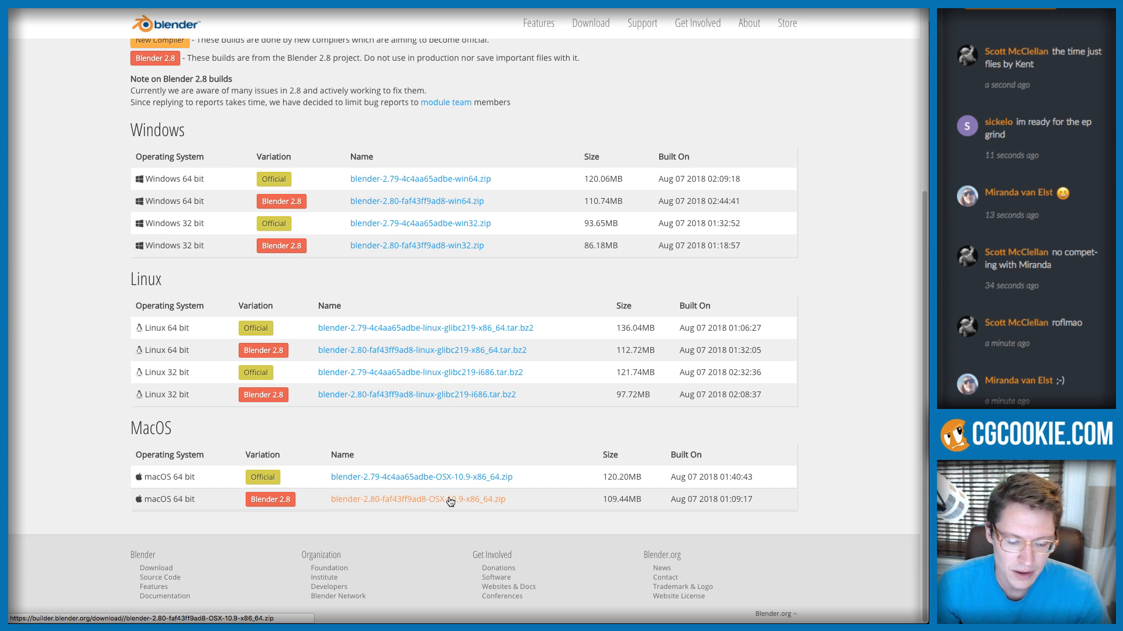
Switch to Finder's Blender folder window and show the Downloads folder in a second tab
key("super+Tab")
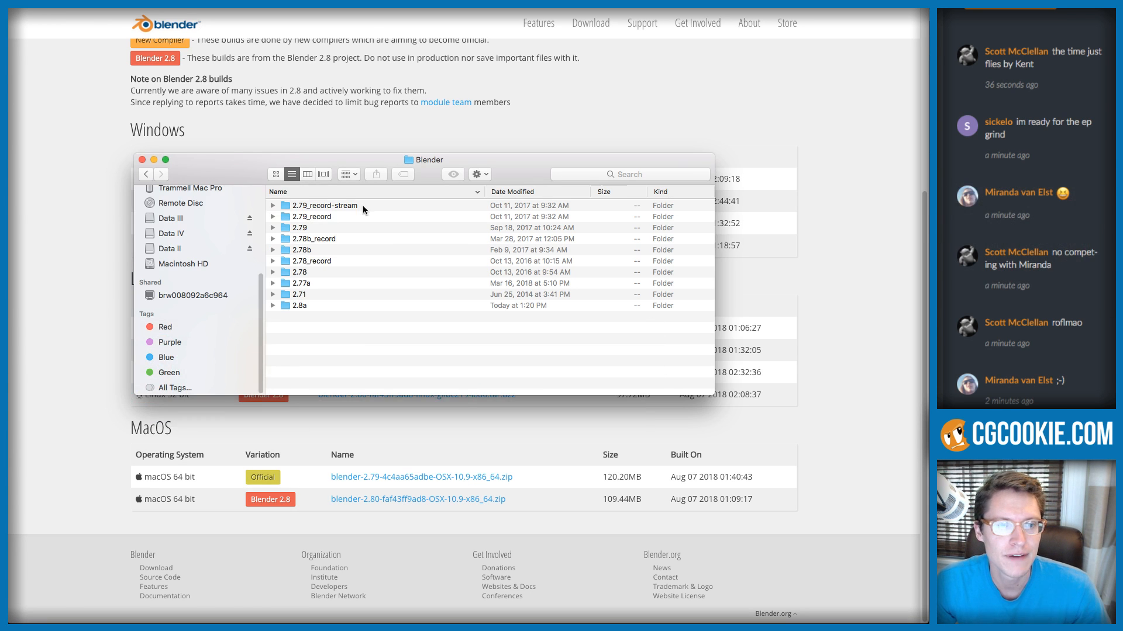
left_click_drag(240, 167, 305, 157)
key("super+t")
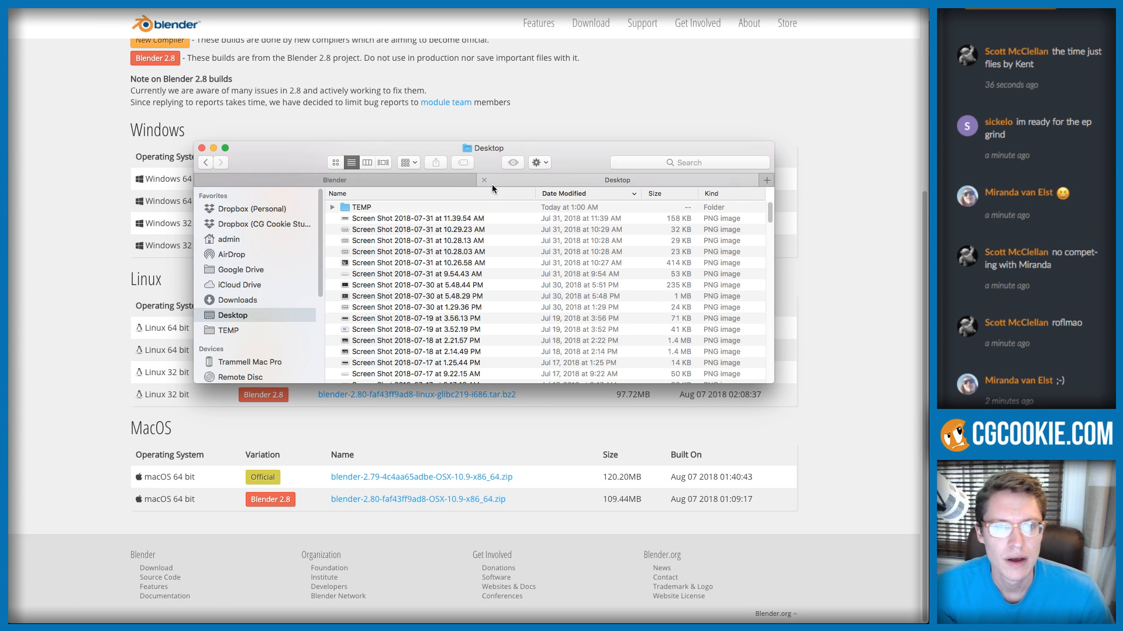
left_click(245, 299)
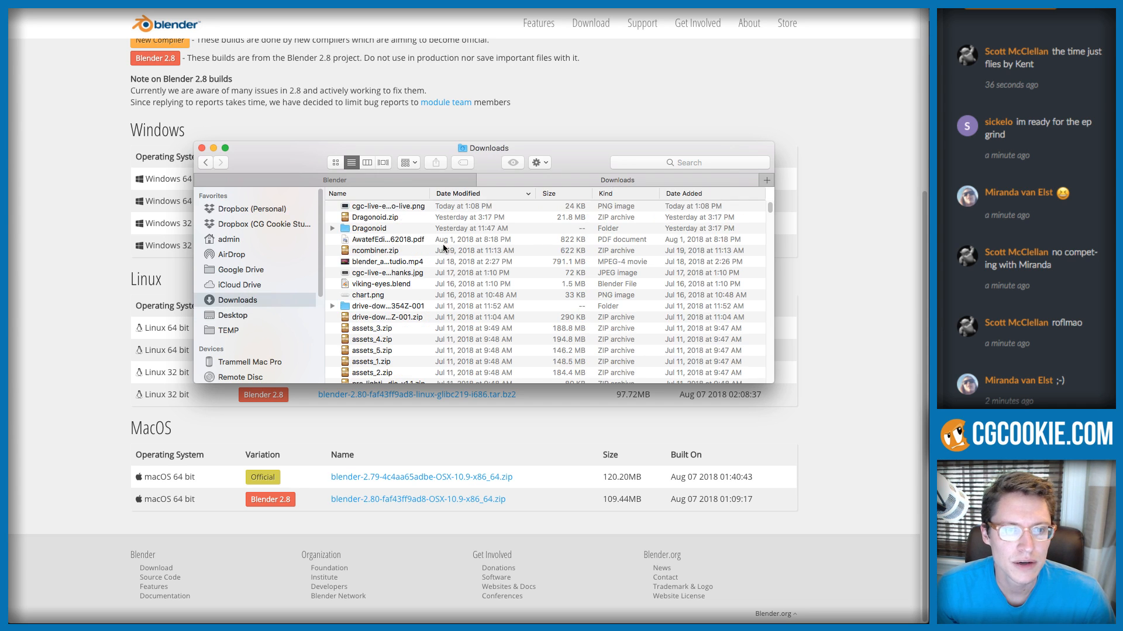
Transfer Dragonoid.zip from the Downloads folder into the Blender folder as an example archive
left_click(373, 212)
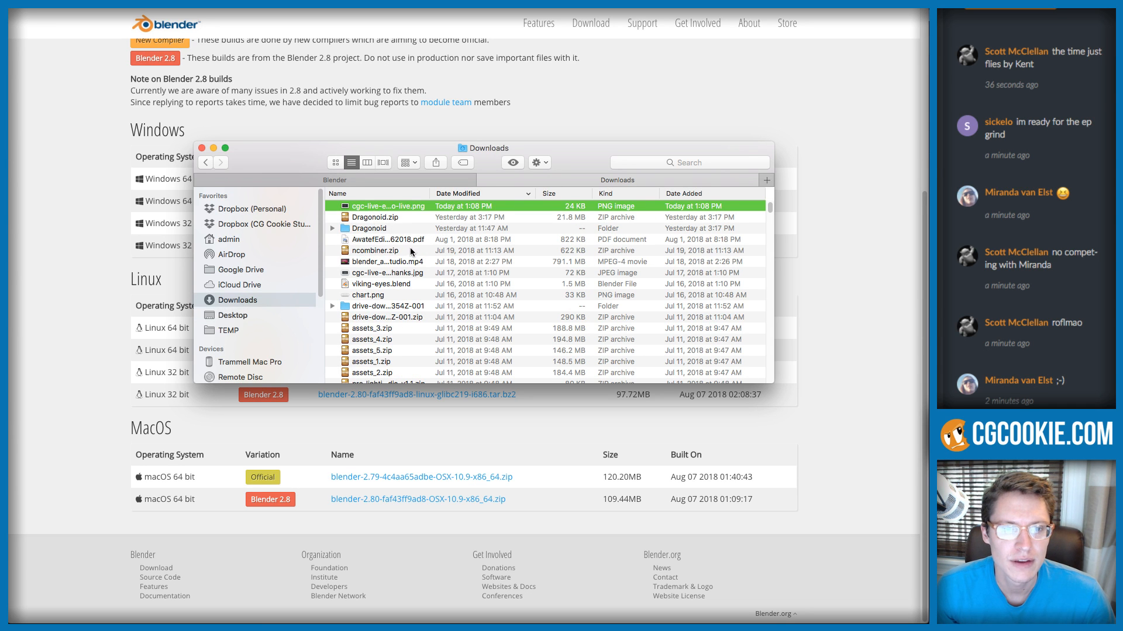
scroll(412, 254, "down", 4)
scroll(413, 254, "up", 4)
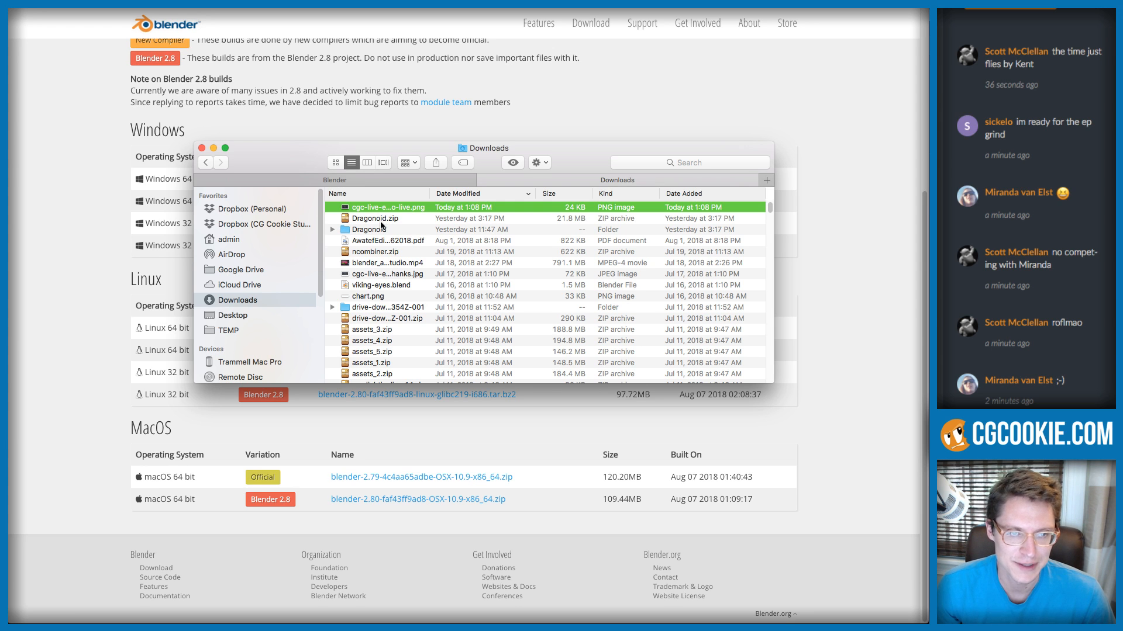
left_click_drag(370, 220, 405, 321)
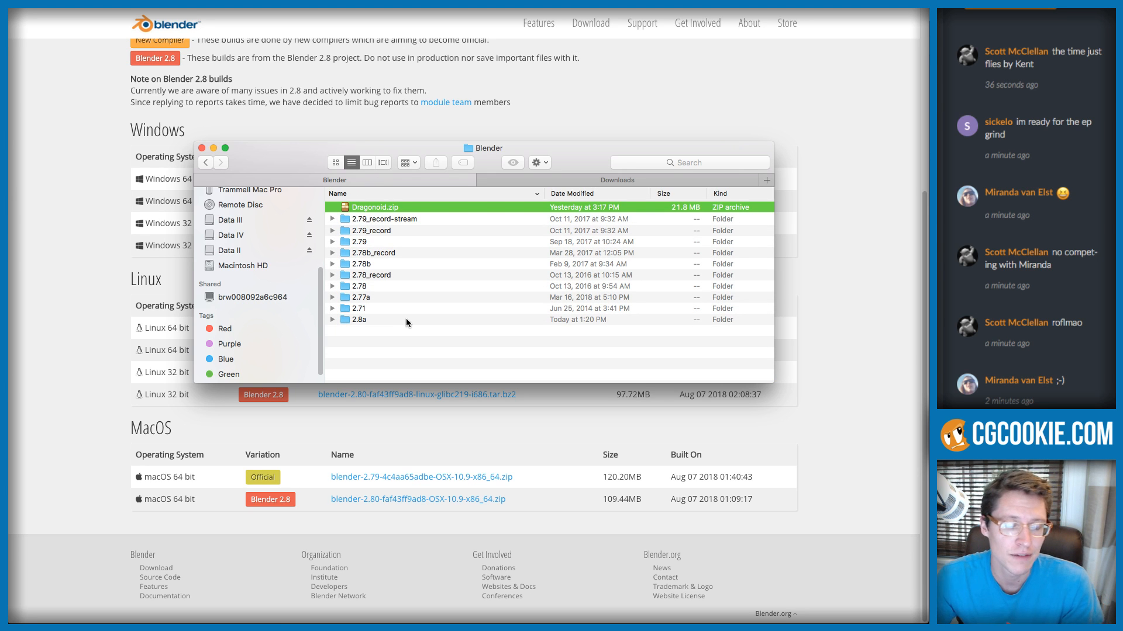
Examine the files inside the 2.79_record-stream folder, collapse it and return to the builds page
left_click(332, 220)
scroll(392, 231, "down", 2)
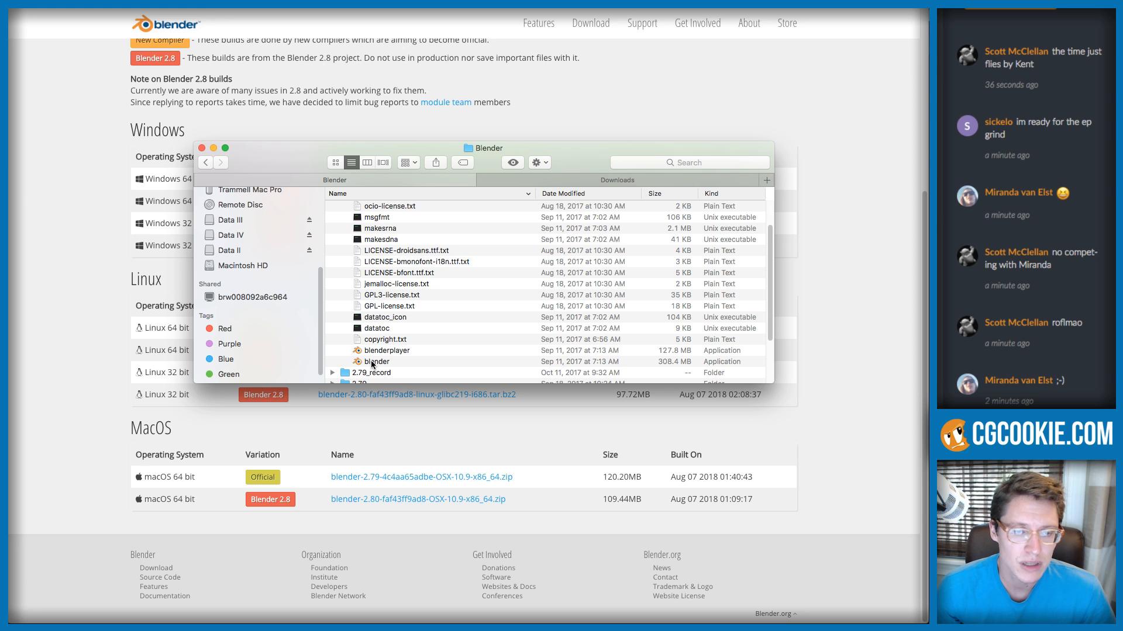
scroll(372, 364, "up", 5)
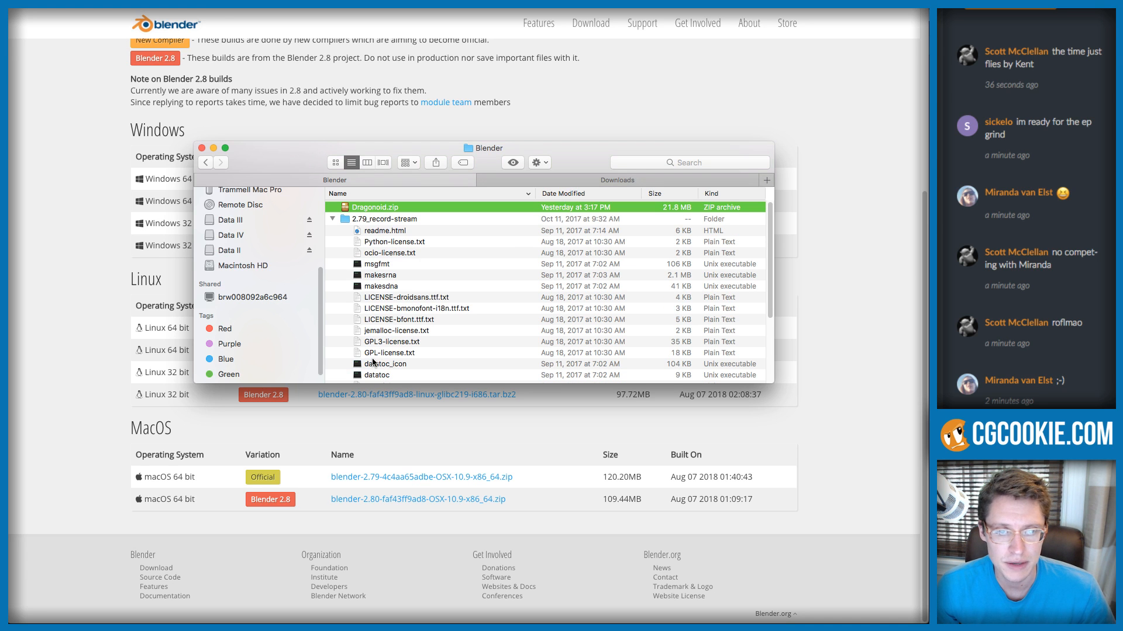
left_click(332, 219)
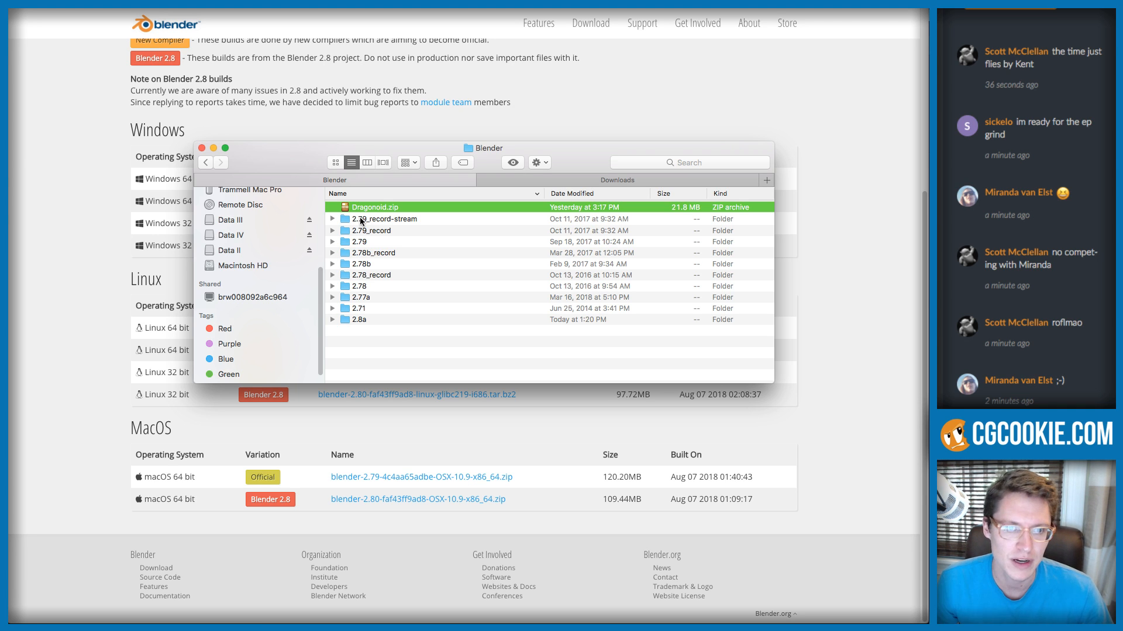
left_click(692, 462)
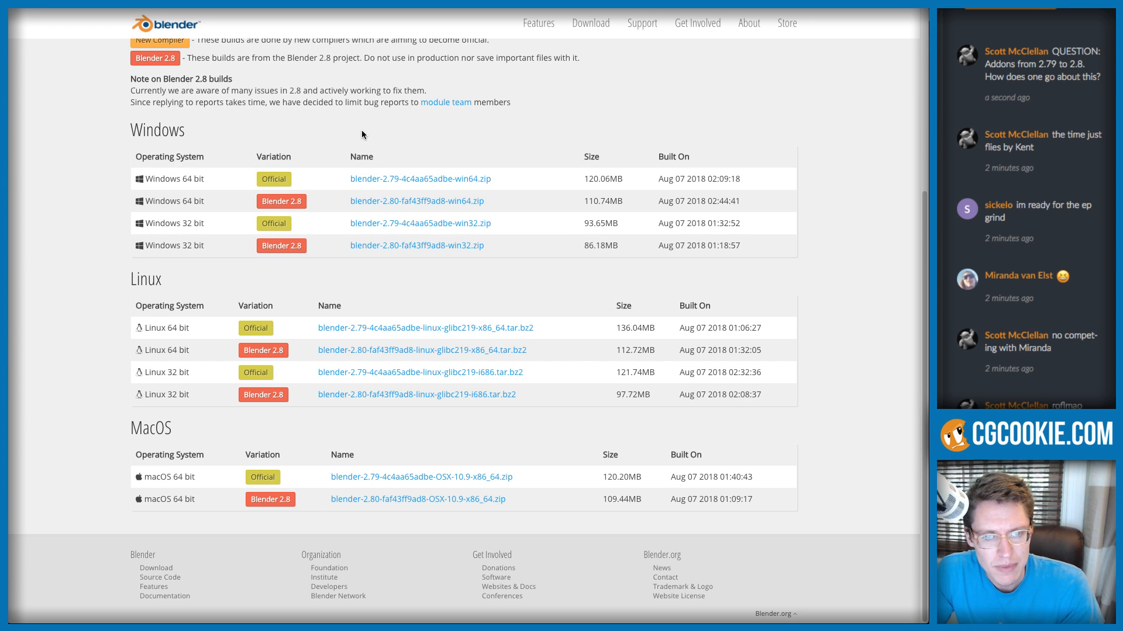
Switch to Blender 2.80 and highlight the chat question about add-ons from 2.79 to 2.8
key("super+Tab")
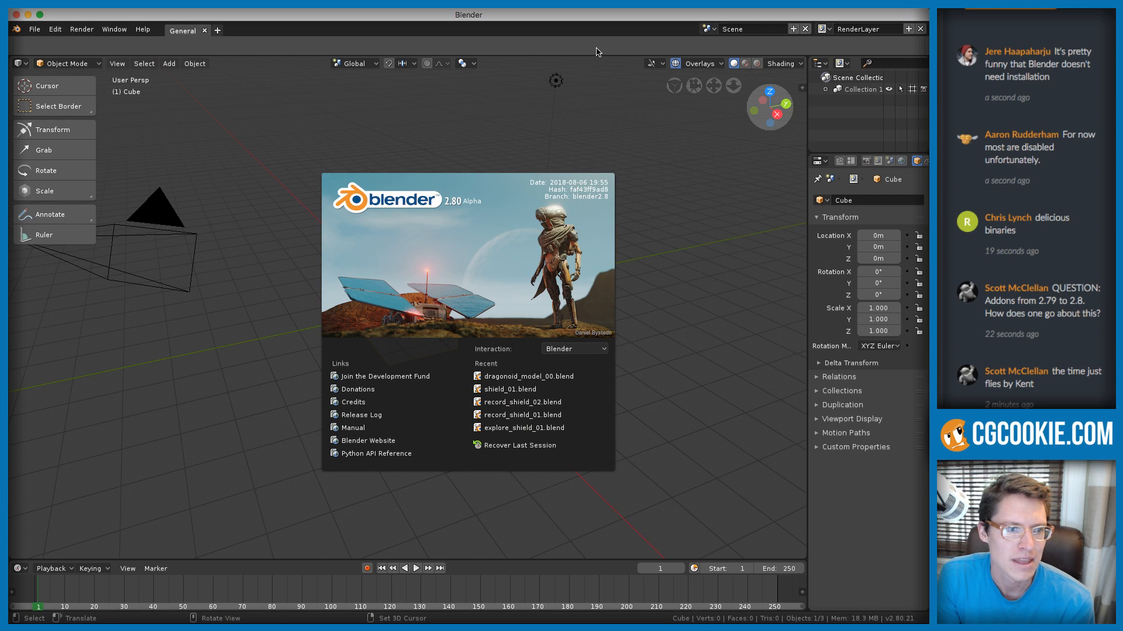
left_click(1108, 313)
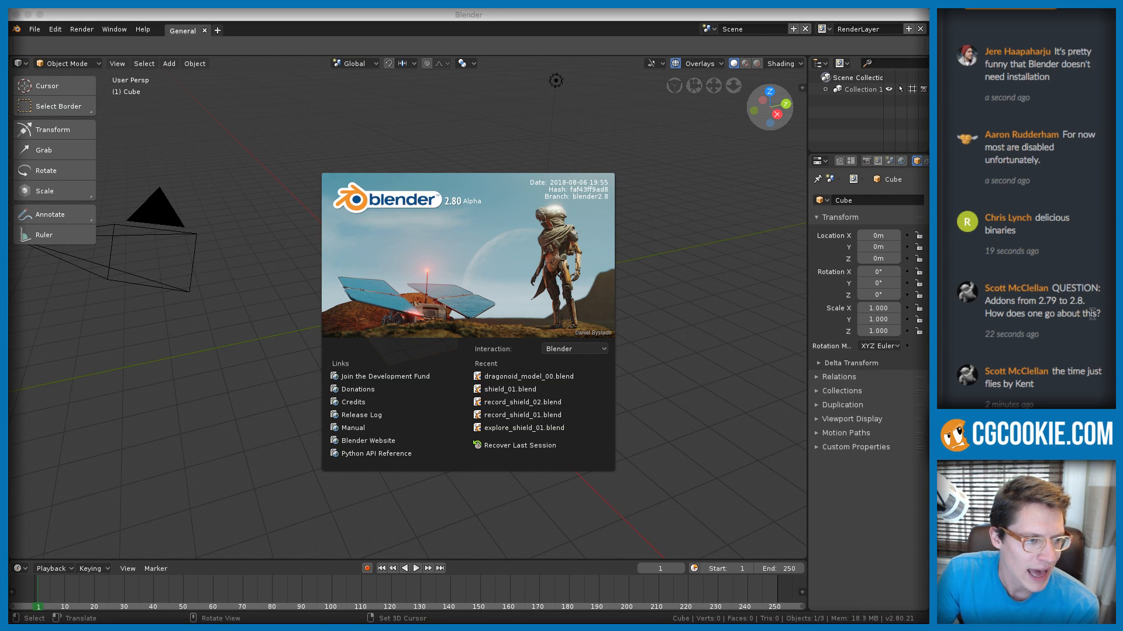
left_click_drag(1107, 320, 1056, 395)
scroll(1087, 373, "down", 3)
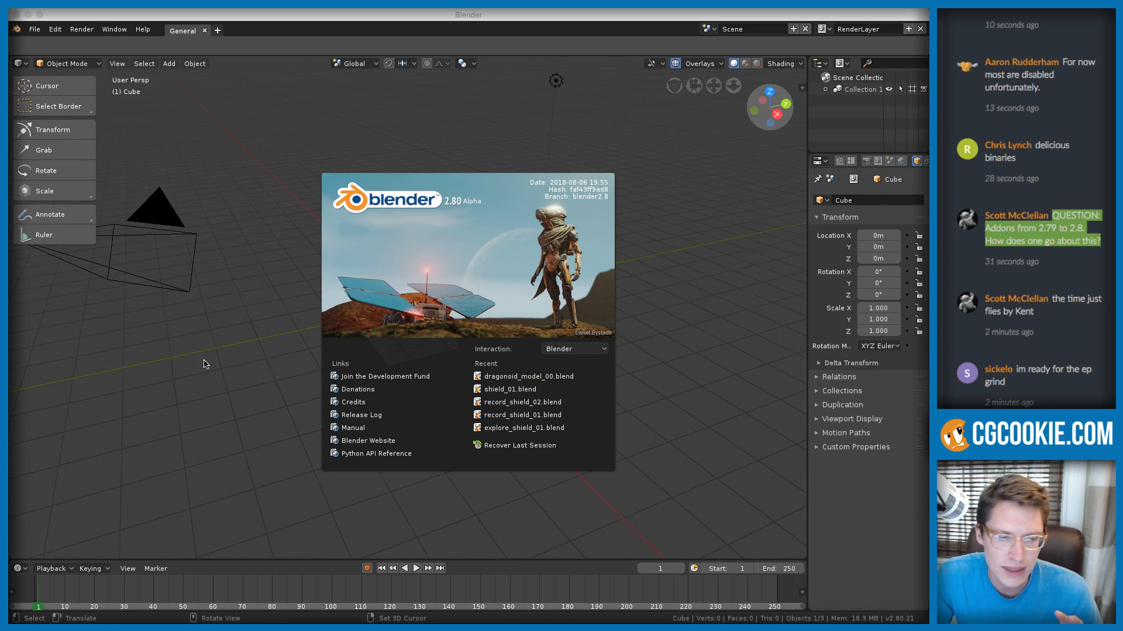
Dismiss the splash screen and open the Add-ons section of the User Preferences
left_click(245, 303)
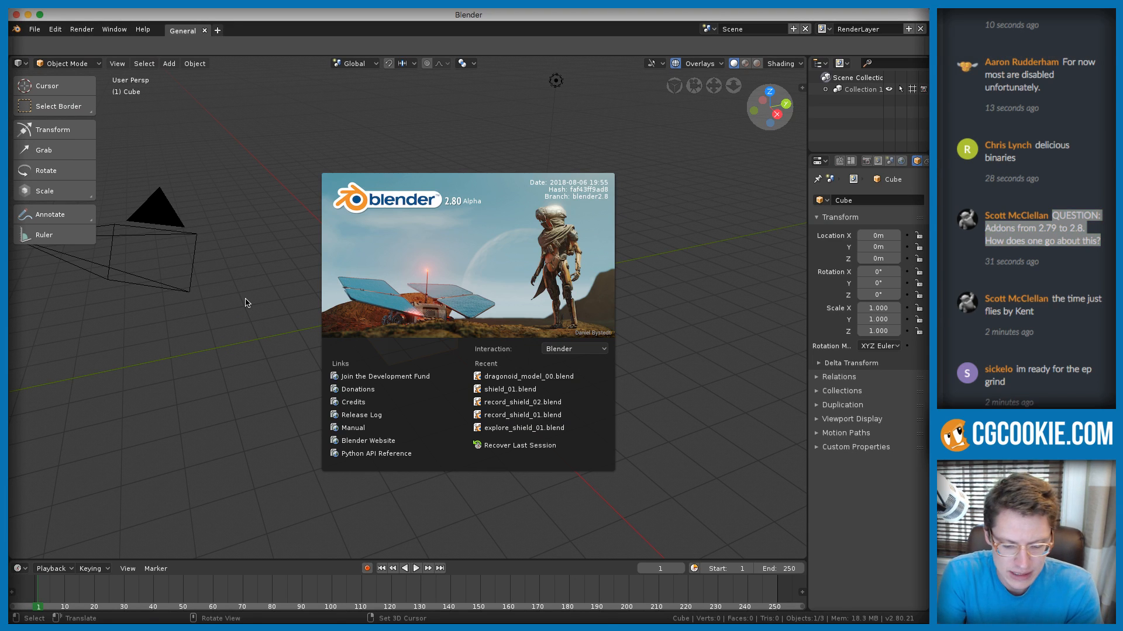
left_click(236, 254)
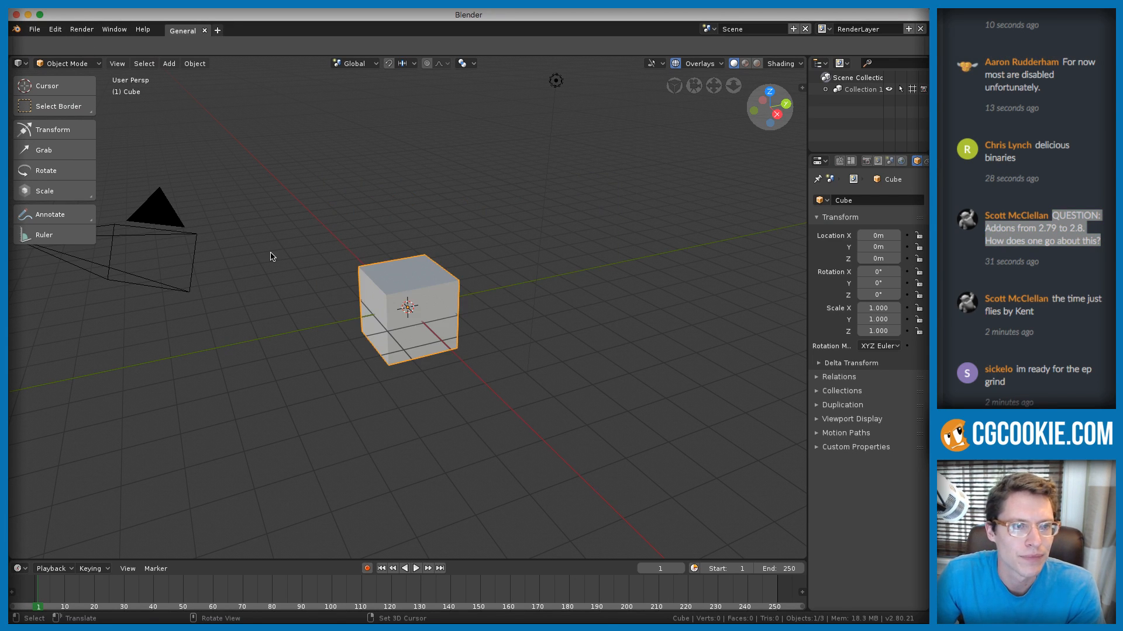
key("ctrl+alt+u")
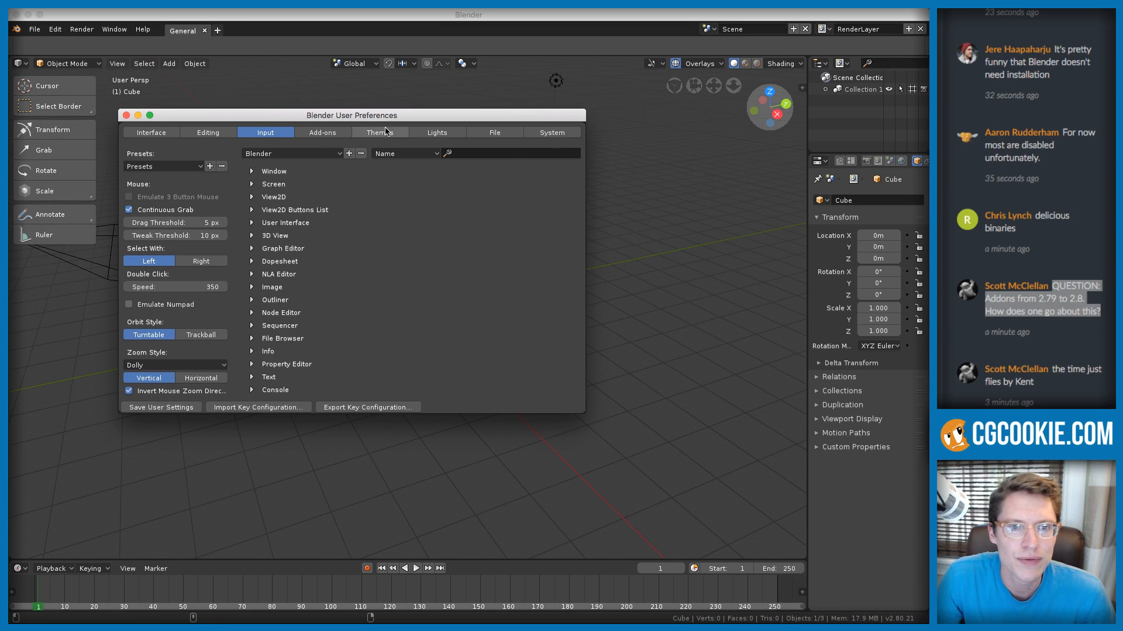
left_click(338, 134)
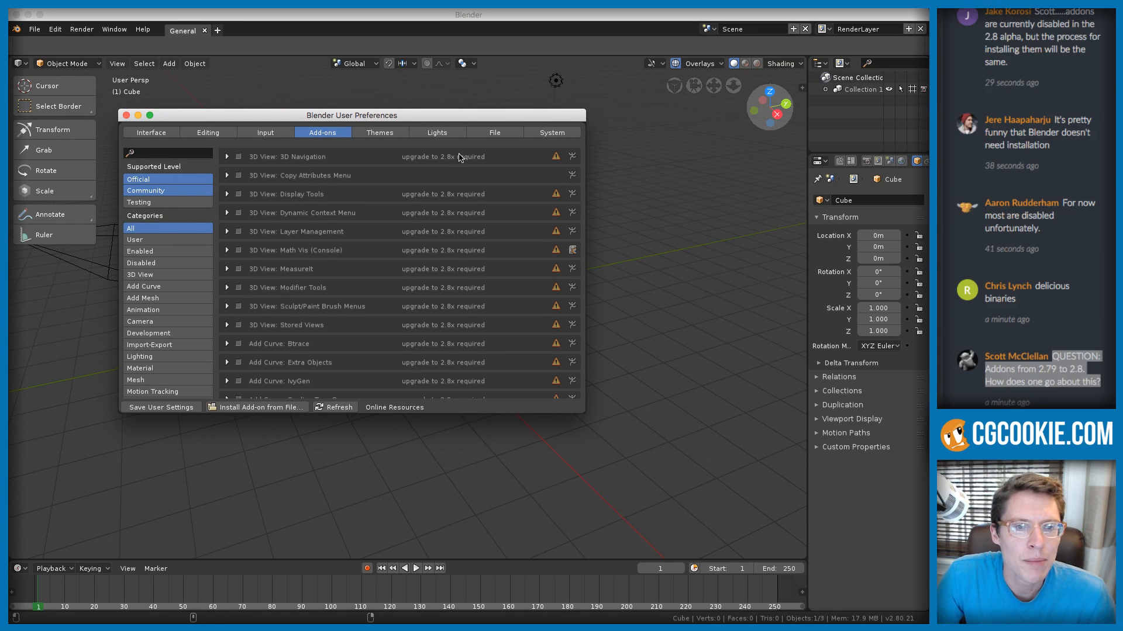
Examine the add-ons list for 2.8 compatibility, including the Dependency Graph Debug details, and close the preferences
scroll(456, 211, "down", 15)
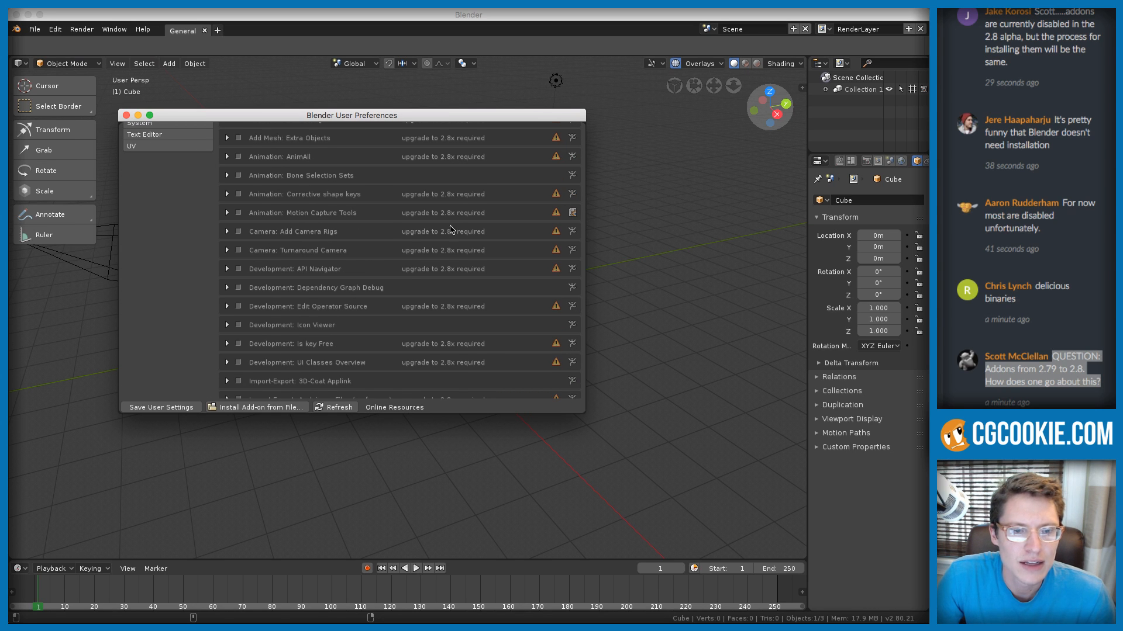
left_click(227, 288)
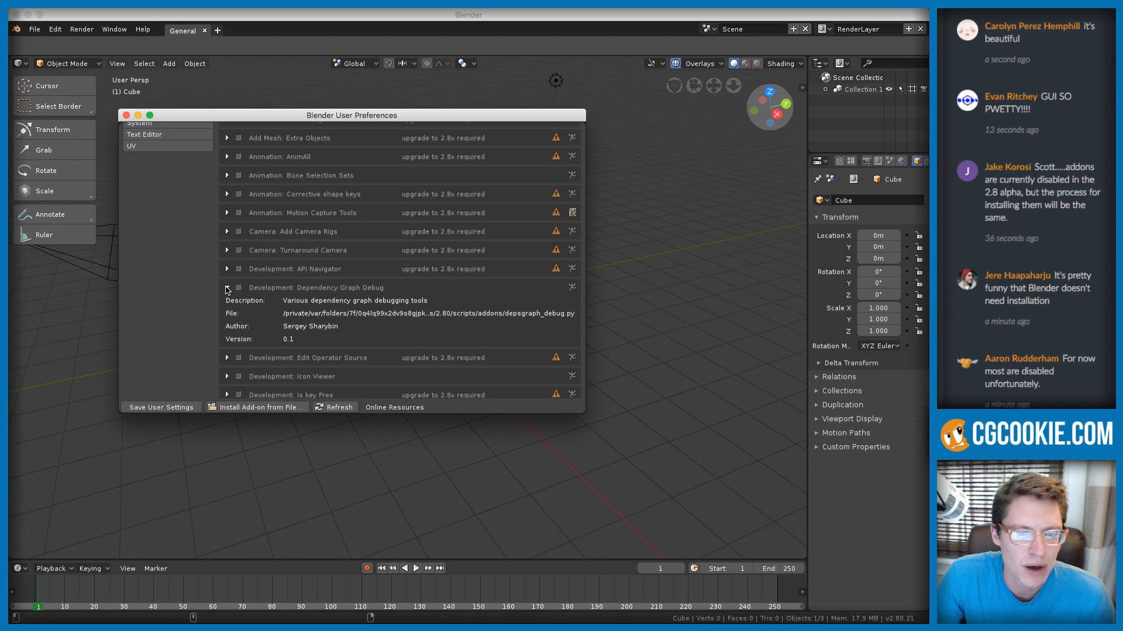
left_click(227, 288)
scroll(370, 276, "up", 20)
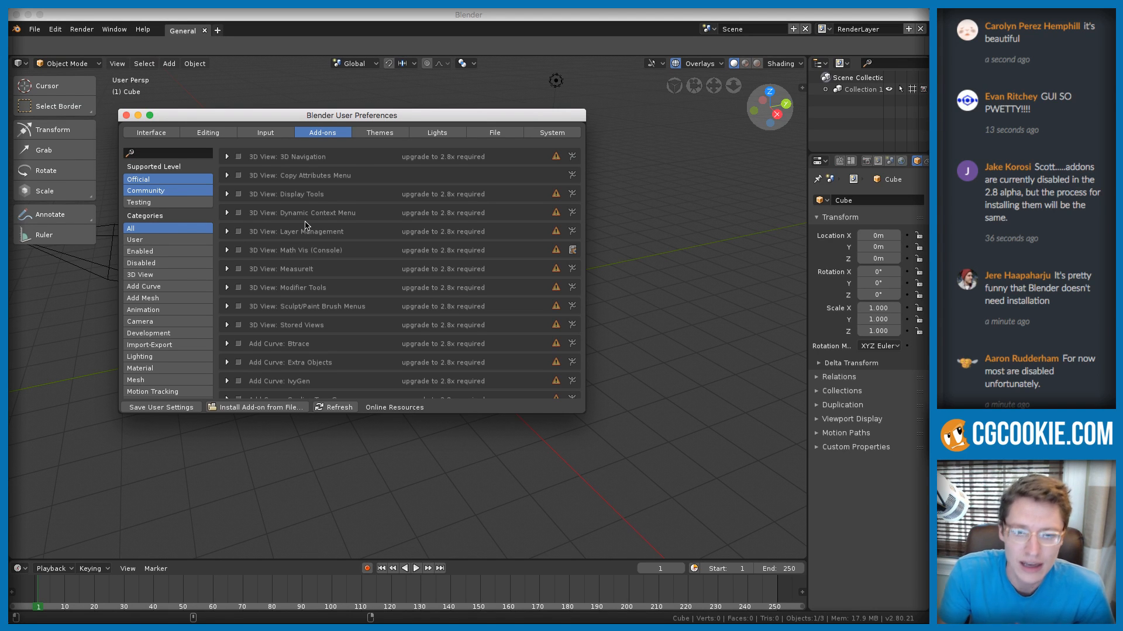
left_click(126, 115)
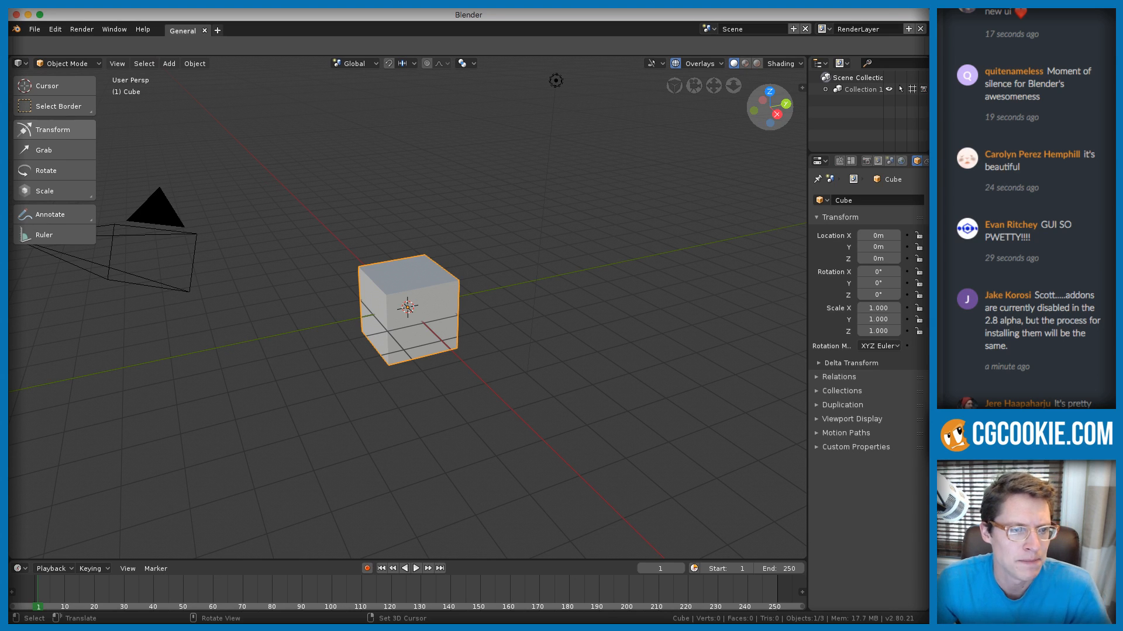
Read the chat replies about add-ons in the 2.8 alpha
key("super+Tab")
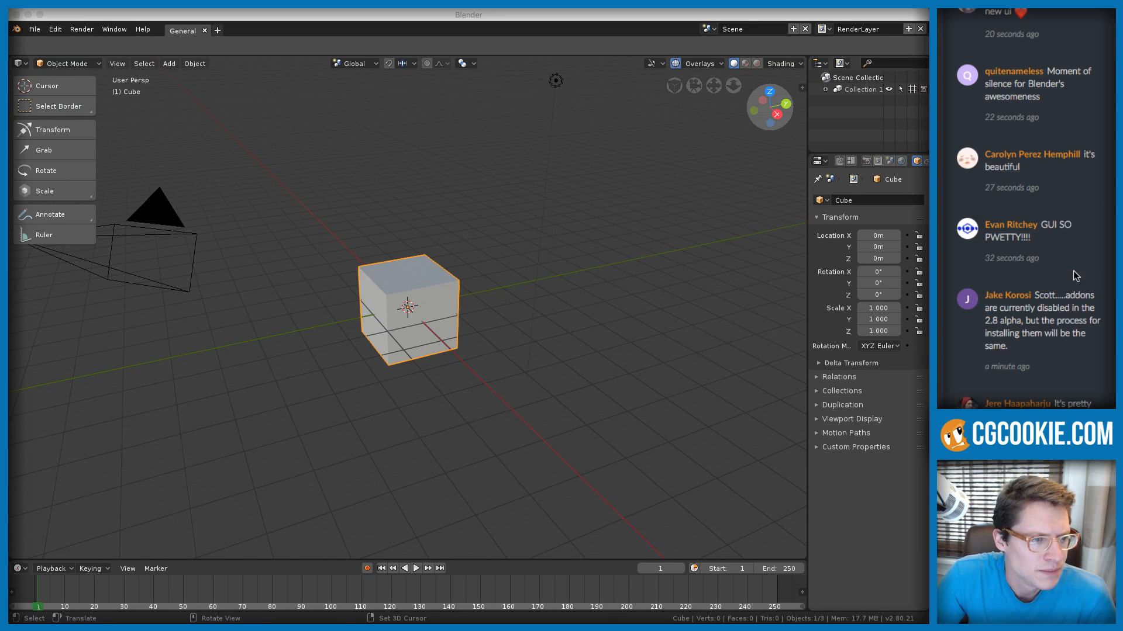
scroll(1035, 242, "down", 5)
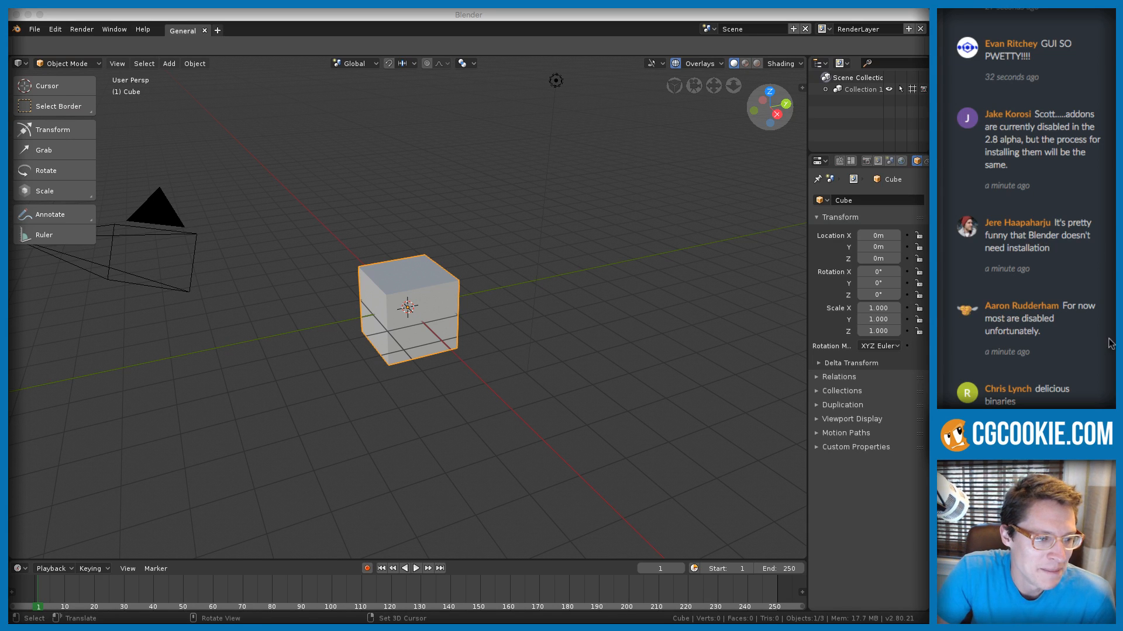
Read back through the older chat messages about XP, grades and sharing homework
scroll(1111, 343, "down", 10)
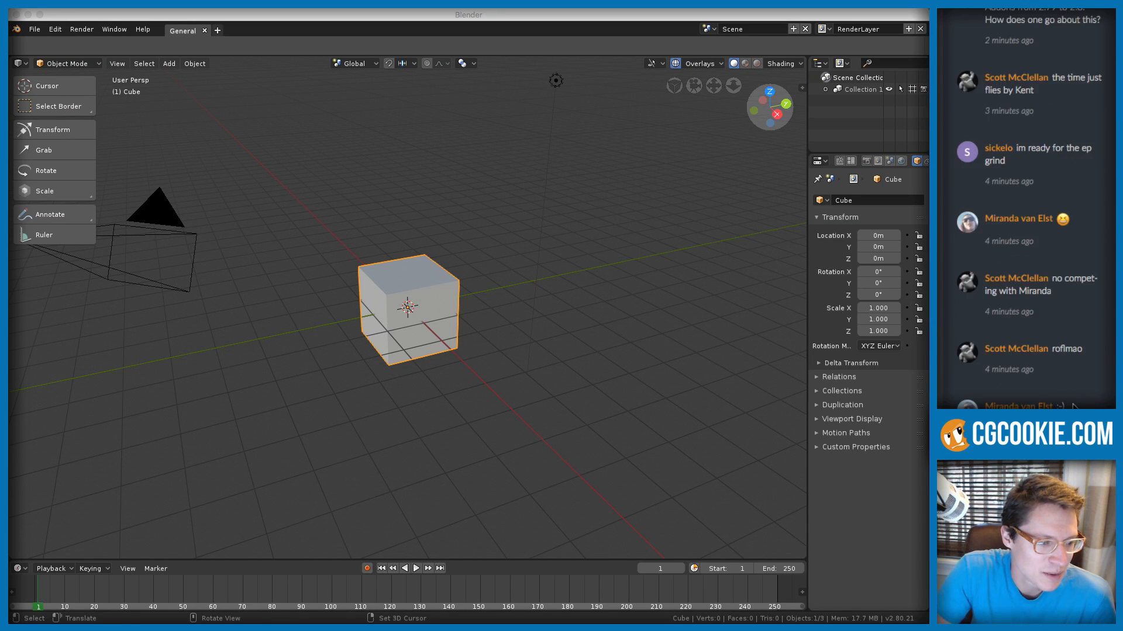
scroll(1074, 406, "down", 5)
scroll(1073, 407, "down", 3)
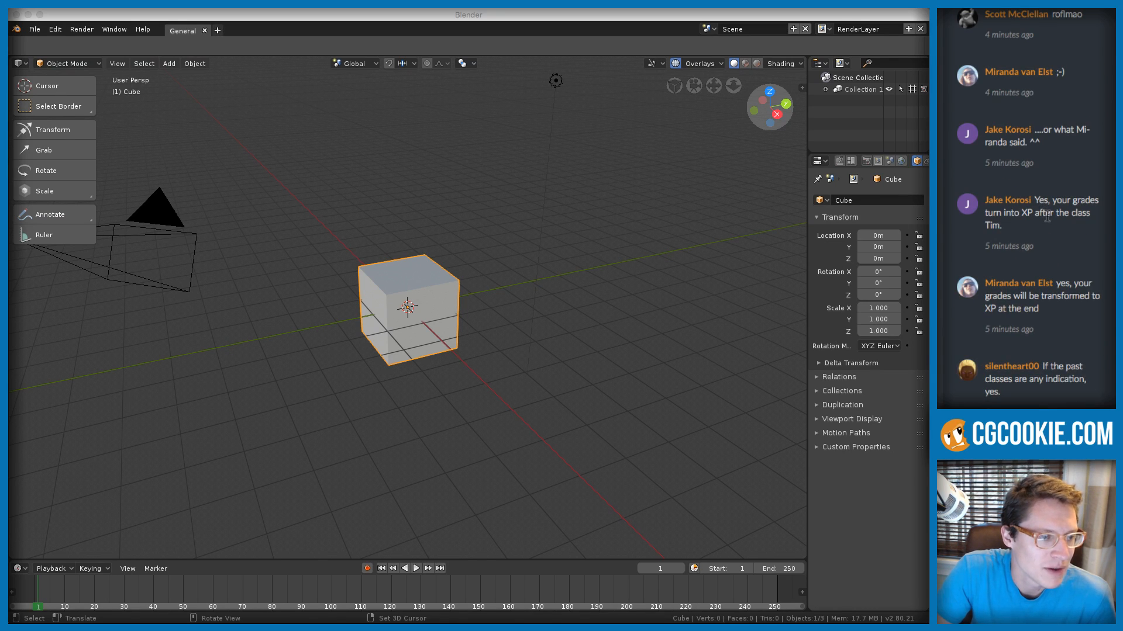
scroll(1037, 225, "down", 8)
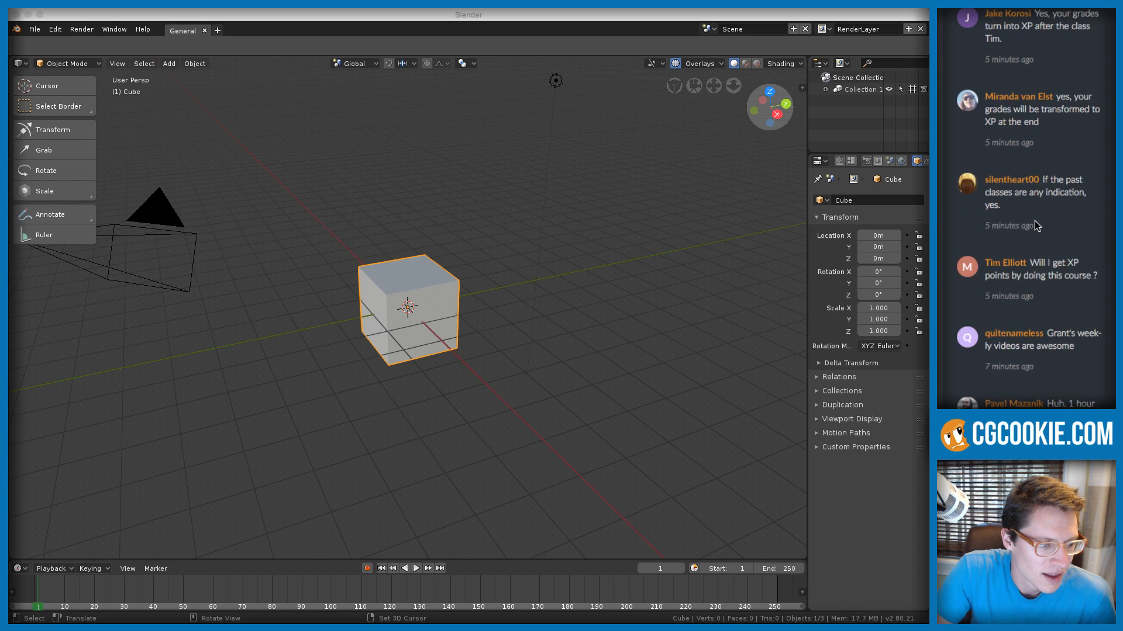
scroll(1036, 226, "down", 10)
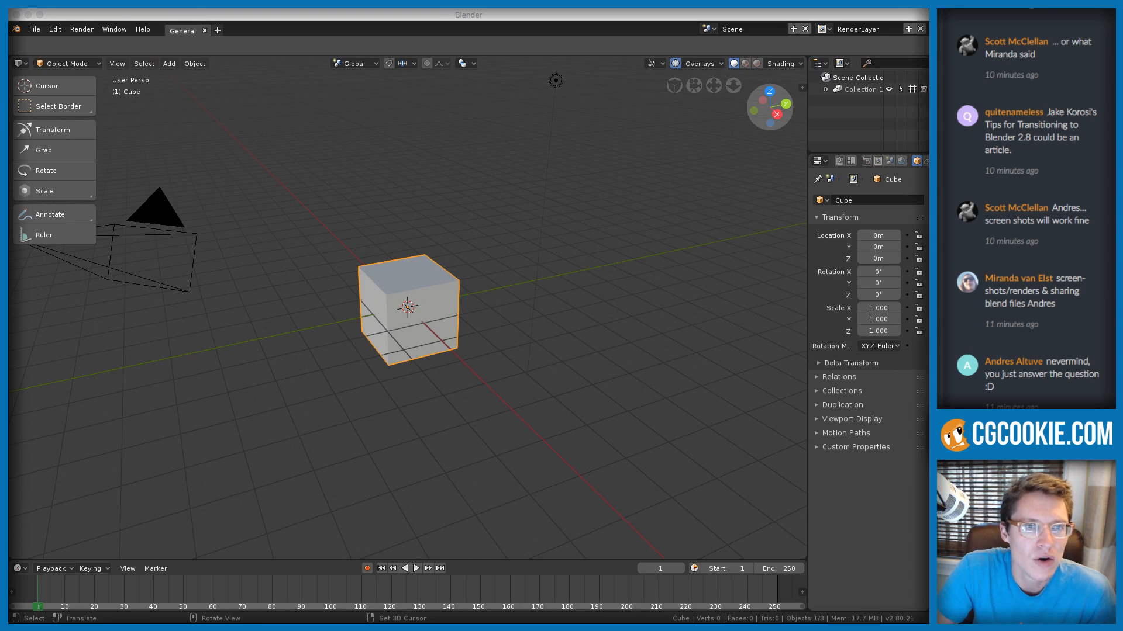
Switch to the BC1-1808 class homepage thread and review the goals, courses and homework for Weeks 1 to 3
key("super+Tab")
scroll(494, 231, "down", 15)
scroll(491, 232, "down", 5)
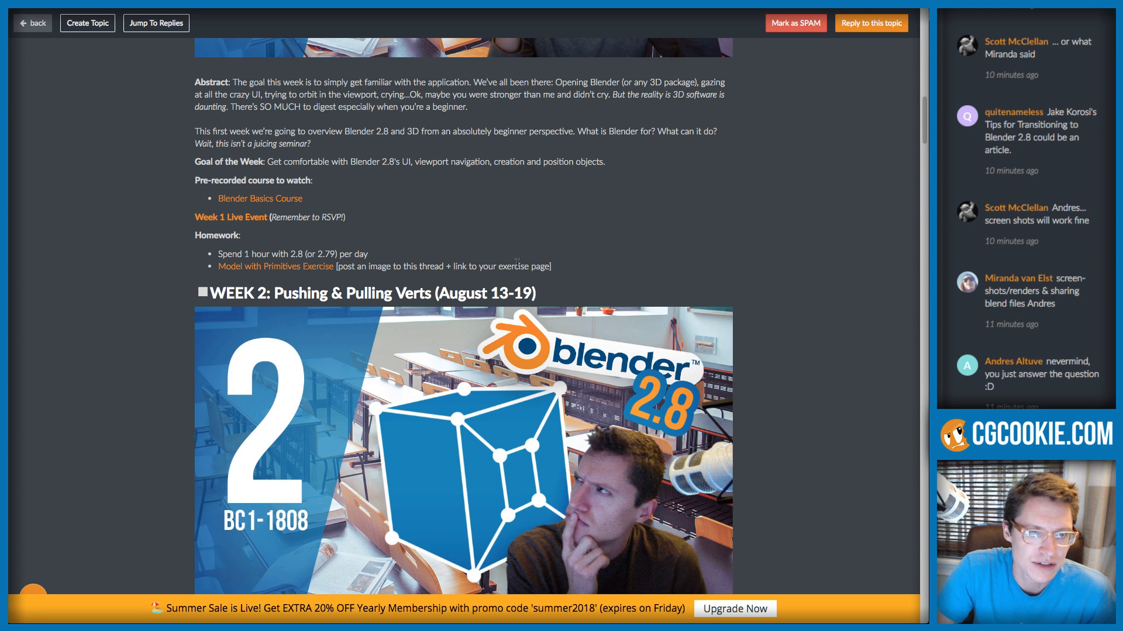
scroll(517, 263, "down", 7)
scroll(510, 263, "down", 2)
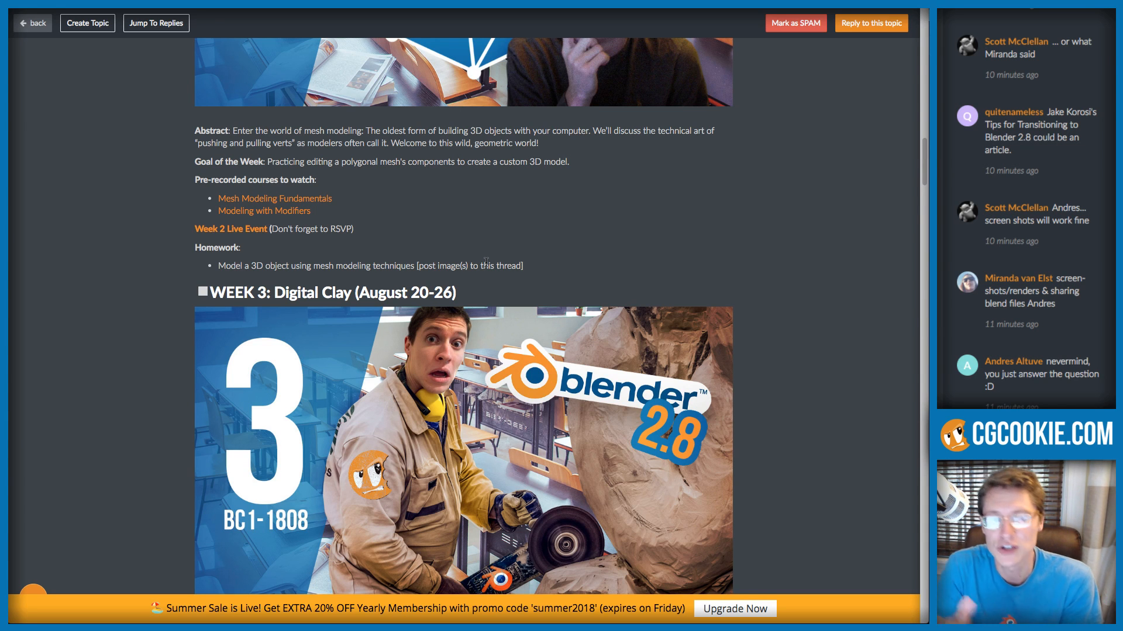
scroll(436, 266, "down", 4)
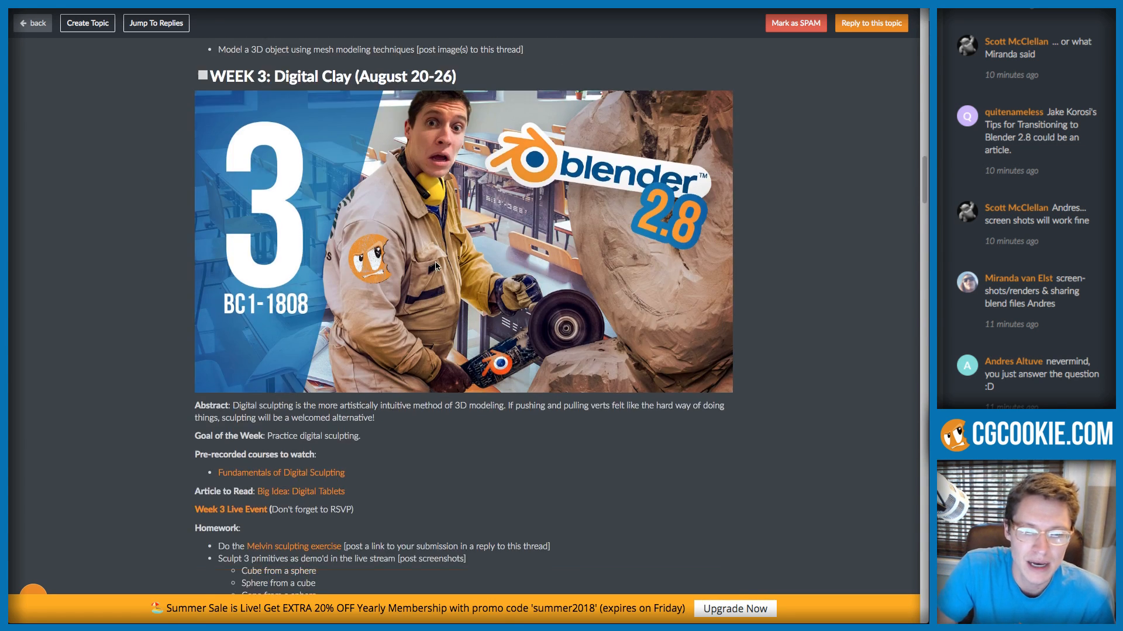
scroll(436, 266, "down", 2)
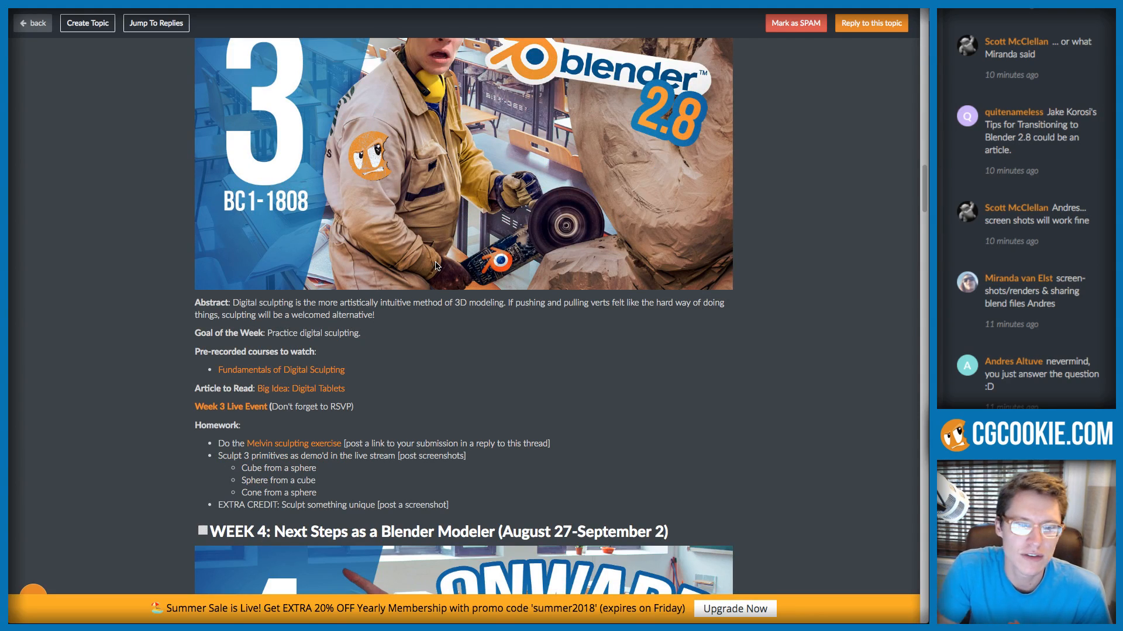
scroll(435, 267, "up", 15)
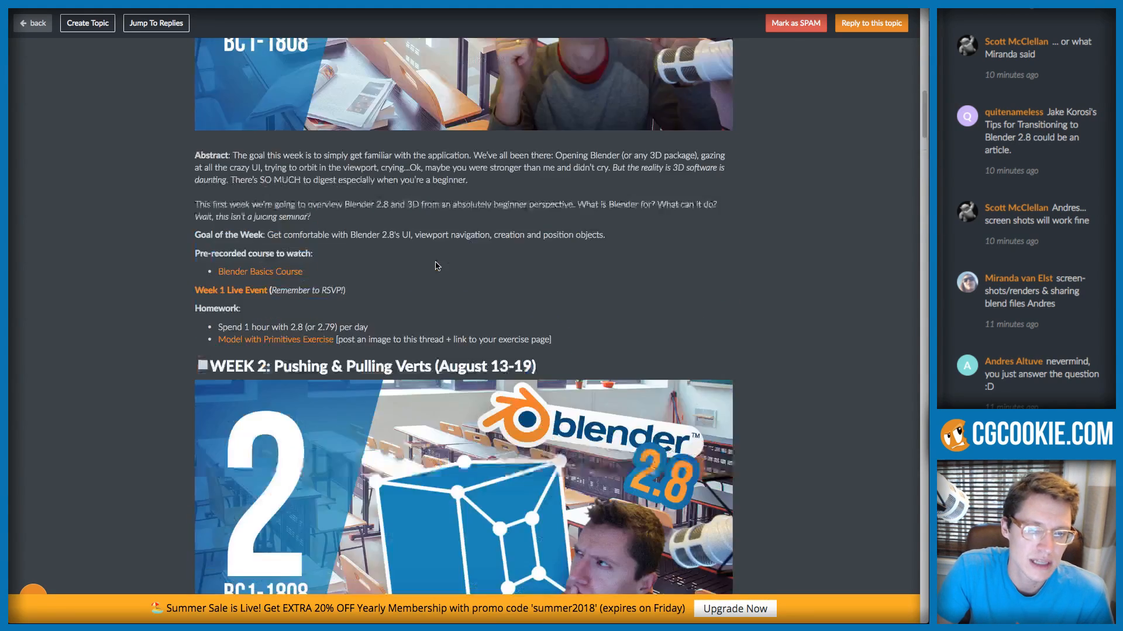
scroll(435, 266, "up", 12)
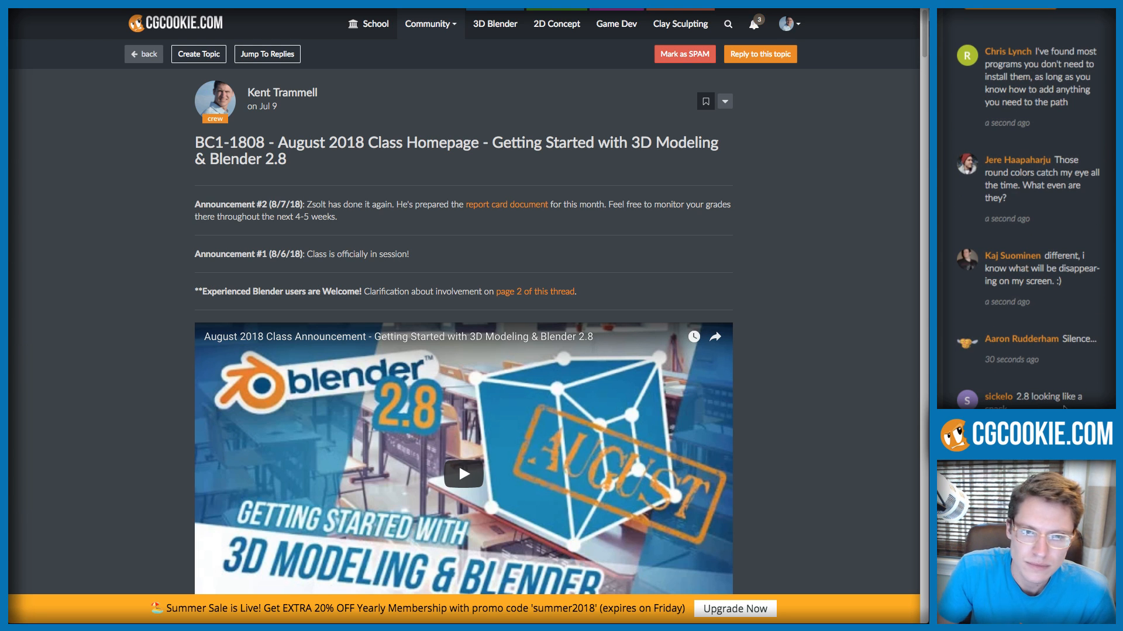
Switch back to Blender and select the camera, then the lamp, in the 3D viewport
key("super+Tab")
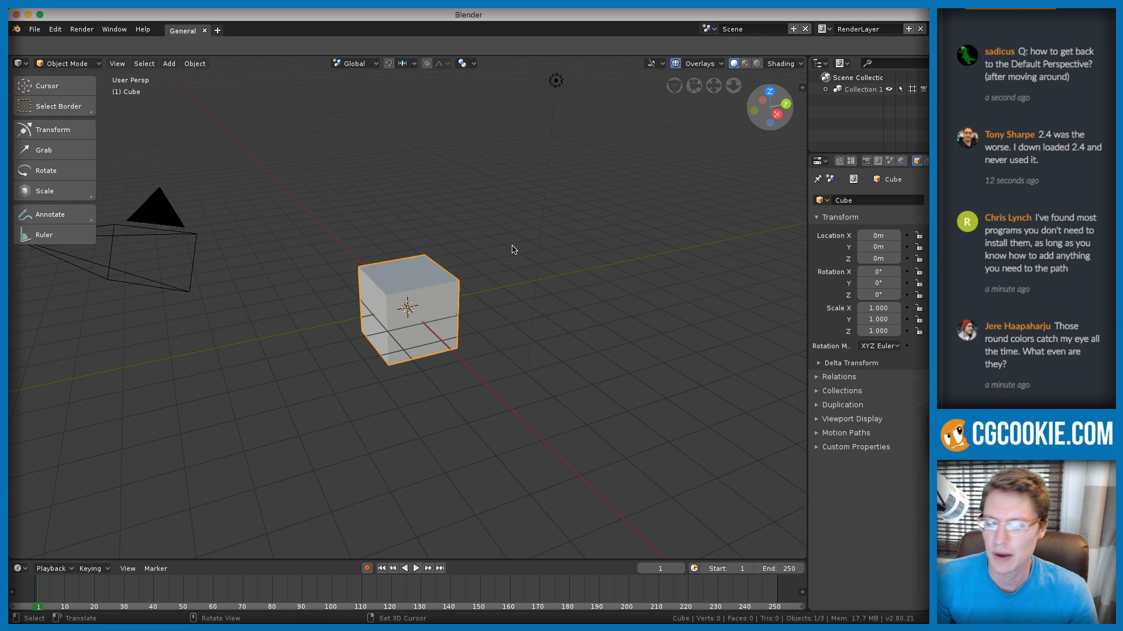
scroll(452, 255, "down", 2)
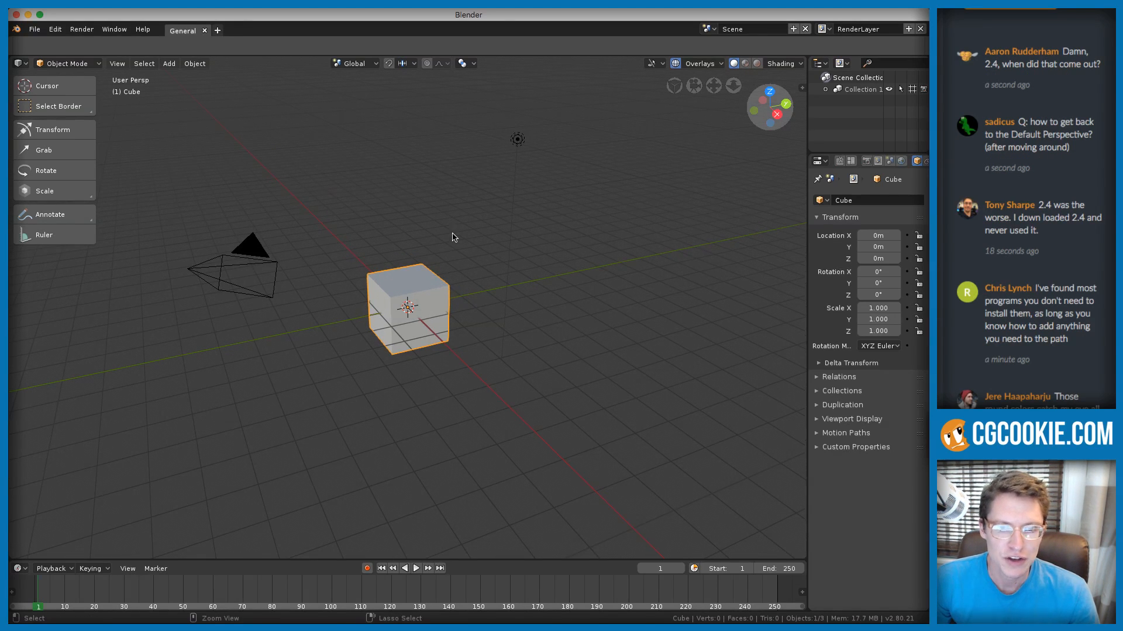
left_click(254, 254)
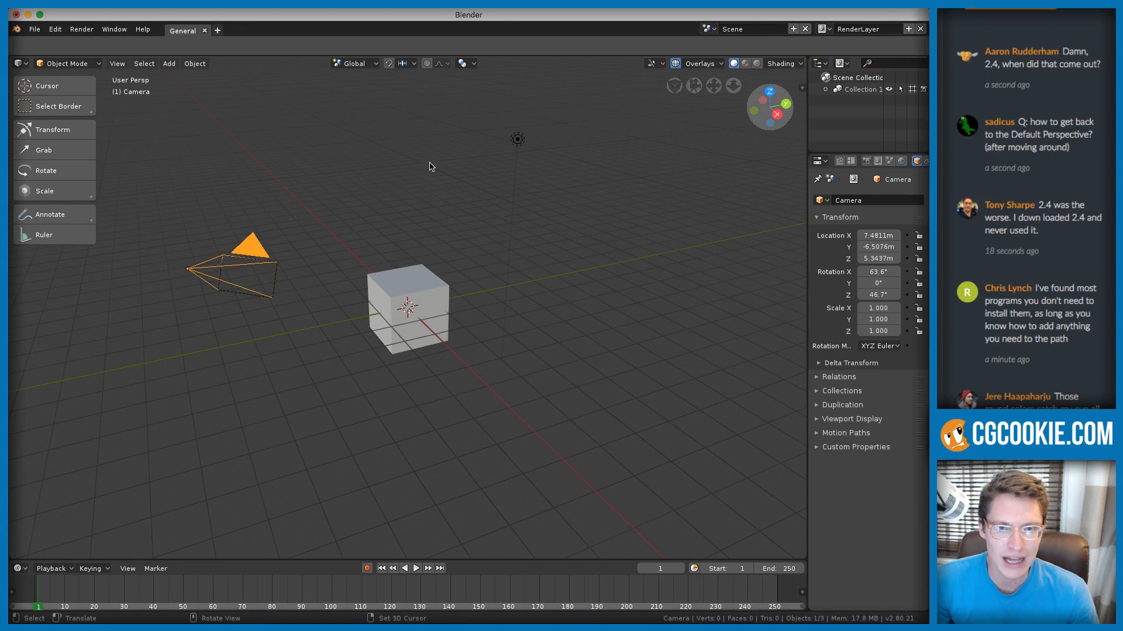
left_click(518, 139)
middle_click_drag(492, 256, 475, 247)
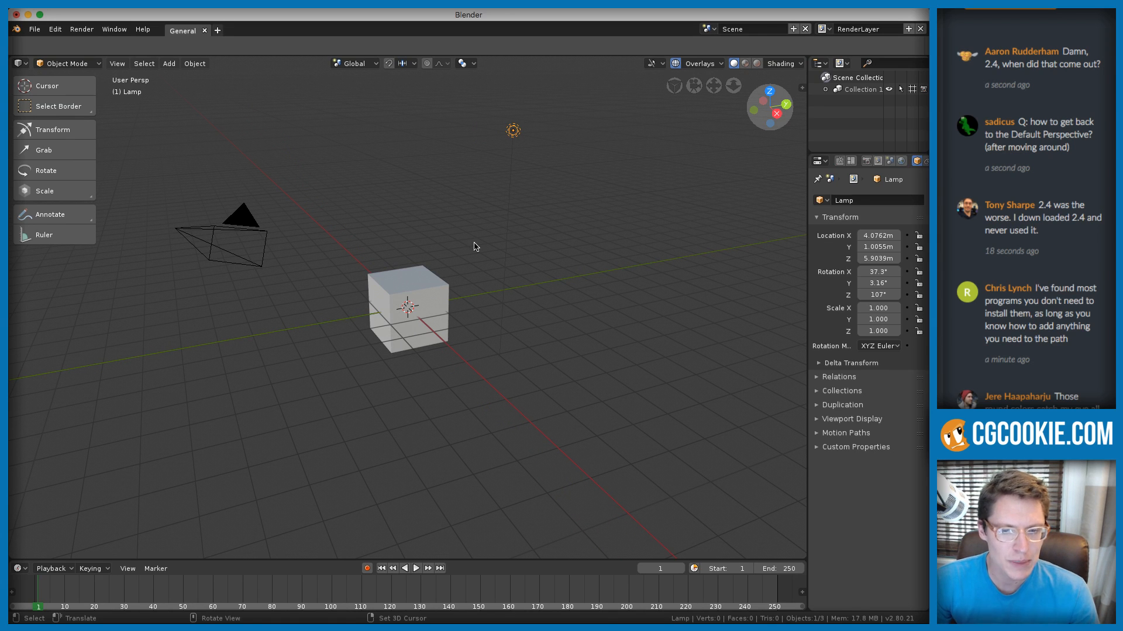
middle_click_drag(455, 252, 451, 267, "ctrl")
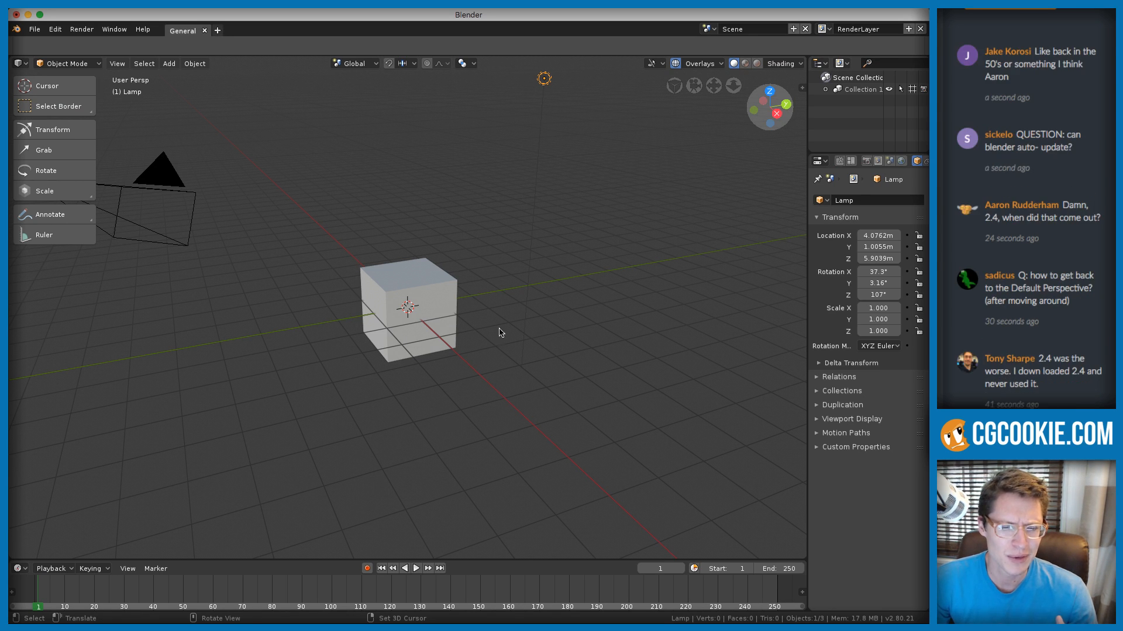
Flip the 3D viewport's header to the bottom and back to the top
right_click(277, 64)
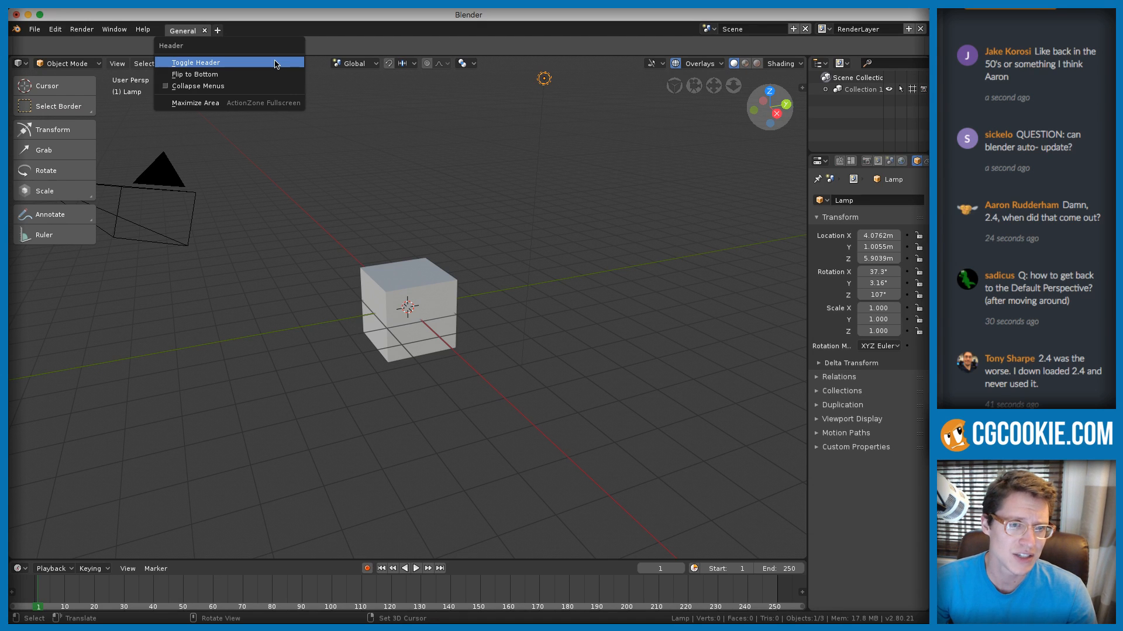
left_click(234, 75)
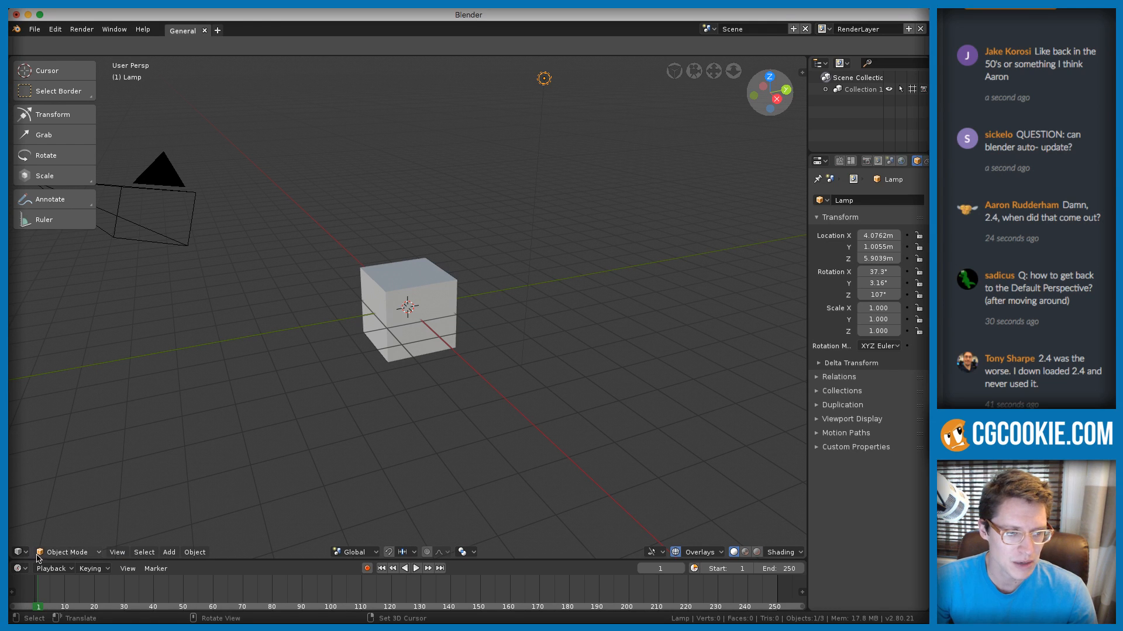
right_click(237, 554)
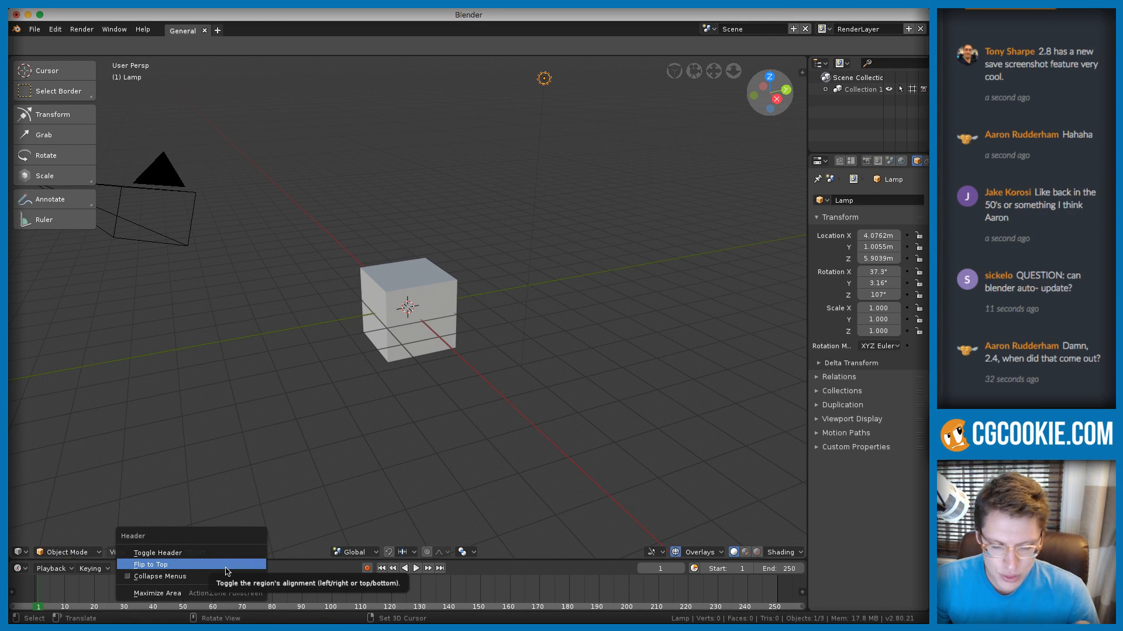
left_click(227, 566)
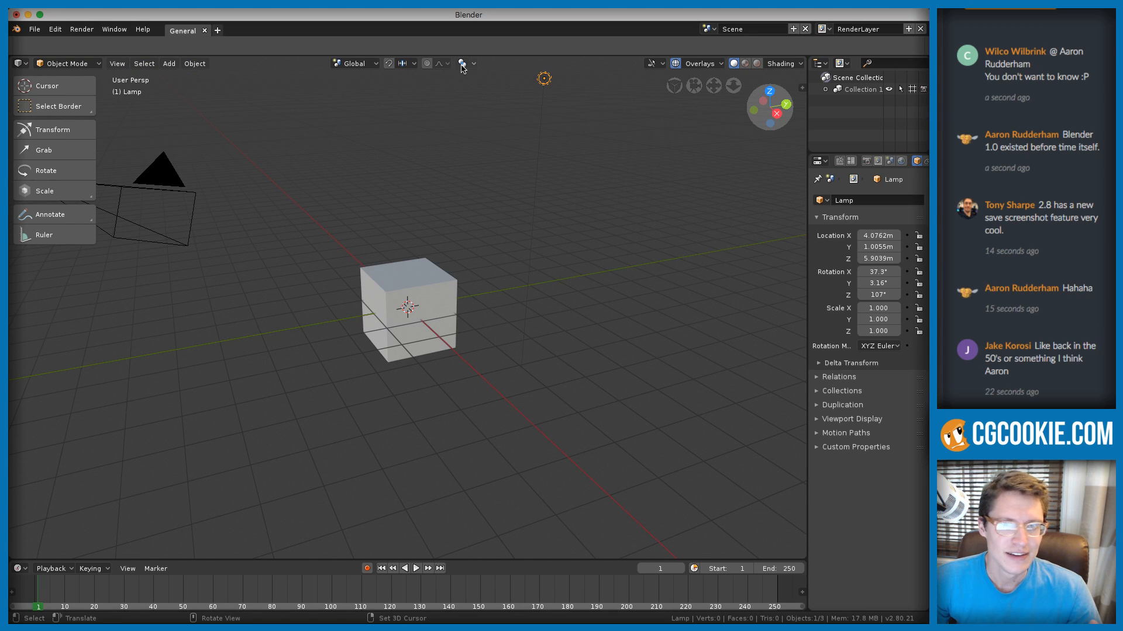
Look over the viewport's Overlays options and orbit around the default scene
left_click(721, 64)
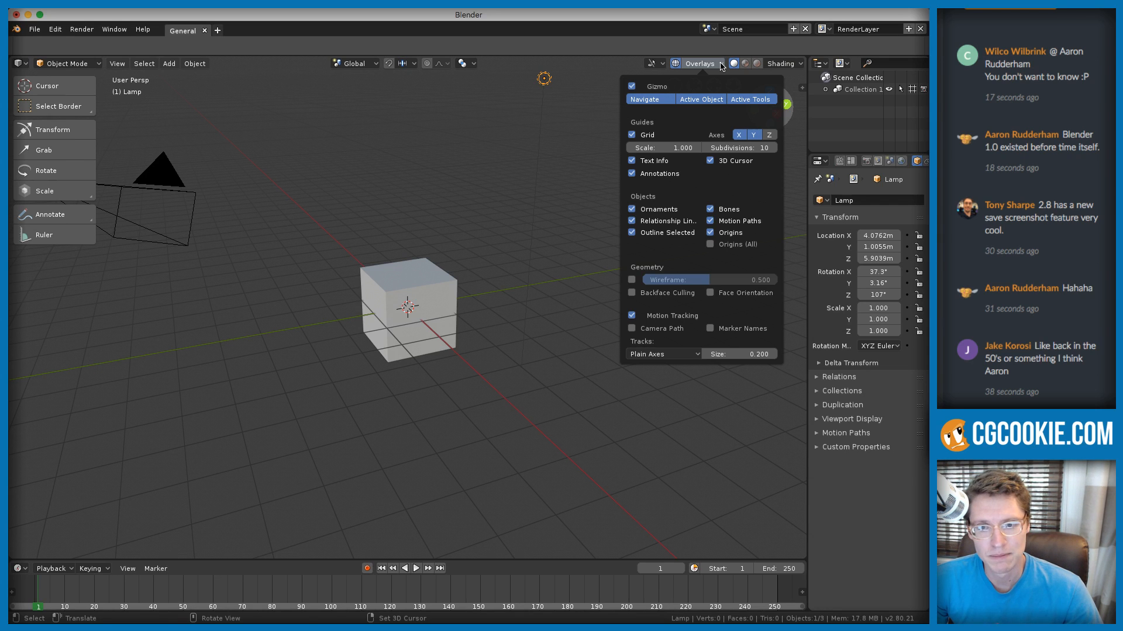
left_click(721, 65)
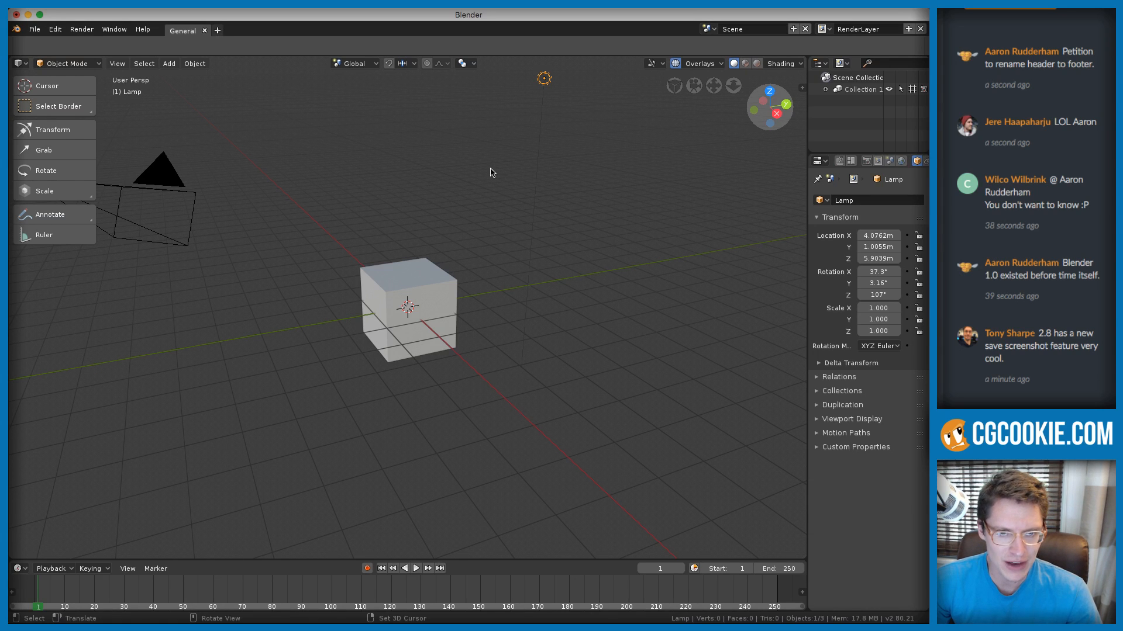
key("alt")
middle_click_drag(490, 172, 510, 187)
middle_click_drag(566, 224, 544, 212)
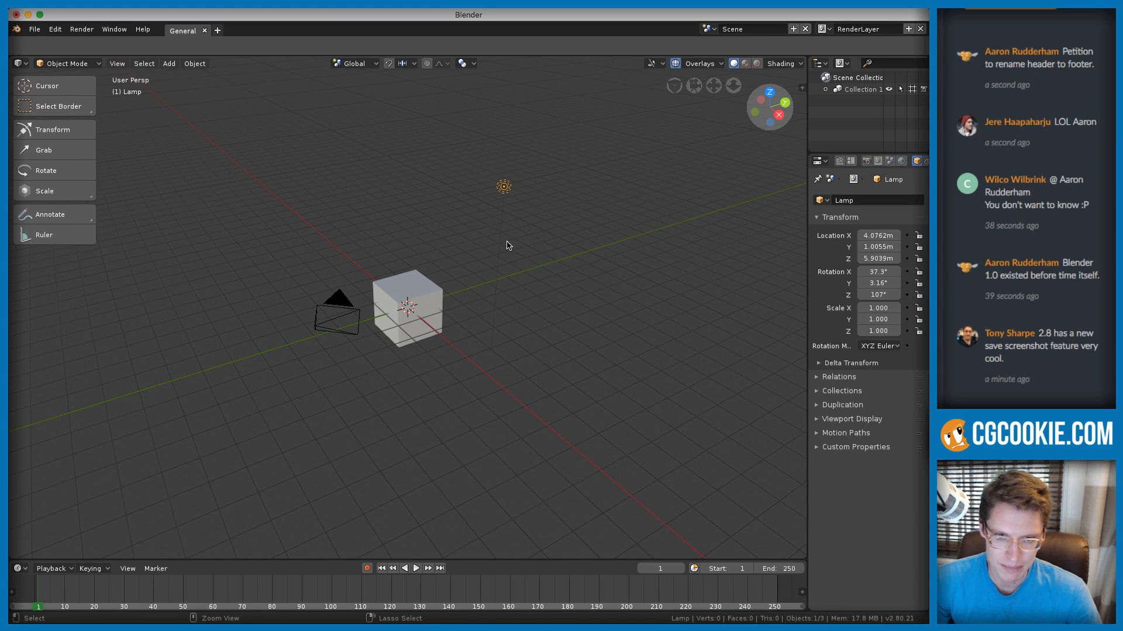
Select the camera and try moving it along its local Z axis toward the cube
middle_click_drag(507, 246, 398, 221, "ctrl")
left_click(196, 225)
key("g")
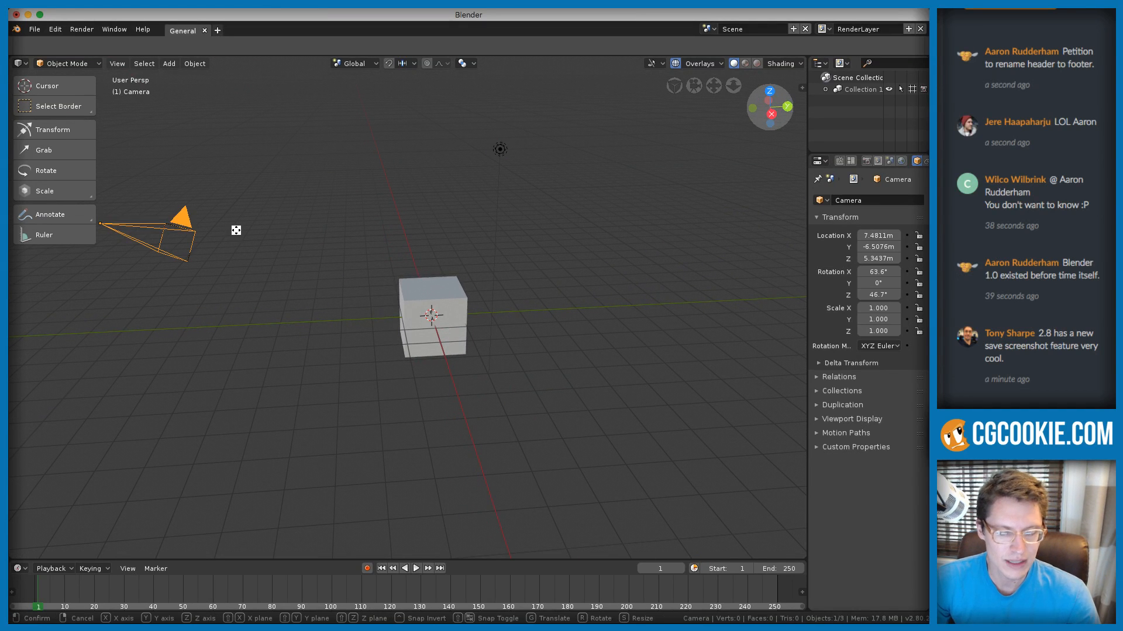
key("z")
key("z")
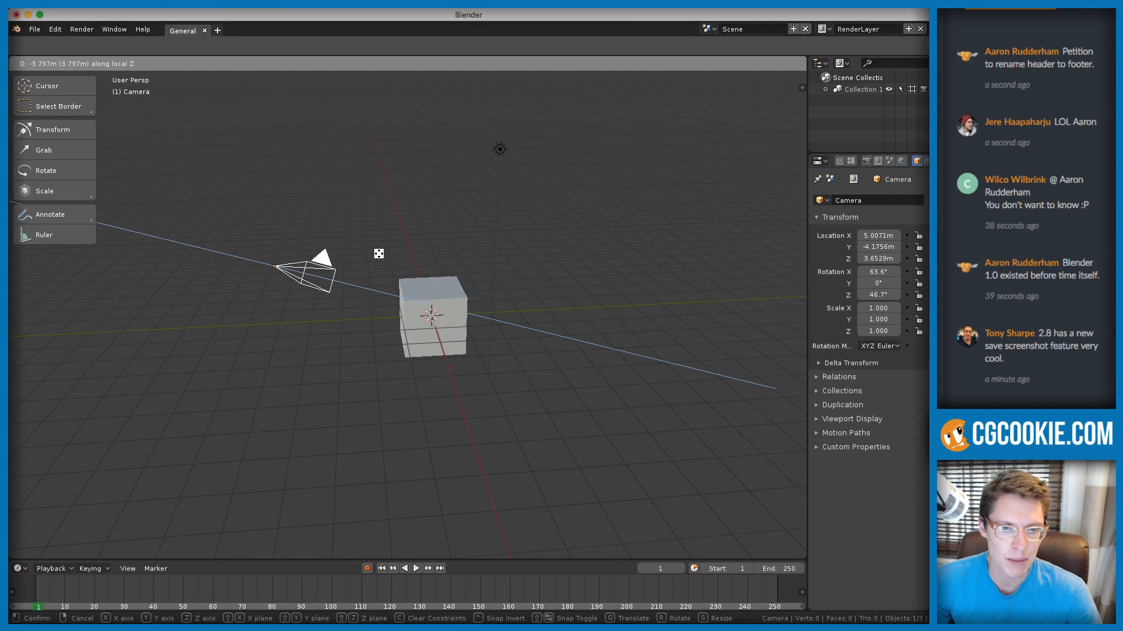
left_click(293, 226)
middle_click_drag(409, 223, 640, 287)
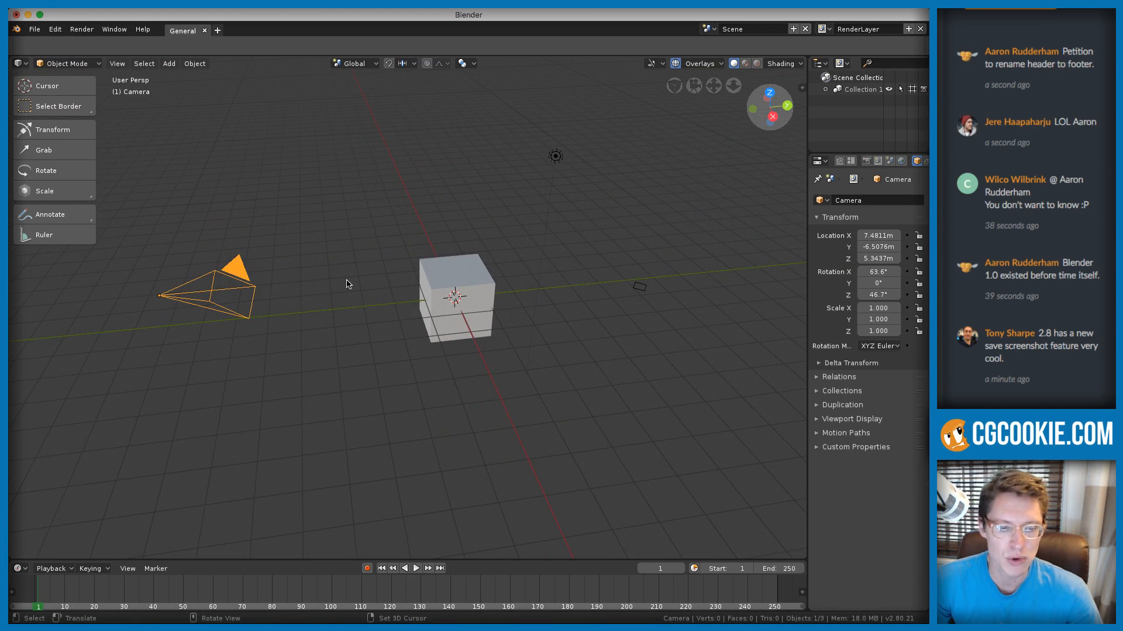
key("g")
key("Escape")
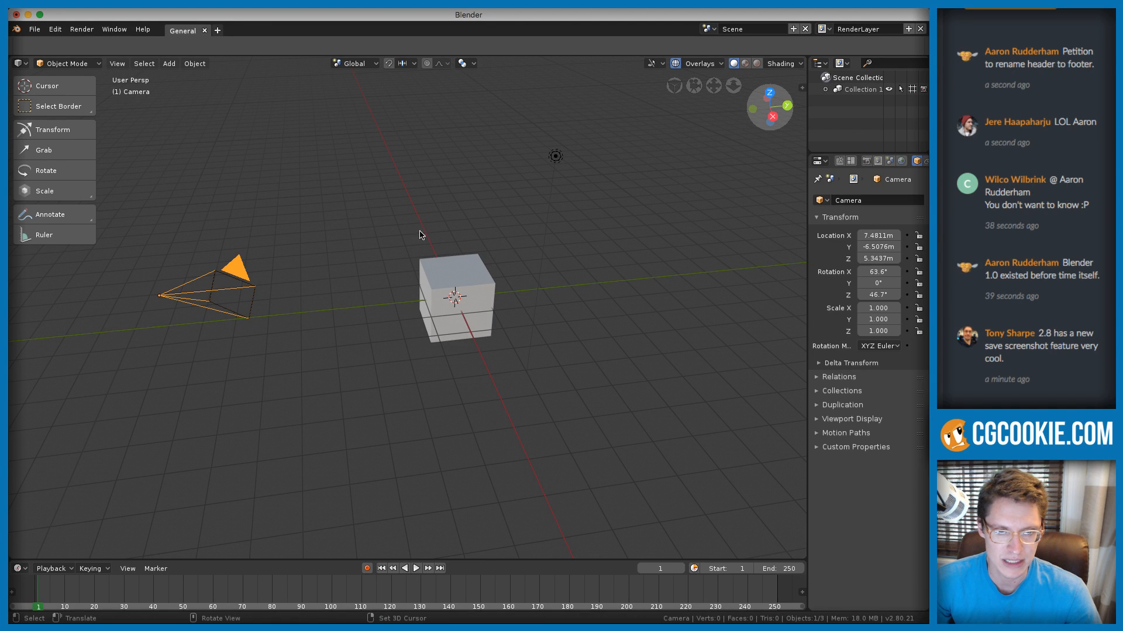
Orbit around the scene and center the view on the selected camera
middle_click_drag(563, 296, 542, 264)
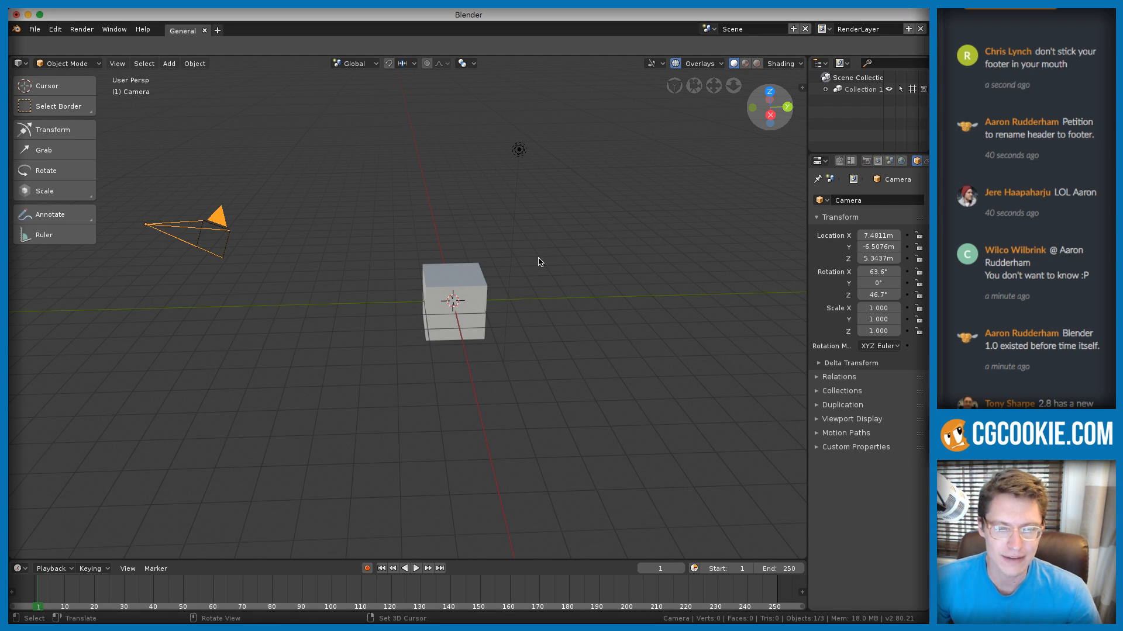
middle_click_drag(453, 271, 449, 243)
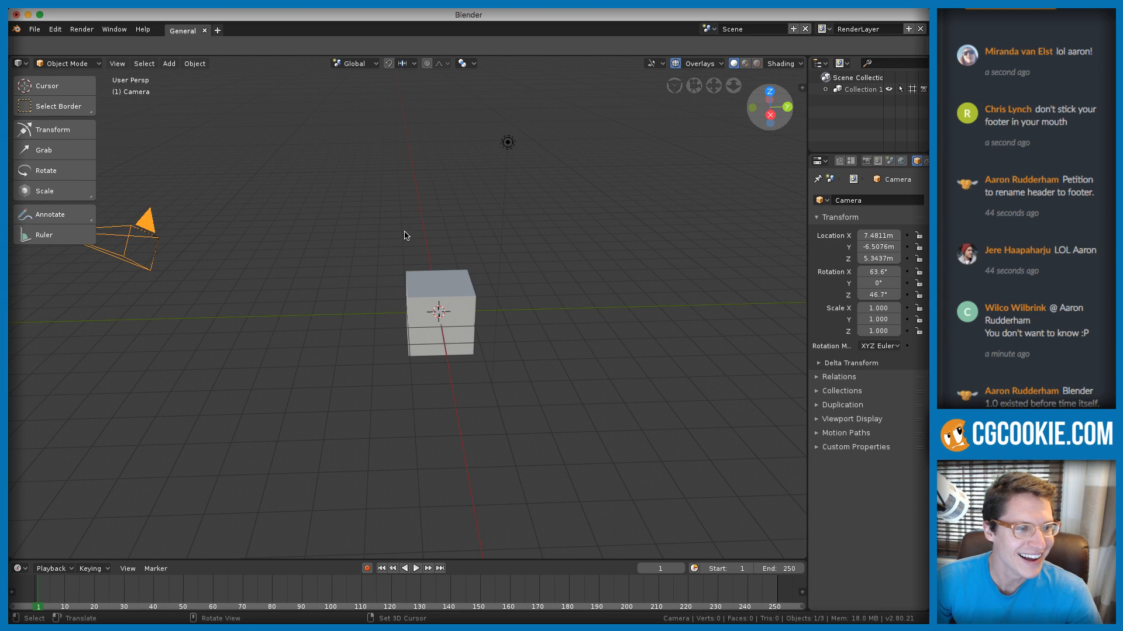
middle_click_drag(406, 235, 421, 234)
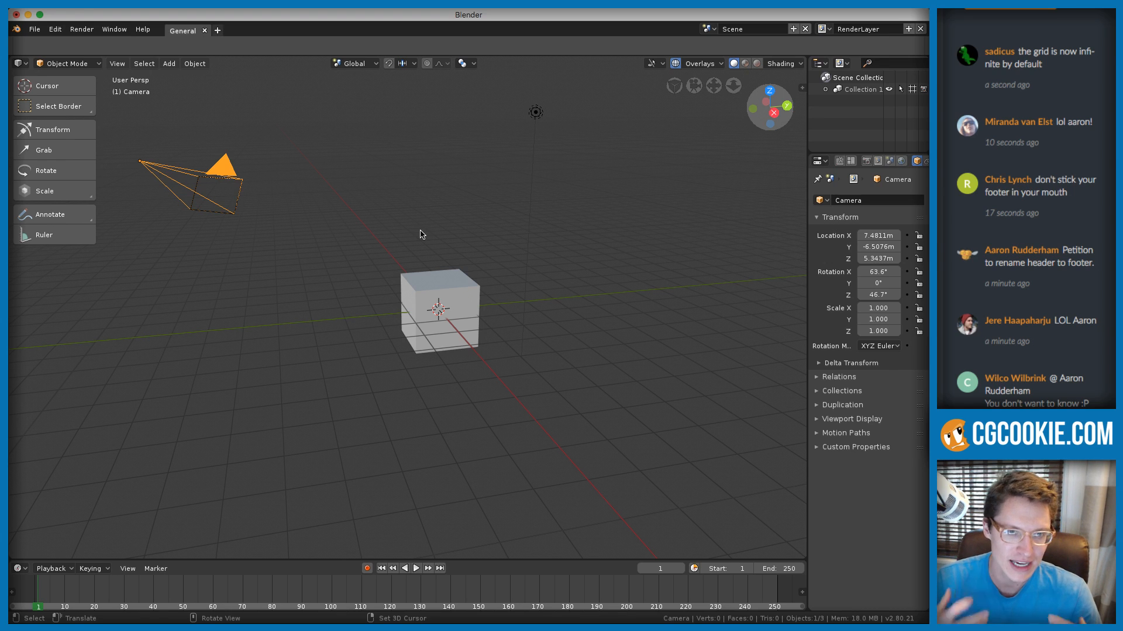
mouse_move(422, 216)
middle_mouse_down()
mouse_move(449, 223)
mouse_move(413, 240)
mouse_move(431, 243)
mouse_move(439, 213)
mouse_move(425, 250)
mouse_move(388, 245)
mouse_move(409, 234)
mouse_move(381, 217)
mouse_move(412, 250)
mouse_move(466, 231)
mouse_move(452, 232)
mouse_move(508, 235)
middle_mouse_up()
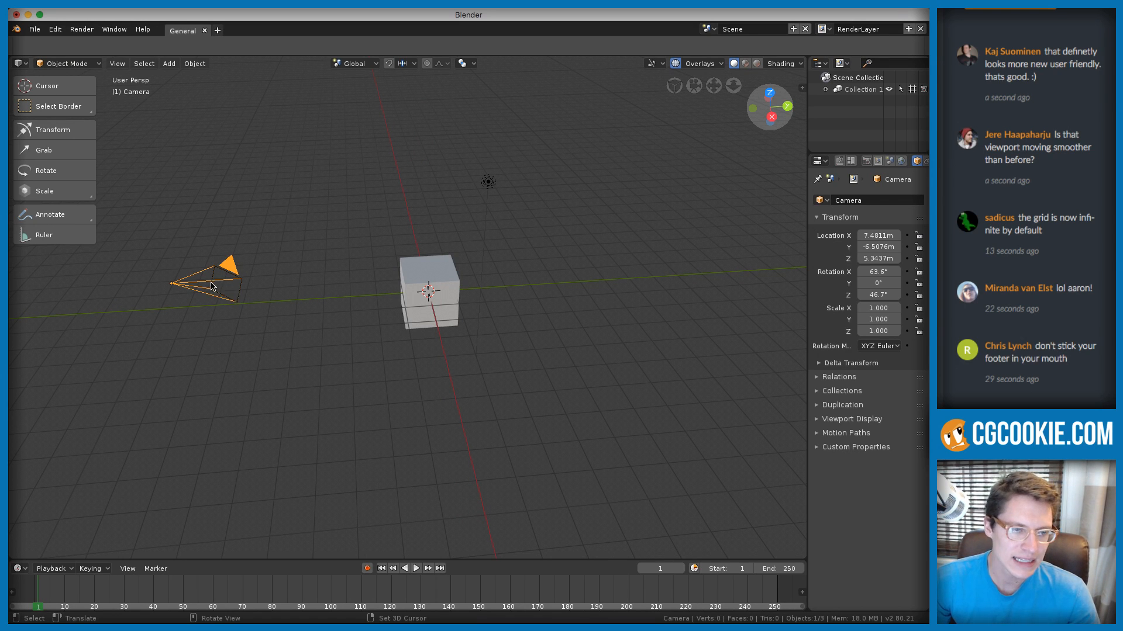
key("KP_Decimal")
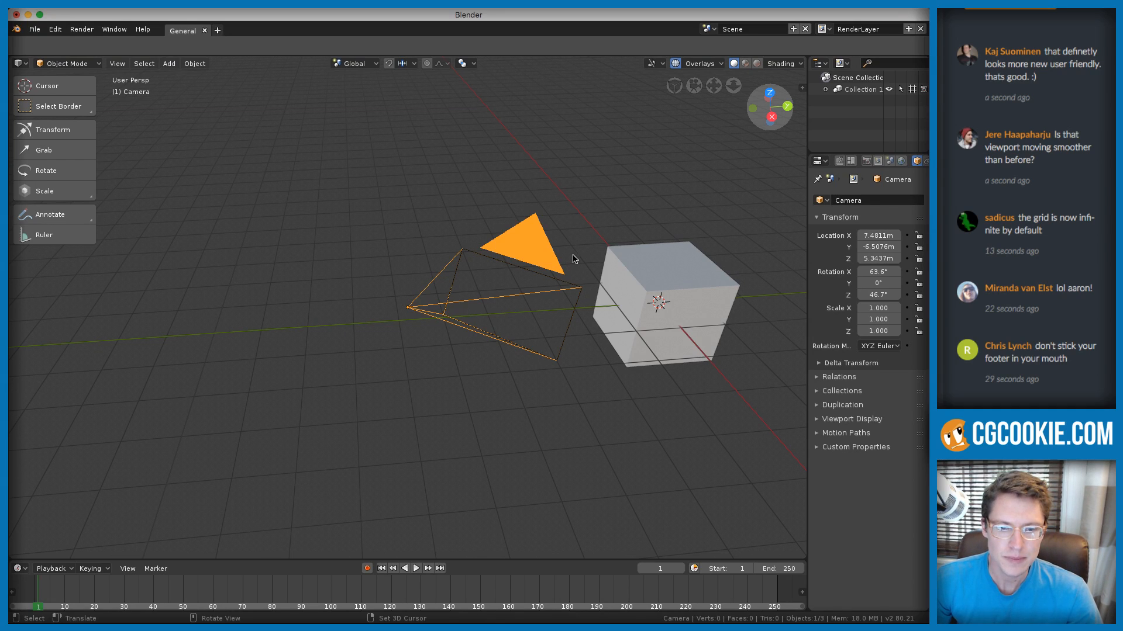
middle_click_drag(587, 253, 616, 238)
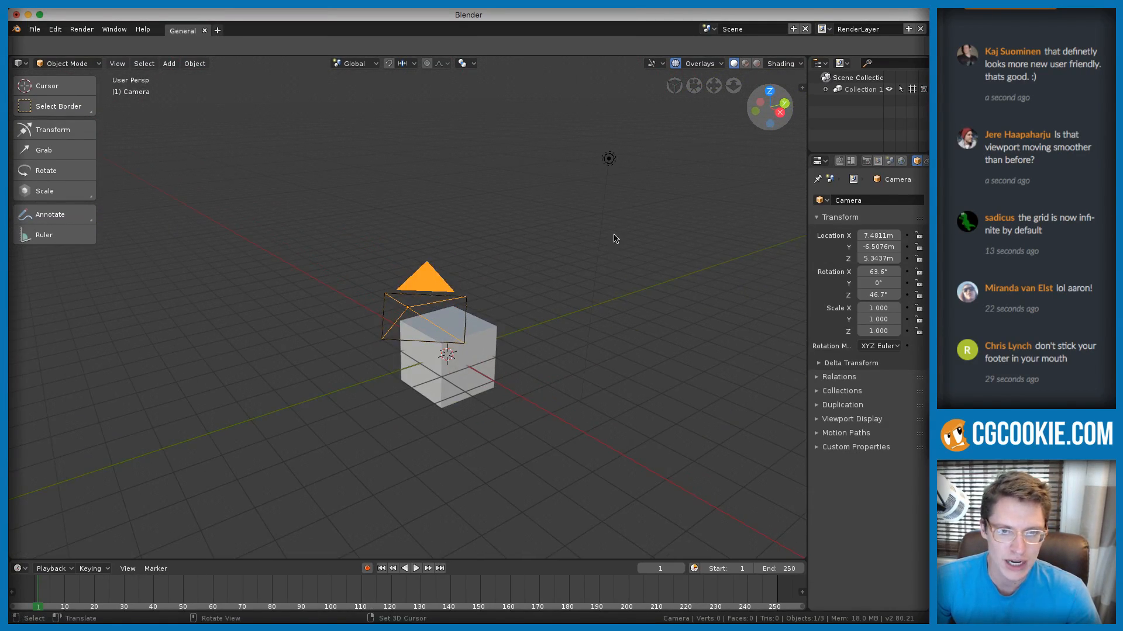
Select and frame the lamp, then the cube, and return to a view of the whole scene
left_click(609, 158)
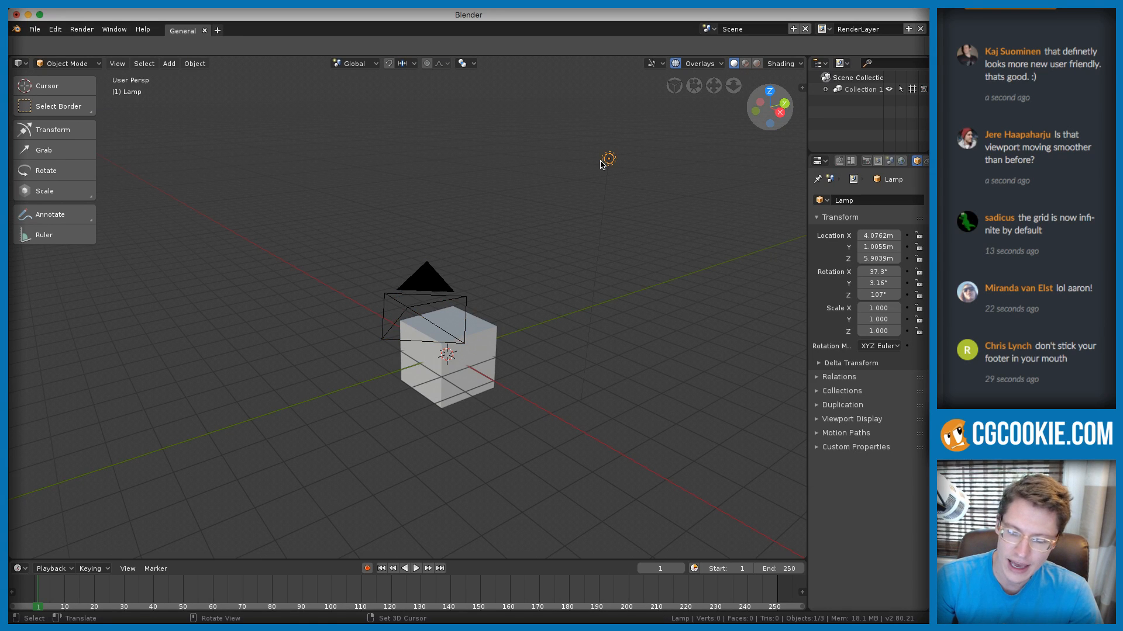
key("KP_Decimal")
middle_click_drag(515, 257, 453, 244)
left_click(370, 344)
key("KP_Decimal")
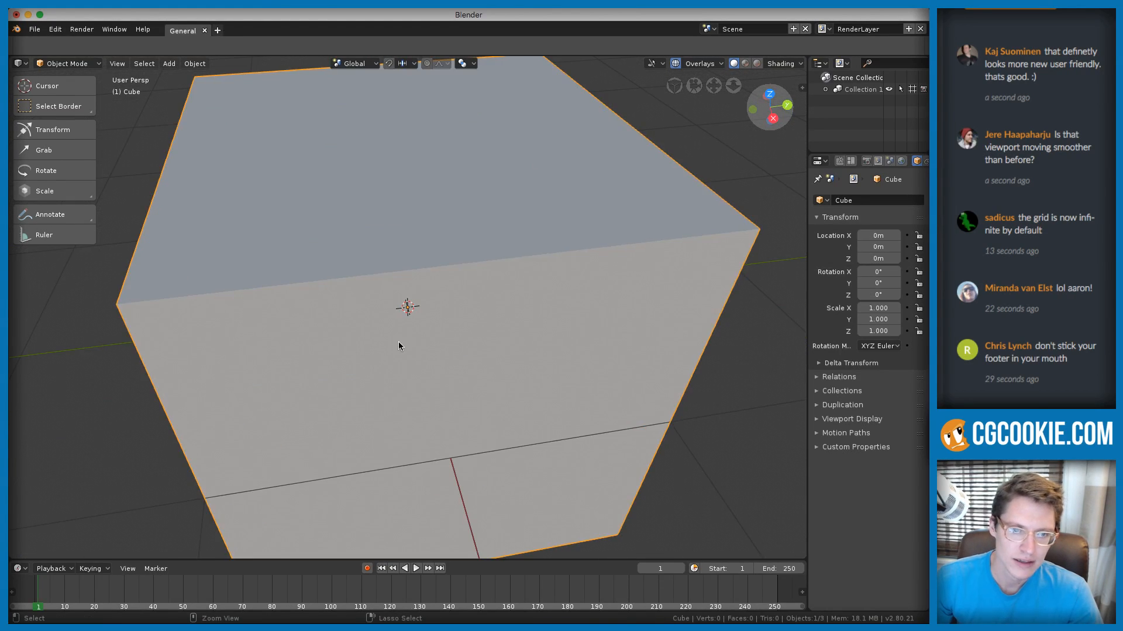
scroll(400, 342, "down", 8)
middle_click_drag(422, 315, 481, 307)
scroll(432, 308, "down", 2)
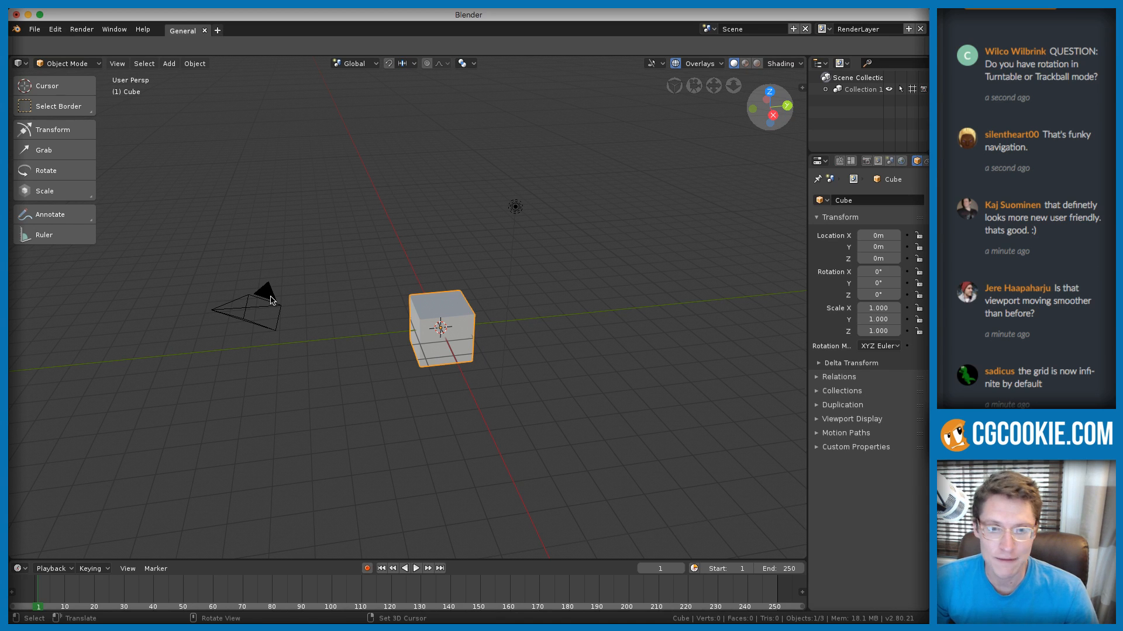
Set the mouse selection preference to the right button in the input preferences and close the preferences window
scroll(436, 274, "up", 1)
mouse_move(425, 263)
middle_mouse_down()
mouse_move(436, 274)
mouse_move(423, 274)
middle_mouse_up()
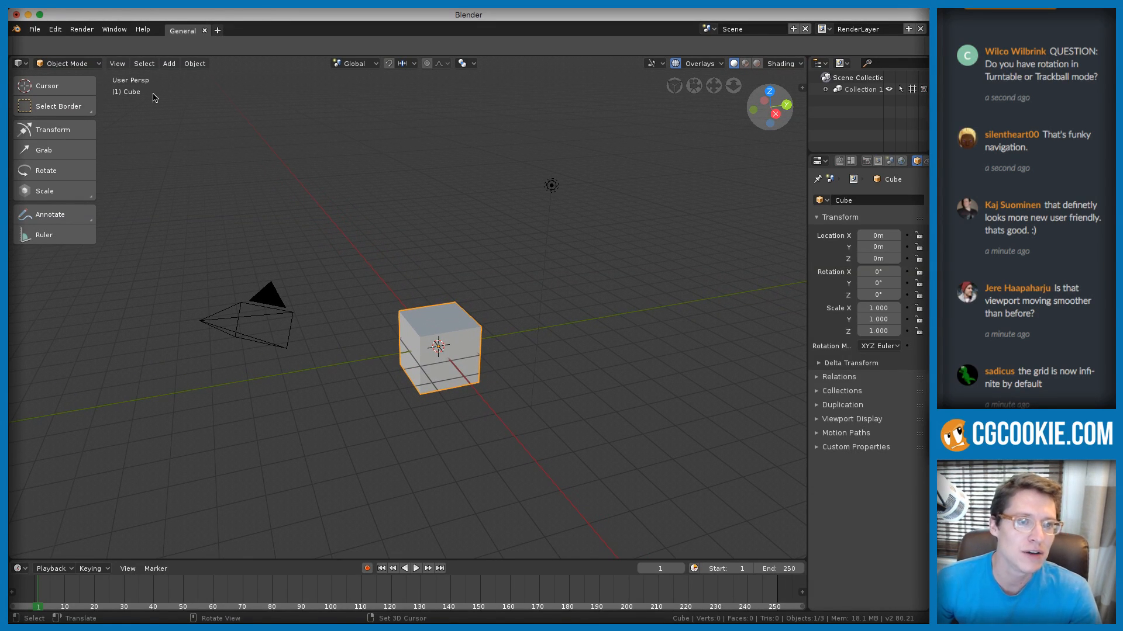
left_click(54, 30)
mouse_move(34, 33)
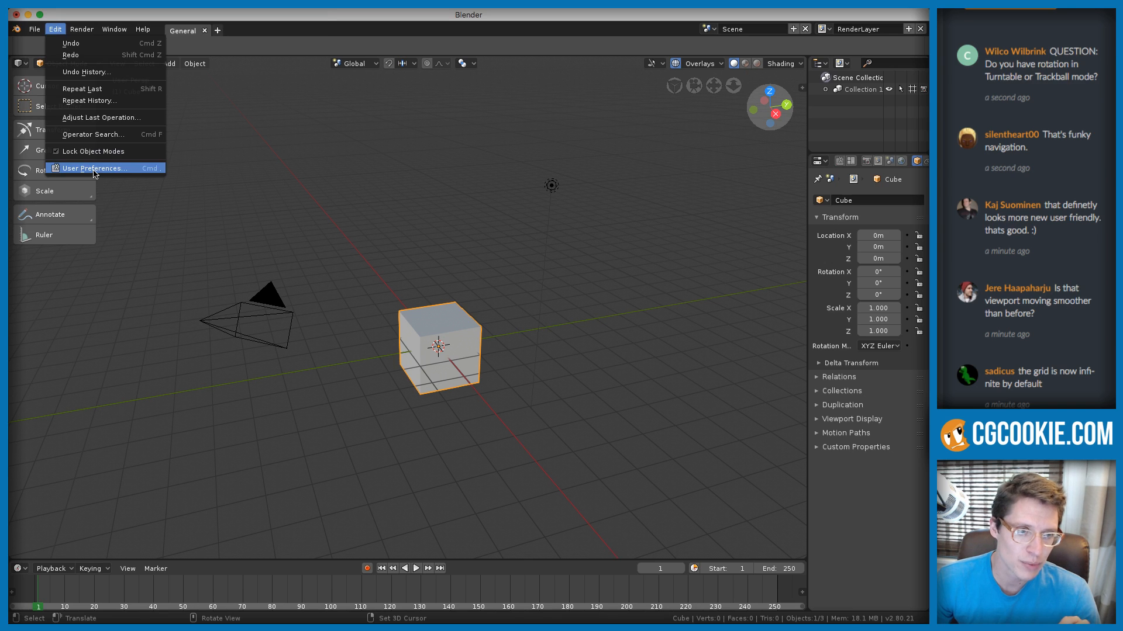
left_click(64, 170)
left_click_drag(153, 20, 462, 169)
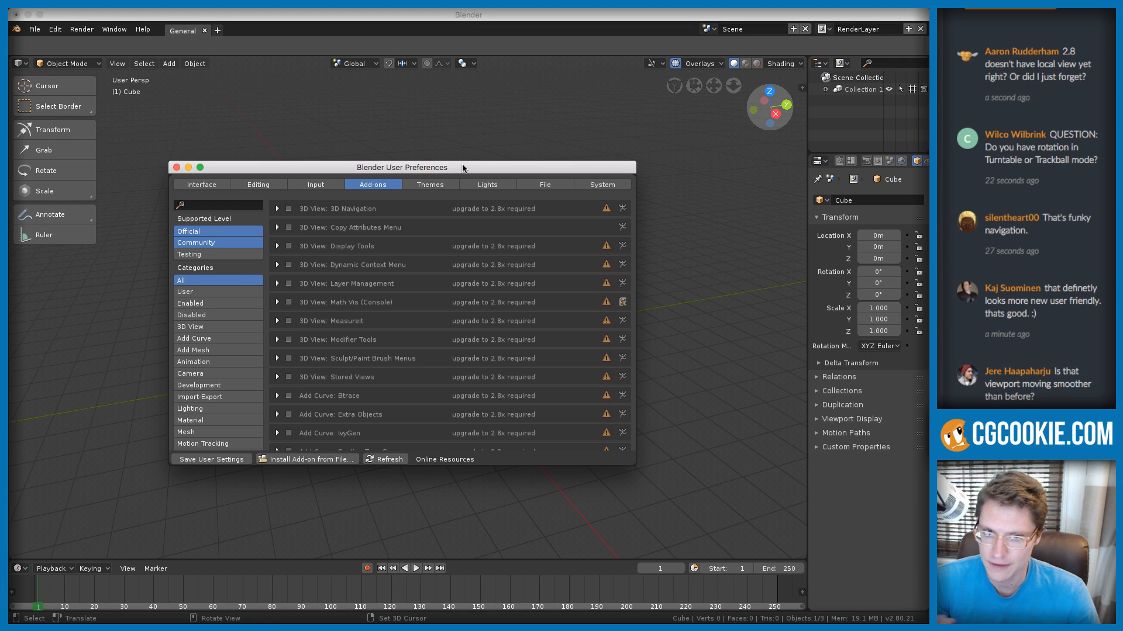
left_click(203, 185)
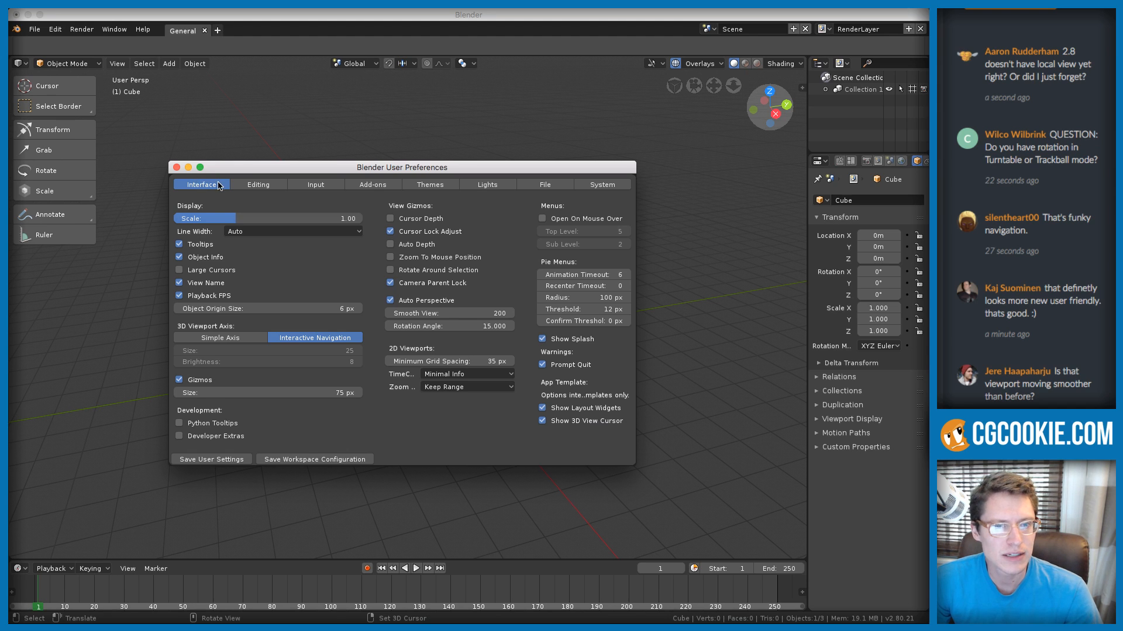
left_click_drag(234, 170, 212, 164)
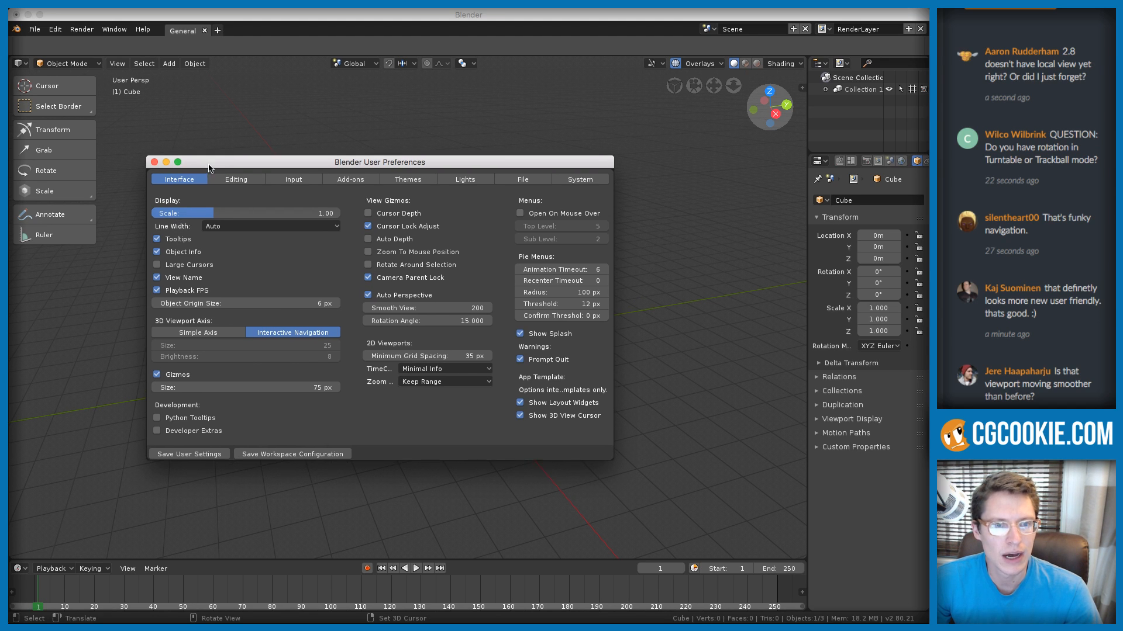
left_click(294, 180)
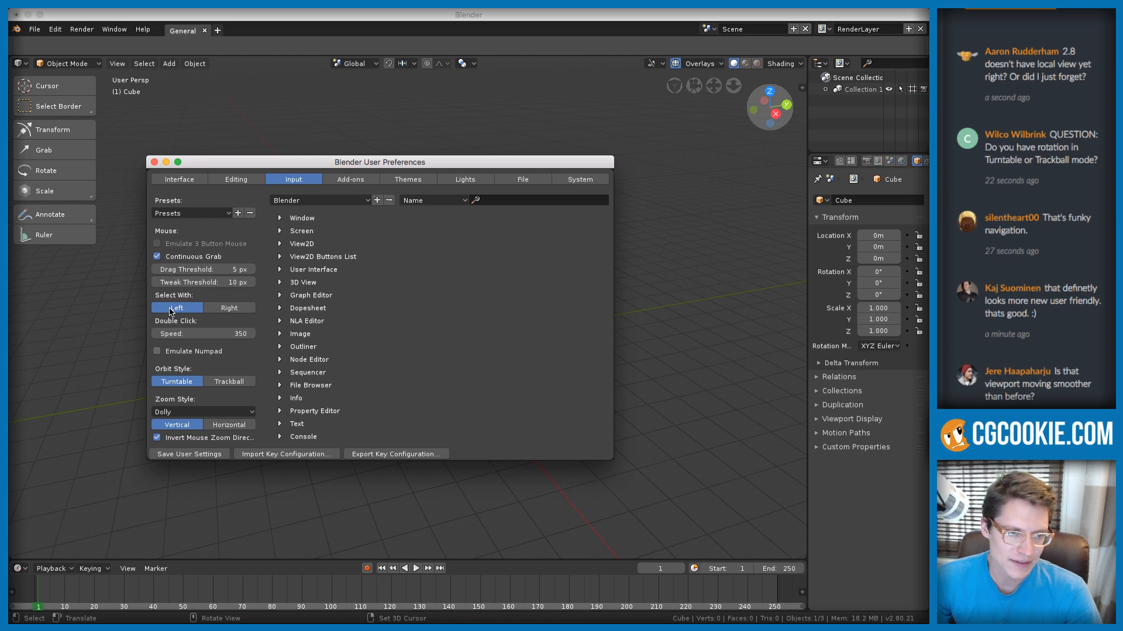
left_click(225, 309)
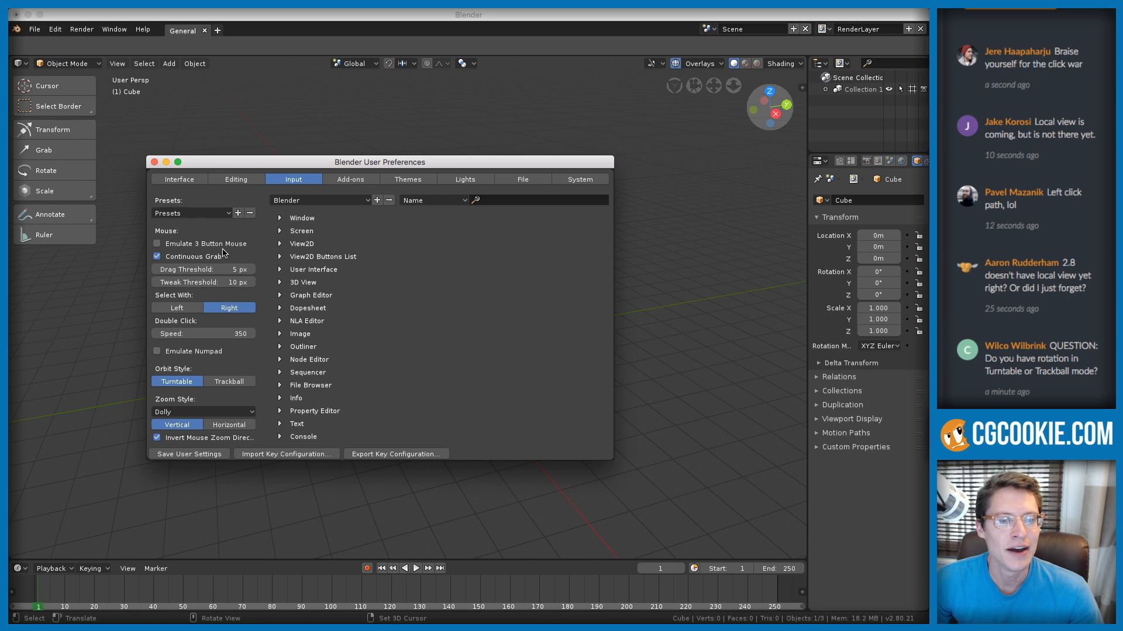
left_click(154, 163)
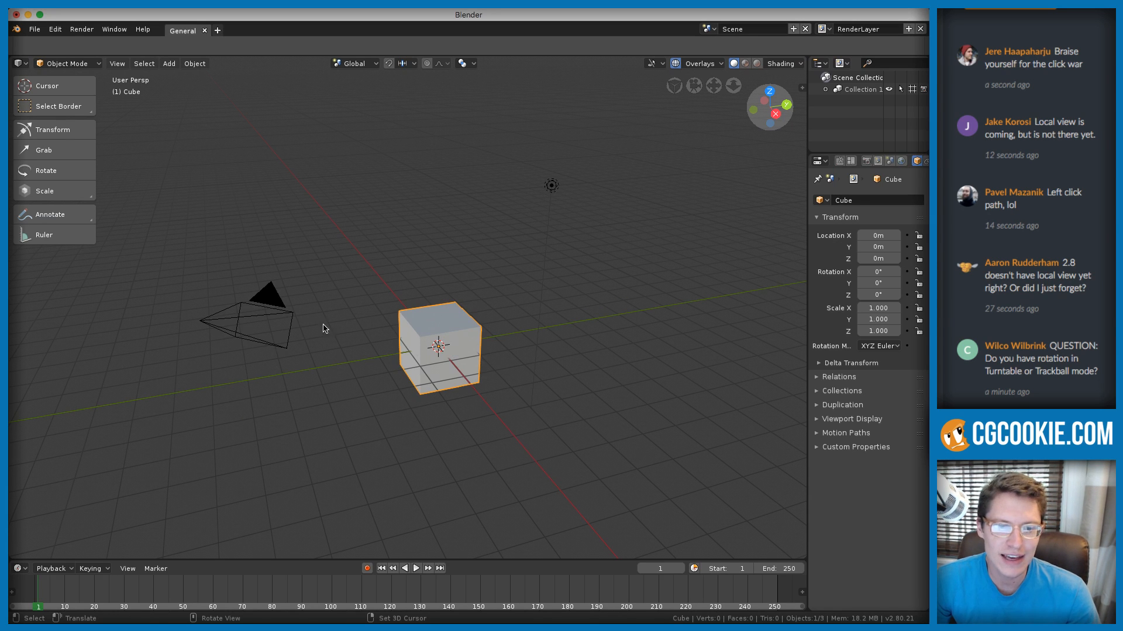
Select the camera, the lamp and the cube one after another, leaving the cube selected
left_click(264, 321)
right_click(554, 185)
right_click(478, 314)
middle_click_drag(545, 292, 522, 279, "ctrl")
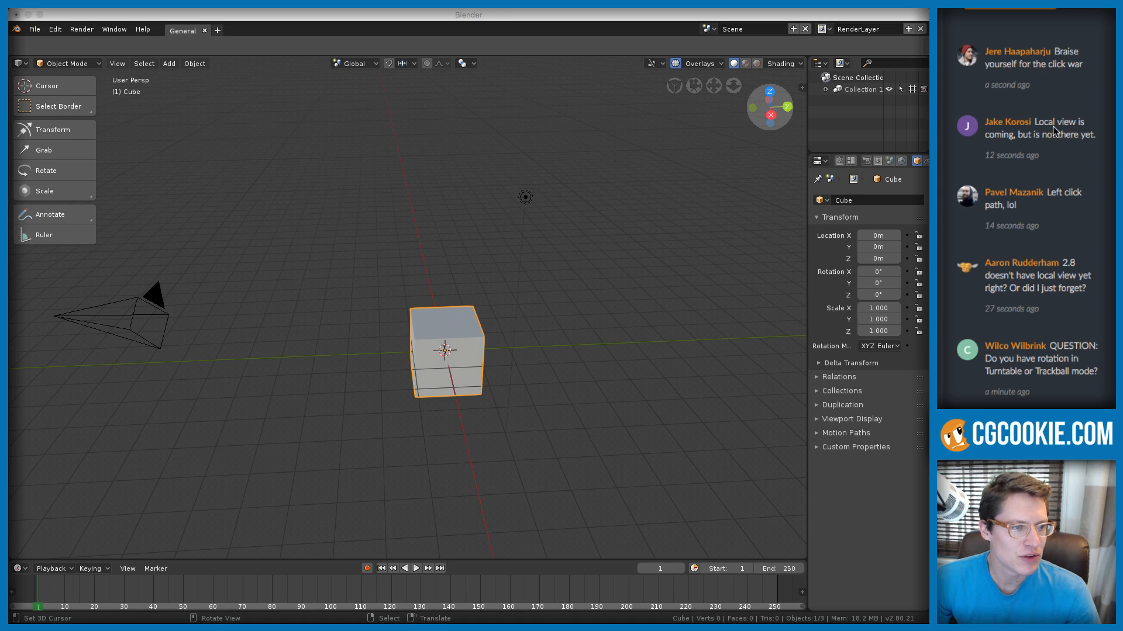
Highlight the chat message about local view, clear the highlight and return to the Blender window
left_click_drag(1035, 120, 1098, 142)
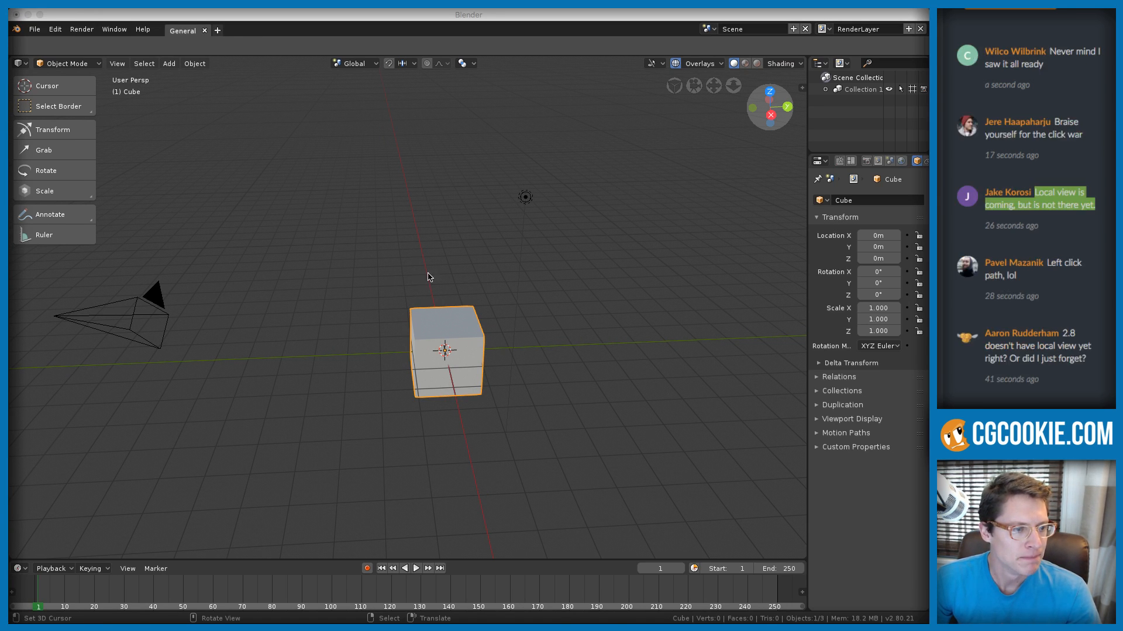
left_click(1040, 202)
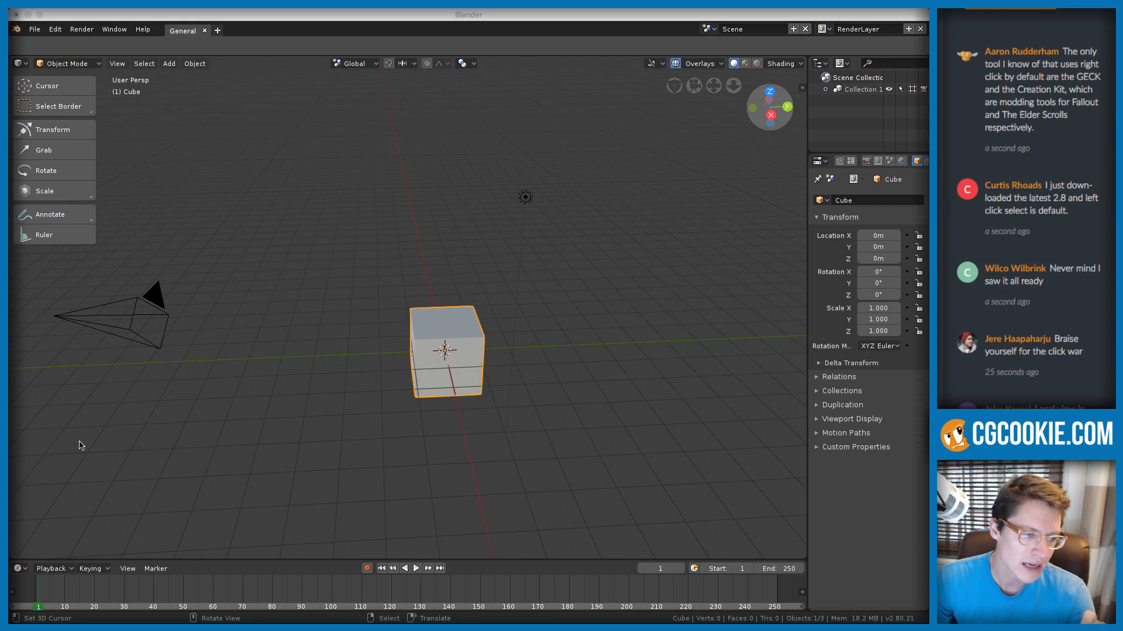
left_click(431, 247)
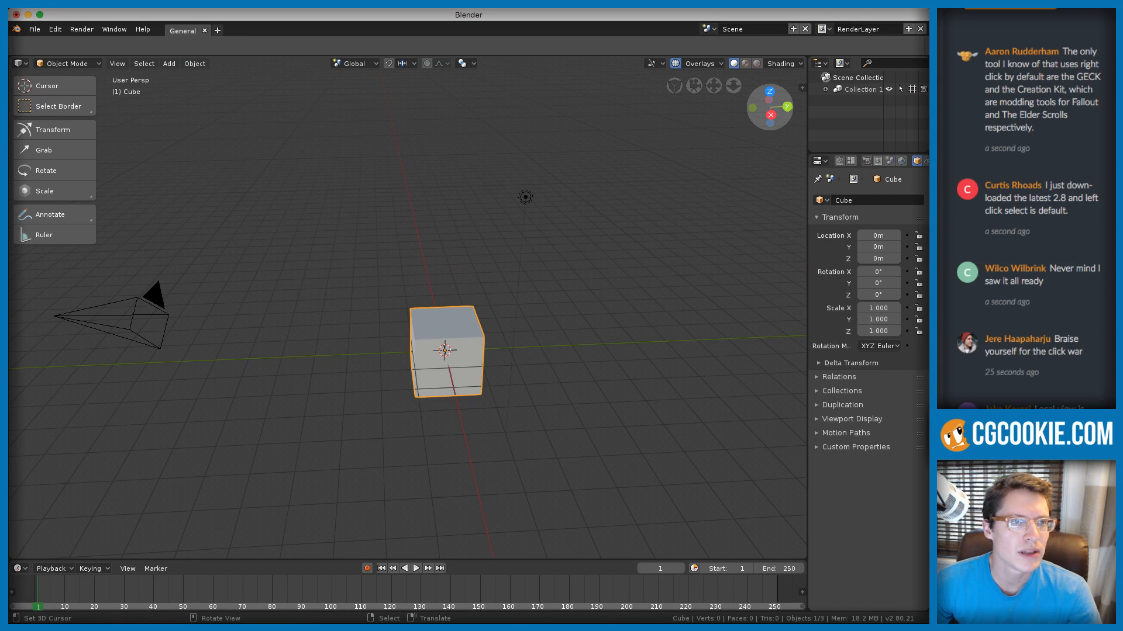
Set the orbit style to Trackball in the input preferences and try it by orbiting around the cube
left_click(55, 29)
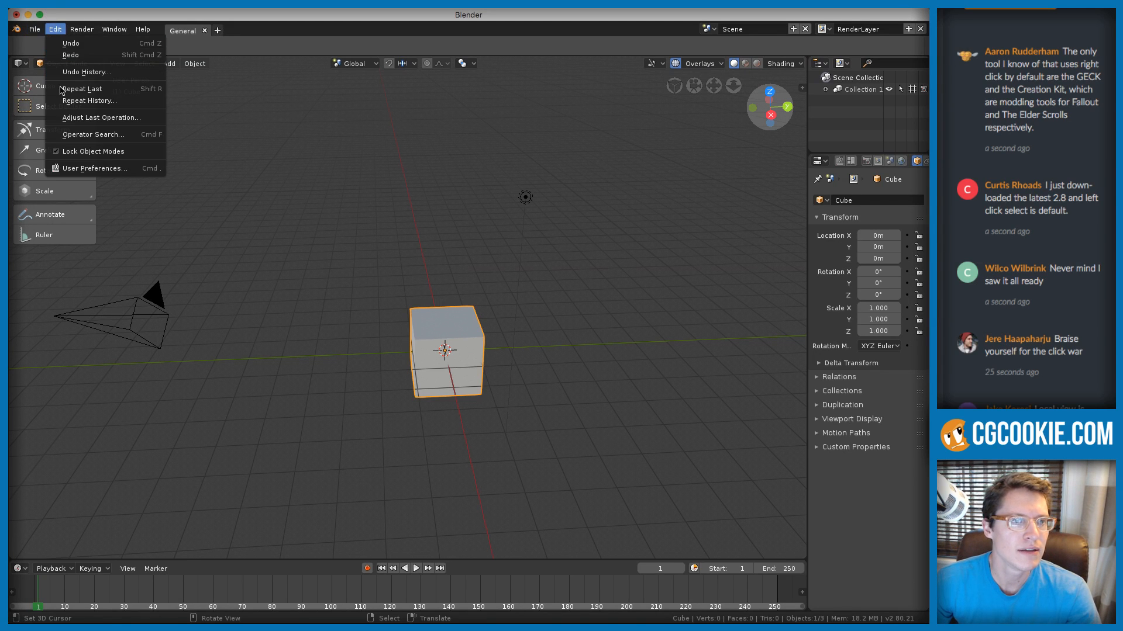
left_click(88, 169)
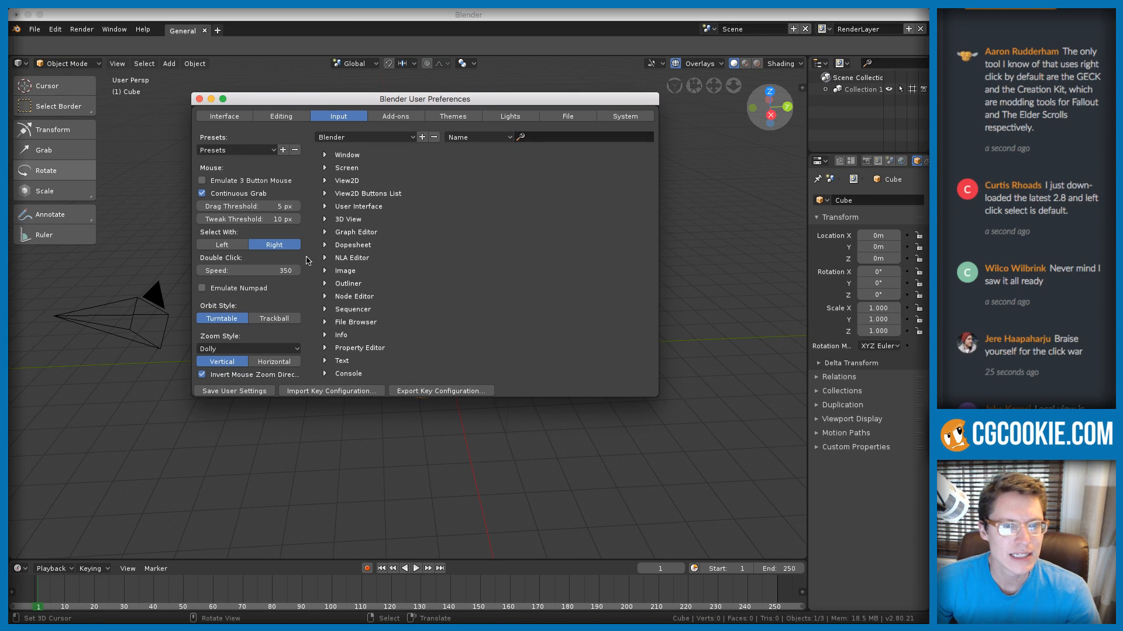
left_click(272, 320)
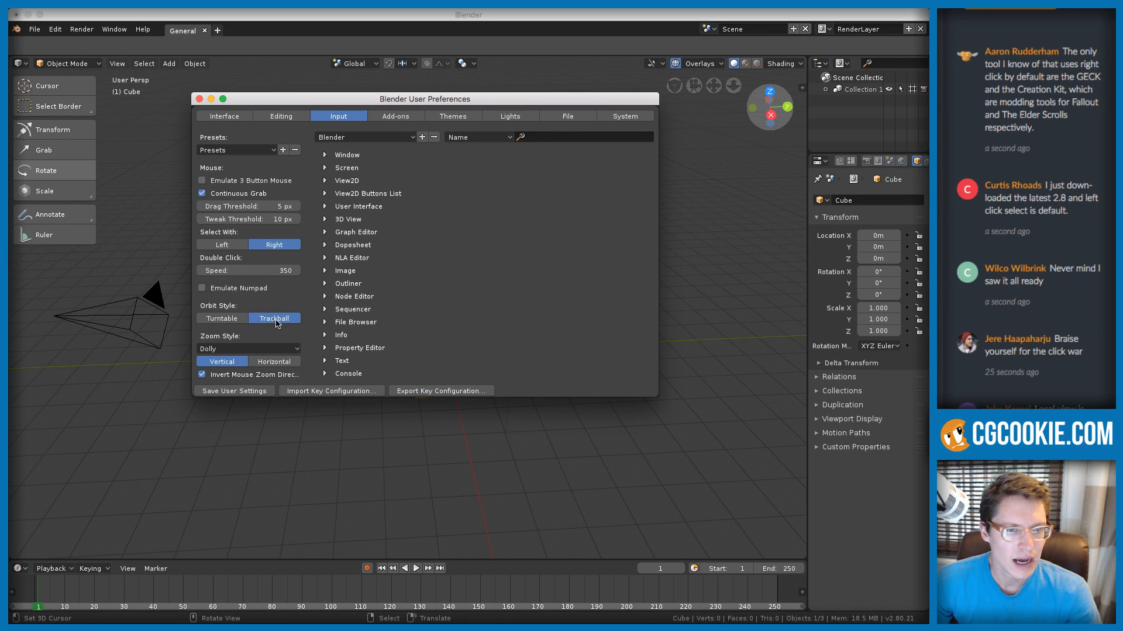
left_click(199, 99)
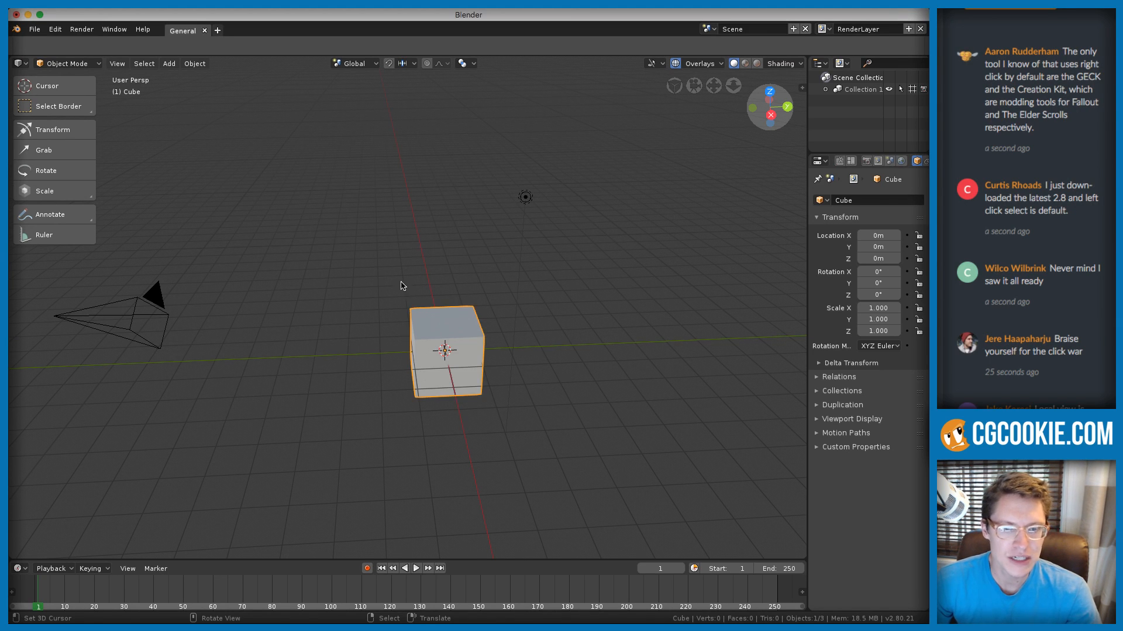
middle_click_drag(402, 286, 556, 374)
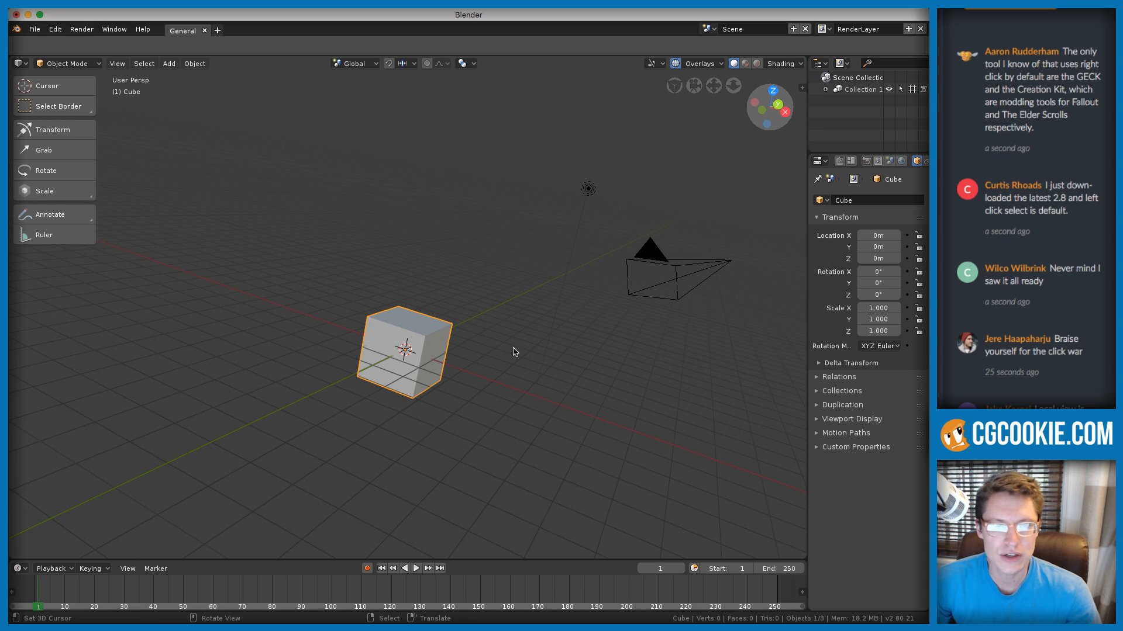
middle_click_drag(515, 351, 576, 322)
scroll(496, 186, "down", 5)
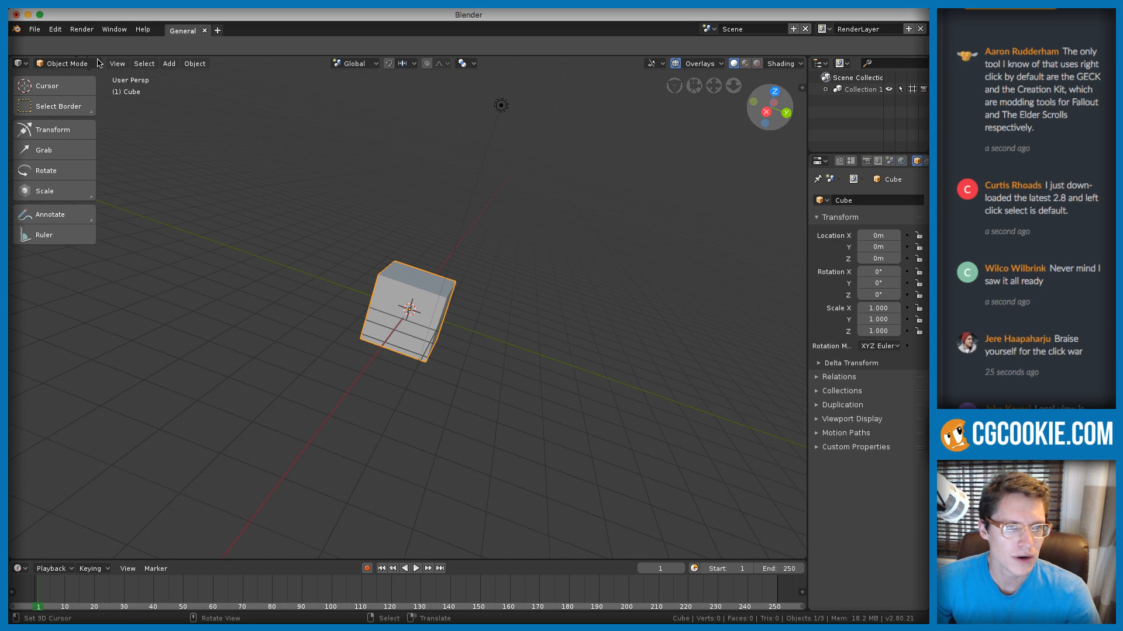
Set the orbit style to Turntable in the input preferences and orbit around the cube
key("super+comma")
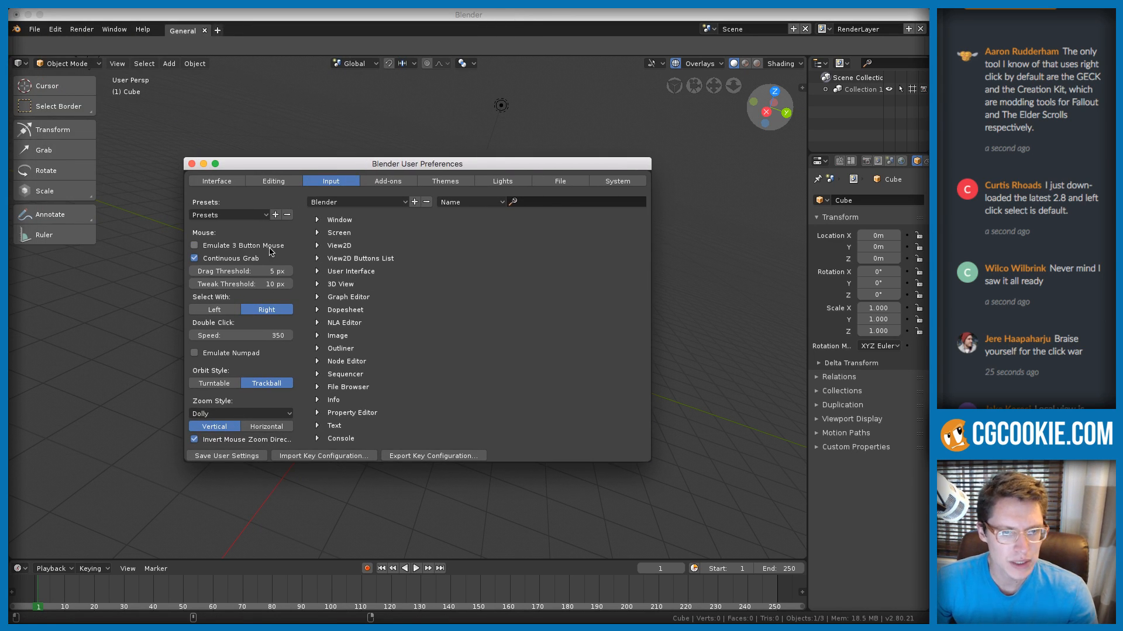
left_click(215, 383)
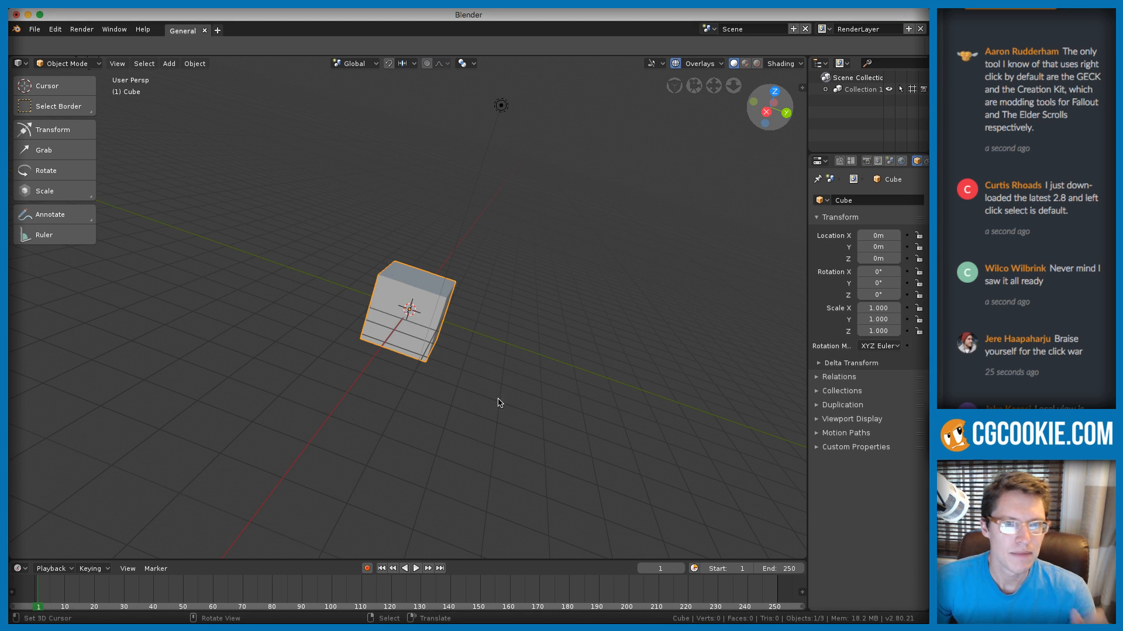
left_click(192, 164)
middle_click_drag(466, 328, 450, 269)
scroll(433, 252, "up", 3)
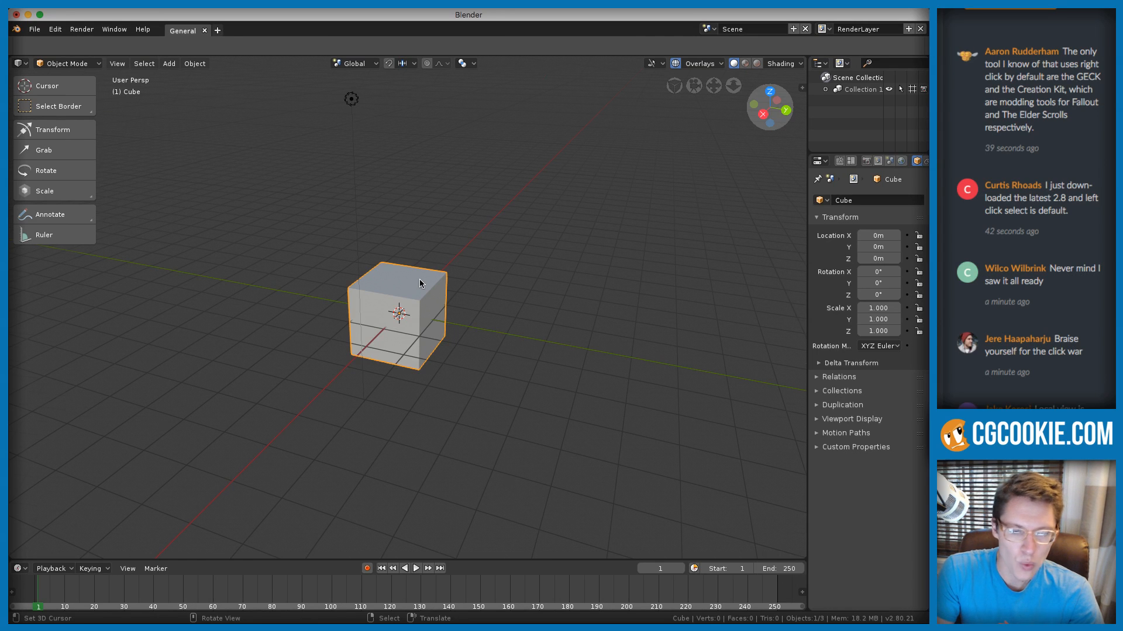
Cycle the viewport twice through the front, right and top orthographic views and zoom in on the cube from the top
key("KP_1")
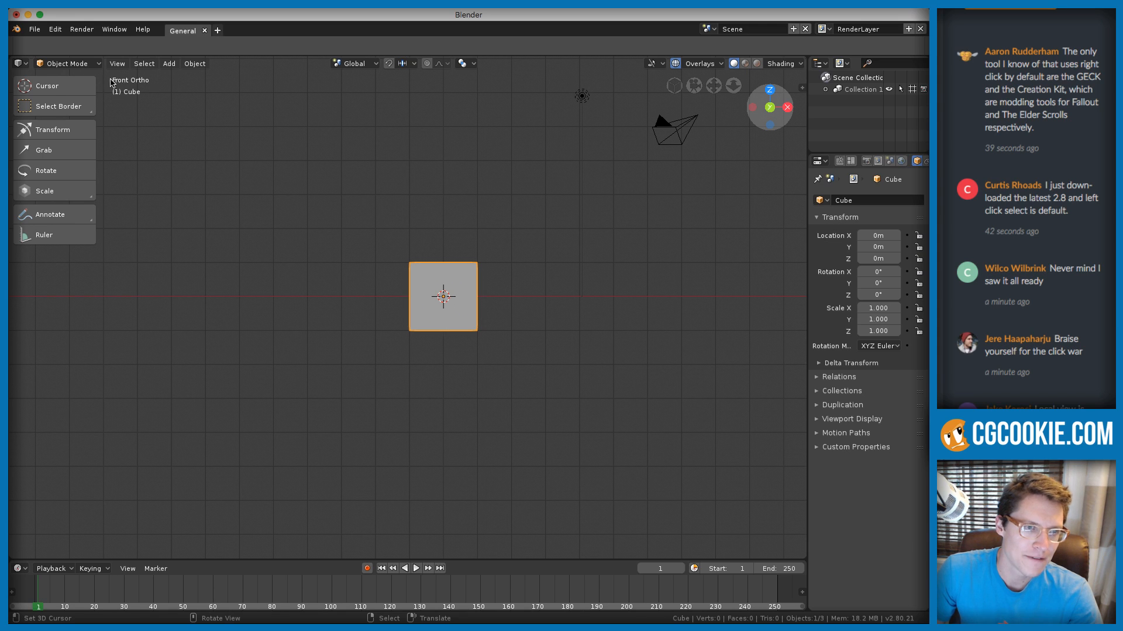
key("KP_3")
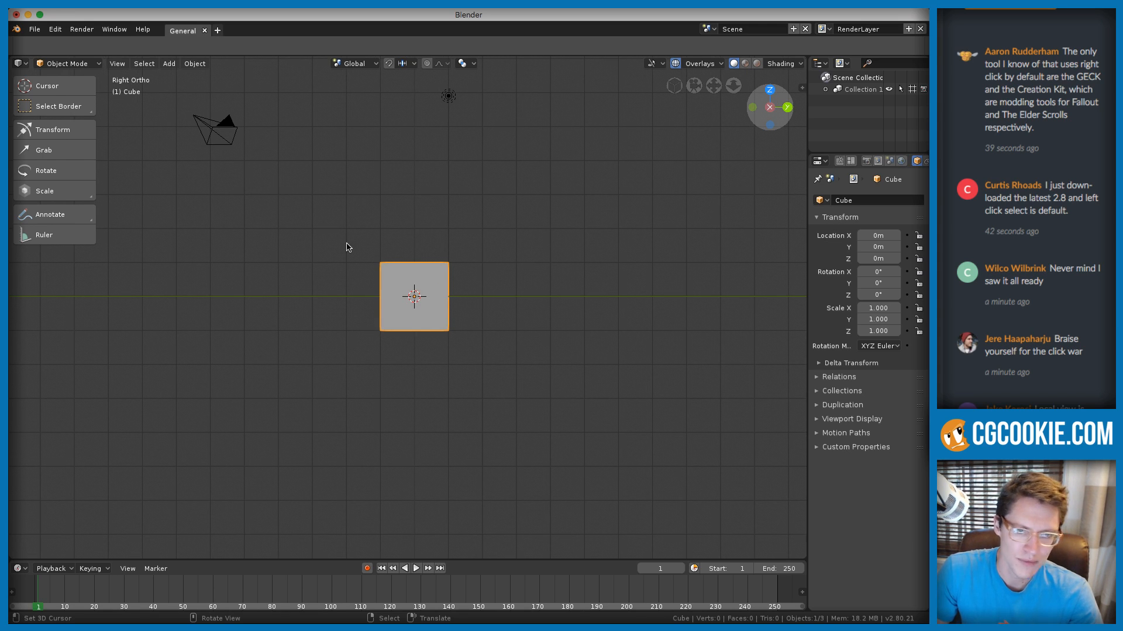
key("KP_7")
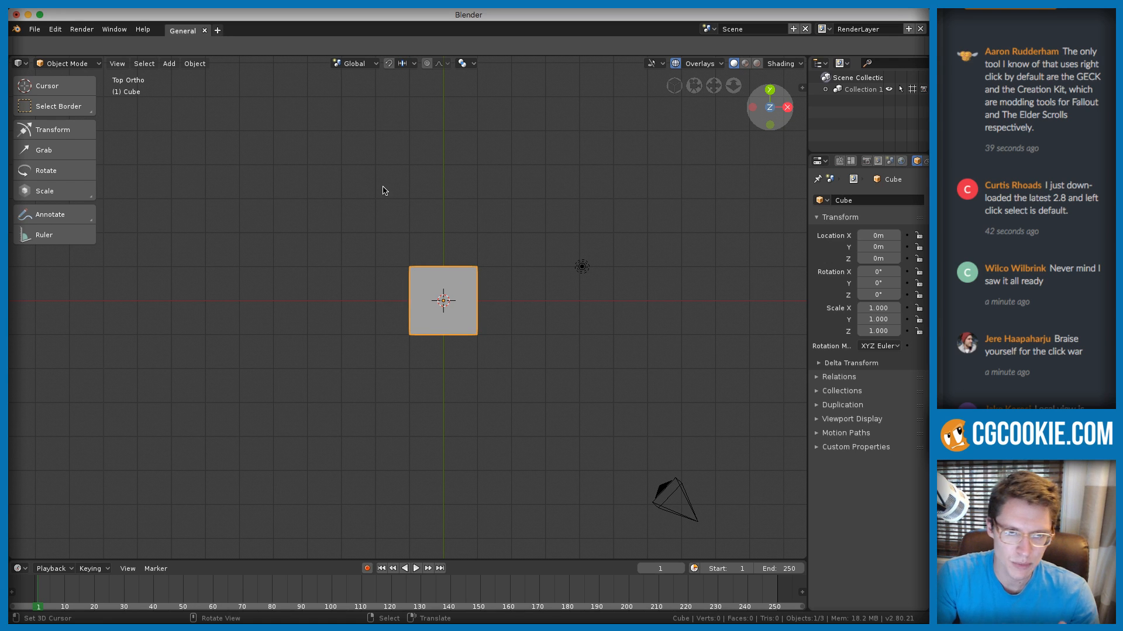
key("KP_1")
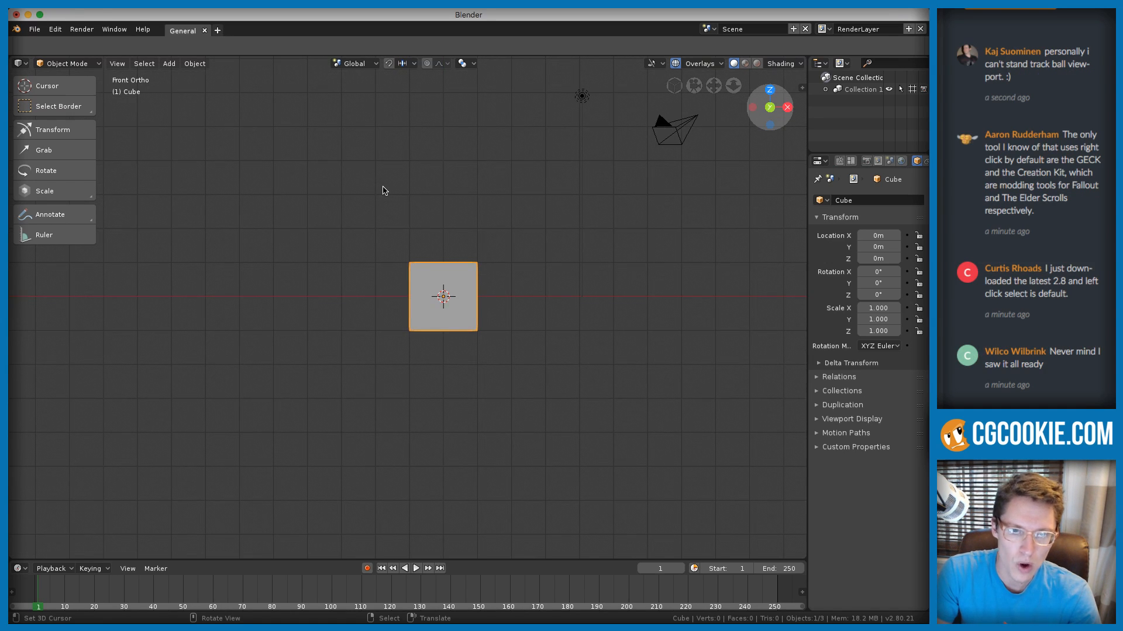
key("KP_3")
key("KP_7")
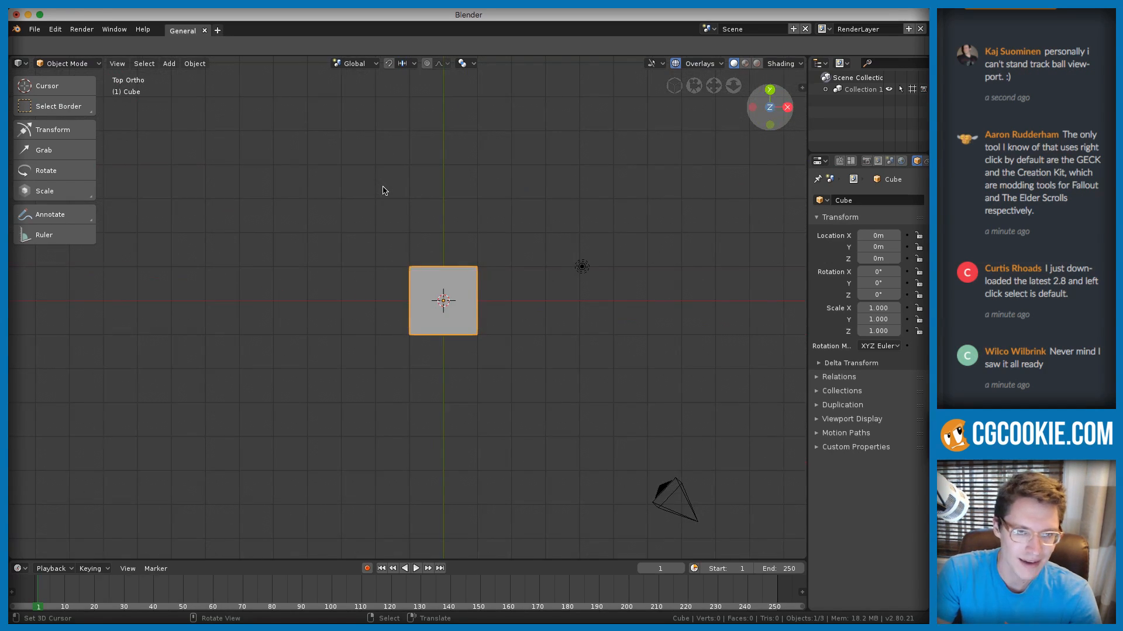
middle_click_drag(466, 253, 457, 312, "ctrl")
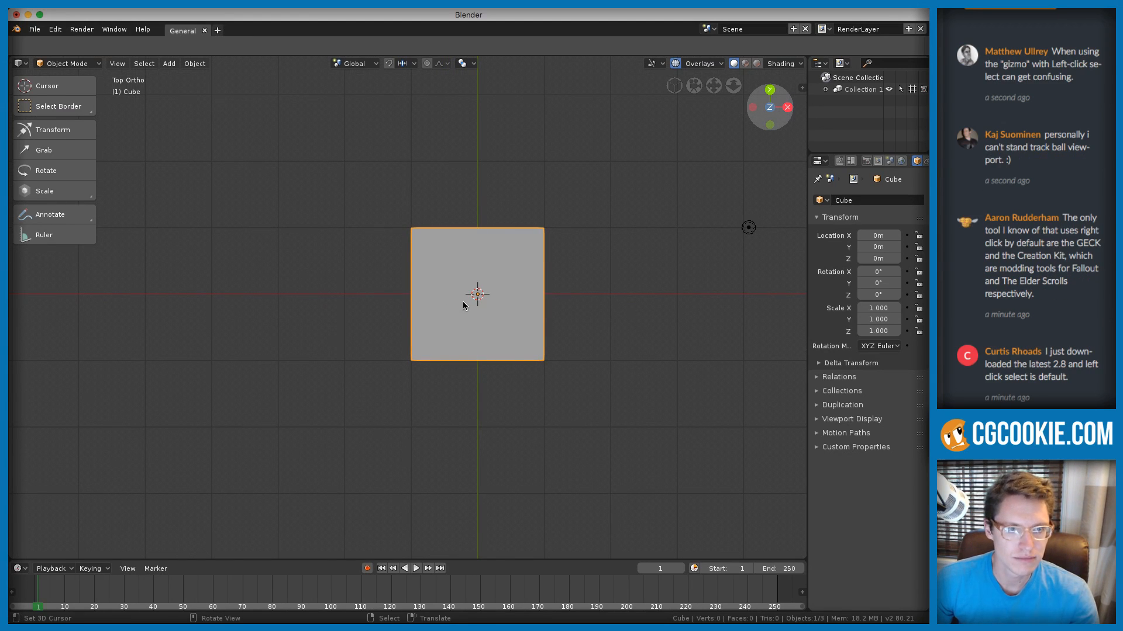
middle_click_drag(493, 251, 464, 254, "ctrl")
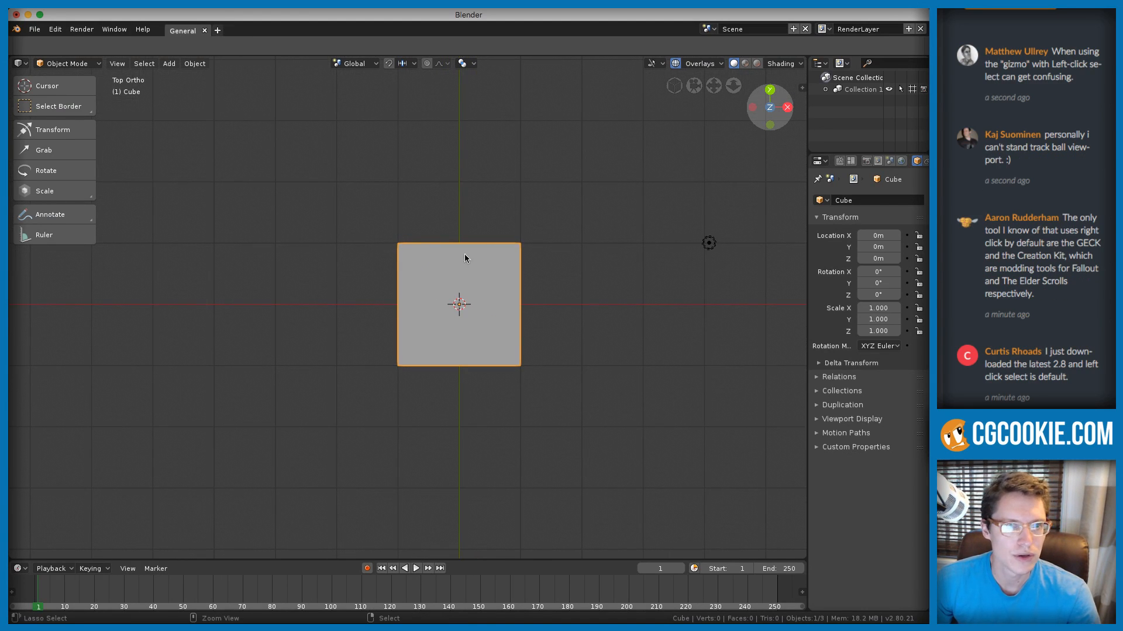
Look through the viewport's viewpoint, navigation and view alignment options
left_click(111, 65)
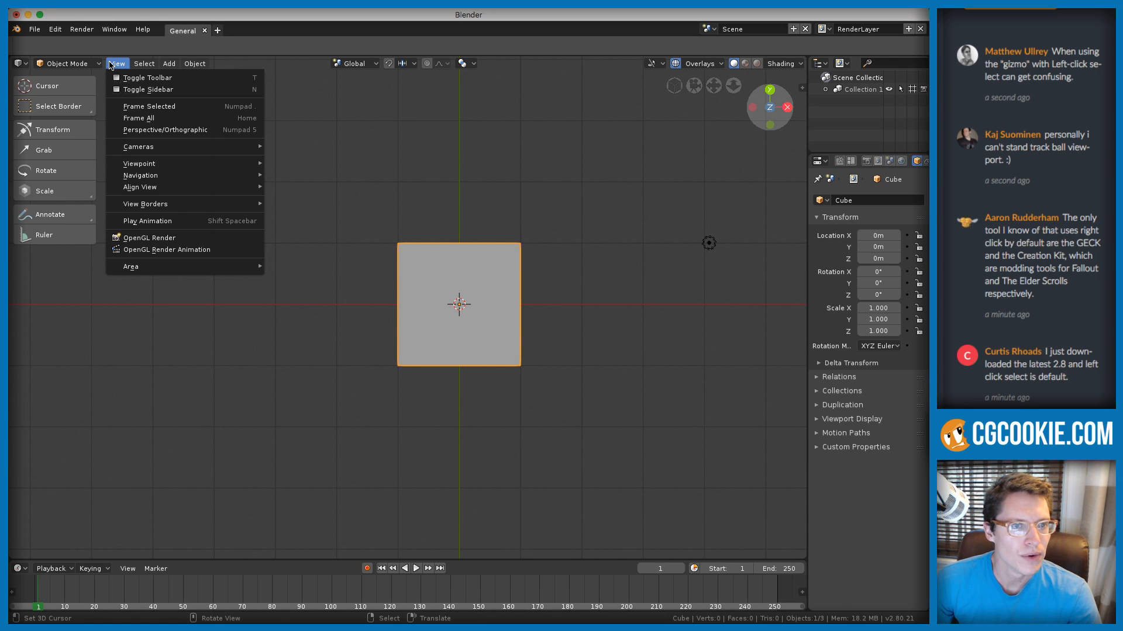
mouse_move(174, 167)
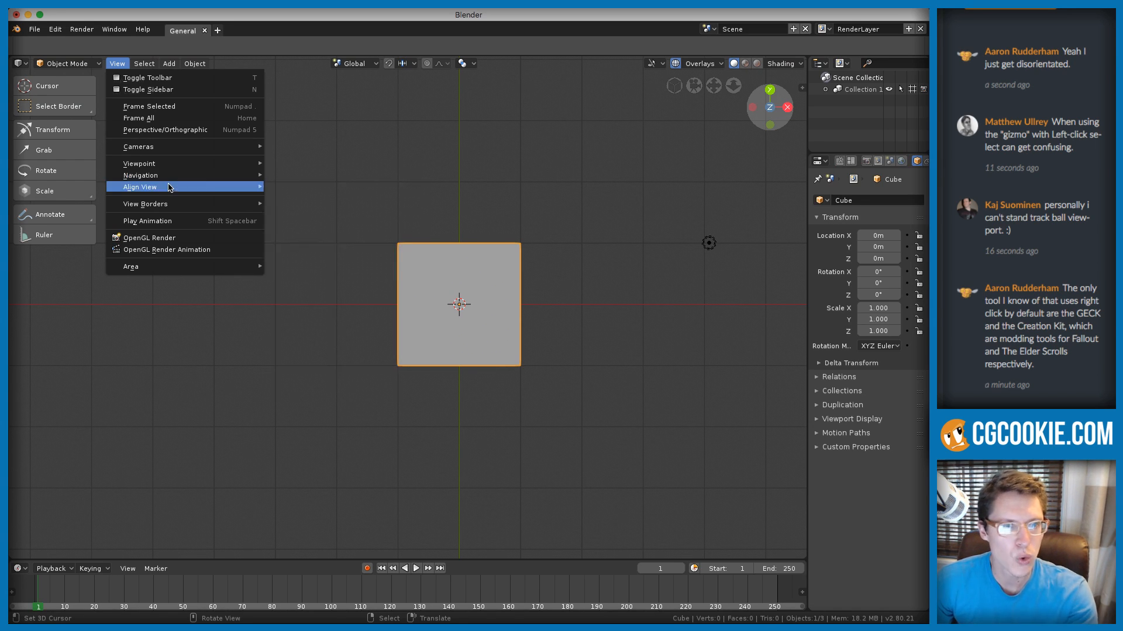
left_click(337, 133)
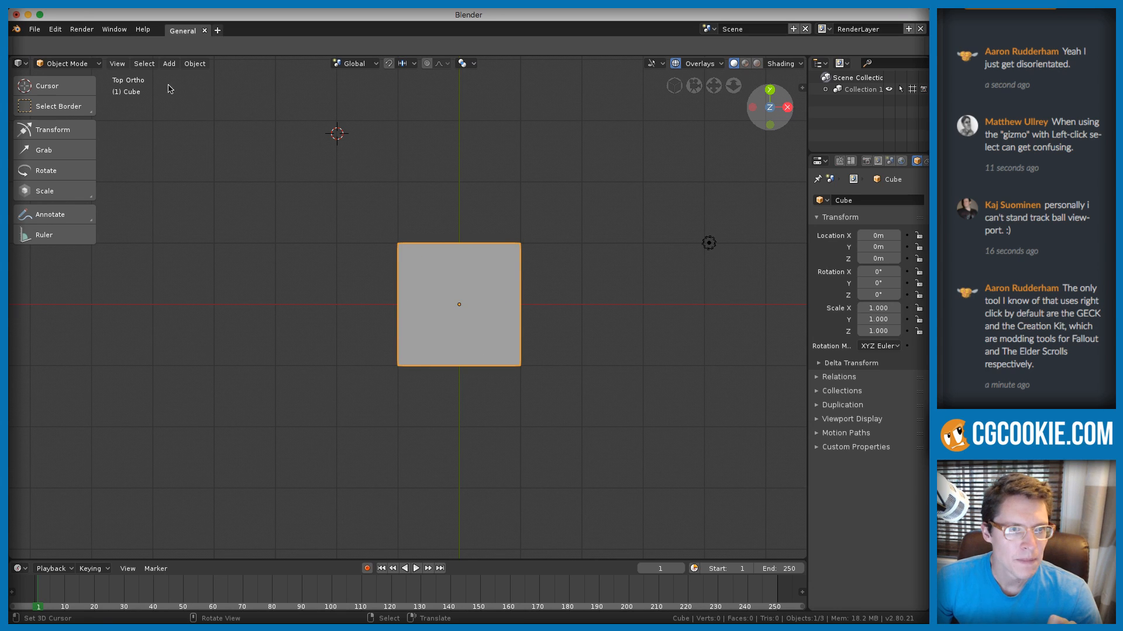
Search the available operators for "quad", then clear the search and close it
left_click(54, 30)
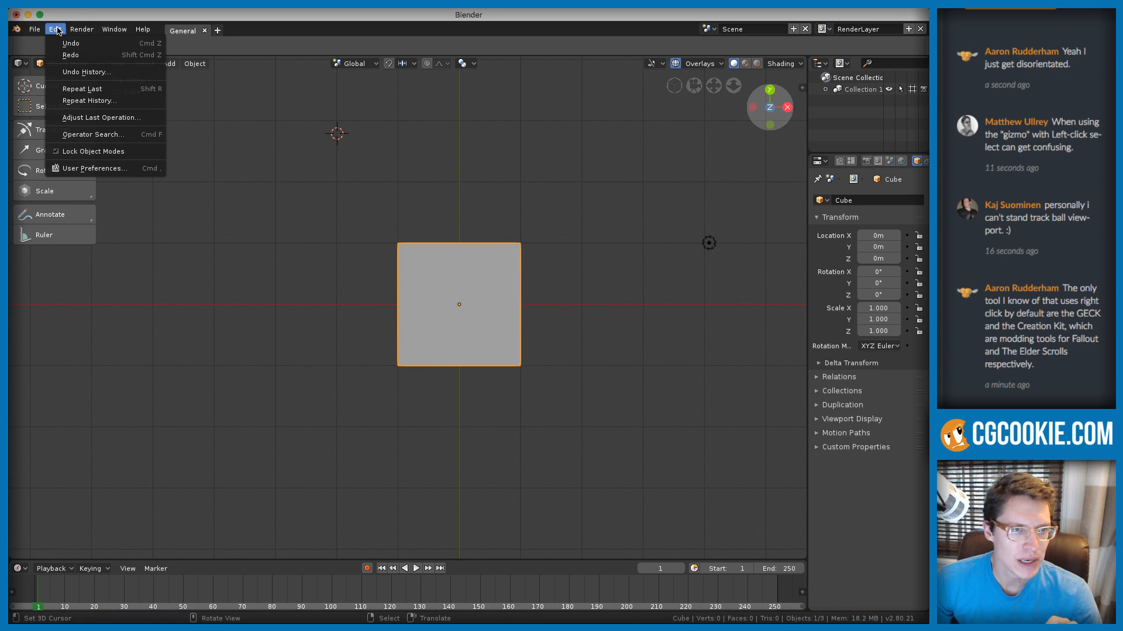
left_click(102, 136)
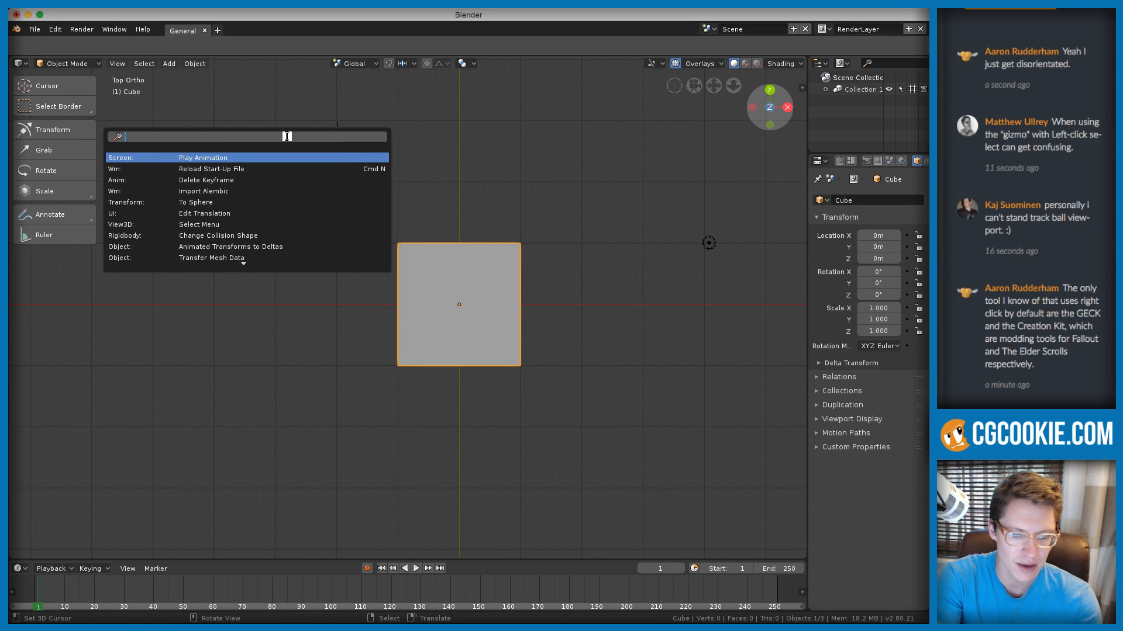
type("quad")
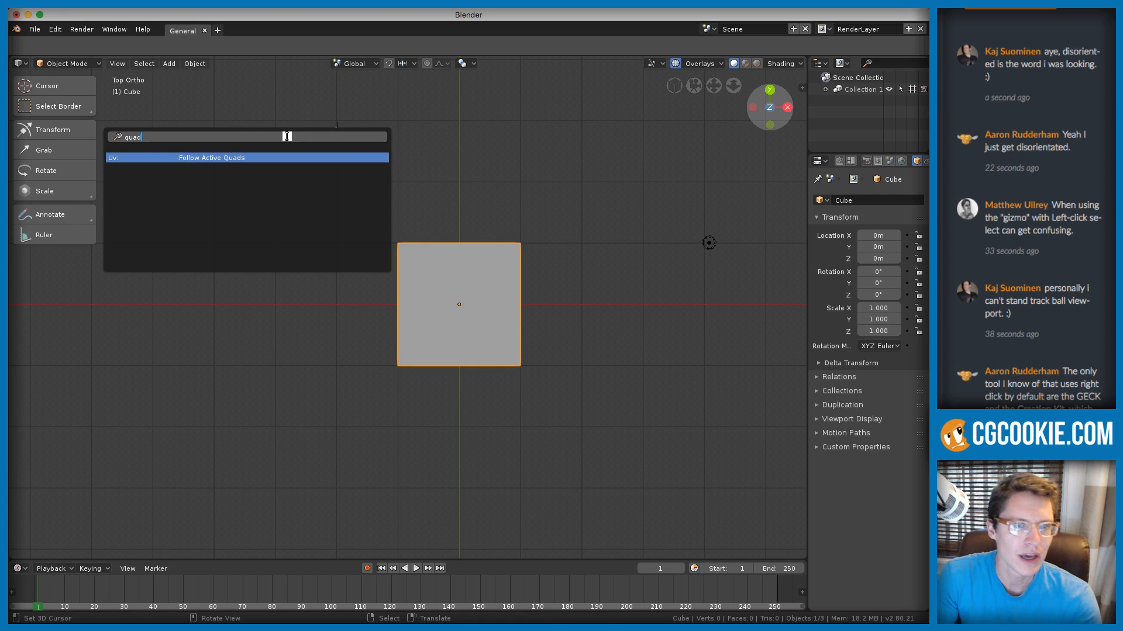
key("BackSpace")
key("BackSpace")
key("BackSpace")
key("BackSpace")
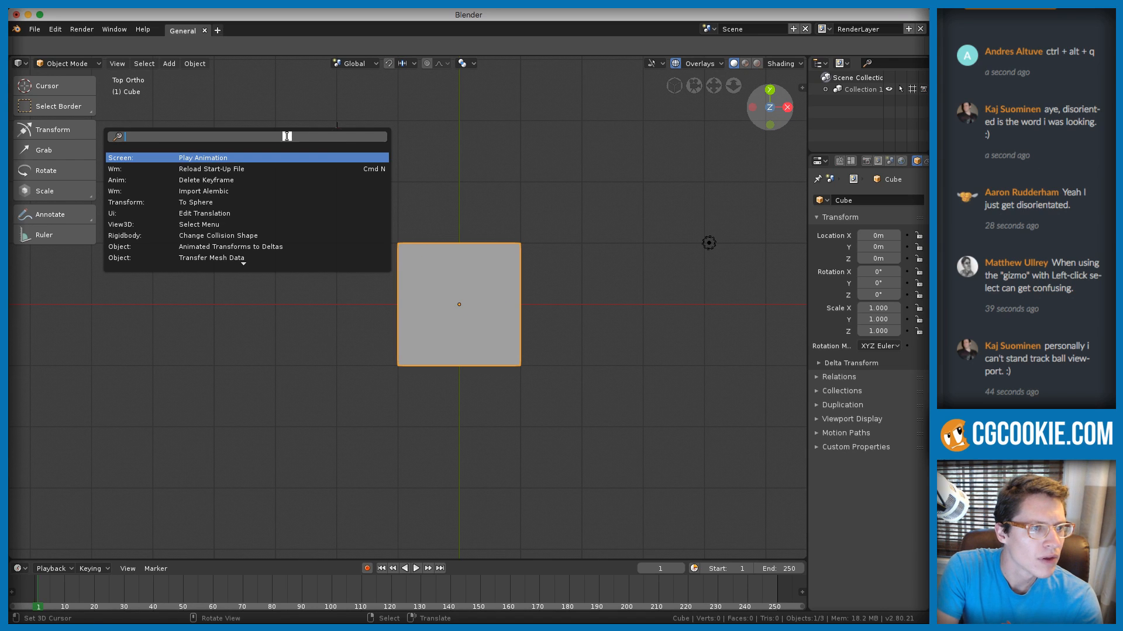
left_click(298, 113)
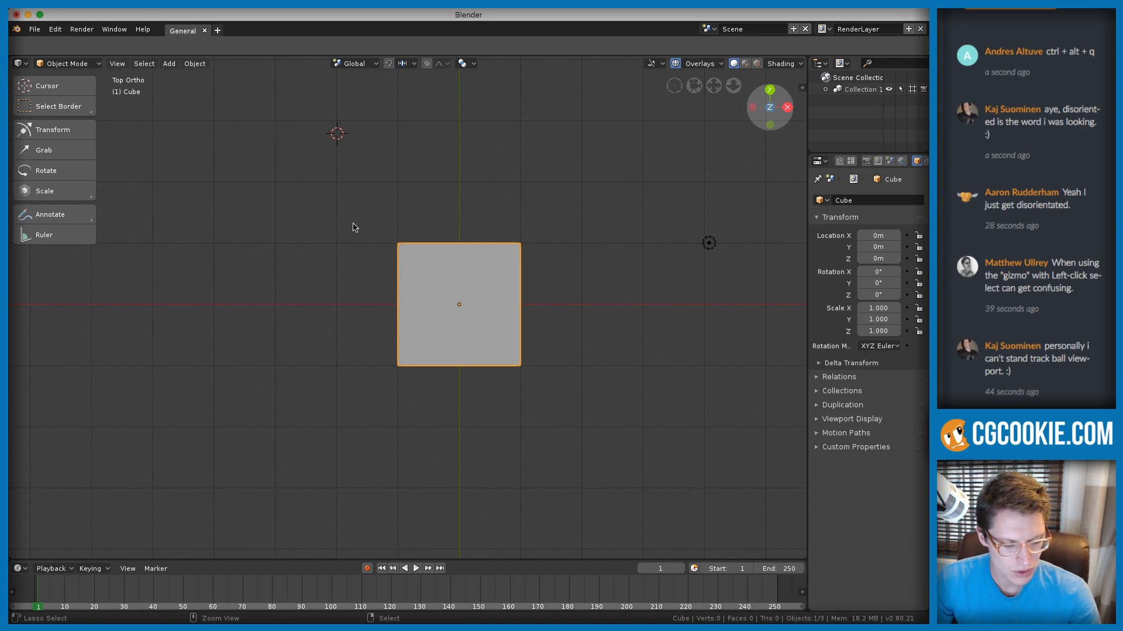
Toggle quad view on and off, looking through the viewport's view options in between
key("ctrl+alt+q")
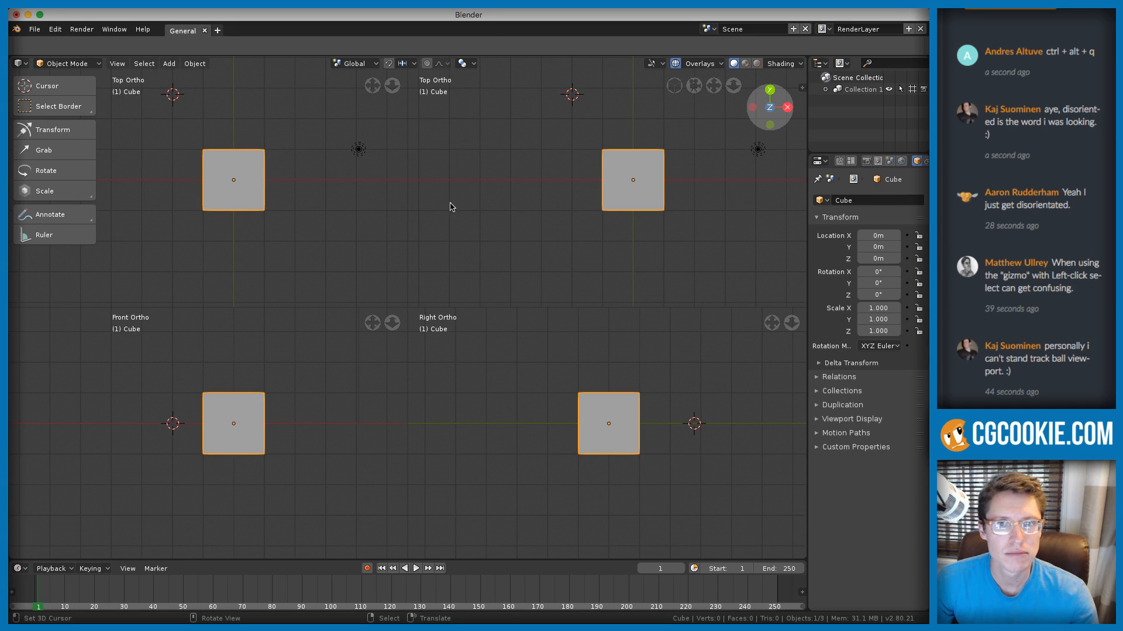
left_click(119, 64)
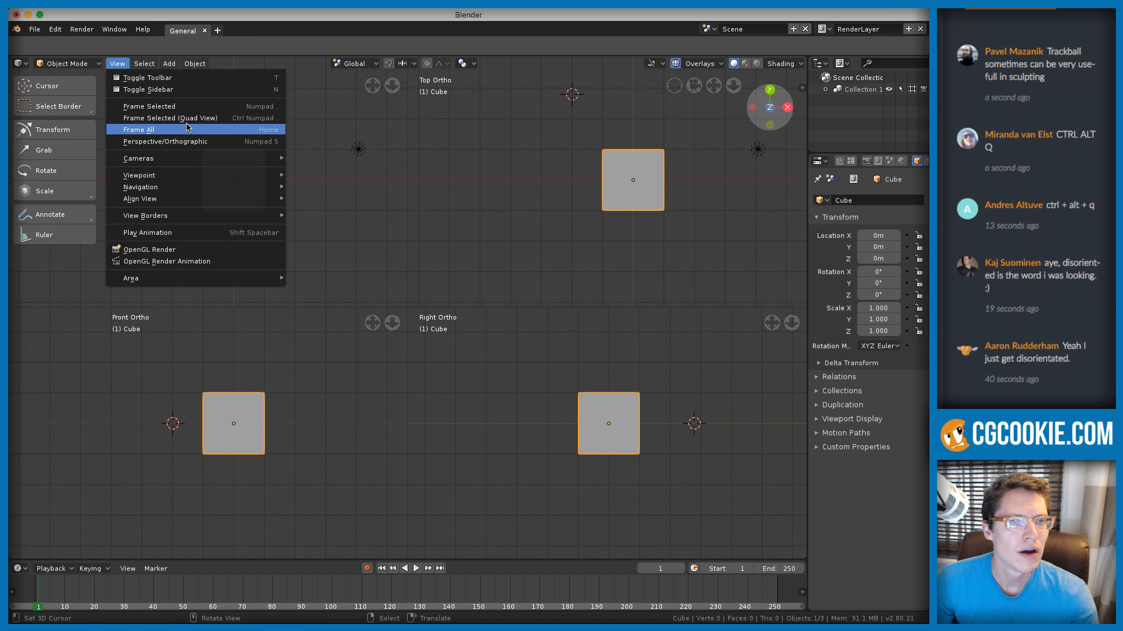
mouse_move(181, 182)
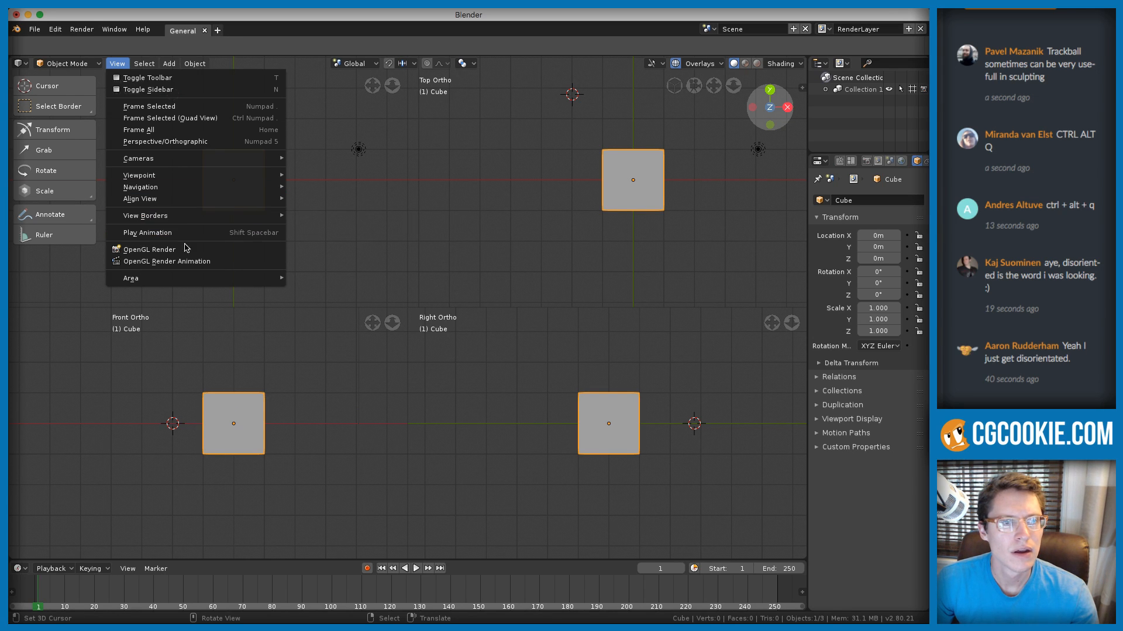
mouse_move(188, 279)
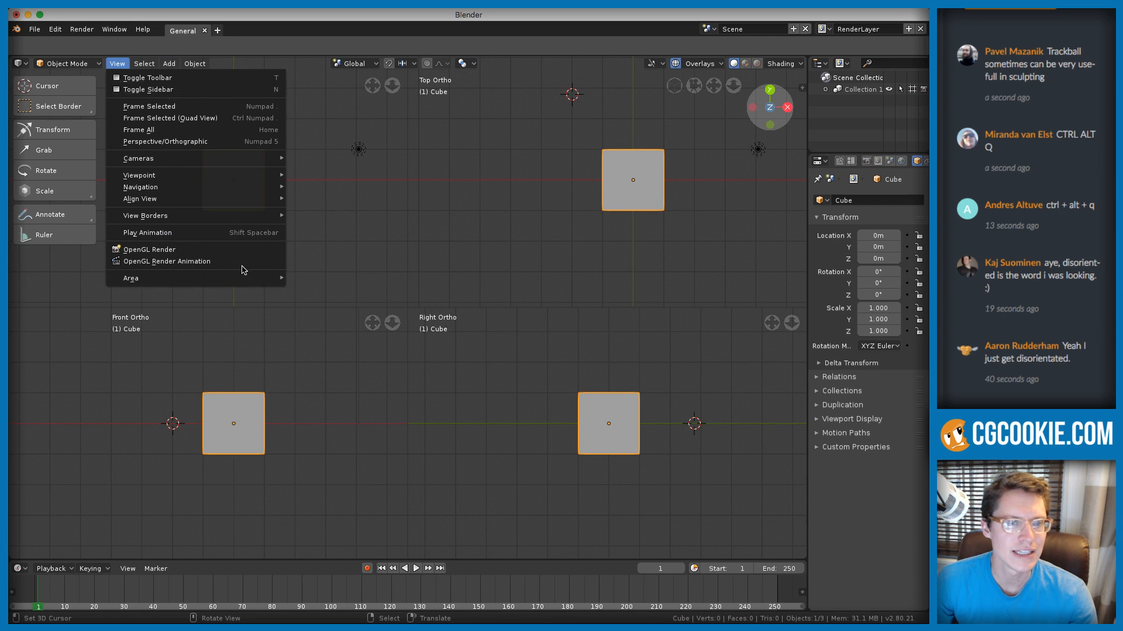
left_click(338, 291)
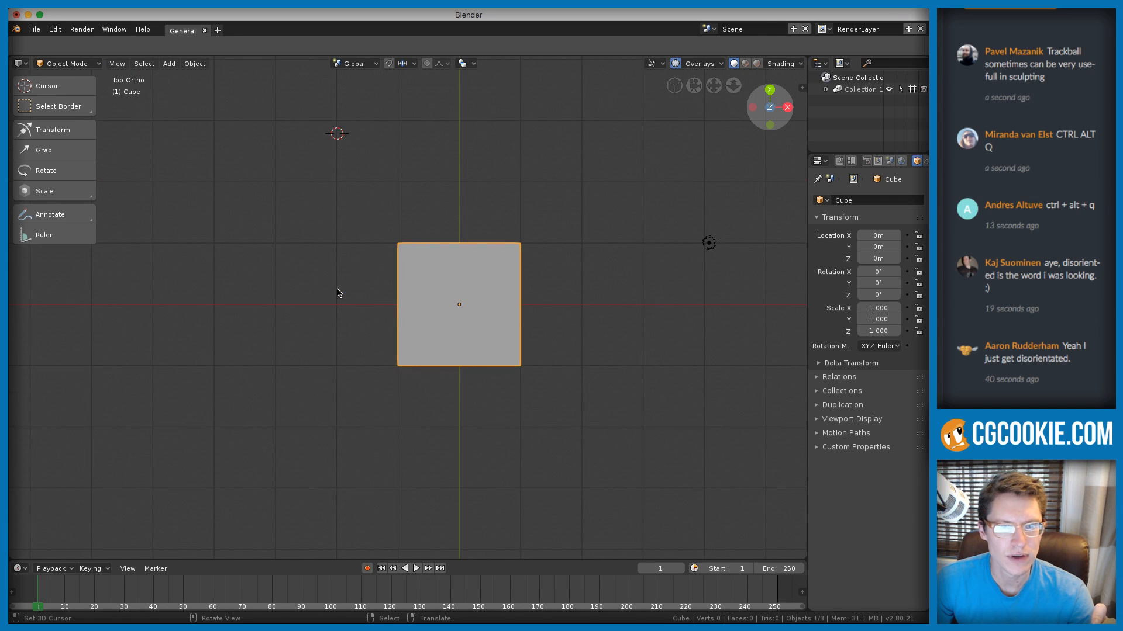
Turn on quad view from the area options and orbit its free view into a perspective angle on the cube
left_click(118, 64)
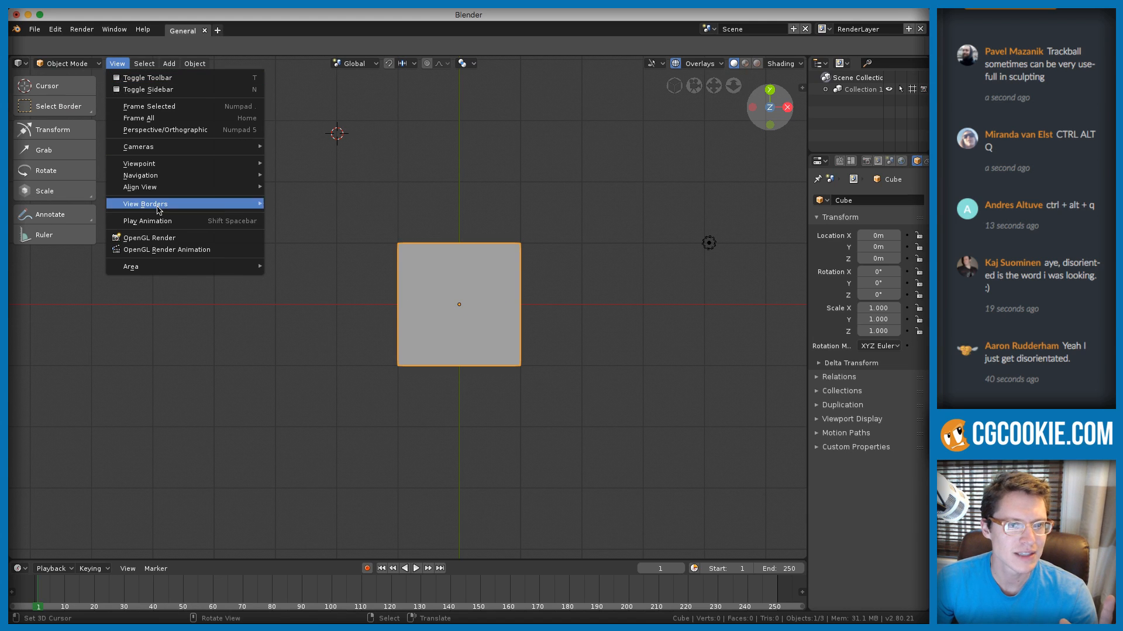
mouse_move(234, 266)
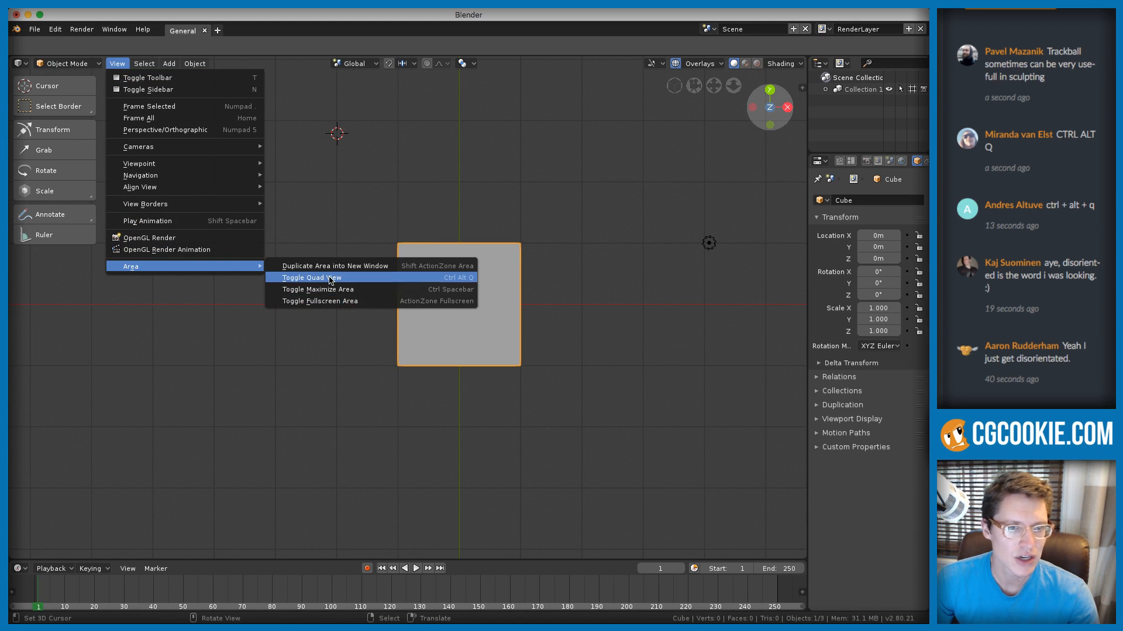
left_click(350, 278)
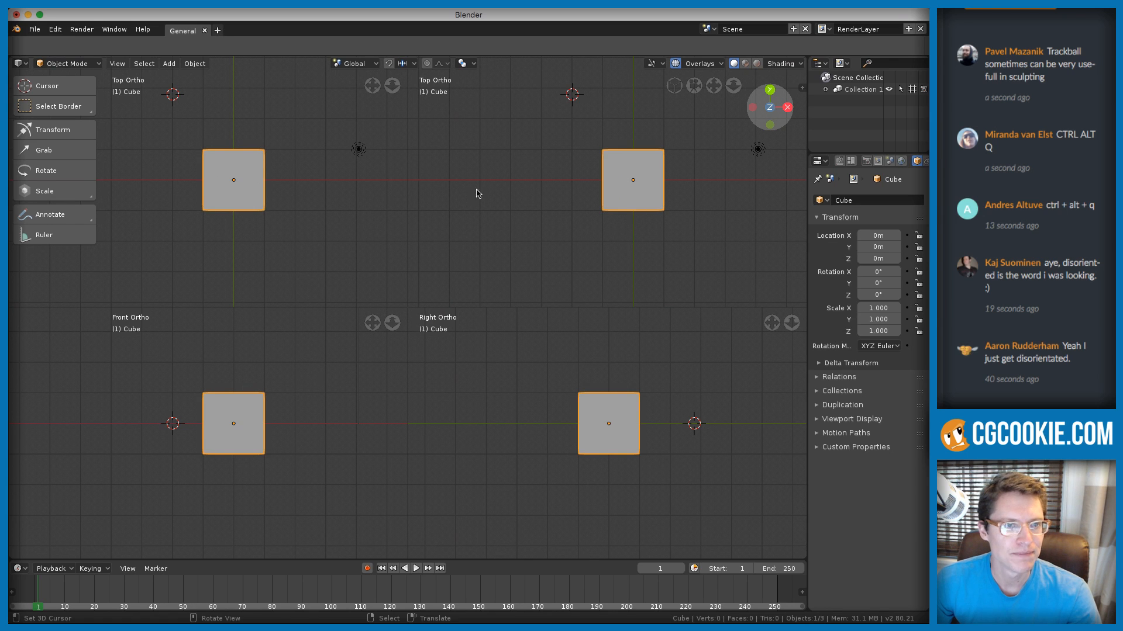
middle_click_drag(476, 193, 590, 228)
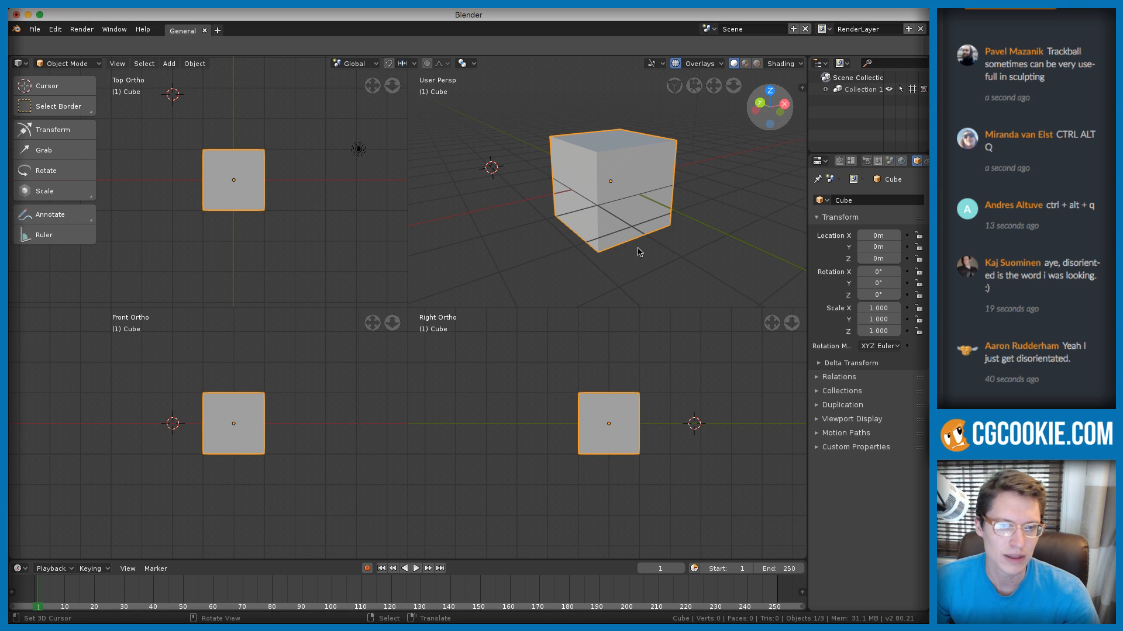
Return from quad view to a single viewport and adjust the perspective view of the cube
left_click(118, 64)
mouse_move(180, 278)
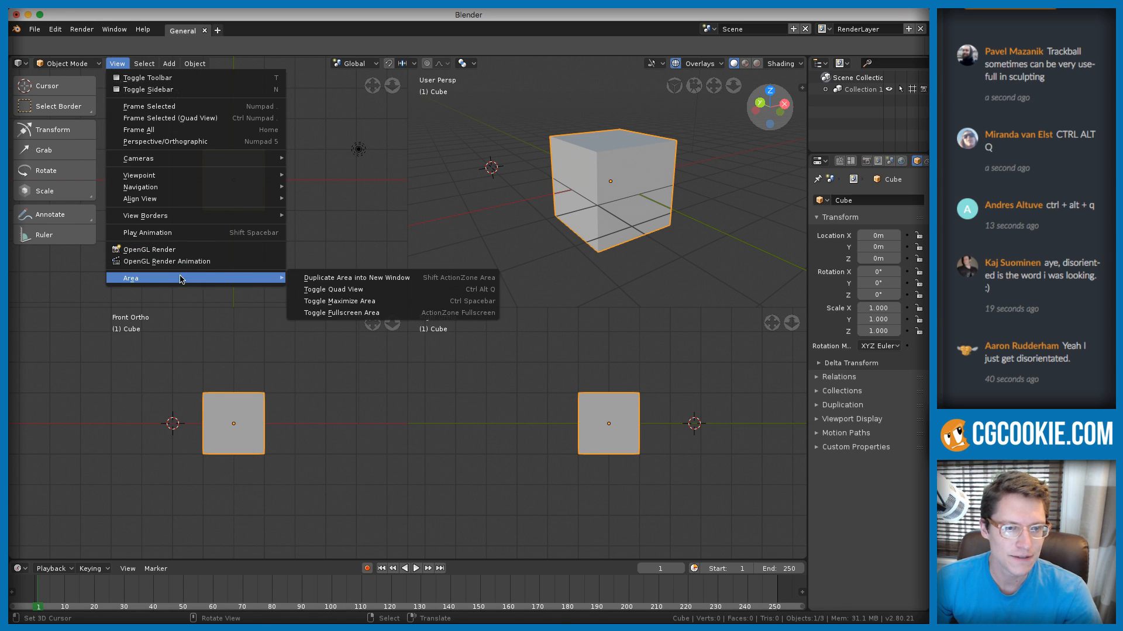
left_click(357, 291)
middle_click_drag(475, 283, 486, 301)
middle_click_drag(487, 301, 489, 267, "ctrl")
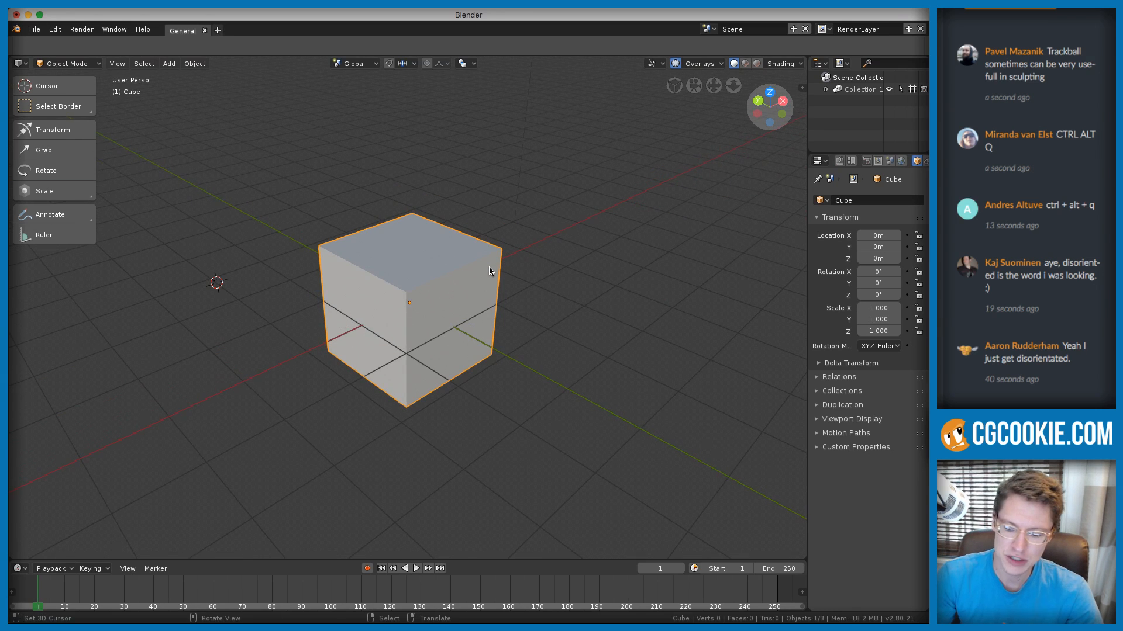
Cycle the viewport through the front, right and top orthographic views and orbit back out to perspective
key("KP_1")
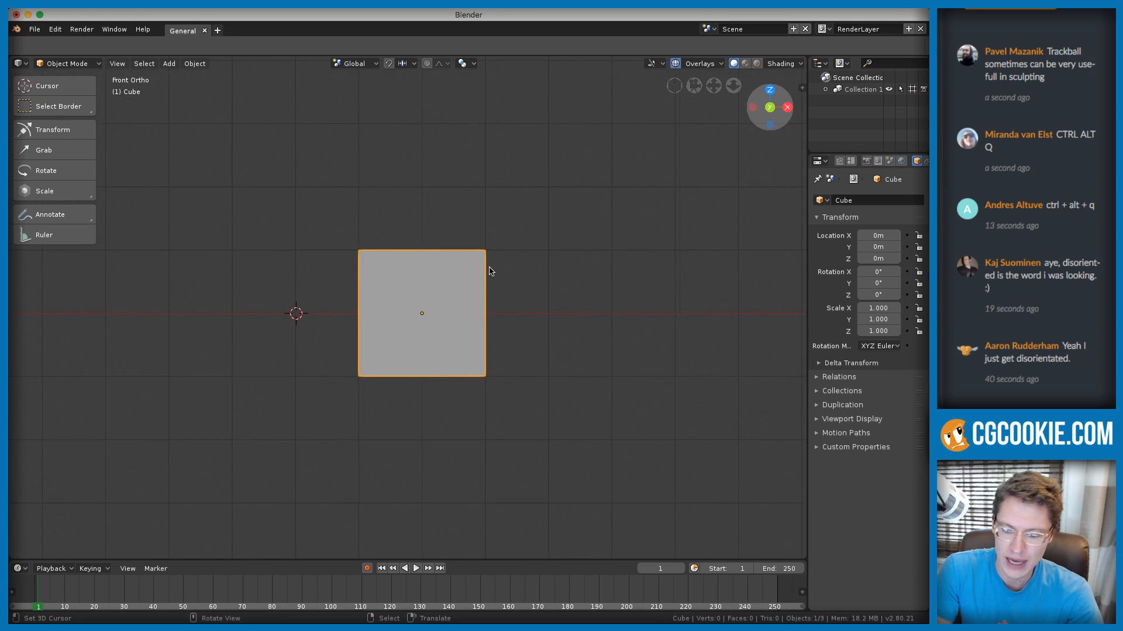
key("KP_3")
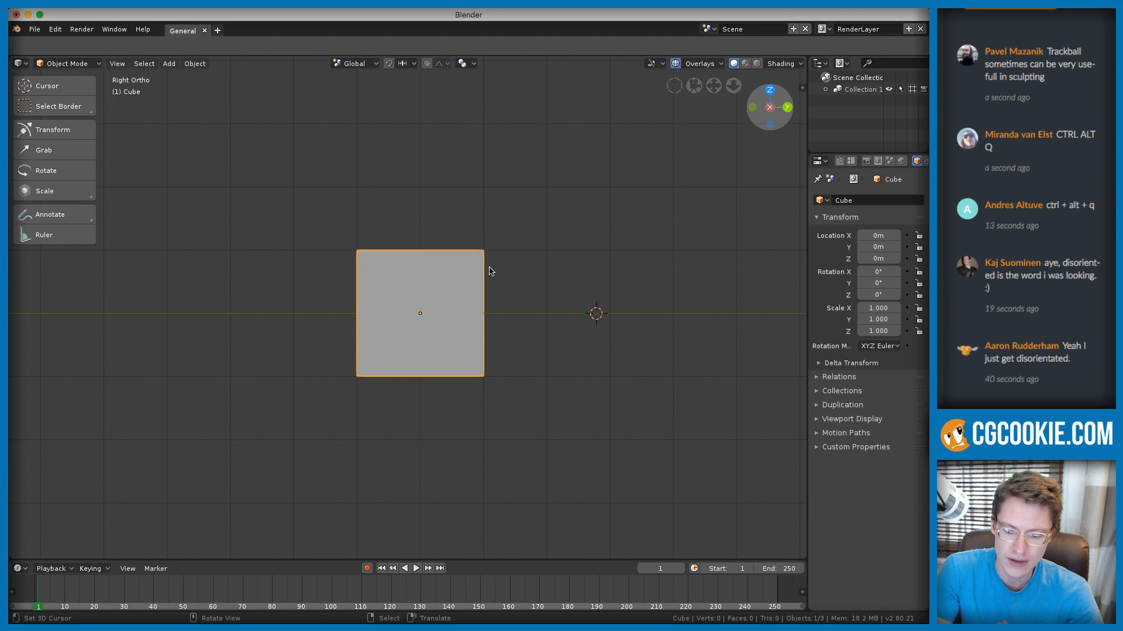
key("KP_7")
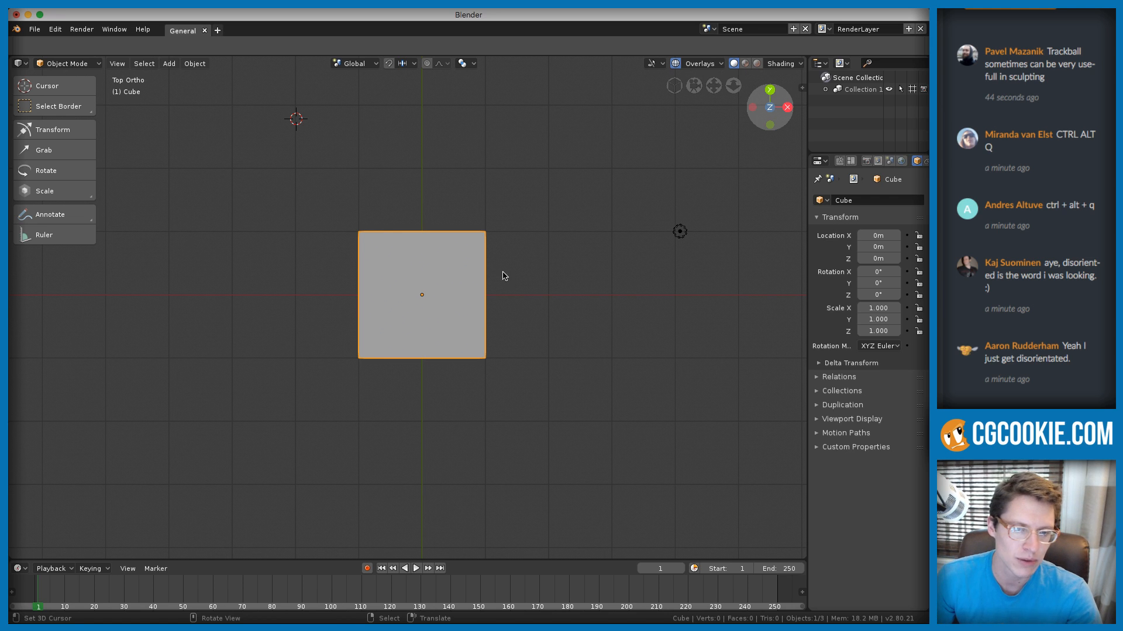
middle_click_drag(503, 276, 482, 260)
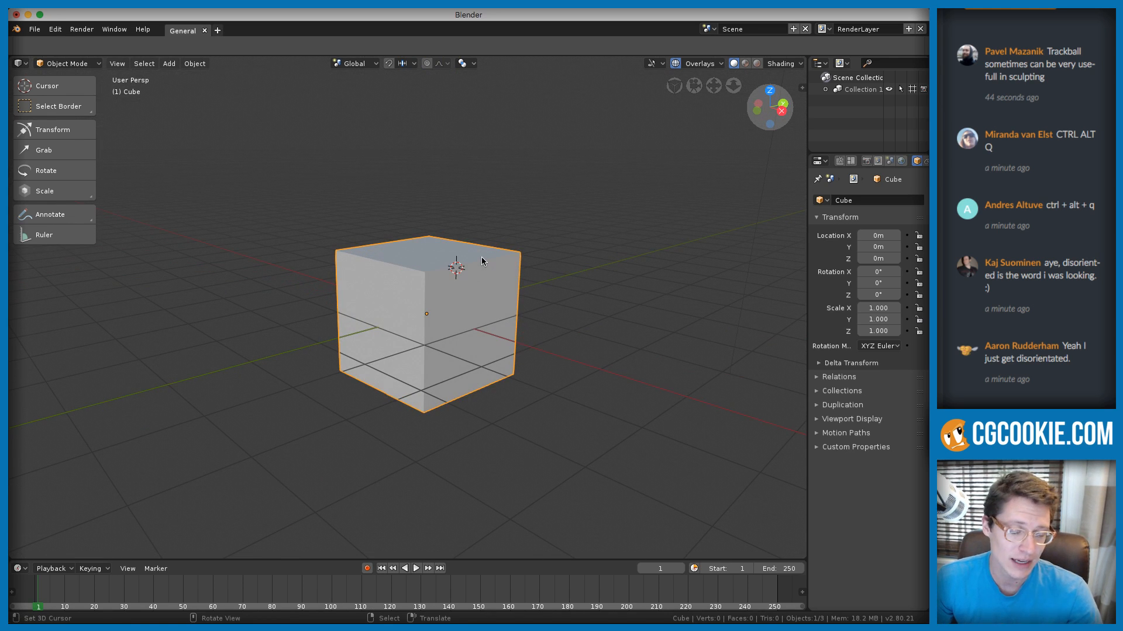
Toggle the view repeatedly between orthographic and perspective, and orbit out of the front orthographic view
key("KP_5")
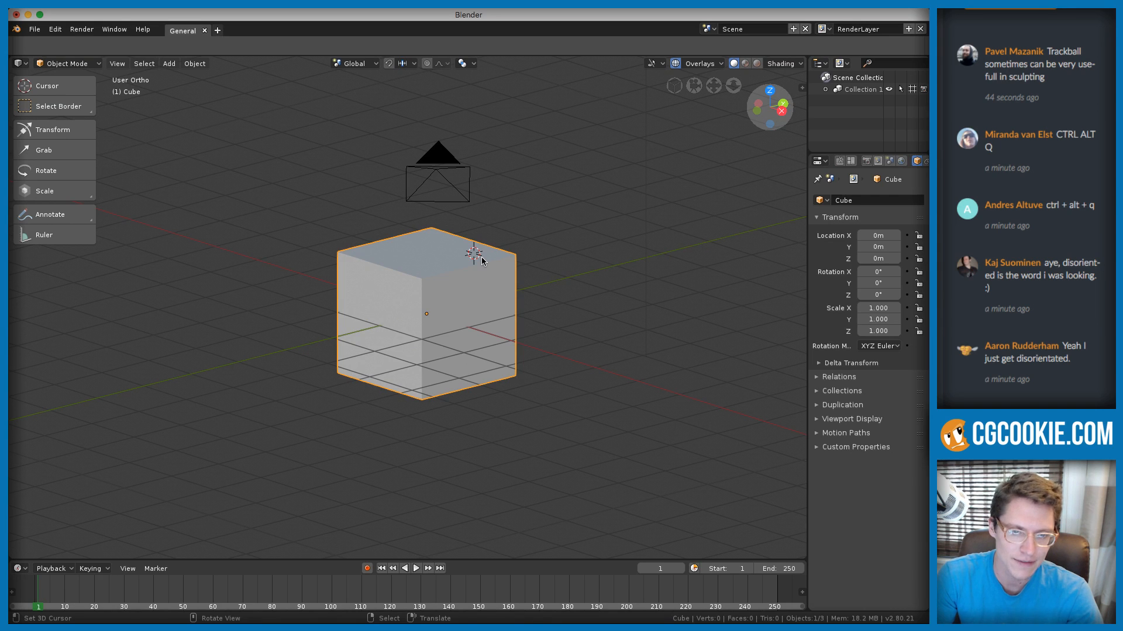
key("KP_5")
key("KP_5")
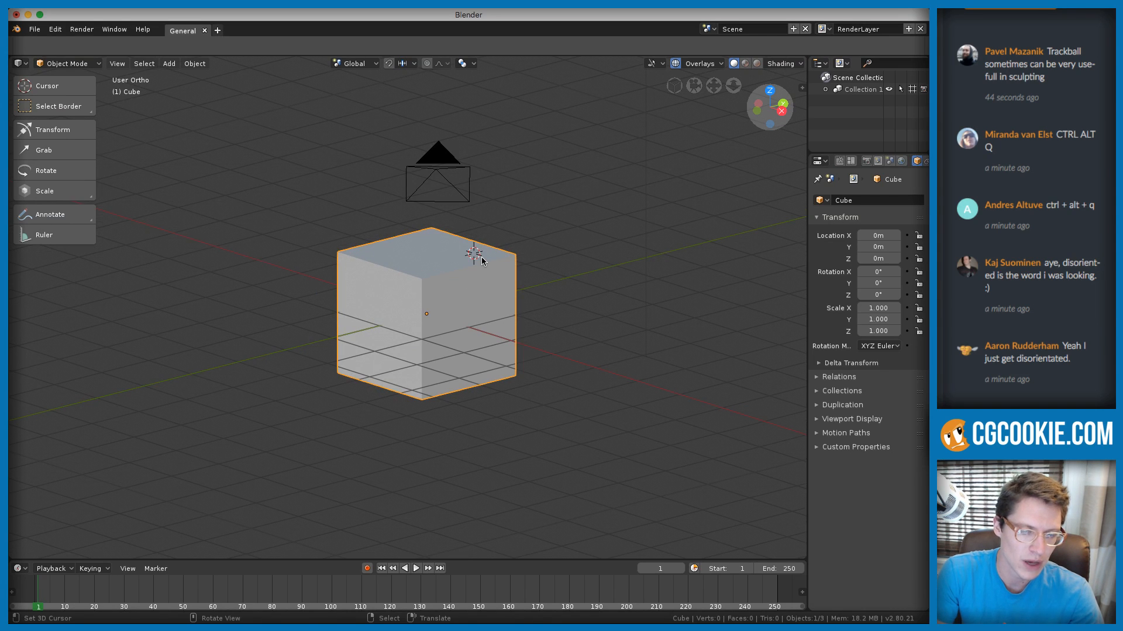
key("KP_5")
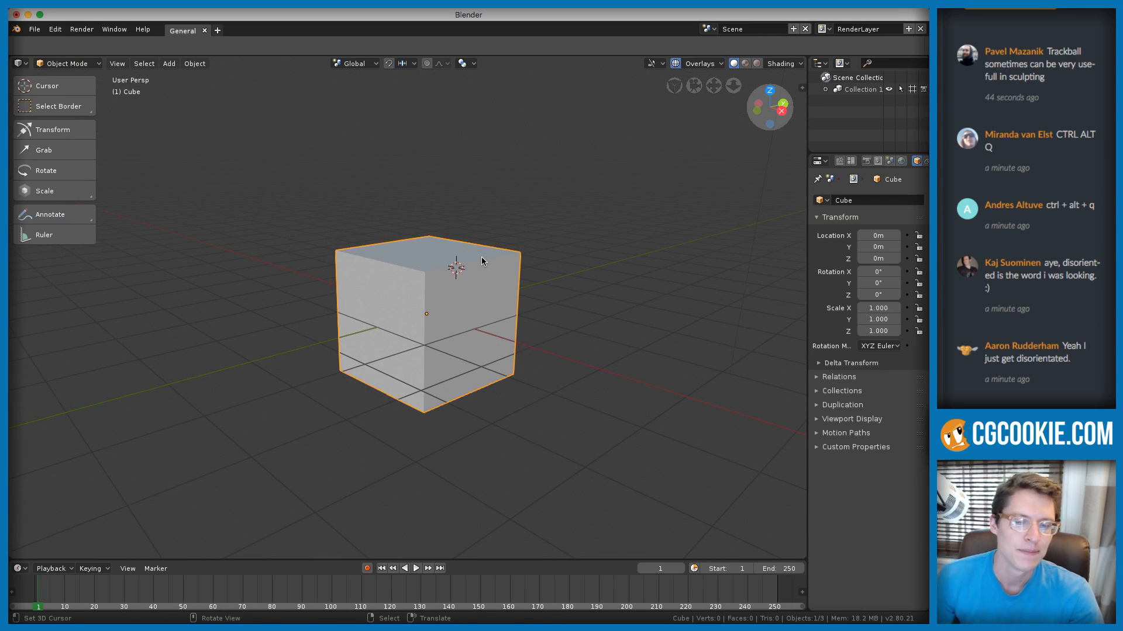
key("KP_5")
key("KP_1")
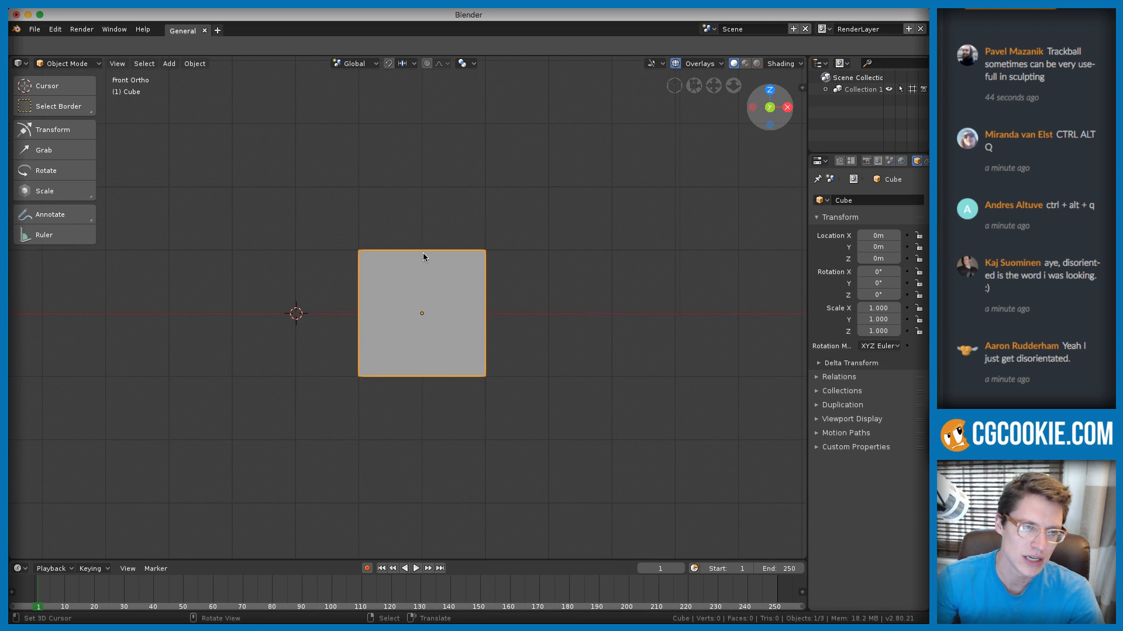
middle_click_drag(485, 200, 440, 261)
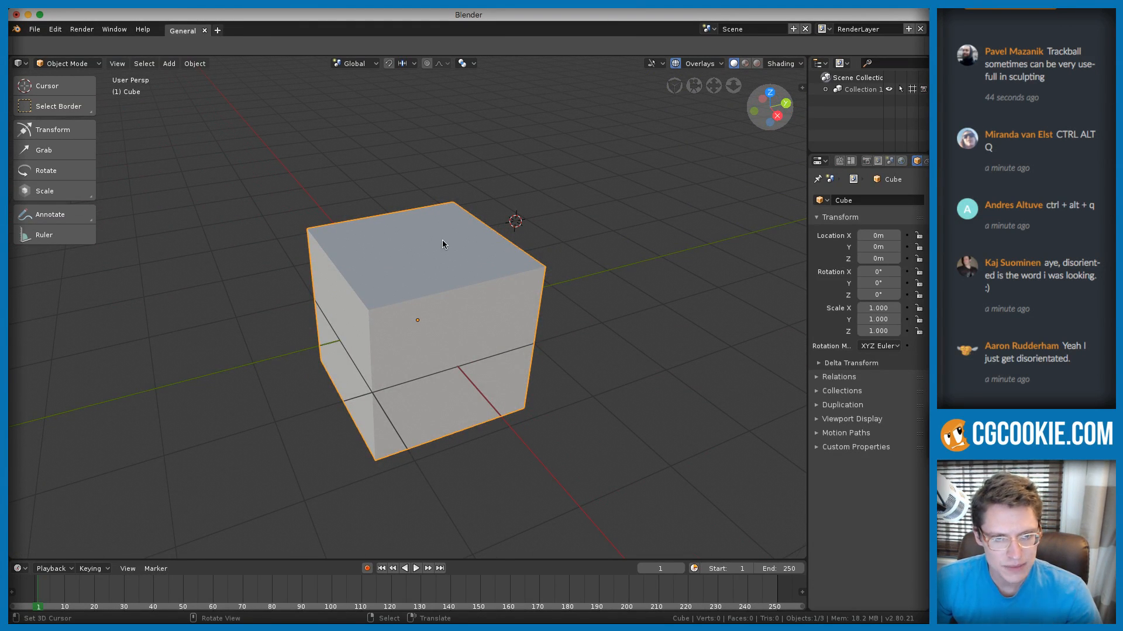
Select the camera, switch the selection to the light, and reselect the camera
scroll(442, 244, "down", 6)
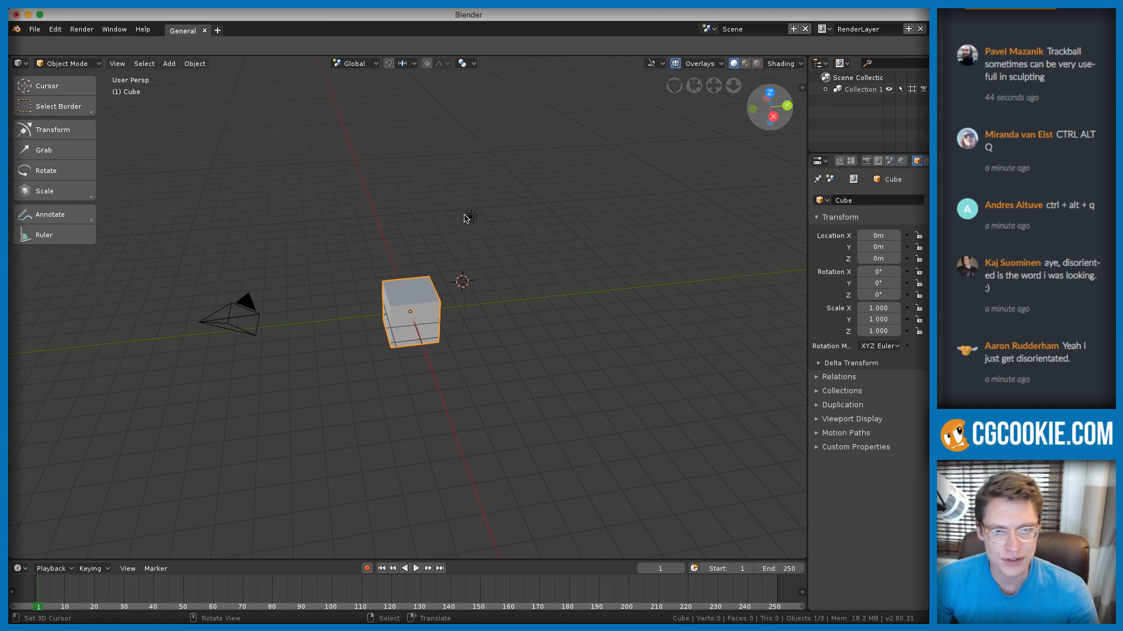
left_click(252, 311)
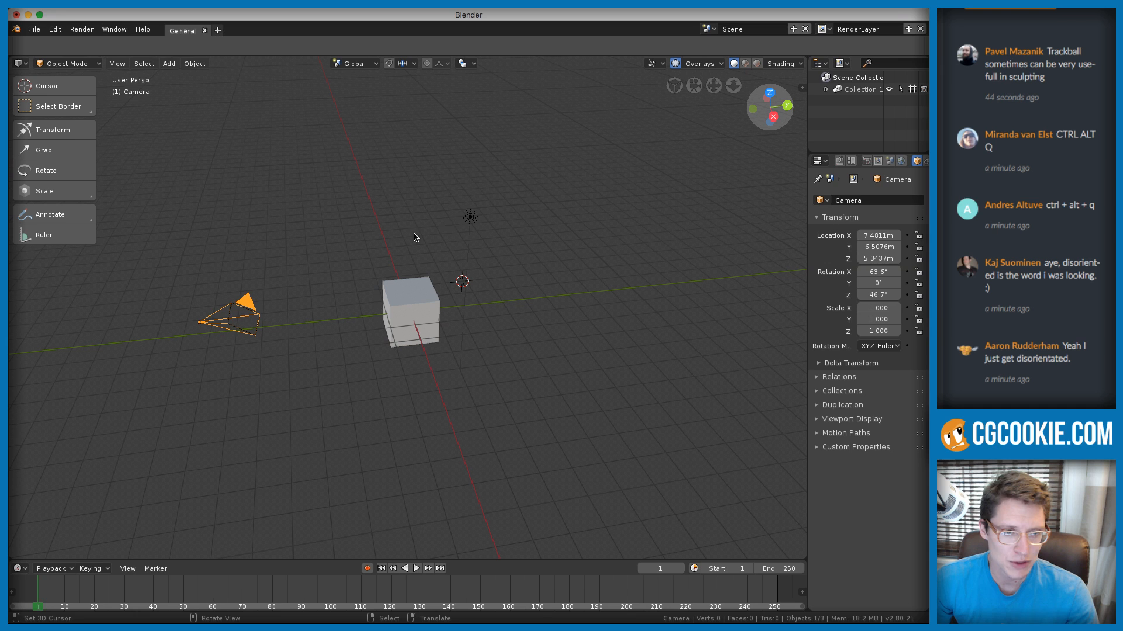
left_click(470, 219)
left_click(233, 306)
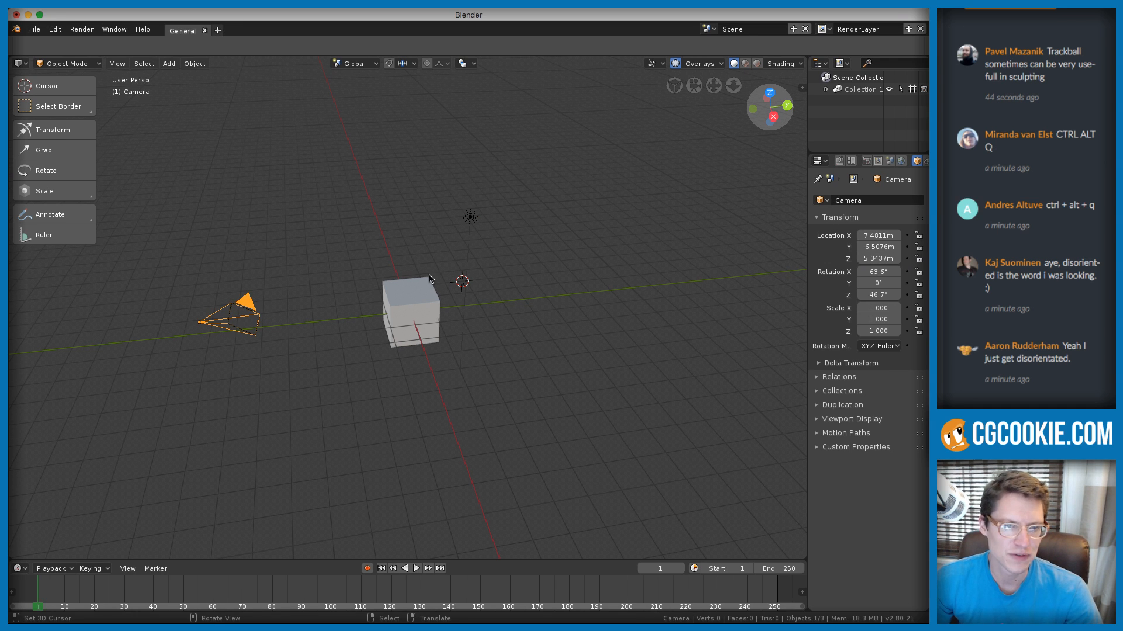
middle_click_drag(429, 279, 417, 260)
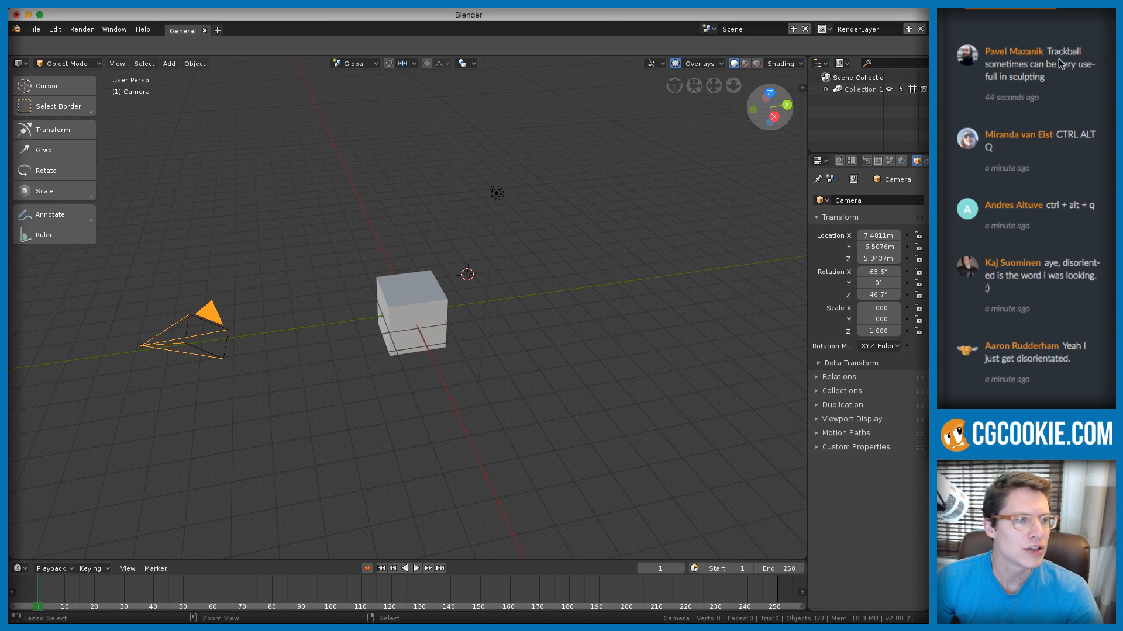
Highlight the chat comment about Trackball being useful in sculpting and return to the 3D viewport
left_click(1052, 76)
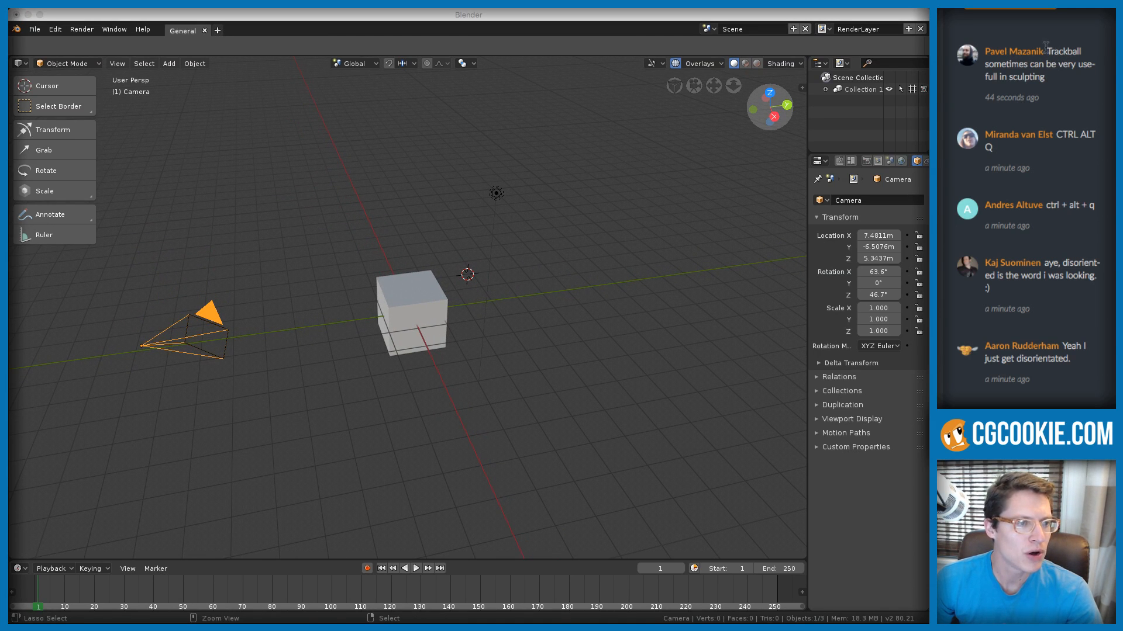
left_click_drag(1048, 47, 1092, 75)
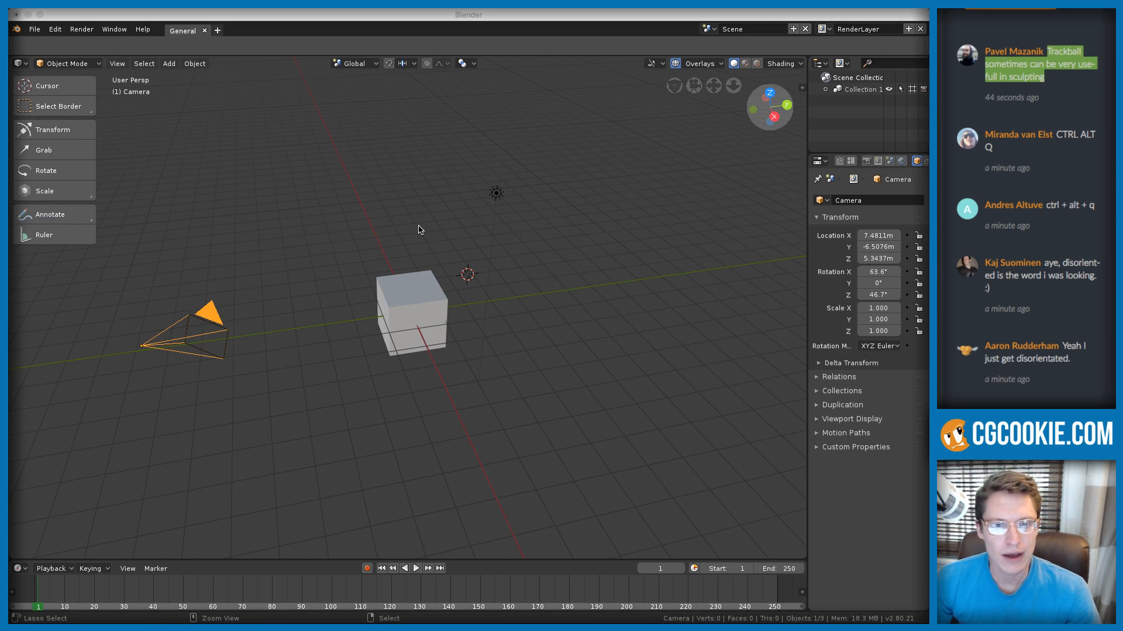
left_click(461, 218)
Use the viewport's projection control to toggle between perspective and orthographic, ending in orthographic
scroll(457, 237, "up", 2)
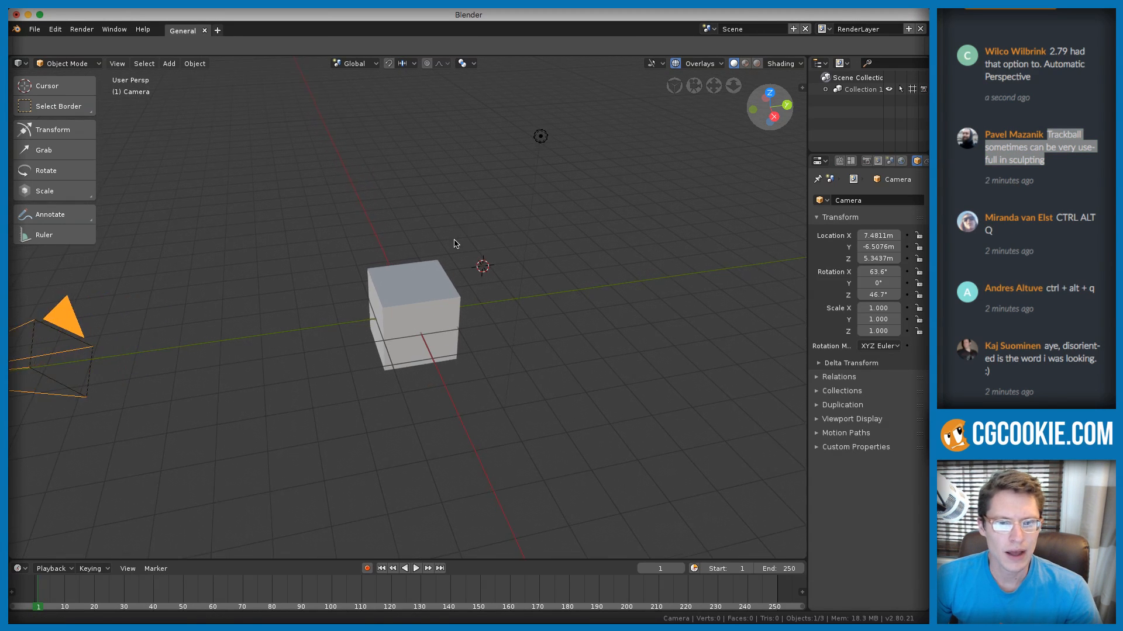
middle_click_drag(456, 240, 485, 262, "shift")
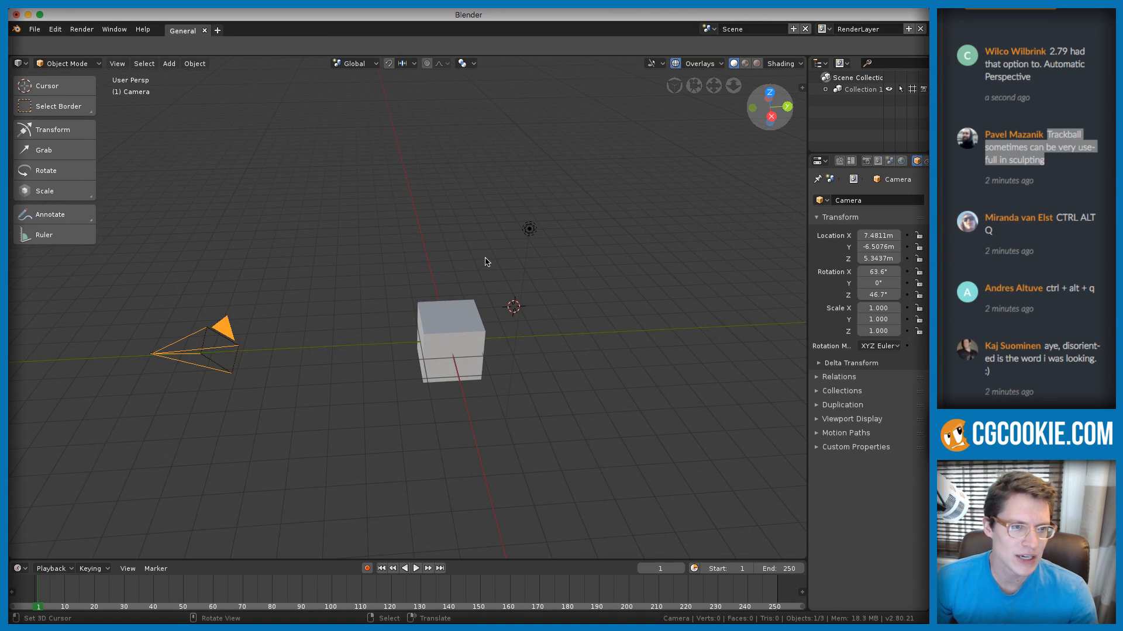
middle_click_drag(565, 236, 591, 222)
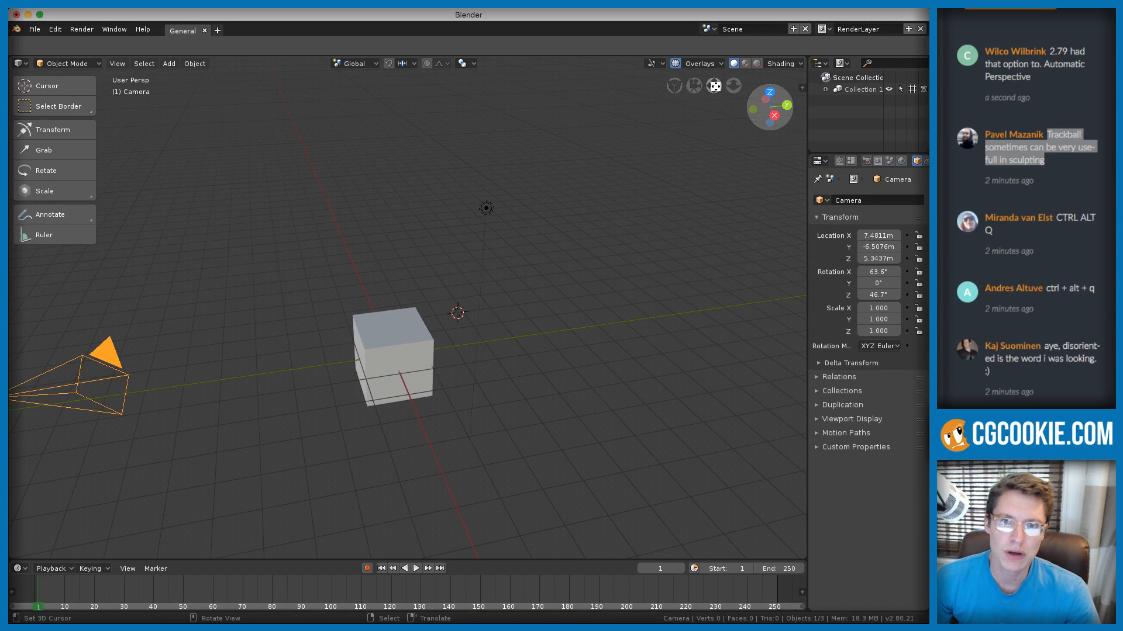
left_click(676, 86)
left_click(676, 87)
left_click(676, 87)
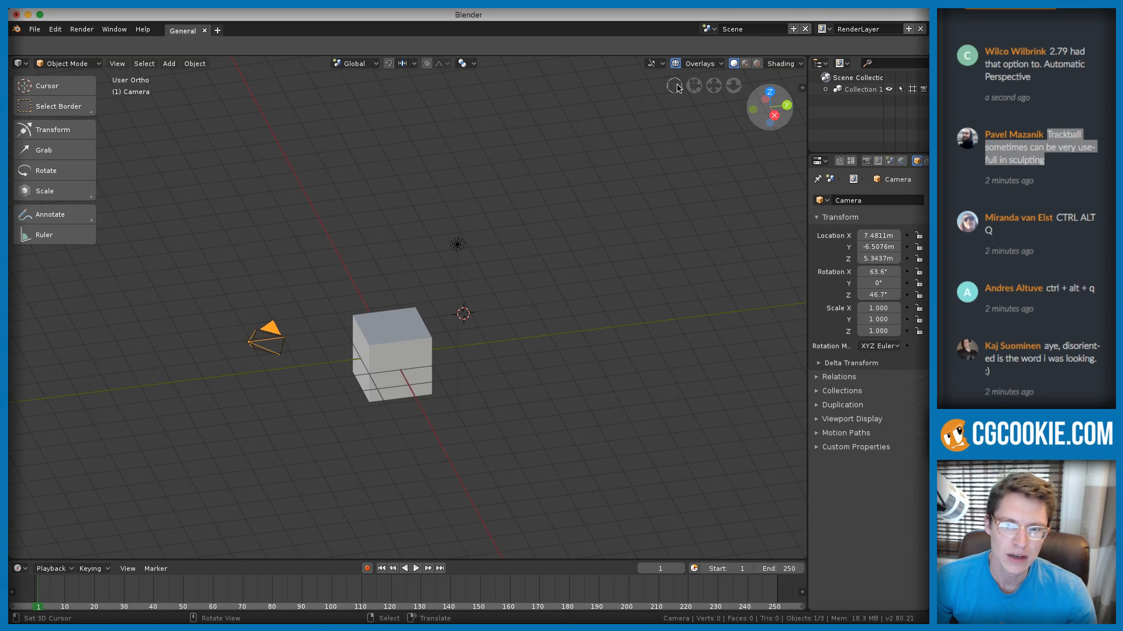
Switch the viewport to perspective and toggle the camera view on and off several times, ending in the user perspective view
left_click(676, 87)
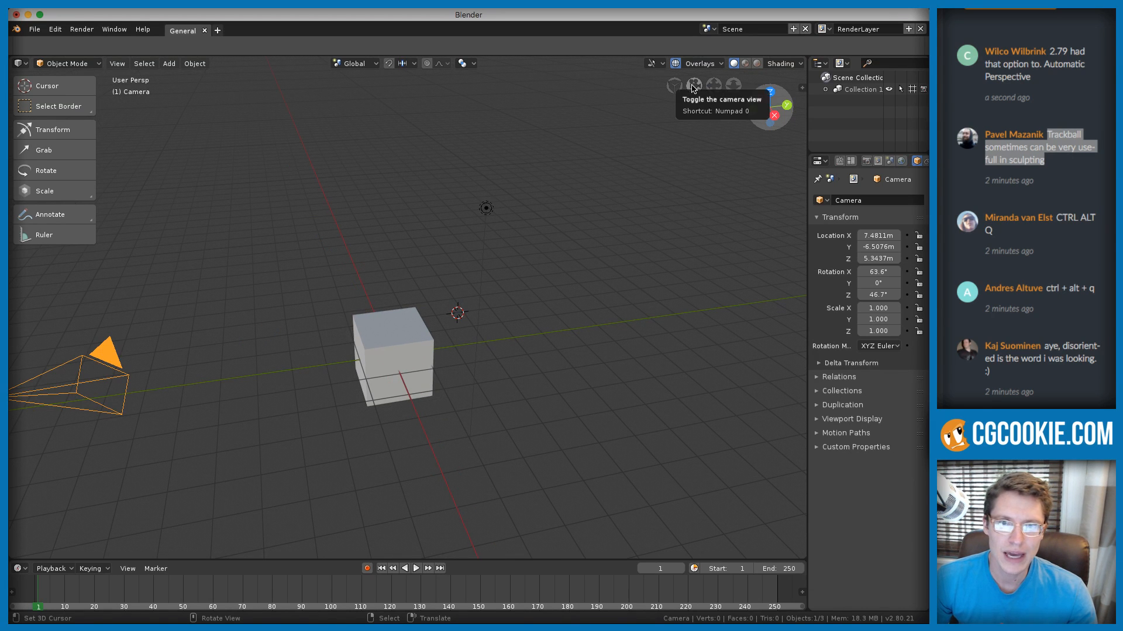
left_click(694, 86)
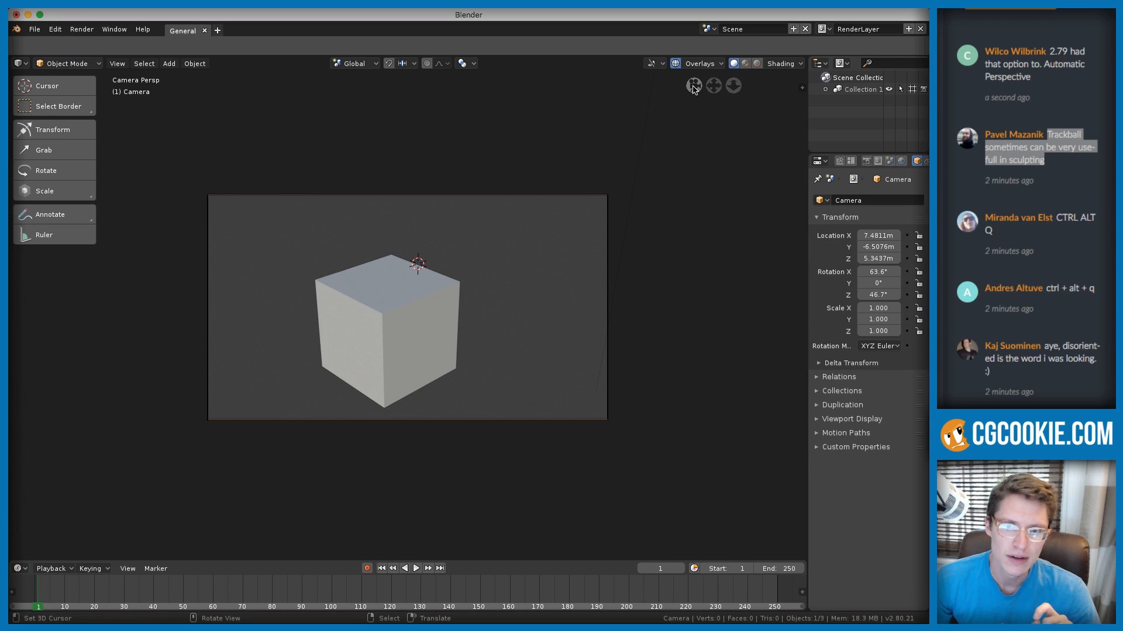
middle_click_drag(619, 250, 477, 224)
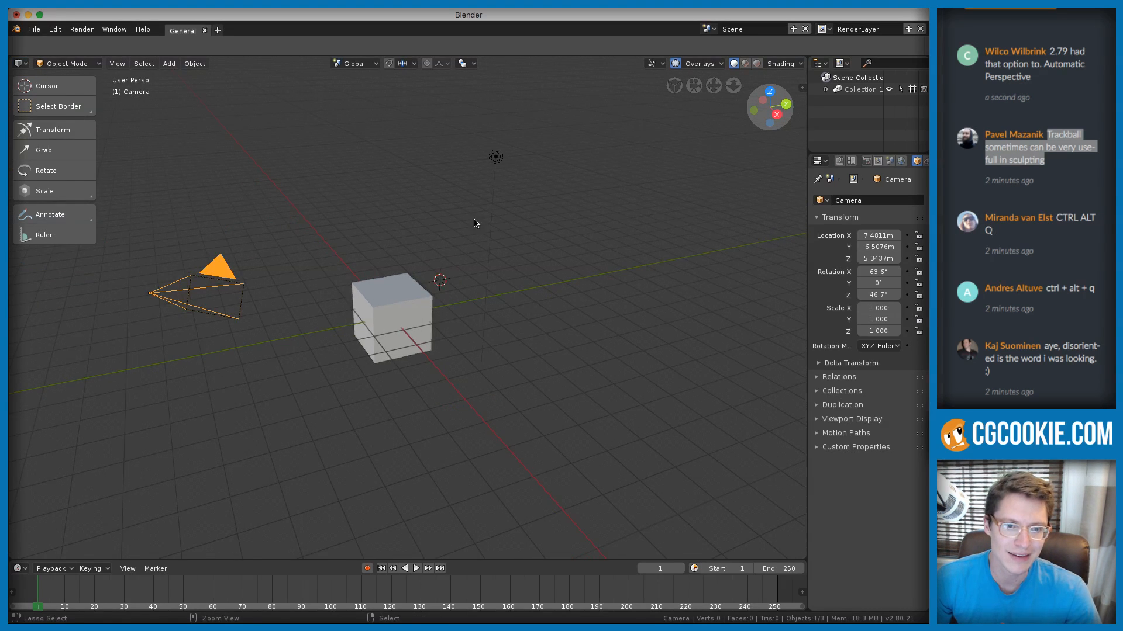
left_click(695, 86)
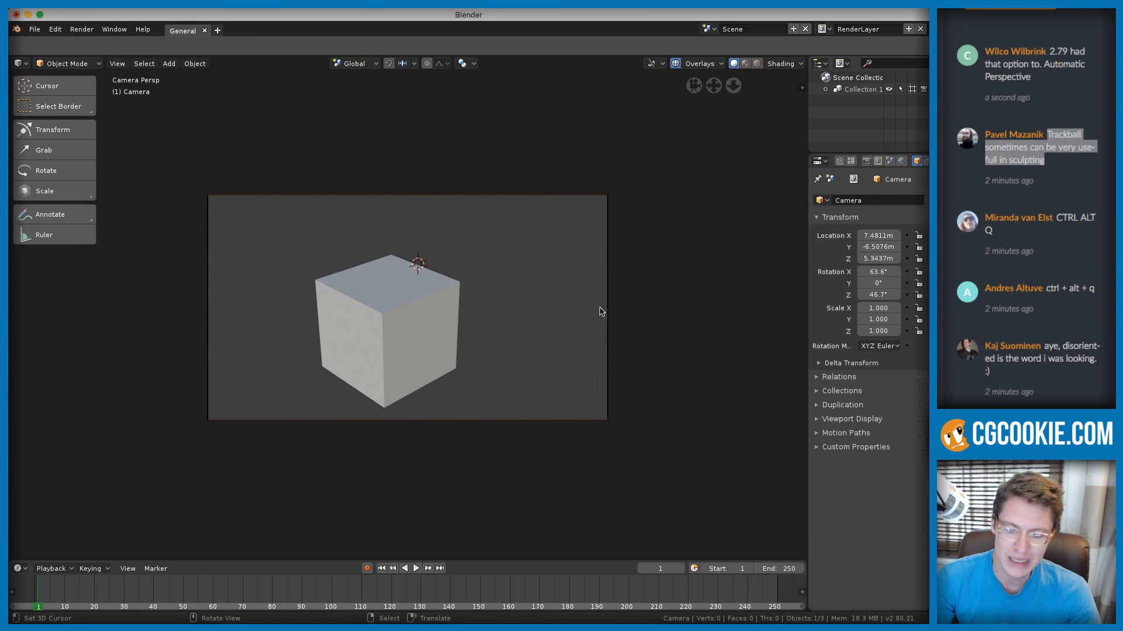
key("KP_0")
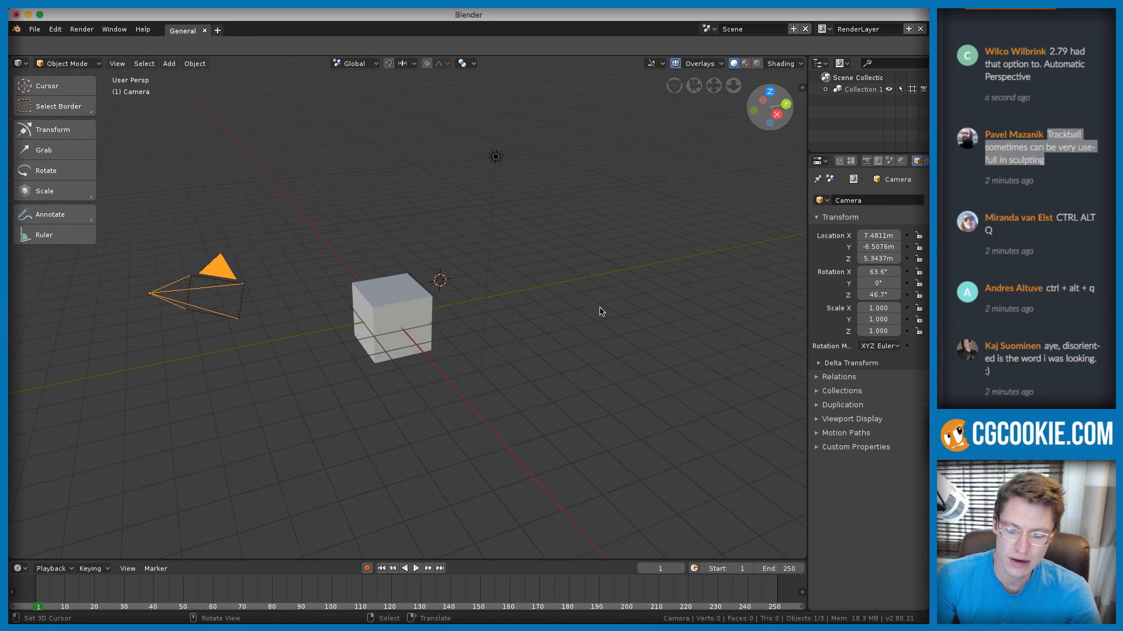
key("KP_0")
key("KP_0")
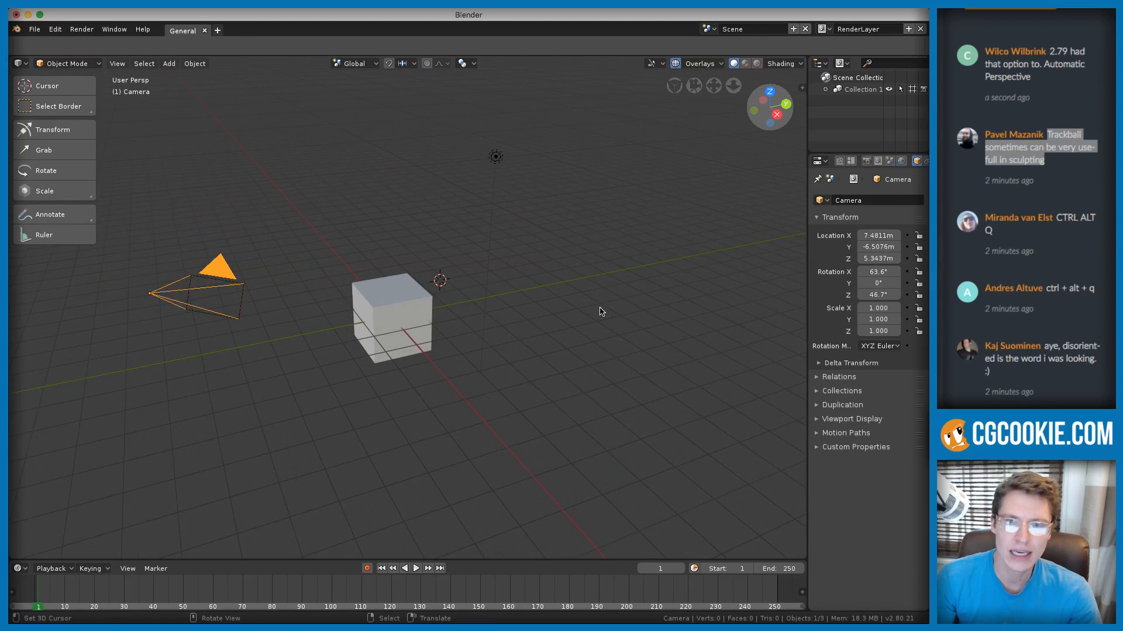
Demonstrate panning and zooming around the cube with both the on-screen navigation controls and direct viewport navigation
left_click_drag(713, 86, 716, 144)
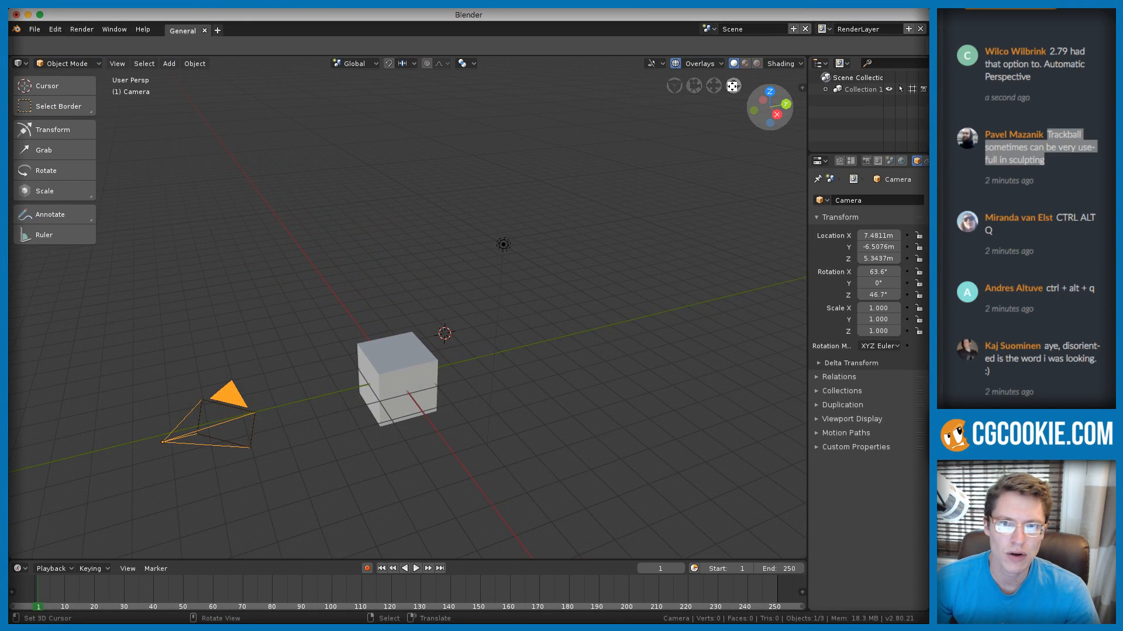
left_click_drag(733, 85, 714, 121)
middle_click_drag(632, 272, 642, 221, "shift")
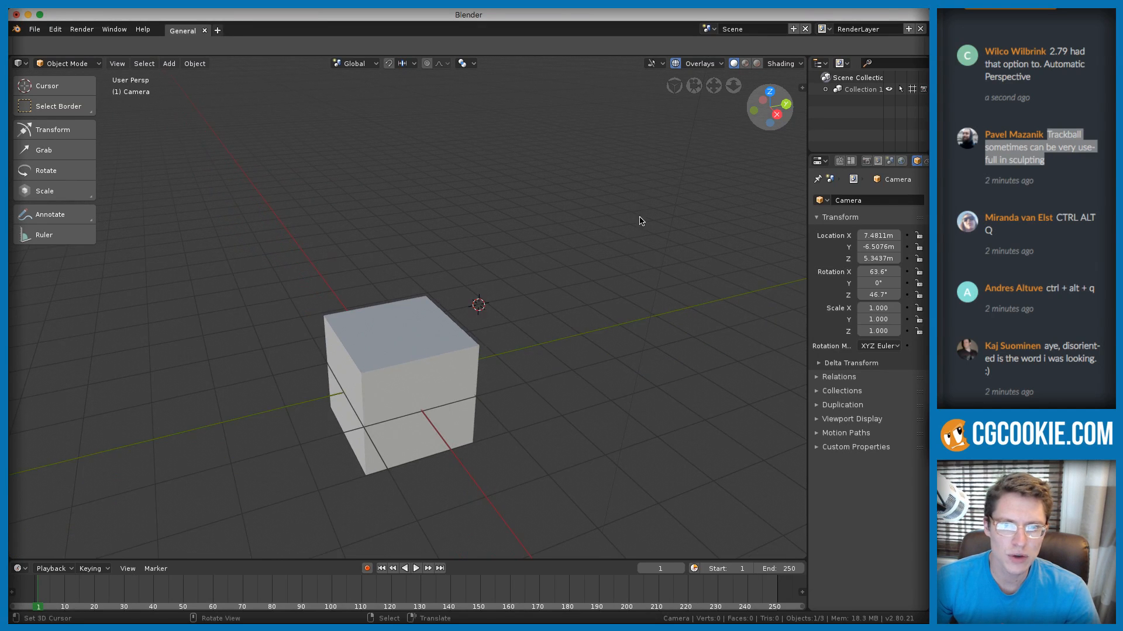
scroll(641, 221, "down", 1)
mouse_move(733, 87)
left_mouse_down()
mouse_move(733, 73)
mouse_move(735, 93)
left_mouse_up()
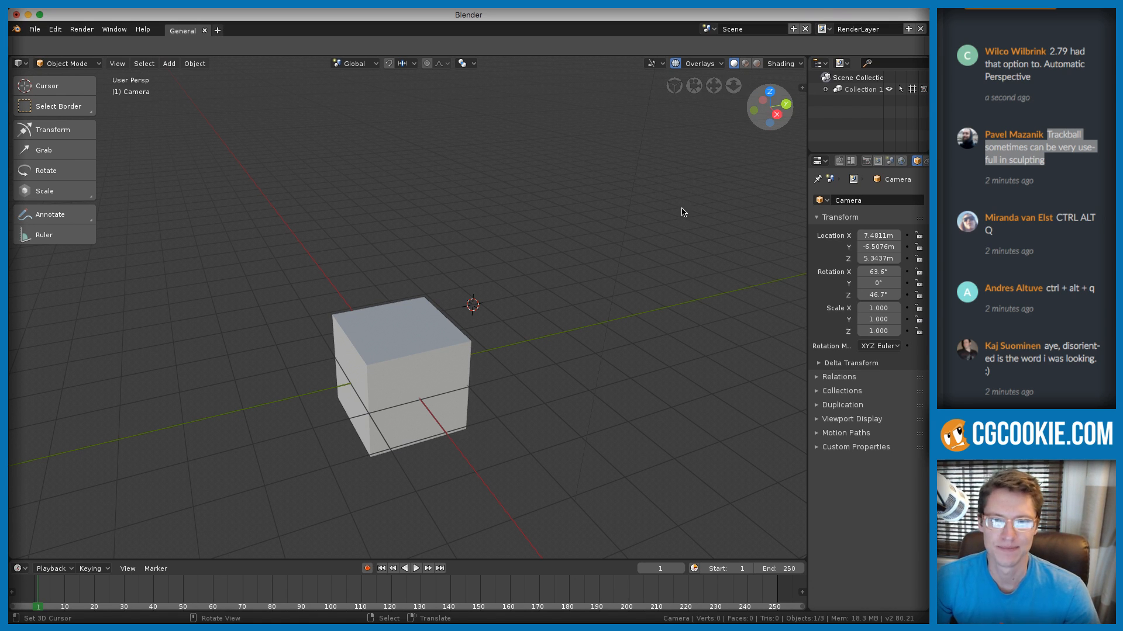
middle_click_drag(599, 175, 601, 154)
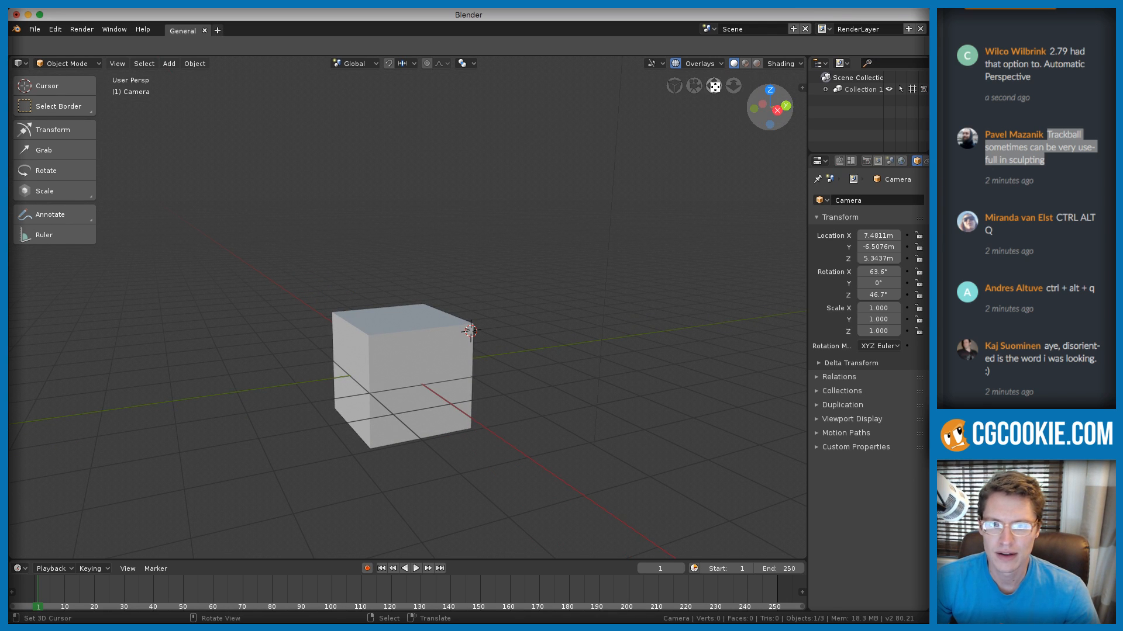
left_click_drag(713, 84, 712, 86)
middle_click_drag(620, 165, 620, 180)
middle_click_drag(677, 144, 715, 112)
scroll(709, 114, "up", 2)
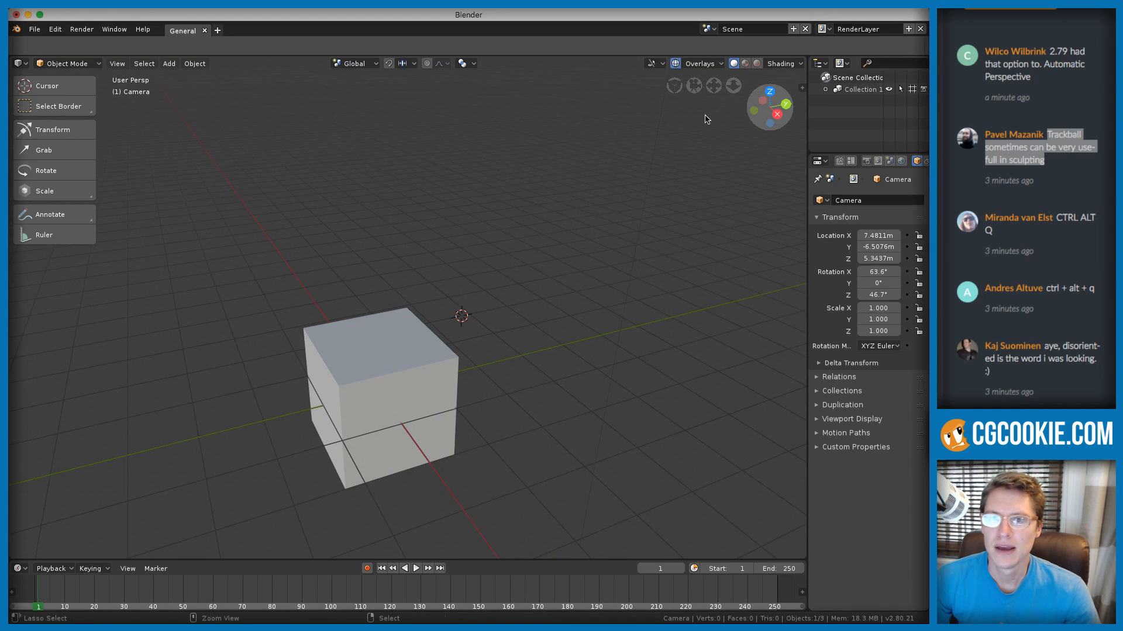
Zoom out until the camera and light are in view, and orbit the scene with the axis gizmo
middle_click_drag(693, 194, 682, 173)
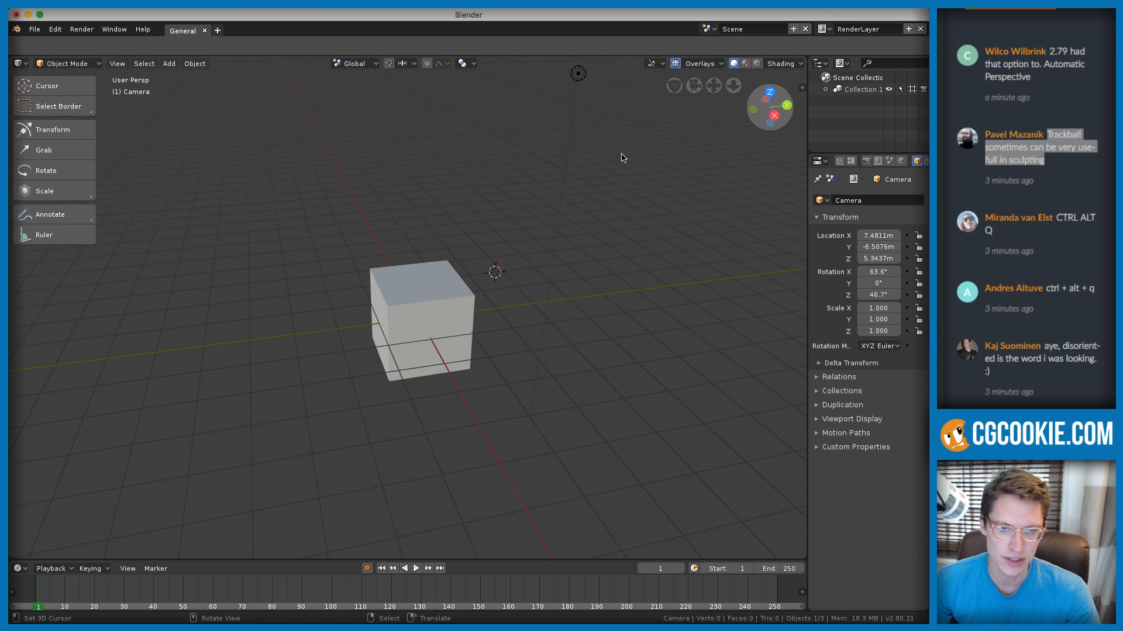
scroll(483, 275, "down", 4)
middle_click_drag(513, 283, 473, 279)
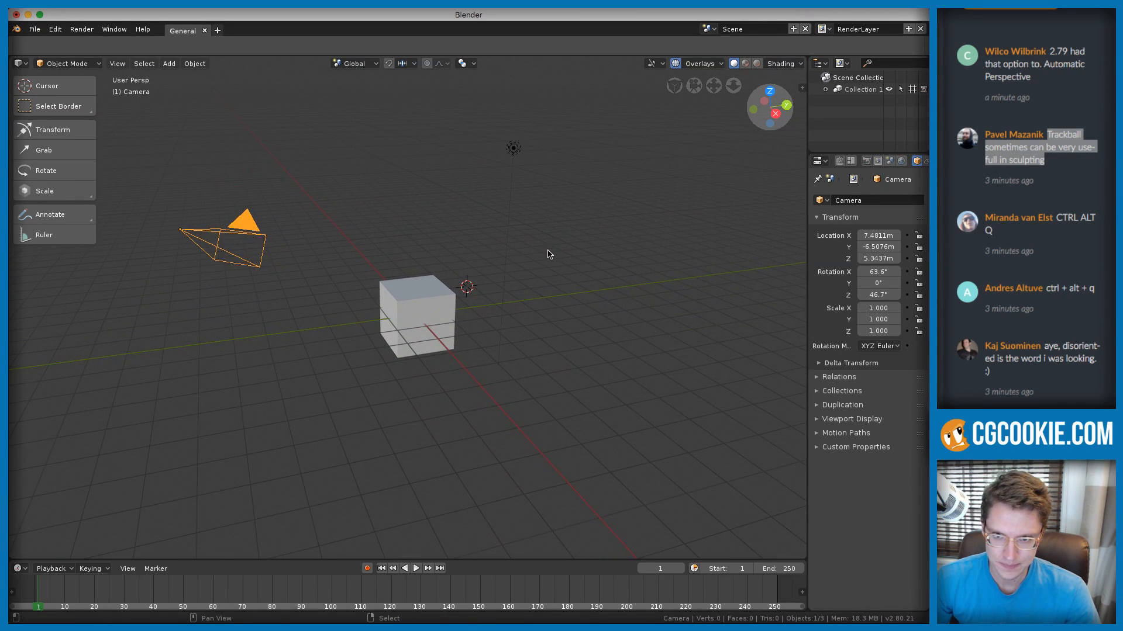
mouse_move(549, 251)
middle_mouse_down()
mouse_move(546, 275)
mouse_move(551, 250)
mouse_move(549, 261)
middle_mouse_up()
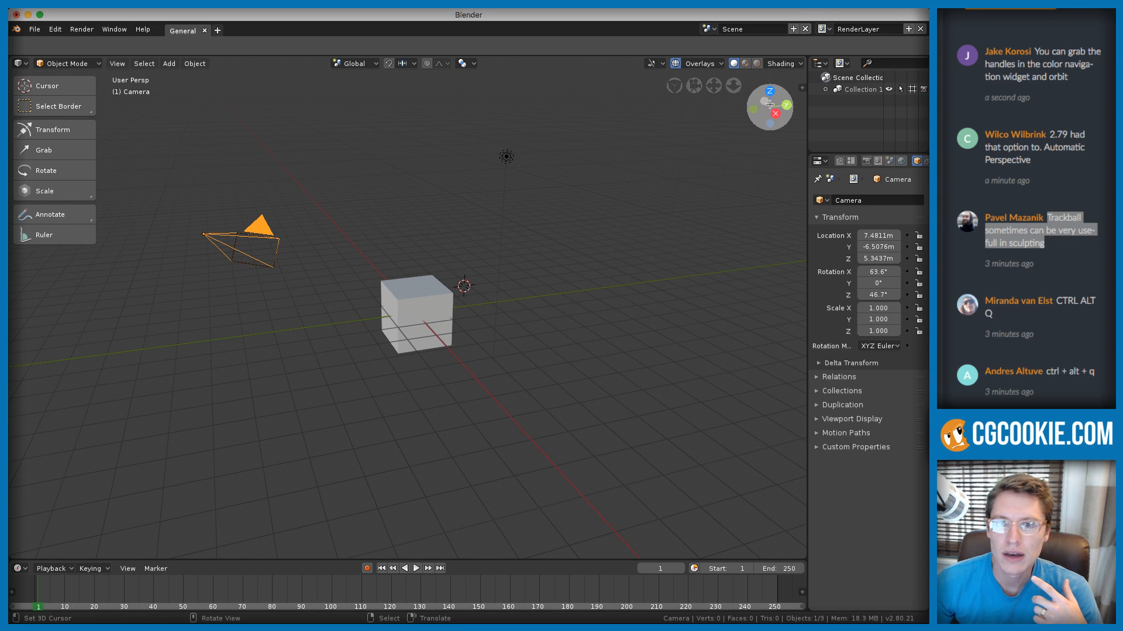
mouse_move(754, 111)
left_mouse_down()
mouse_move(776, 124)
mouse_move(761, 99)
mouse_move(733, 106)
mouse_move(759, 106)
mouse_move(684, 88)
mouse_move(714, 111)
mouse_move(760, 101)
mouse_move(757, 123)
mouse_move(769, 103)
mouse_move(760, 125)
mouse_move(724, 138)
mouse_move(794, 139)
mouse_move(750, 137)
mouse_move(748, 116)
mouse_move(765, 114)
mouse_move(757, 120)
left_mouse_up()
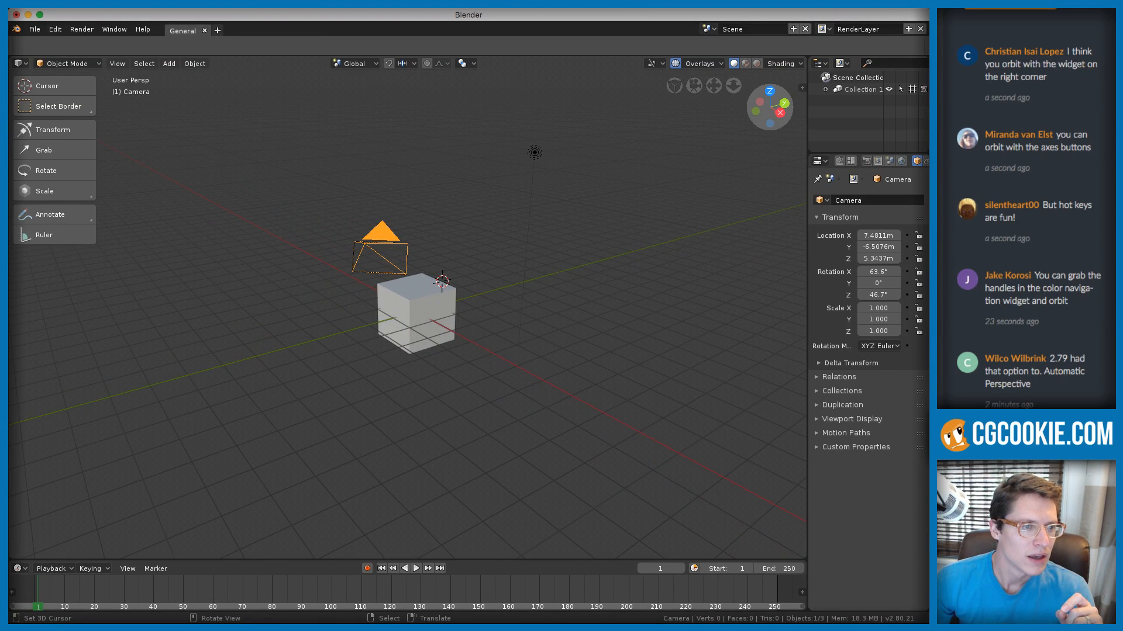
Highlight the chat comments about orbiting with the axes buttons and about hot keys, and place the 3D cursor in the empty area beyond the camera
left_click_drag(1093, 150, 1066, 130)
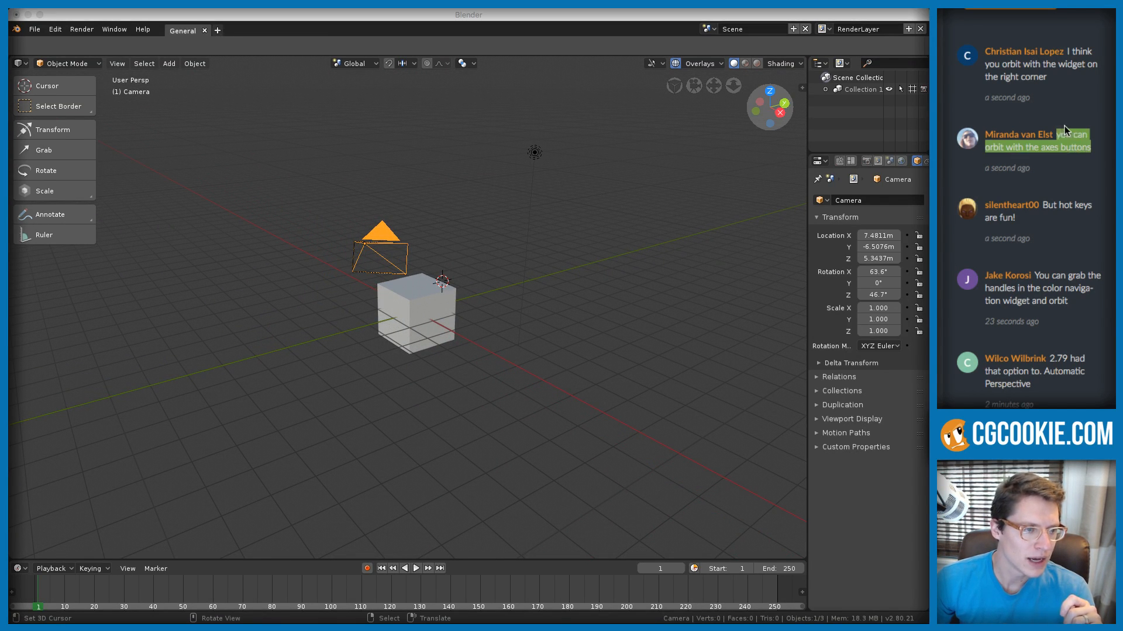
left_click(359, 167)
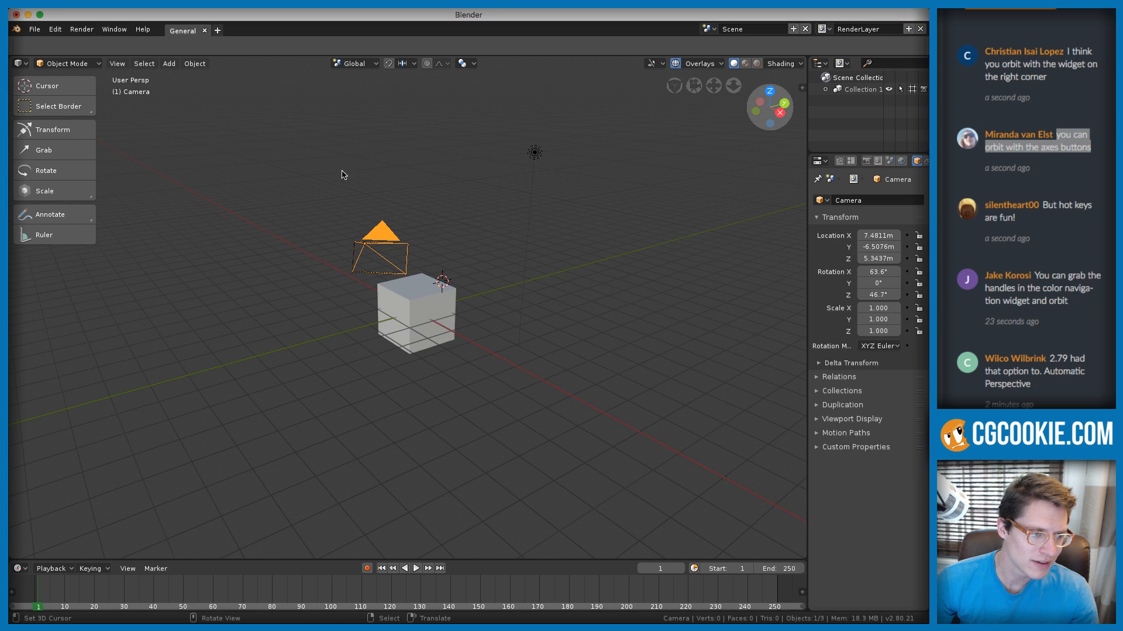
left_click(304, 177)
left_click(1112, 173)
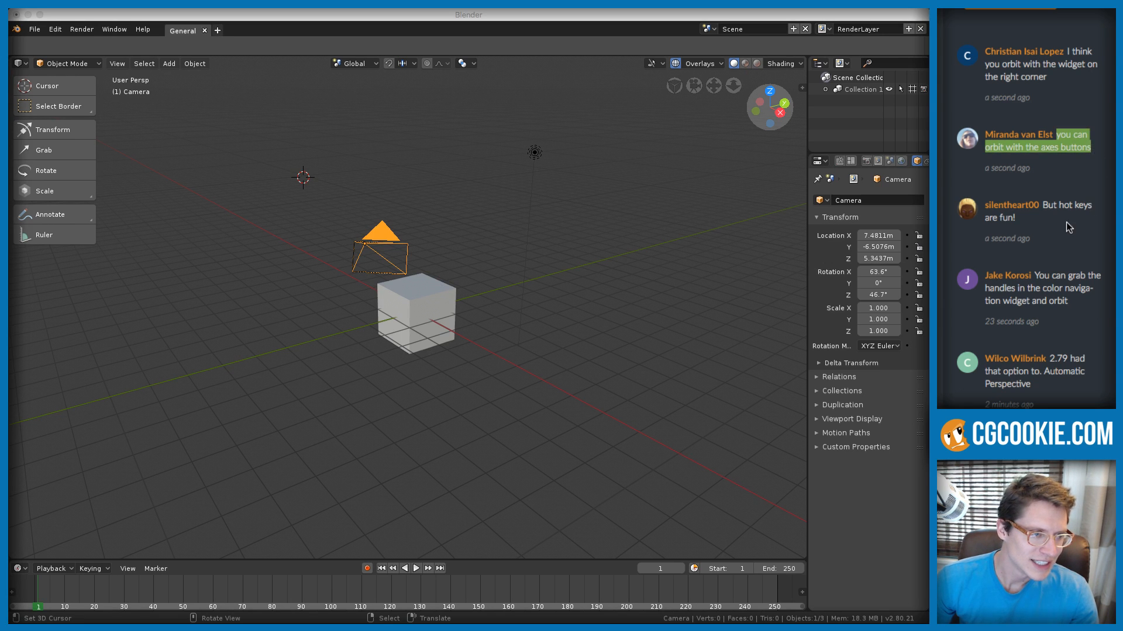
left_click(1051, 224)
left_click_drag(1044, 223, 1044, 200)
left_click(475, 212)
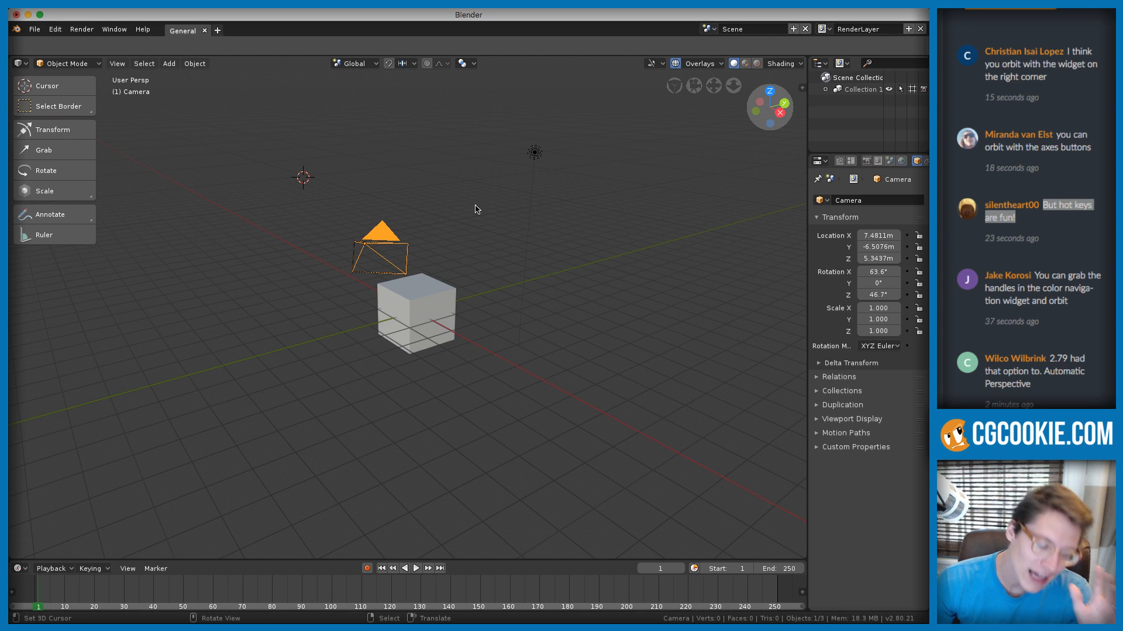
Turn off the Gizmo overlay, orbit around the cube without it, and turn the overlay back on
middle_click_drag(476, 238, 446, 255)
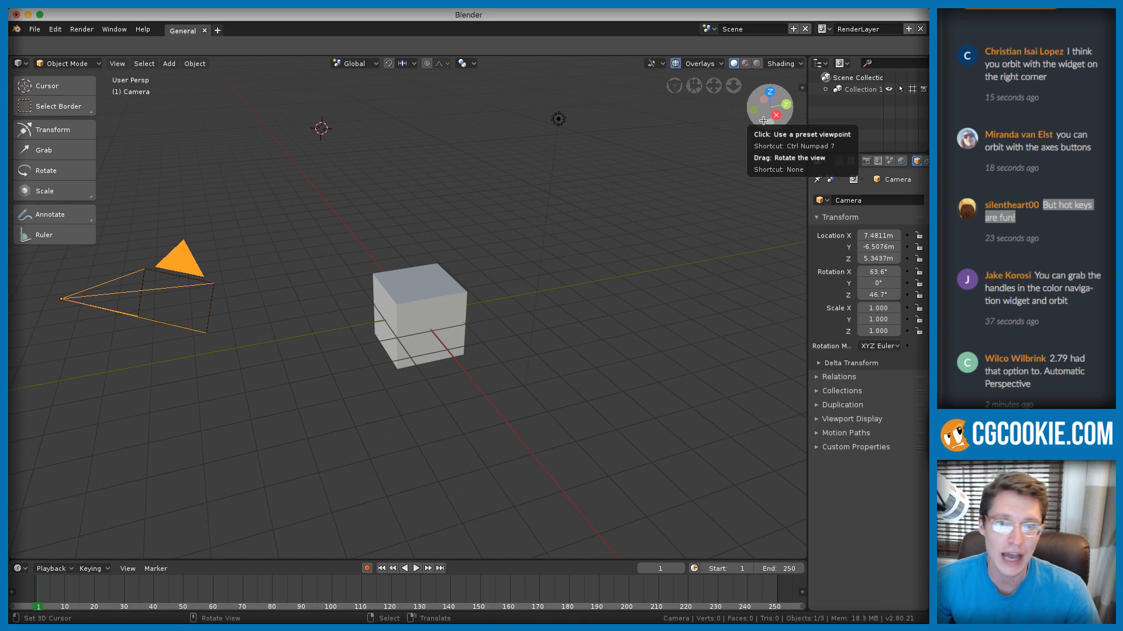
left_click(708, 65)
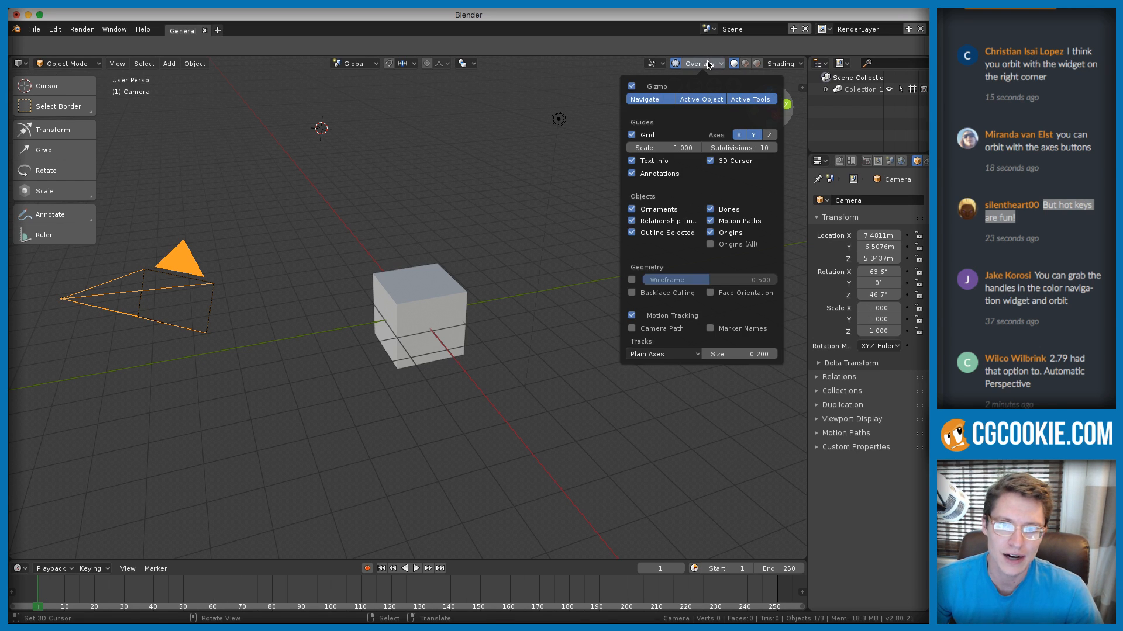
left_click(632, 87)
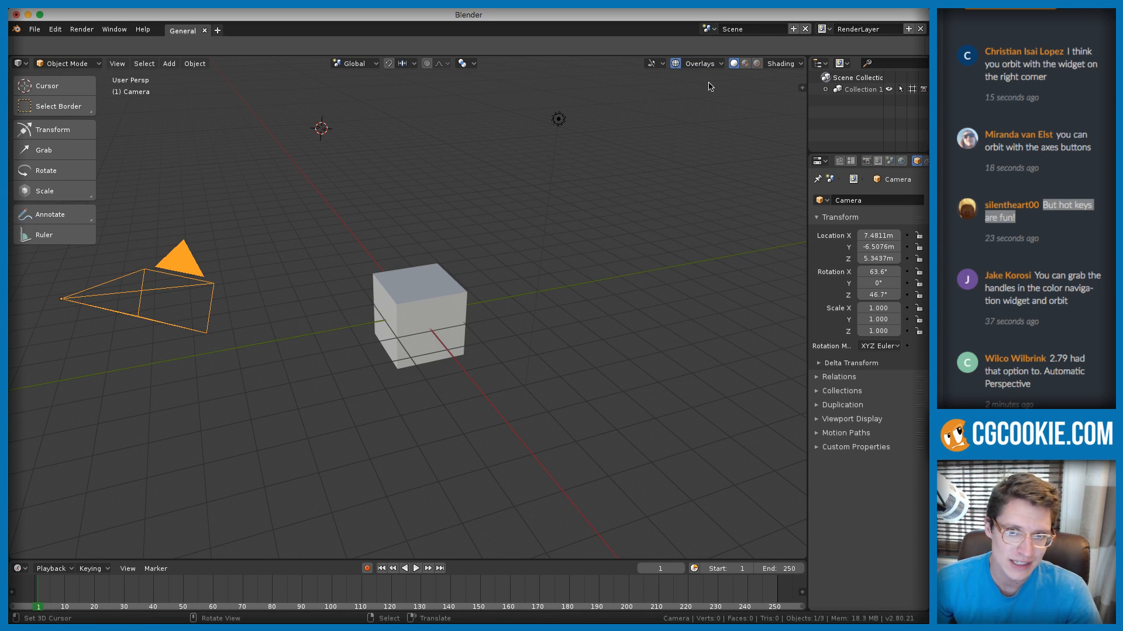
middle_click_drag(553, 269, 408, 260)
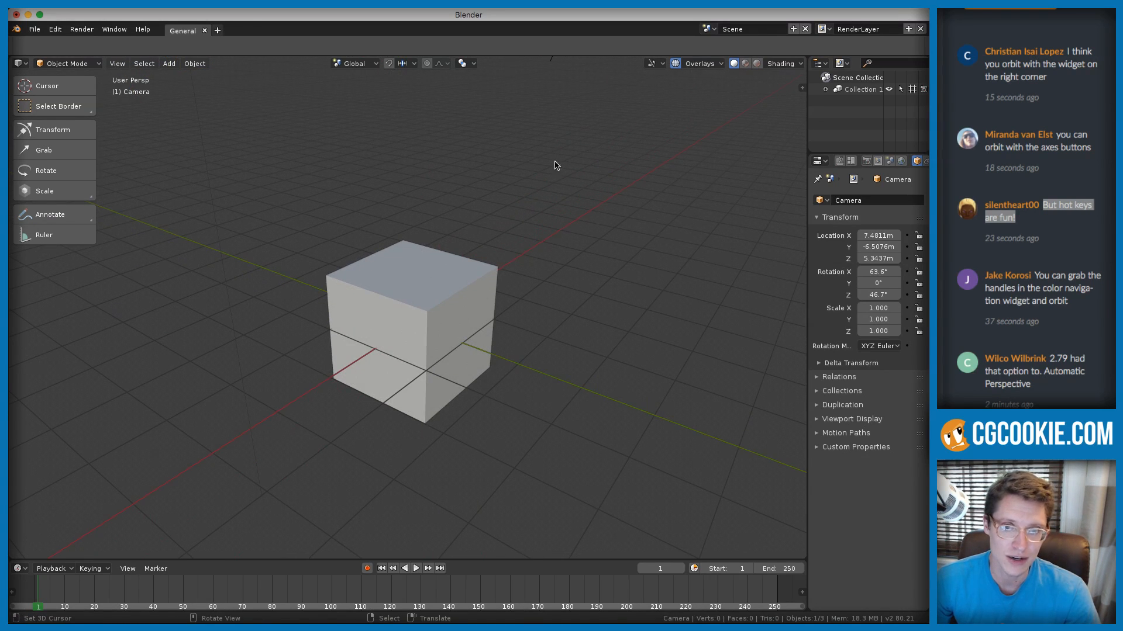
left_click(699, 63)
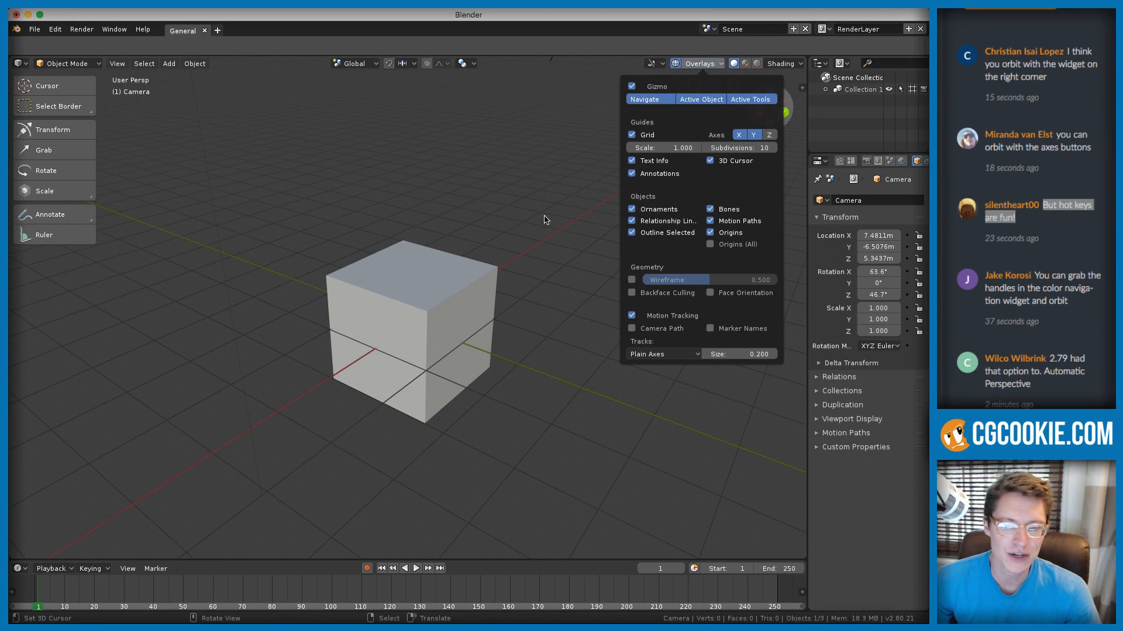
middle_click_drag(606, 270, 592, 237, "ctrl")
mouse_move(592, 237)
middle_mouse_down()
mouse_move(636, 214)
mouse_move(605, 245)
middle_mouse_up()
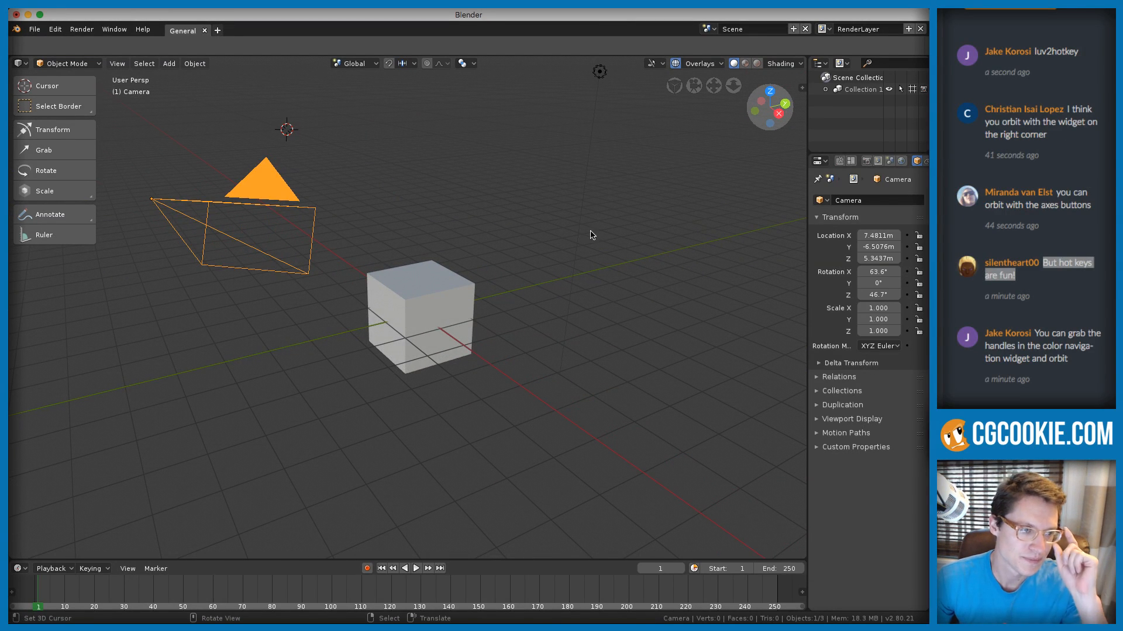
Add a monkey mesh positioned above the cube and delete it
middle_click_drag(550, 209, 418, 284)
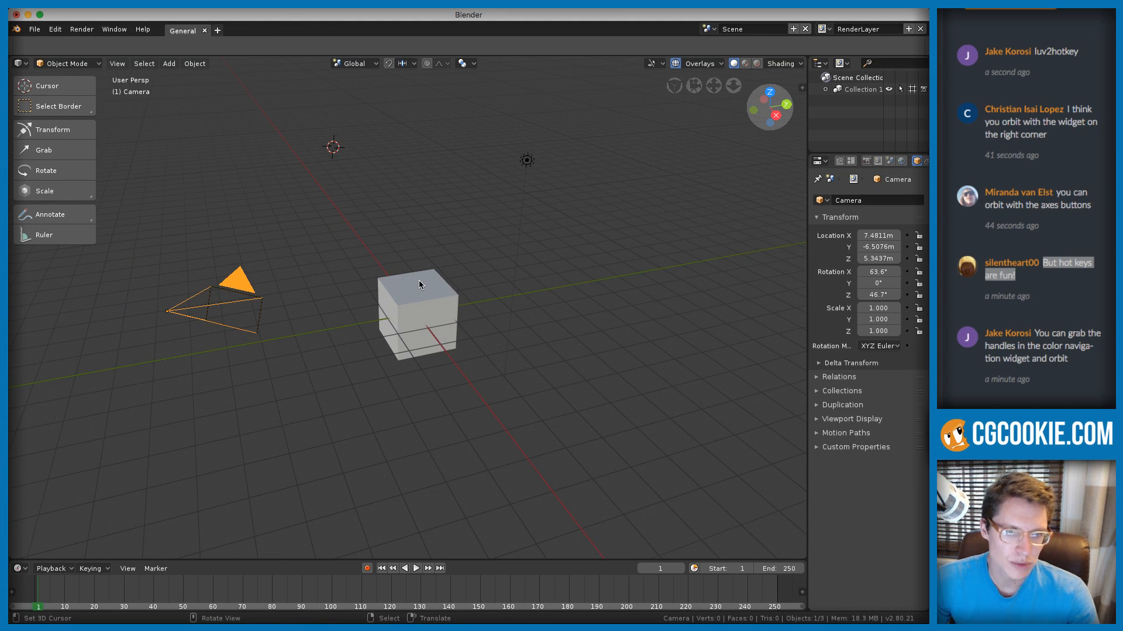
middle_click_drag(416, 289, 397, 270)
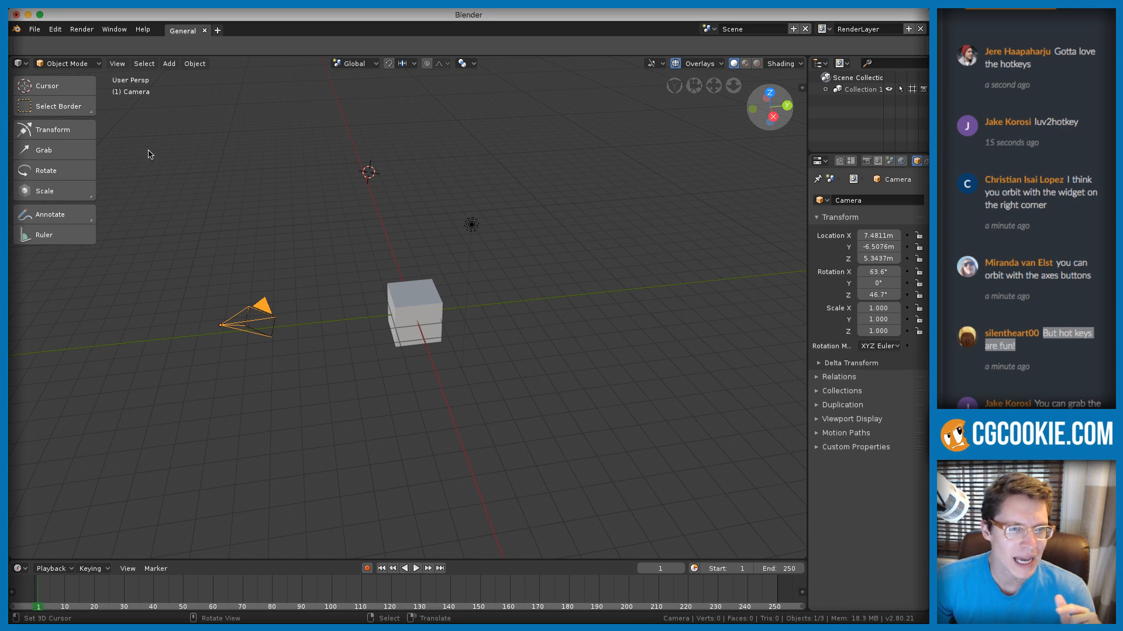
left_click(169, 63)
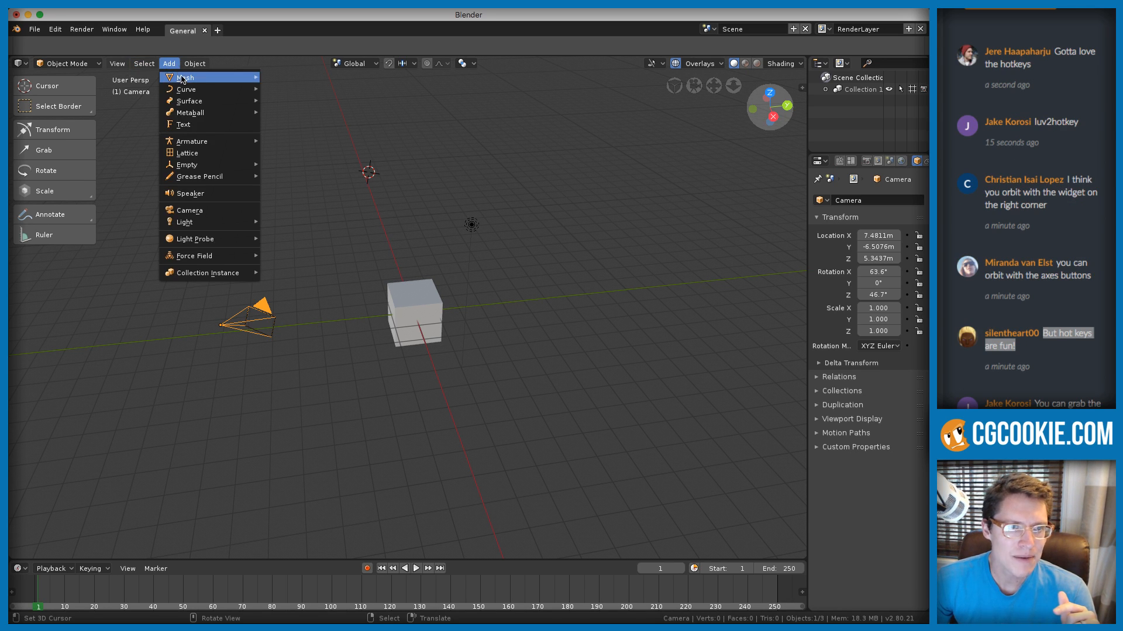
mouse_move(188, 80)
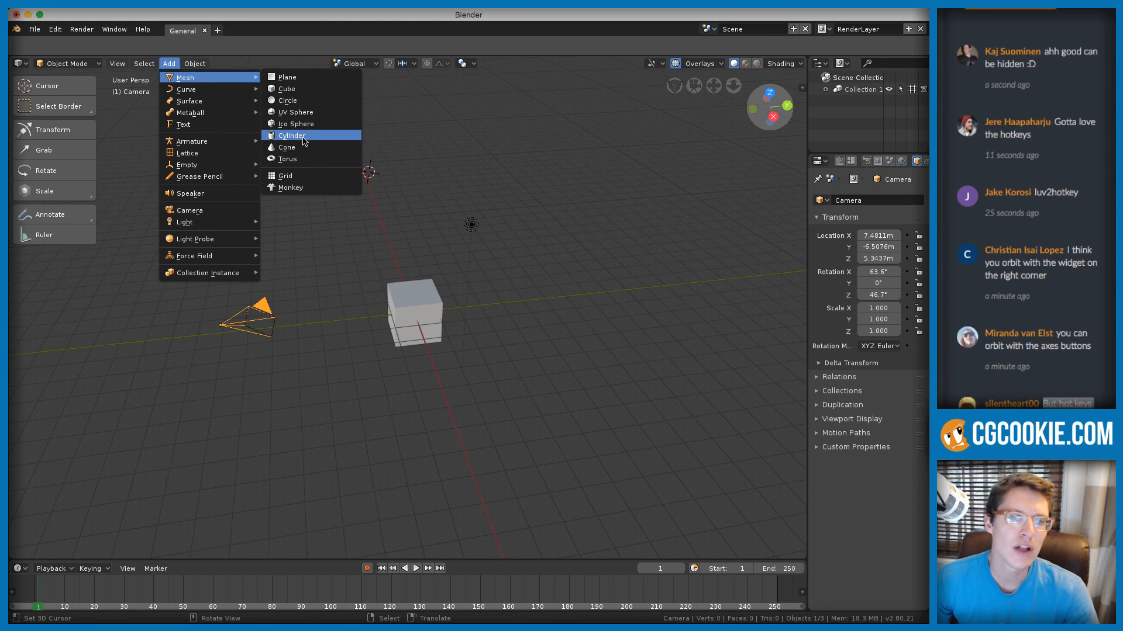
left_click(294, 190)
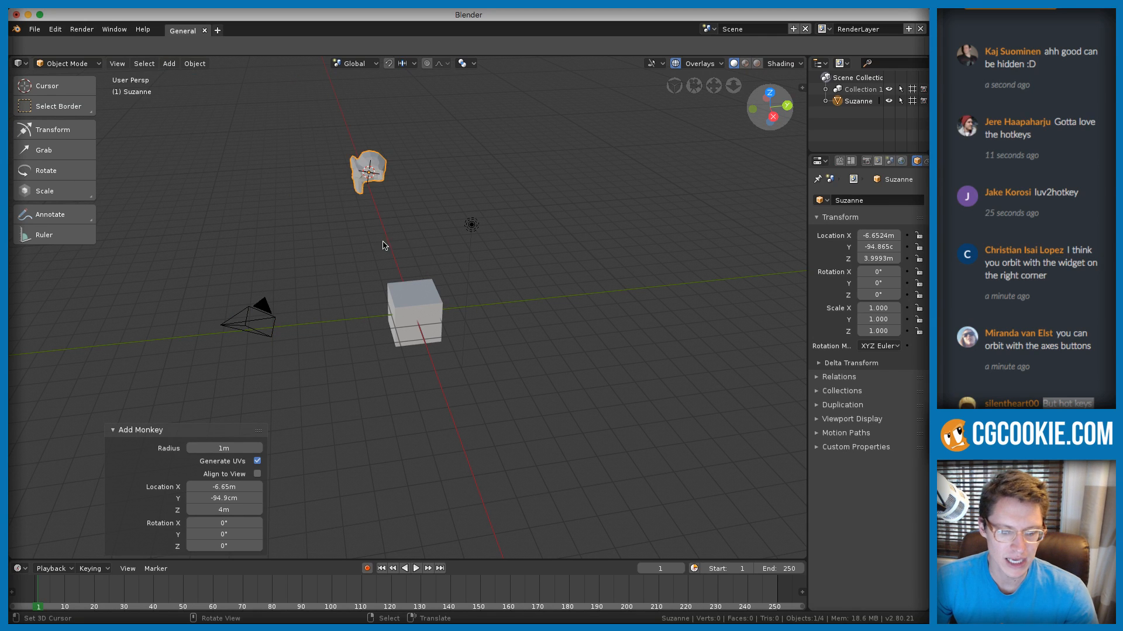
middle_click_drag(385, 245, 431, 250)
key("g")
left_click(444, 257)
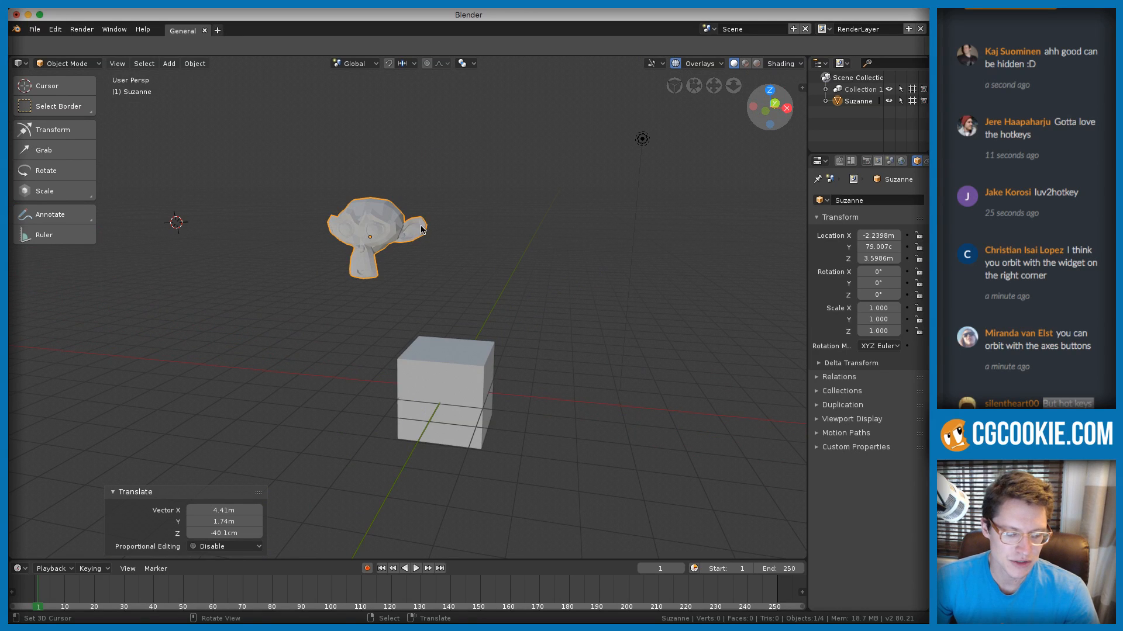
key("x")
left_click(363, 231)
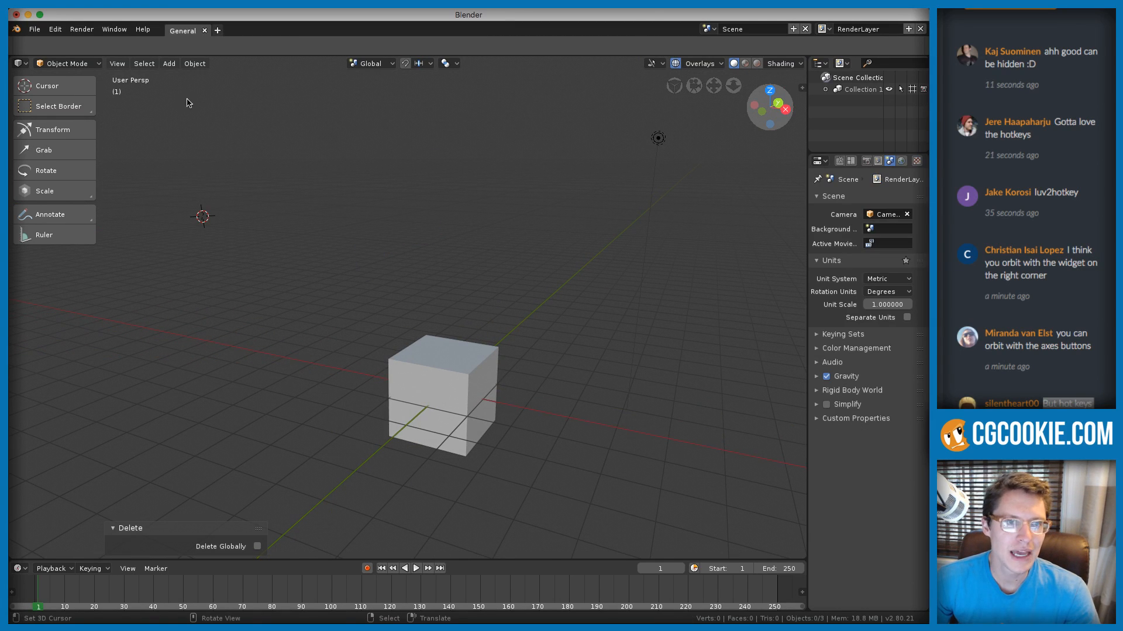
Add a UV sphere and move it from the 3D cursor toward the cube
left_click(170, 64)
mouse_move(181, 81)
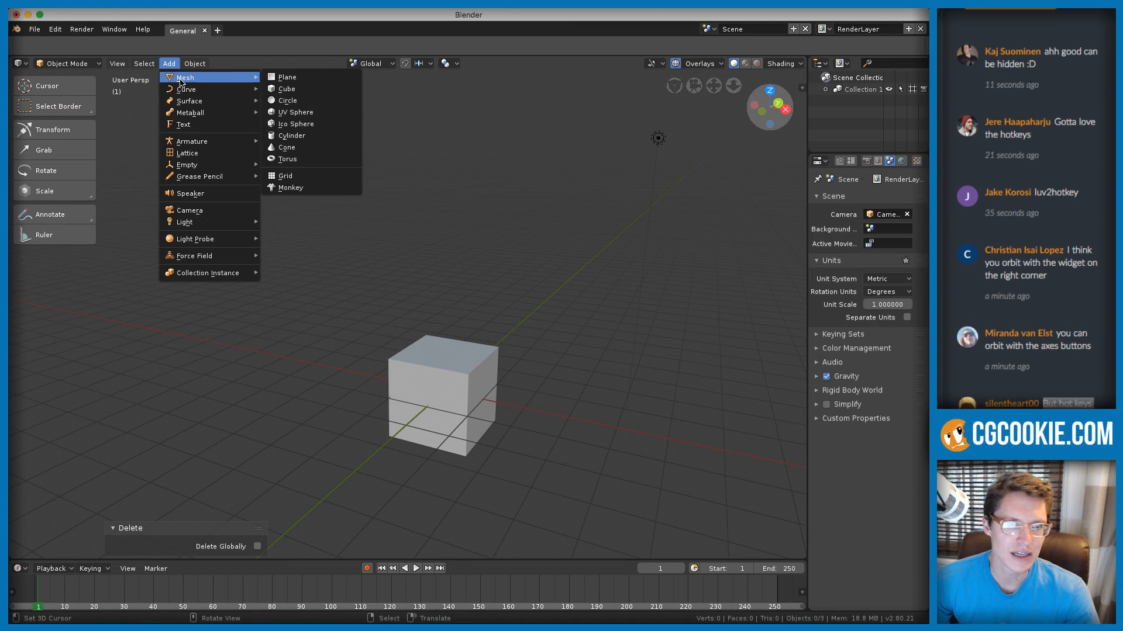
left_click(295, 112)
middle_click_drag(371, 170, 493, 325)
middle_click_drag(420, 293, 471, 311)
key("g")
left_click(647, 324)
Position the sphere over the cube and lower it about 6 cm along the Z axis onto the cube's top face
middle_click_drag(544, 302, 423, 266)
key("g")
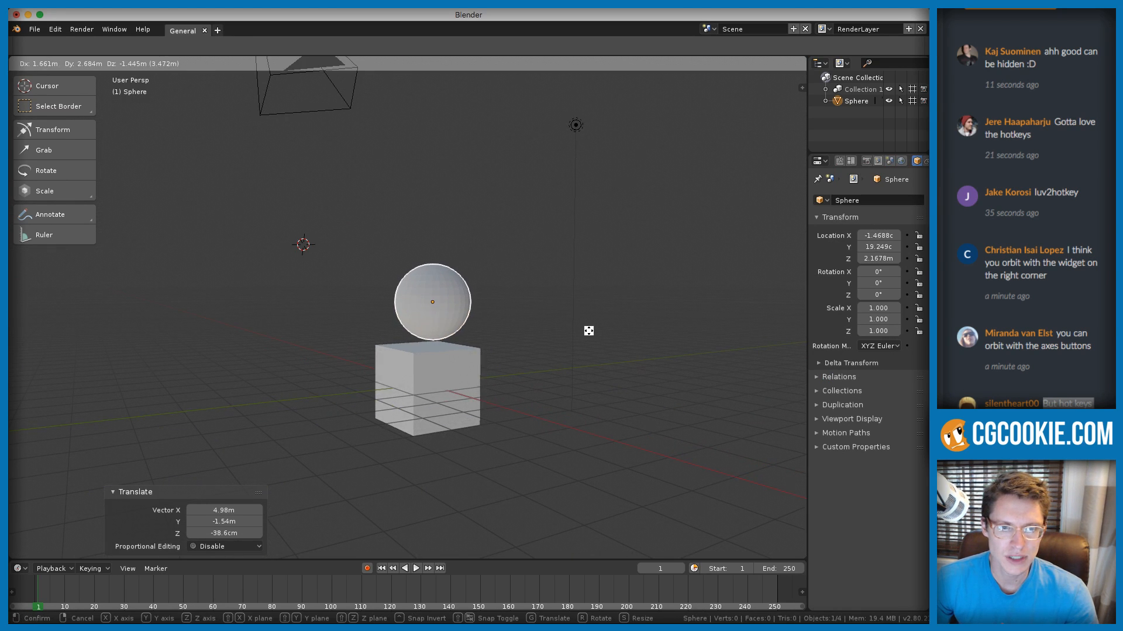
left_click(588, 330)
middle_click_drag(538, 293, 513, 309)
key("z")
left_click(512, 313)
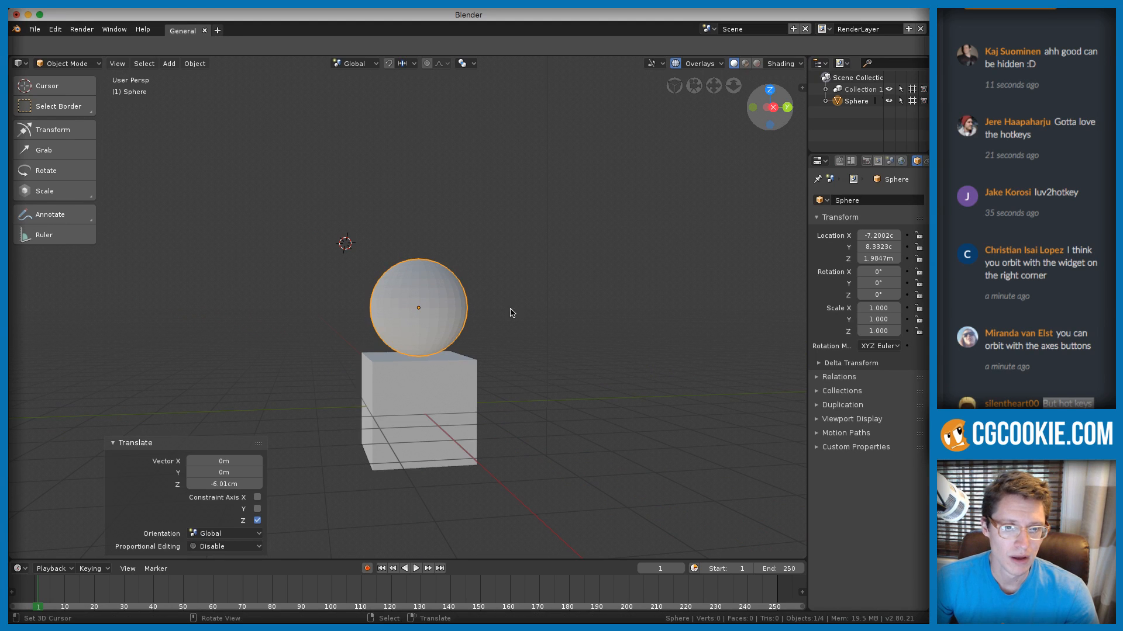
scroll(503, 301, "down", 2)
middle_click_drag(461, 248, 492, 271)
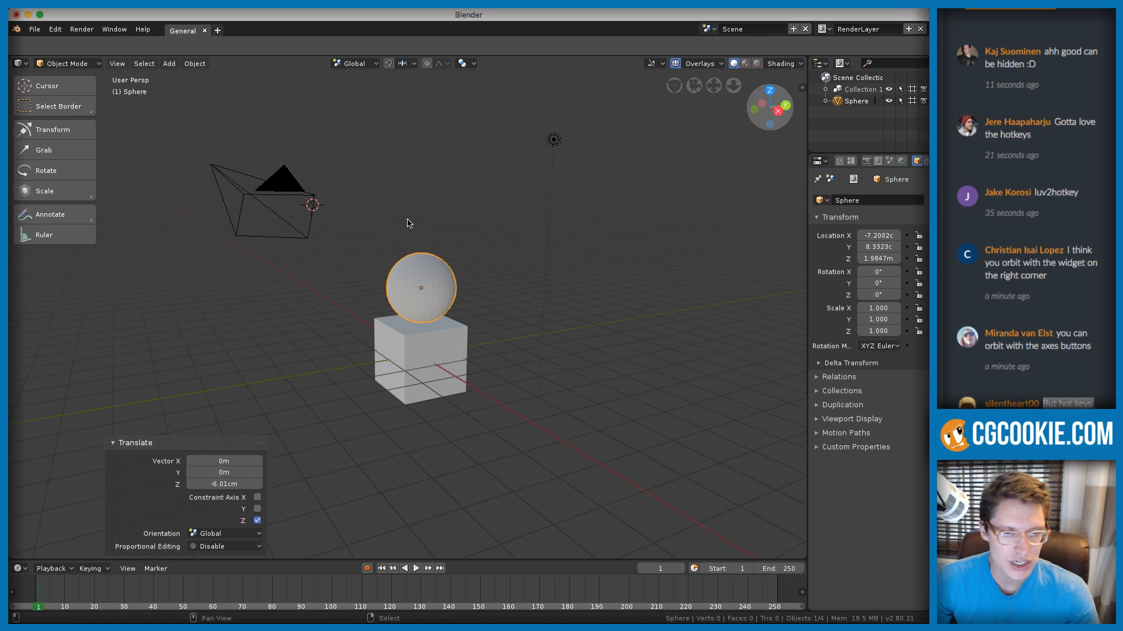
key("shift+a")
mouse_move(408, 222)
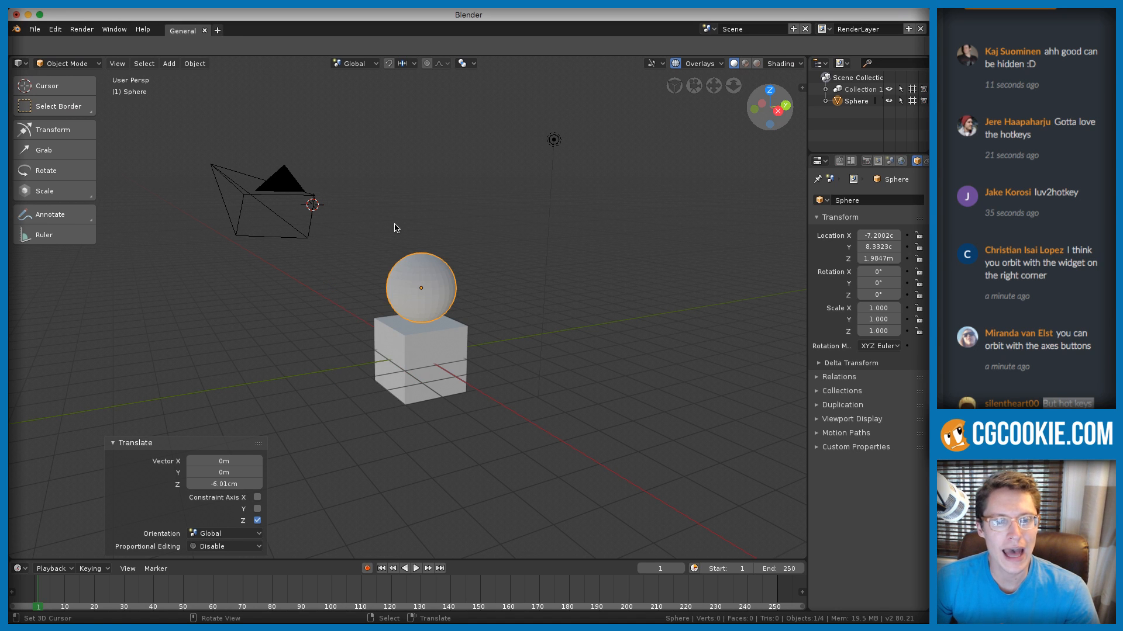
middle_click_drag(395, 228, 439, 256)
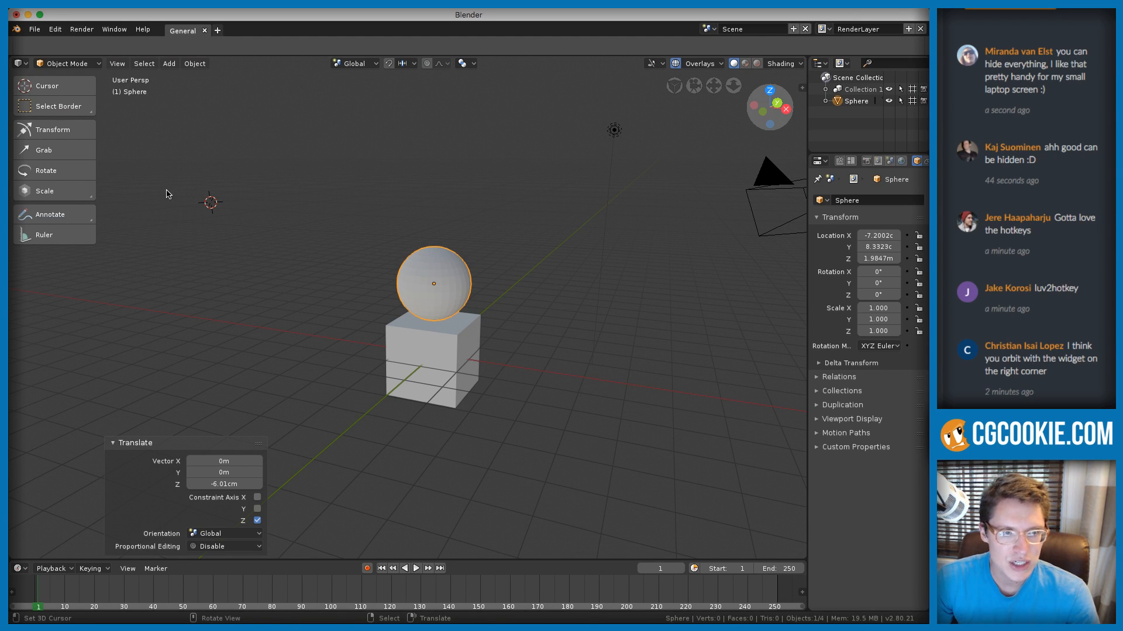
Activate the Grab tool and move the sphere about 4.07 m in the negative X direction with its gizmo
left_click(52, 153)
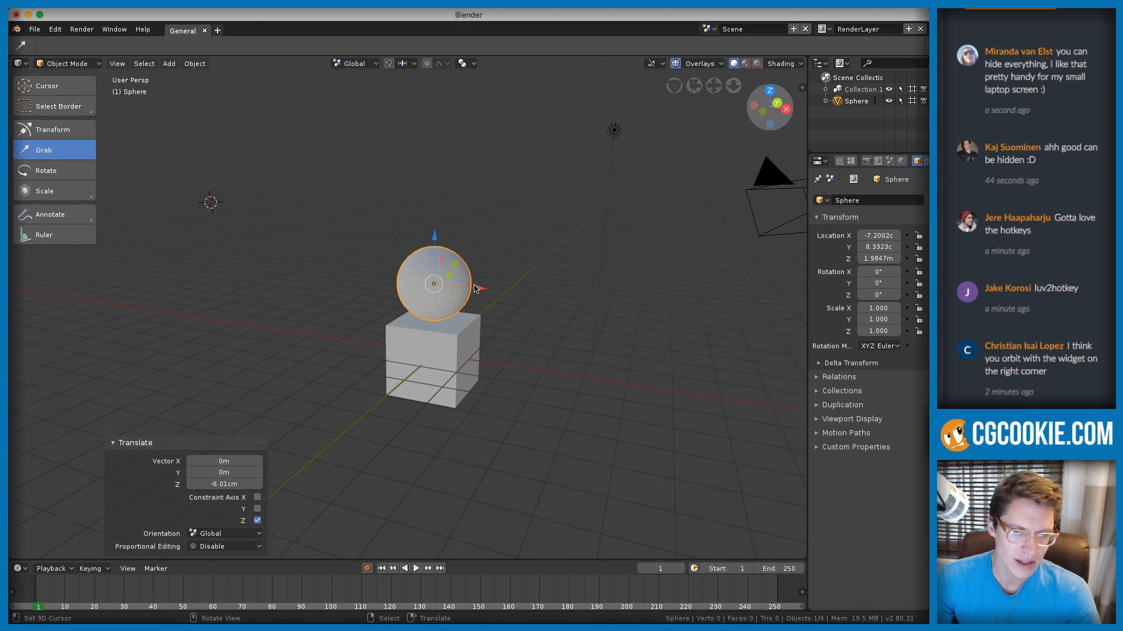
middle_click_drag(485, 280, 476, 332)
scroll(476, 332, "up", 2)
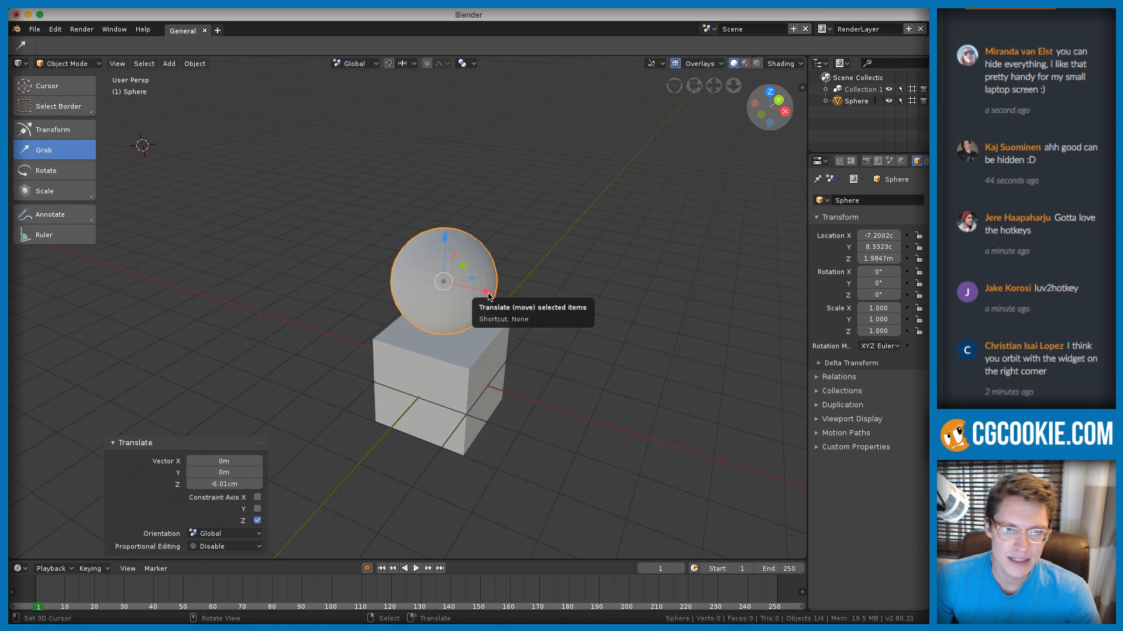
left_click_drag(489, 298, 327, 259)
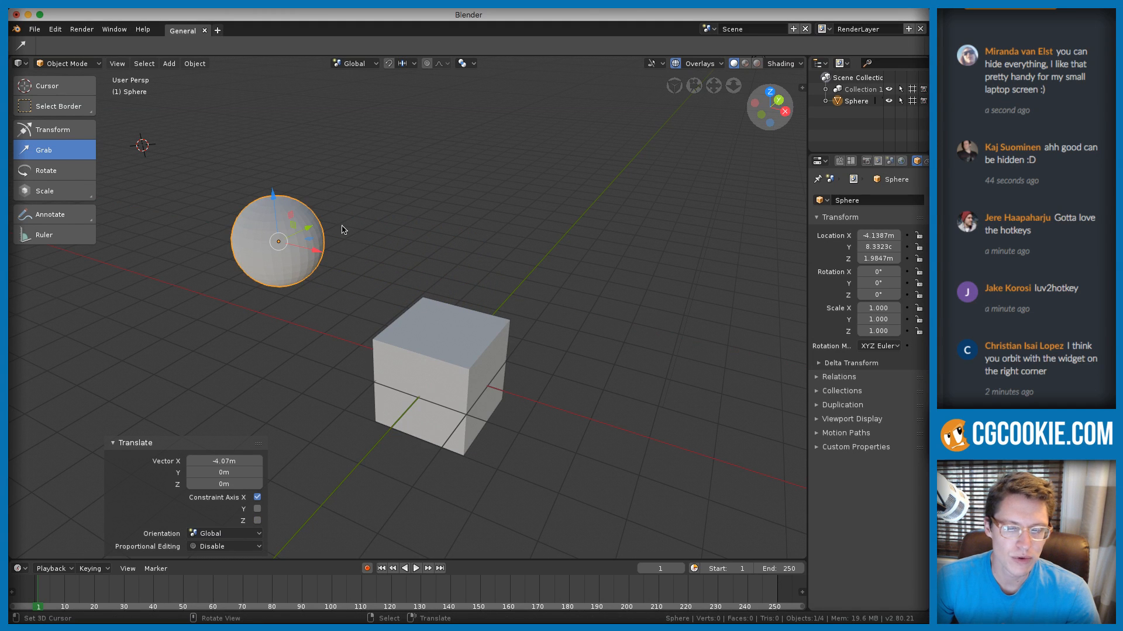
Move the sphere back toward the cube by about 2.1 m along the X axis, using an axis-constrained Grab
scroll(342, 229, "up", 3)
key("g")
key("x")
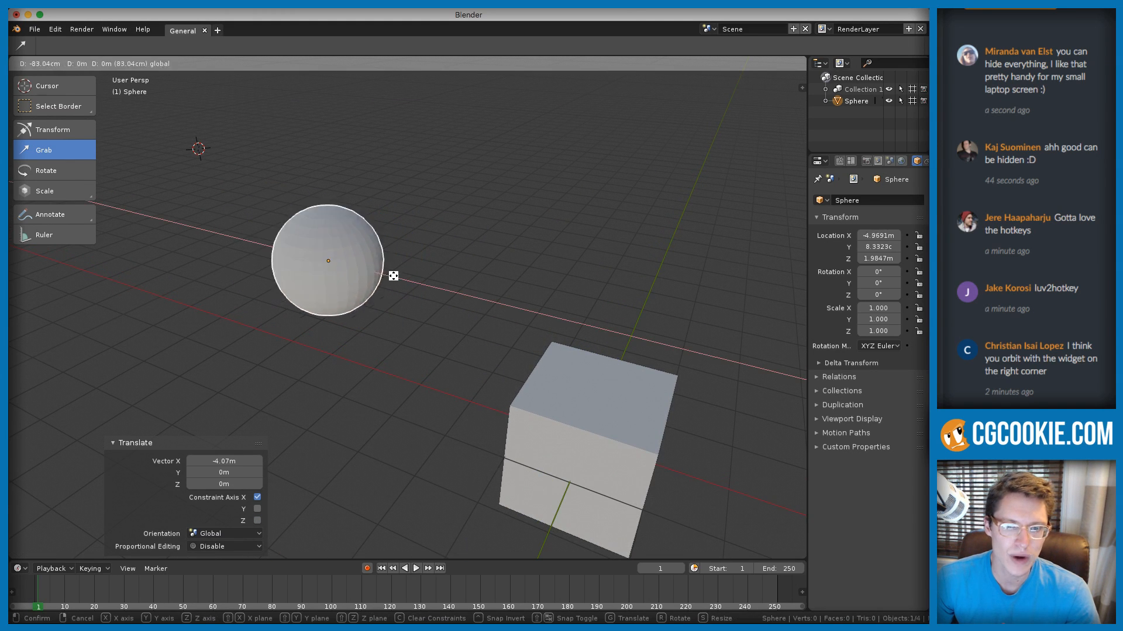
left_click_drag(393, 276, 539, 313)
Raise the sphere about 1.11 m along the Z axis with an axis-constrained Grab
middle_click_drag(517, 265, 427, 244)
key("g")
key("z")
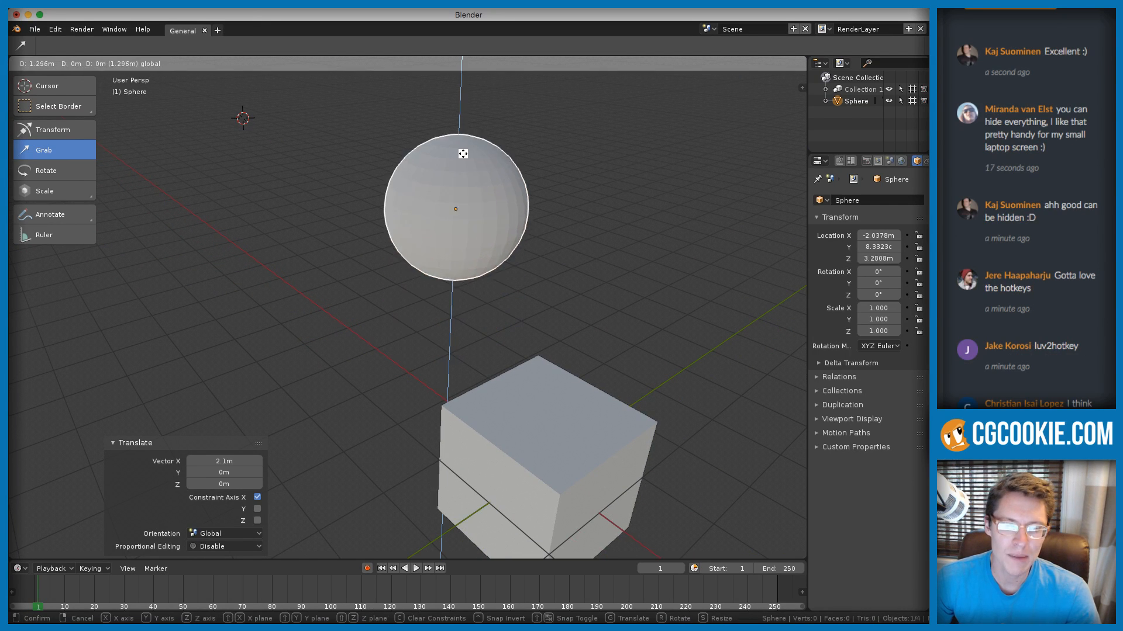
left_click(453, 205)
Use the move gizmo to shift the sphere about -49.9 cm along Y and about 1.45 m along X
middle_click_drag(461, 222, 429, 253)
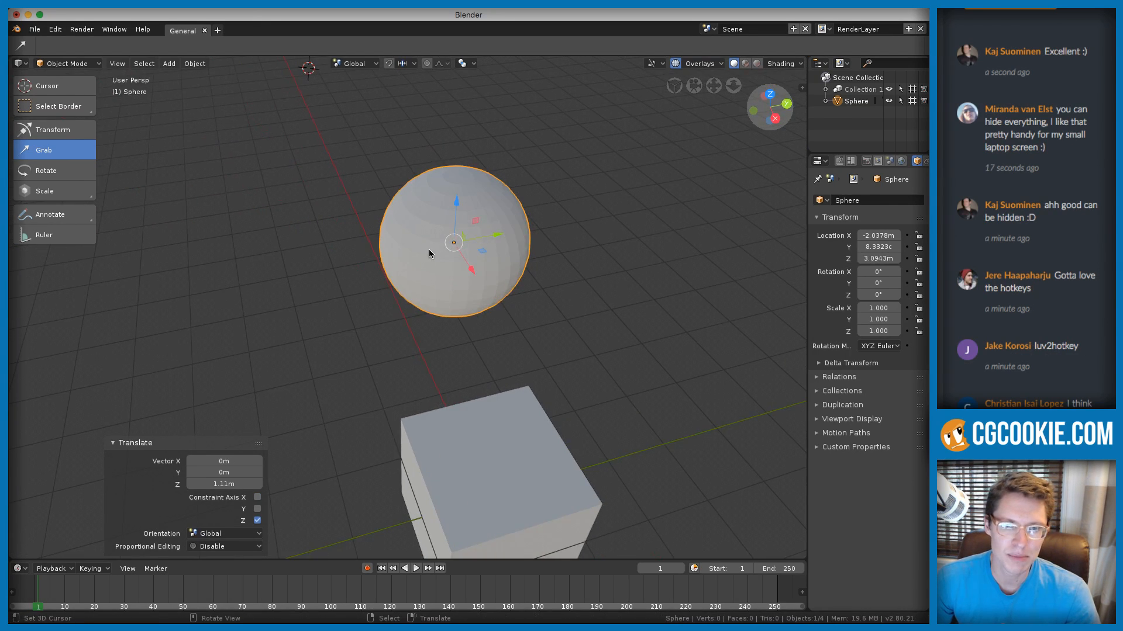
left_click_drag(494, 243, 459, 238)
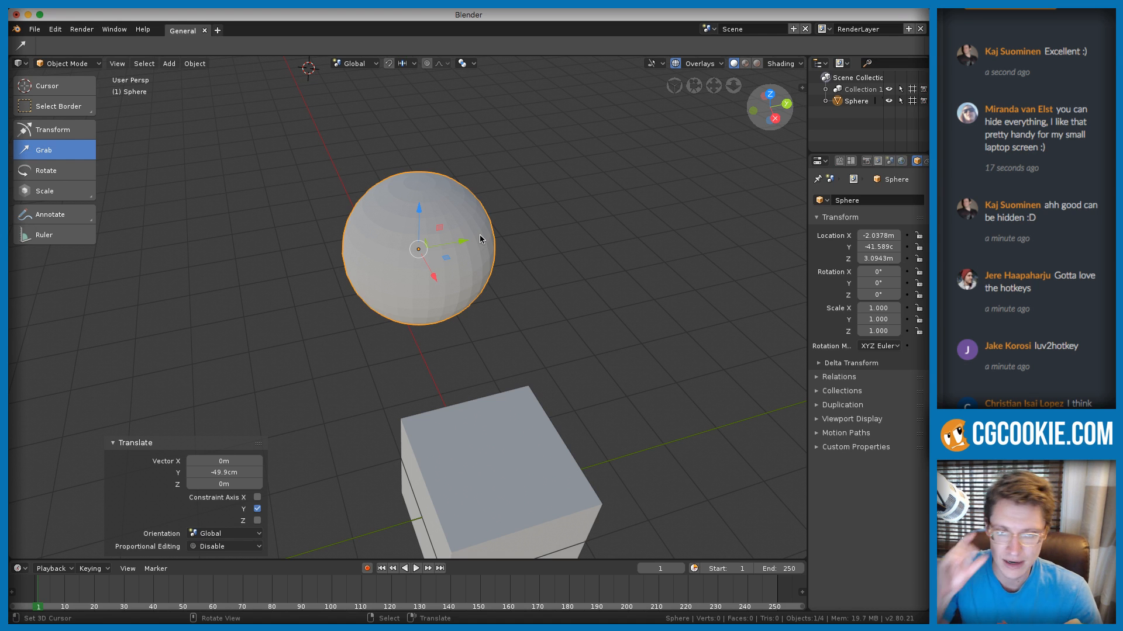
mouse_move(456, 244)
middle_mouse_down()
mouse_move(425, 238)
mouse_move(449, 234)
middle_mouse_up()
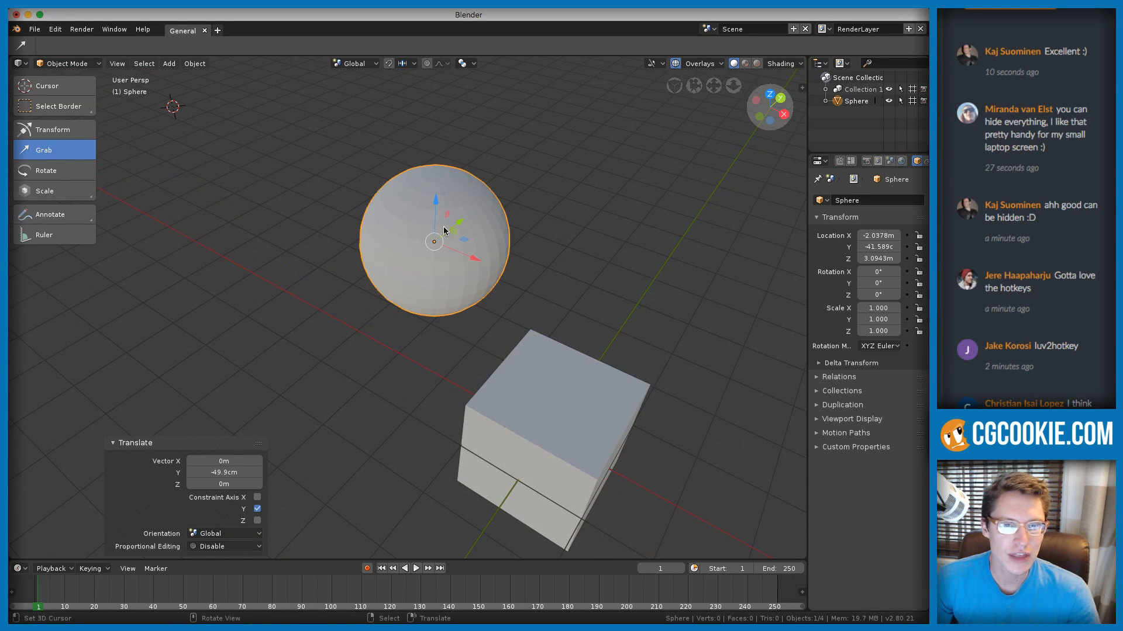
left_click_drag(476, 266, 552, 333)
Rotate the sphere with the Rotate tool's gizmo to about -23.6° on X, -10.2° on Y and 4.44° on Z
left_click(62, 177)
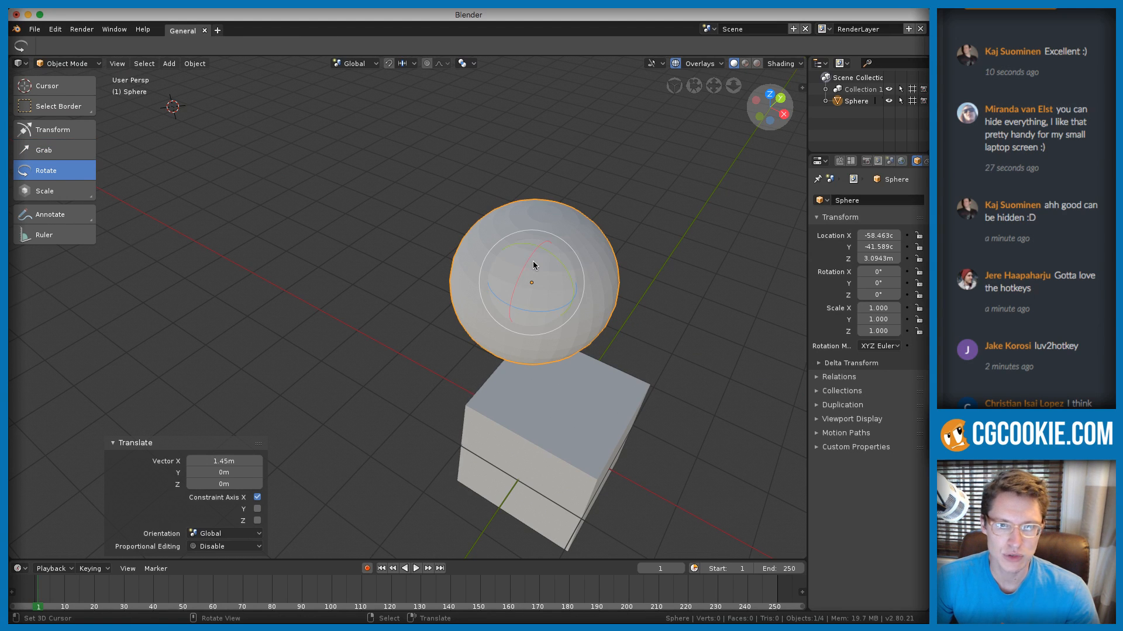
middle_click_drag(534, 268, 452, 211, "shift")
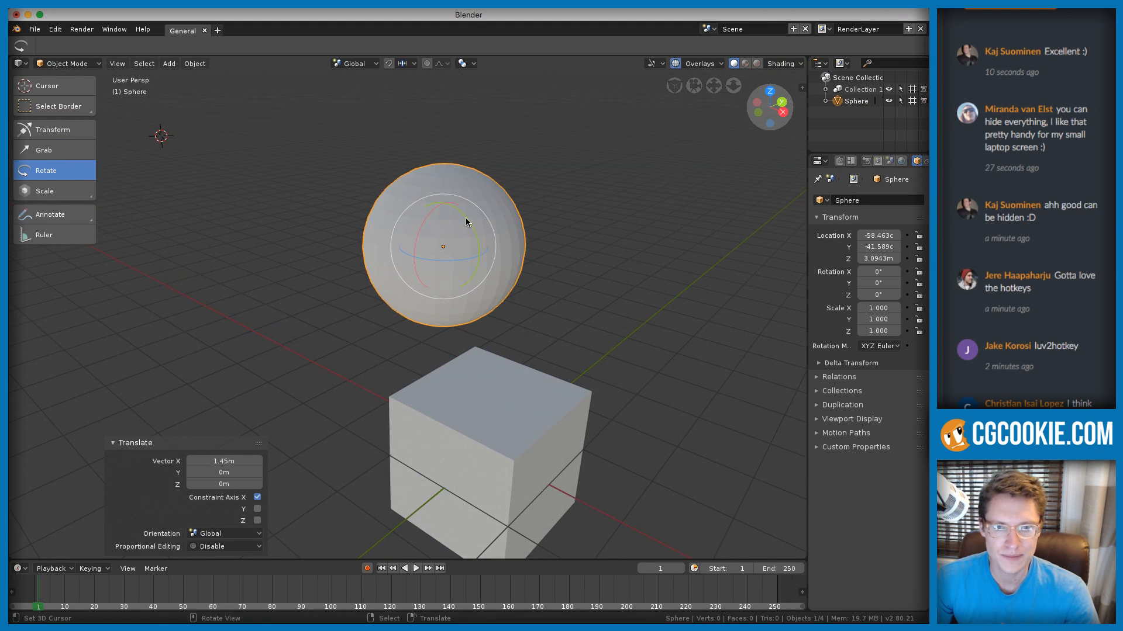
mouse_move(469, 227)
left_mouse_down()
mouse_move(453, 219)
mouse_move(461, 228)
left_mouse_up()
middle_click_drag(462, 228, 445, 242)
left_click_drag(436, 246, 419, 230)
middle_click_drag(418, 230, 491, 225)
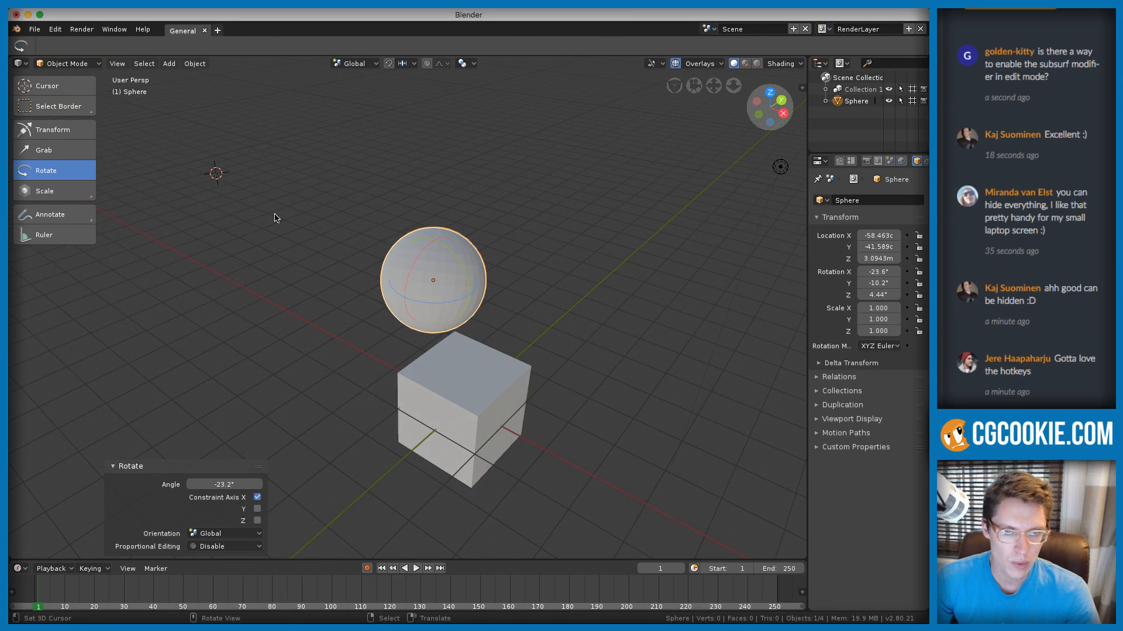
Rotate the sphere freely, without an axis constraint, to about 133° on X, -192° on Y and -197° on Z
scroll(441, 236, "up", 2)
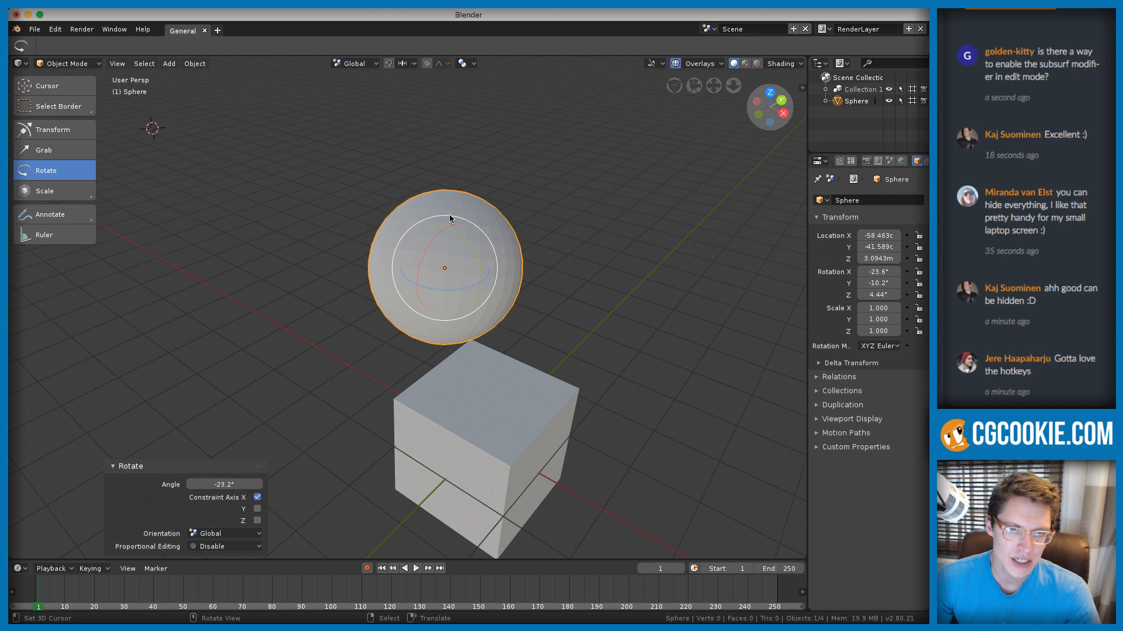
key("r")
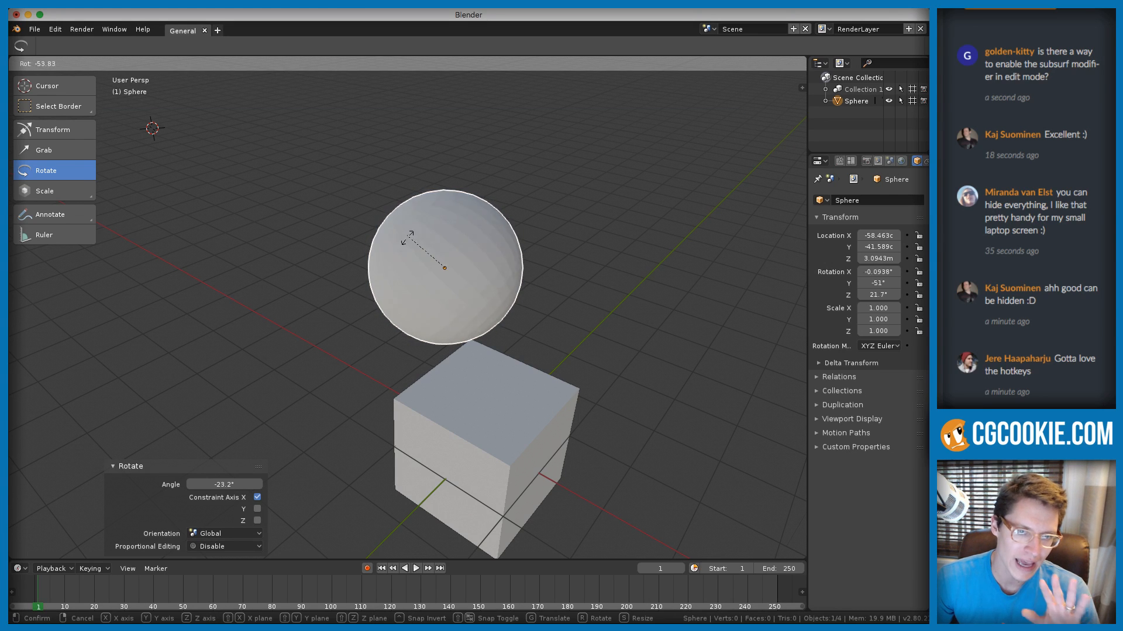
left_click(486, 235)
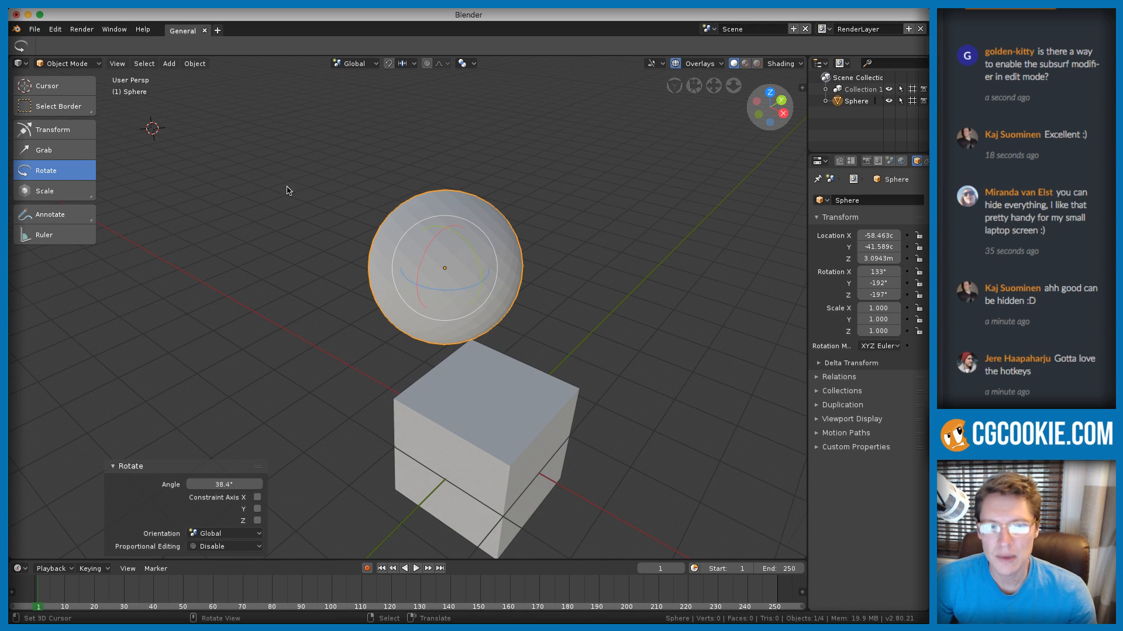
Activate the Scale tool and stretch the sphere along the global Z axis by a factor of about 1.67
left_click(47, 191)
left_click_drag(447, 227, 570, 215)
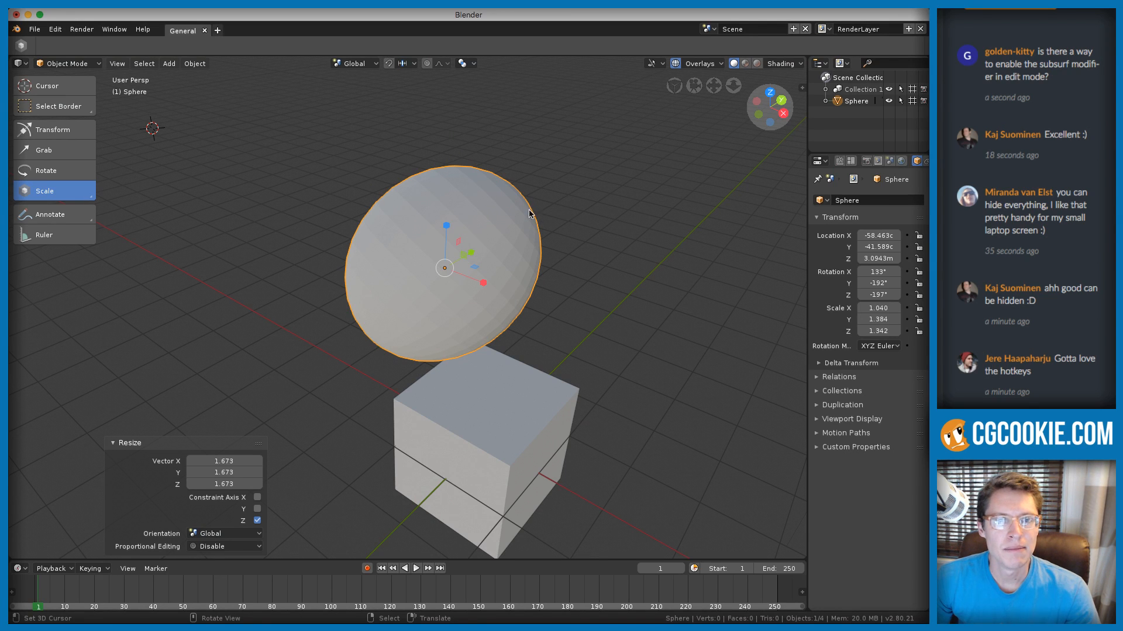
middle_click_drag(529, 210, 500, 202)
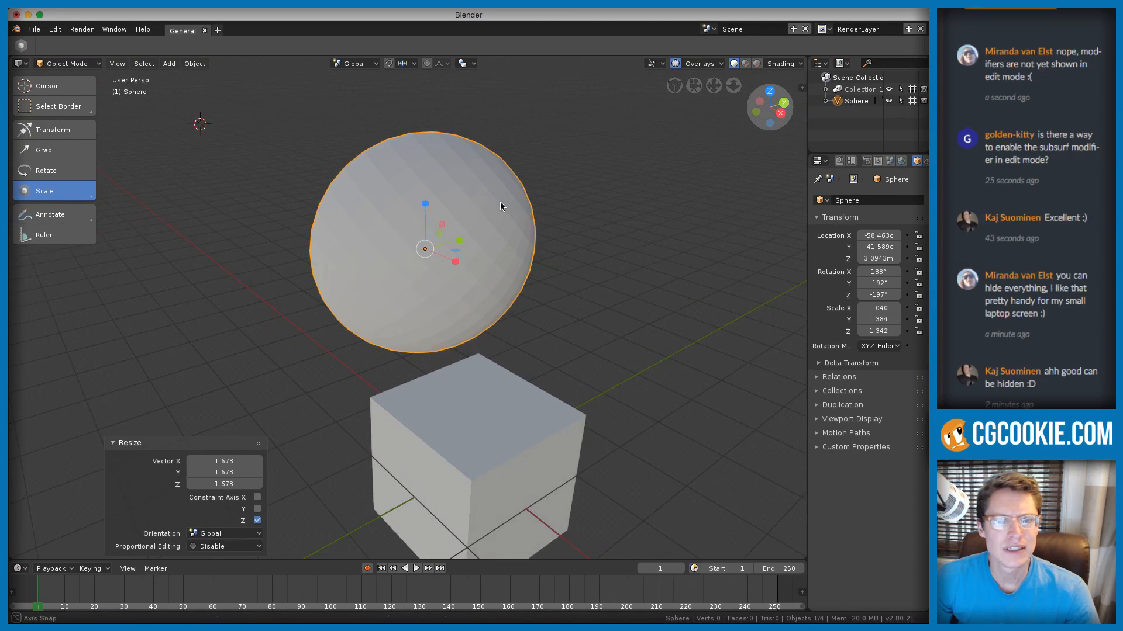
Enlarge the sphere uniformly with the Scale command and undo that scaling
key("s")
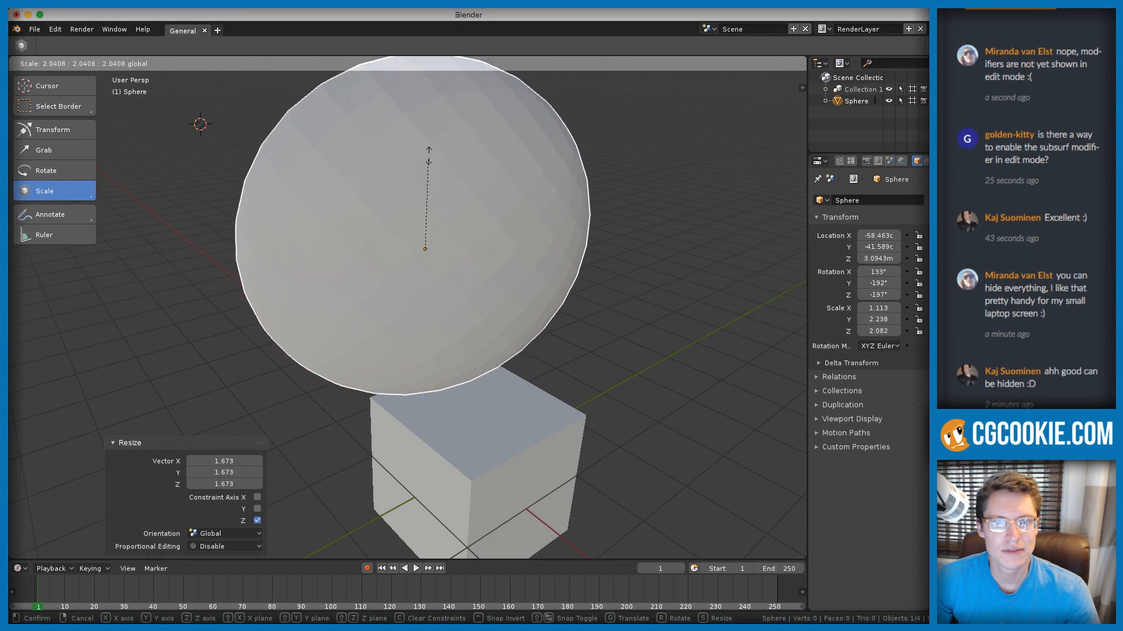
left_click(419, 183)
mouse_move(419, 183)
middle_mouse_down()
mouse_move(514, 191)
mouse_move(483, 209)
mouse_move(468, 267)
middle_mouse_up()
key("ctrl+z")
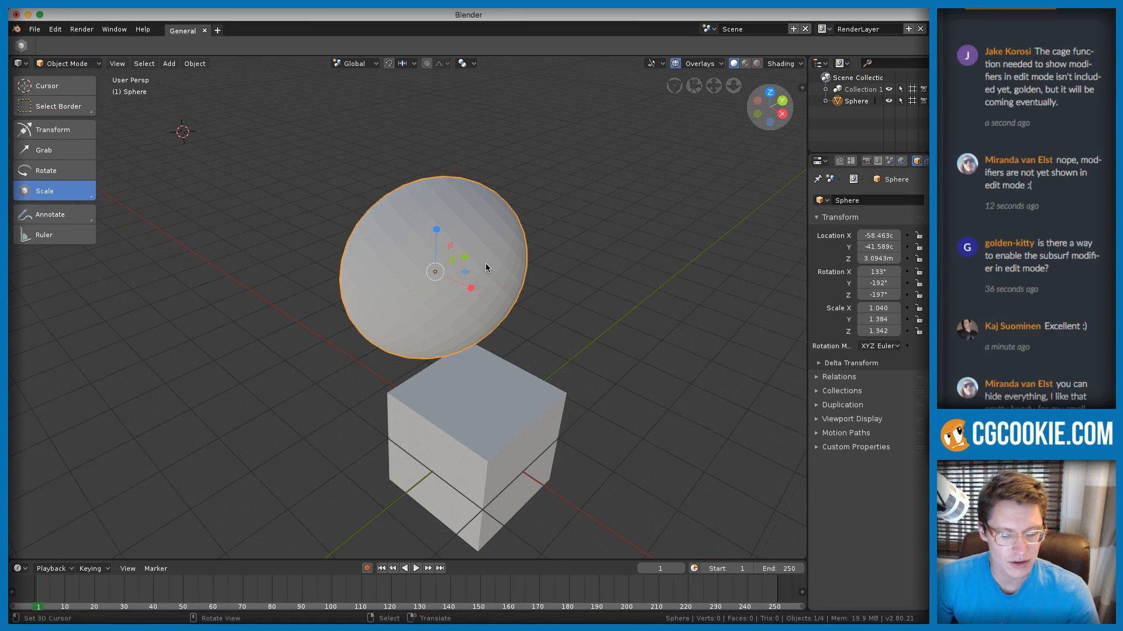
Clear the sphere's rotation, scale and location, and raise it about 3.22 m along the Z axis
key("alt+r")
key("alt+s")
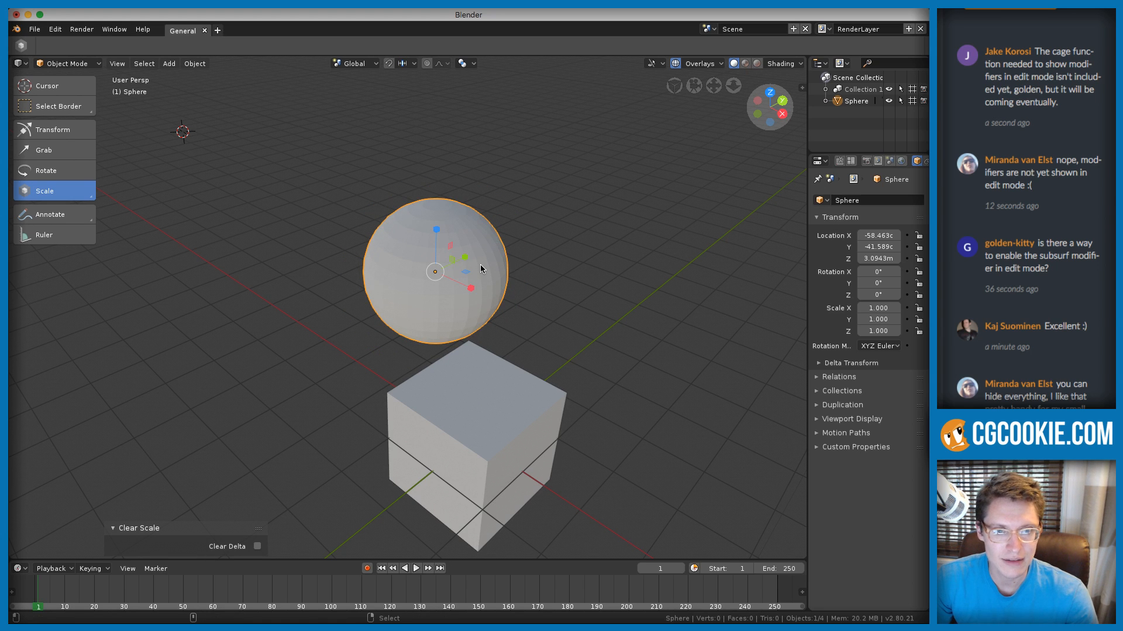
key("alt+g")
key("g")
key("z")
left_click(524, 193)
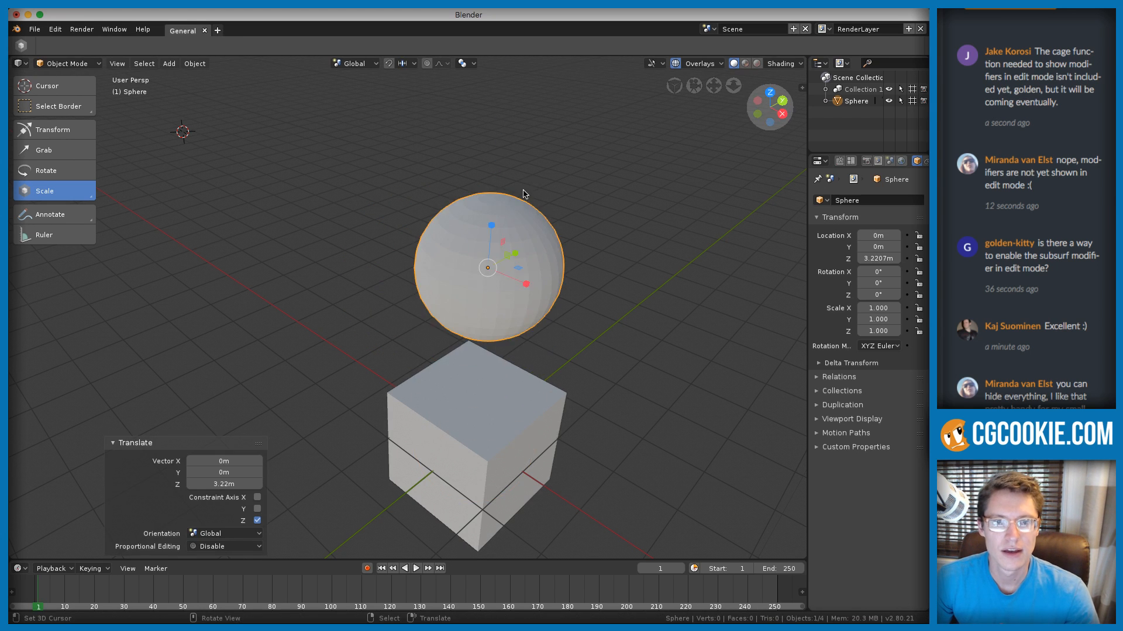
Scale the sphere with the gizmo's axis handles to about 1.581 on X, 1.424 on Y and 1.428 on Z
middle_click_drag(489, 256, 506, 245)
scroll(506, 245, "up", 2)
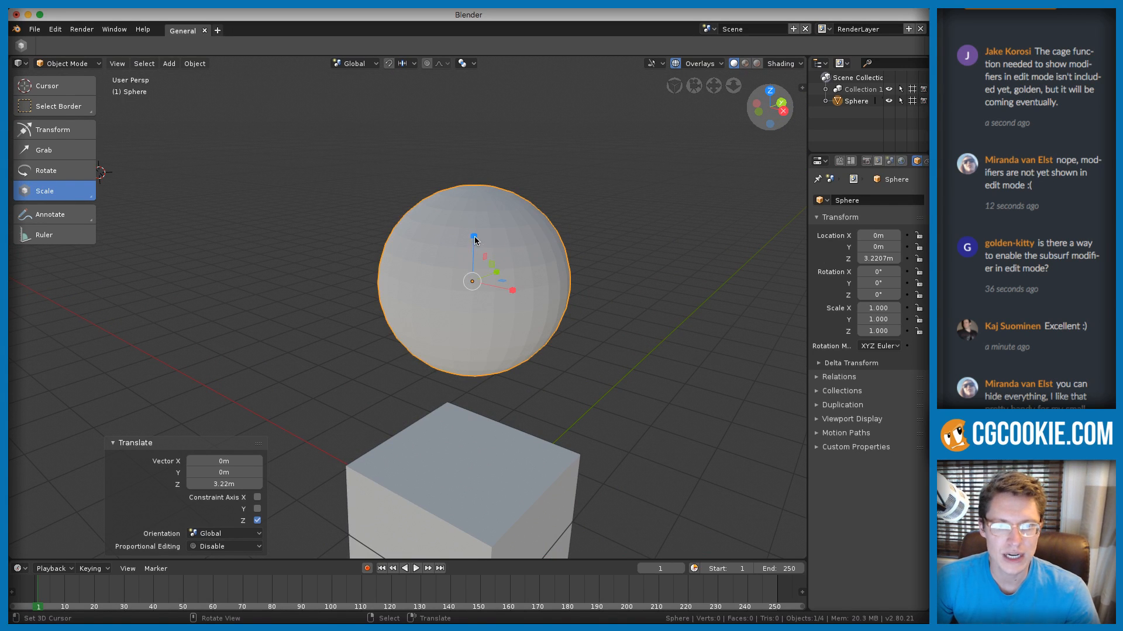
left_click_drag(475, 239, 542, 290)
mouse_move(483, 281)
middle_mouse_down()
mouse_move(470, 284)
mouse_move(484, 289)
middle_mouse_up()
left_click_drag(484, 289, 500, 269)
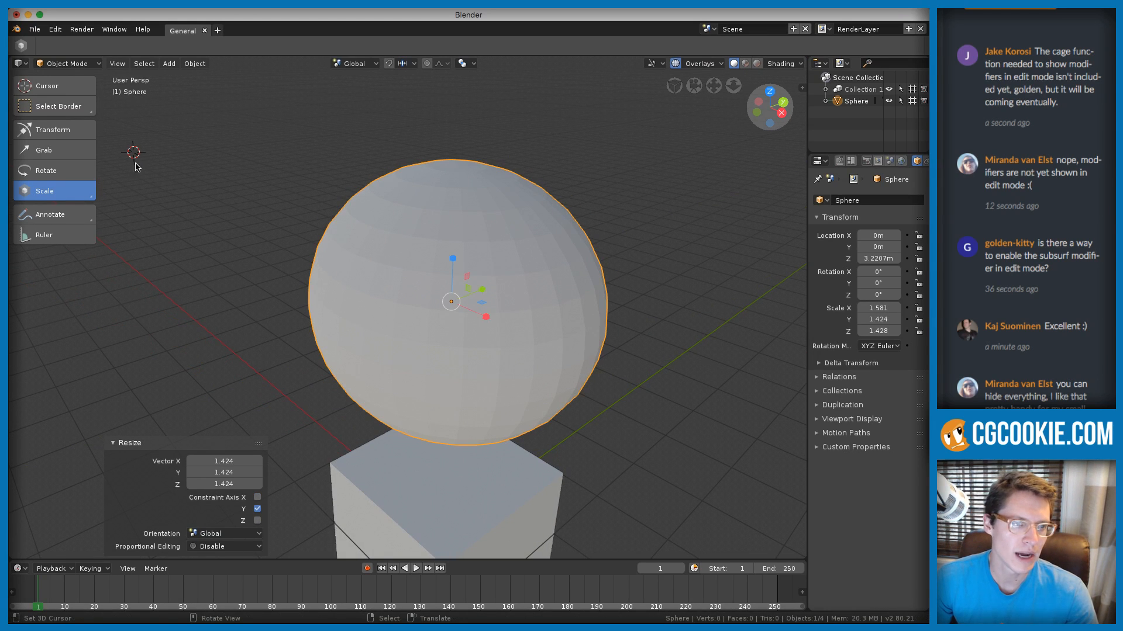
middle_click_drag(459, 278, 452, 295)
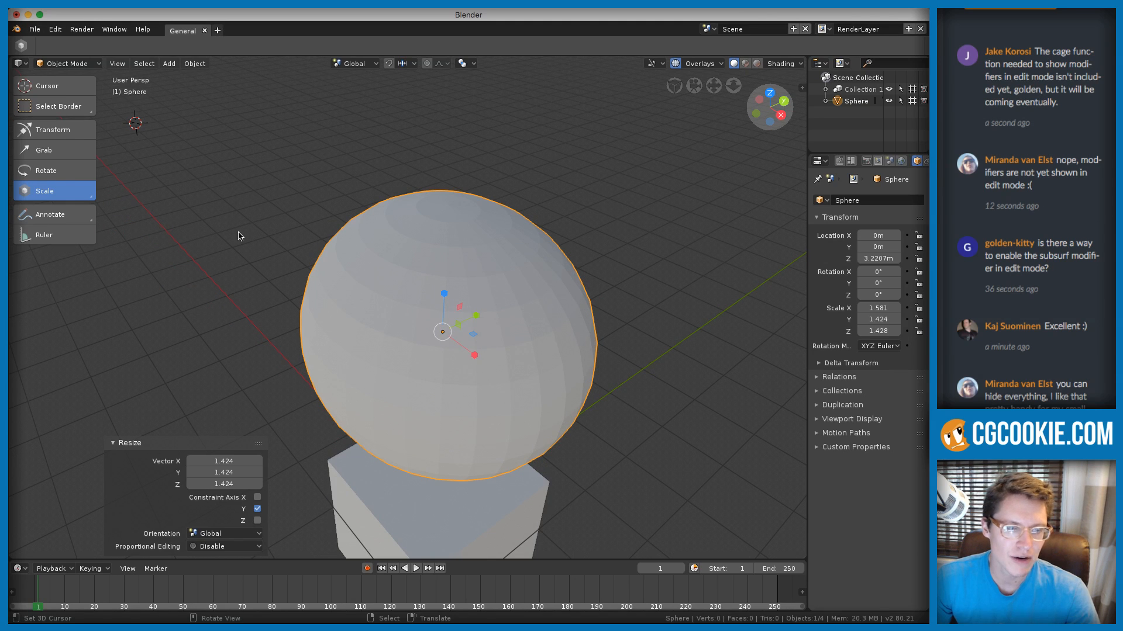
Switch between the Rotate and Grab tools to compare their gizmos, and activate the combined Transform tool
left_click(47, 170)
left_click(47, 150)
left_click(47, 170)
left_click(52, 151)
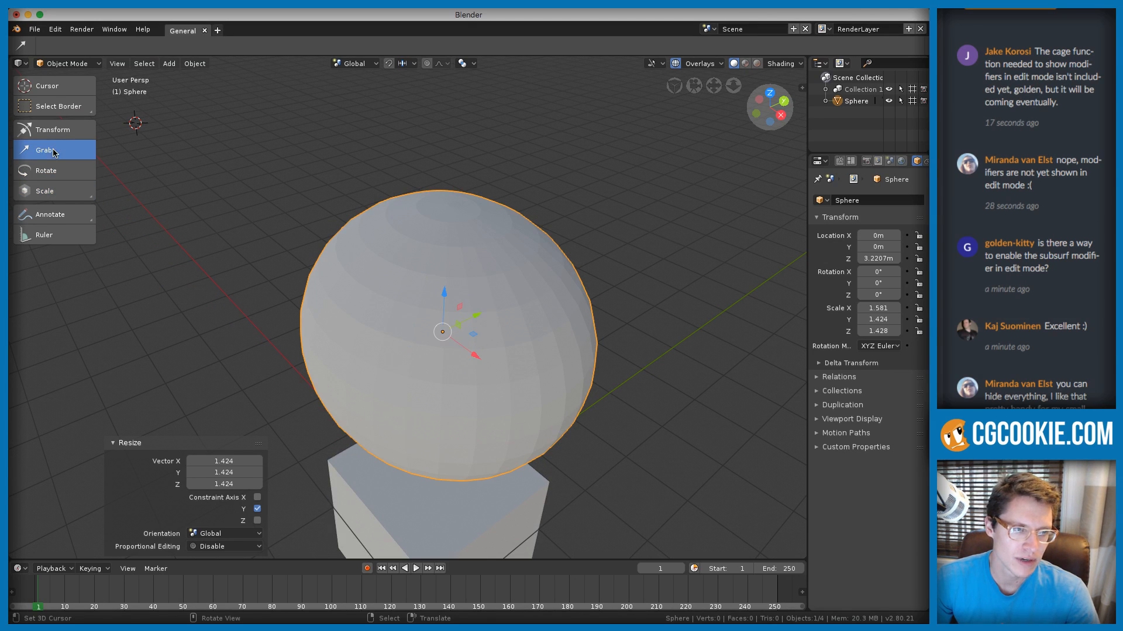
left_click(47, 129)
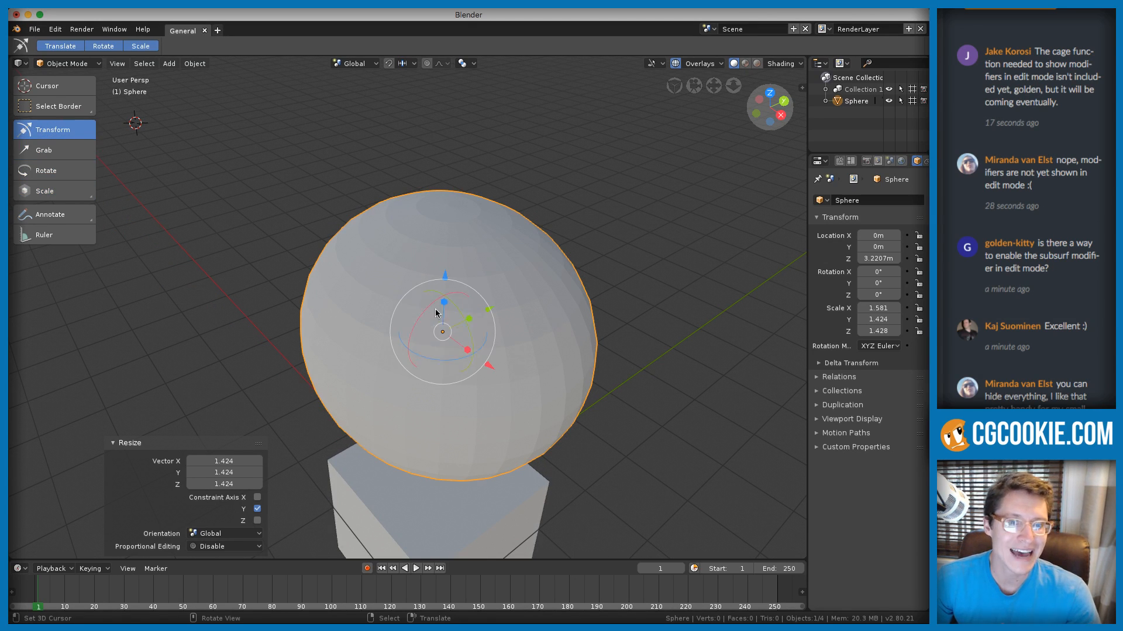
Undo a trial rotation of the sphere and rotate it about 50.6° around the X axis with the Transform gizmo
left_click_drag(432, 308, 462, 332)
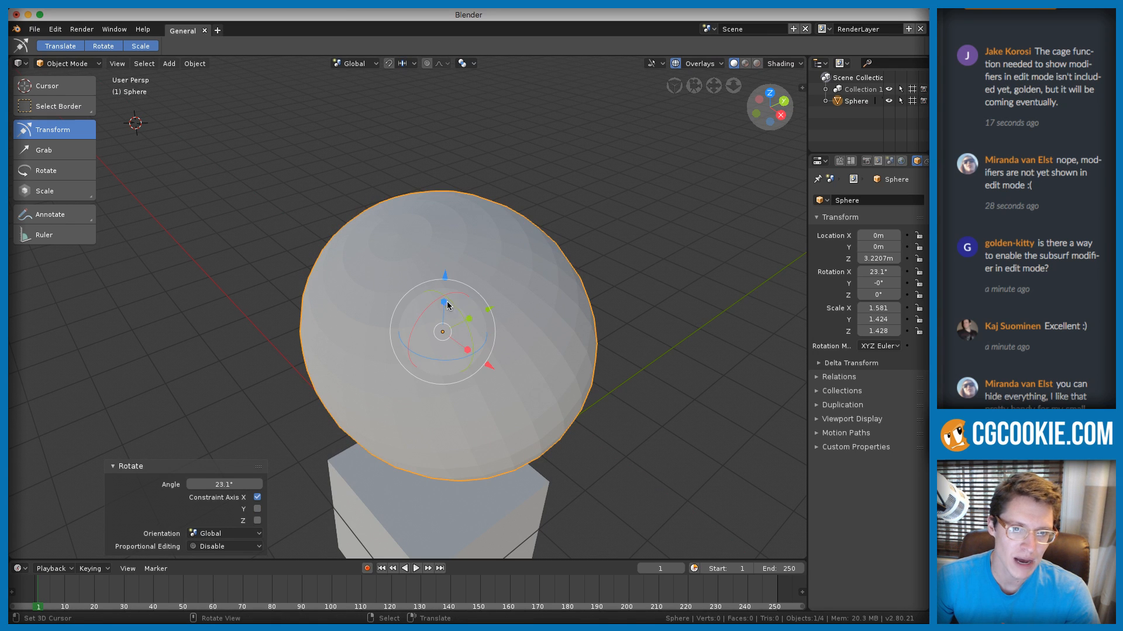
key("ctrl+z")
middle_click_drag(314, 246, 489, 266)
left_click_drag(489, 259, 608, 246)
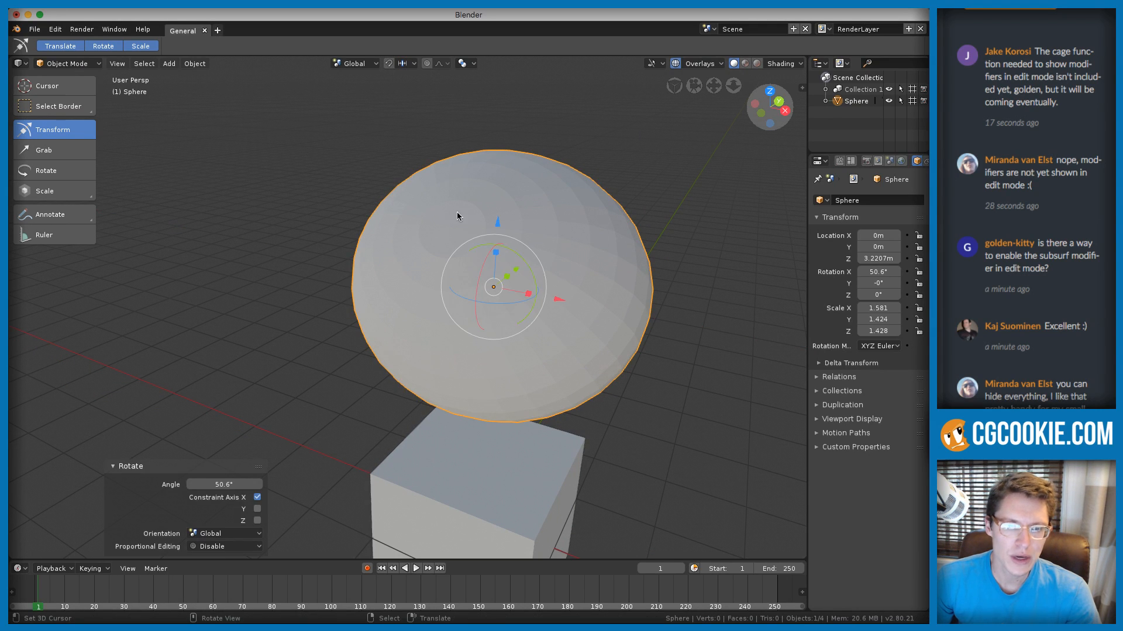
middle_click_drag(457, 212, 419, 204)
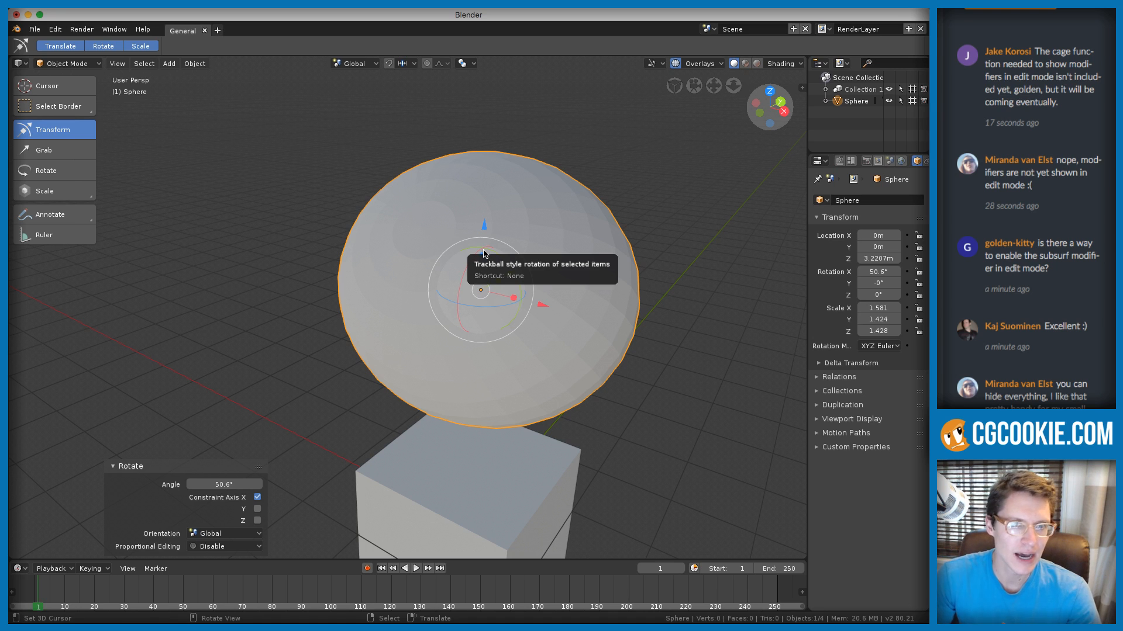
Rotate the sphere to about 72.2° on X and -50° on Z, and switch the transform orientation to Local
left_click(361, 64)
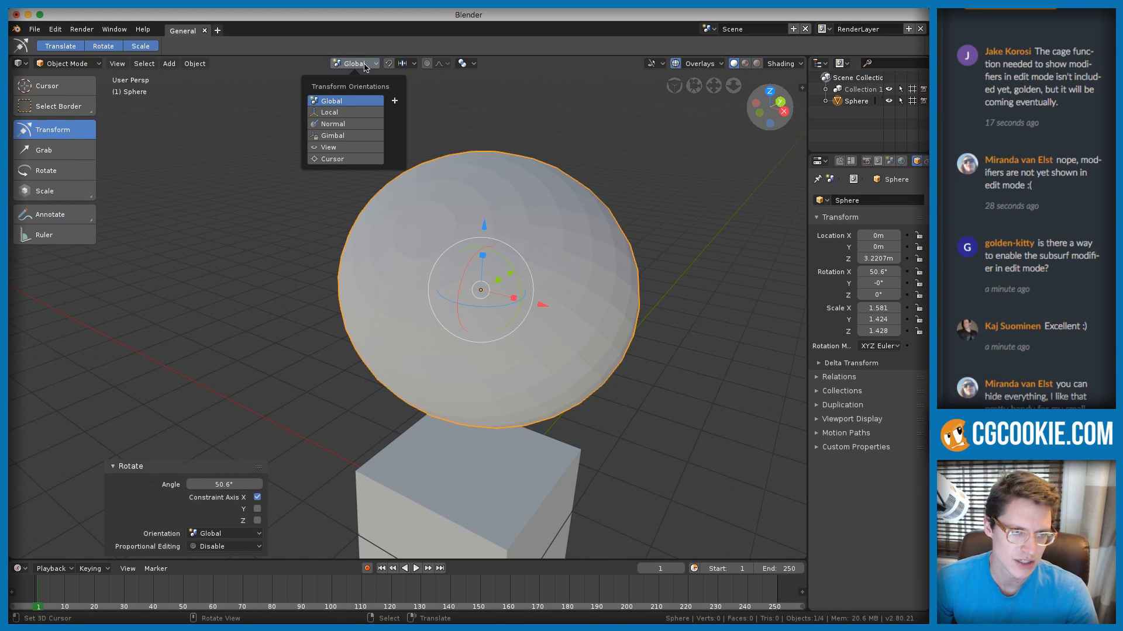
left_click(266, 95)
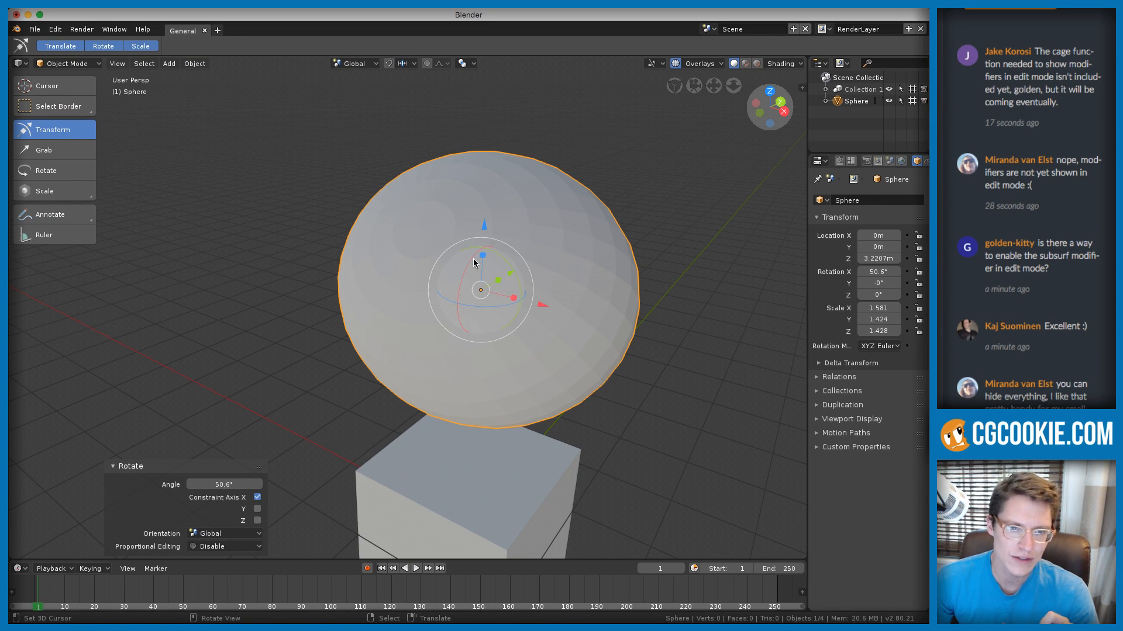
left_click_drag(474, 262, 479, 311)
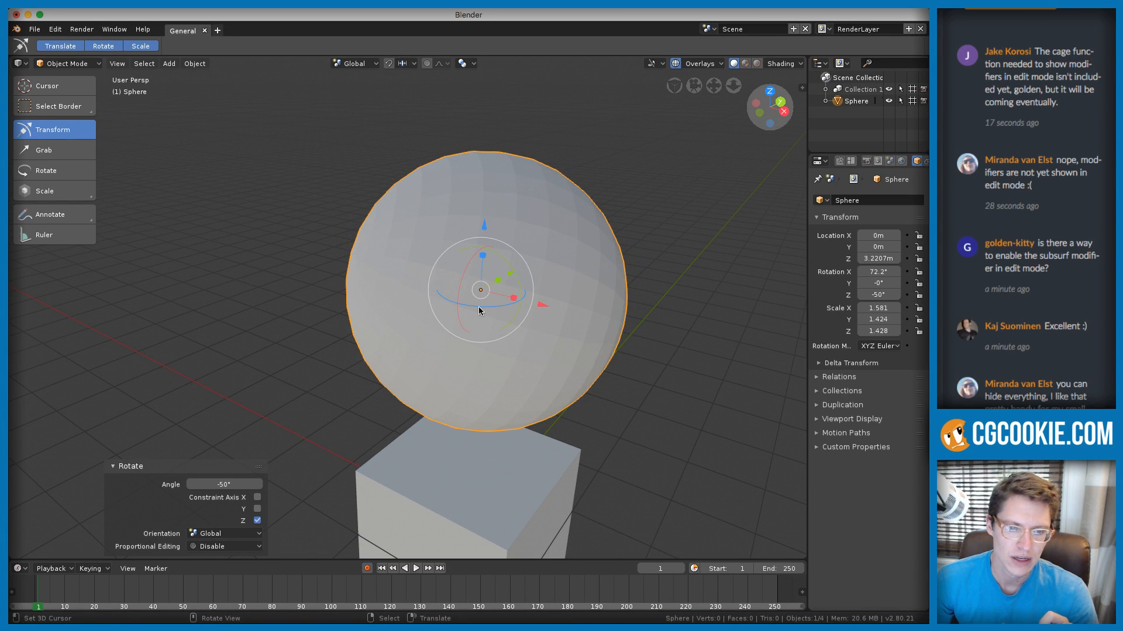
left_click(357, 63)
left_click(342, 112)
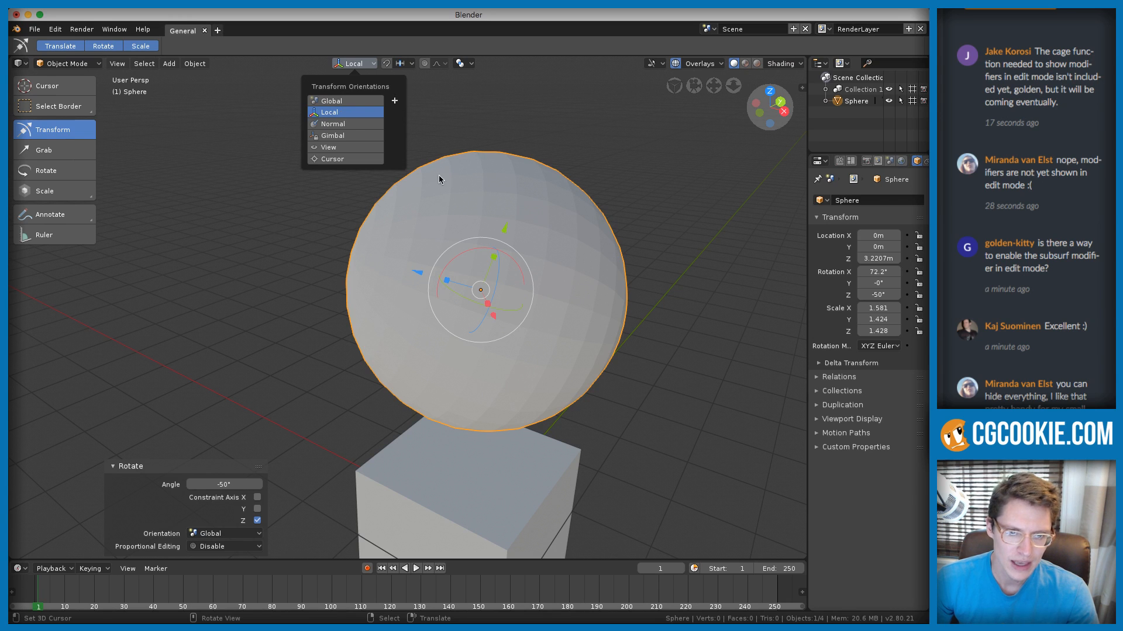
Stretch the sphere along its local Z axis to a Z scale of about 2.142
middle_click_drag(523, 258, 517, 251)
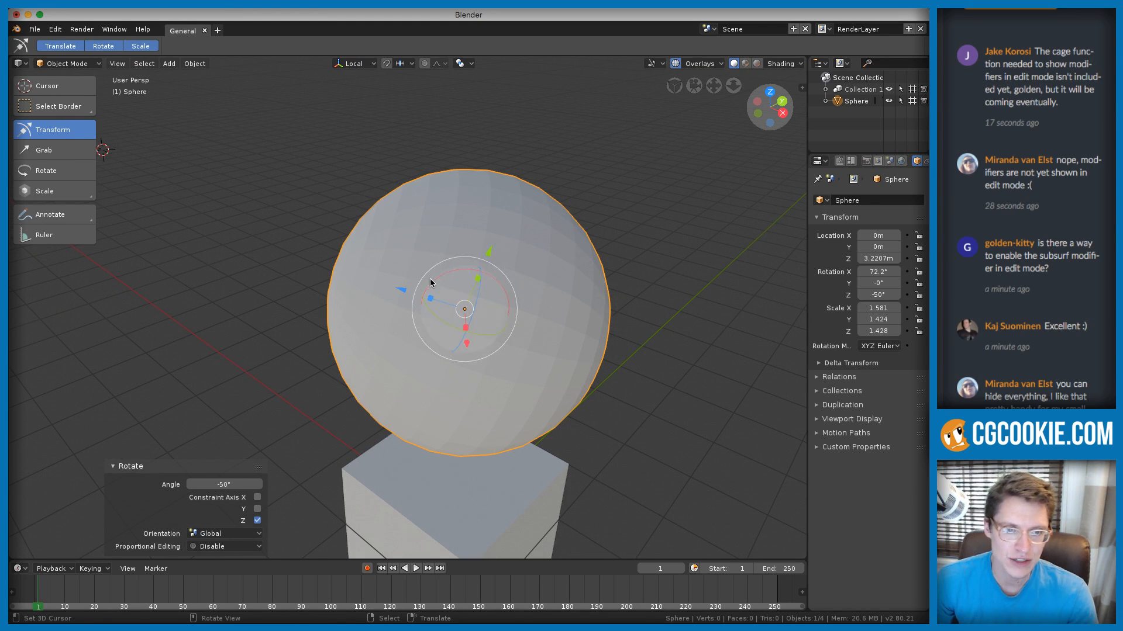
middle_click_drag(469, 310, 481, 305)
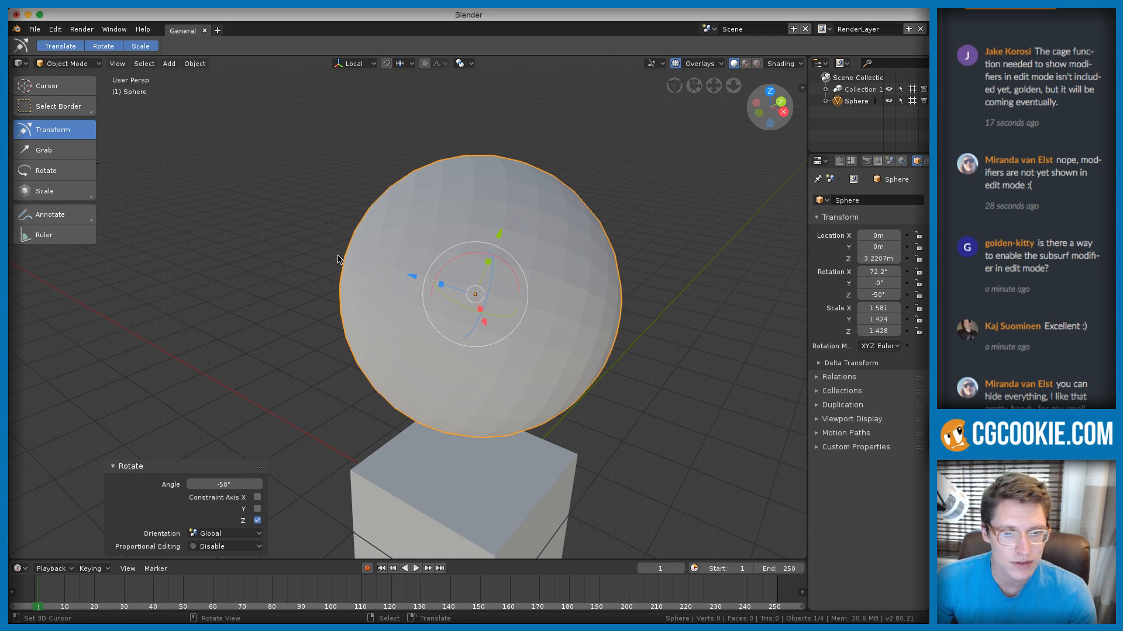
left_click_drag(443, 289, 352, 268)
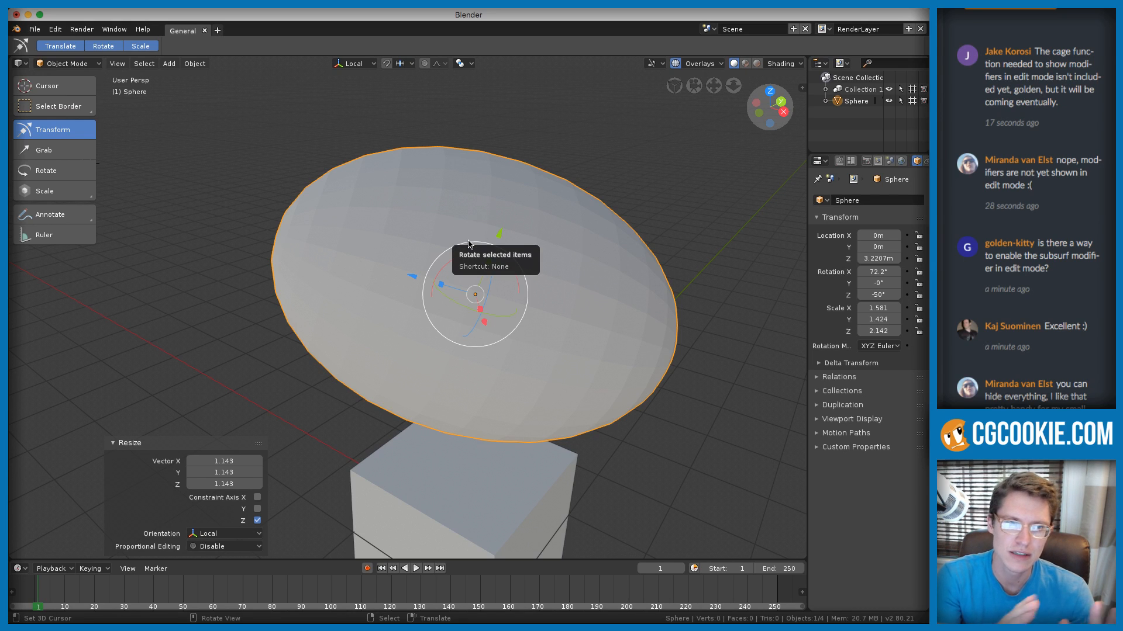
Set the transform orientation to View, try scaling the sphere about 1.269 times along the view's Y axis, and undo the scaling
left_click(353, 63)
left_click(328, 147)
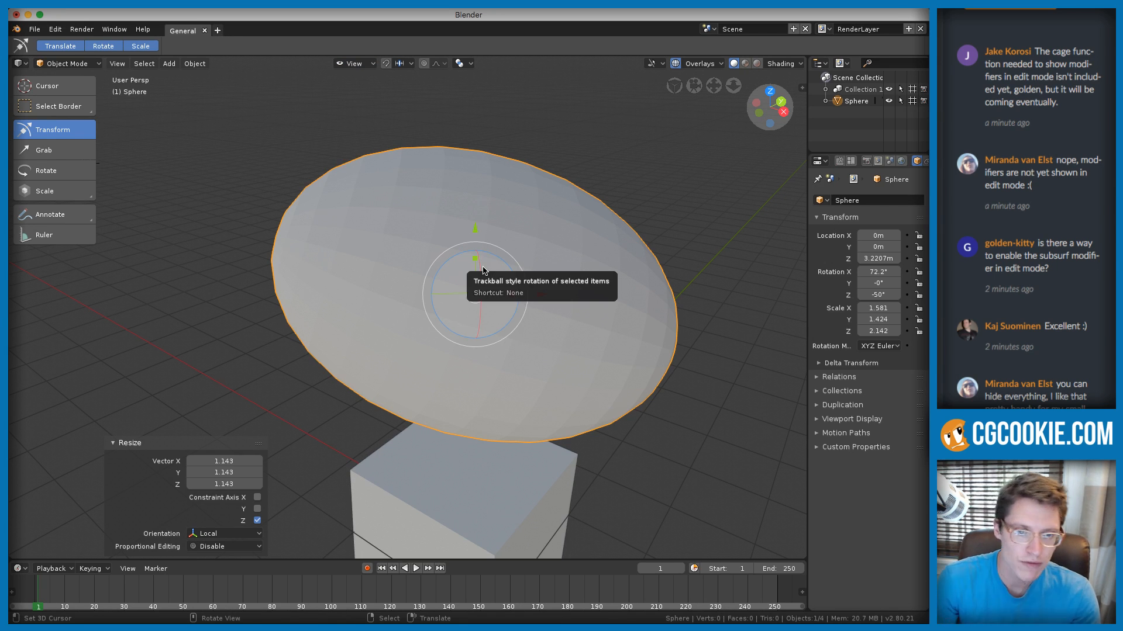
left_click_drag(476, 259, 477, 252)
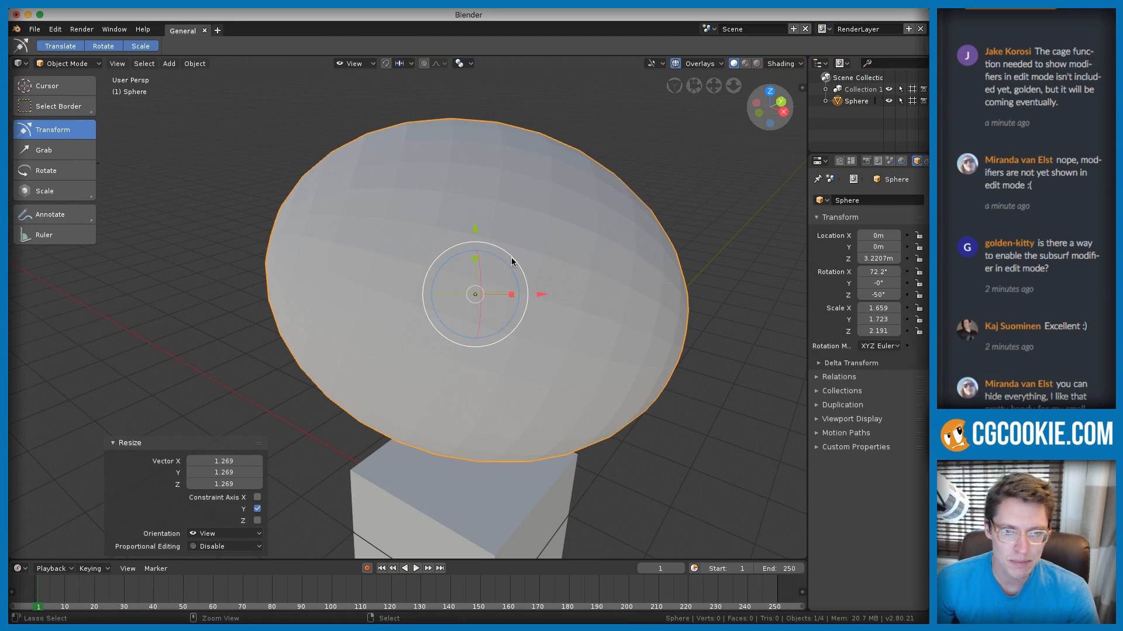
key("ctrl+z")
Compare the gizmo from several viewing angles, reapplying the View transform orientation to realign its axes with the current view
left_click(367, 63)
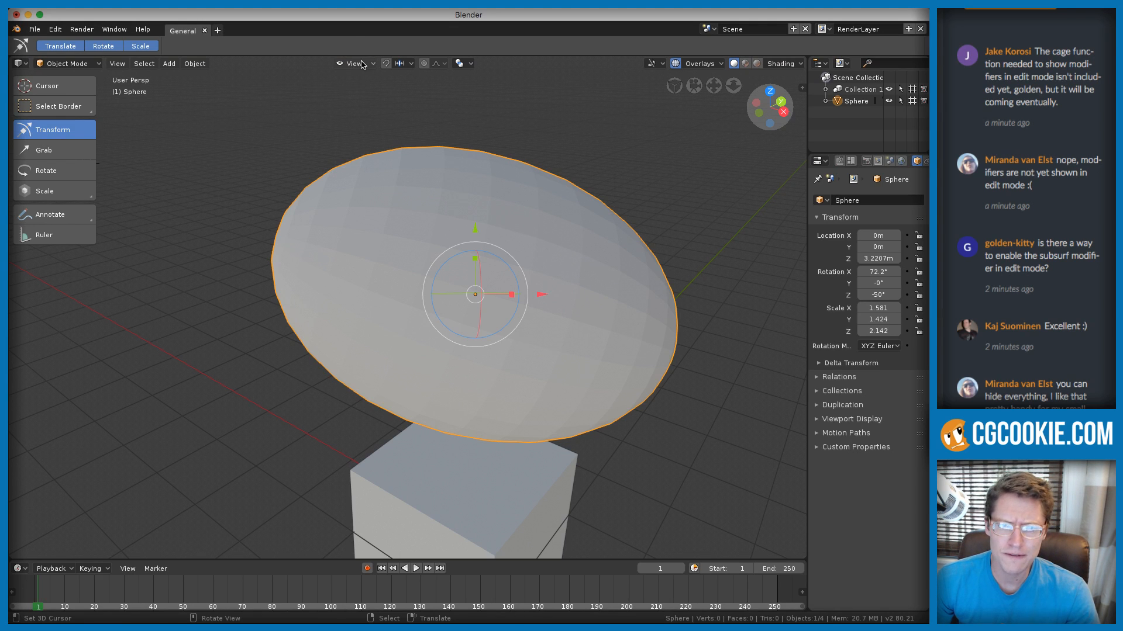
middle_click_drag(570, 226, 500, 230)
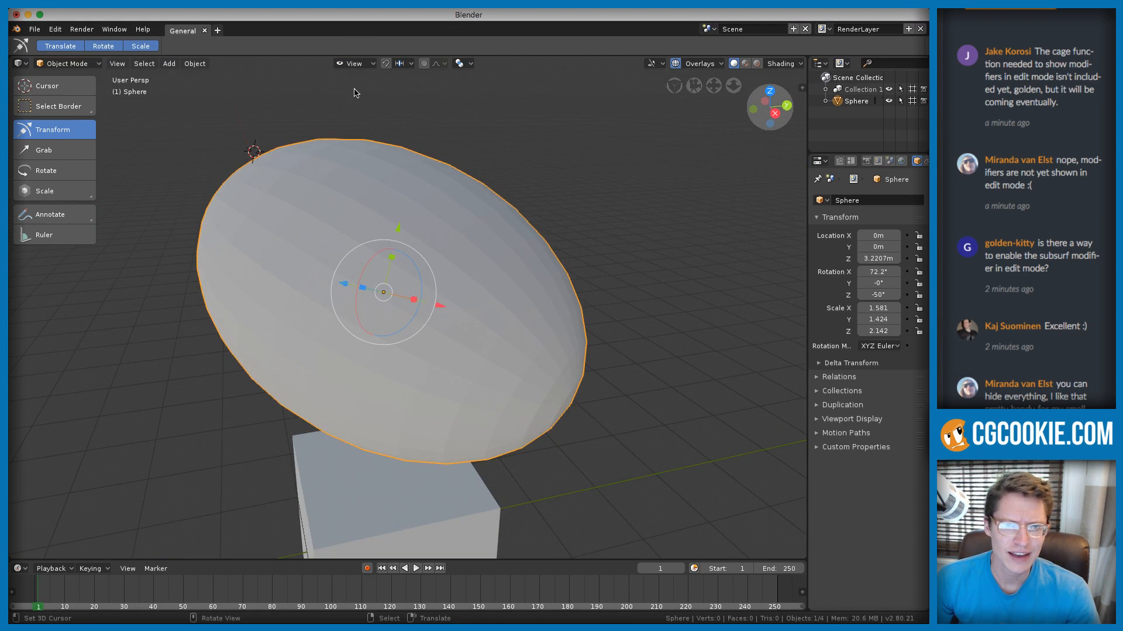
scroll(409, 178, "up", 1)
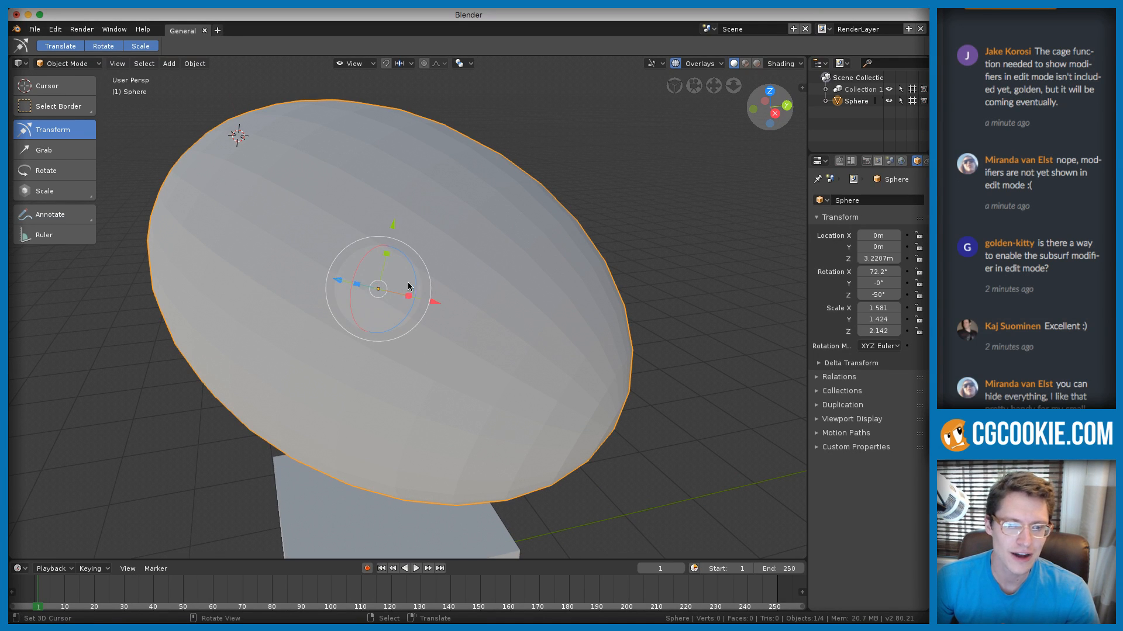
scroll(409, 286, "down", 2)
middle_click_drag(446, 240, 434, 241)
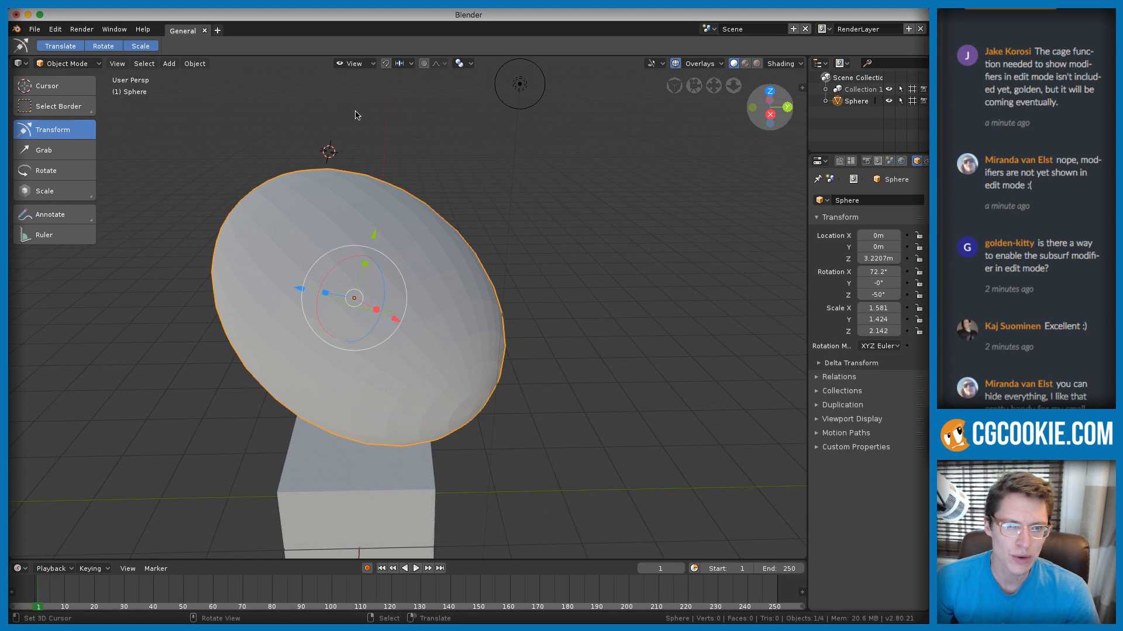
left_click(356, 64)
left_click(339, 148)
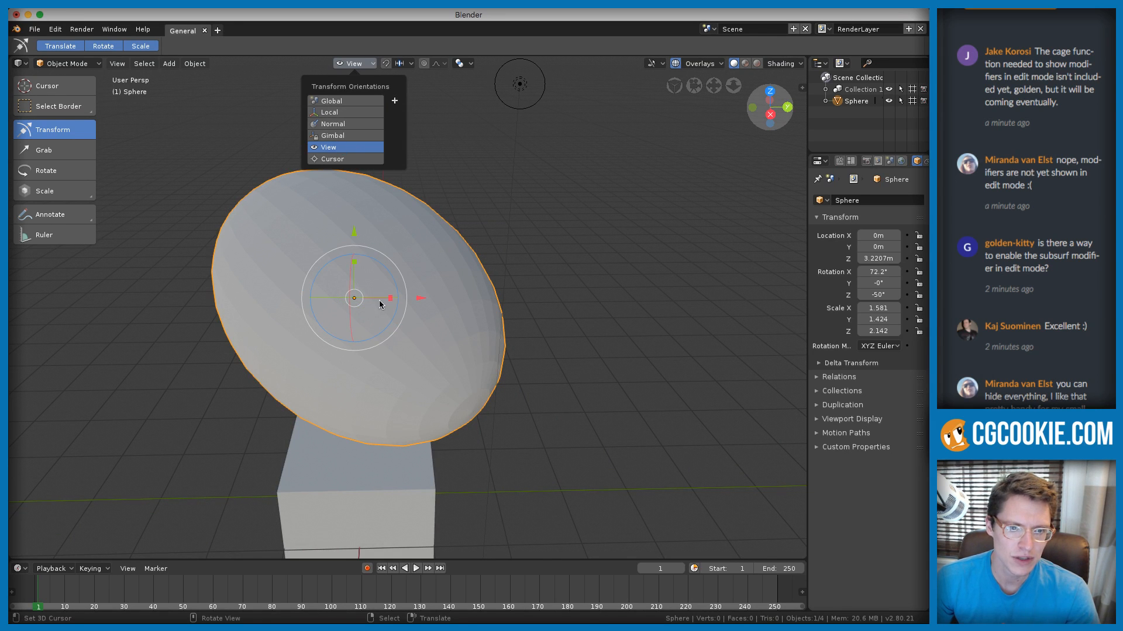
middle_click_drag(468, 185, 403, 187)
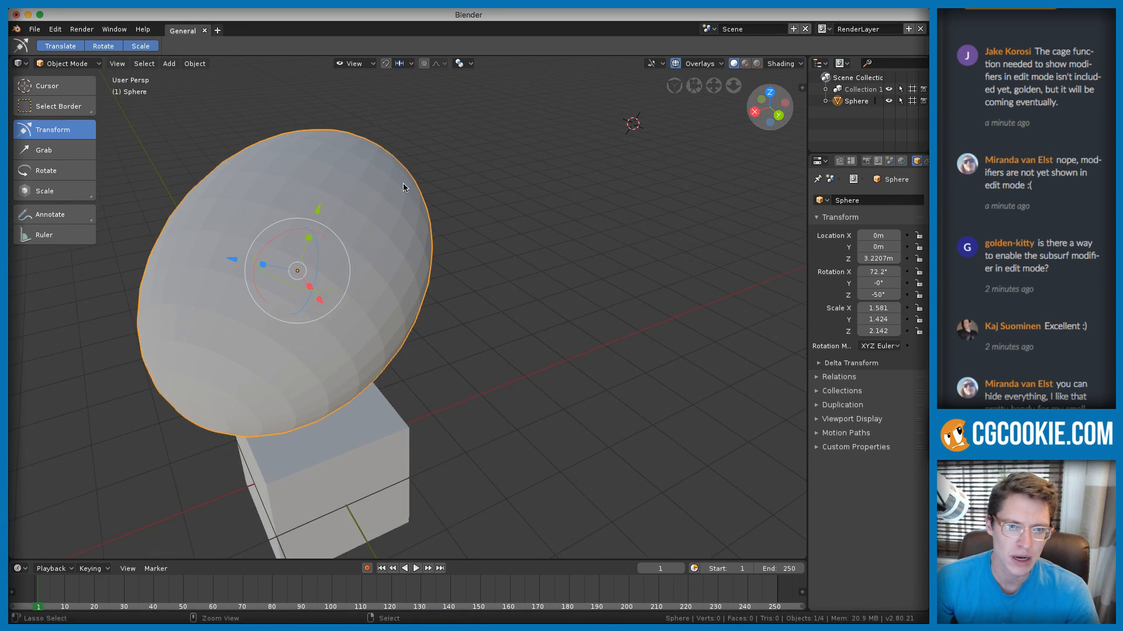
left_click(362, 64)
left_click(337, 147)
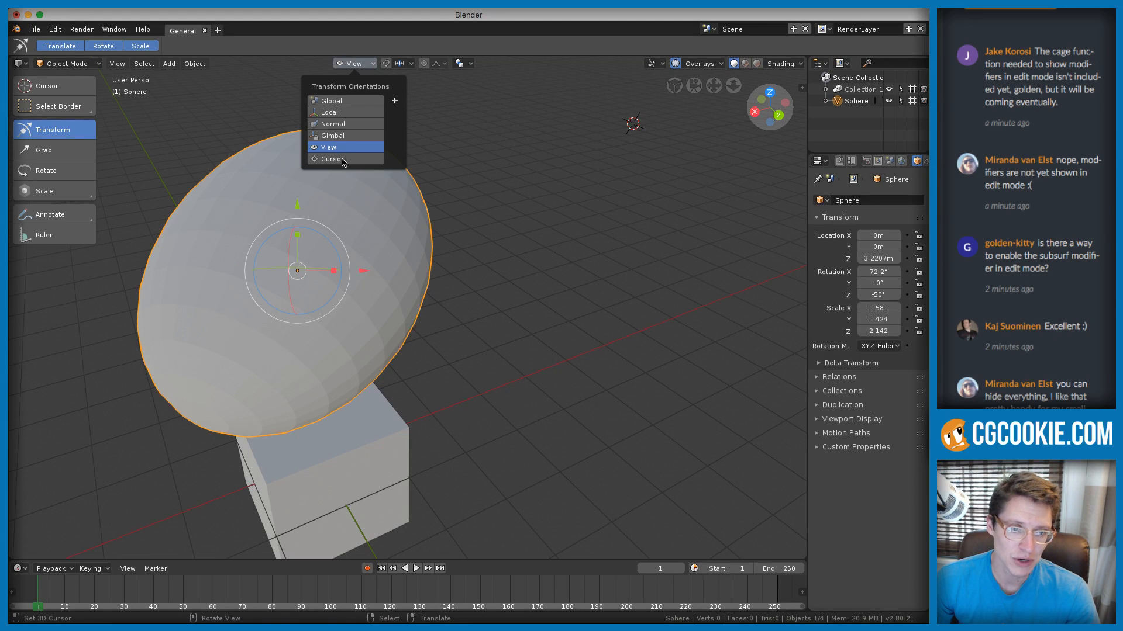
mouse_move(359, 247)
middle_mouse_down()
mouse_move(356, 217)
mouse_move(353, 255)
middle_mouse_up()
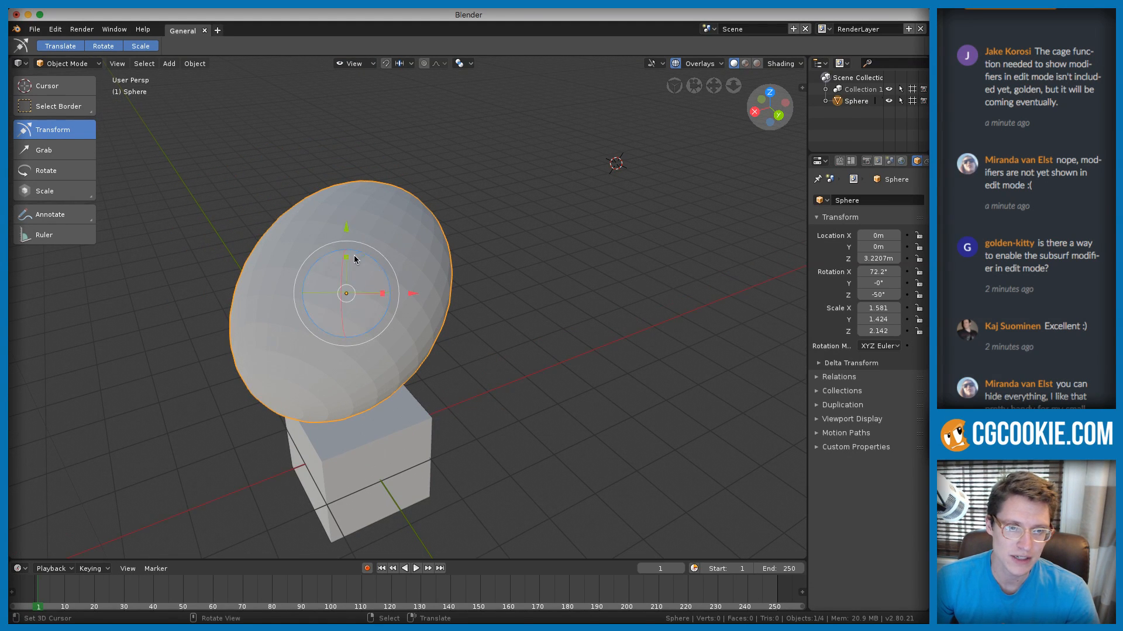
middle_click_drag(445, 244, 491, 233)
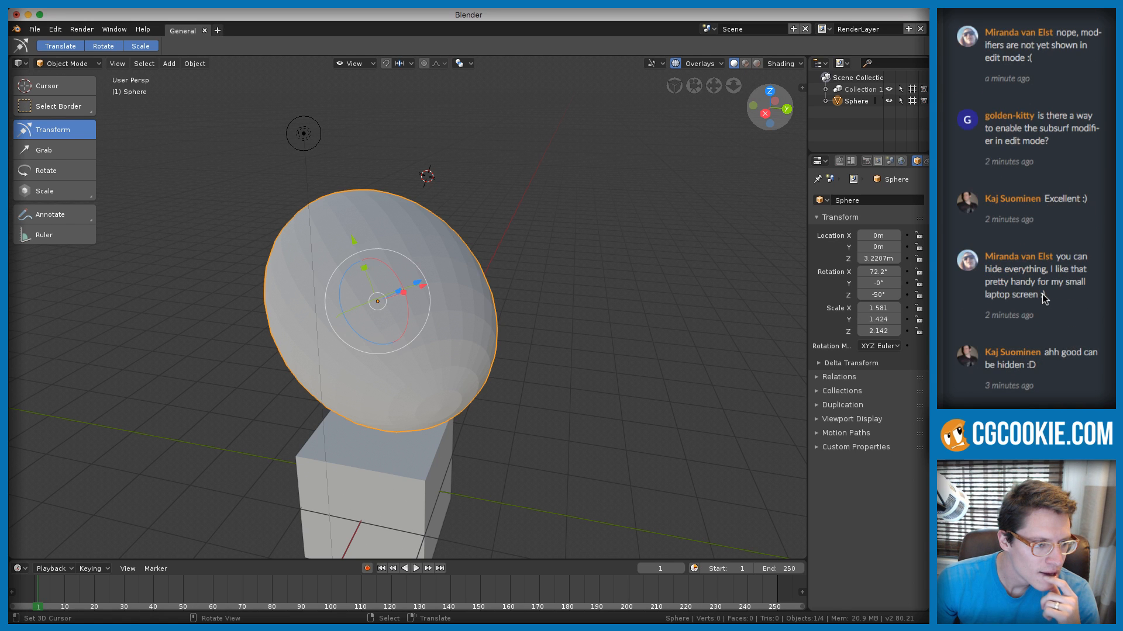
scroll(1042, 294, "up", 4)
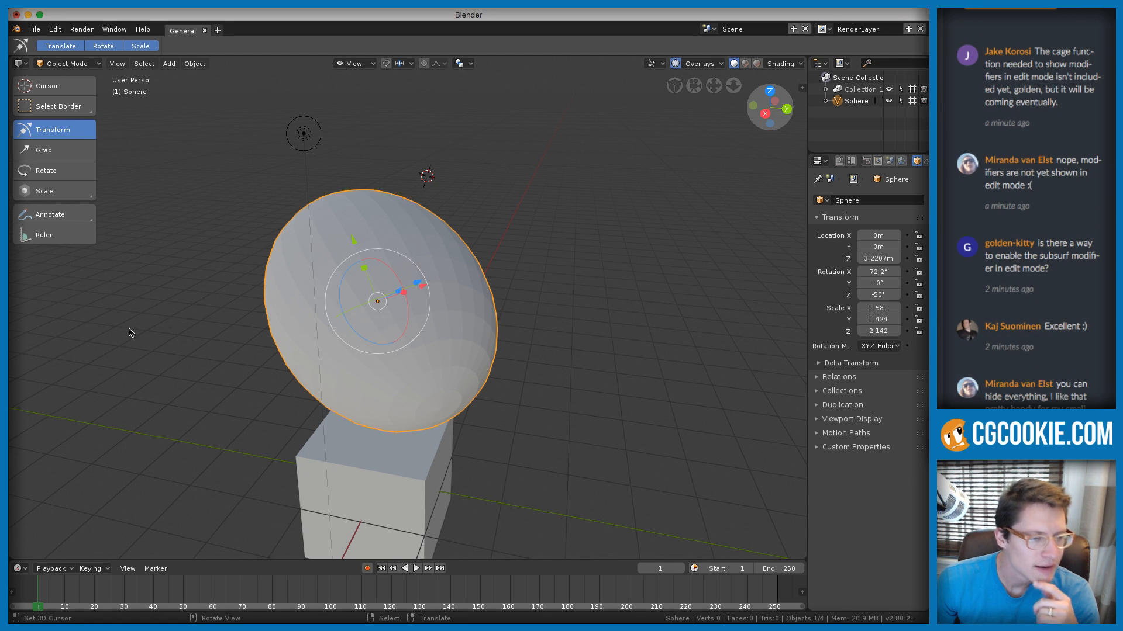
left_click(471, 207)
middle_click_drag(471, 206, 518, 213)
mouse_move(517, 213)
middle_mouse_down("shift")
mouse_move(542, 200)
mouse_move(514, 210)
middle_mouse_up("shift")
middle_click_drag(514, 210, 464, 212, "ctrl")
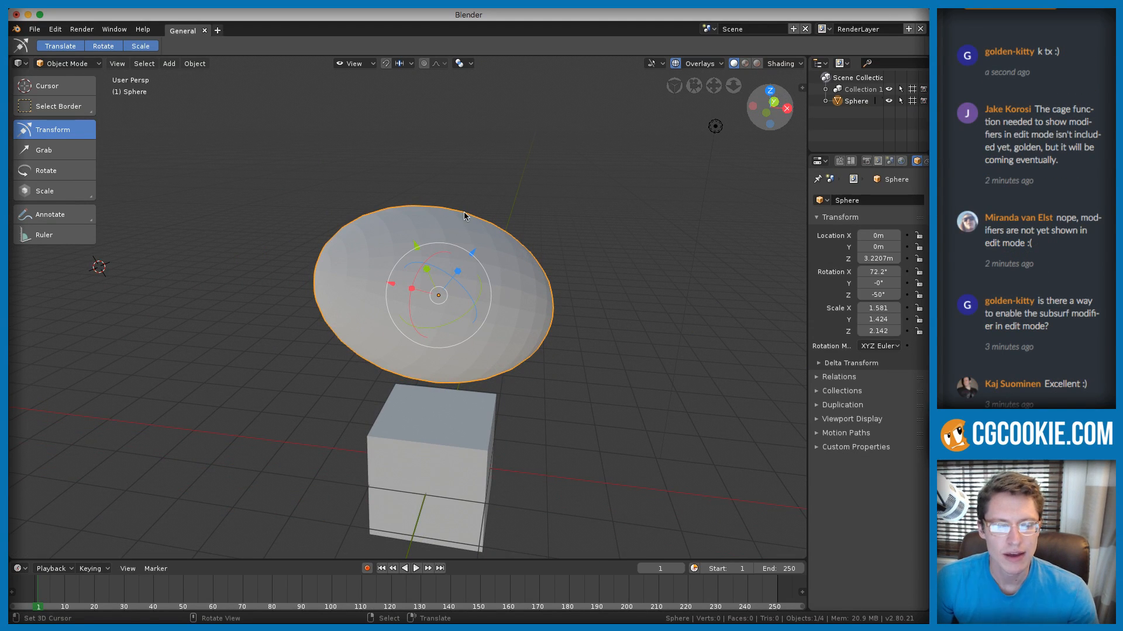
middle_click_drag(487, 269, 458, 261)
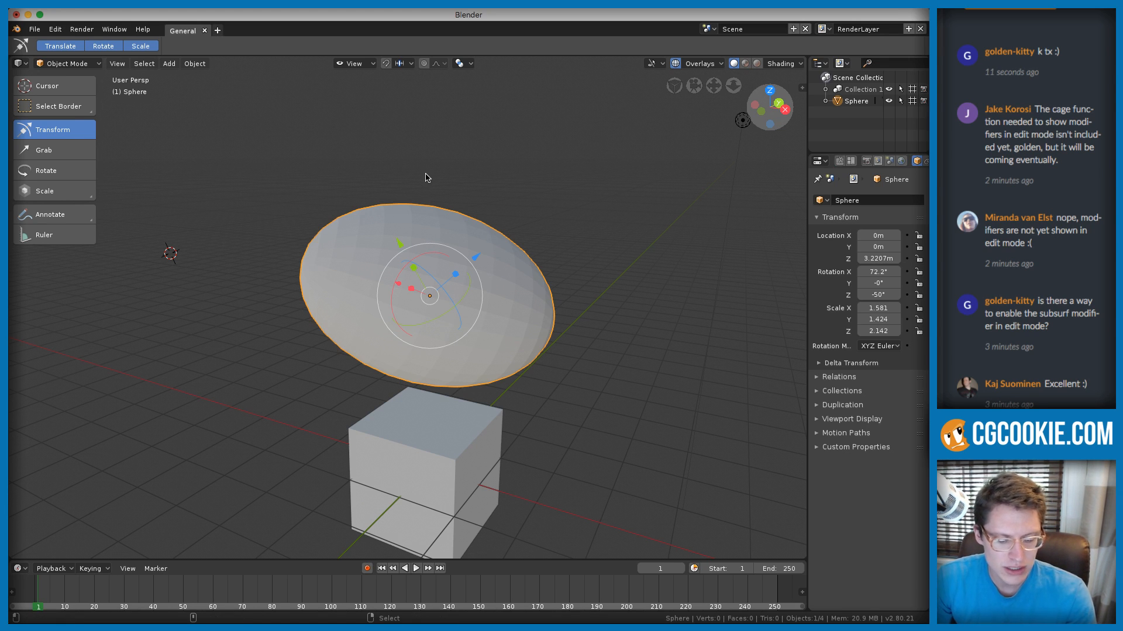
Clear the sphere's rotation, scale and location to reset all of its transforms
key("alt+r")
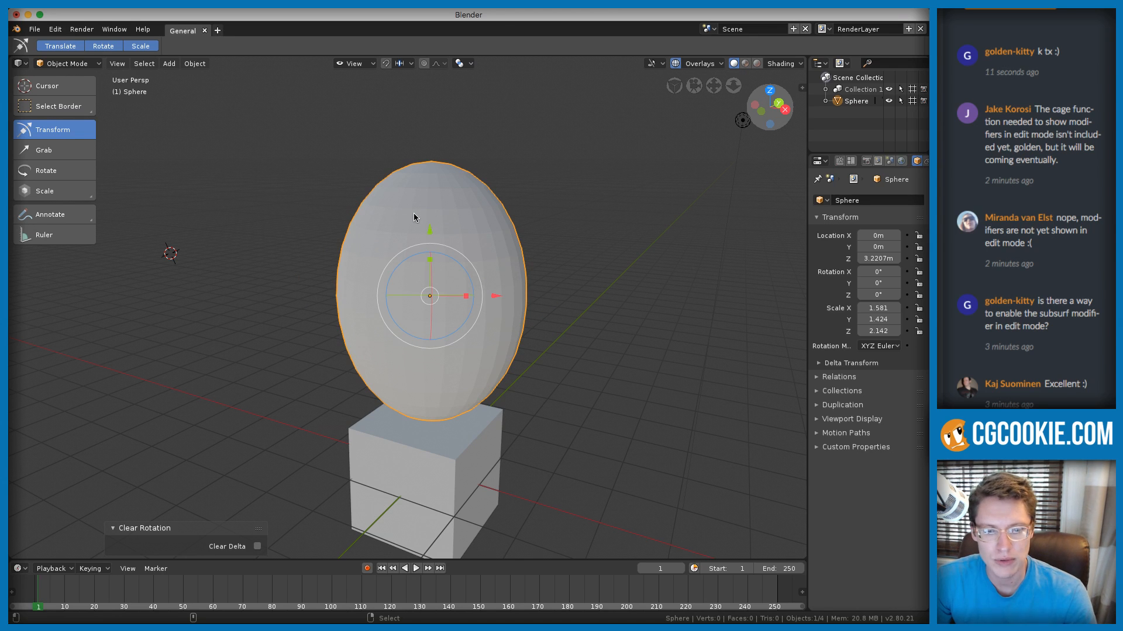
key("alt+s")
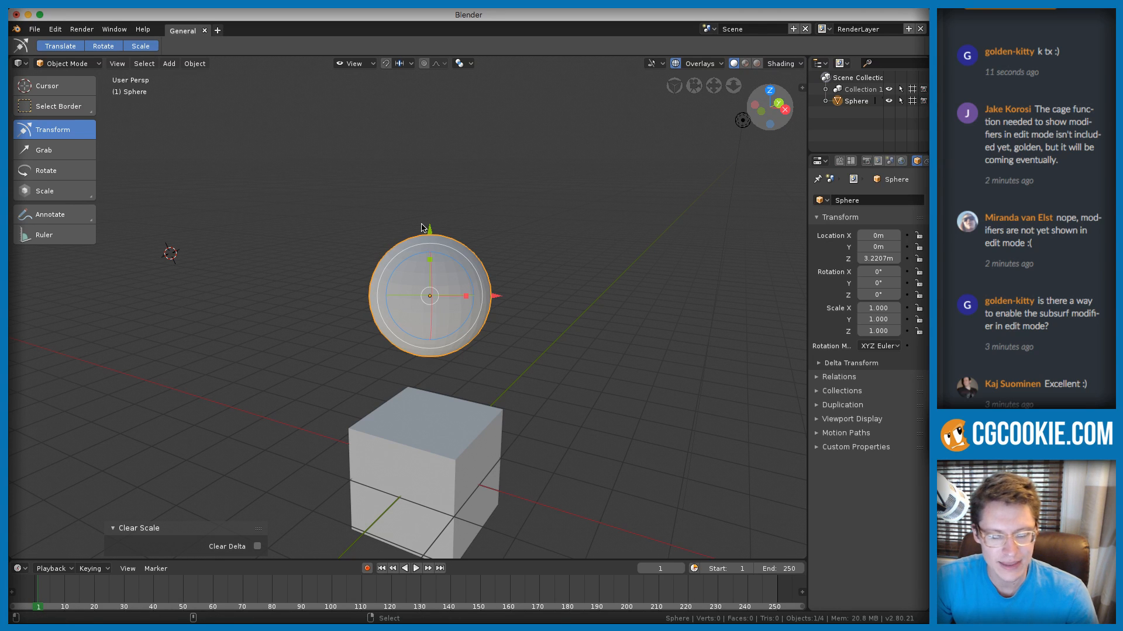
key("alt+g")
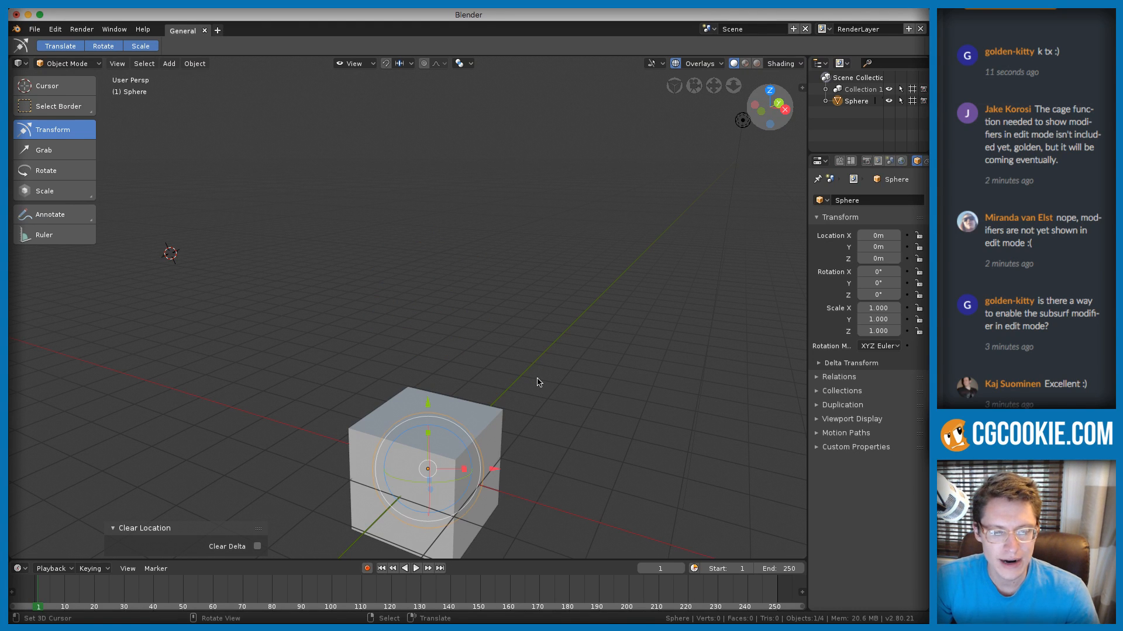
middle_click_drag(538, 382, 500, 335)
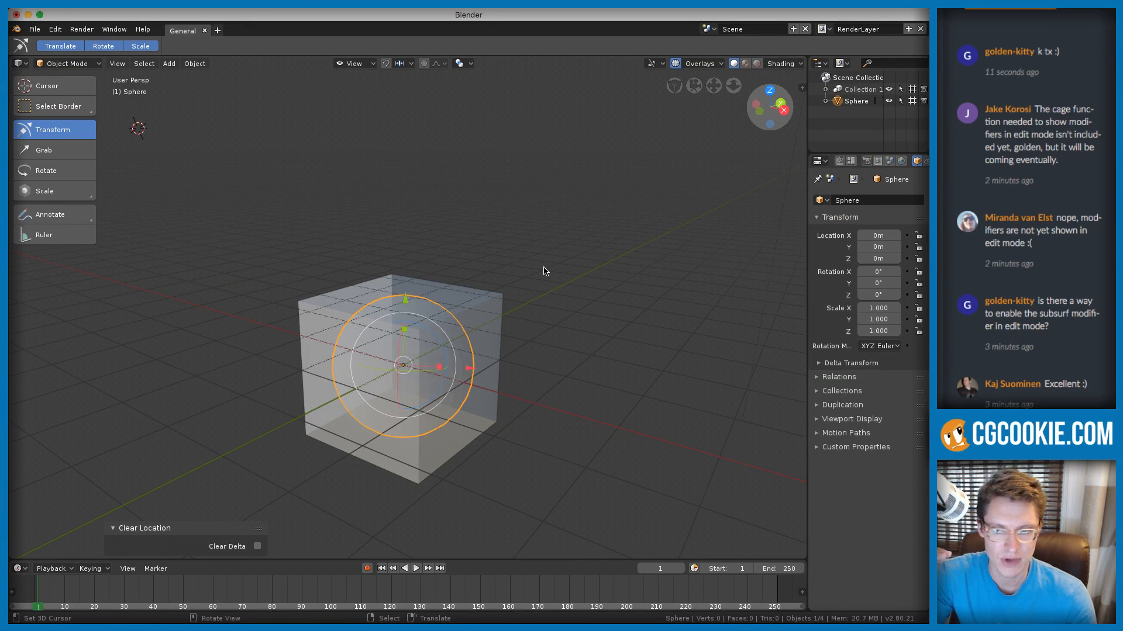
Toggle the 3D view's properties sidebar and leave it open to show the sphere's transform values
key("n")
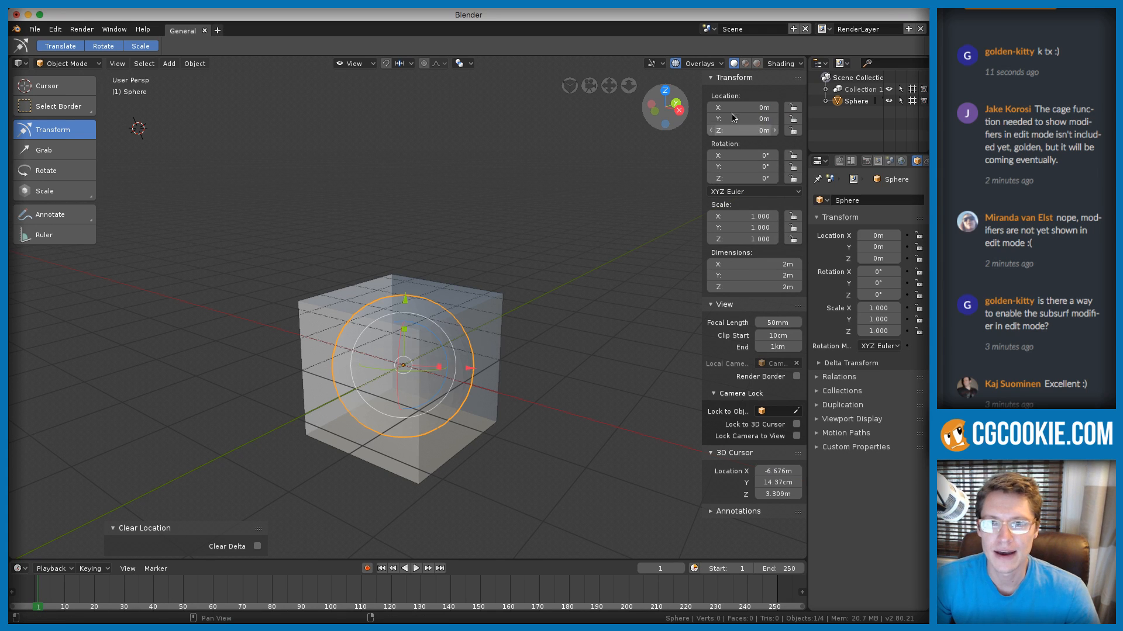
key("n")
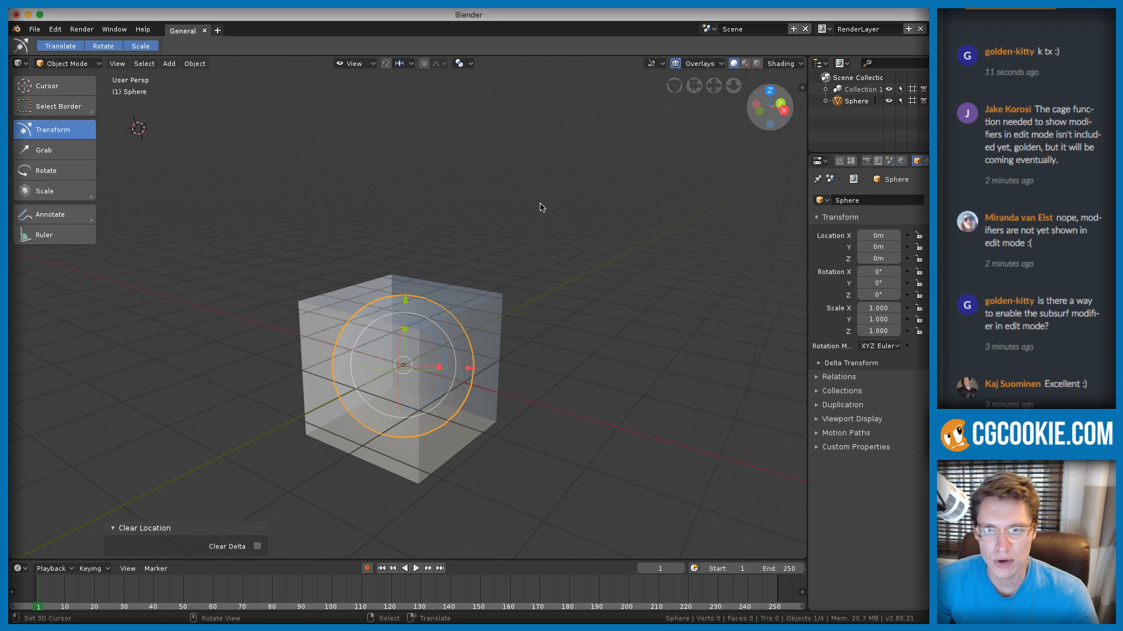
left_click(802, 88)
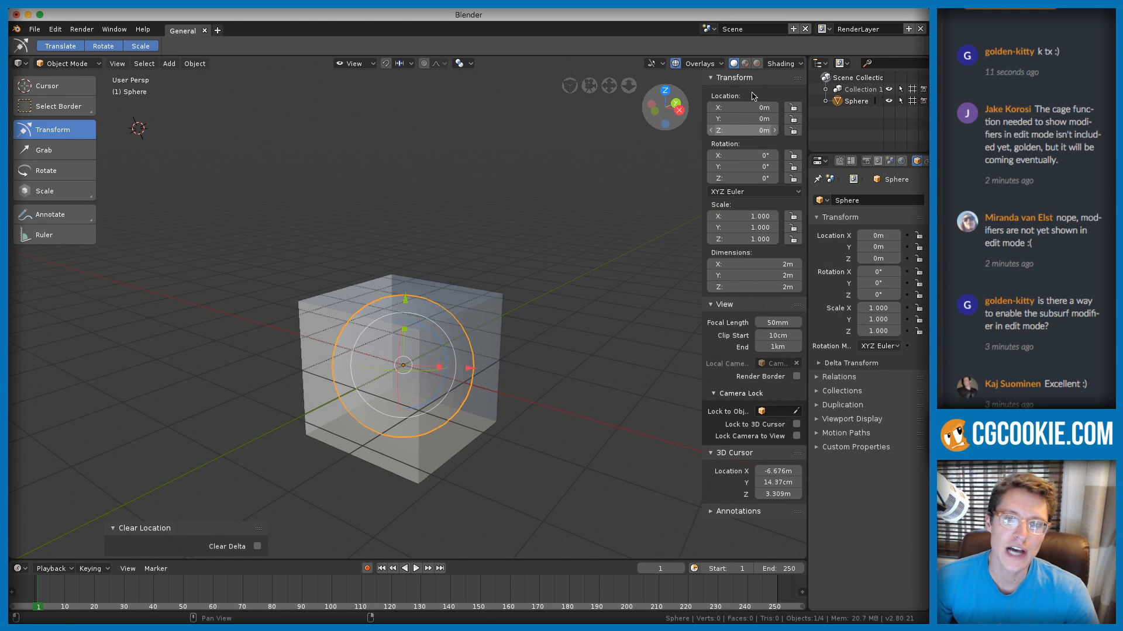
Set the transform orientation to Global and move the sphere up about 2.71 m along the Z axis
left_click(347, 63)
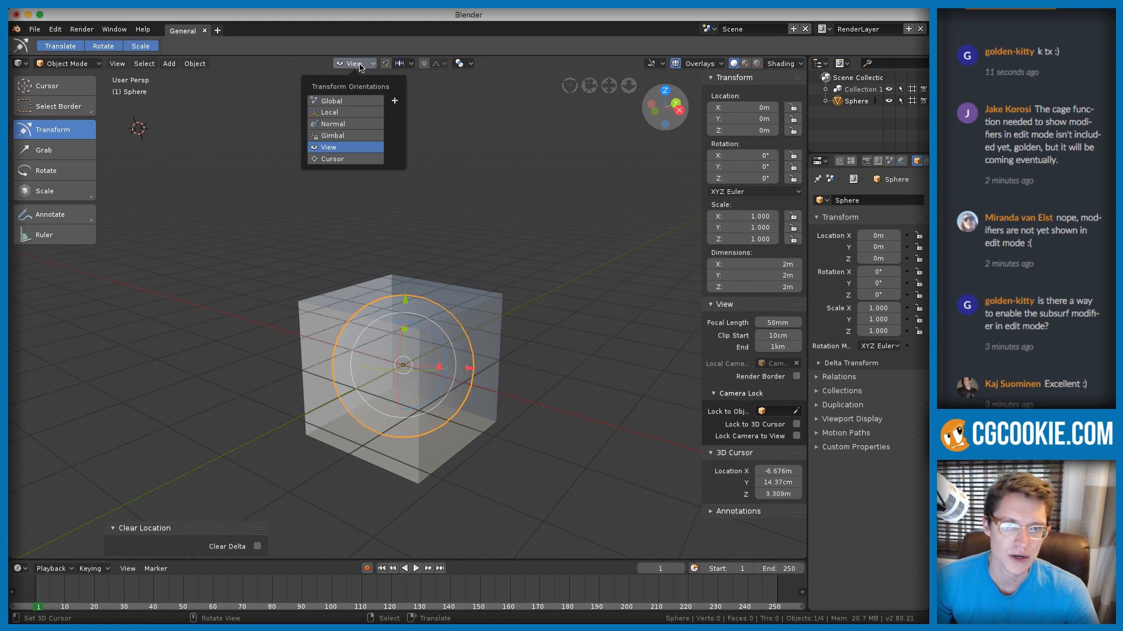
left_click(337, 101)
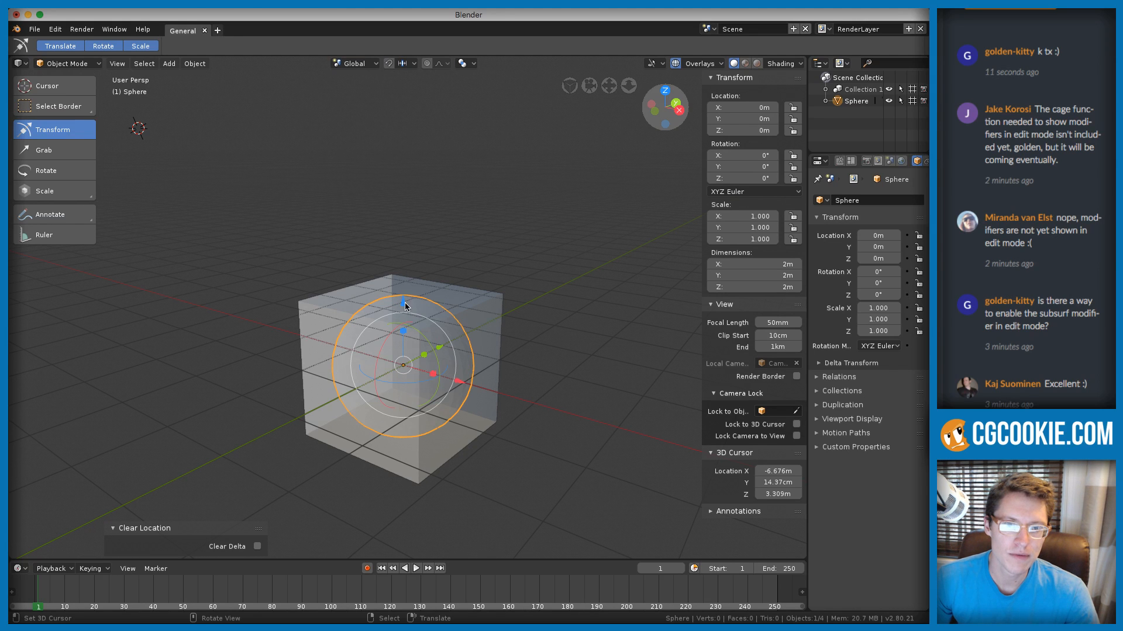
left_click_drag(404, 302, 431, 189)
middle_click_drag(430, 189, 429, 194, "shift")
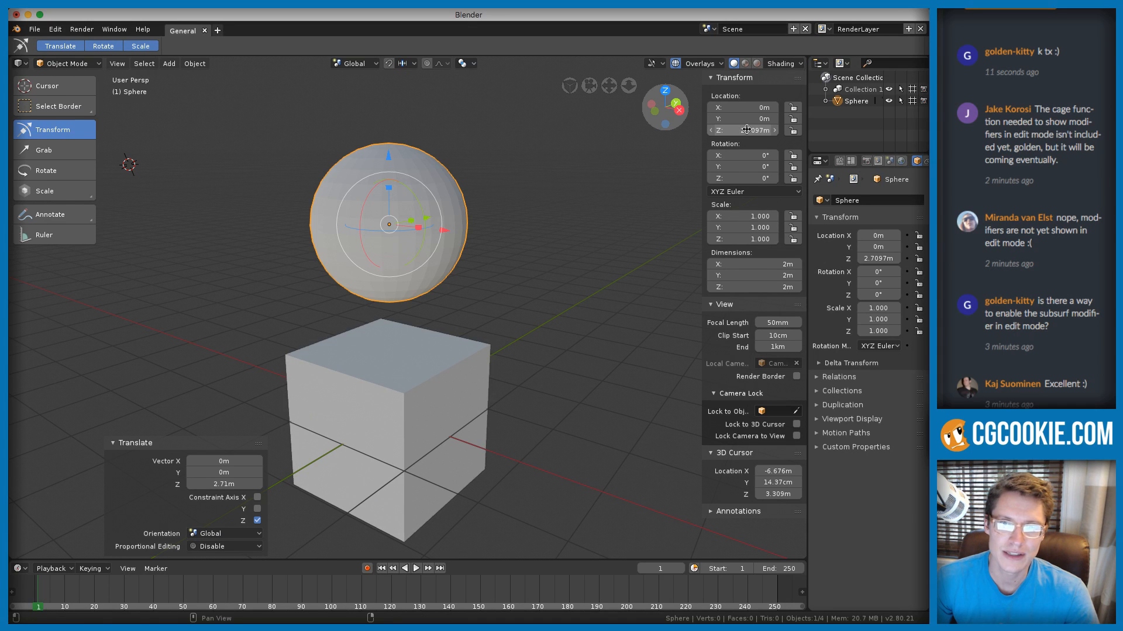
Move the sphere exactly -4 m along the global X axis
middle_click_drag(526, 163, 504, 193)
type("gx")
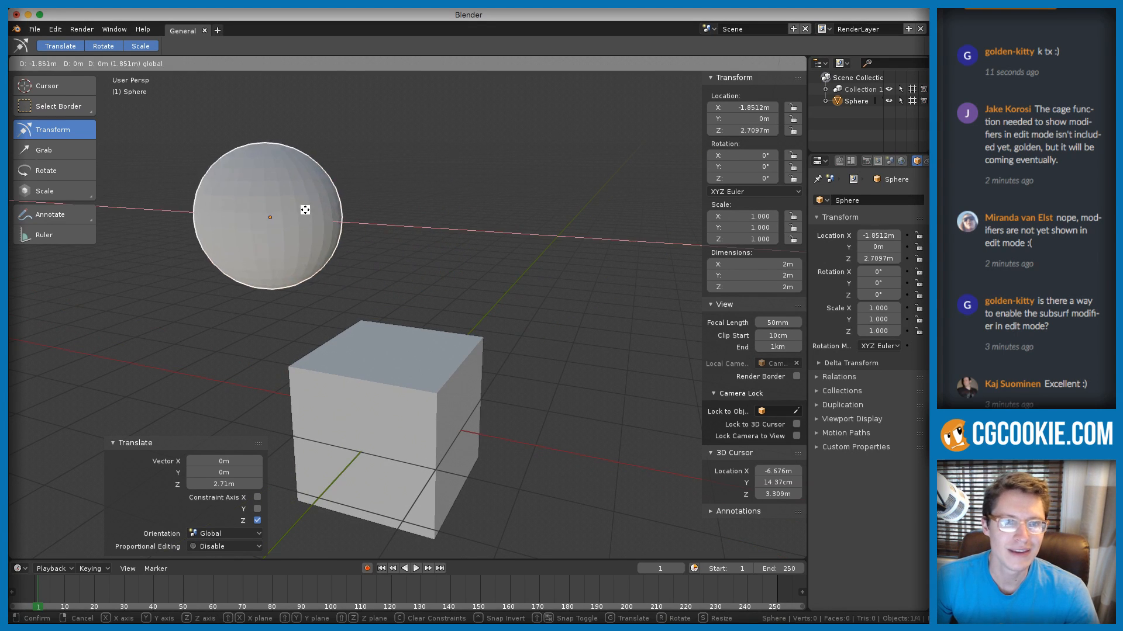
type("-4")
key("Return")
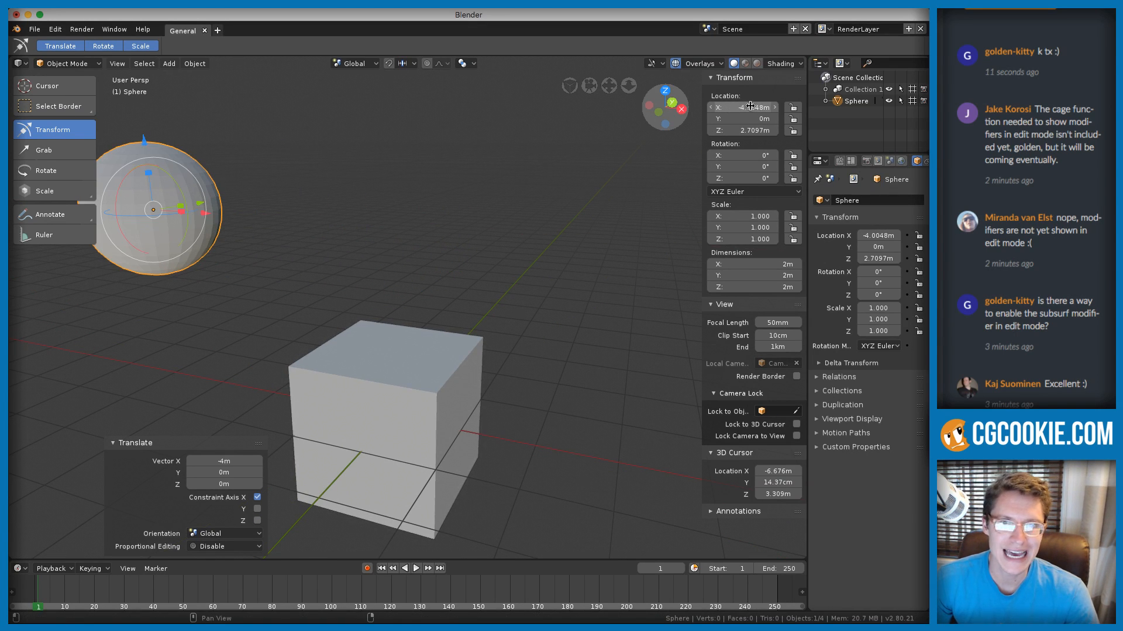
Move the sphere about 3.1 m along the global Y axis
middle_click_drag(444, 111, 320, 167)
key("g")
key("y")
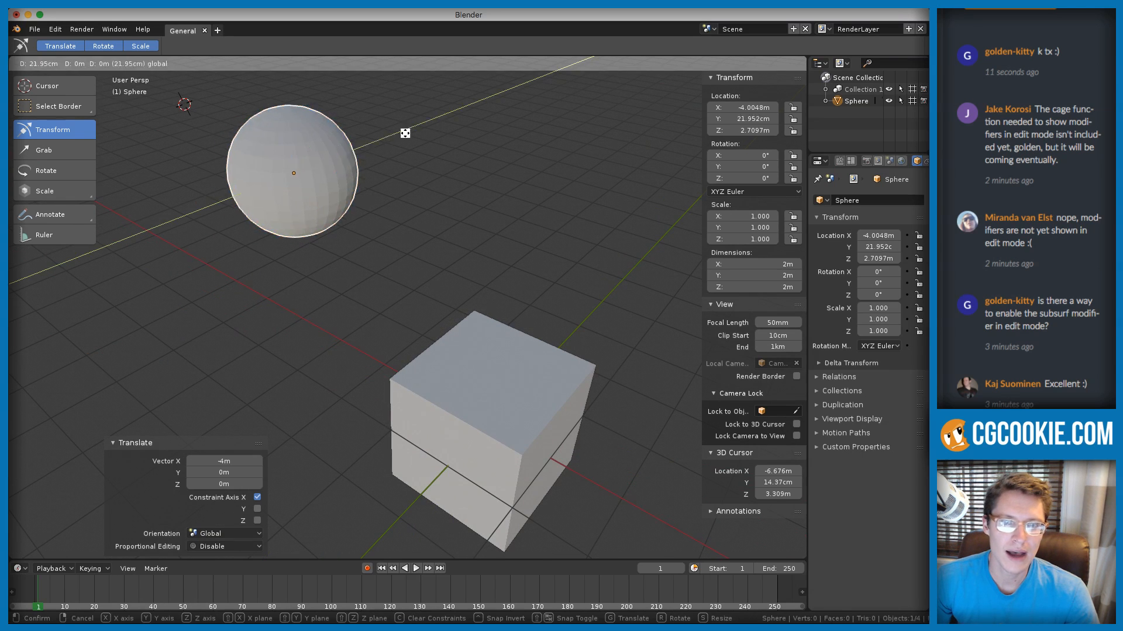
left_click(529, 127)
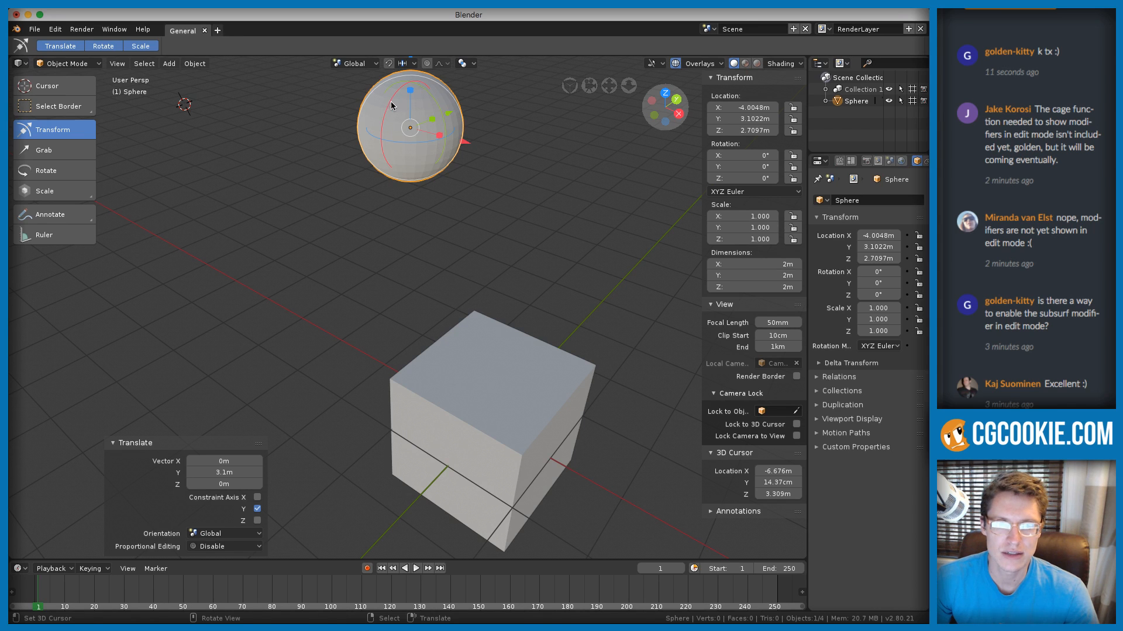
Try rotating the sphere about 55.7° around the X axis with the gizmo and undo the rotation
left_click_drag(391, 105, 384, 121)
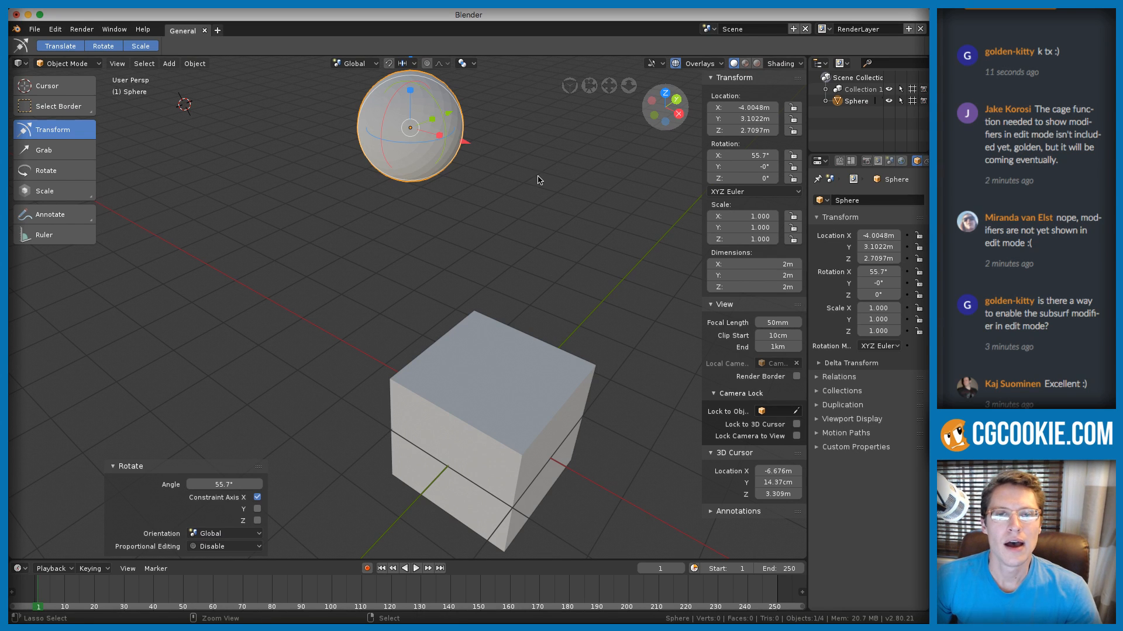
key("ctrl+z")
scroll(564, 219, "down", 3)
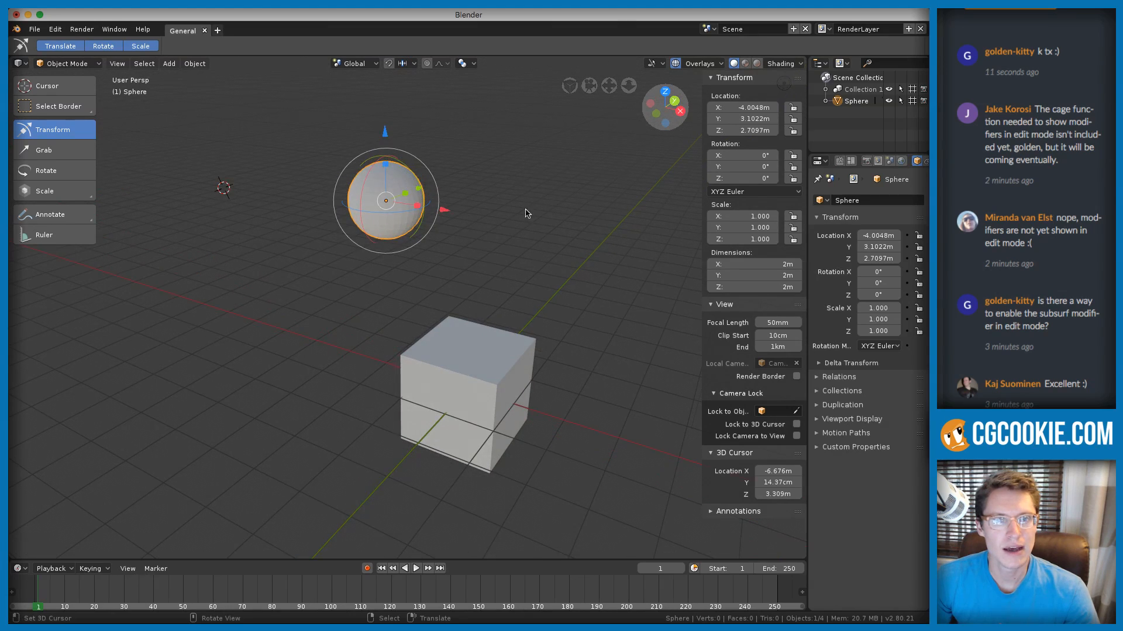
middle_click_drag(555, 232, 383, 175)
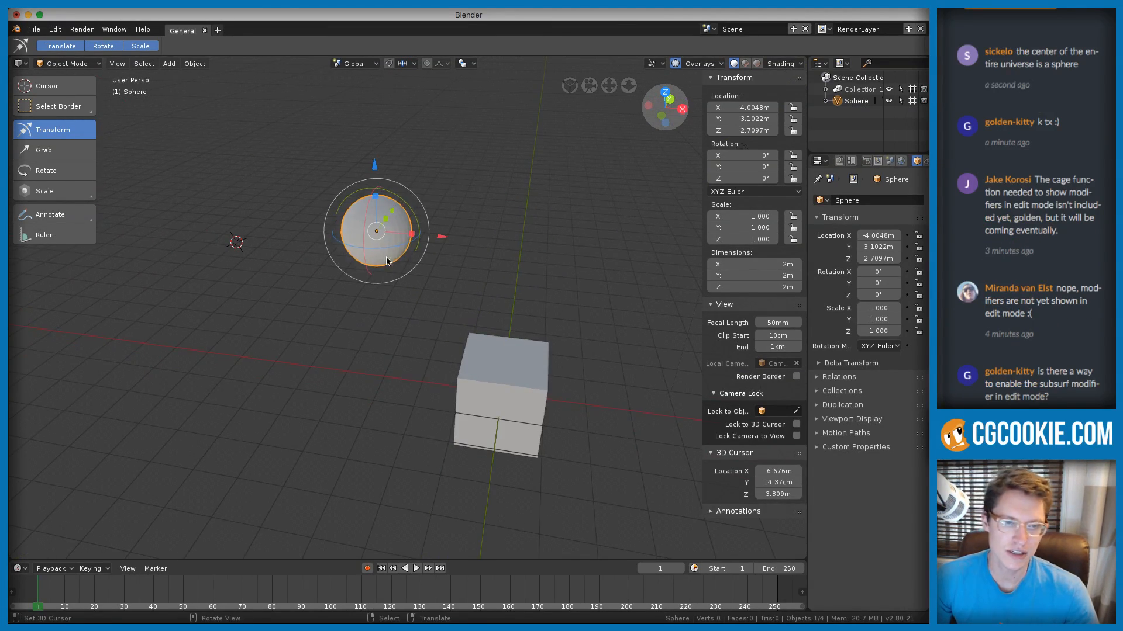
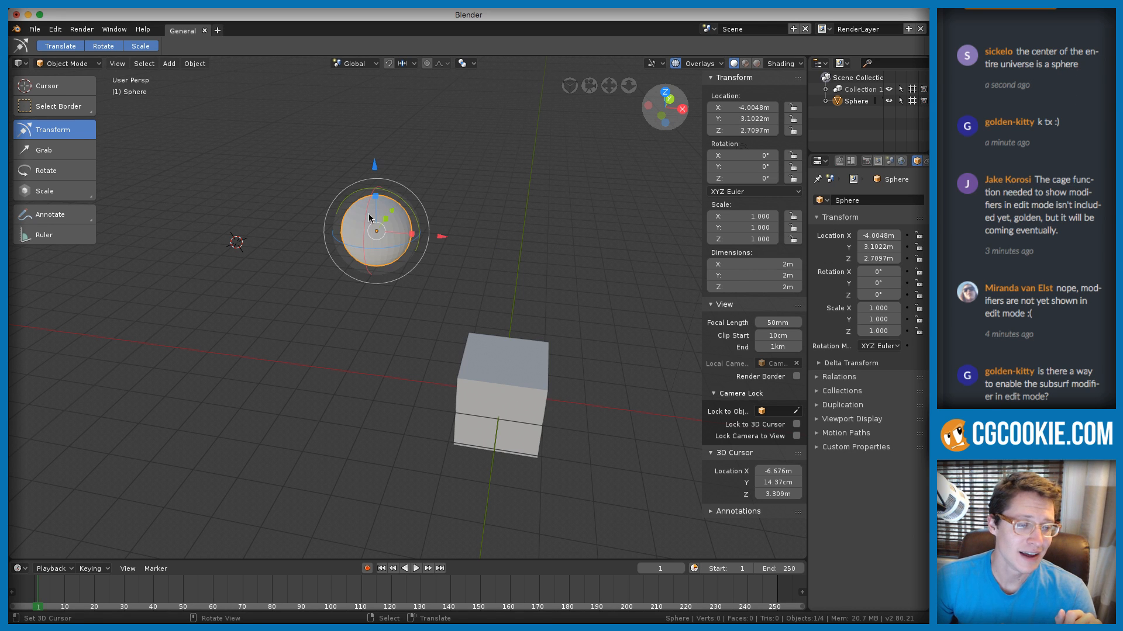
Highlight the chat question about enabling the subsurf modifier in edit mode and return to the 3D viewport
middle_click_drag(359, 218, 349, 226)
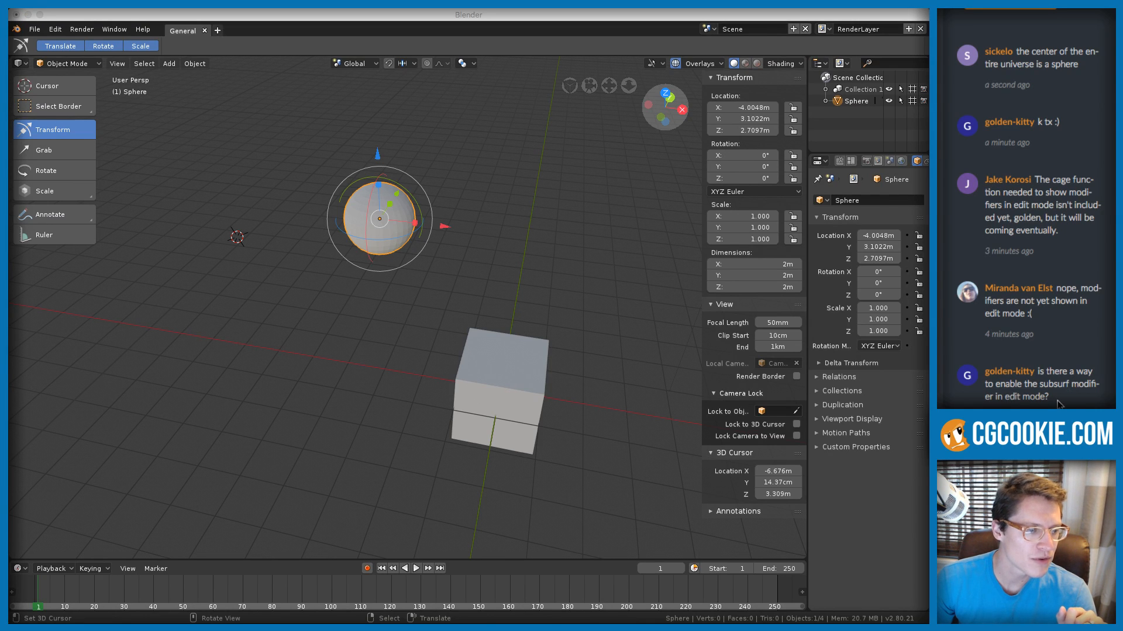
left_click_drag(1054, 404, 1038, 371)
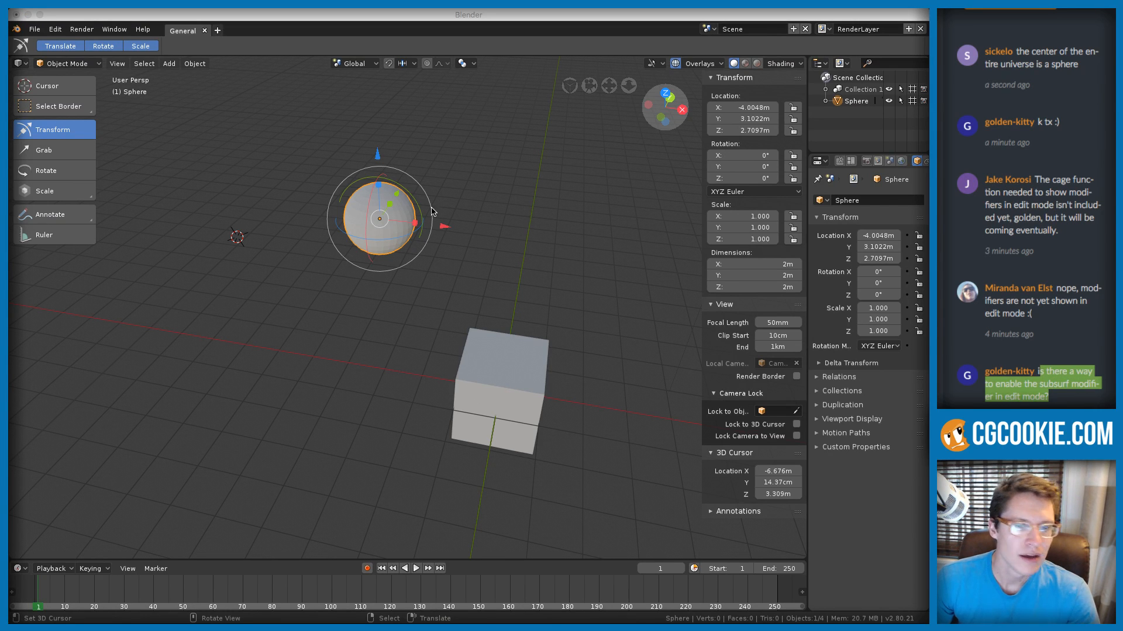
left_click(505, 276)
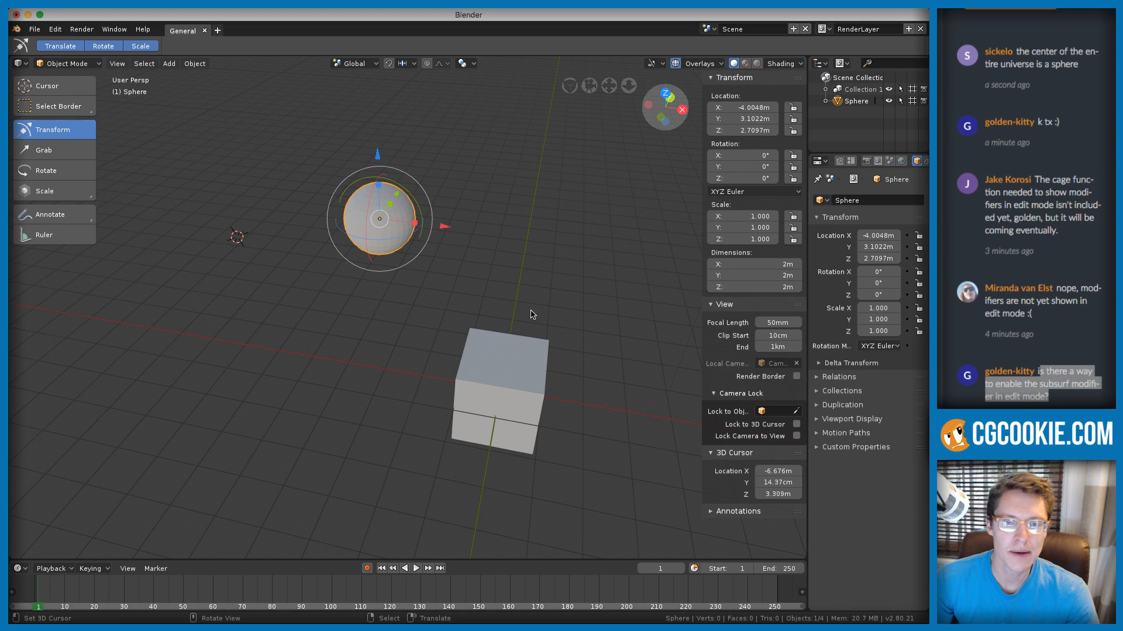
Place the 3D cursor on the cube's top face and select the cube
middle_click_drag(530, 309, 472, 309, "shift")
left_click(476, 287)
middle_click_drag(489, 267, 451, 238)
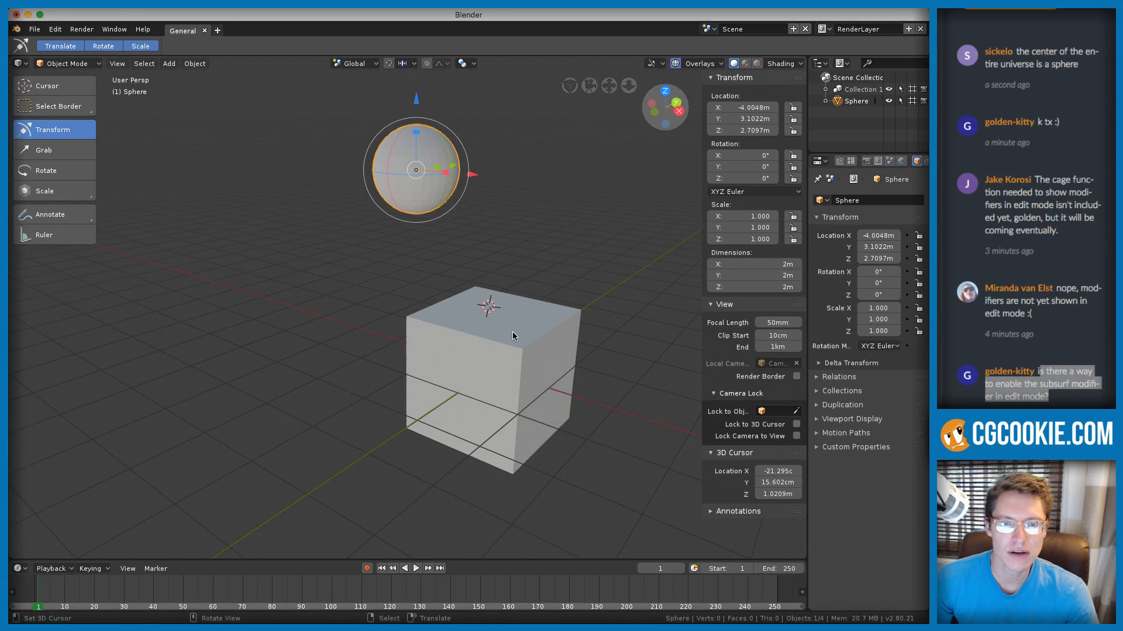
right_click(436, 268)
middle_click_drag(512, 332, 420, 255, "shift")
middle_click_drag(419, 251, 409, 266, "ctrl")
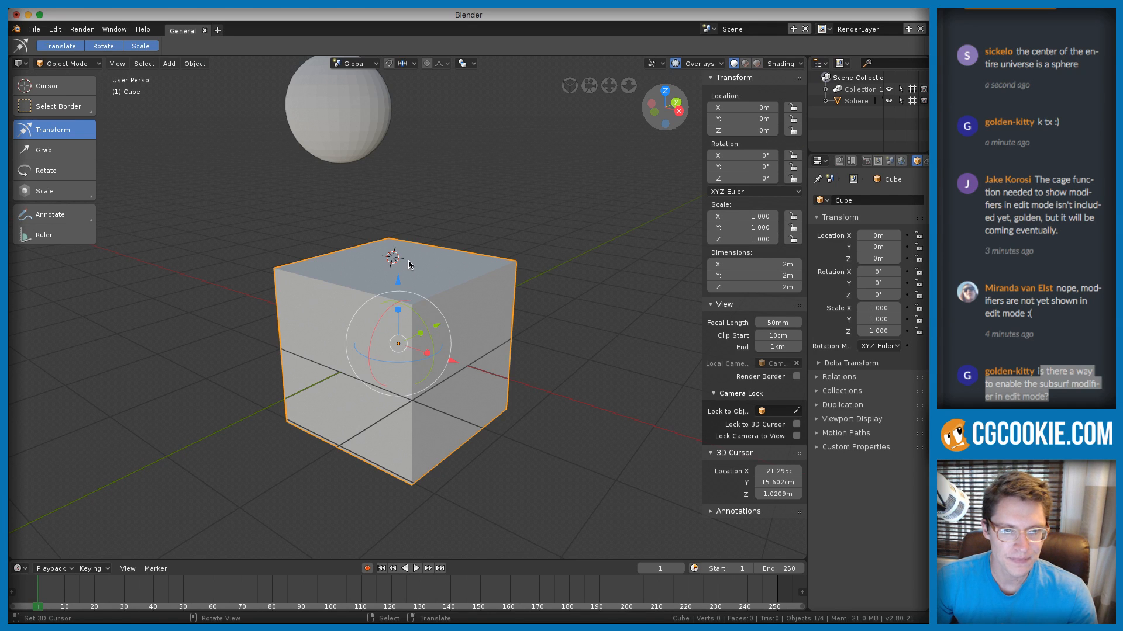
Enter Edit Mode on the cube and switch between edge, face and vertex selection modes, finishing with face selection
key("Tab")
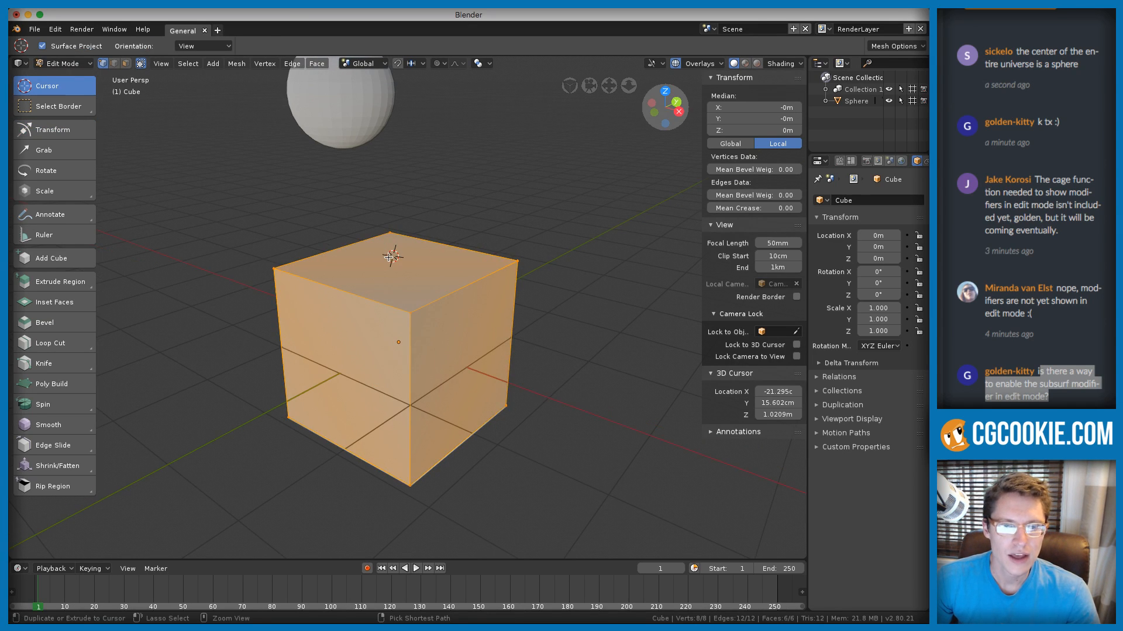
middle_click_drag(388, 252, 441, 249, "ctrl")
key("ctrl+2")
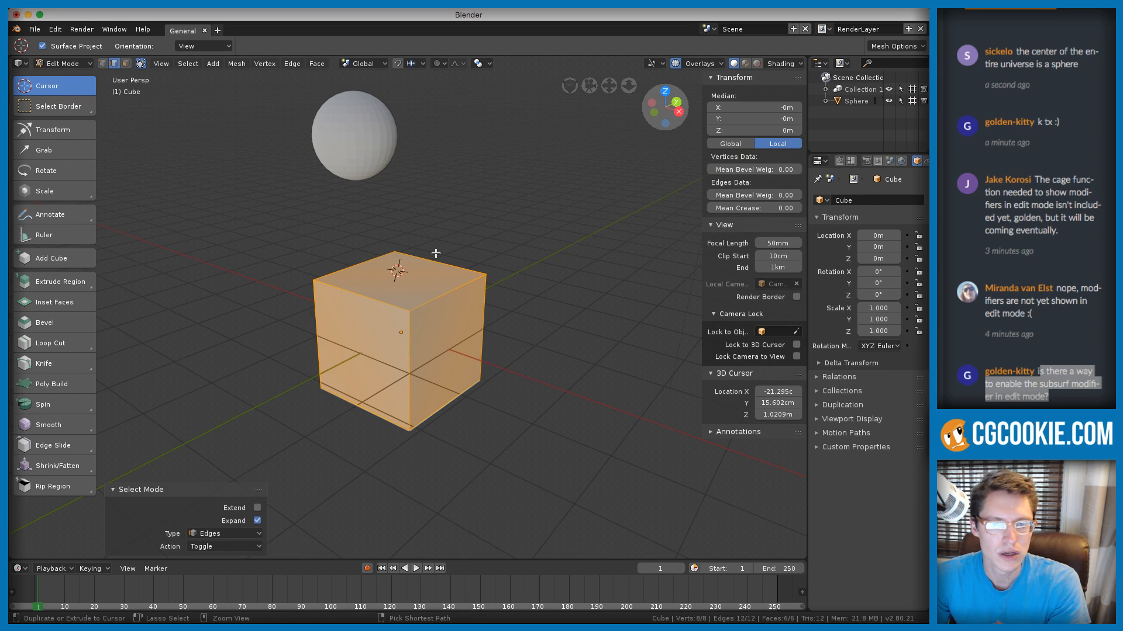
key("ctrl+3")
key("ctrl+1")
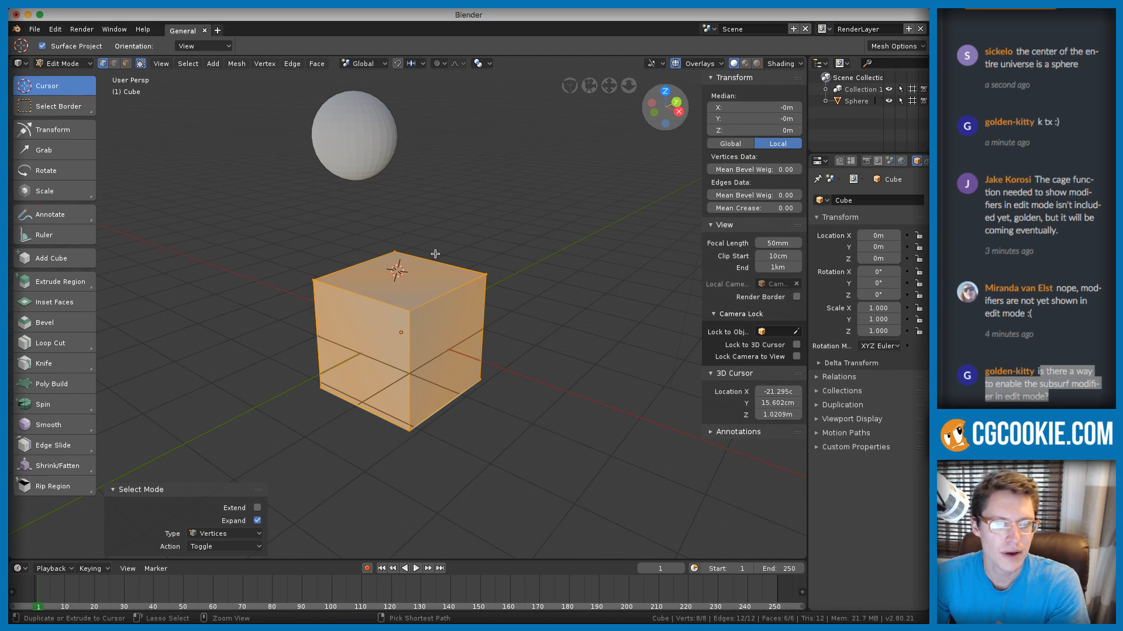
key("ctrl+2")
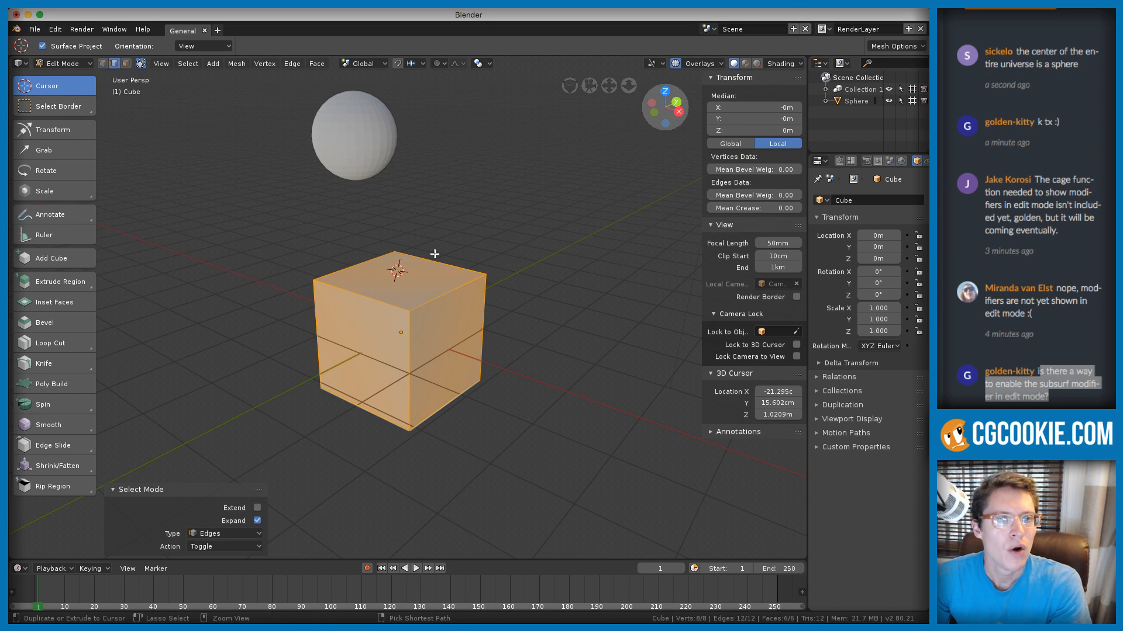
key("1")
key("2")
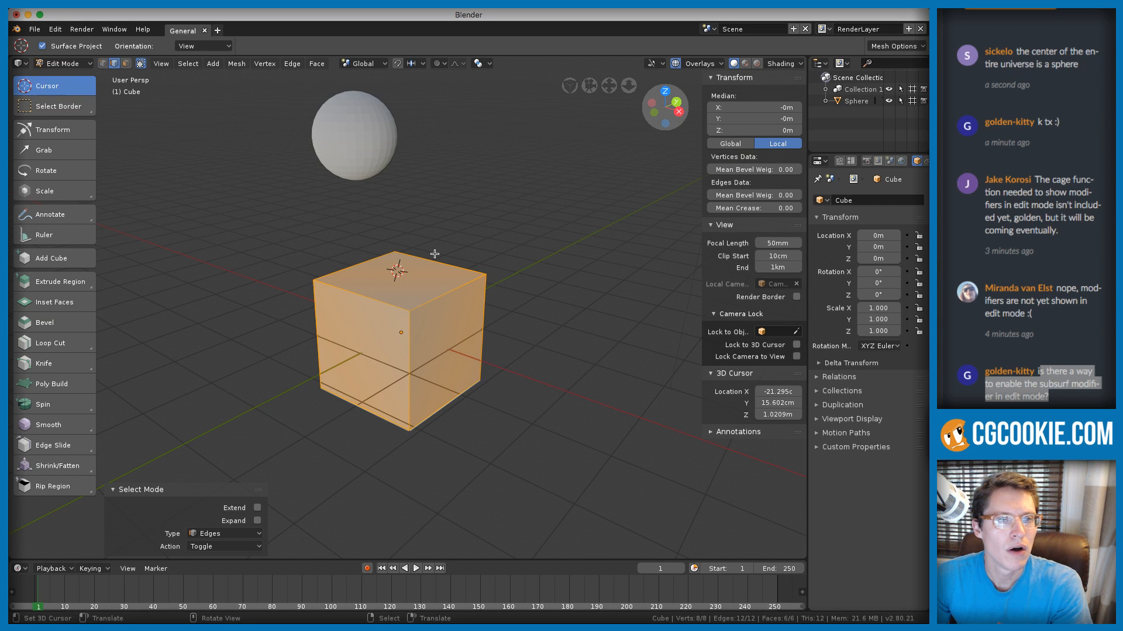
key("3")
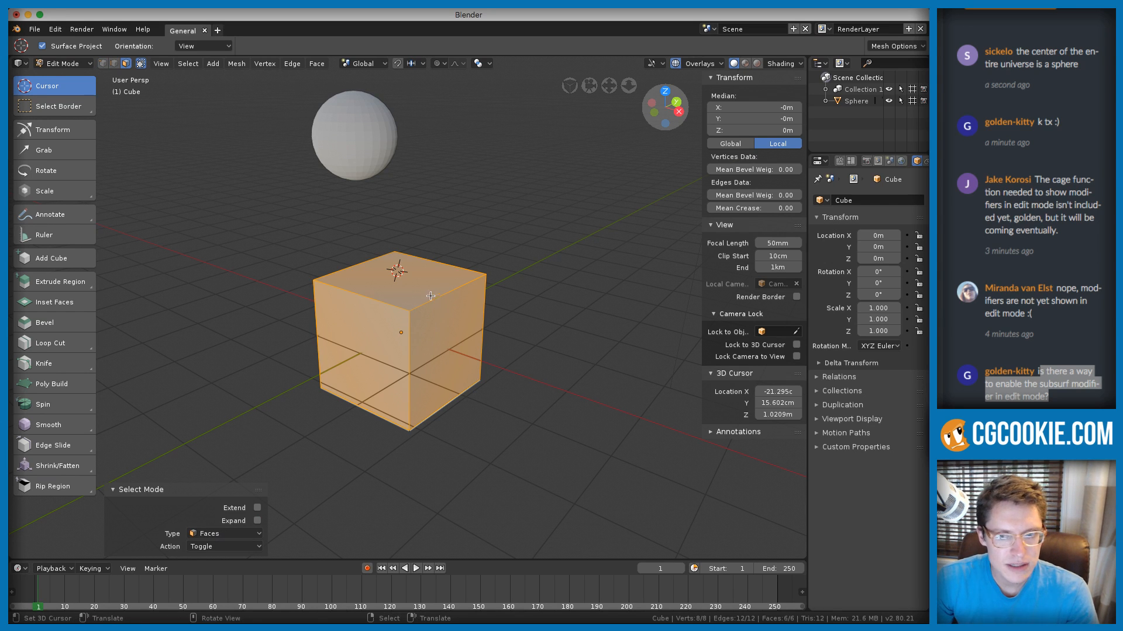
middle_click_drag(430, 296, 415, 302, "ctrl")
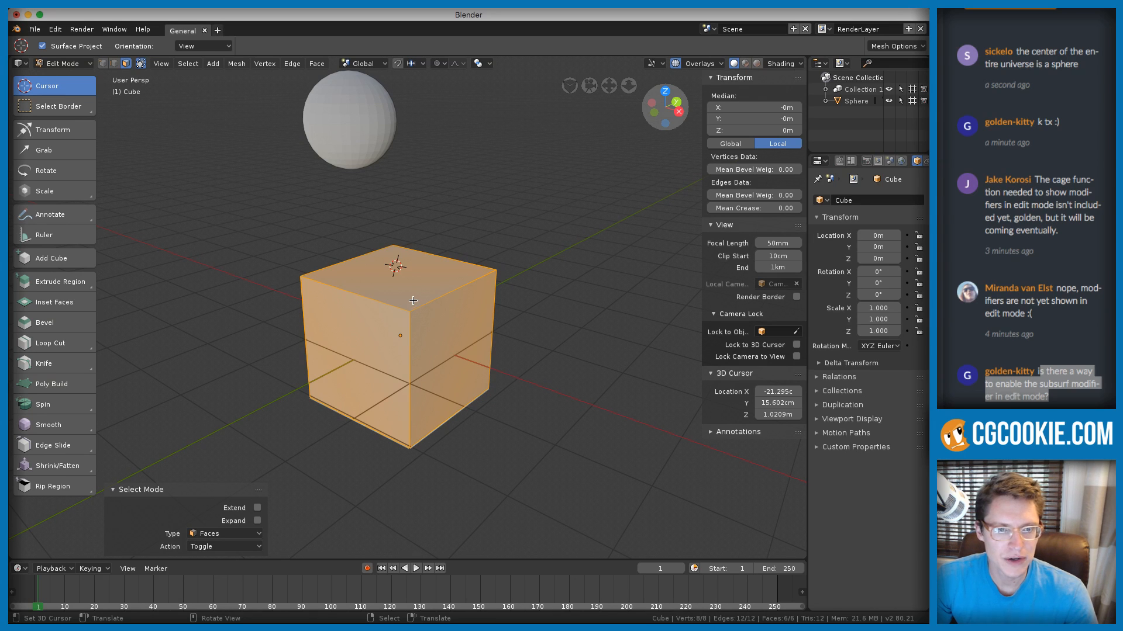
key("ctrl")
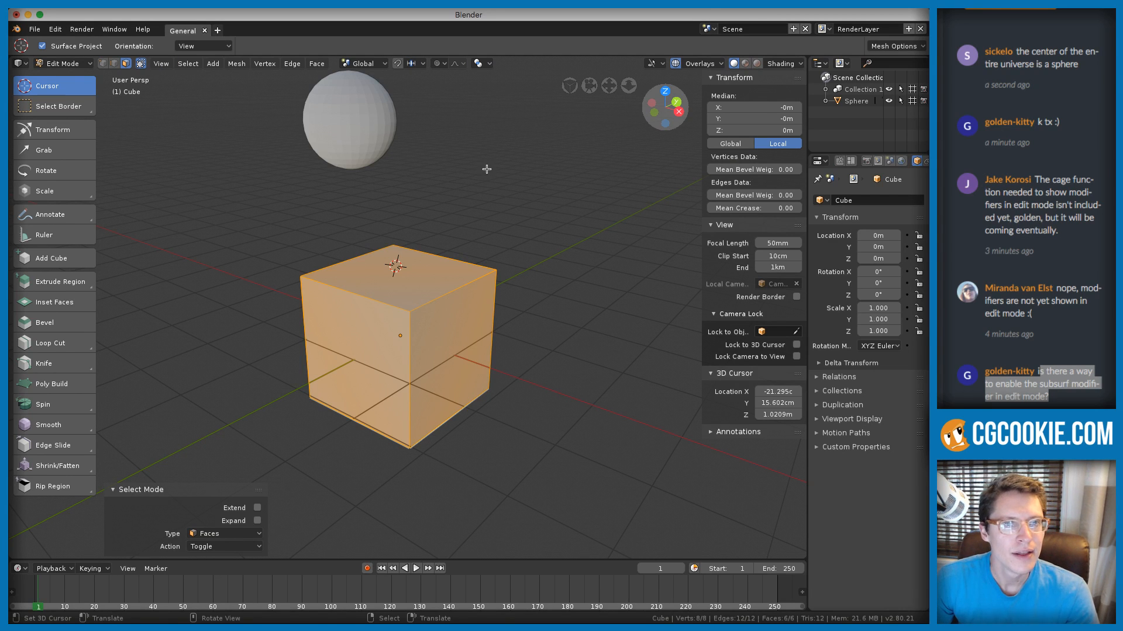
Return to Object Mode and apply subdivision to the cube at level 2, raising it to 3 and finally 4
key("Tab")
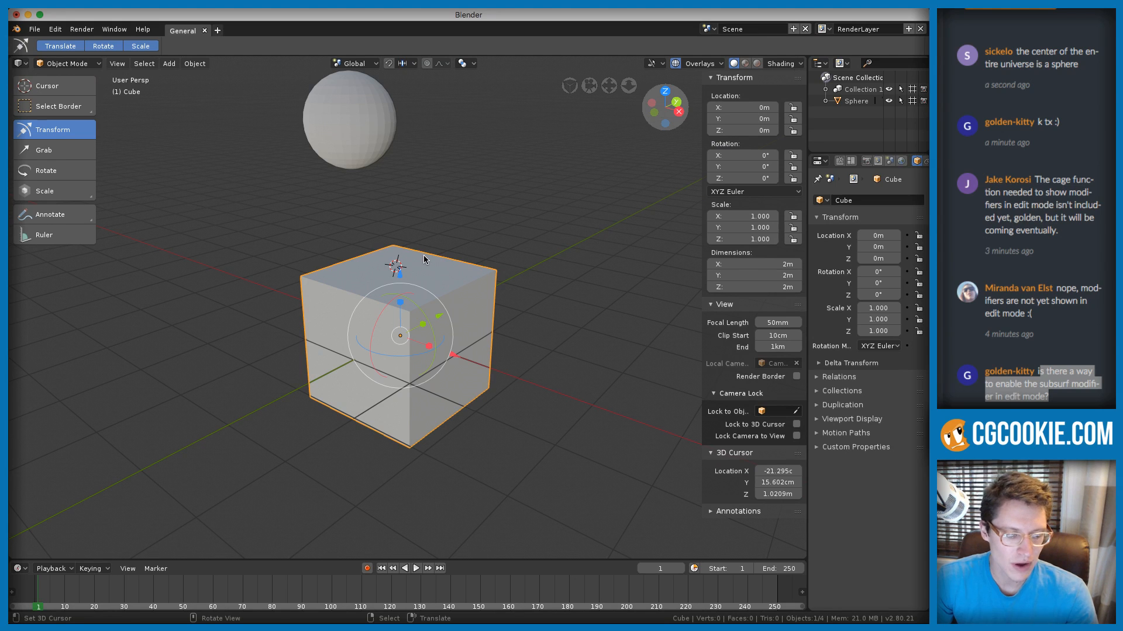
key("ctrl+2")
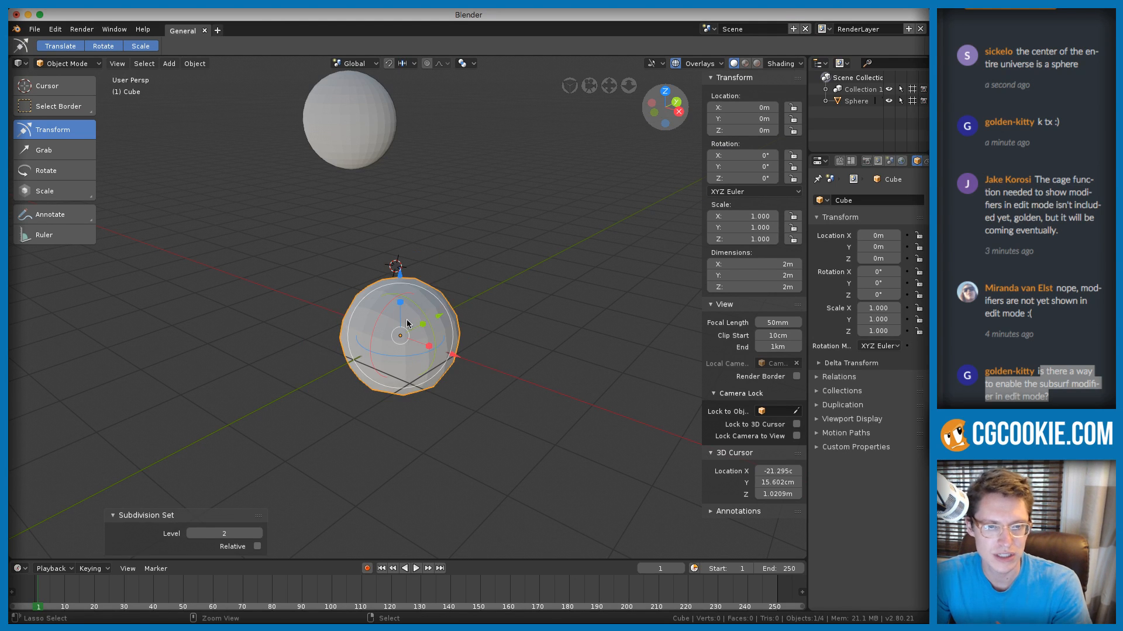
key("ctrl+3")
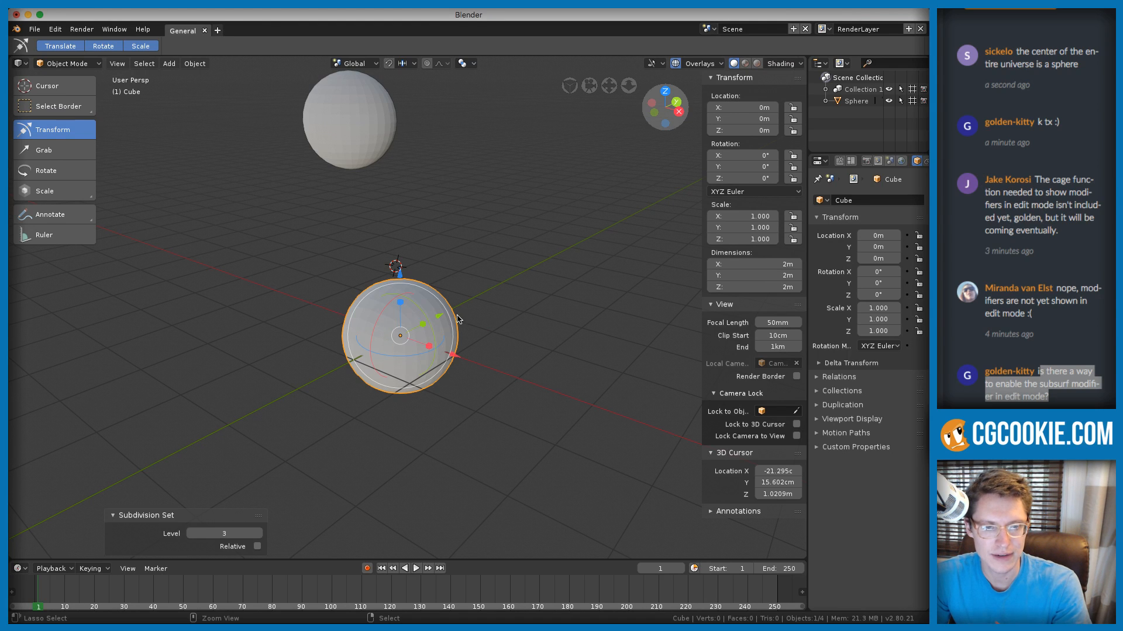
key("ctrl+4")
Show the cube's subdivision modifier settings and hide the viewport's transform sidebar
scroll(907, 165, "down", 3)
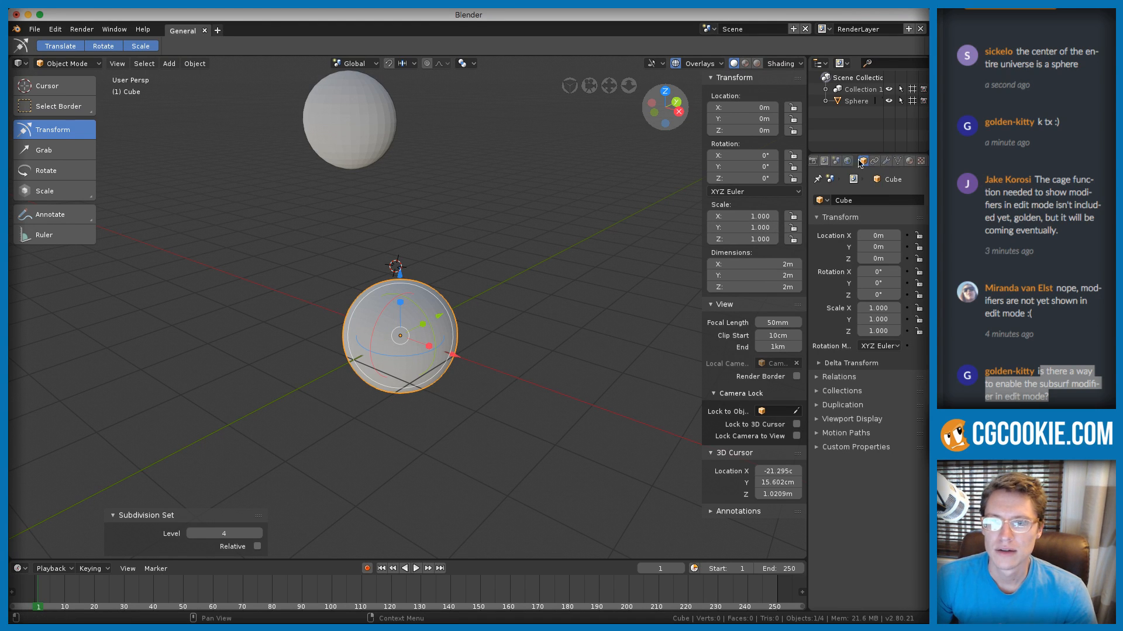
left_click(886, 161)
scroll(441, 305, "up", 2)
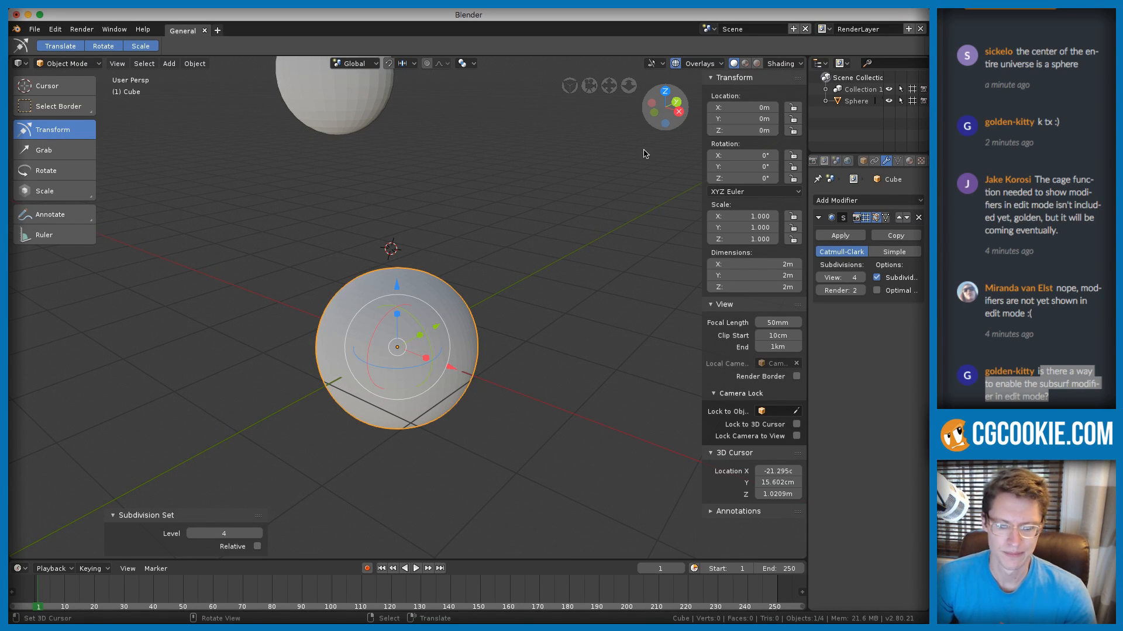
key("n")
scroll(526, 170, "down", 3)
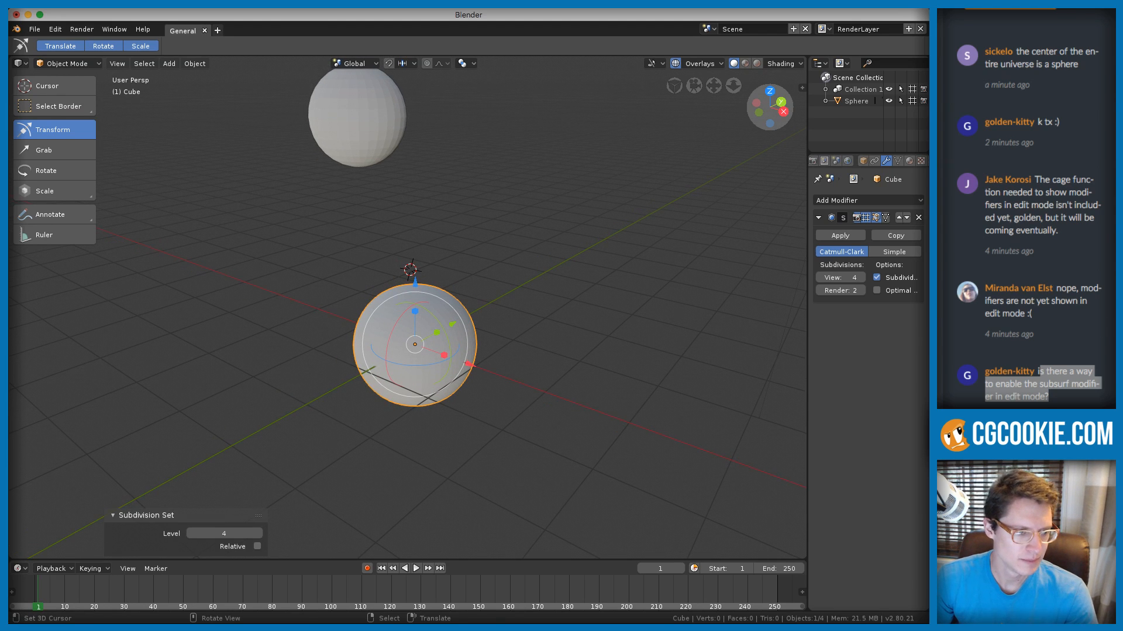
Read through the viewer comments around the highlighted subsurf question in the chat
left_click(1084, 396)
scroll(1085, 399, "down", 1)
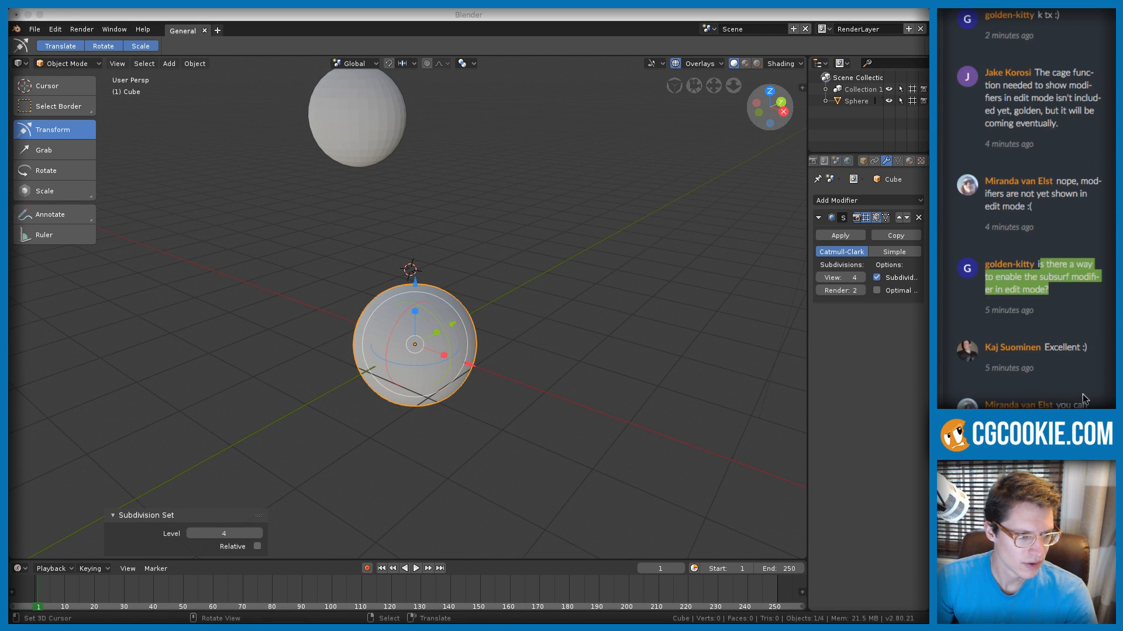
scroll(1085, 399, "down", 3)
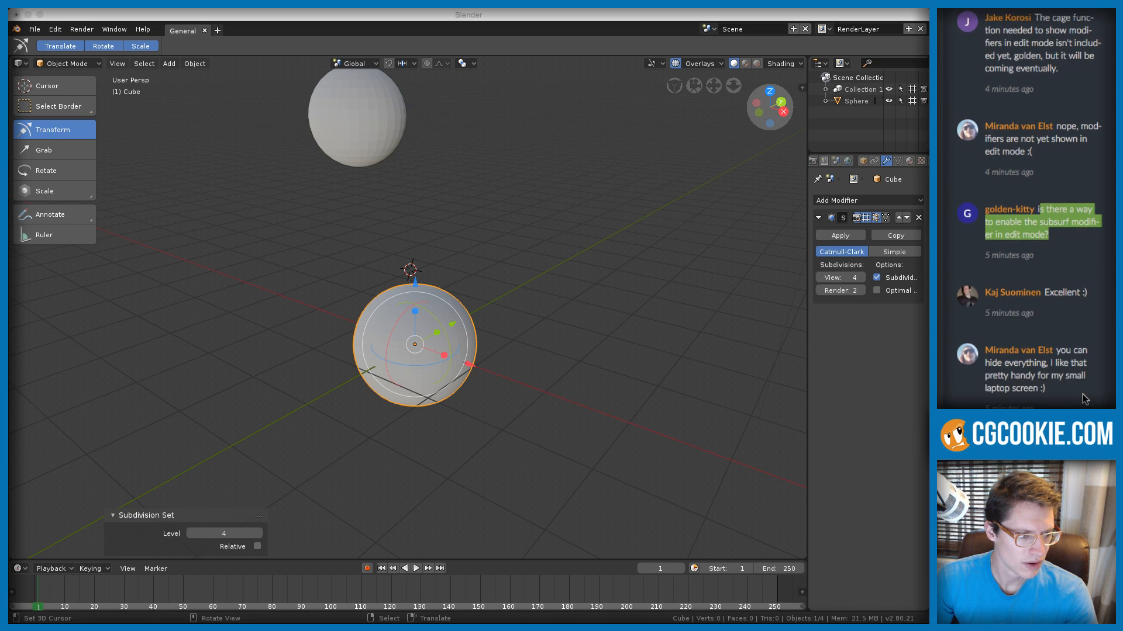
scroll(1085, 399, "down", 1)
scroll(1085, 399, "up", 5)
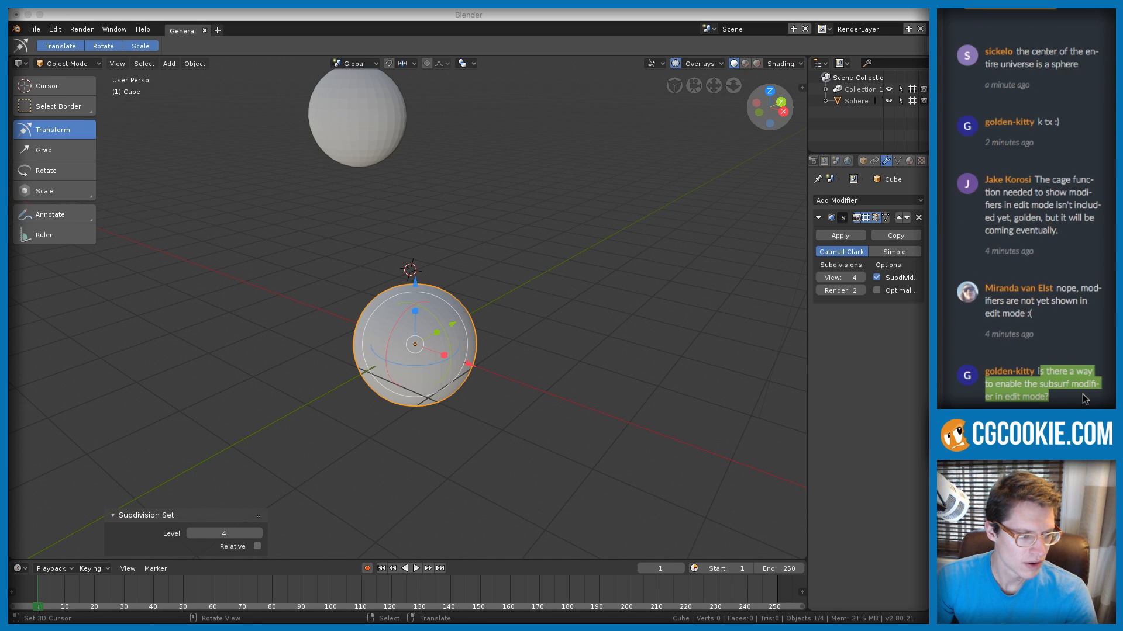
left_click(653, 157)
Place the 3D cursor on the surface of the raised sphere and select that sphere
scroll(468, 260, "down", 3)
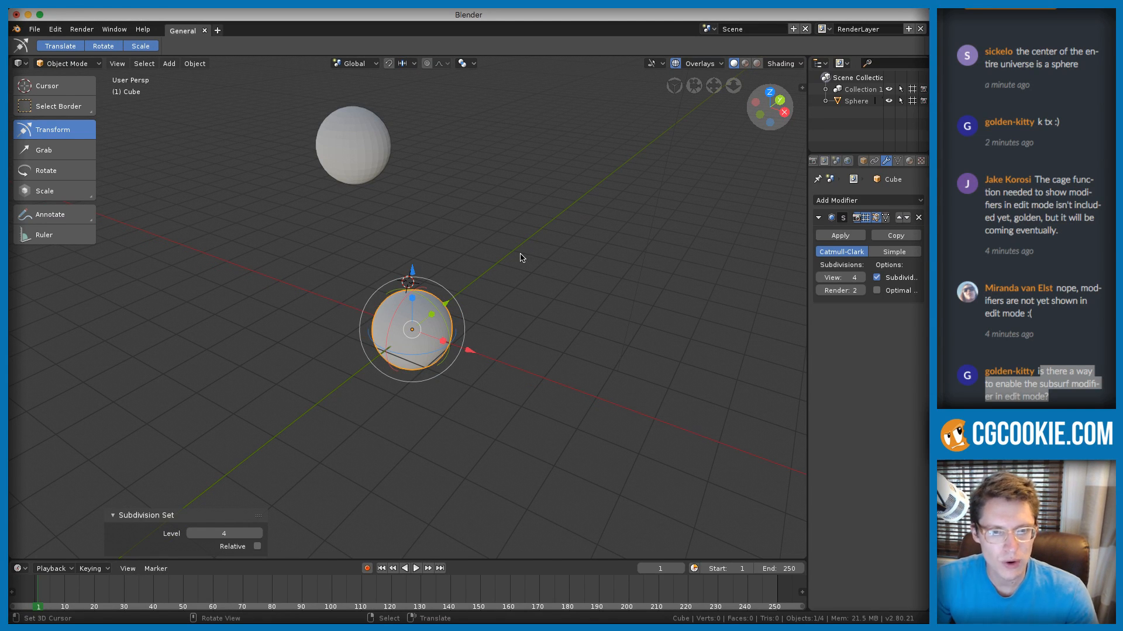
middle_click_drag(407, 228, 454, 221)
scroll(496, 227, "down", 2)
scroll(453, 221, "up", 4)
left_click(472, 156)
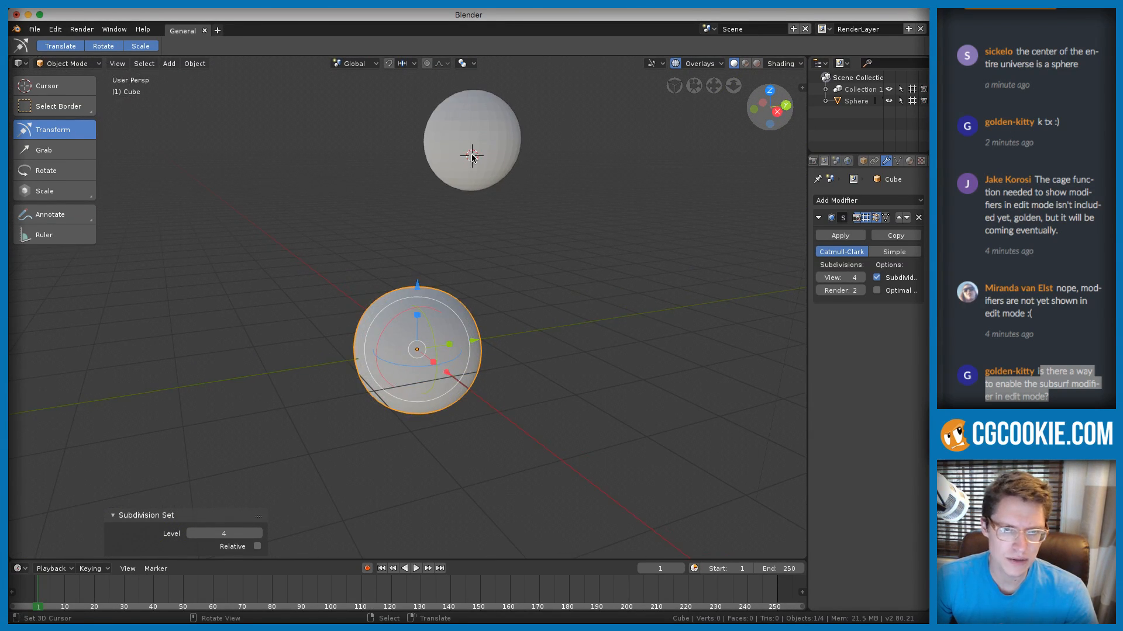
right_click(477, 136)
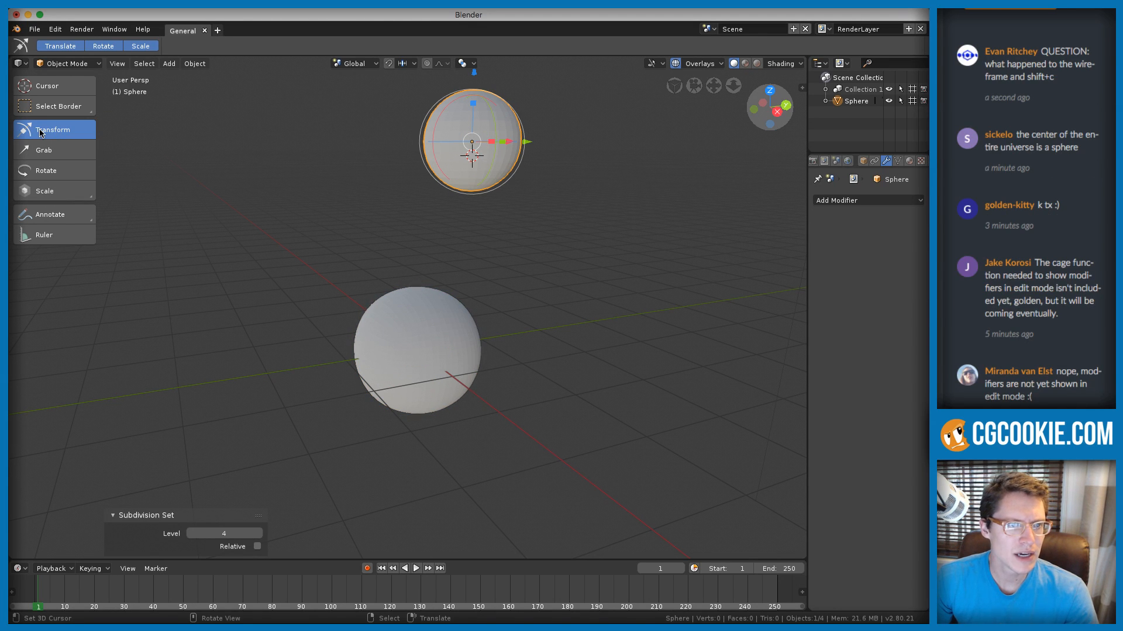
Activate the Cursor tool and examine the viewport overlay options
middle_click_drag(359, 134, 360, 233)
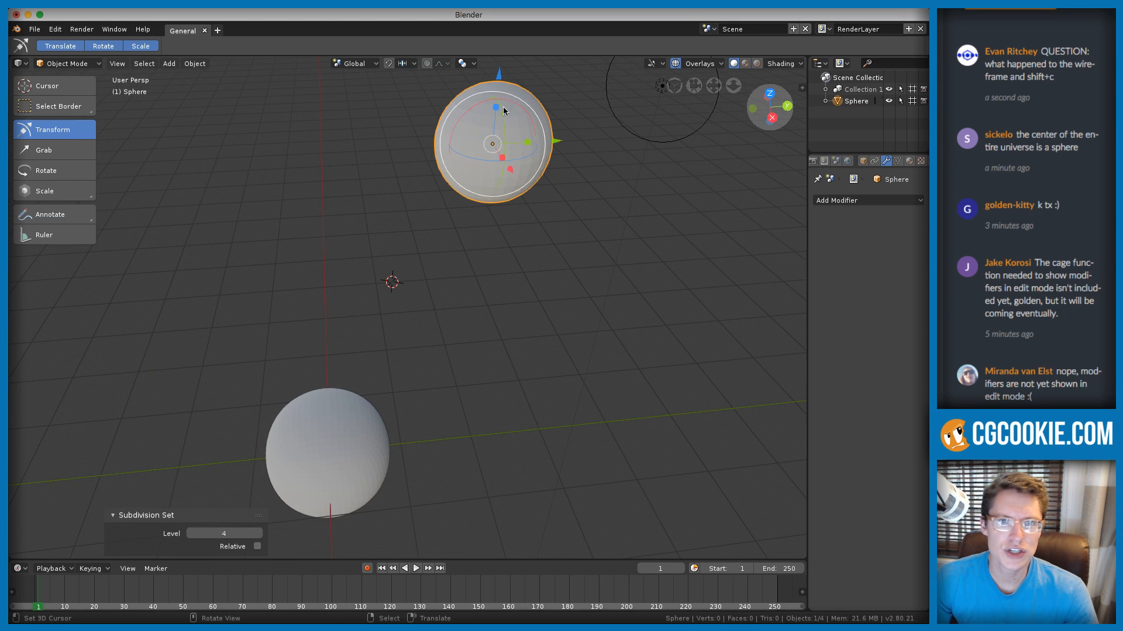
left_click(43, 88)
middle_click_drag(421, 202, 440, 168)
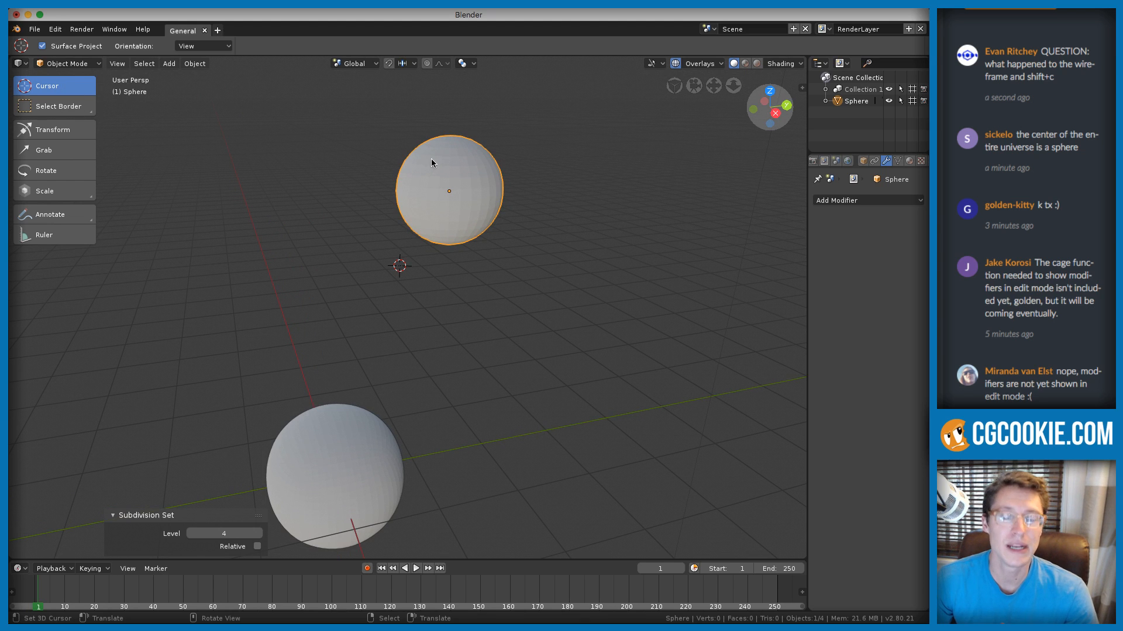
left_click(705, 64)
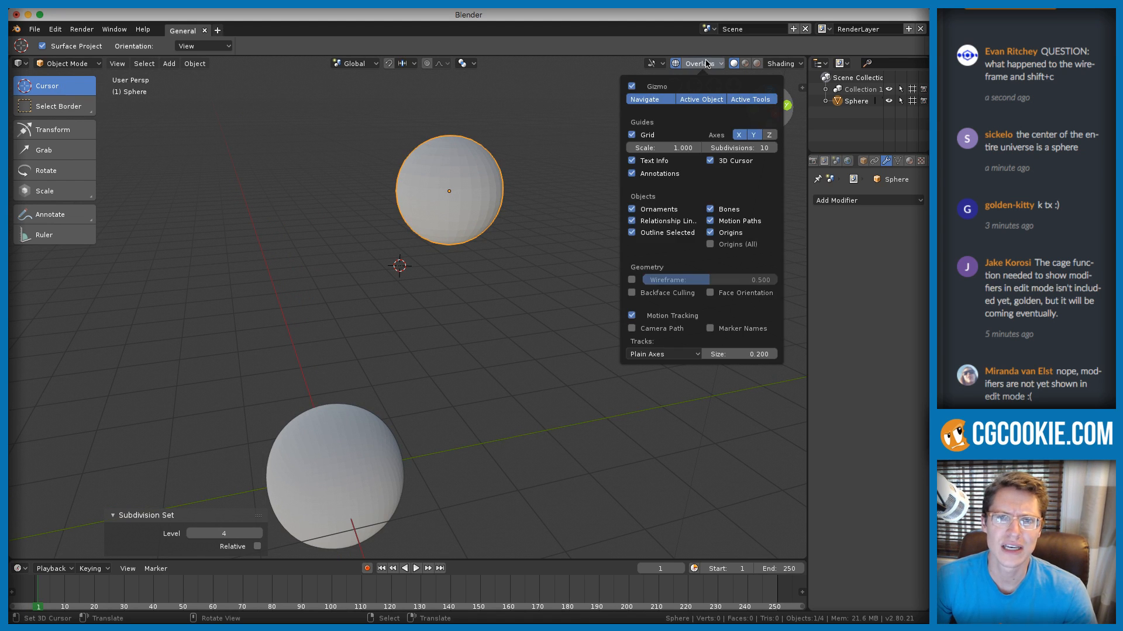
middle_click_drag(466, 158, 464, 209)
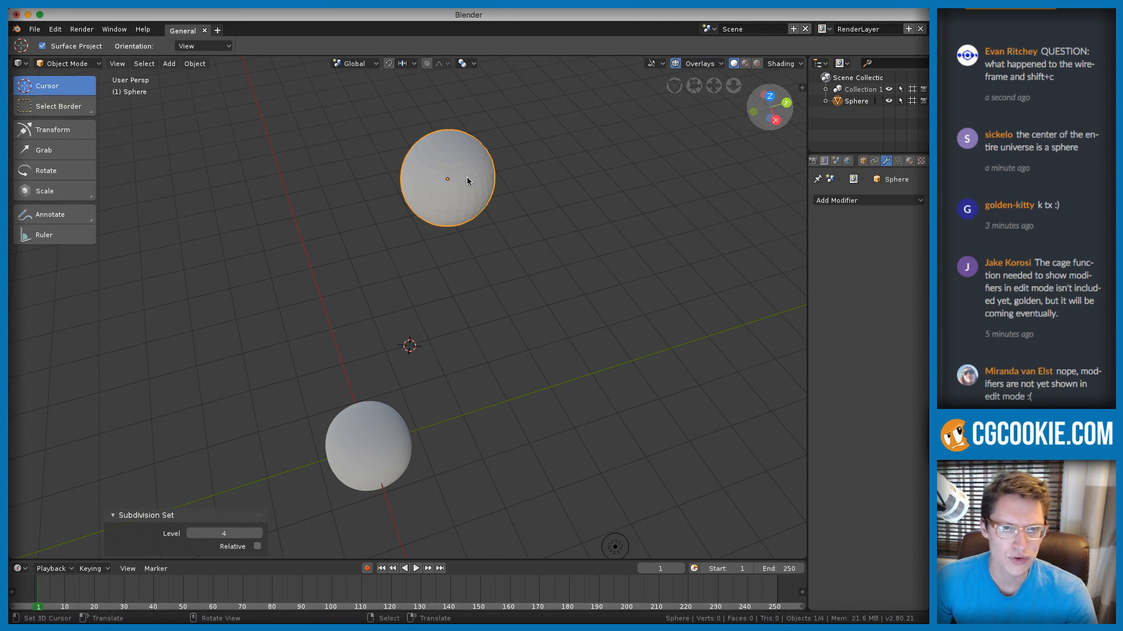
Demonstrate the Transform, Grab, Rotate and Scale tool gizmos on the sphere, ending with the Cursor tool active
left_click(58, 129)
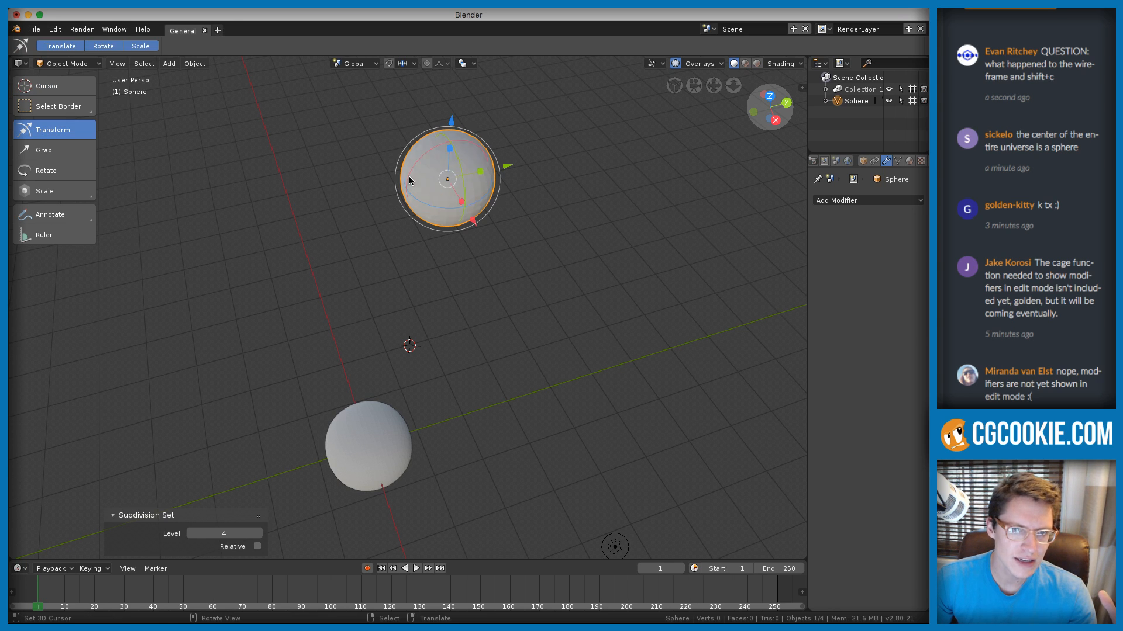
left_click(58, 150)
left_click(60, 170)
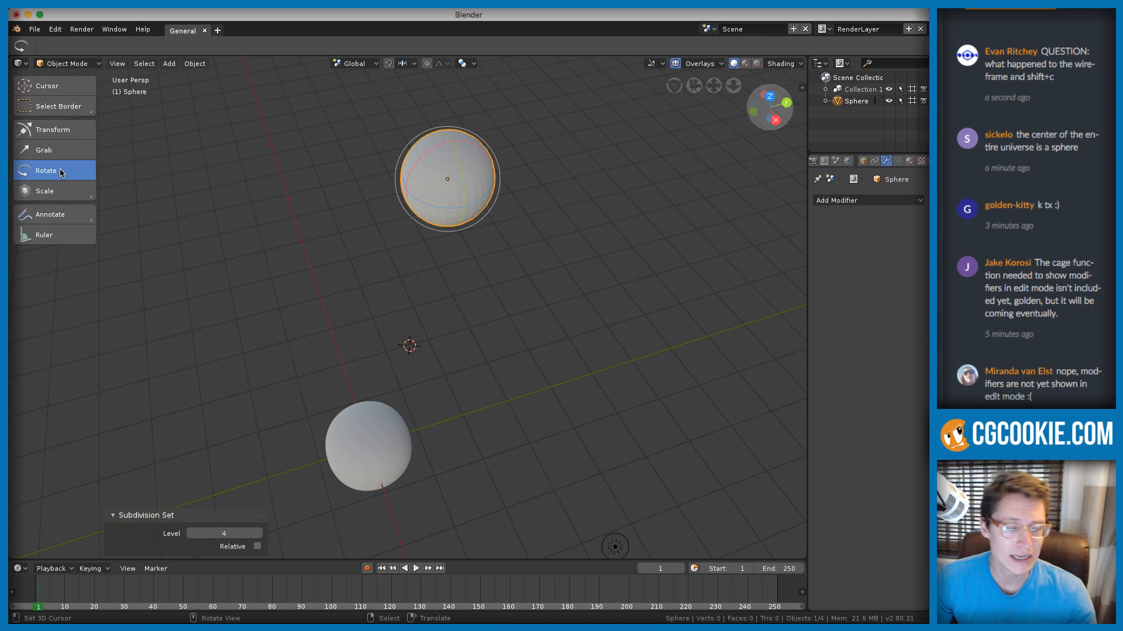
left_click(62, 186)
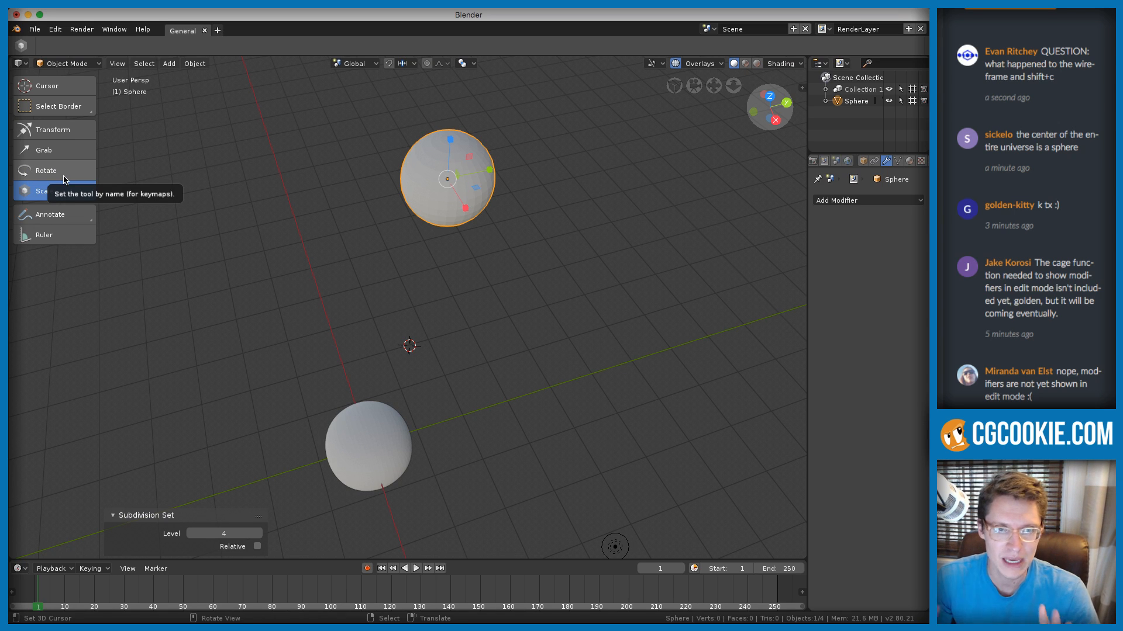
left_click(65, 175)
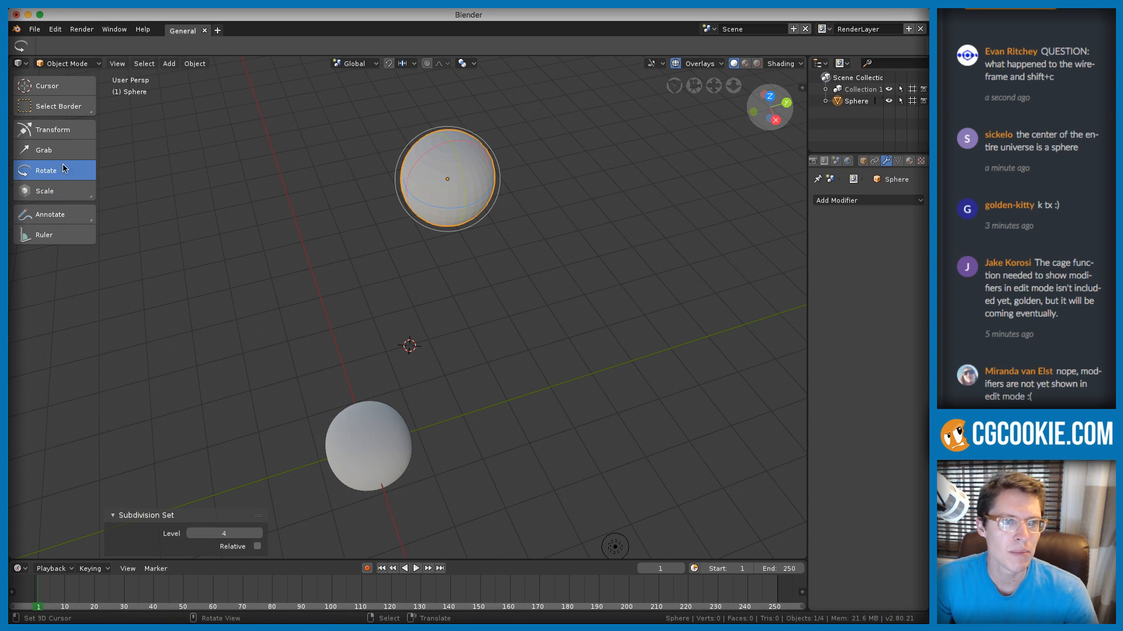
left_click(65, 154)
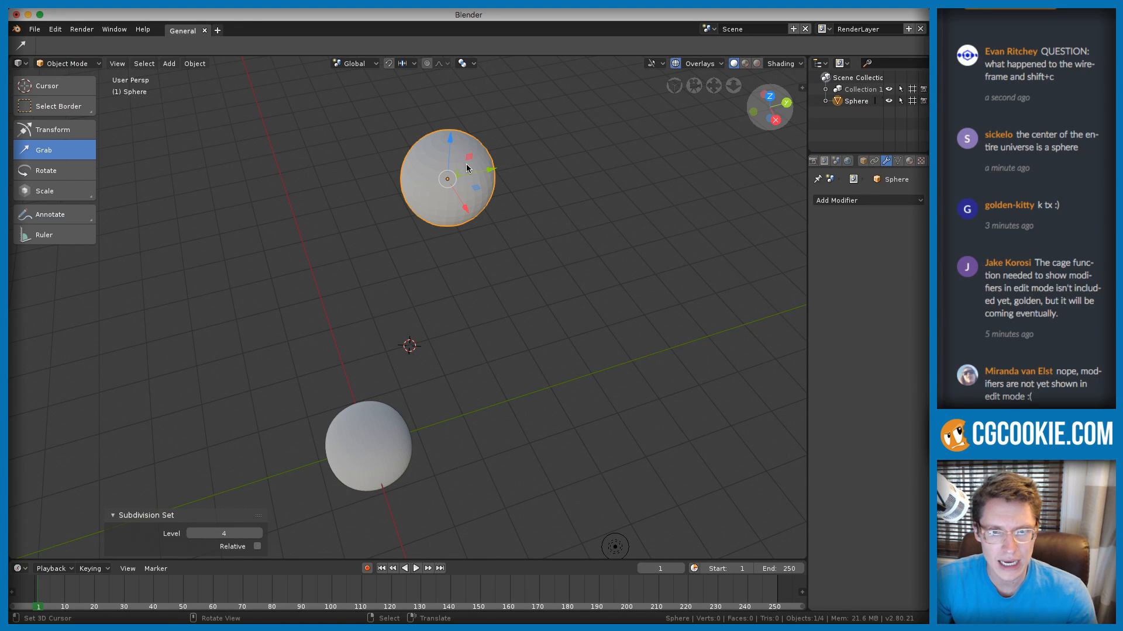
left_click(65, 130)
left_click(49, 86)
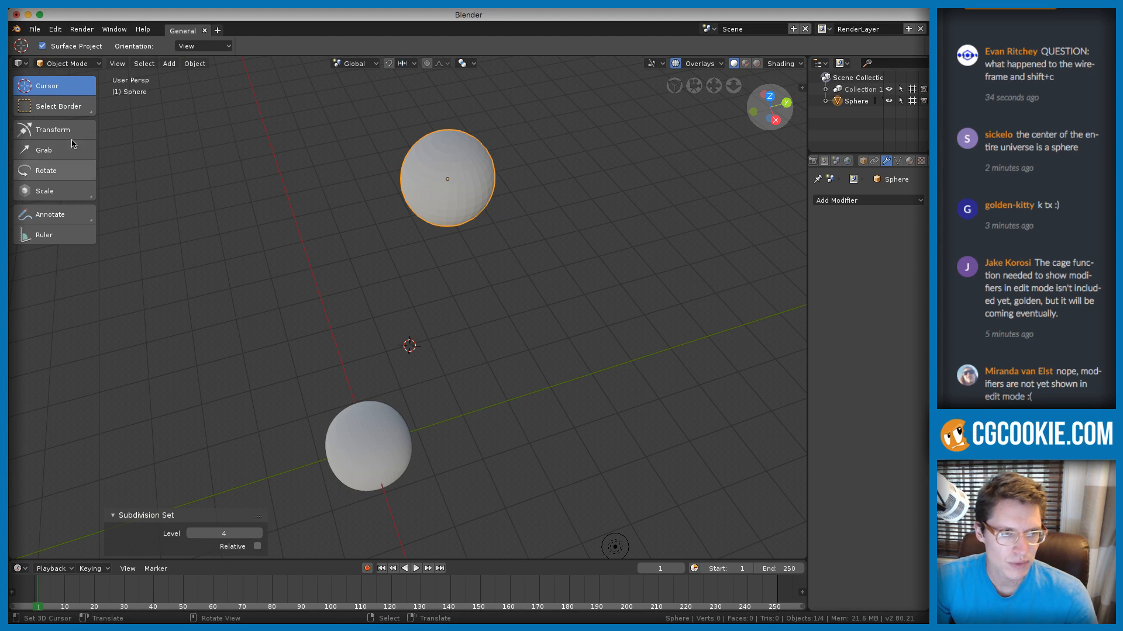
Demonstrate moving the raised sphere constrained to the X, Z and Y axes, placing it about -1.14 m along global Y
key("g")
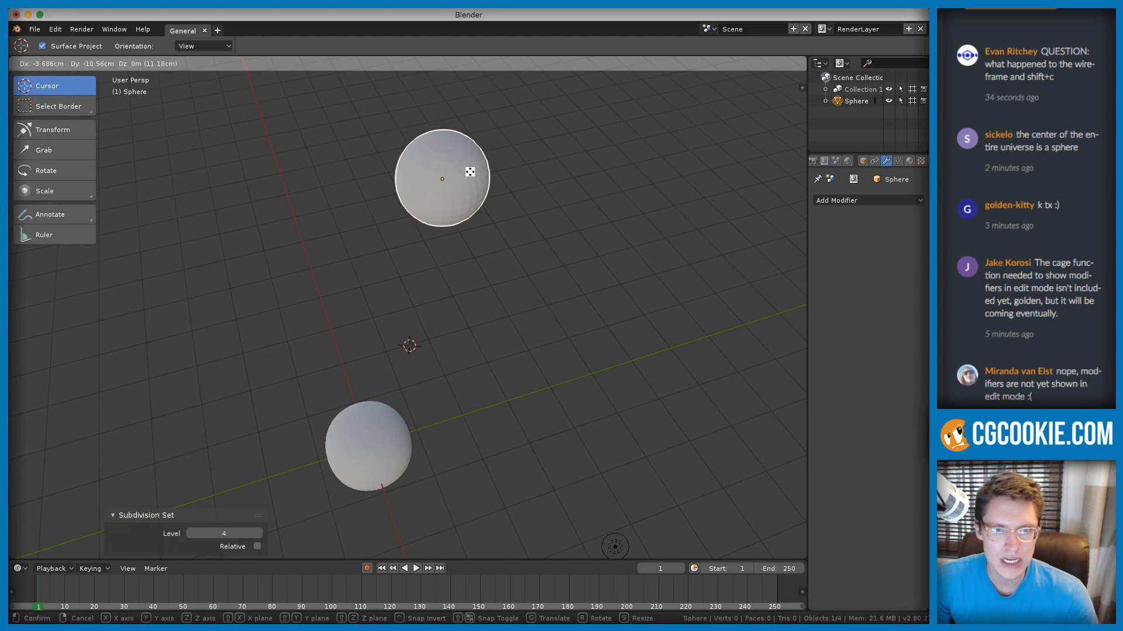
key("x")
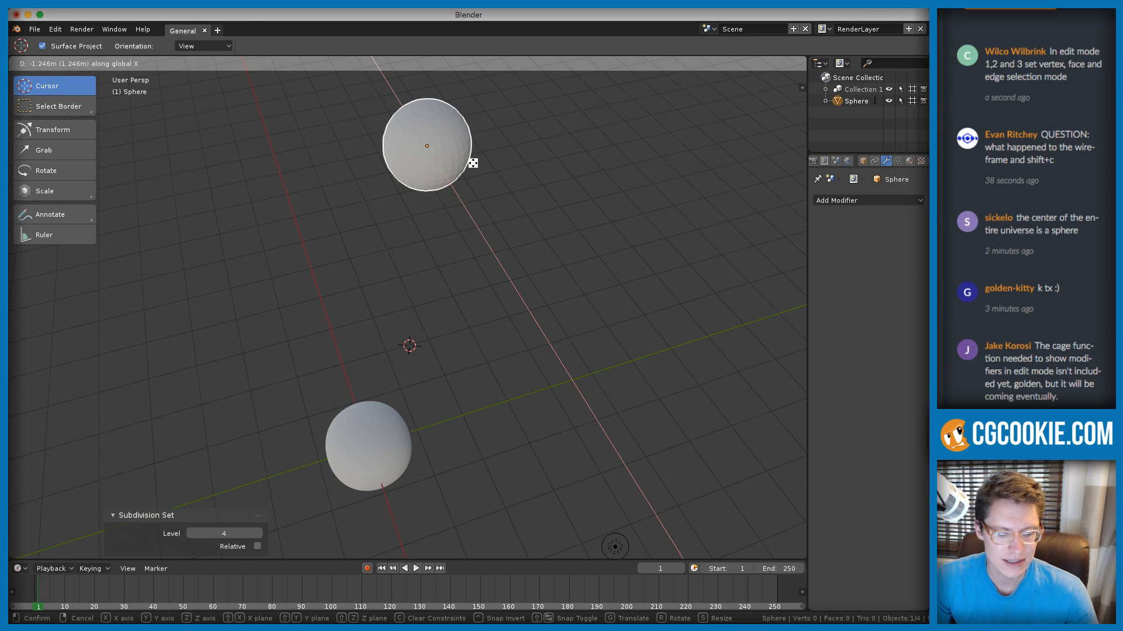
key("z")
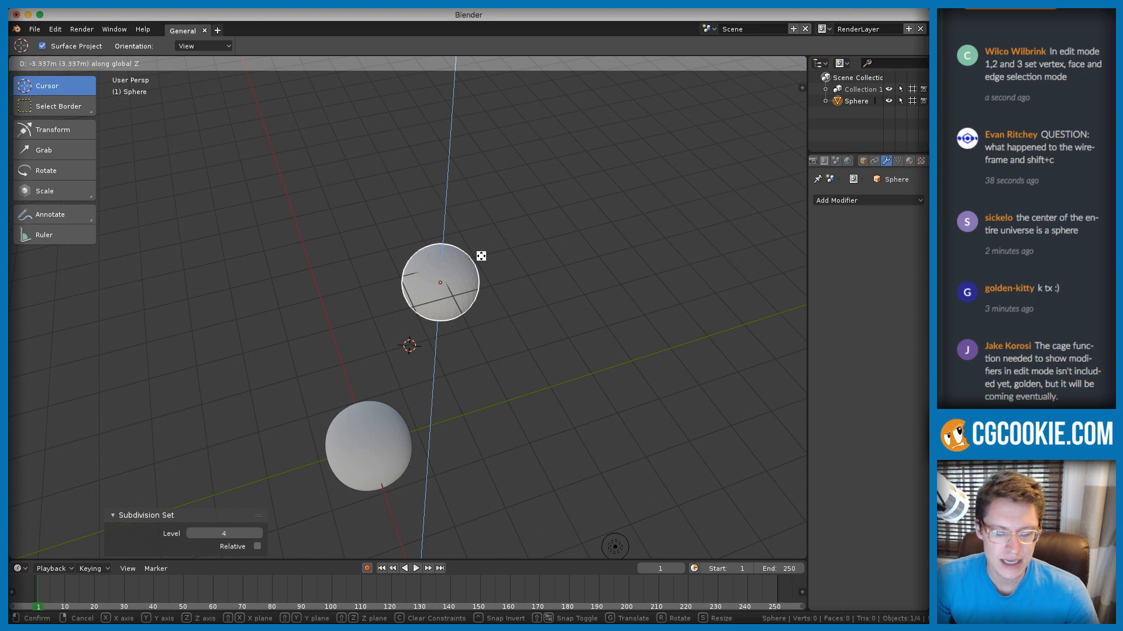
key("y")
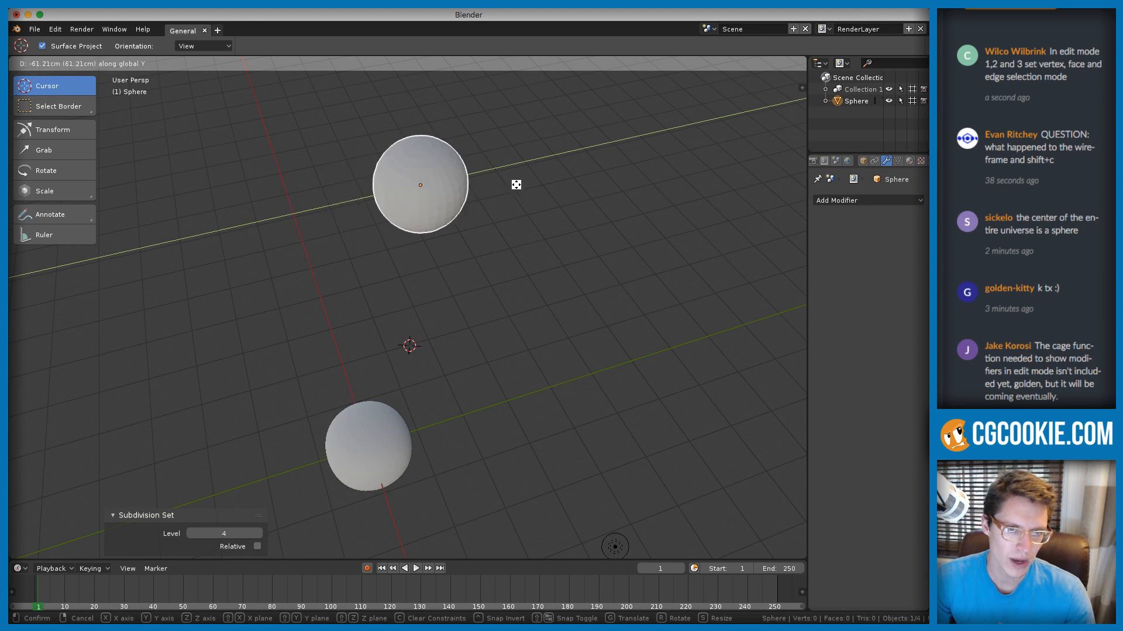
left_click(505, 184)
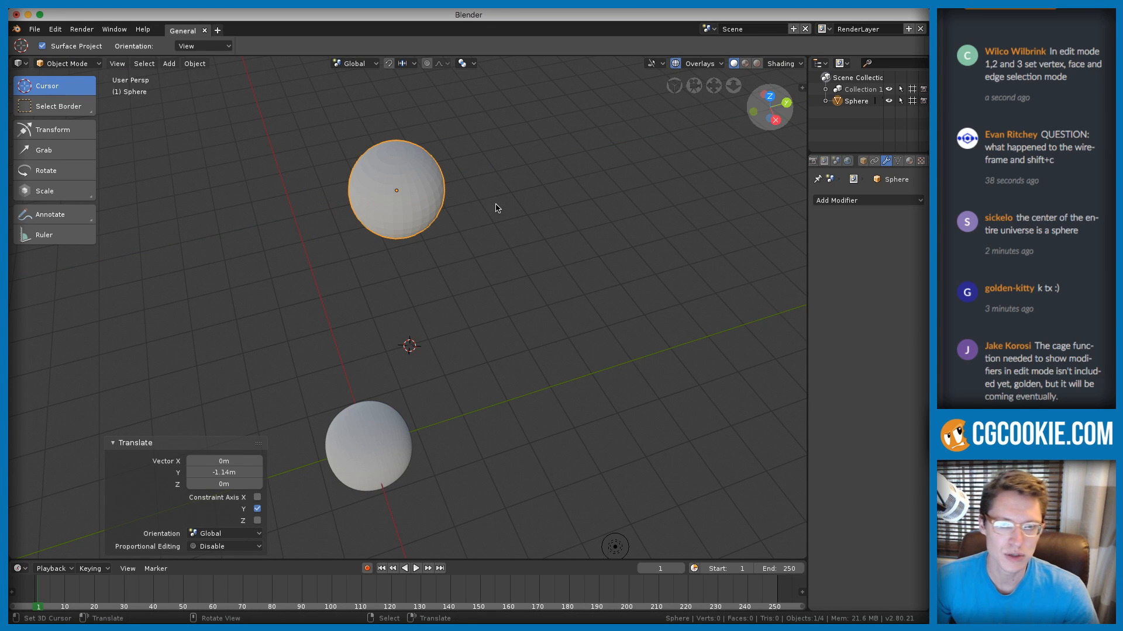
scroll(615, 258, "down", 1)
scroll(615, 258, "down", 1)
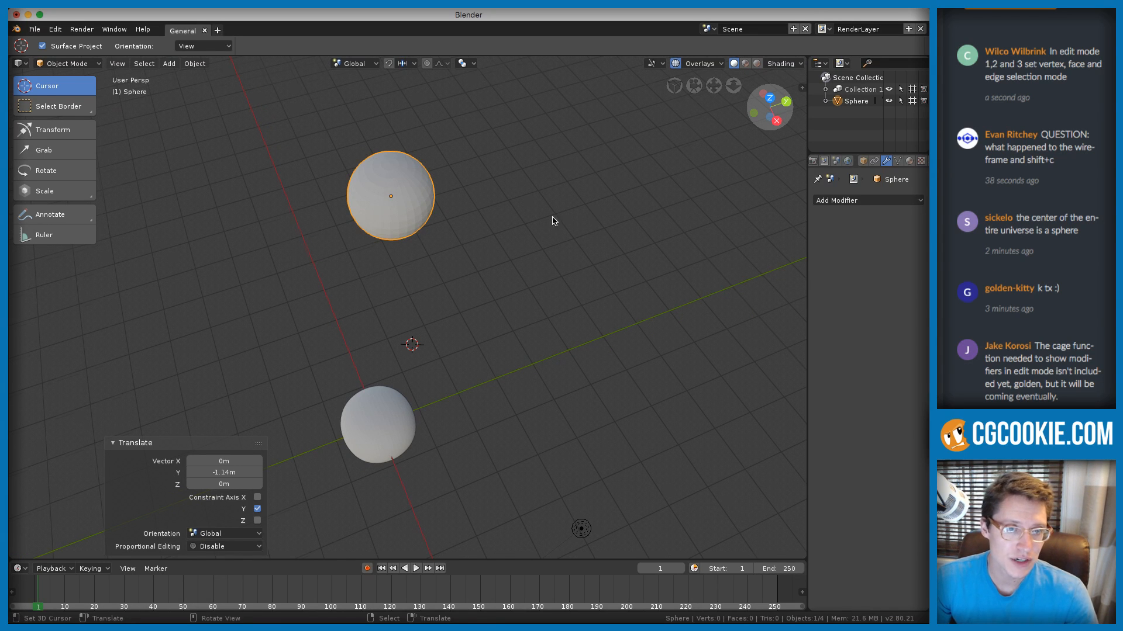
middle_click_drag(552, 221, 524, 205)
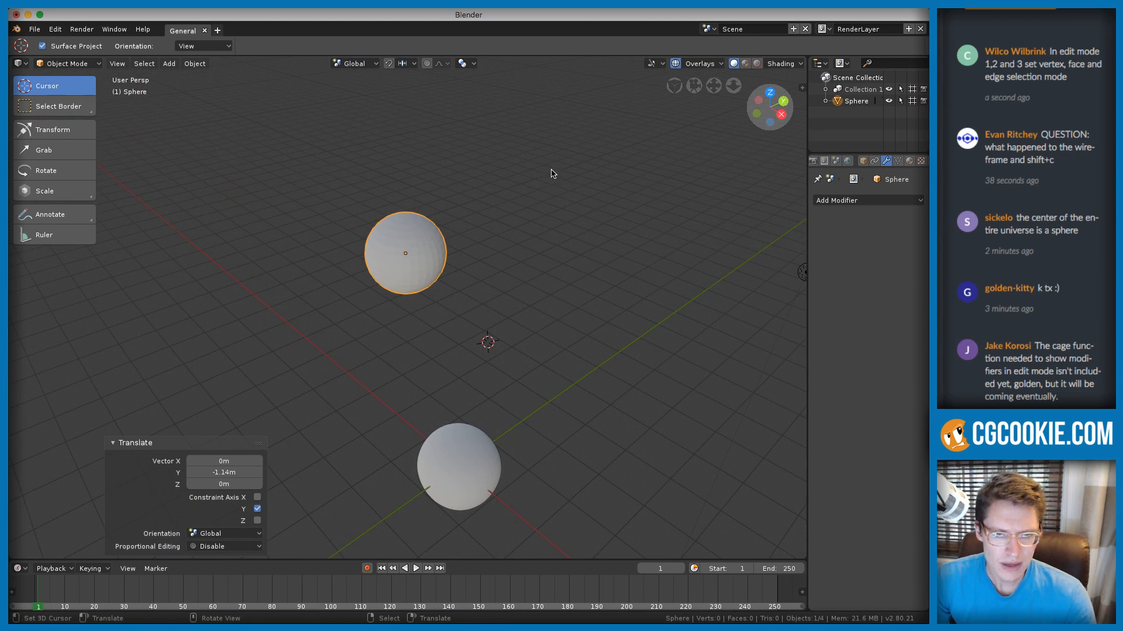
key("r")
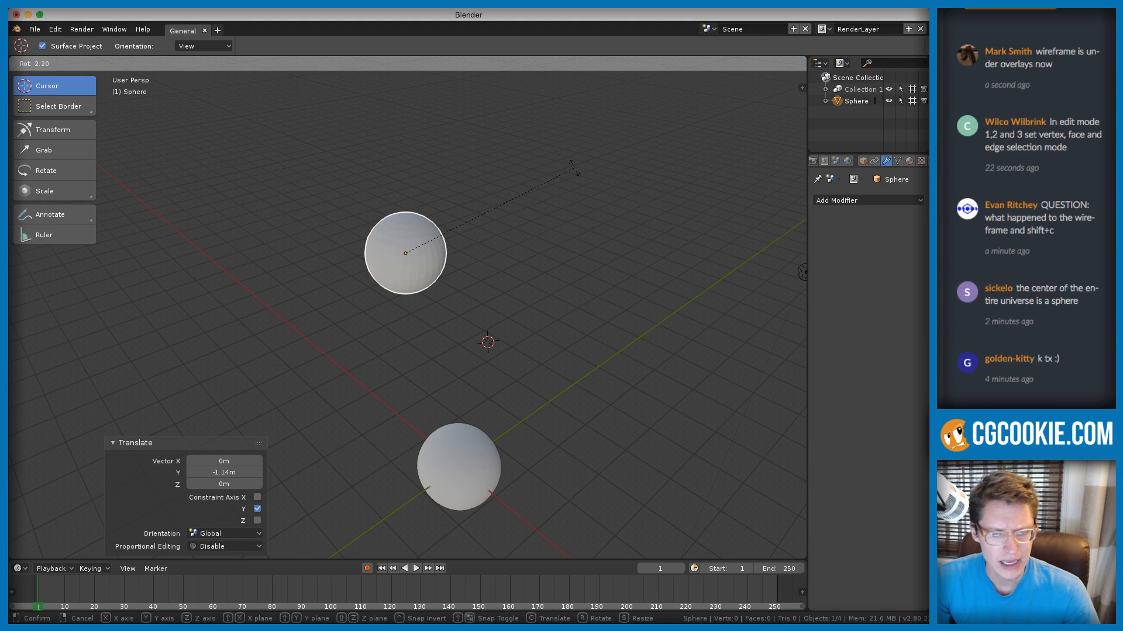
key("x")
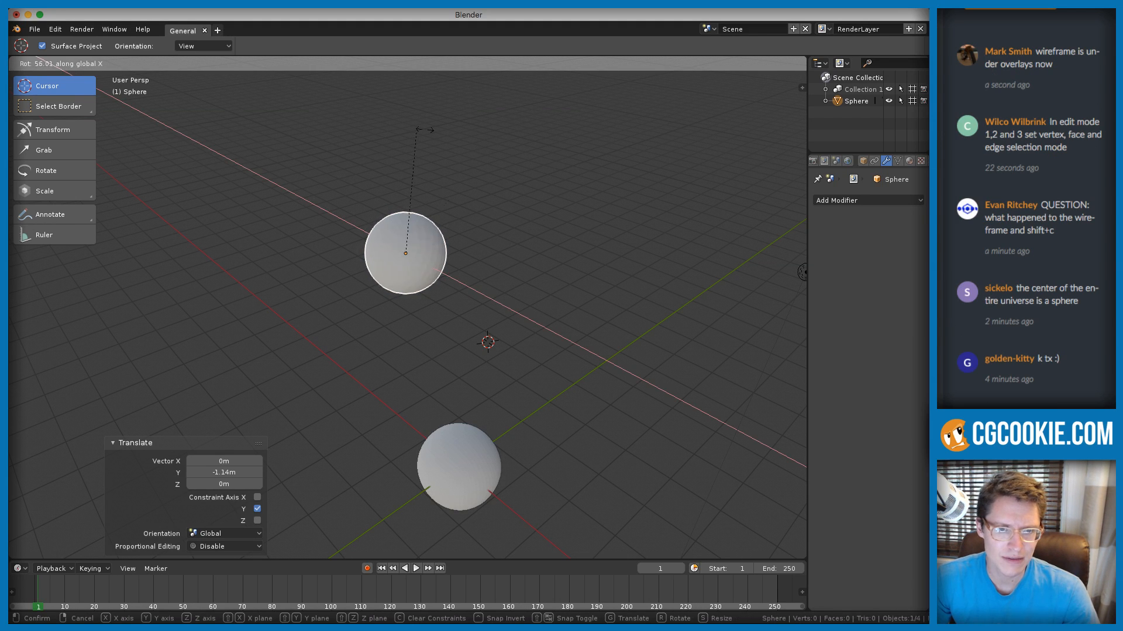
key("Escape")
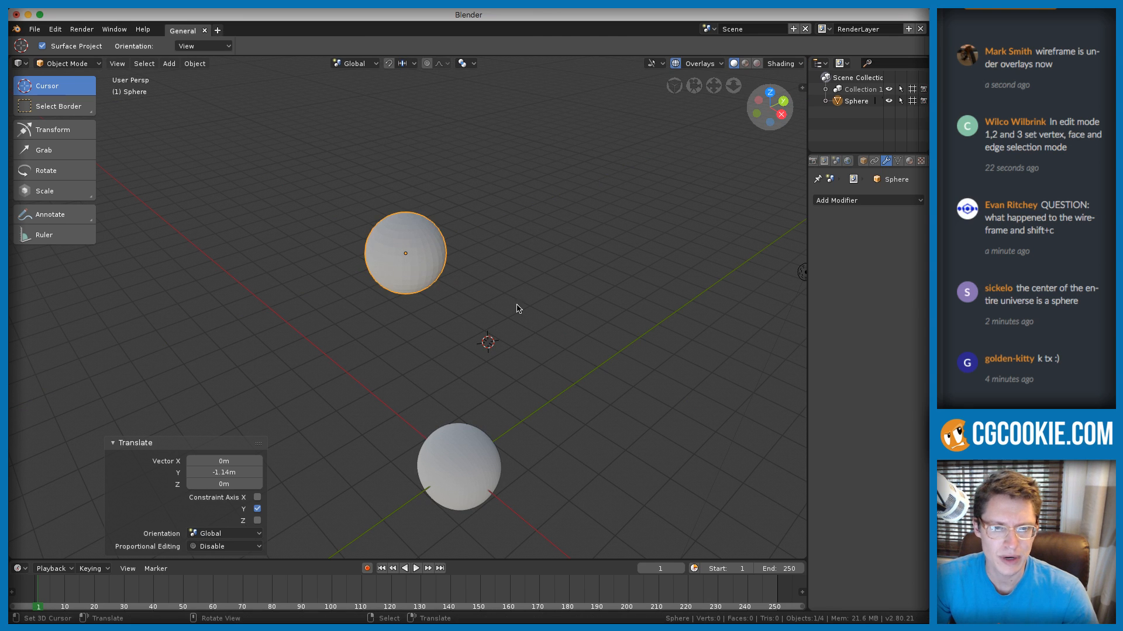
Add a mesh cube at the 3D cursor
middle_click_drag(515, 308, 509, 243)
key("shift+a")
mouse_move(510, 241)
left_click(552, 252)
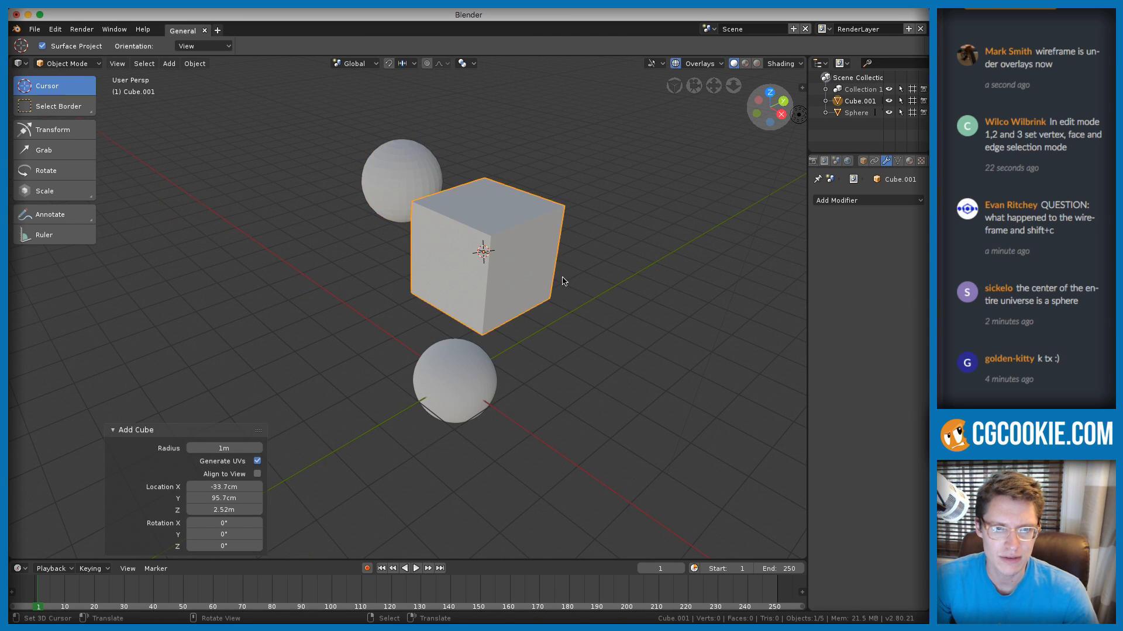
Try rotating the new cube about the global X axis, and about the global Z axis
key("r")
key("x")
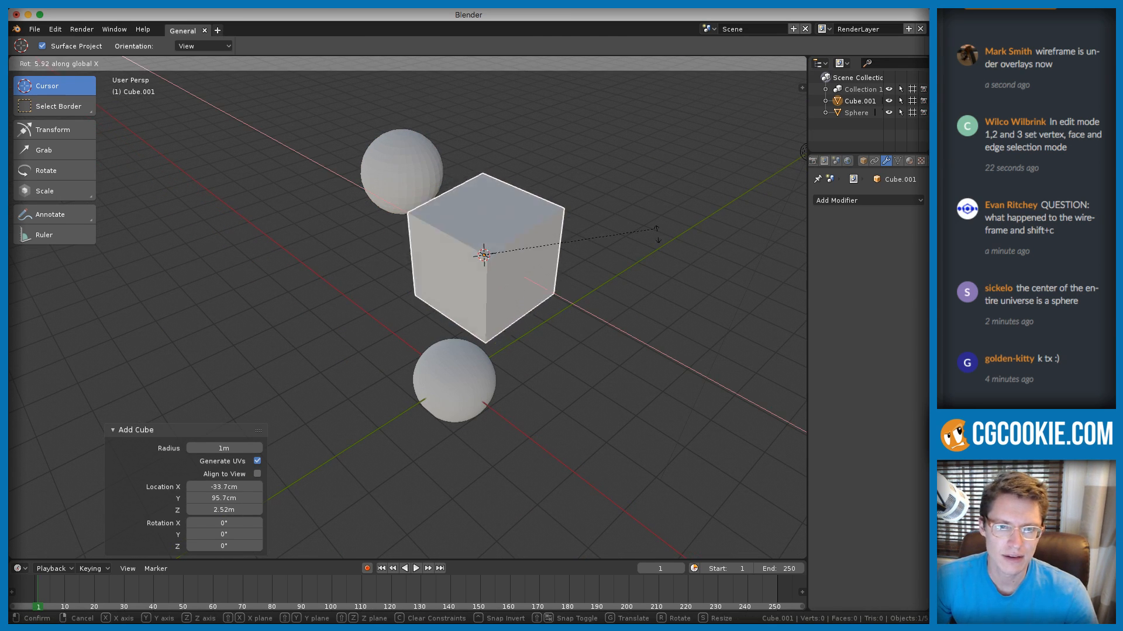
key("Escape")
key("r")
key("z")
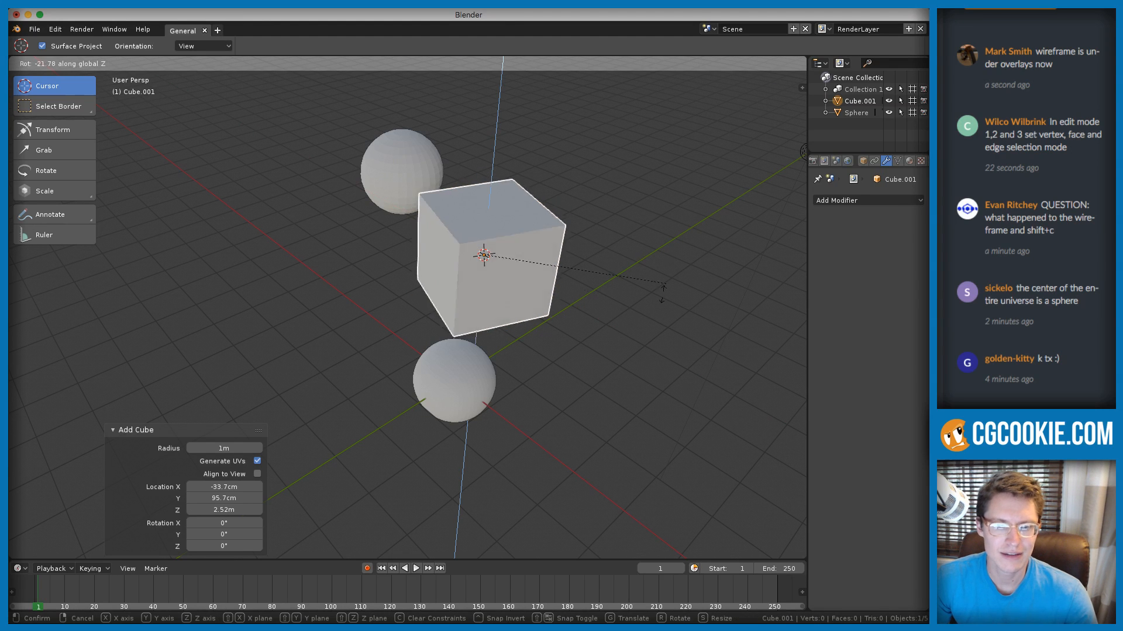
left_click(650, 211)
middle_click_drag(651, 210, 545, 244)
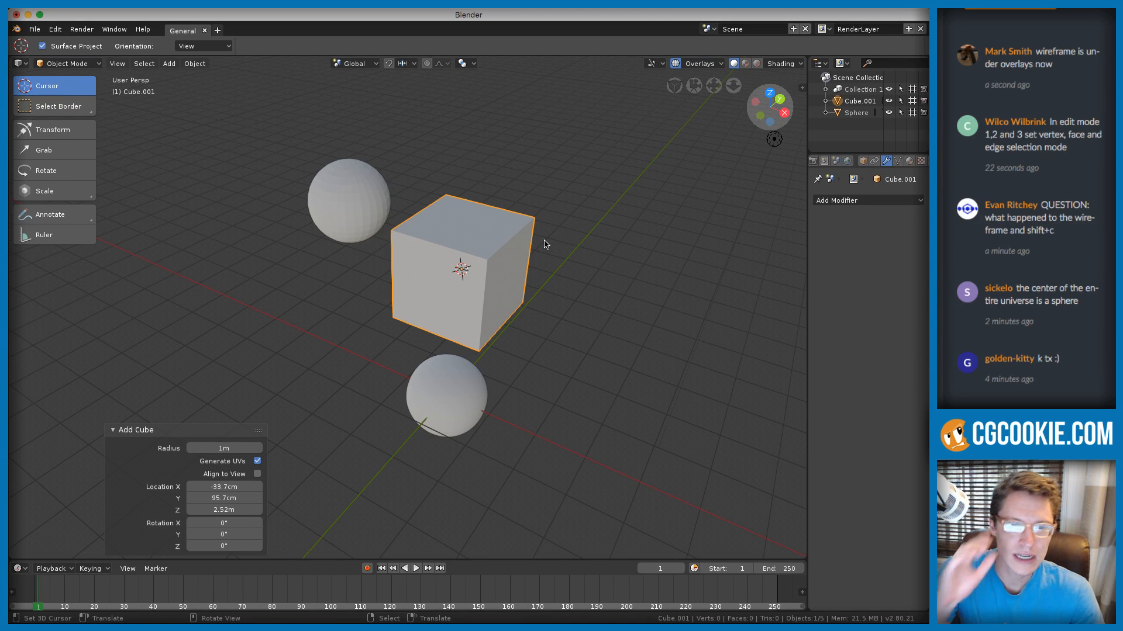
mouse_move(534, 202)
middle_mouse_down()
mouse_move(546, 214)
mouse_move(546, 191)
middle_mouse_up()
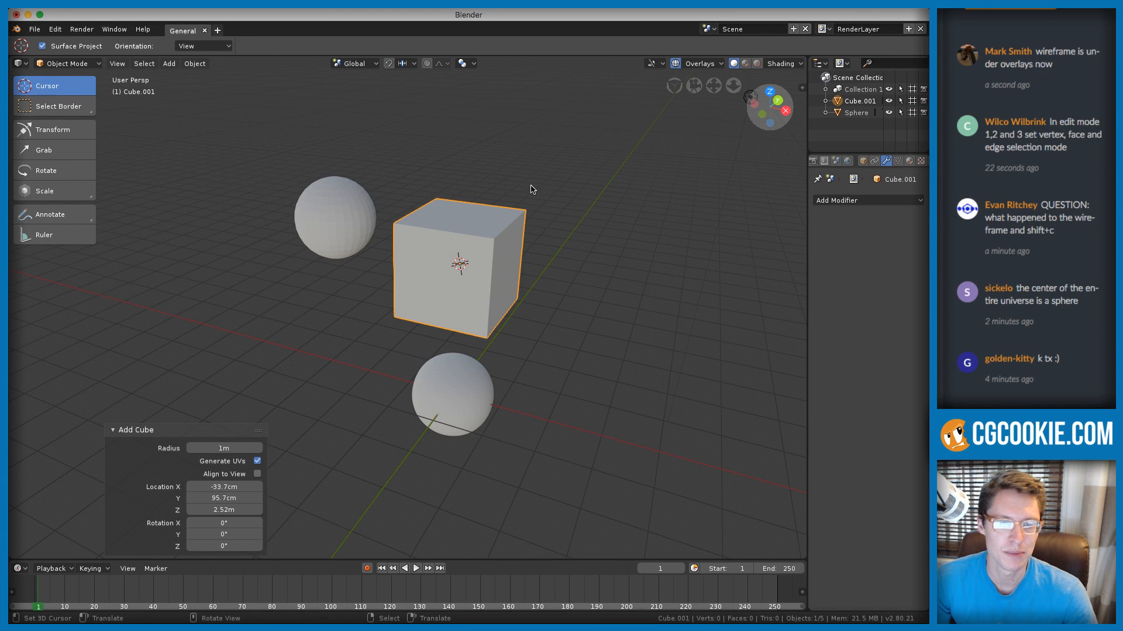
middle_click_drag(531, 188, 471, 204, "ctrl")
mouse_move(470, 205)
middle_mouse_down("ctrl")
mouse_move(471, 224)
mouse_move(490, 213)
middle_mouse_up("ctrl")
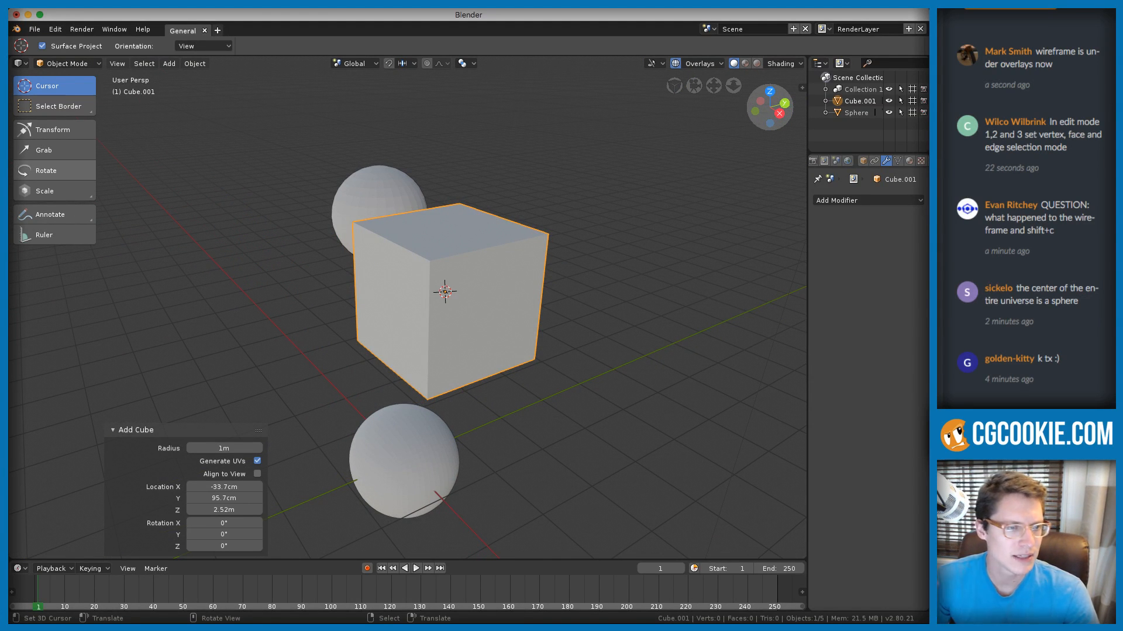
Highlight the viewer's question about the wireframe and Shift+C in the chat, and return to the 3D viewport
left_click(1085, 233)
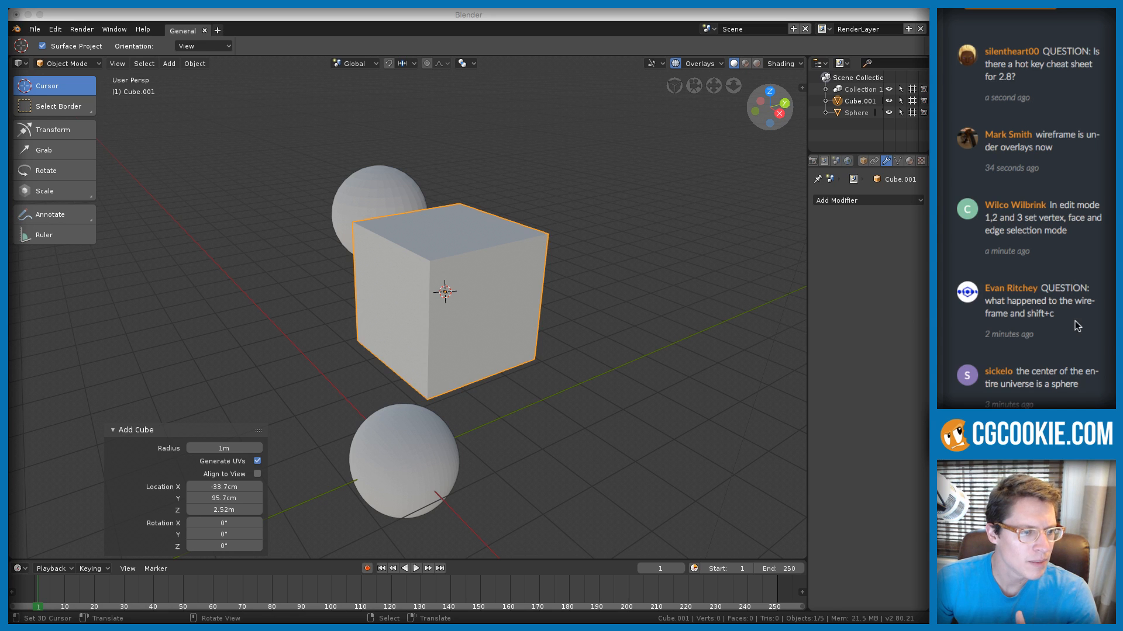
left_click_drag(1056, 317, 985, 302)
left_click(459, 269)
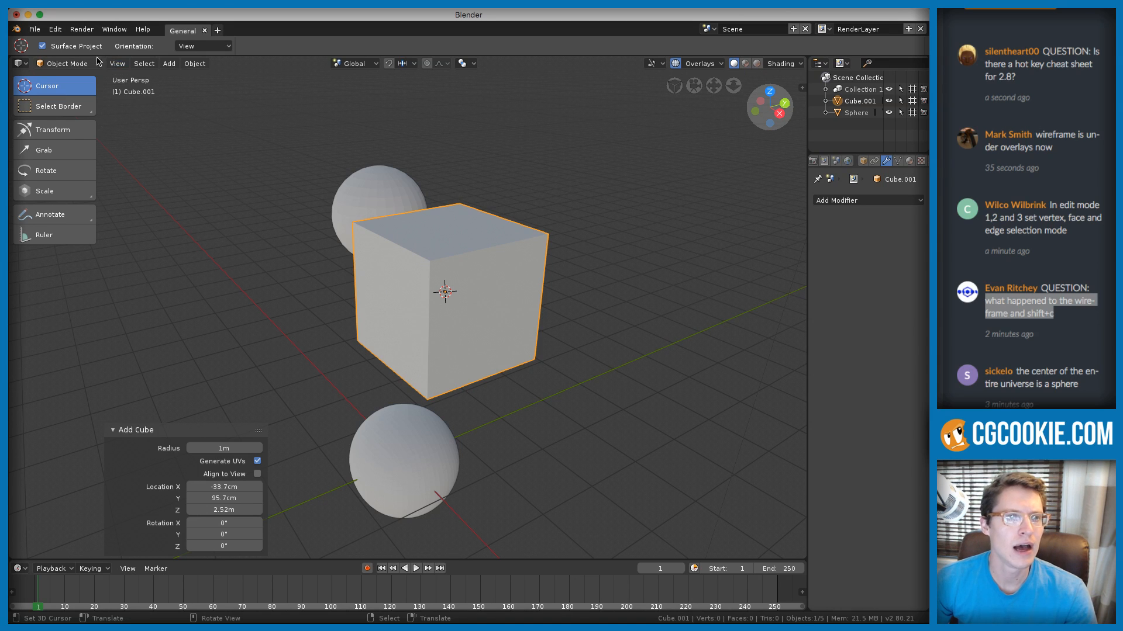
Frame all objects of the scene in the viewport, and view the cube and spheres from another side
left_click(117, 64)
left_click(117, 64)
left_click(117, 64)
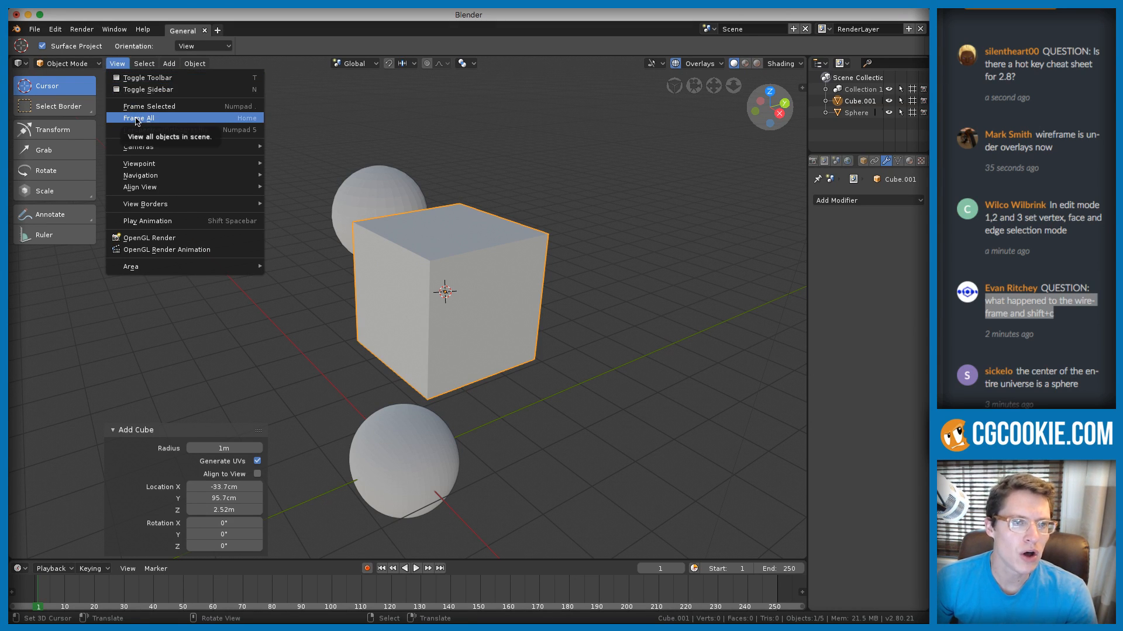
left_click(155, 115)
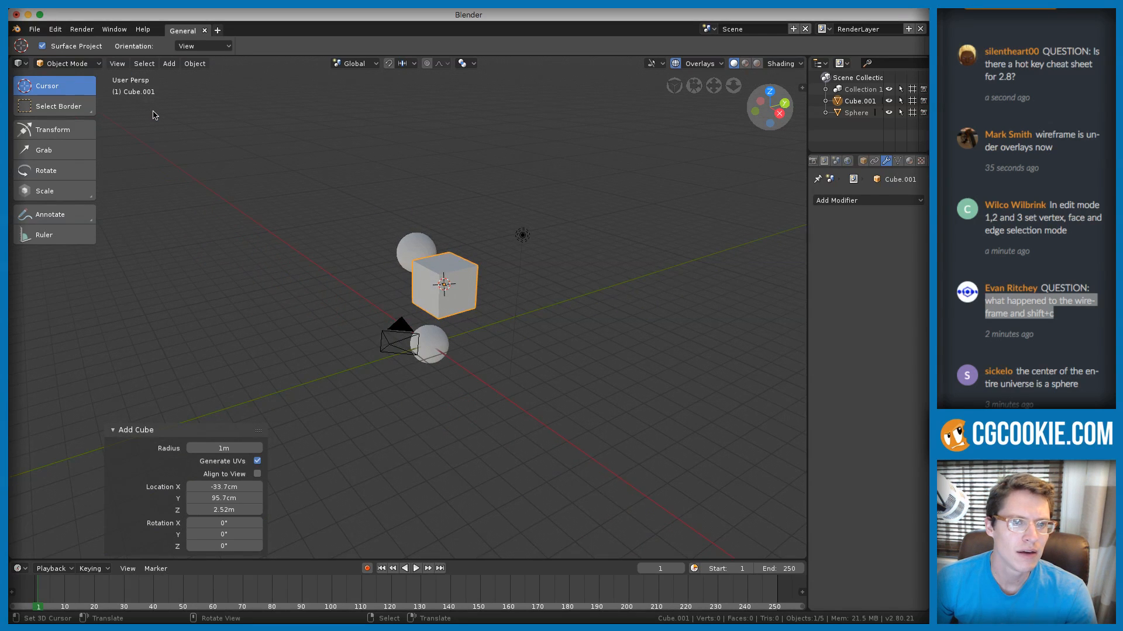
middle_click_drag(380, 202, 527, 234)
scroll(451, 253, "up", 3)
middle_click_drag(283, 294, 392, 291, "shift")
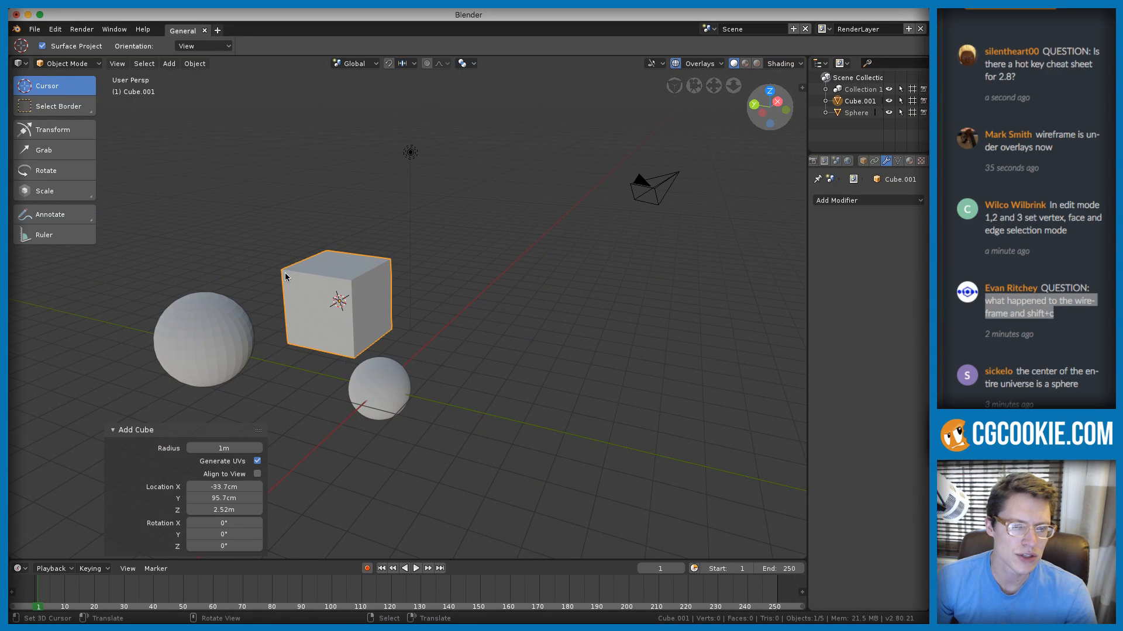
Examine the viewport's view commands, including the View Borders and Align View options
left_click(116, 63)
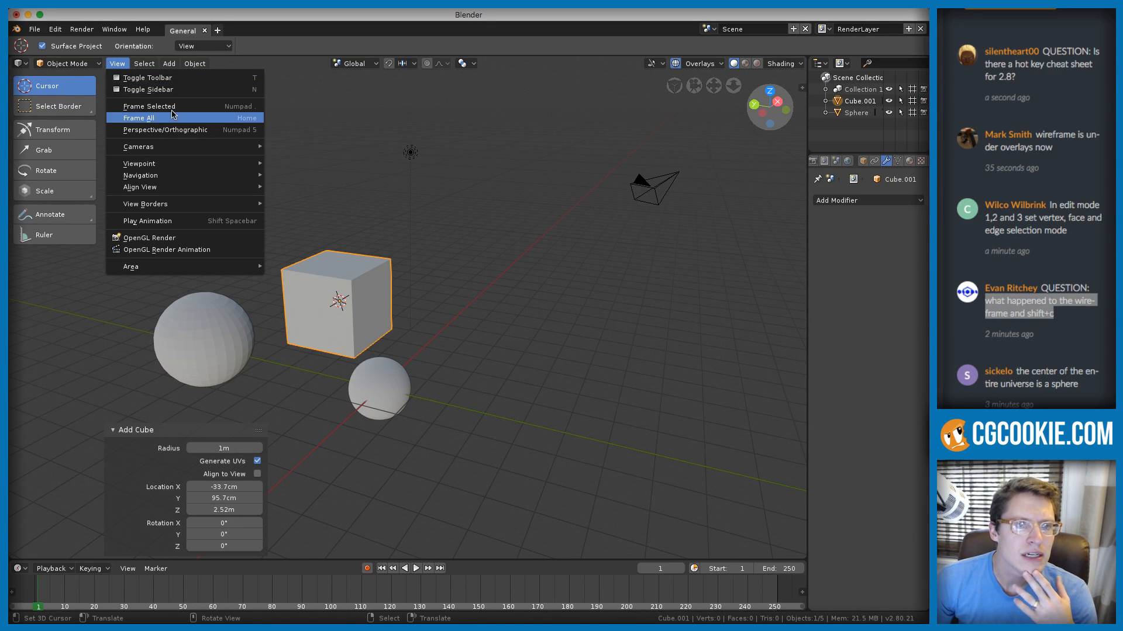
mouse_move(166, 209)
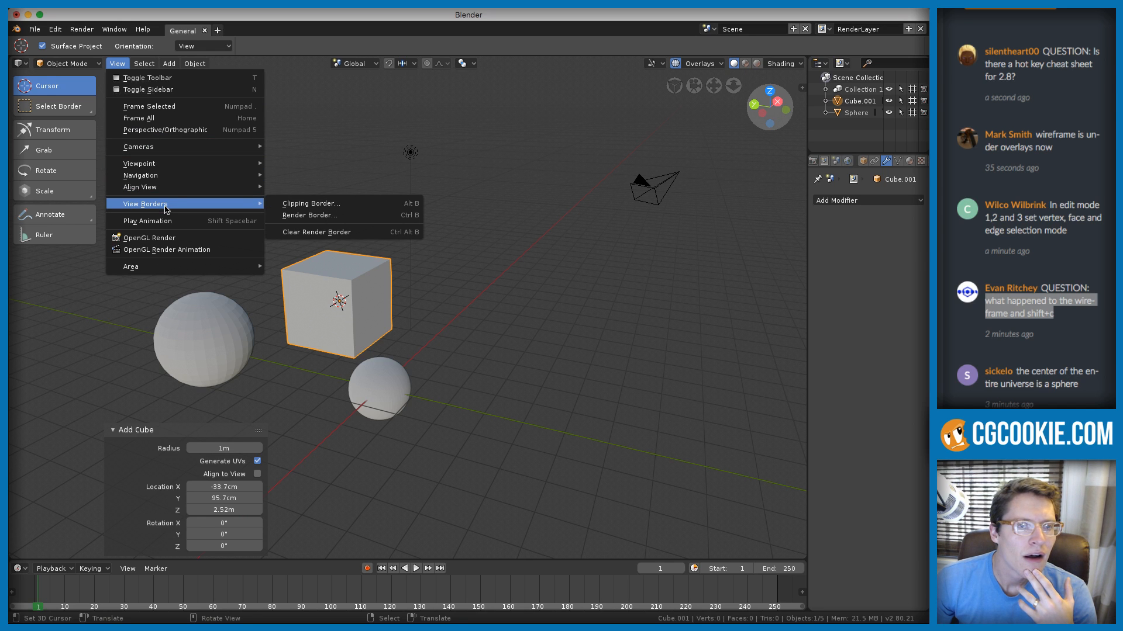
mouse_move(164, 189)
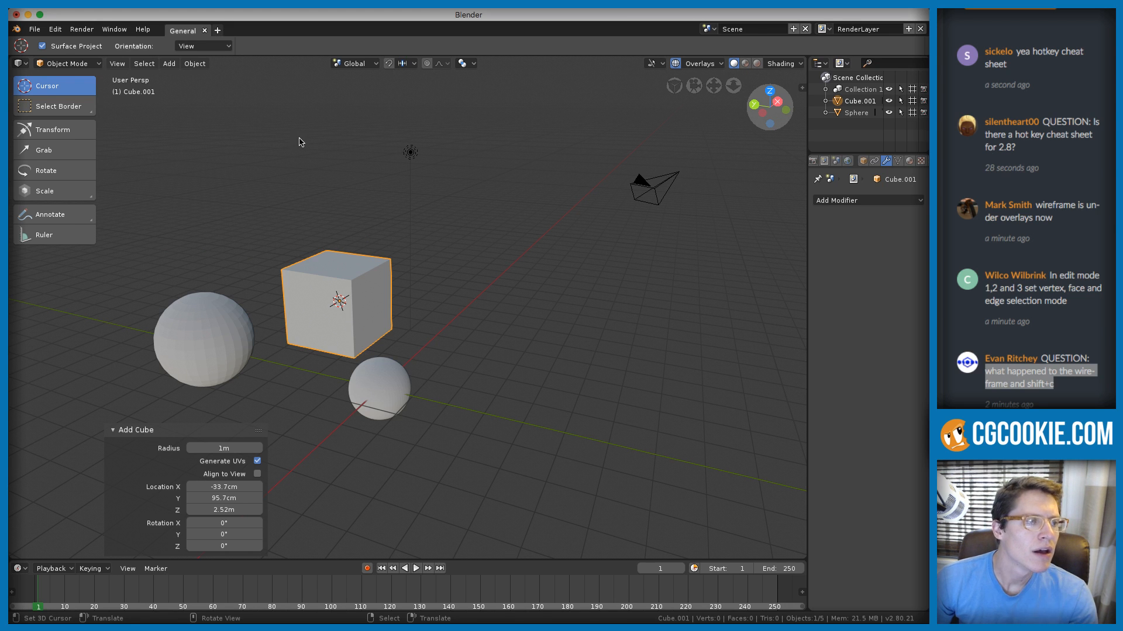
Show the viewport's sidebar properties and set the 3D cursor's X, Y and Z location to 0 m
middle_click_drag(432, 224, 396, 221)
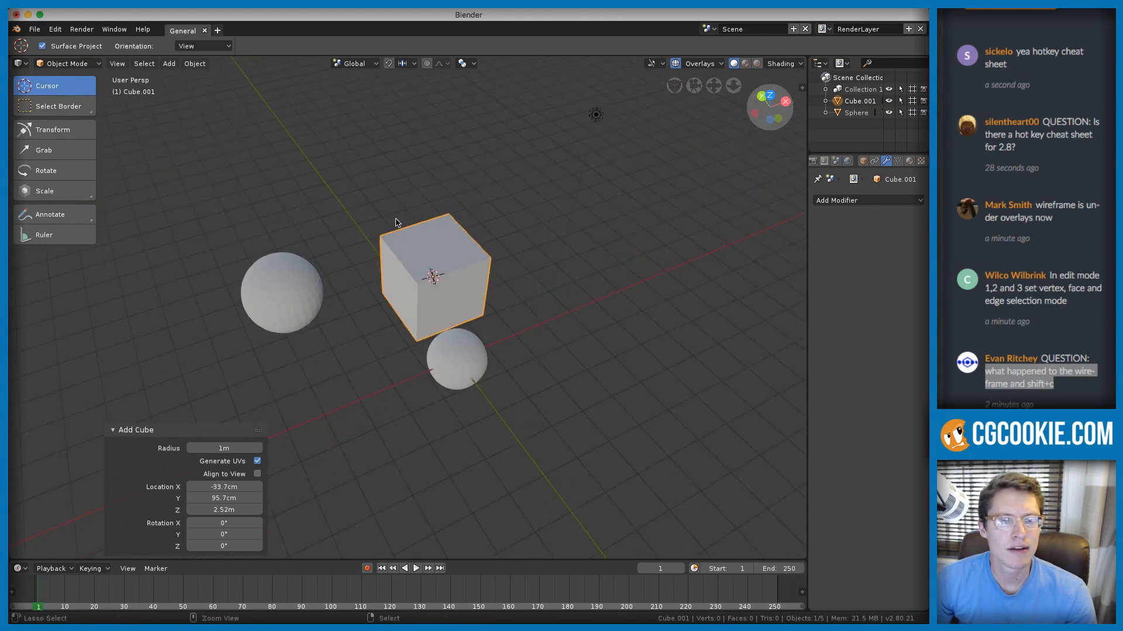
scroll(457, 235, "up", 2)
middle_click_drag(474, 272, 448, 262)
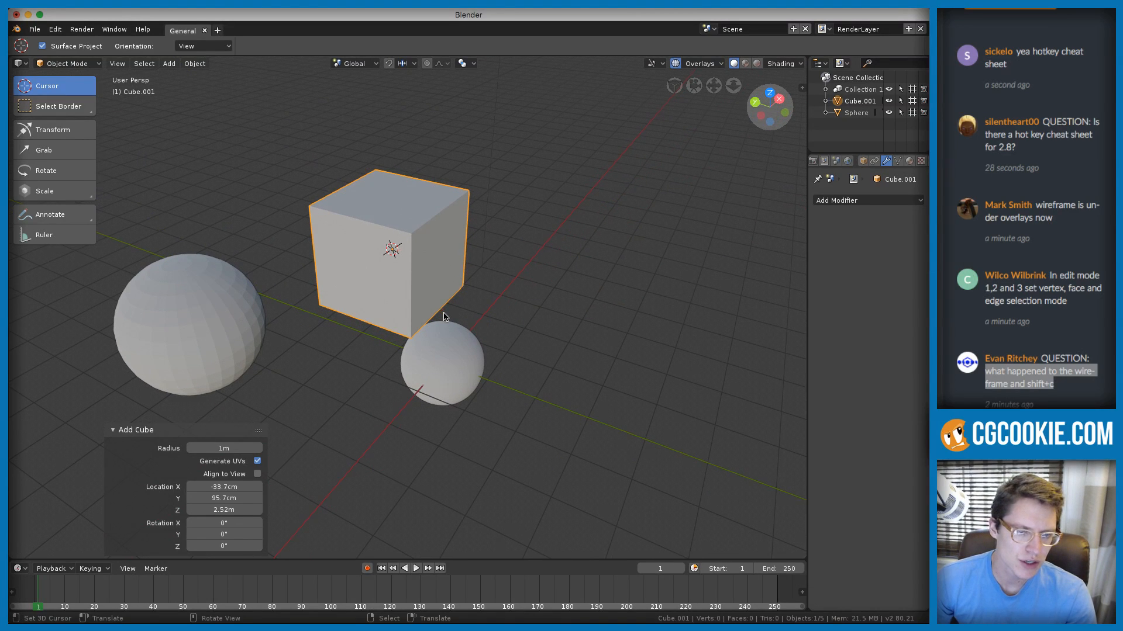
key("n")
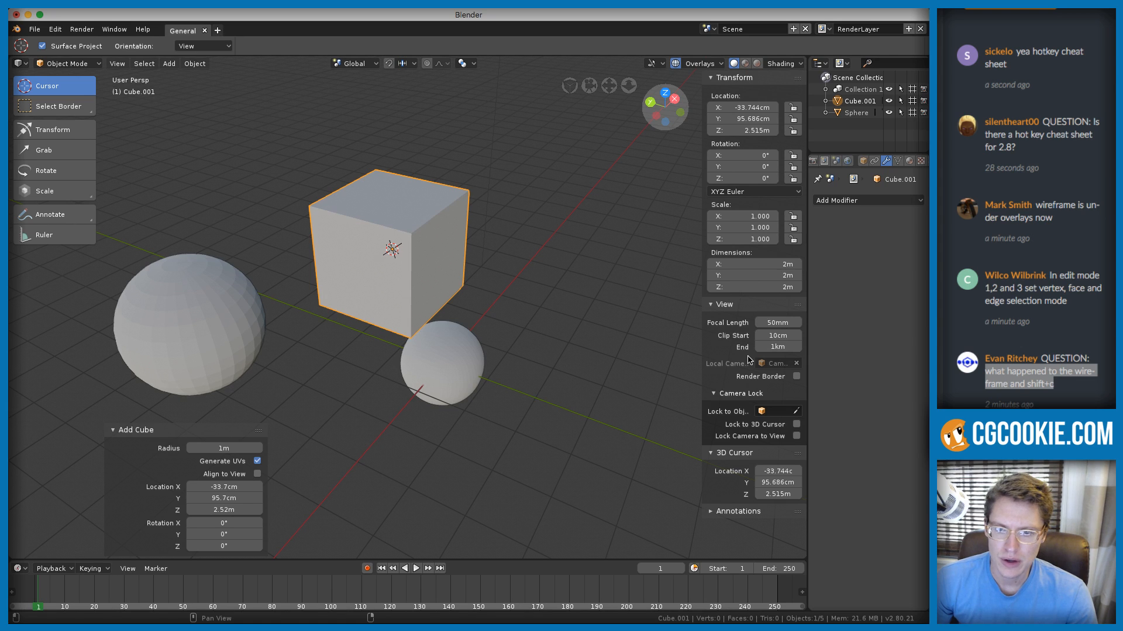
mouse_move(777, 472)
left_mouse_down()
mouse_move(776, 494)
mouse_move(777, 470)
left_mouse_up()
key("Return")
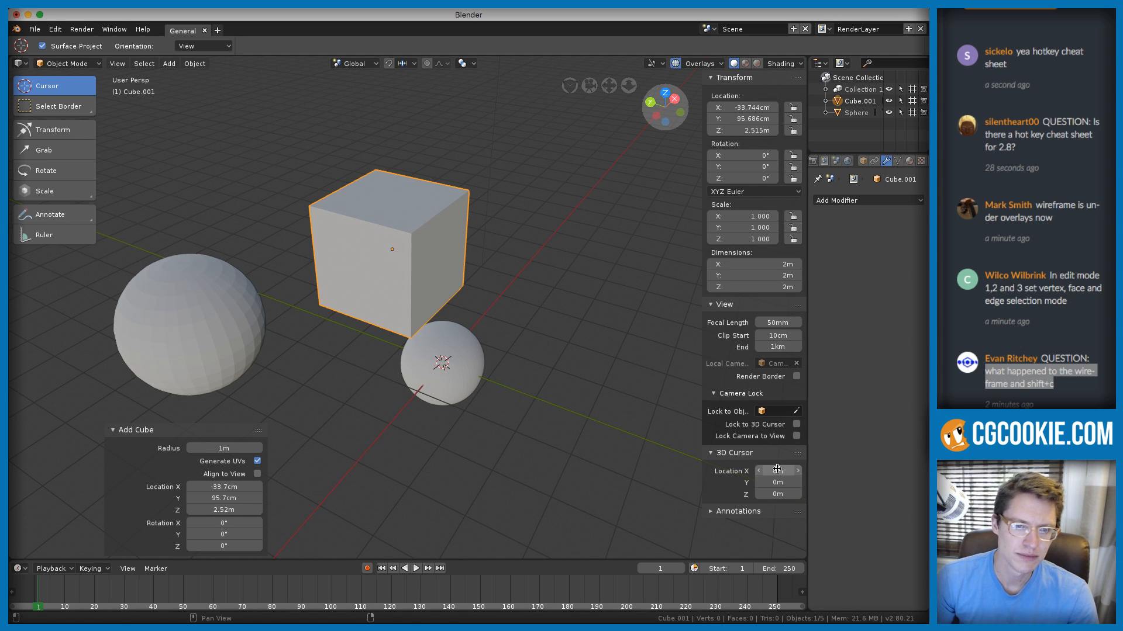
Place the 3D cursor in the empty space beside the cube, at about X 1.61, Y -1.30, Z 1.04 m
left_click(537, 301)
middle_click_drag(451, 354, 466, 300)
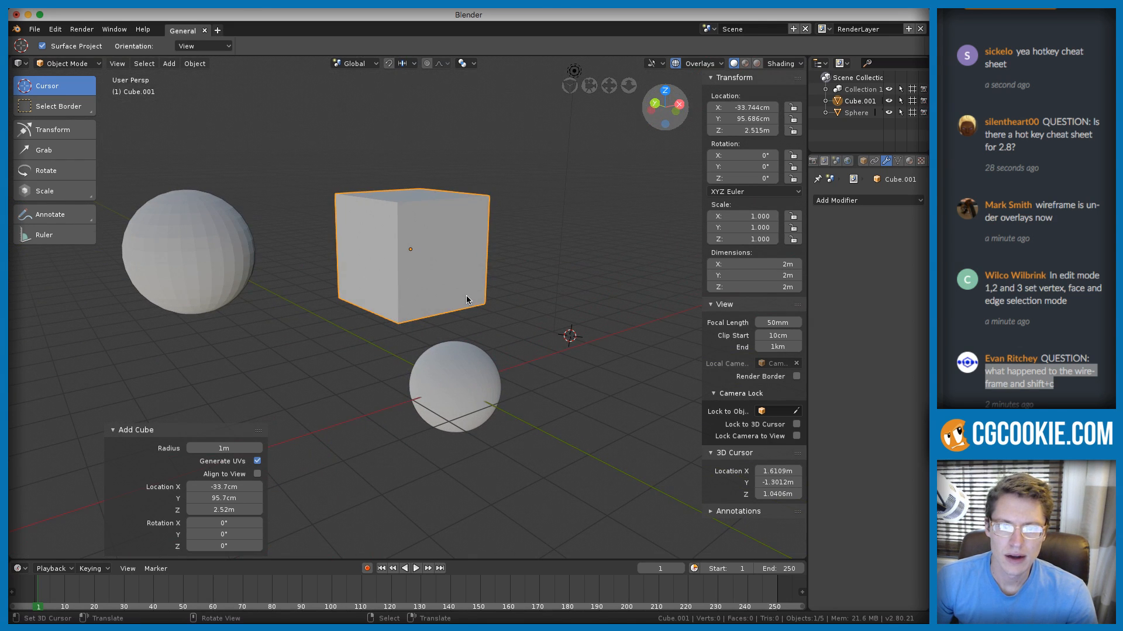
left_click(1060, 392)
left_click(521, 152)
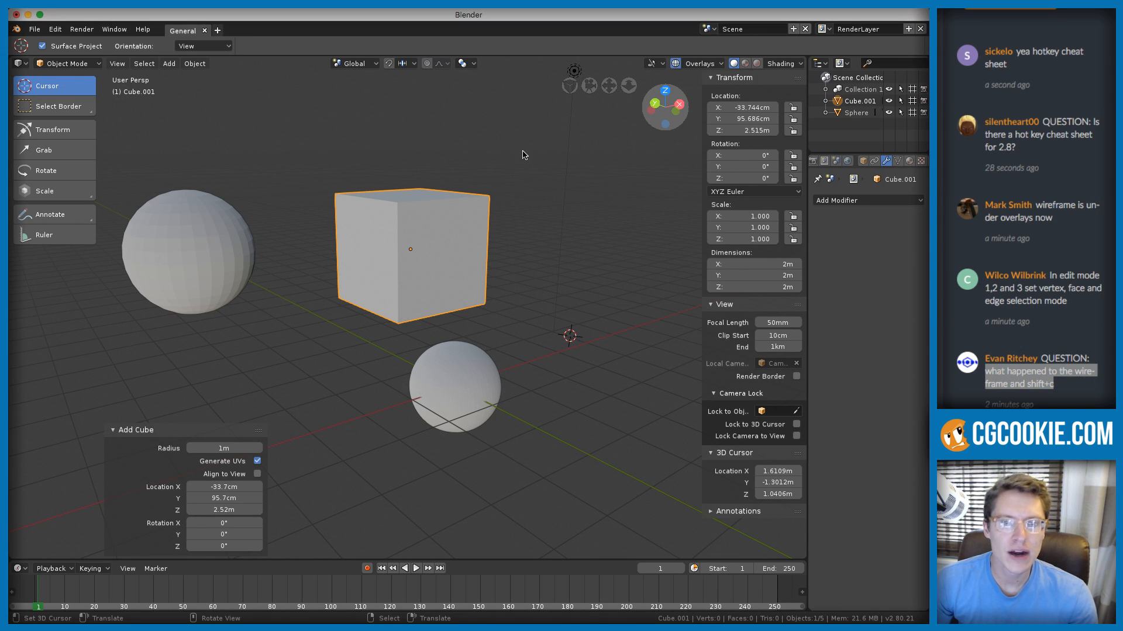
Turn on X-ray display for the viewport, and enter and leave Edit Mode on the cube
middle_click_drag(454, 230, 430, 272)
key("alt+z")
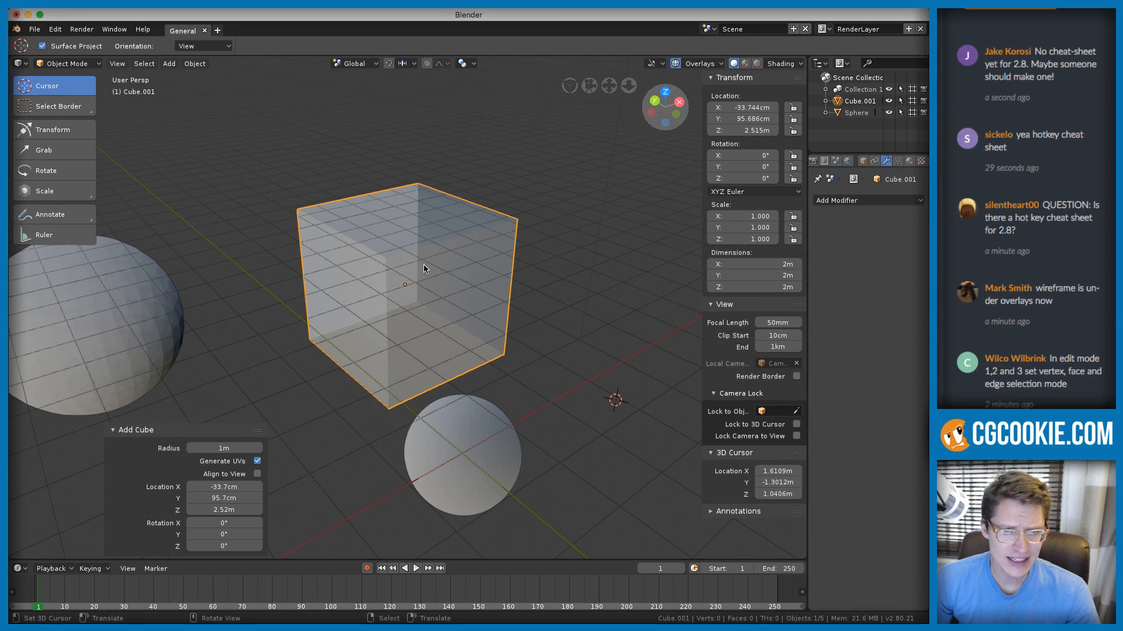
mouse_move(505, 280)
middle_mouse_down()
mouse_move(418, 261)
mouse_move(502, 287)
middle_mouse_up()
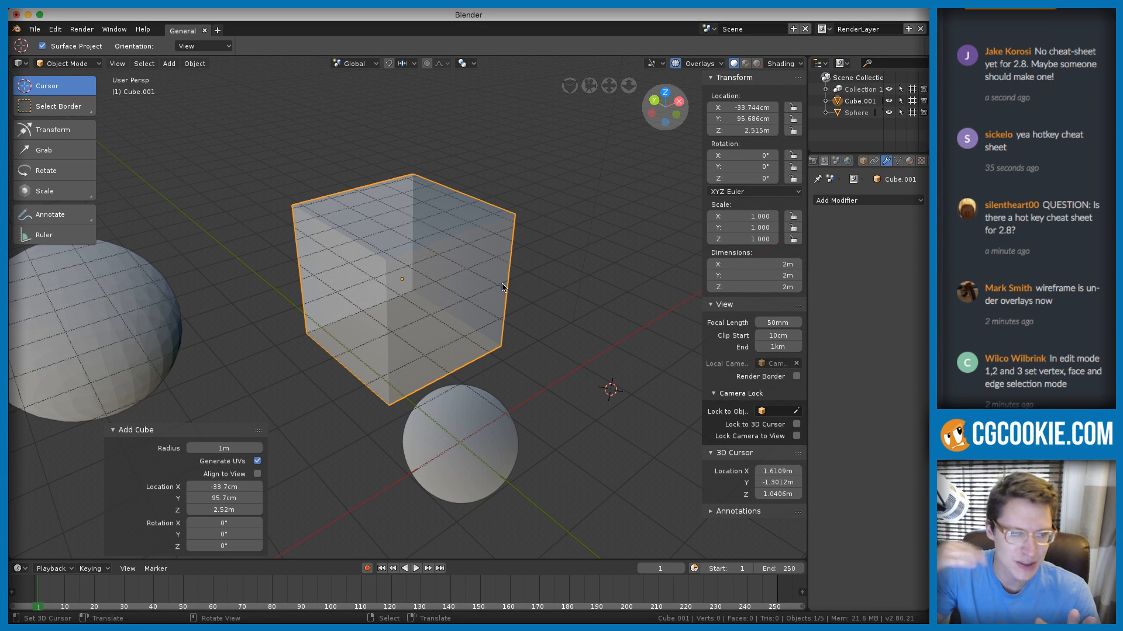
middle_click_drag(502, 287, 446, 268)
key("Tab")
key("Tab")
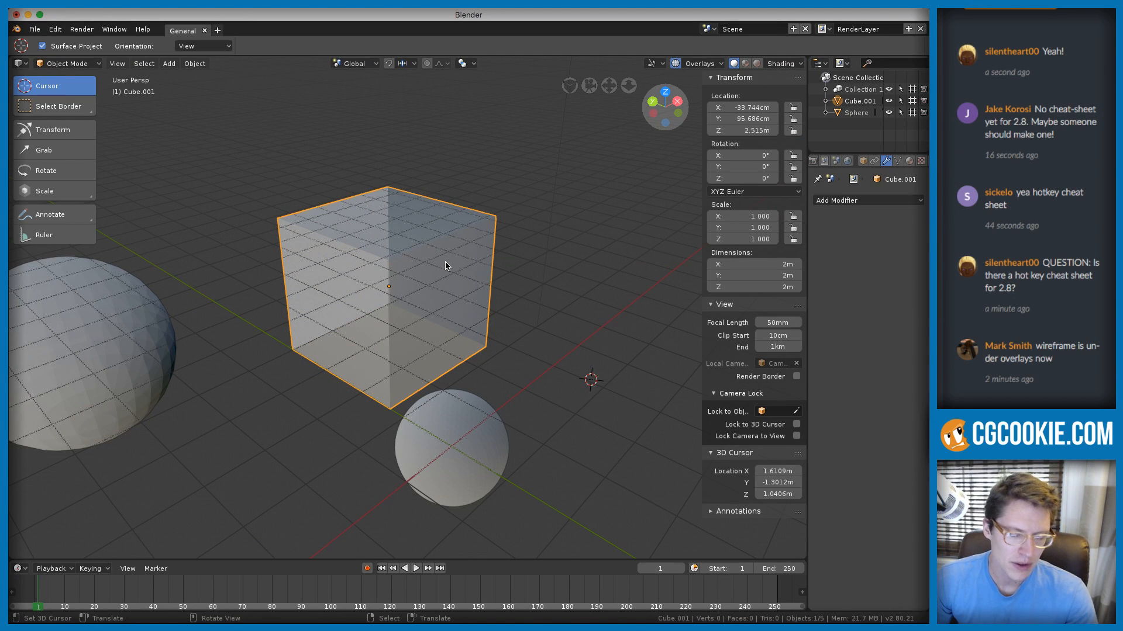
Examine the wireframe setting among the viewport overlay options
left_click(722, 64)
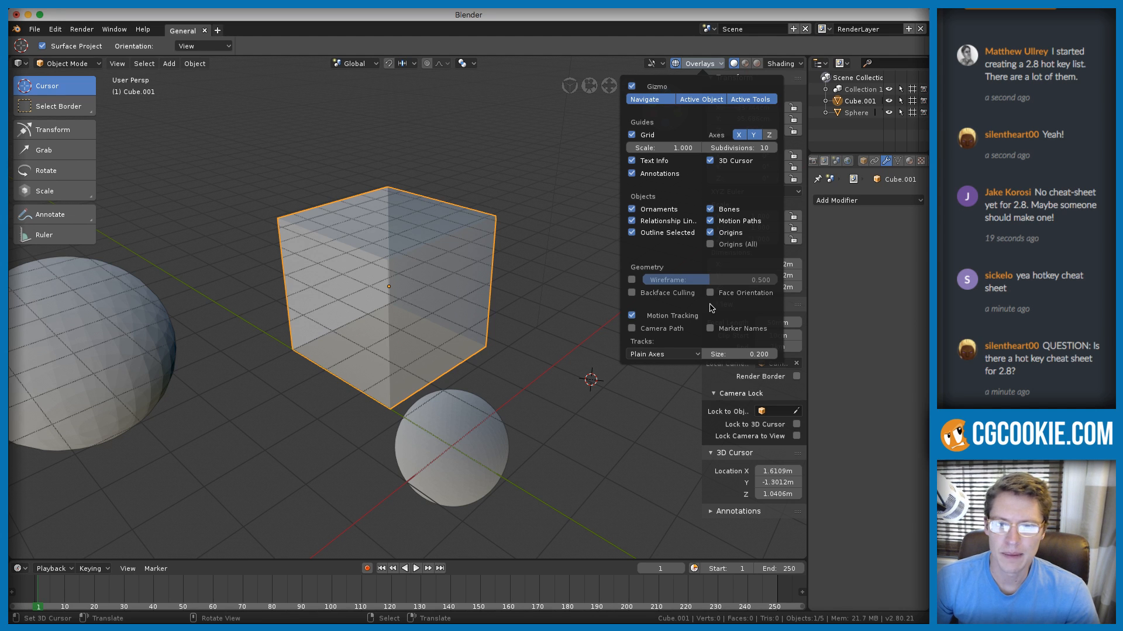
left_click(707, 65)
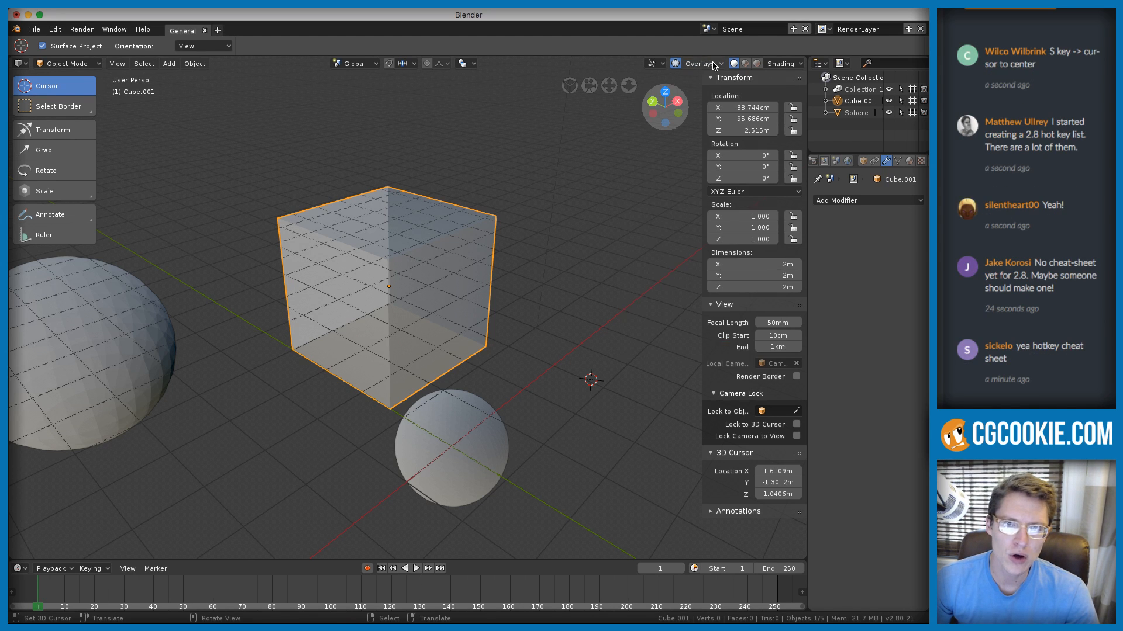
Turn on the wireframe overlay for the viewport and reduce its amount to 0, finishing at 0.149
left_click(709, 64)
left_click(706, 64)
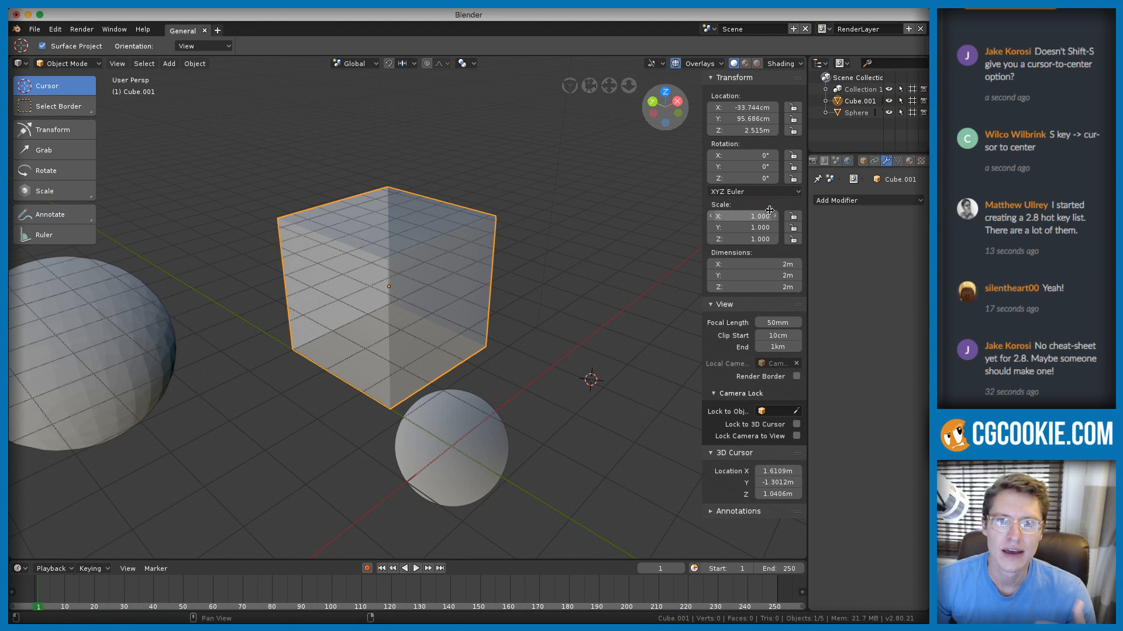
left_click(721, 64)
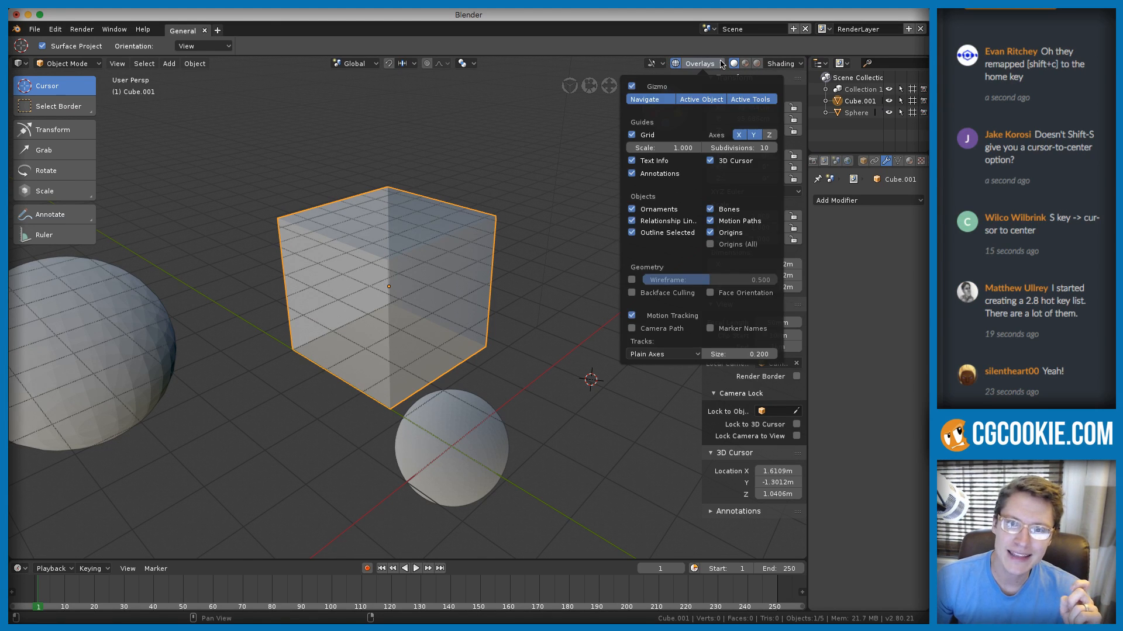
left_click(632, 280)
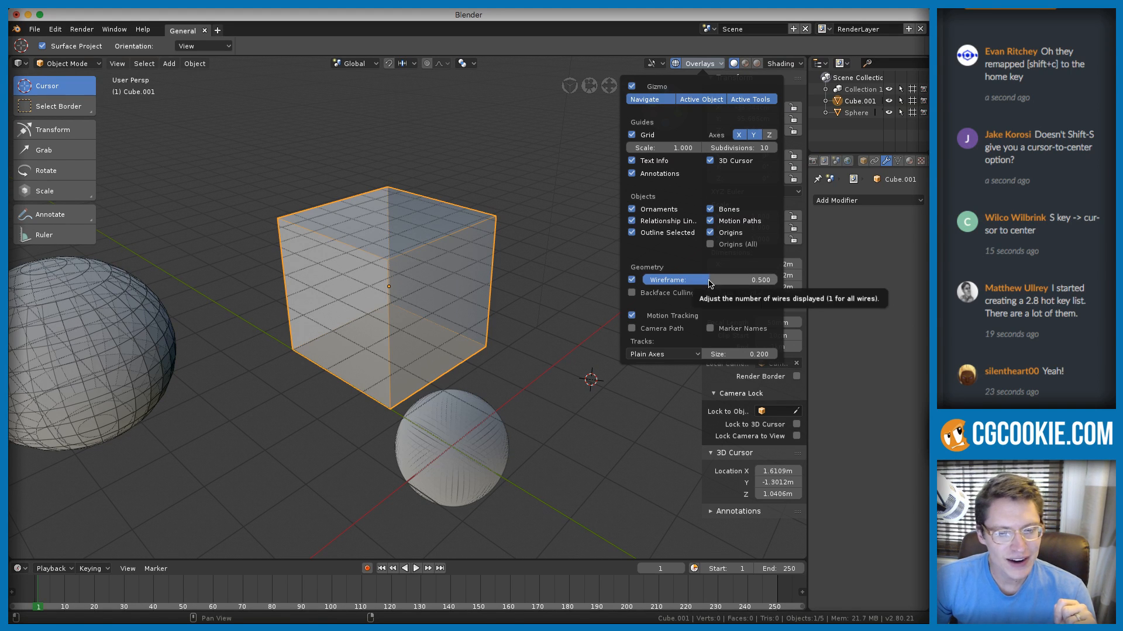
left_click_drag(709, 283, 646, 283)
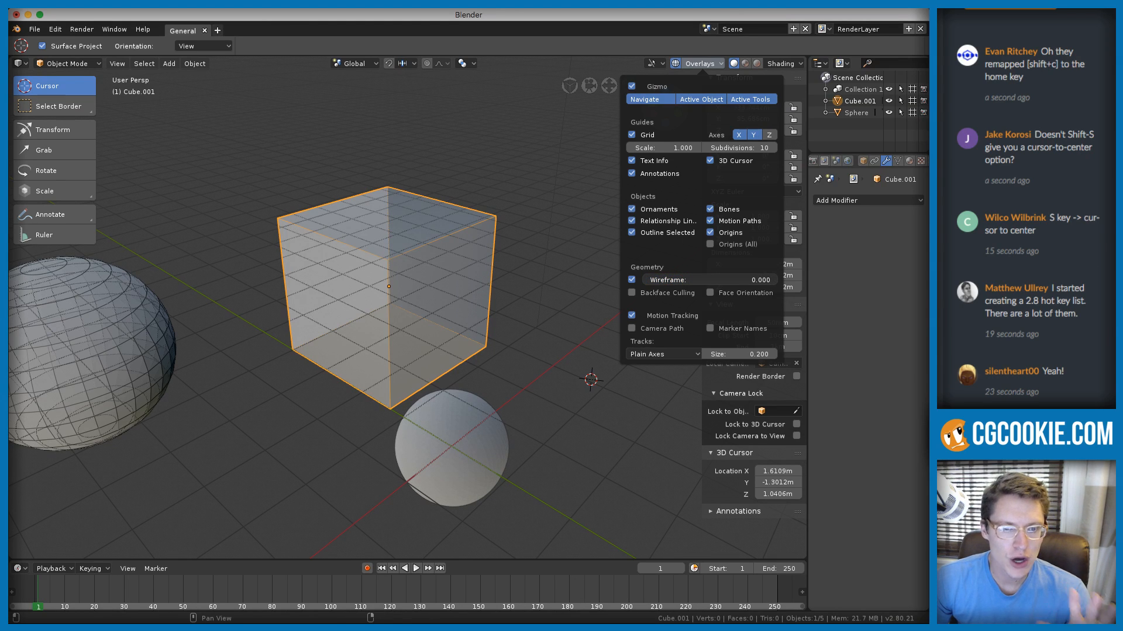
left_click_drag(645, 283, 671, 285)
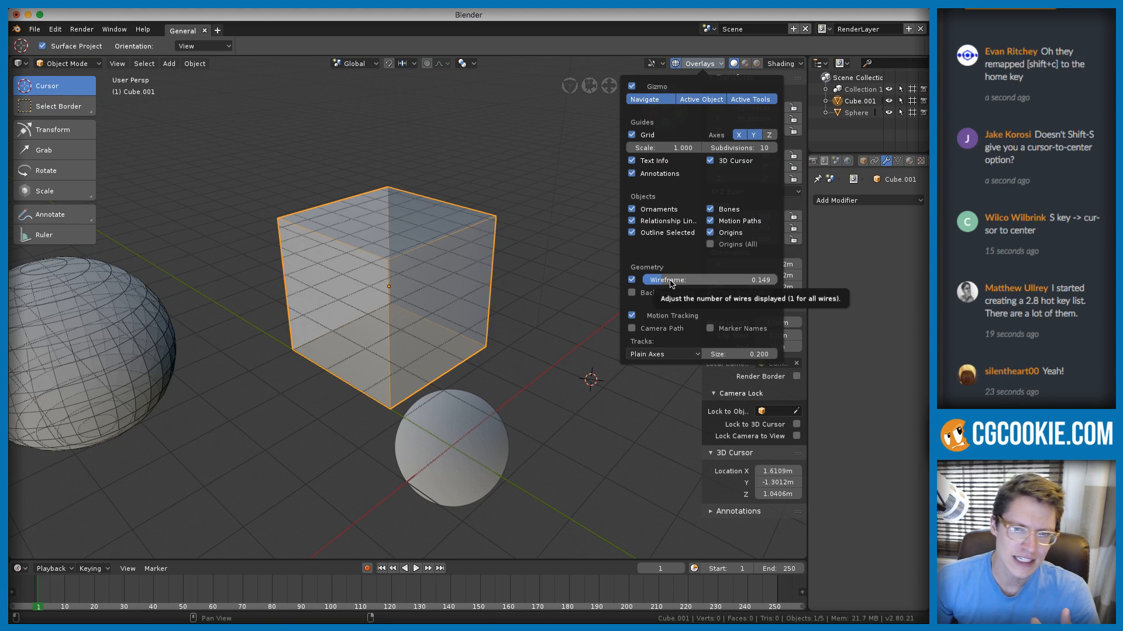
Place the 3D cursor on the large sphere and turn off X-ray display, leaving no object selected
middle_click_drag(275, 269, 333, 271)
left_click(254, 314)
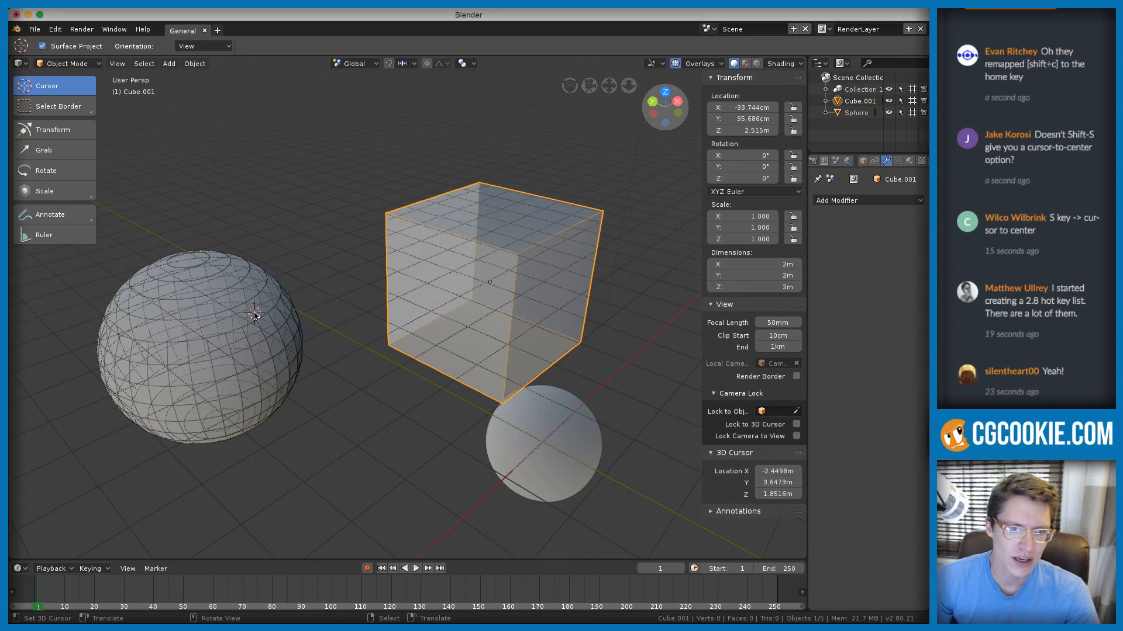
mouse_move(211, 262)
middle_mouse_down("shift")
mouse_move(269, 252)
mouse_move(270, 273)
mouse_move(268, 249)
middle_mouse_up("shift")
key("alt+z")
right_click(294, 254)
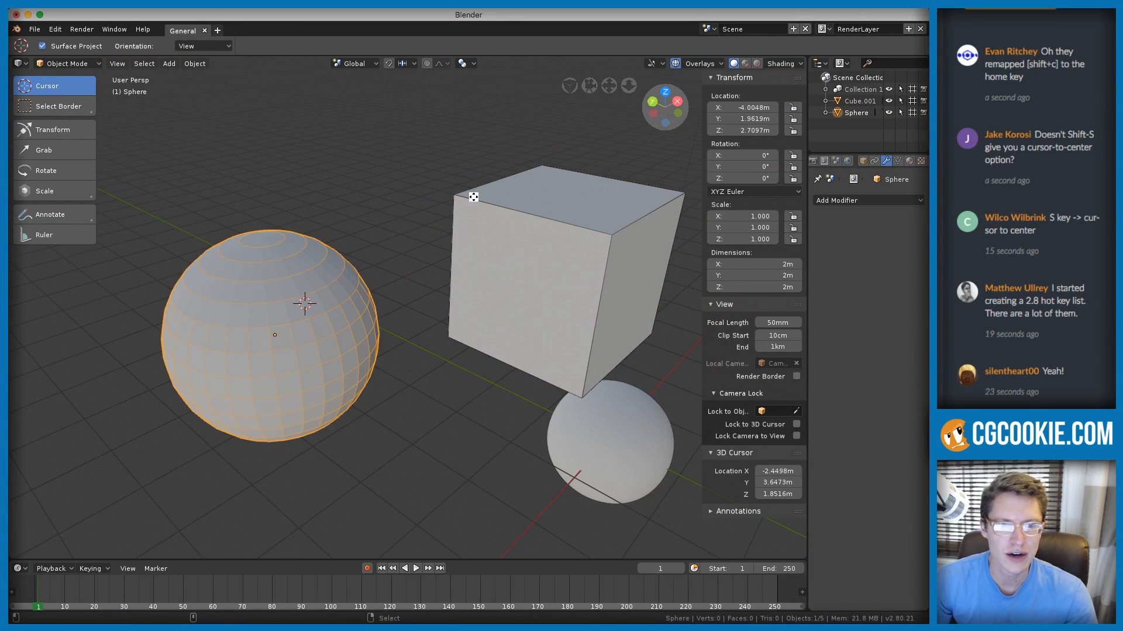
key("alt+a")
Raise the wireframe overlay amount to 0.559 and inspect the small sphere's wires up close
left_click(702, 63)
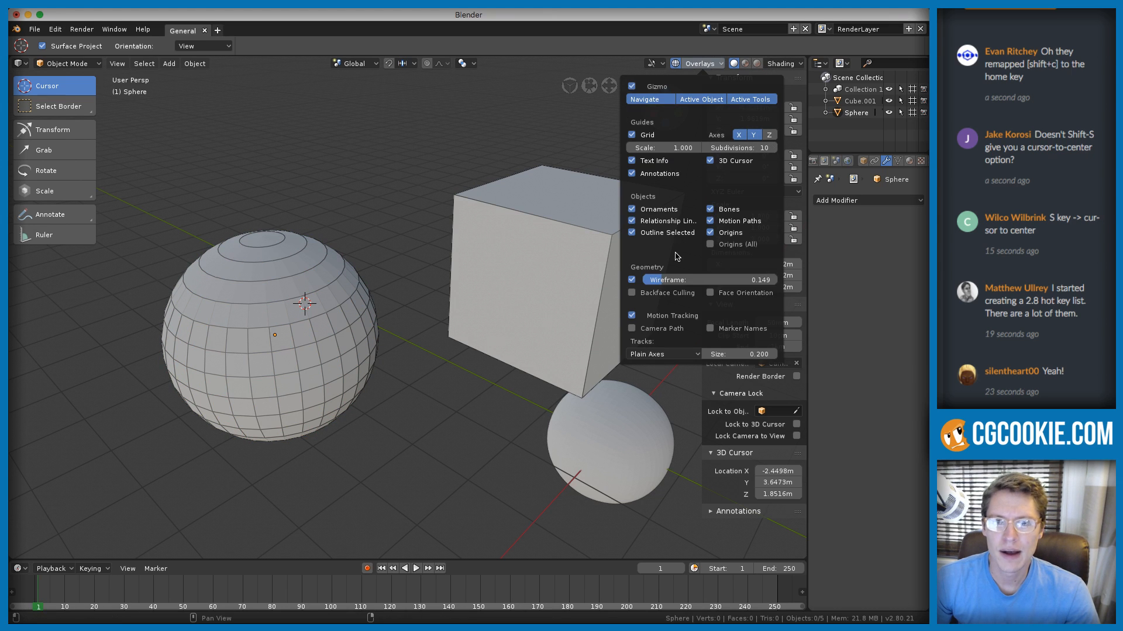
left_click_drag(661, 283, 717, 280)
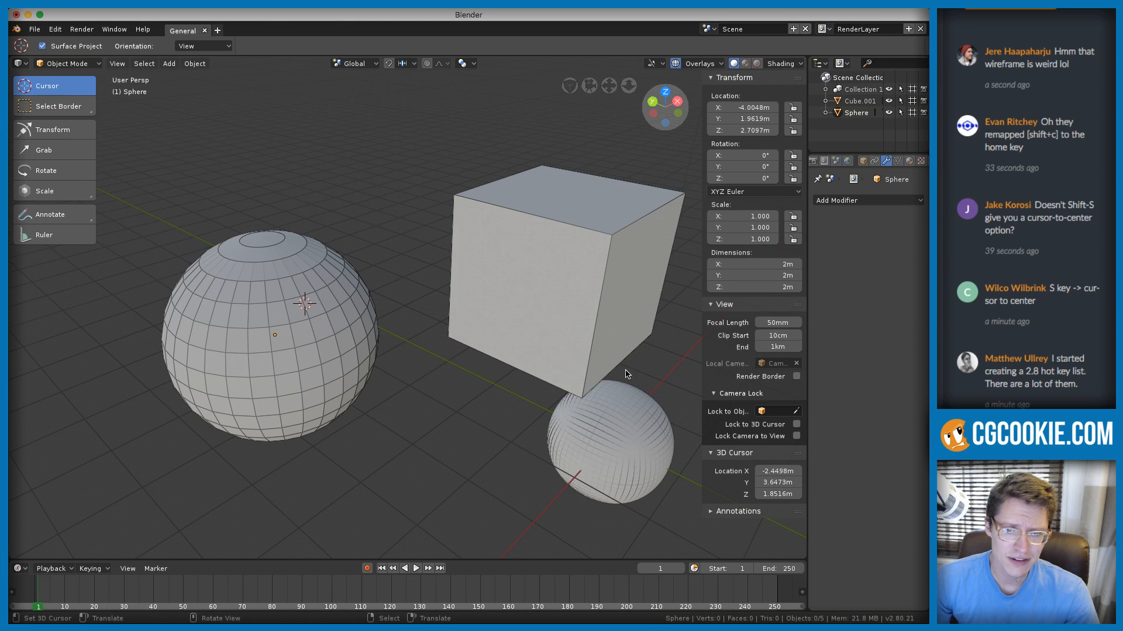
middle_click_drag(625, 372, 486, 280, "shift")
middle_click_drag(486, 279, 433, 309, "ctrl")
middle_click_drag(434, 309, 439, 386, "ctrl")
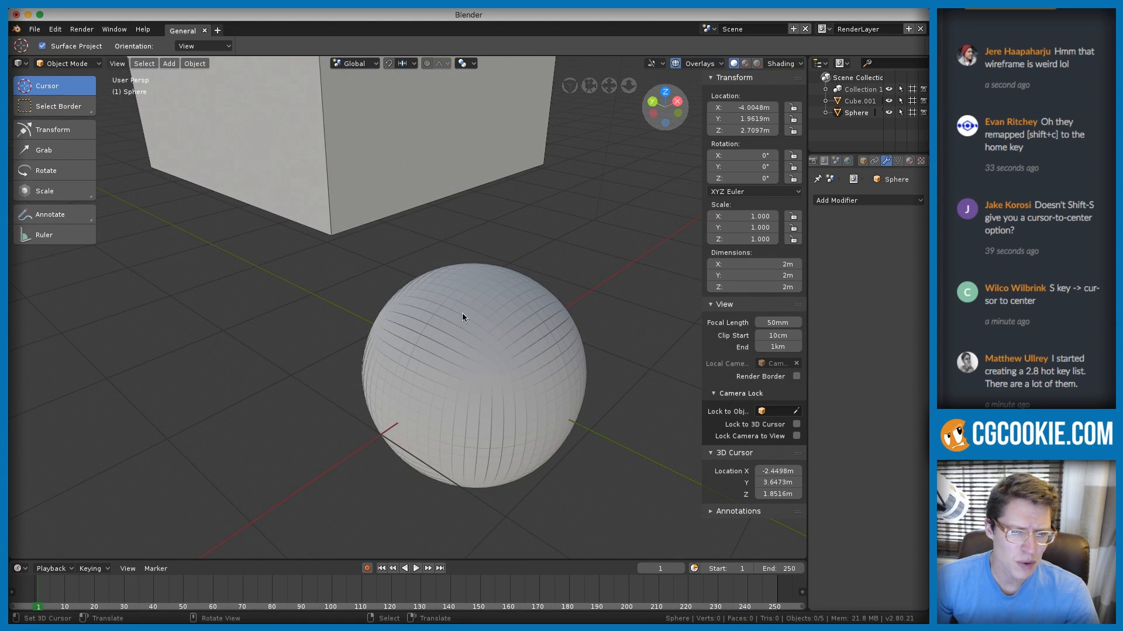
Set the wireframe overlay amount to 1.000 and turn X-ray display back on
left_click(688, 65)
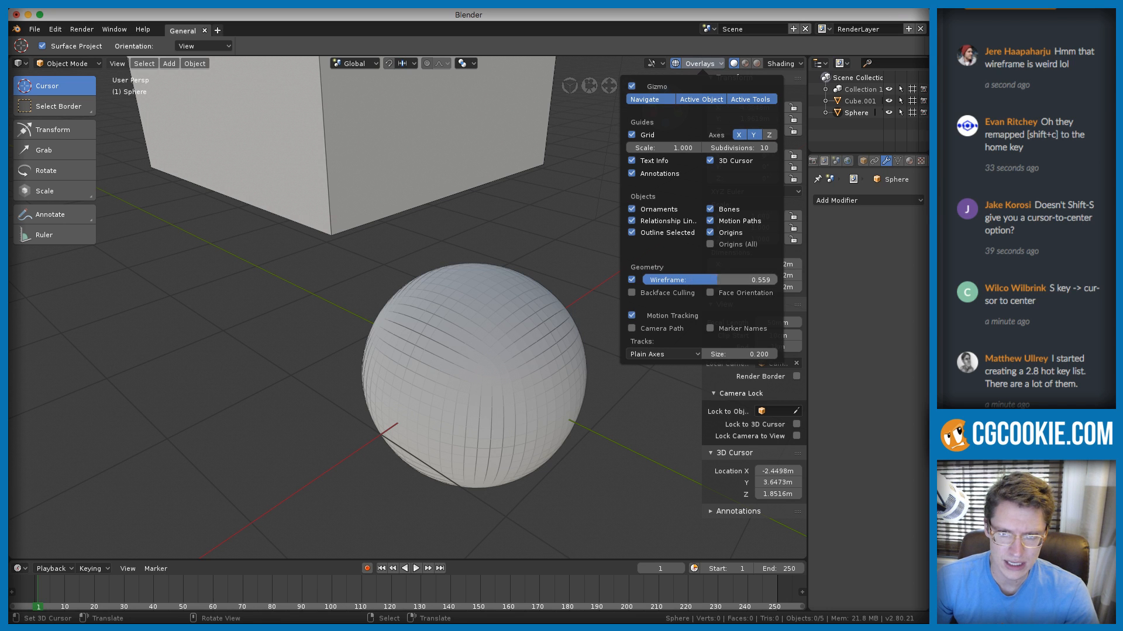
left_click_drag(717, 280, 763, 280)
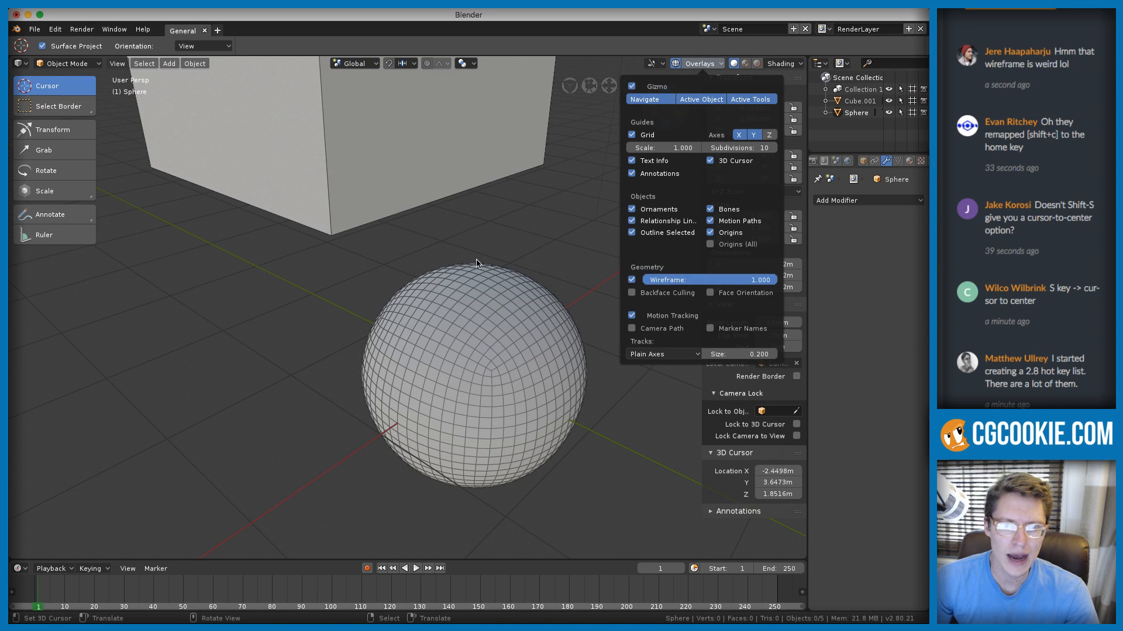
middle_click_drag(462, 243, 438, 251, "ctrl")
key("alt+z")
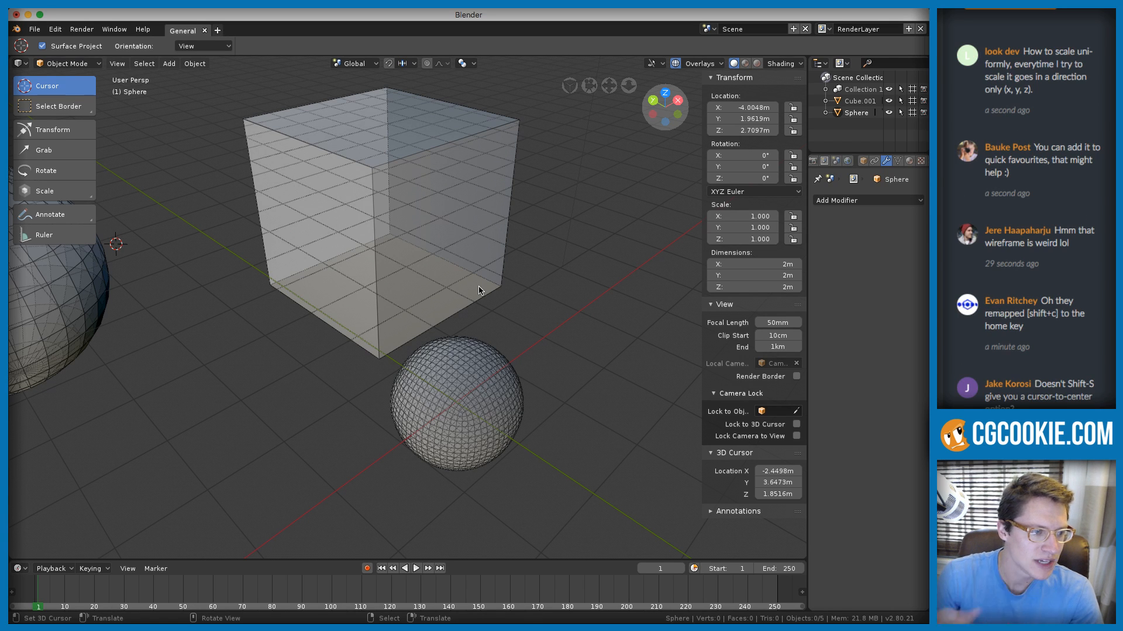
Place the 3D cursor on the cube's face, snap it back to the scene center, and select the cube
left_click(342, 228)
scroll(363, 240, "down", 2)
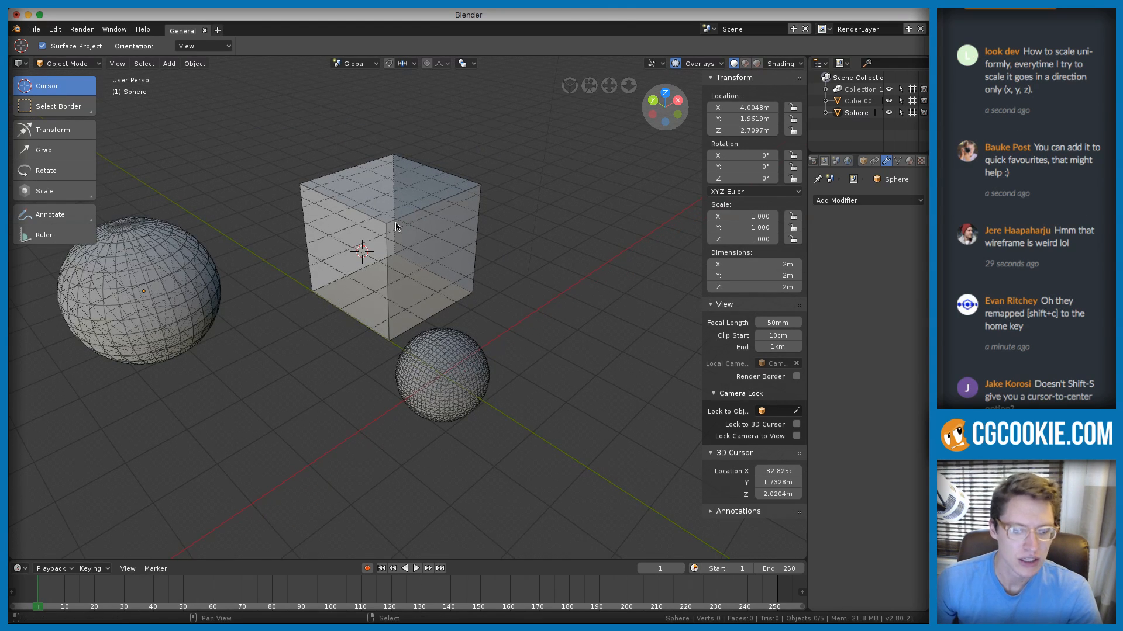
key("shift+s")
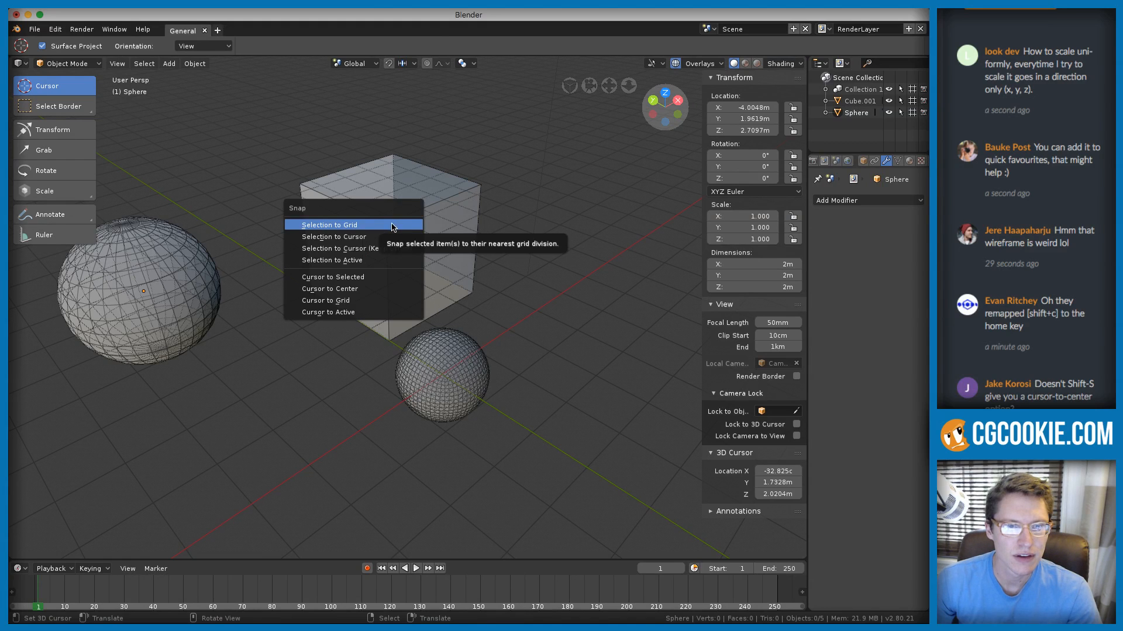
left_click(359, 288)
left_click(353, 208)
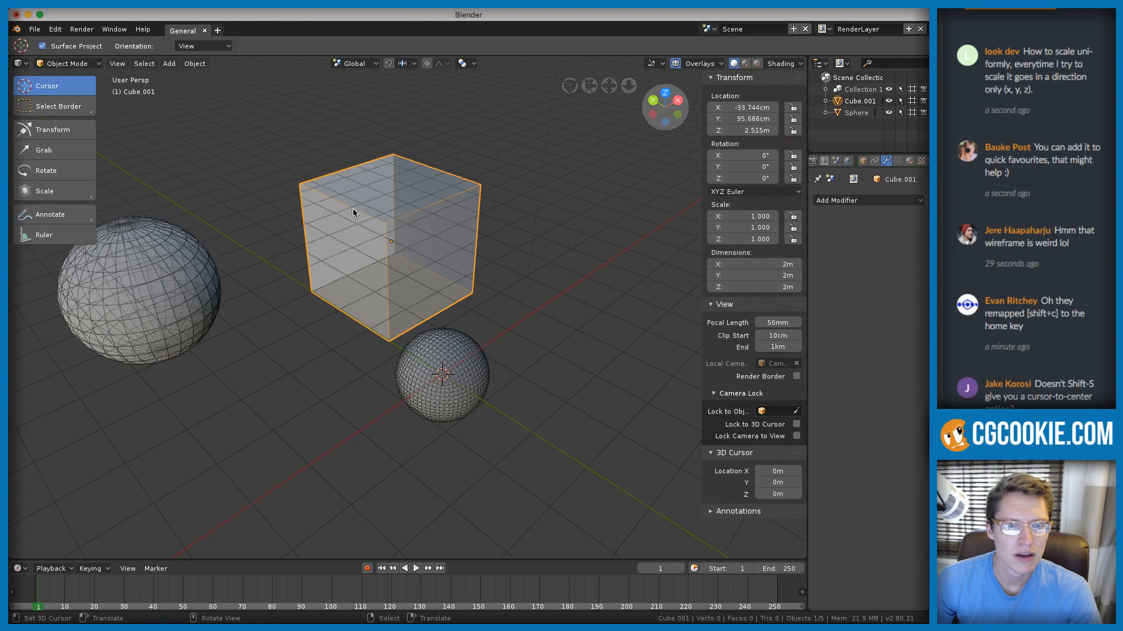
Snap the 3D cursor to the scene center
key("shift+s")
key("Escape")
scroll(396, 205, "up", 3)
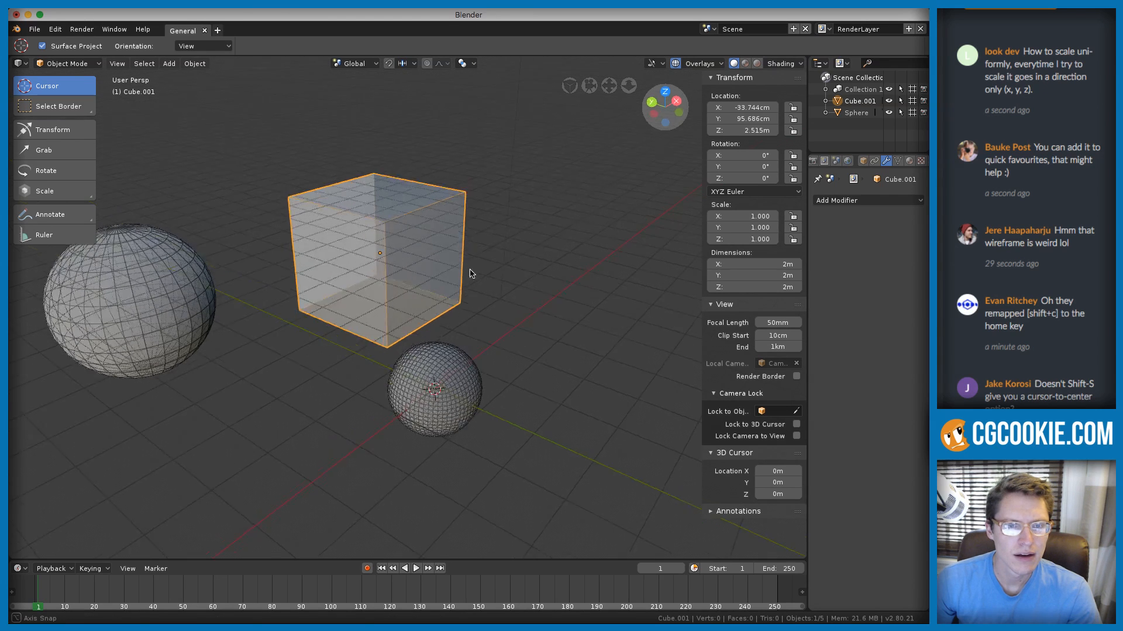
key("shift+s")
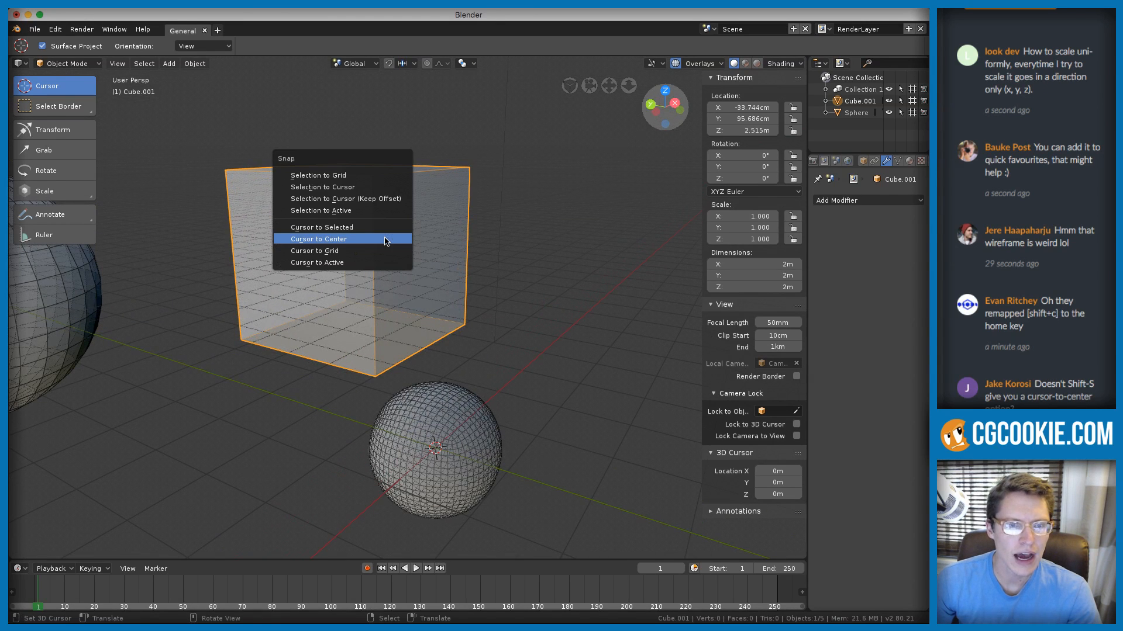
left_click(330, 240)
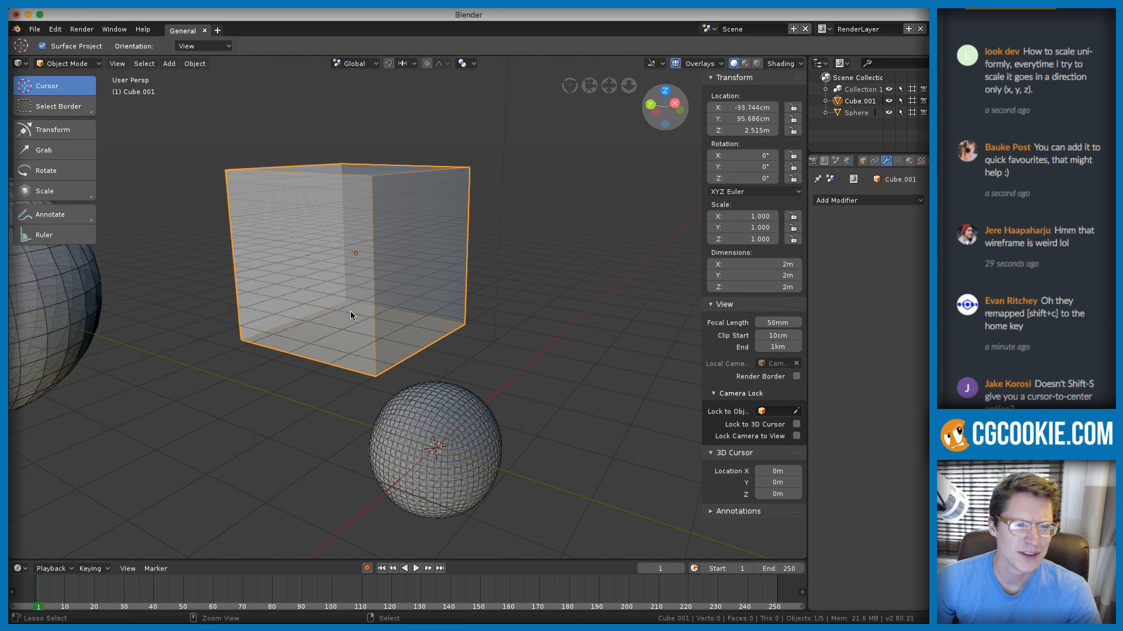
Extend the selection to both spheres, bring up the snap options, and deselect everything
scroll(352, 315, "down", 2)
right_click(159, 283, "shift")
right_click(454, 389, "shift")
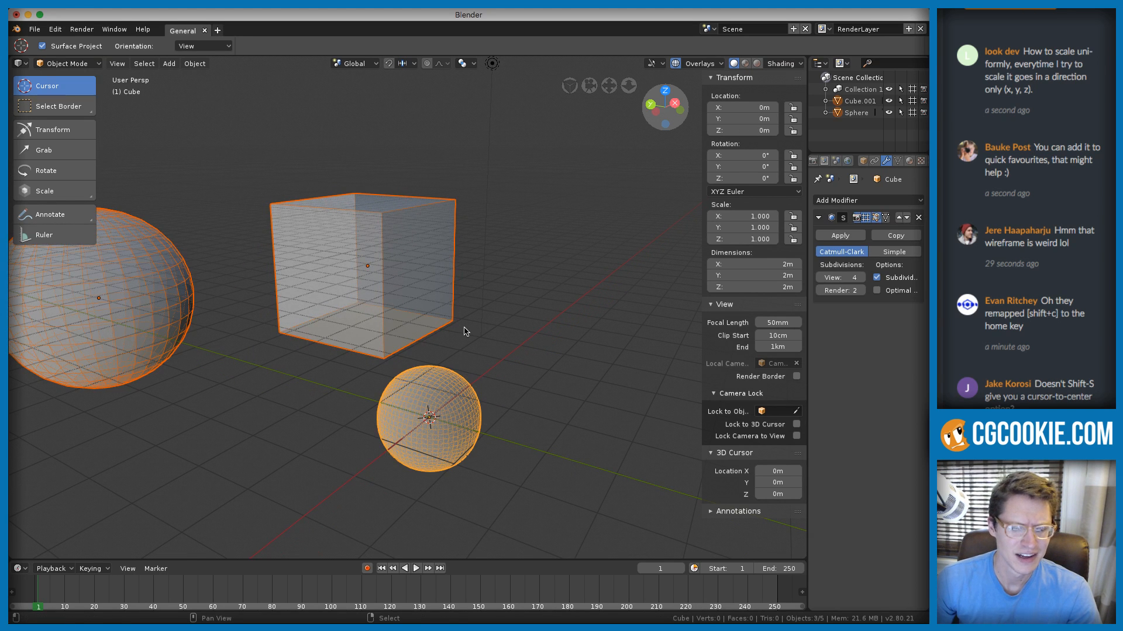
key("shift+s")
left_click(464, 329)
middle_click_drag(458, 365, 515, 343)
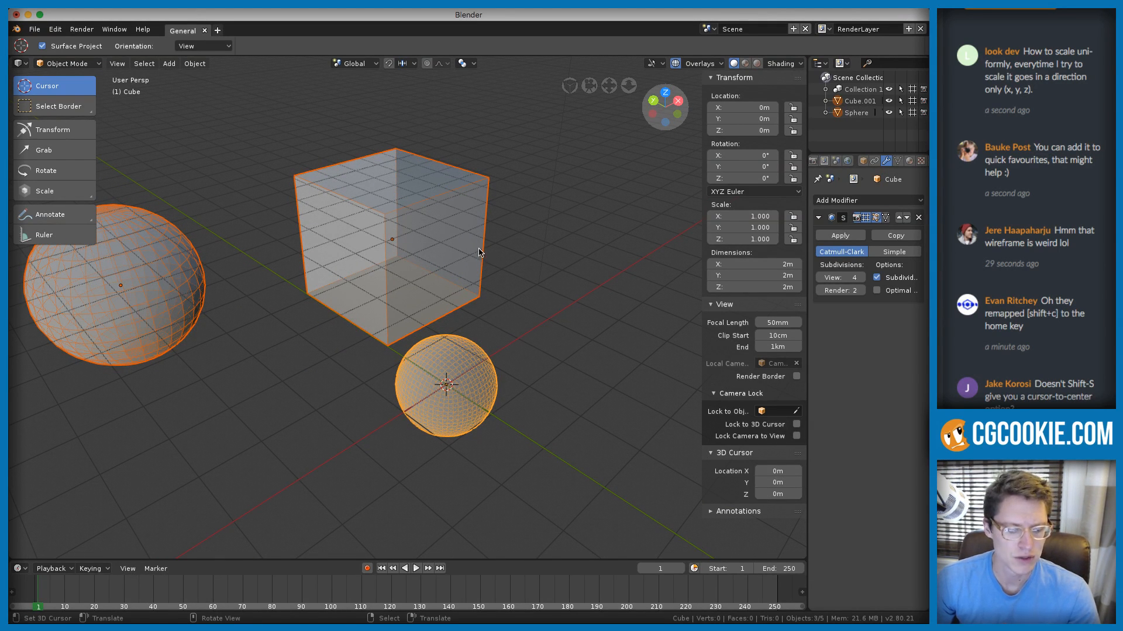
key("alt+a")
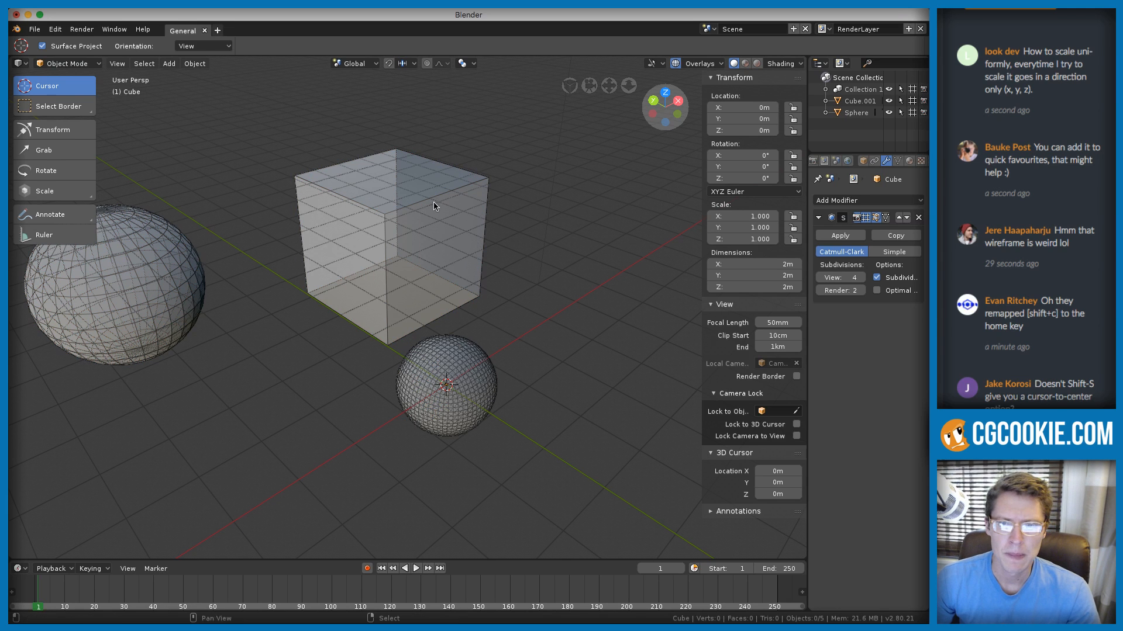
middle_click_drag(453, 218, 421, 263)
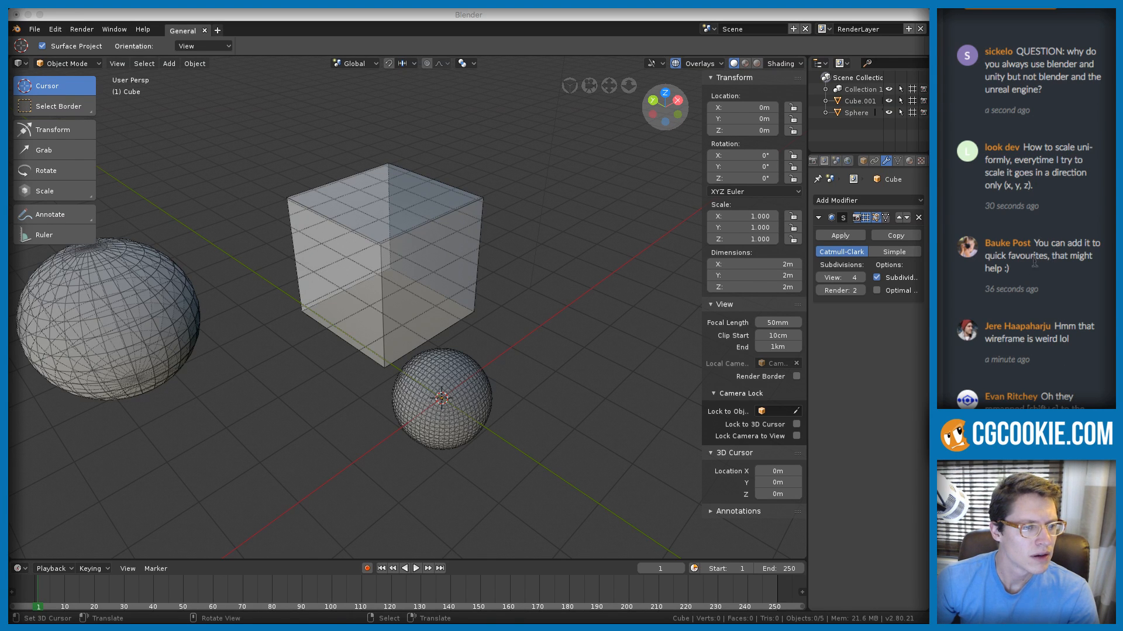
Examine the viewport's view and object commands for a way to add an operation to the quick favorites
left_click_drag(1014, 269, 1031, 238)
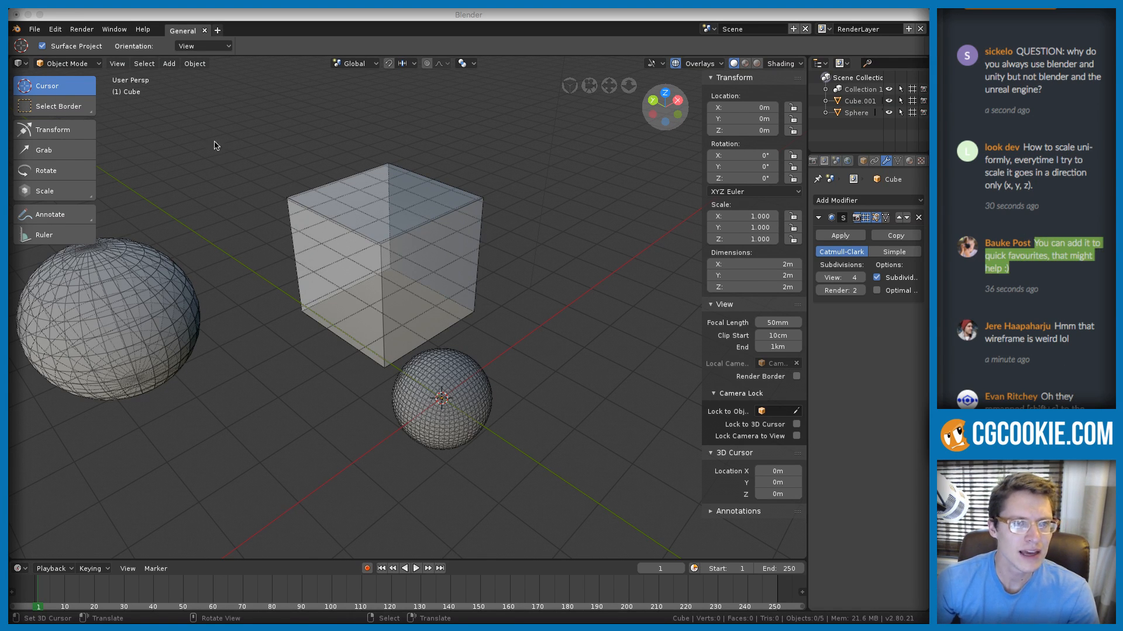
left_click(82, 29)
key("shift+space")
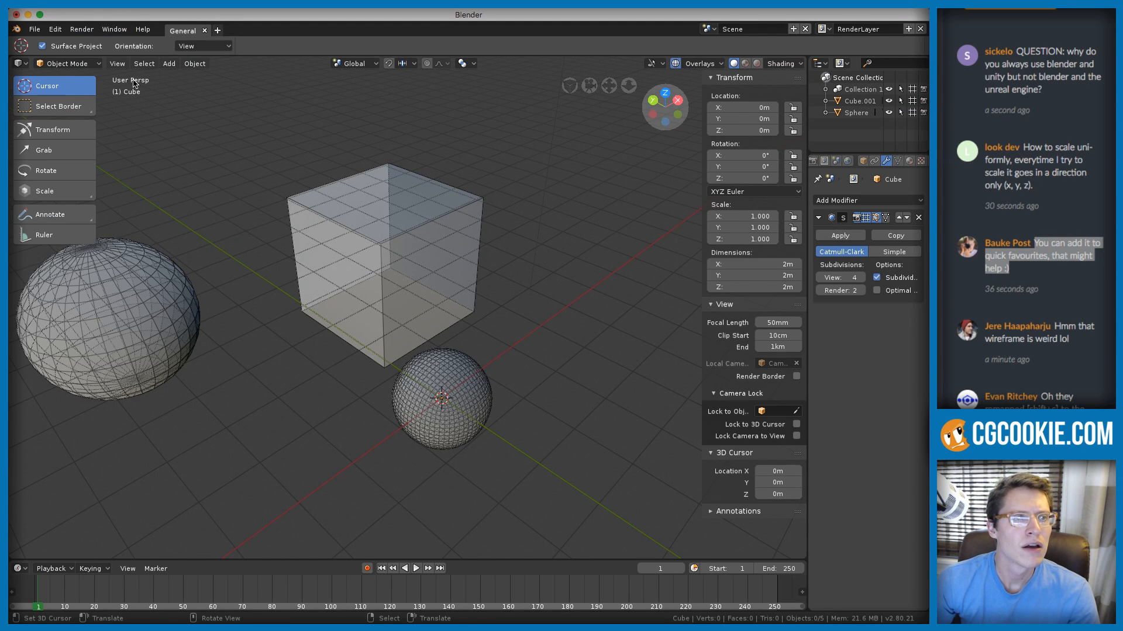
left_click(116, 64)
left_click(113, 64)
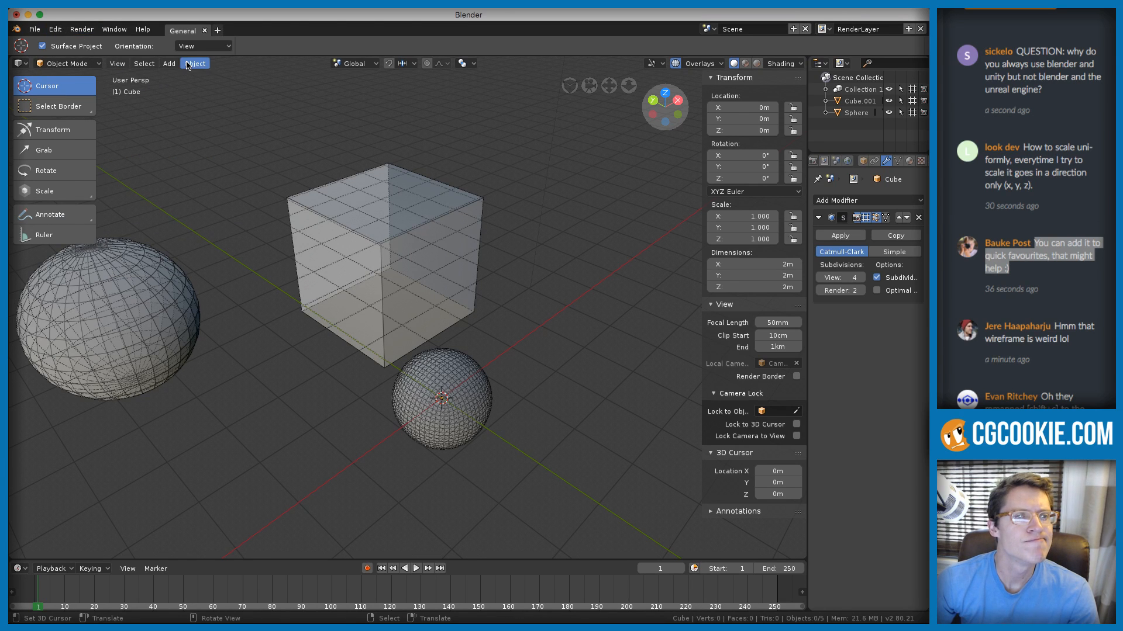
left_click(169, 64)
mouse_move(133, 66)
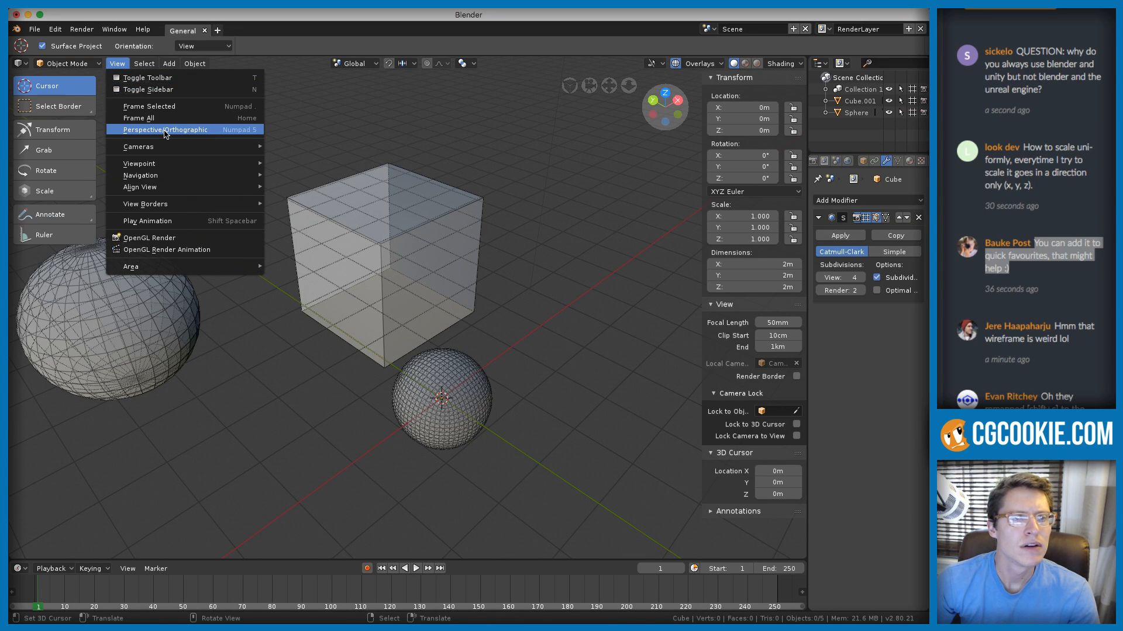
left_click(387, 110)
left_click(1015, 270)
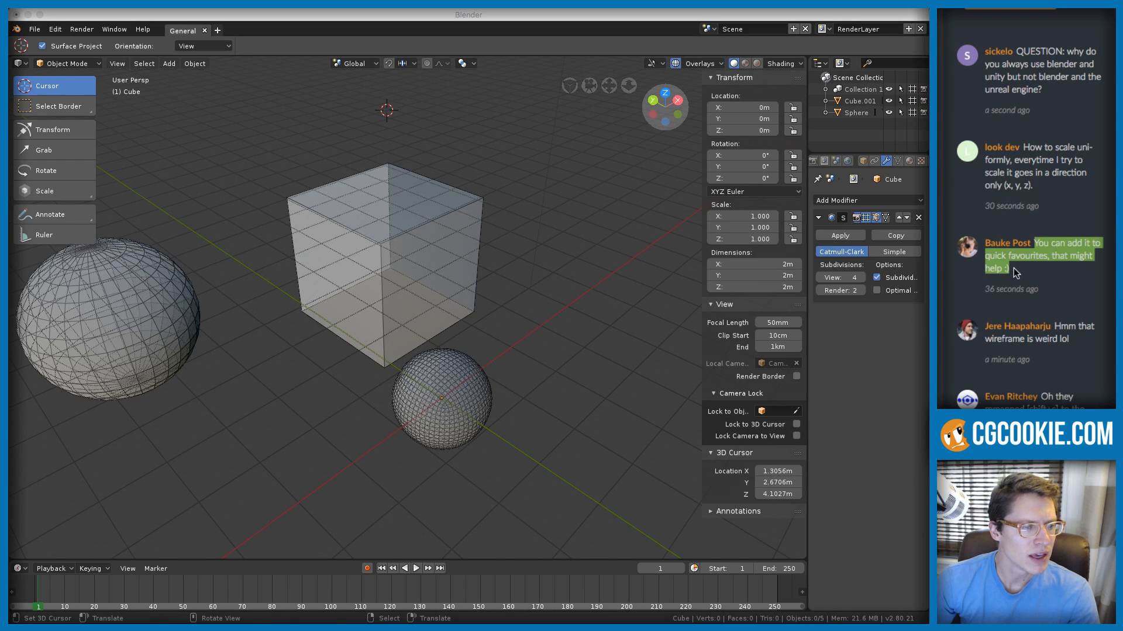
left_click_drag(1017, 270, 1033, 246)
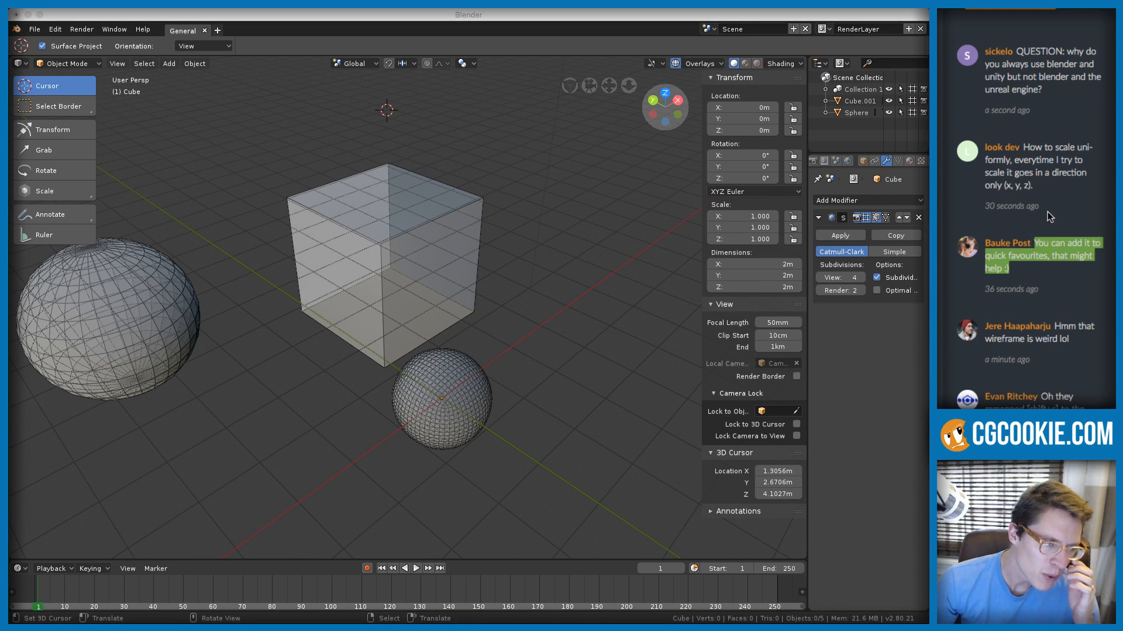
left_click(1044, 193)
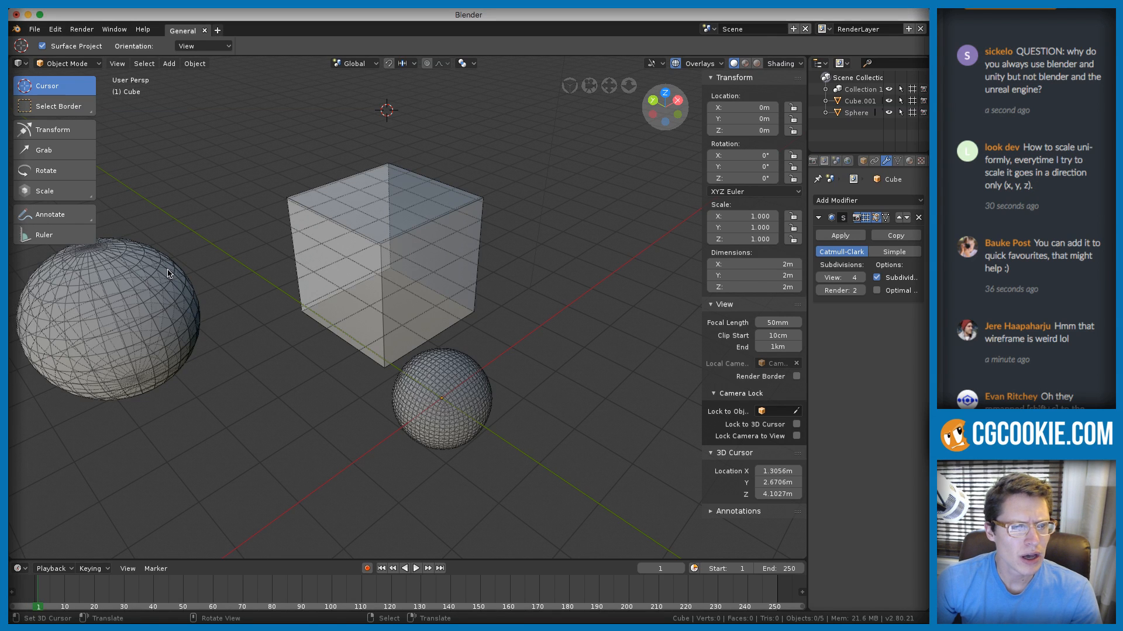
Select the large sphere beside the cube and turn off the see-through display of the objects
middle_click_drag(168, 269, 245, 261, "shift")
left_click(230, 287)
right_click(273, 273)
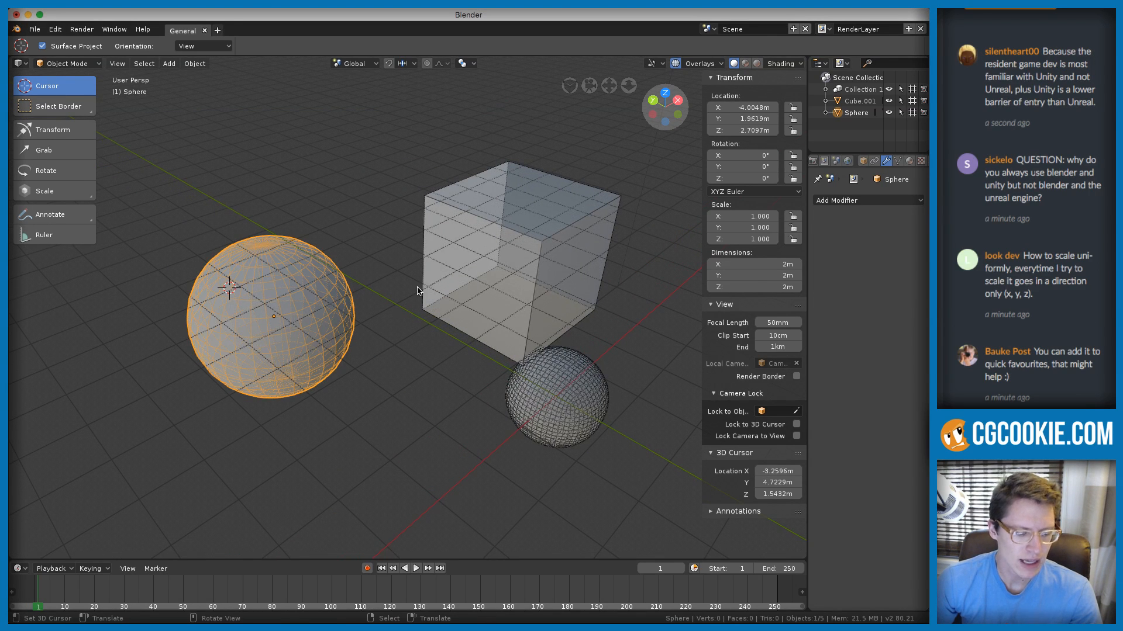
key("shift+z")
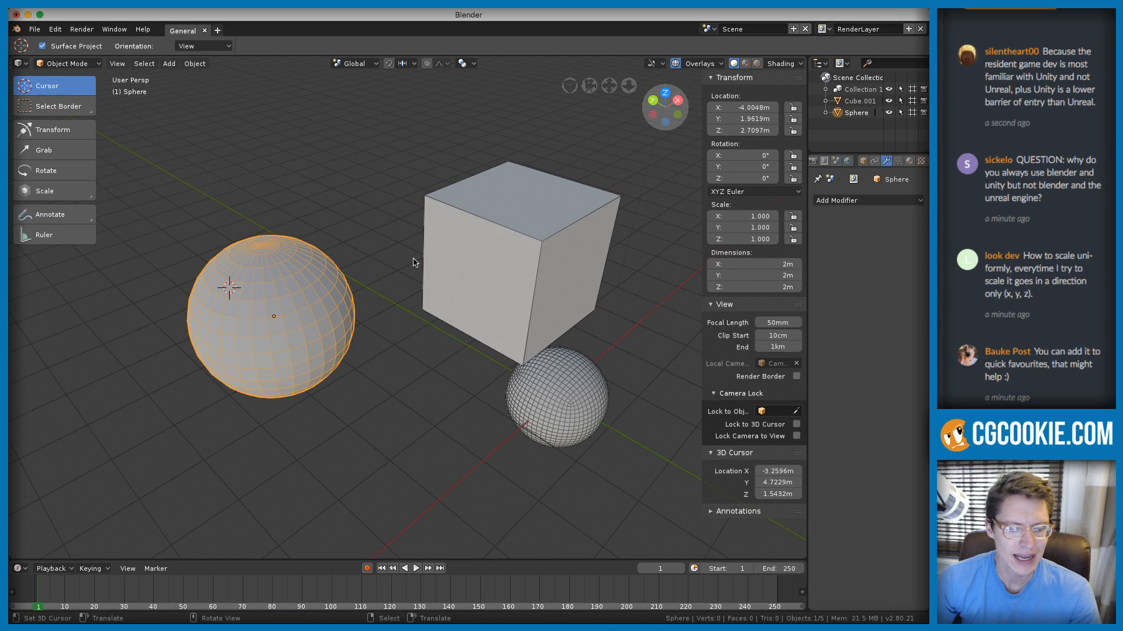
Try scaling the selected sphere uniformly and along the global Z axis, and cancel the scaling
key("s")
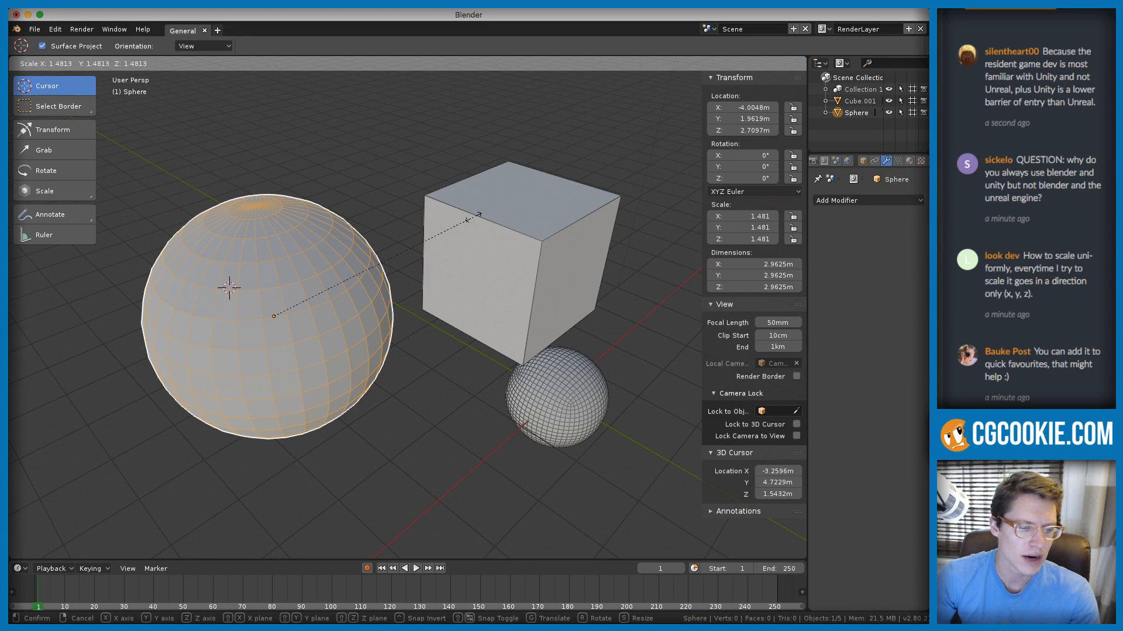
key("z")
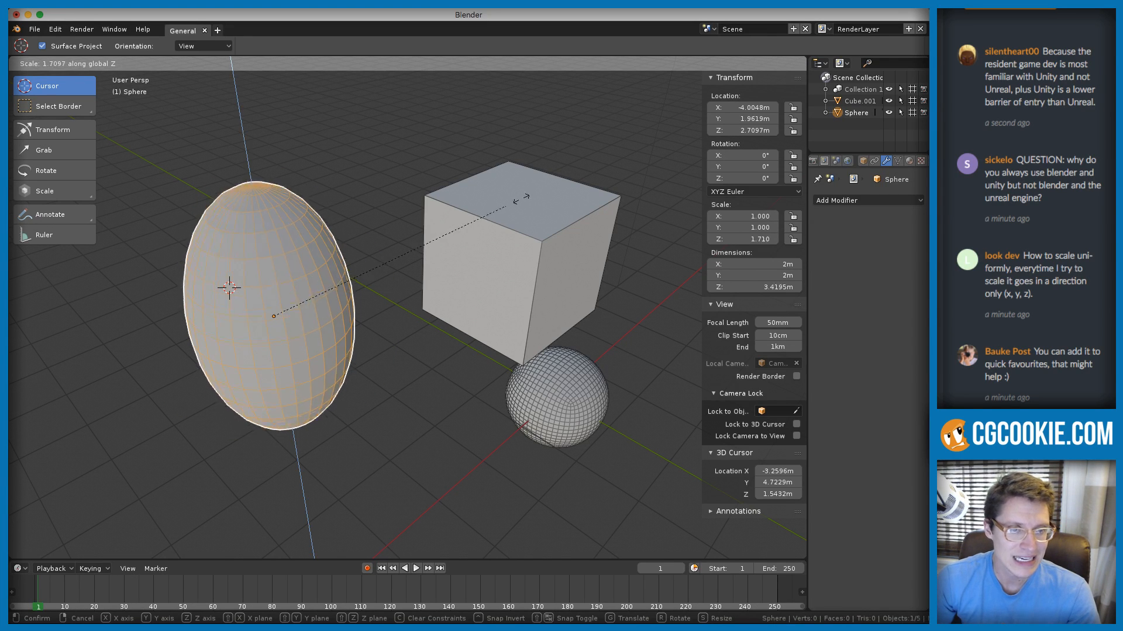
key("Escape")
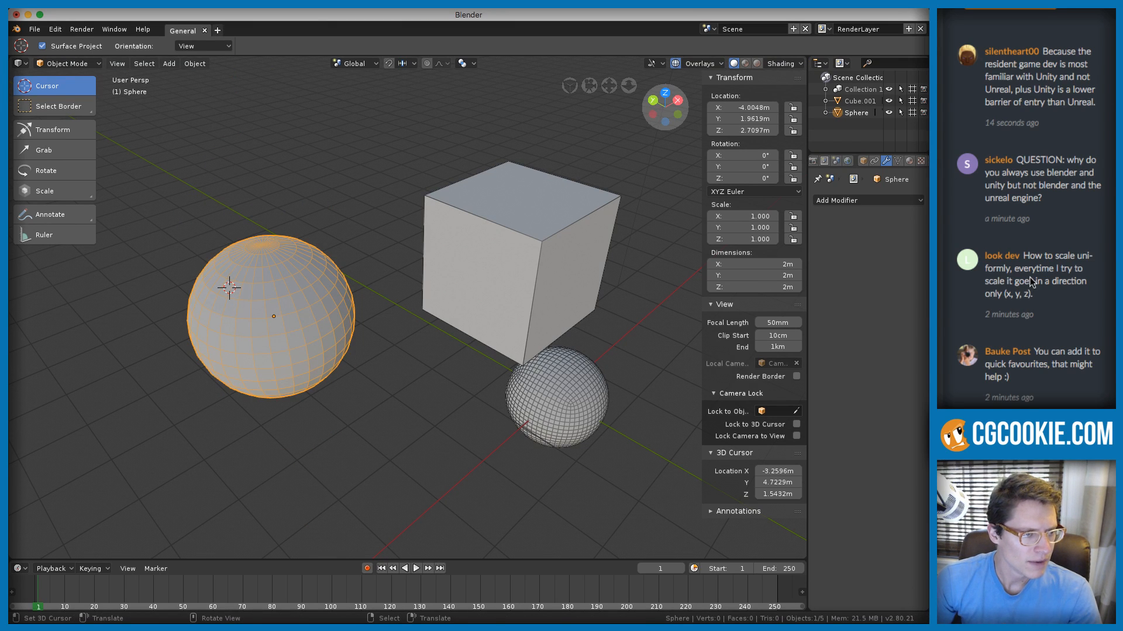
Try scaling the selected sphere uniformly with the Scale tool's center handle, and undo the change
left_click(49, 192)
scroll(363, 232, "up", 5)
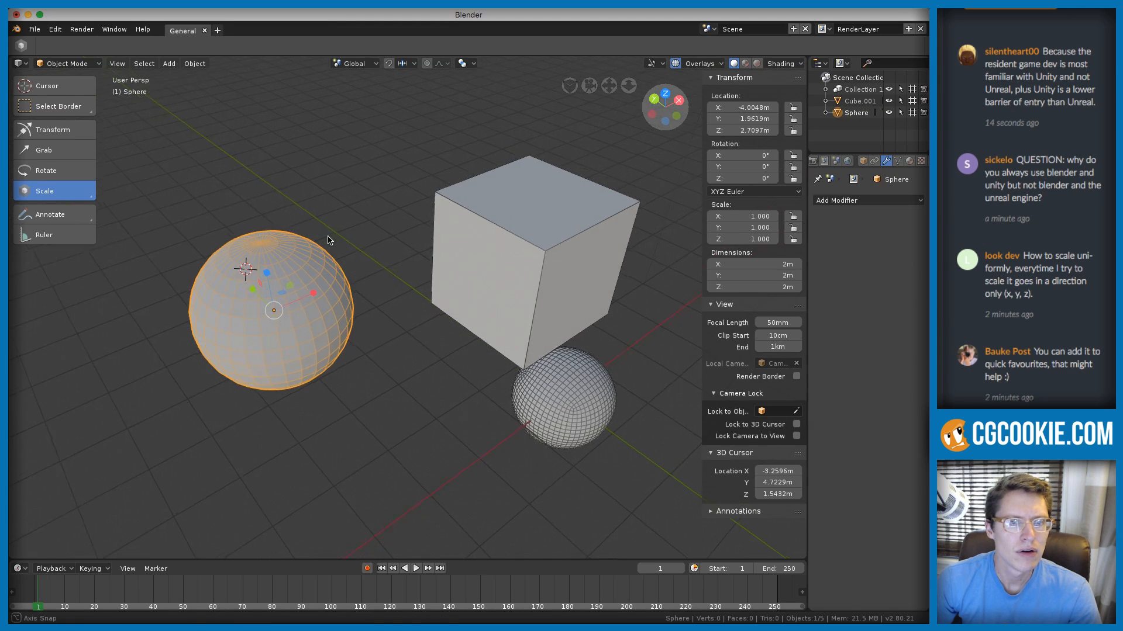
middle_click_drag(328, 261, 331, 263)
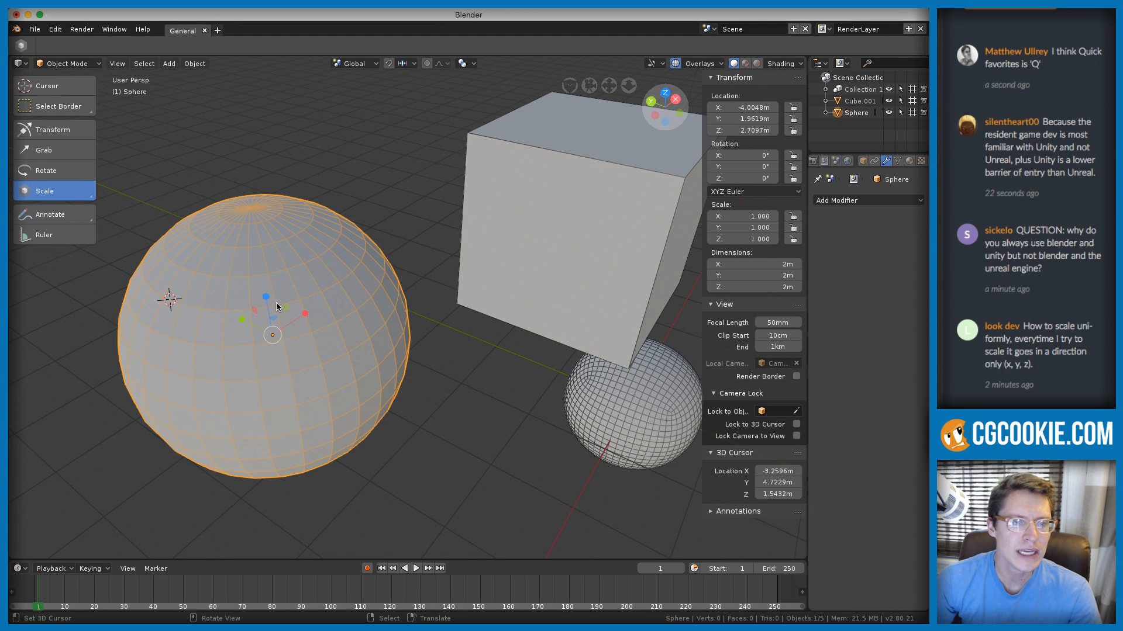
left_click_drag(275, 334, 349, 330)
key("ctrl+z")
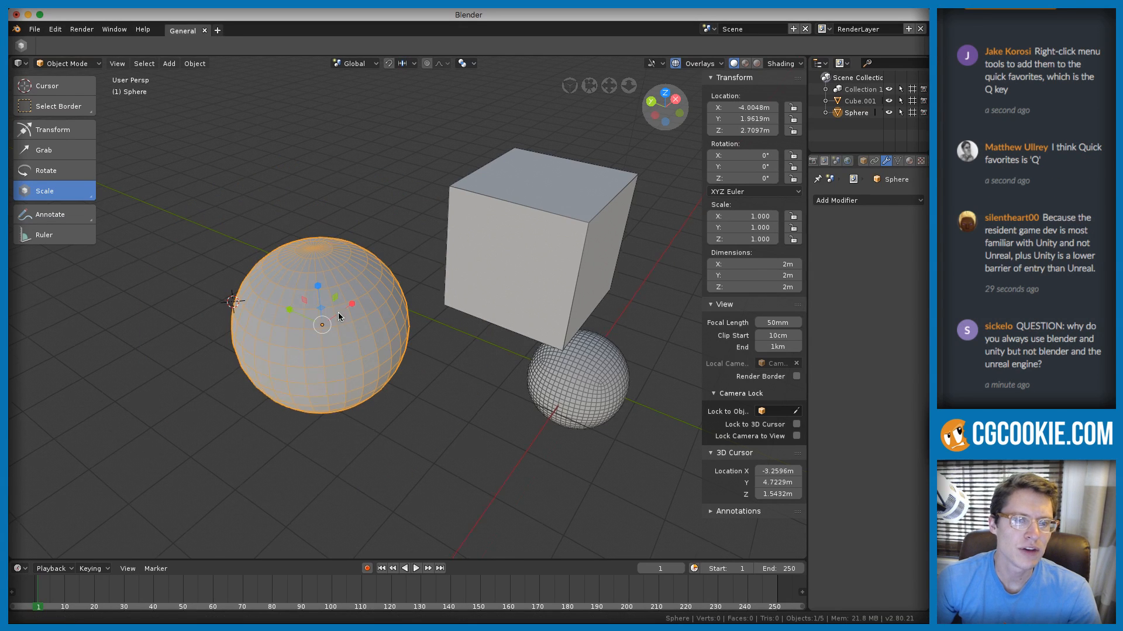
Repeat the uniform scaling of the sphere with the handle and the Scale command, revert both, and return to the Cursor tool
scroll(338, 312, "up", 1)
middle_click_drag(327, 342, 316, 320, "shift")
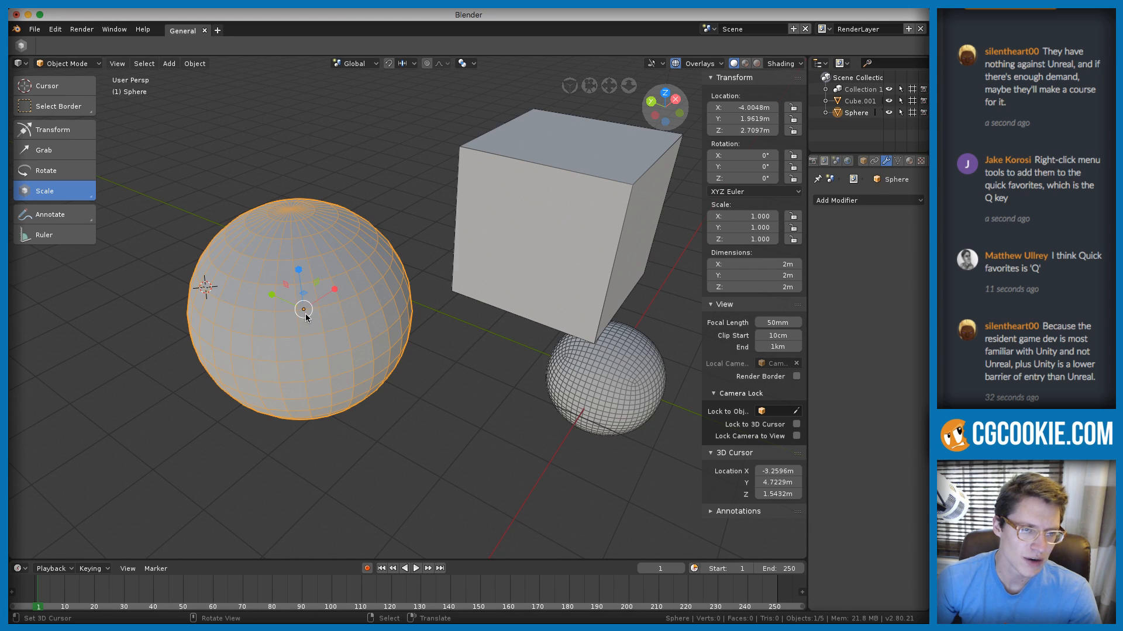
mouse_move(305, 313)
left_mouse_down()
mouse_move(313, 321)
mouse_move(303, 308)
left_mouse_up()
key("ctrl+z")
key("s")
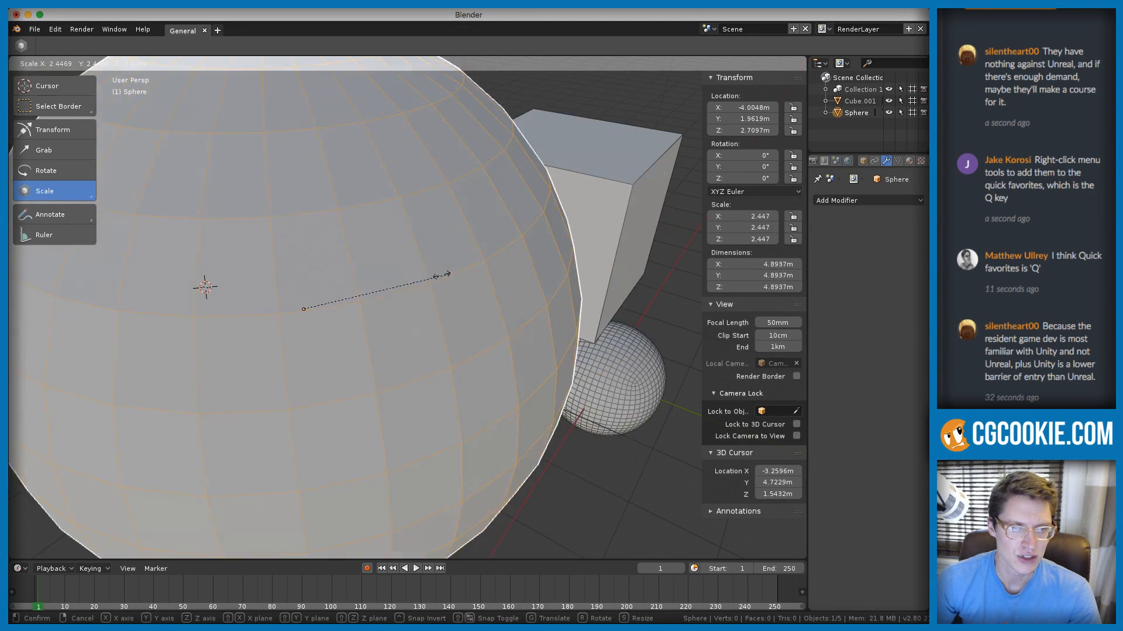
key("Escape")
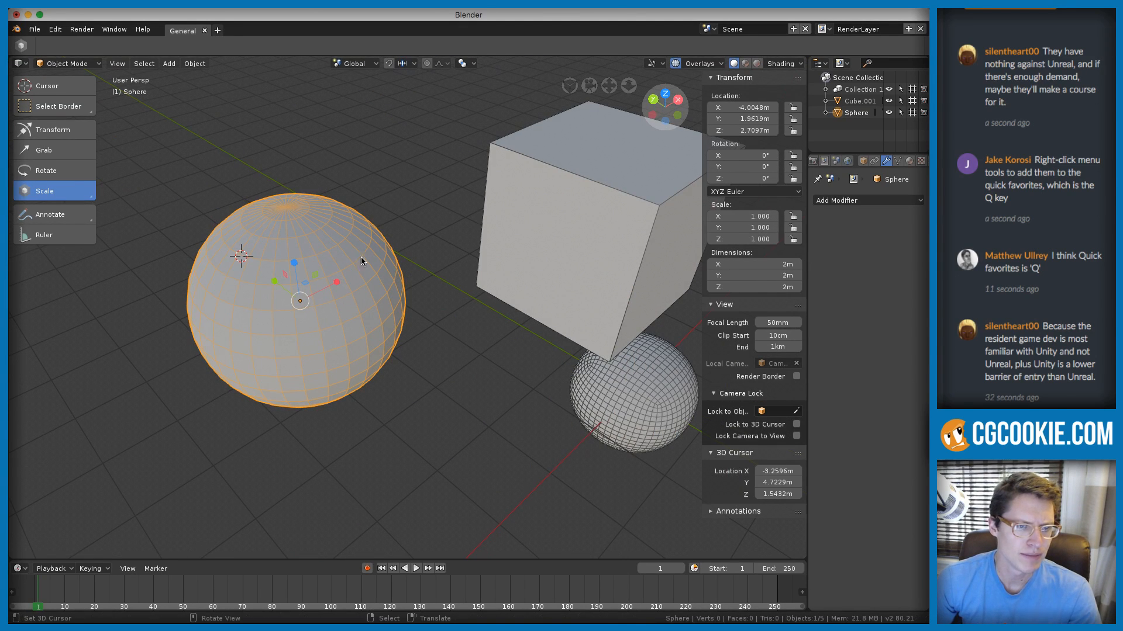
left_click(57, 87)
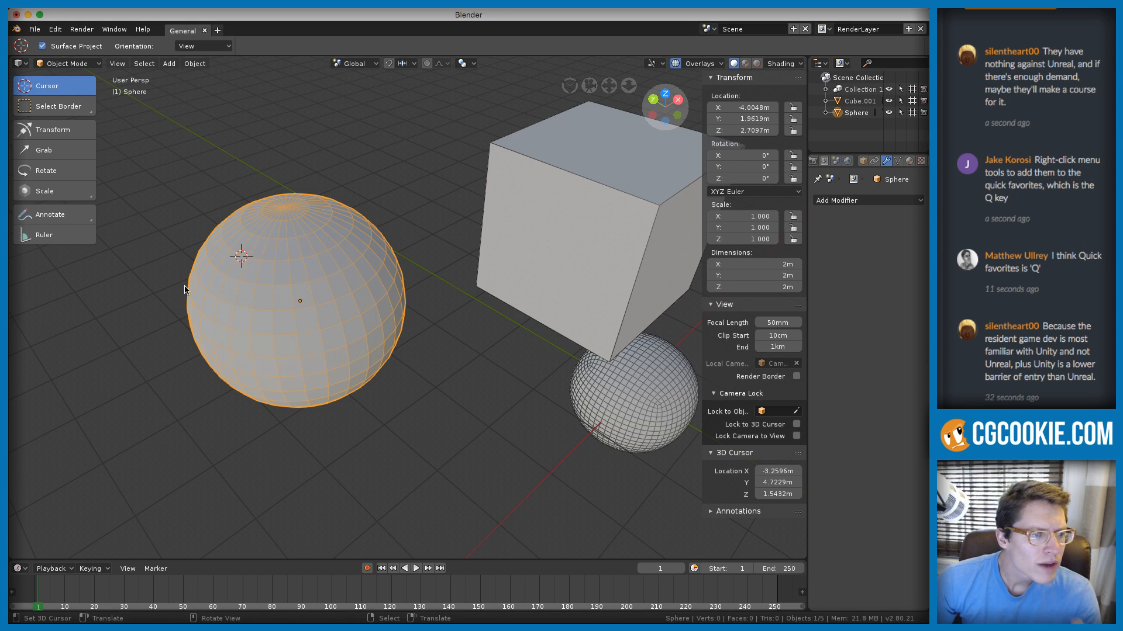
Check the quick favorites and add the Grab tool to the favorites menu
key("q")
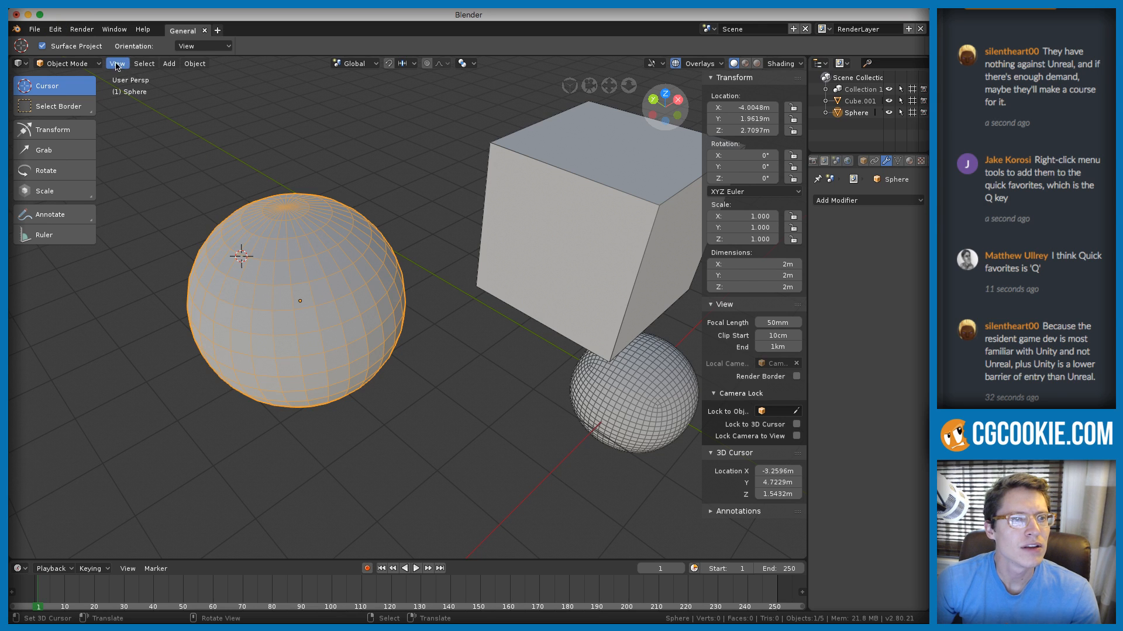
left_click(49, 32)
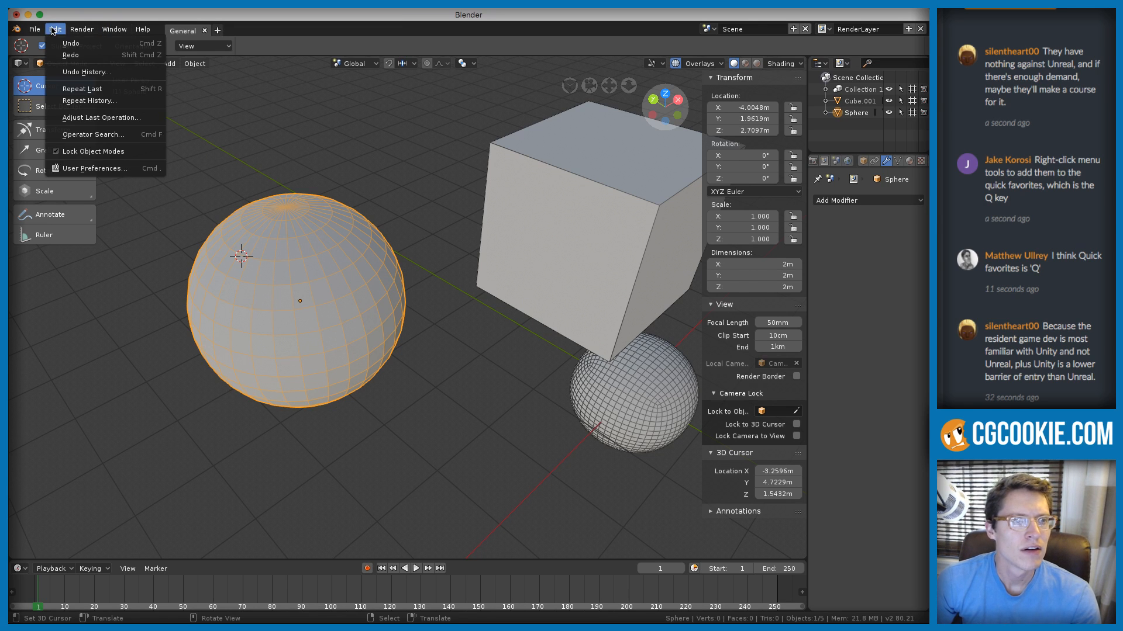
left_click(53, 30)
right_click(61, 151)
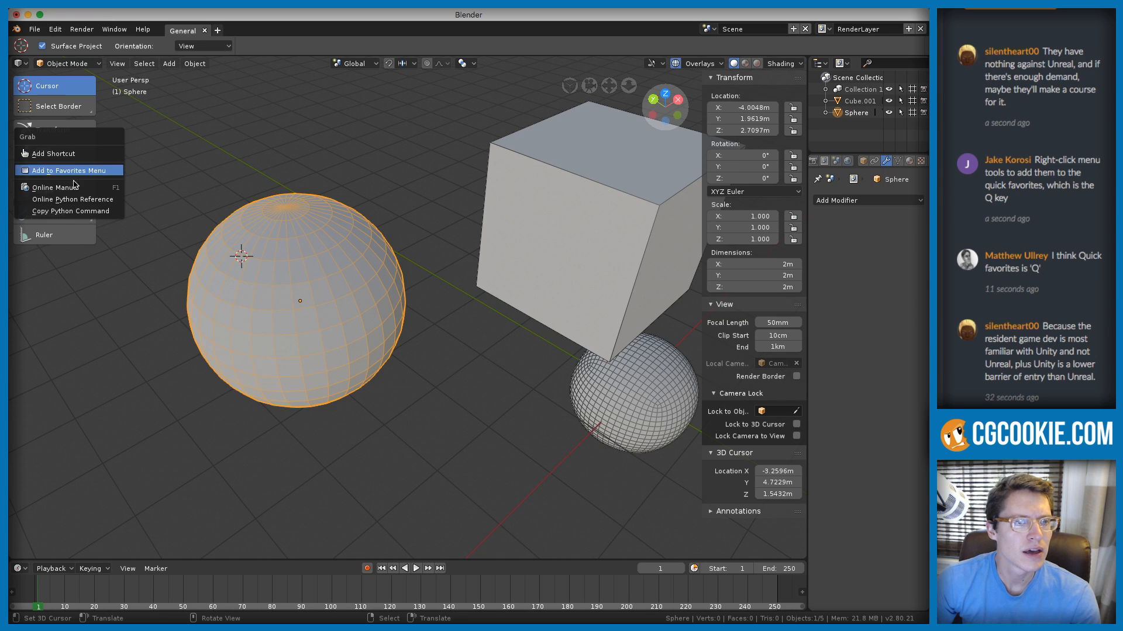
left_click(51, 171)
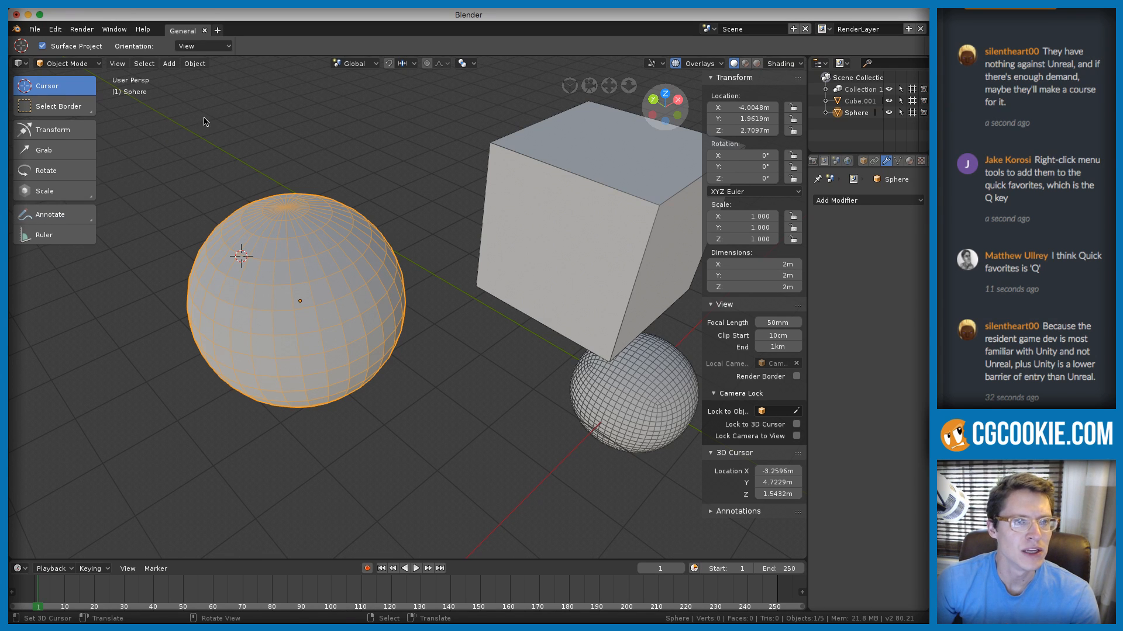
left_click(115, 62)
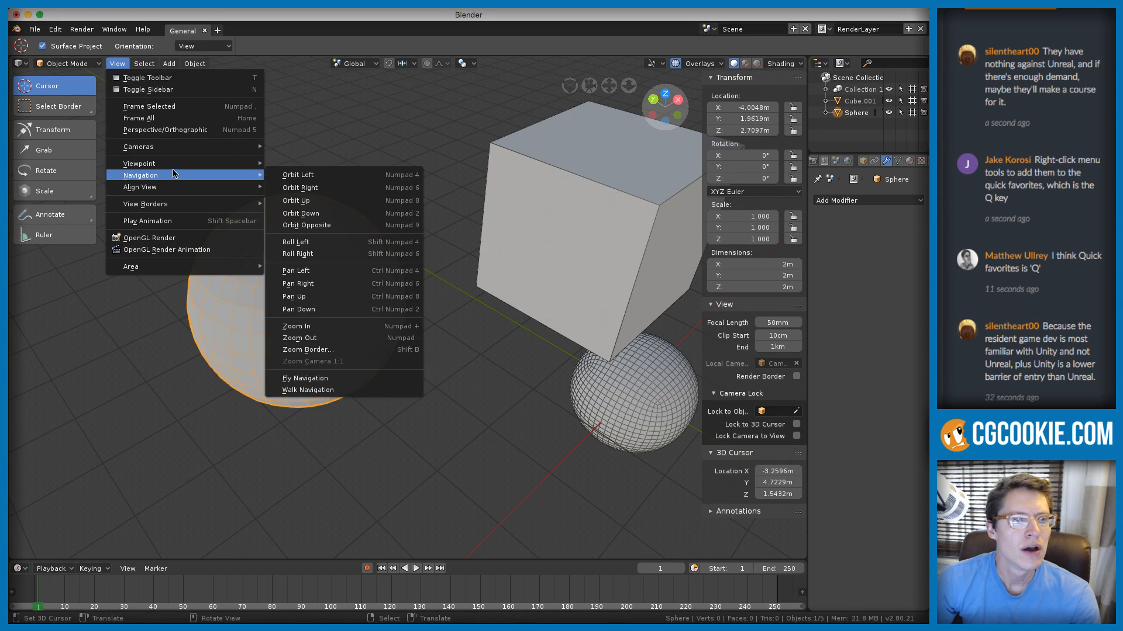
left_click(423, 95)
middle_click_drag(434, 230, 369, 271)
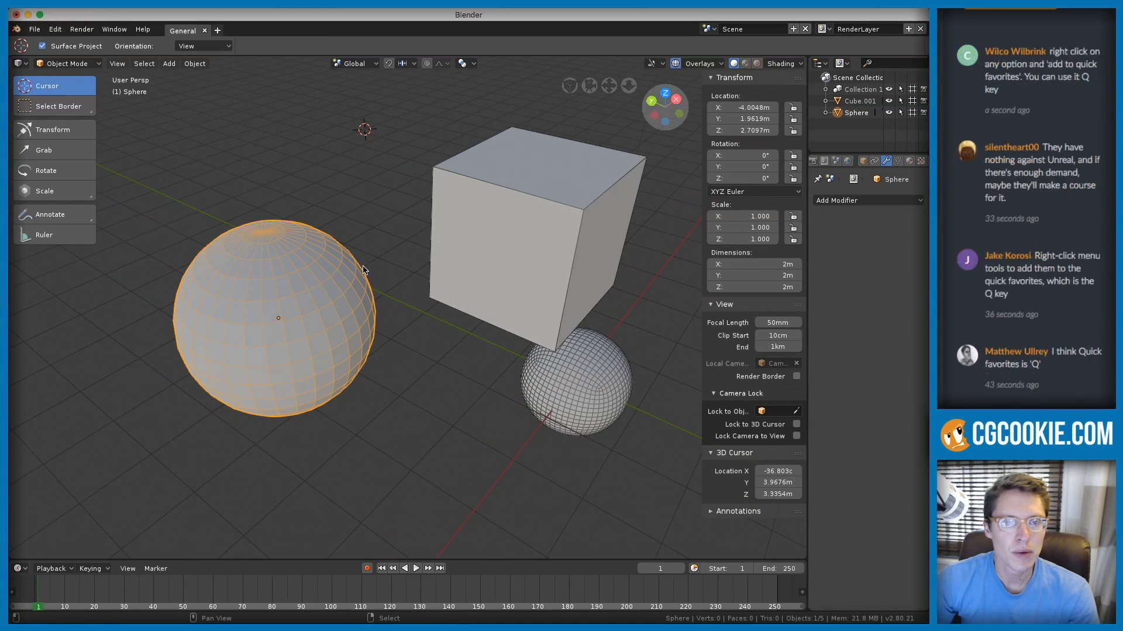
left_click(115, 64)
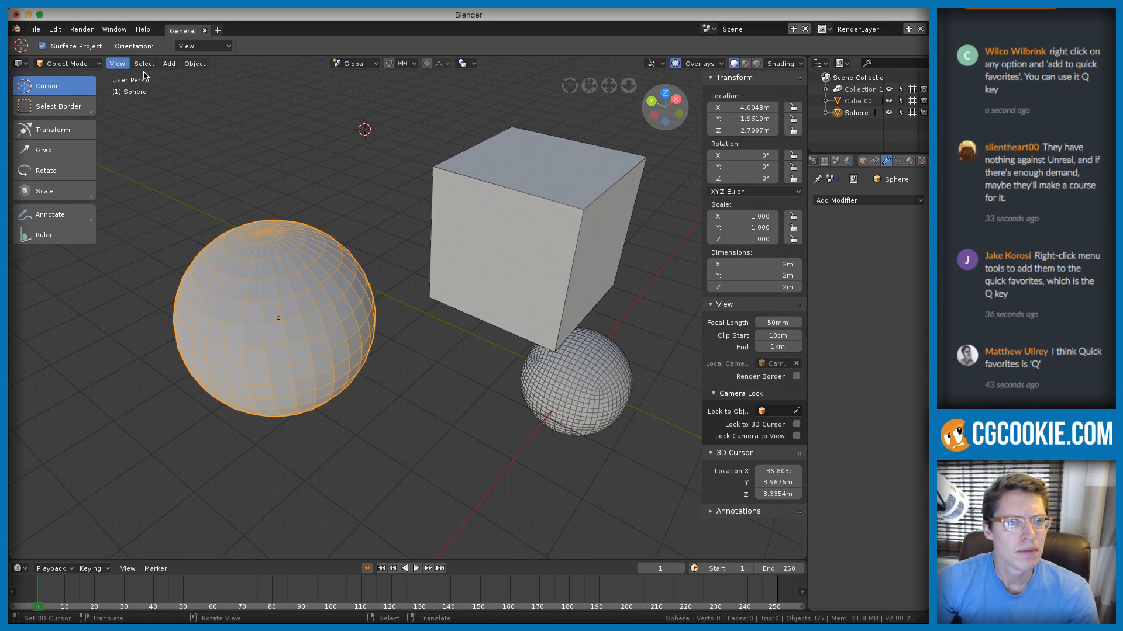
Add the Cursor to Center snap command to the quick favorites and check the favorites menu
key("shift+s")
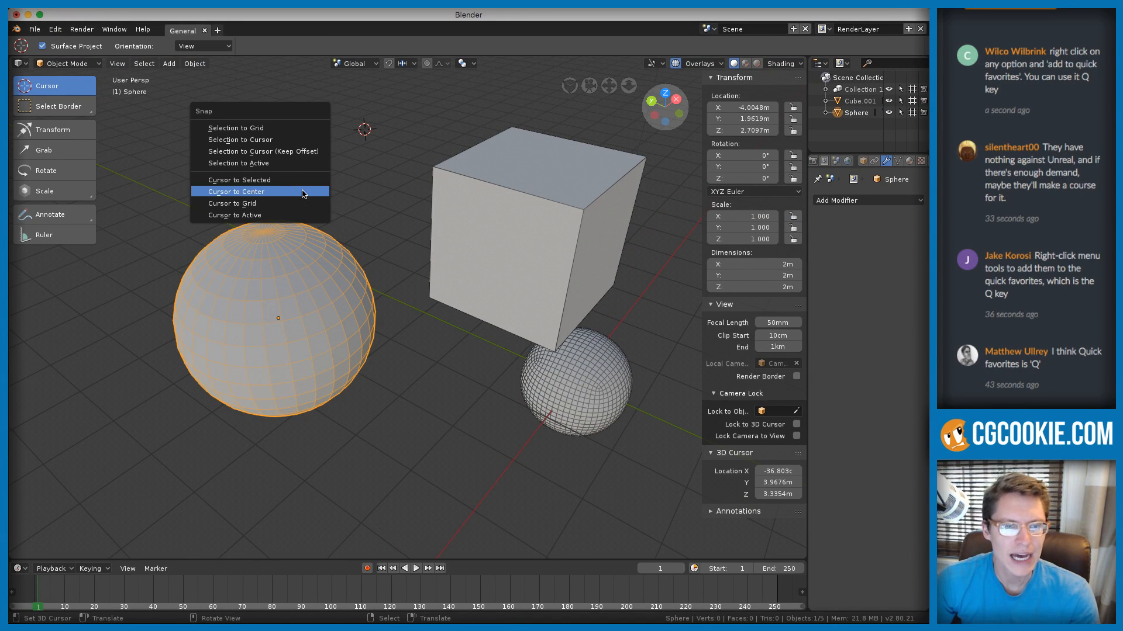
right_click(238, 195)
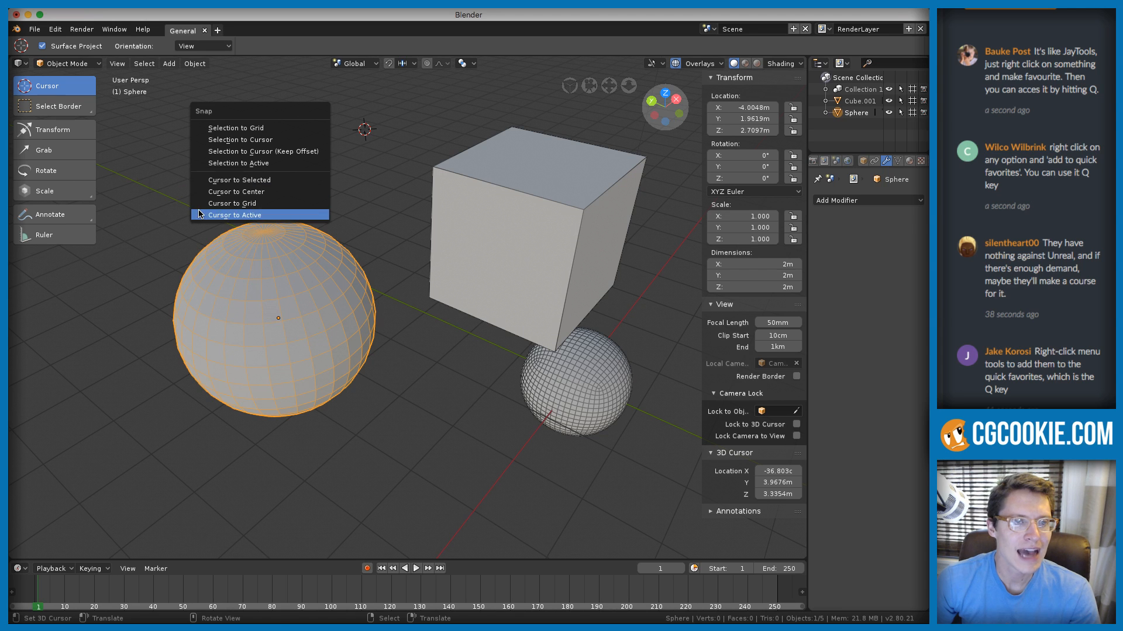
left_click(400, 170)
key("q")
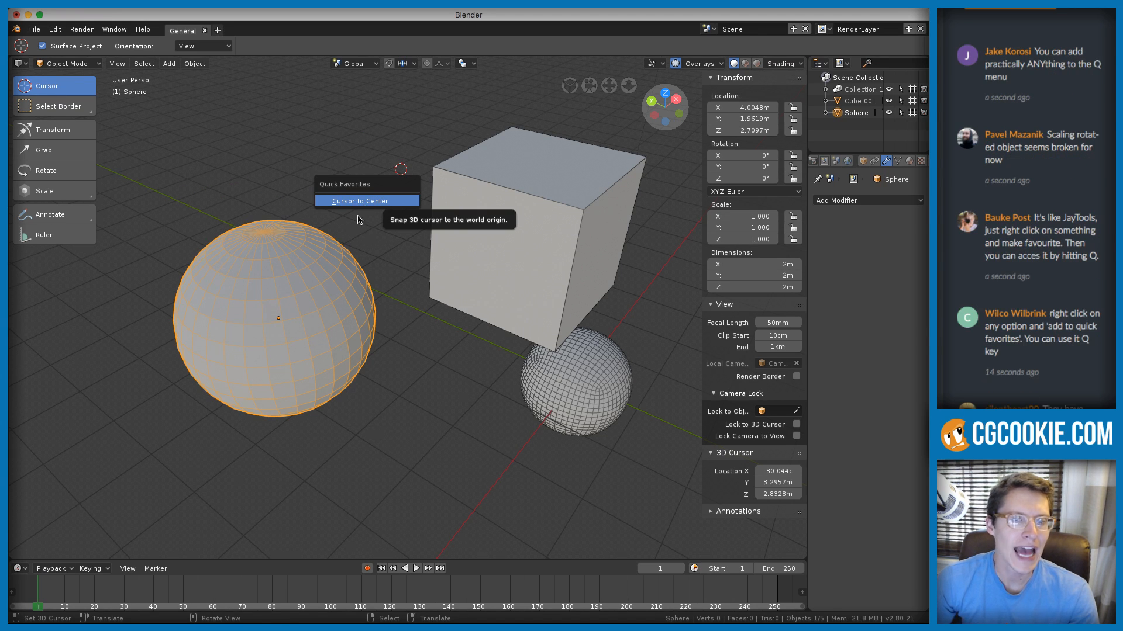
key("q")
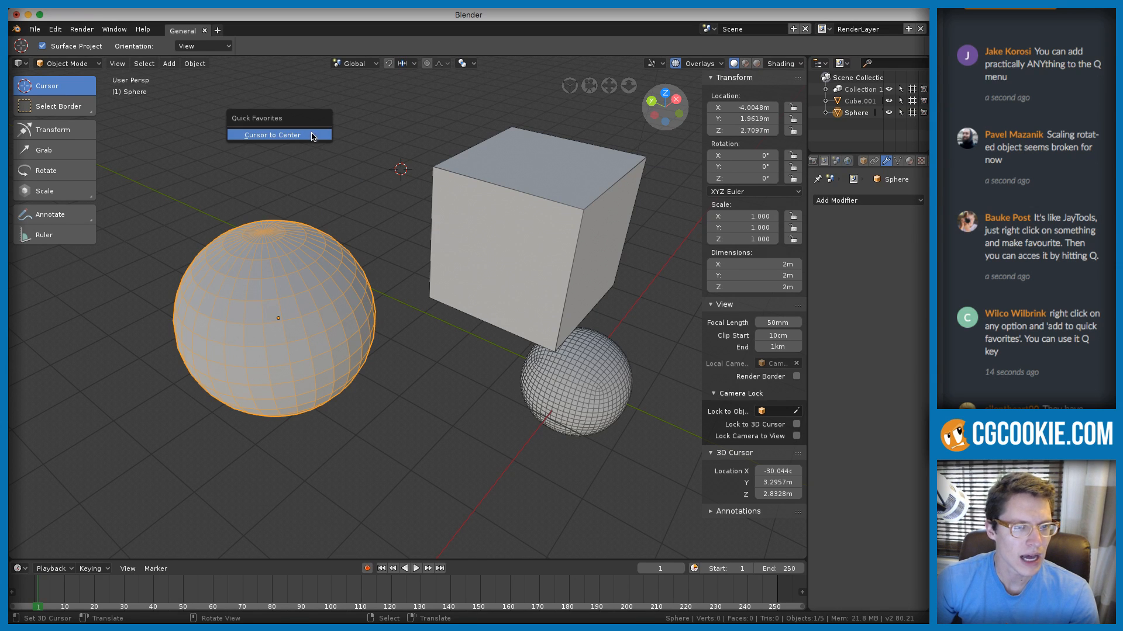
Add the Monkey mesh primitive to the quick favorites
left_click(169, 63)
mouse_move(202, 98)
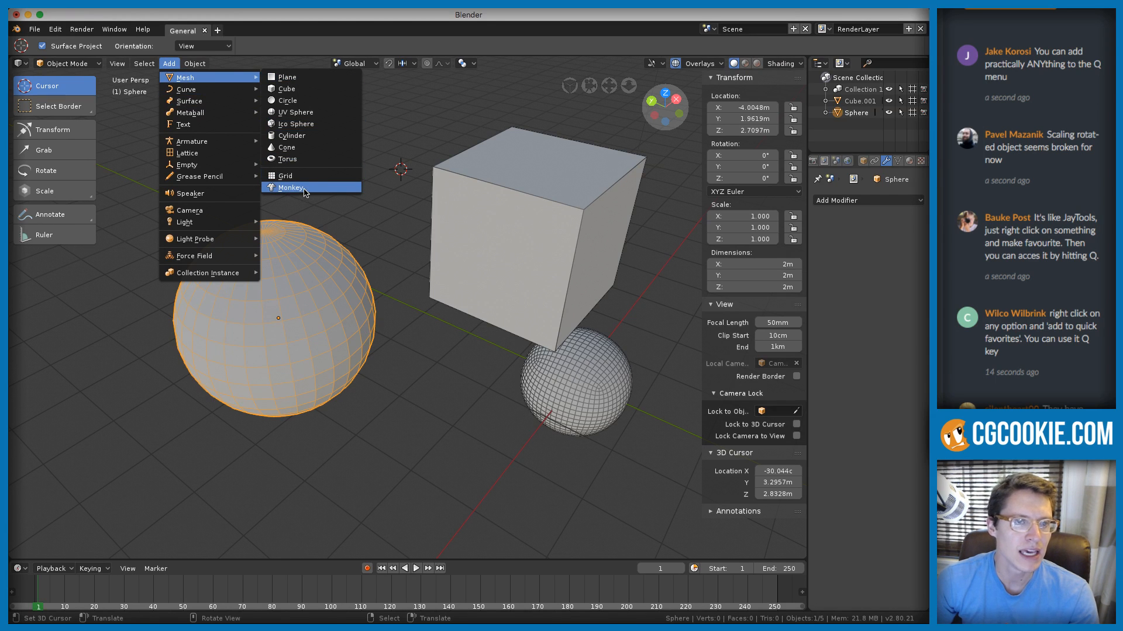
right_click(303, 190)
left_click(300, 208)
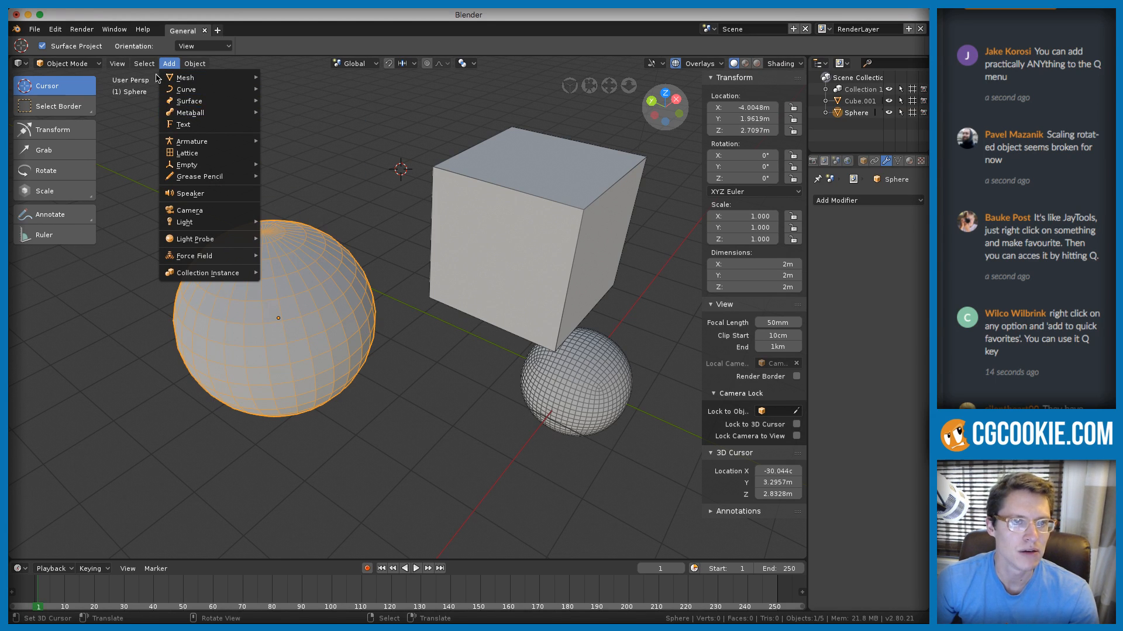
Place the 3D cursor above and beyond the large sphere and create a monkey there from the quick favorites
left_click(127, 119)
key("q")
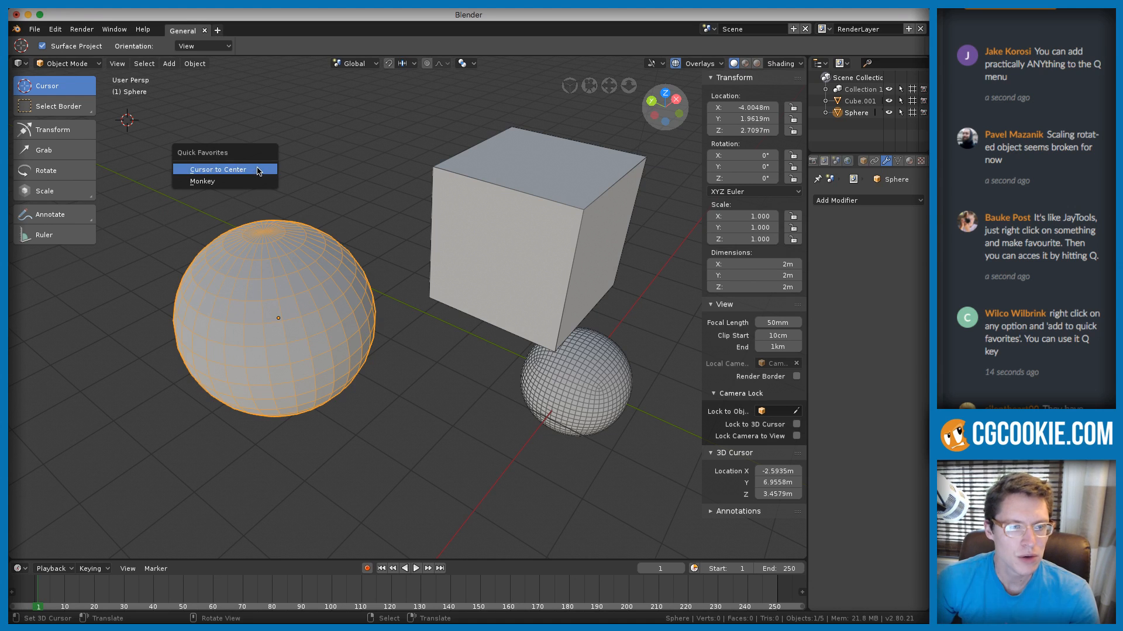
left_click(204, 182)
Snap the 3D cursor to the world origin using the quick favorites
key("q")
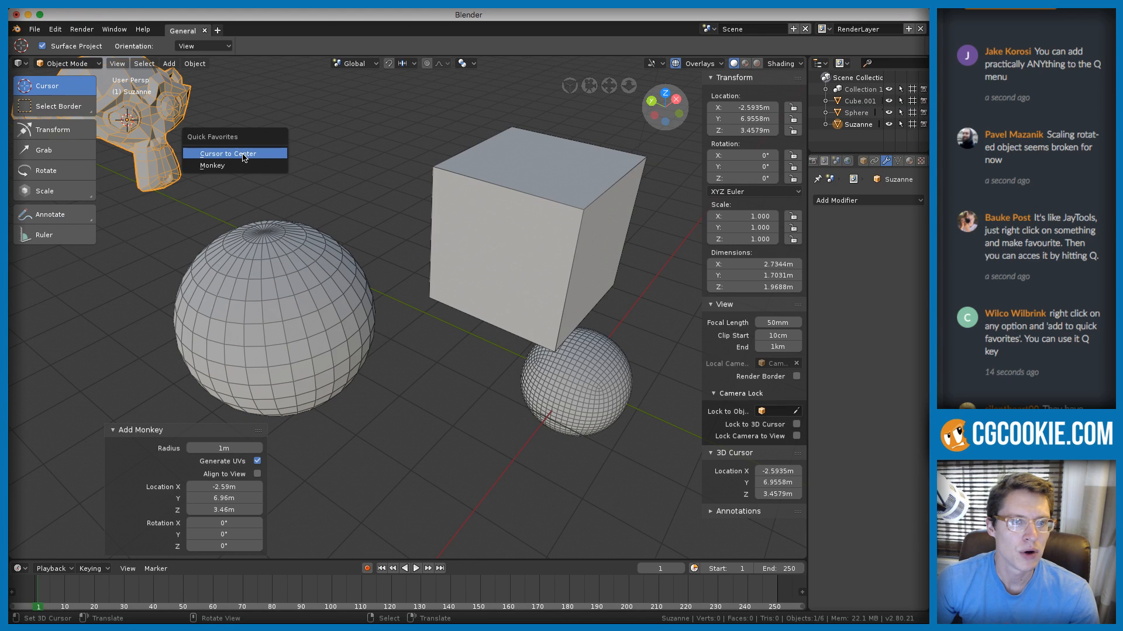
left_click(243, 153)
scroll(401, 195, "down", 3)
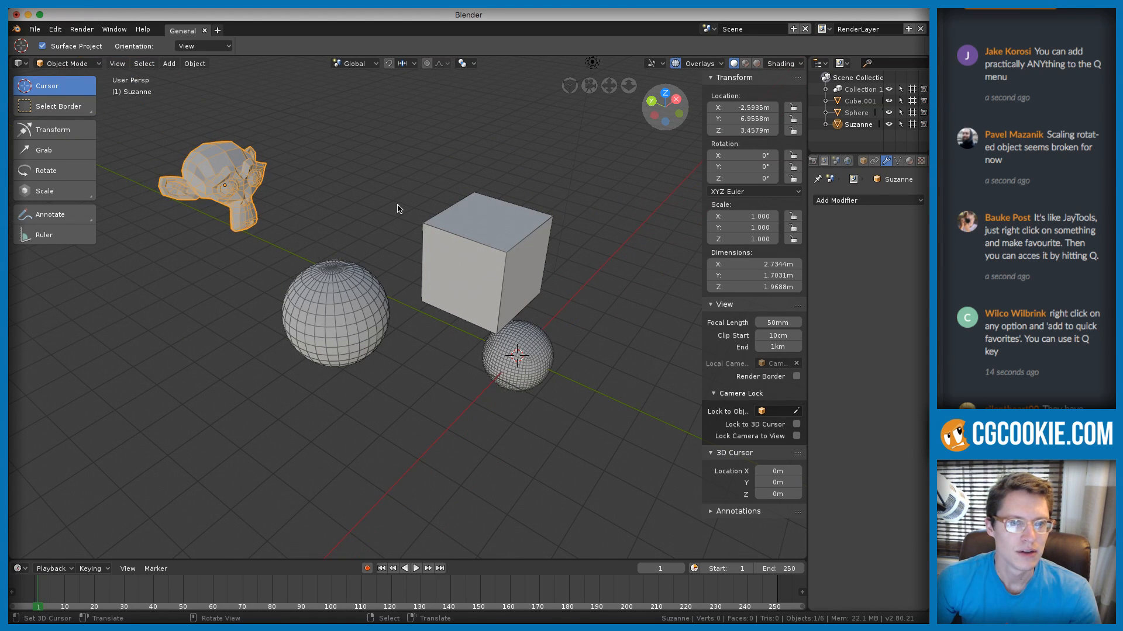
key("q")
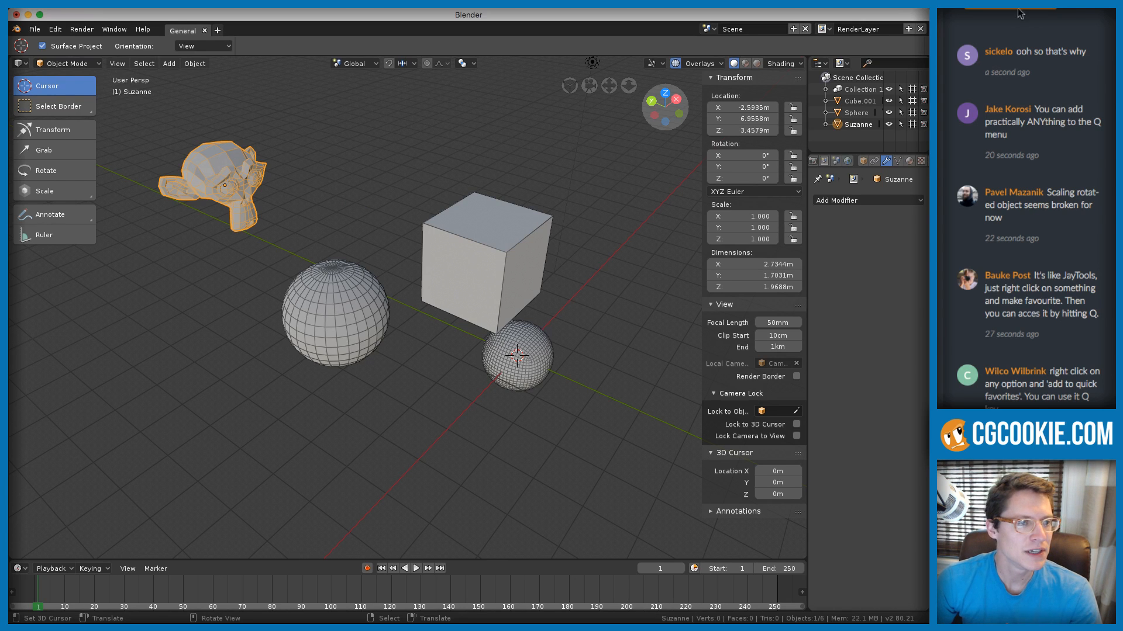
Switch to the web browser and open the CG Cookie community Events page
left_click(1073, 8)
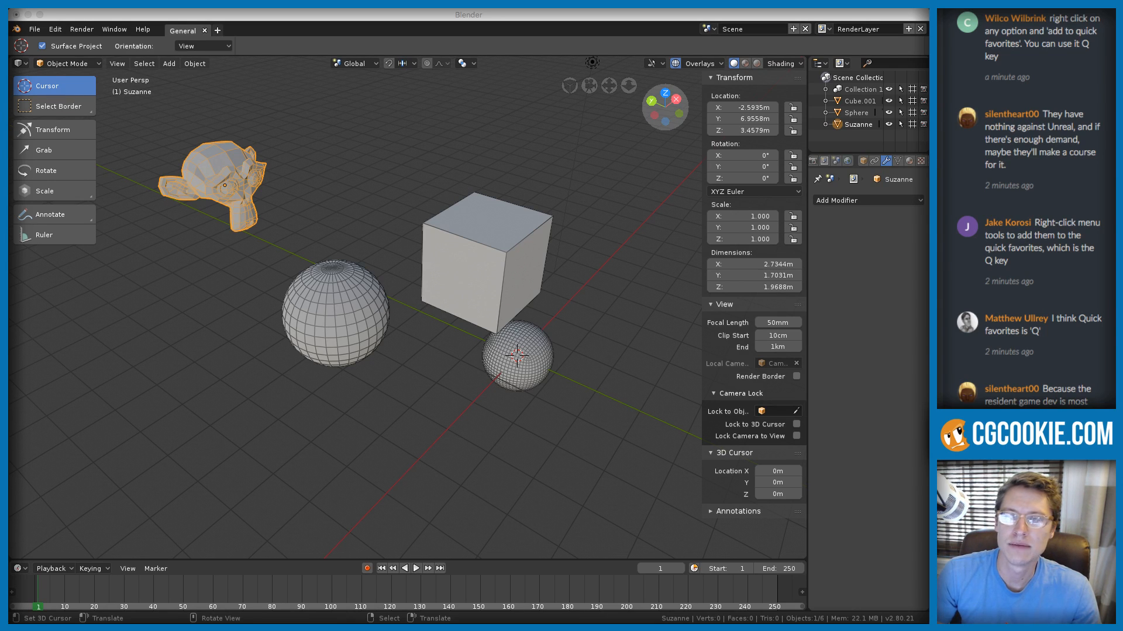
key("super+Tab")
scroll(286, 82, "up", 10)
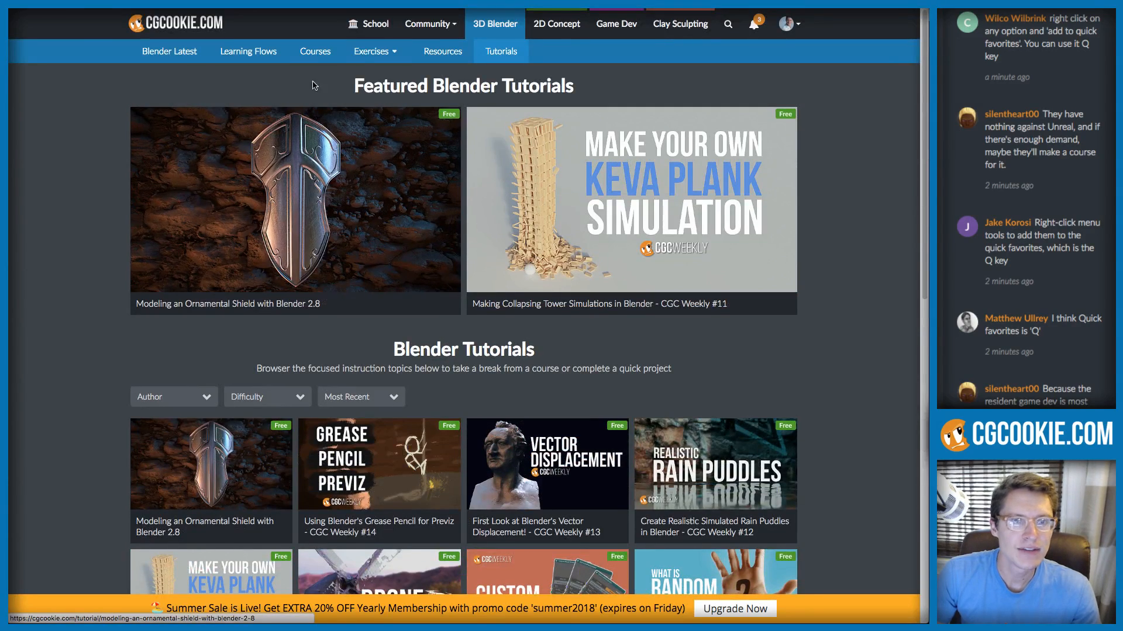
left_click(430, 25)
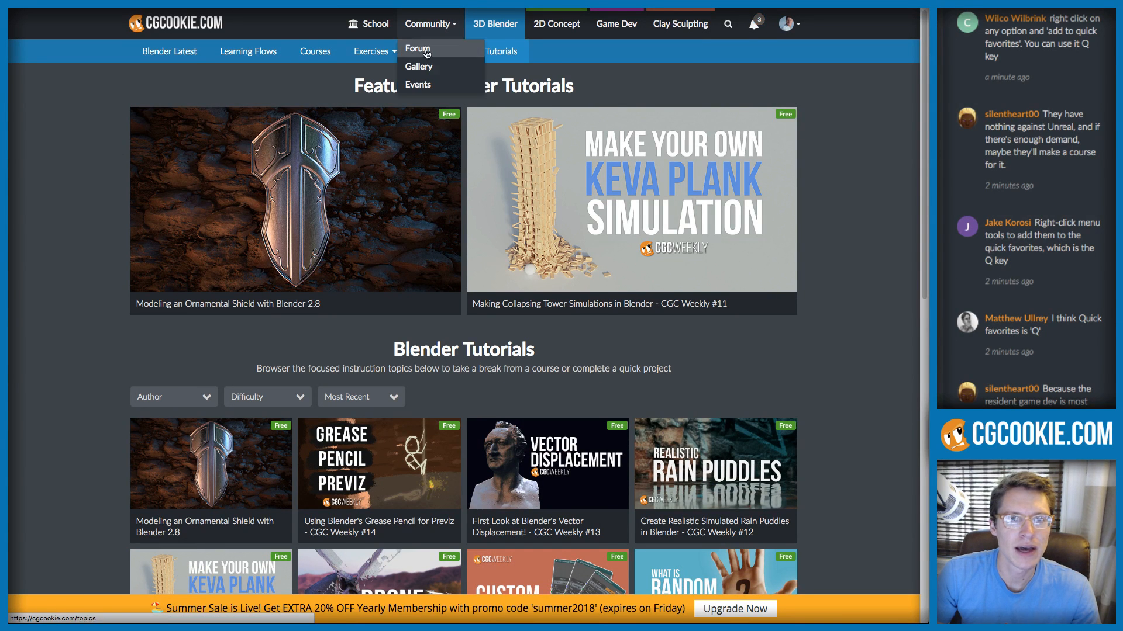
left_click(421, 86)
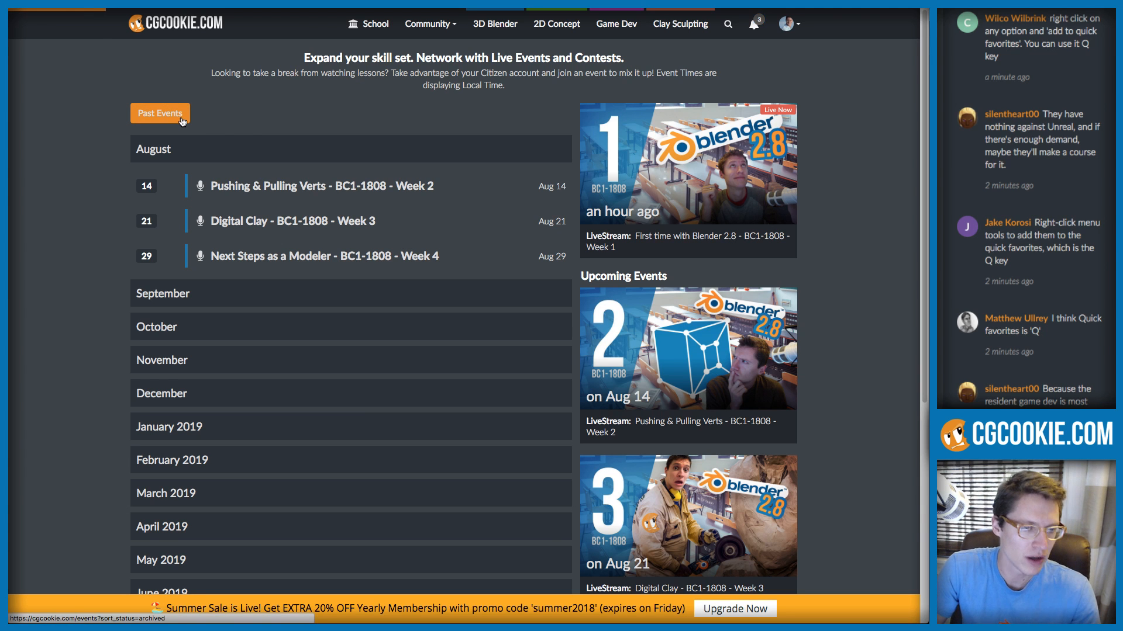
Look through the CG Cookie past events back to August 2017 for the industry veteran interview
scroll(151, 125, "down", 10)
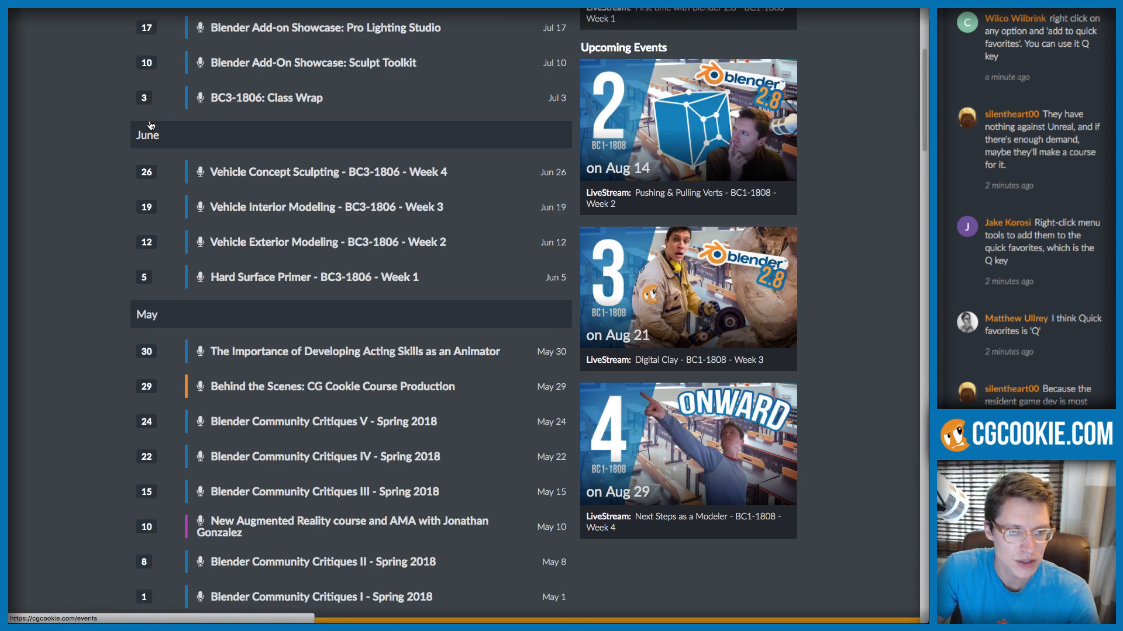
scroll(151, 124, "down", 8)
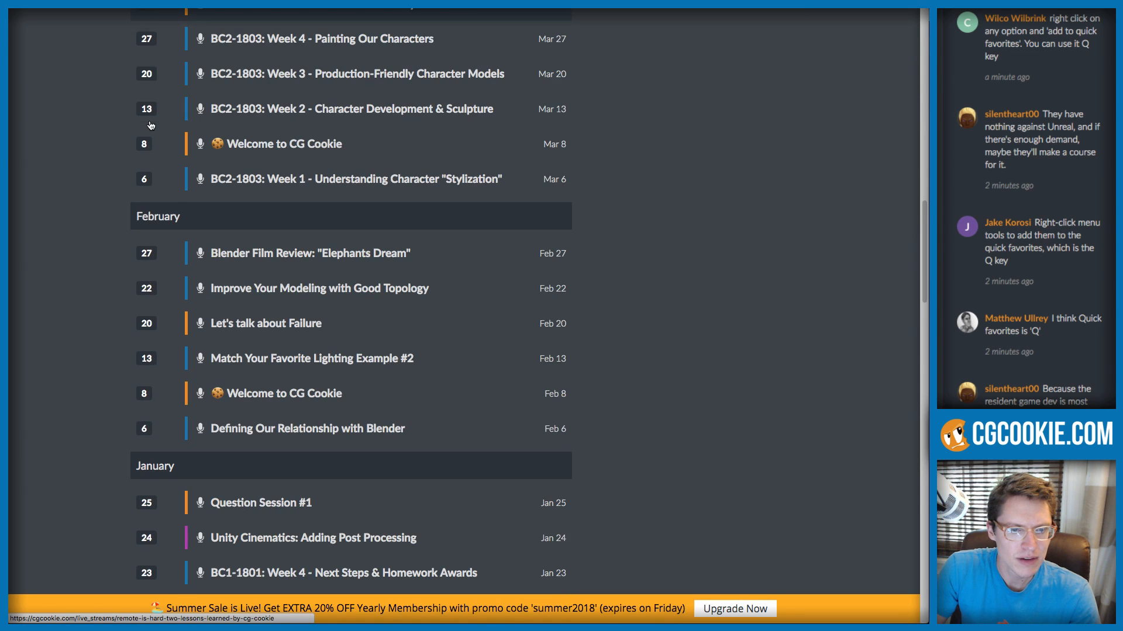
scroll(151, 125, "down", 5)
scroll(150, 125, "down", 5)
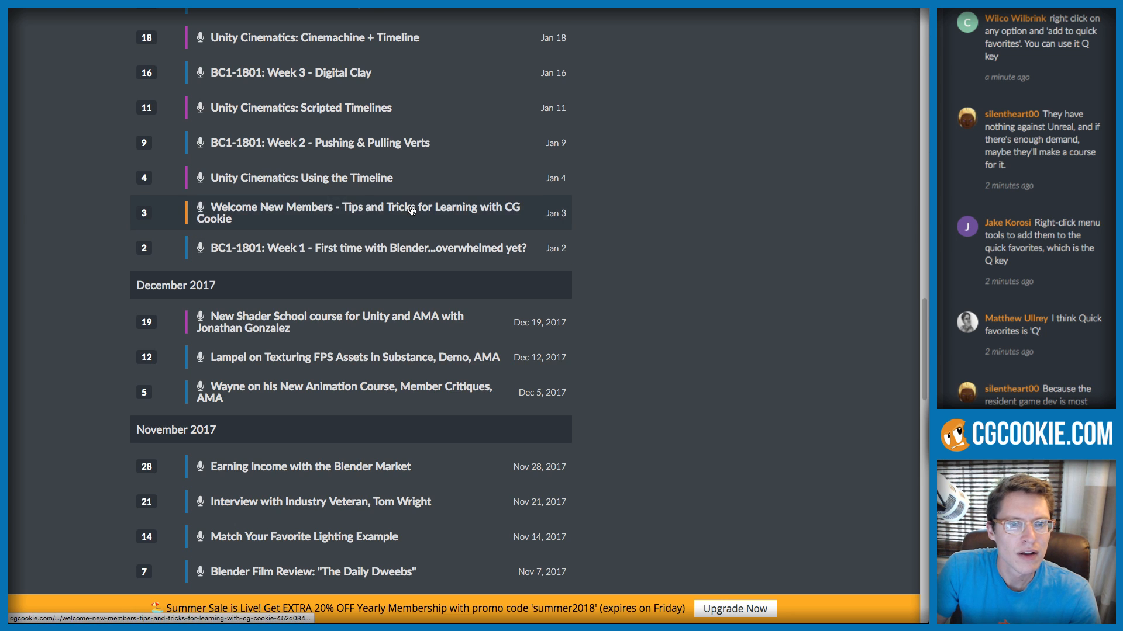
scroll(412, 211, "down", 5)
scroll(412, 212, "down", 6)
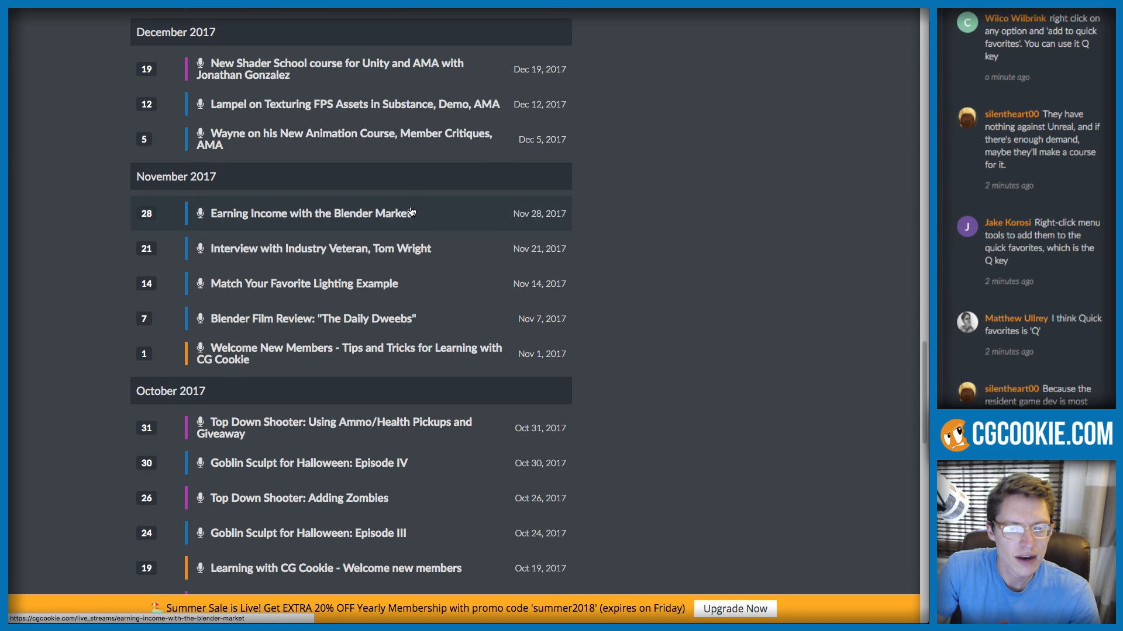
scroll(412, 212, "down", 6)
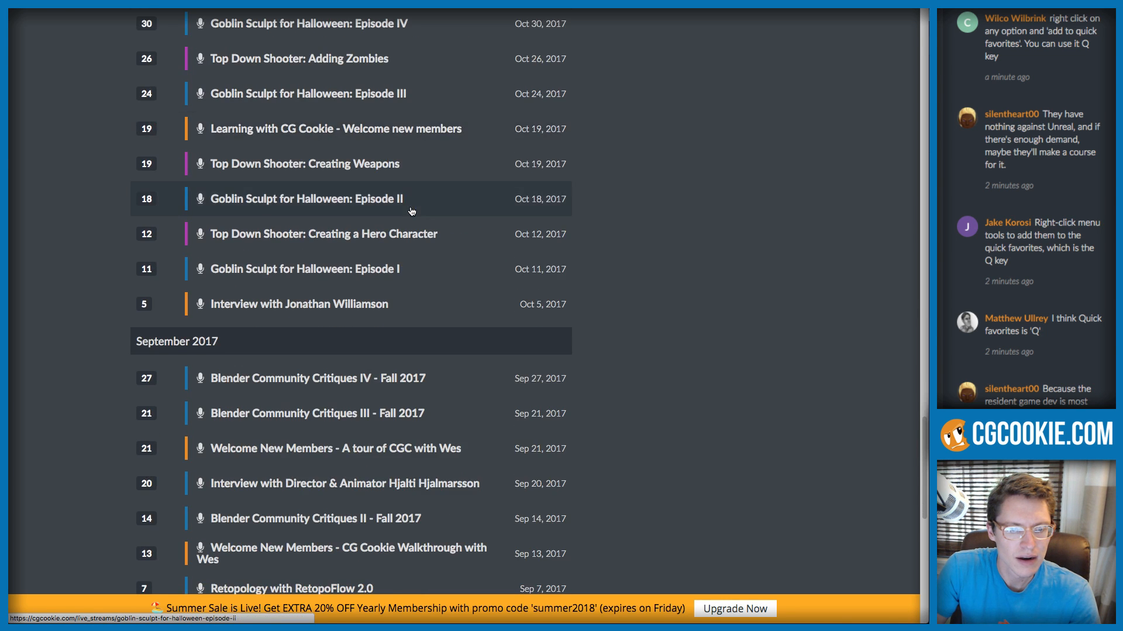
Search the past events page for the guest's first name and open the industry veteran interview
key("super+f")
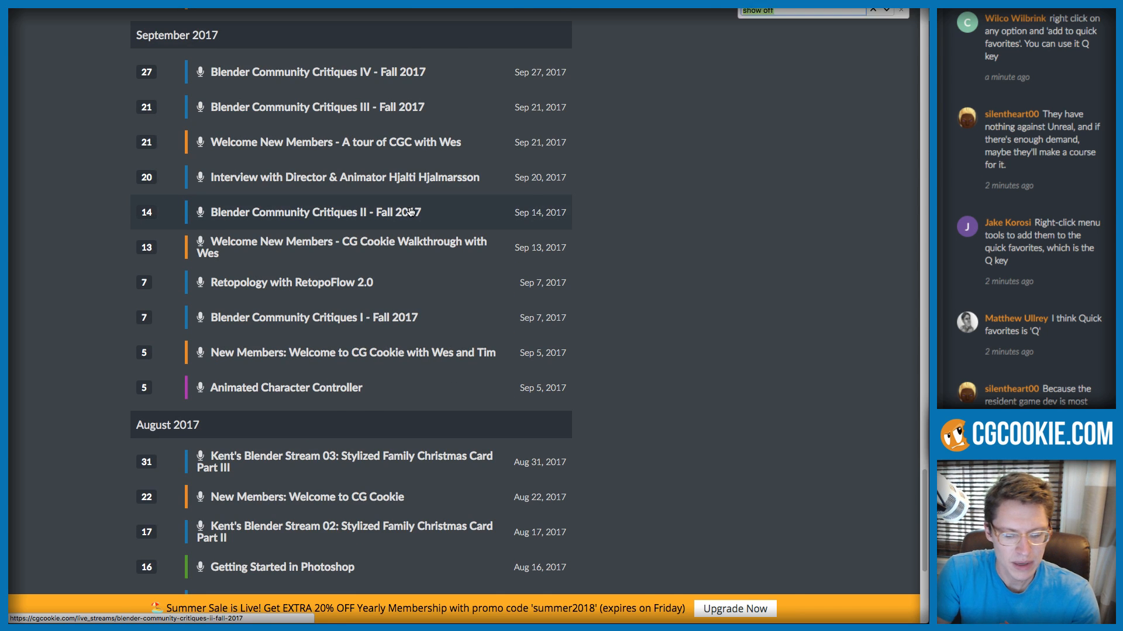
type("tom")
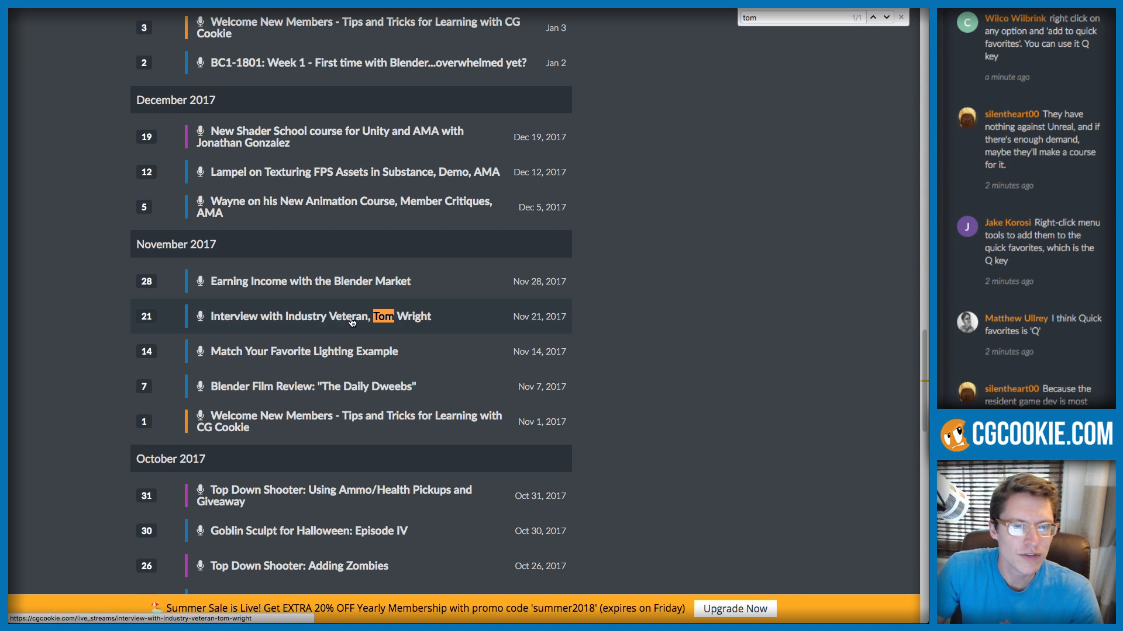
left_click(498, 335)
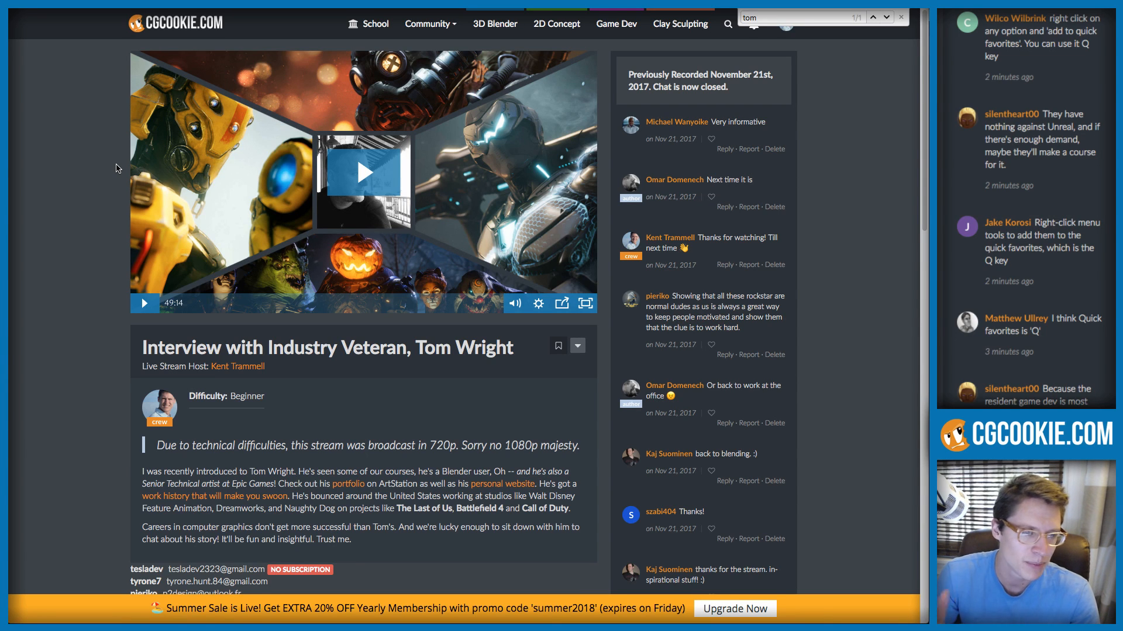
key("Escape")
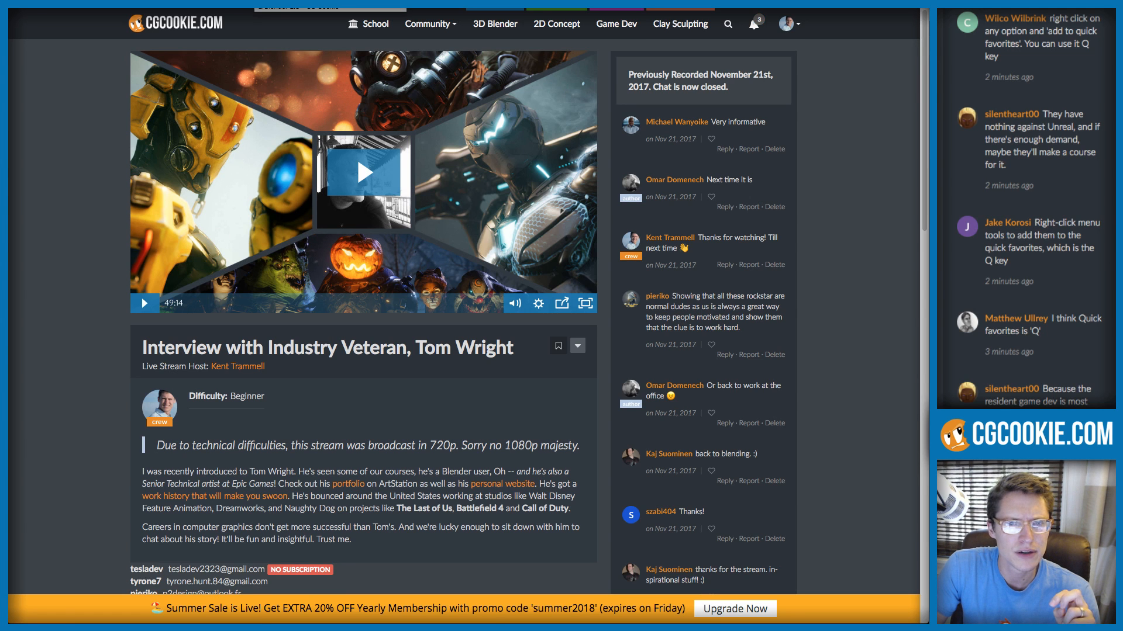
Open the 3D Blender tutorials listing and examine the tutorial on visual consistency between Blender Cycles and Unreal Engine
left_click(494, 23)
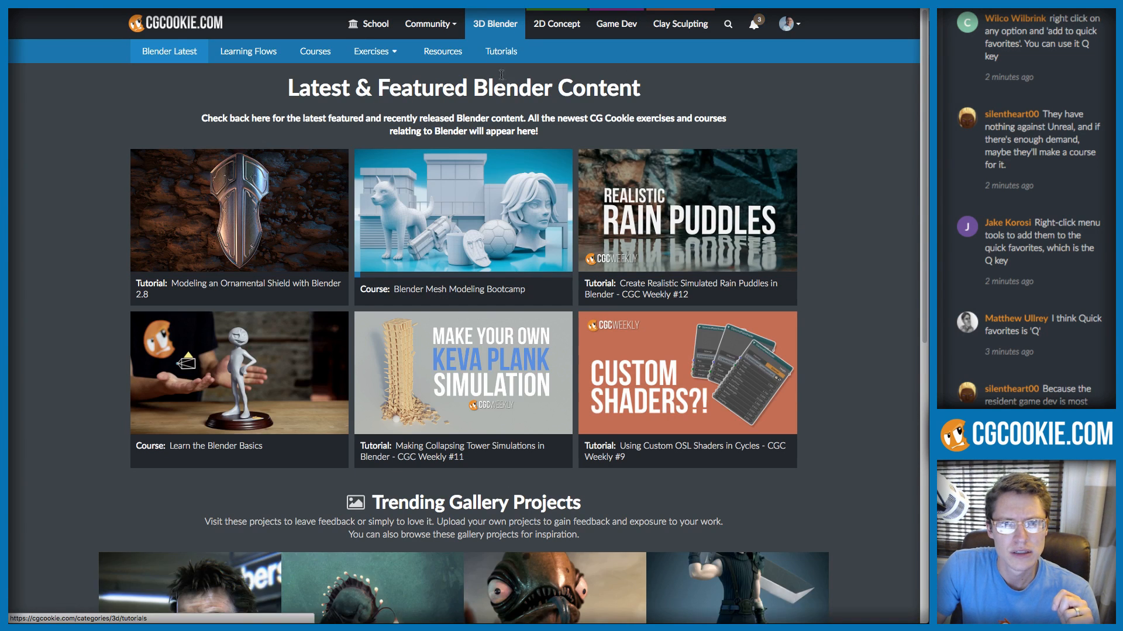
left_click(501, 51)
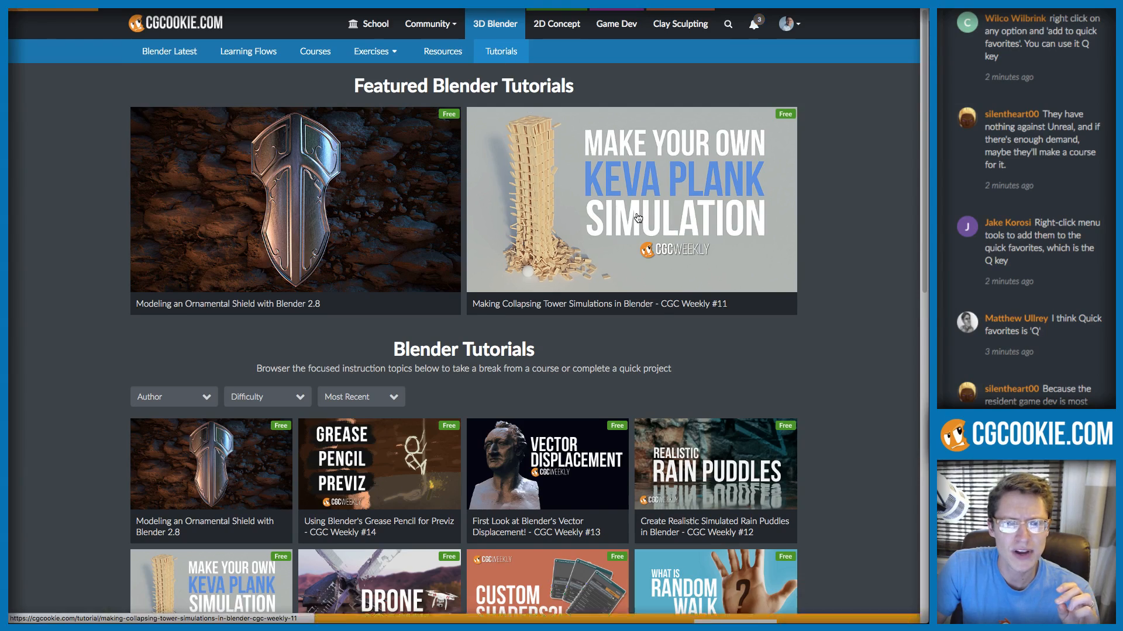
scroll(637, 218, "down", 10)
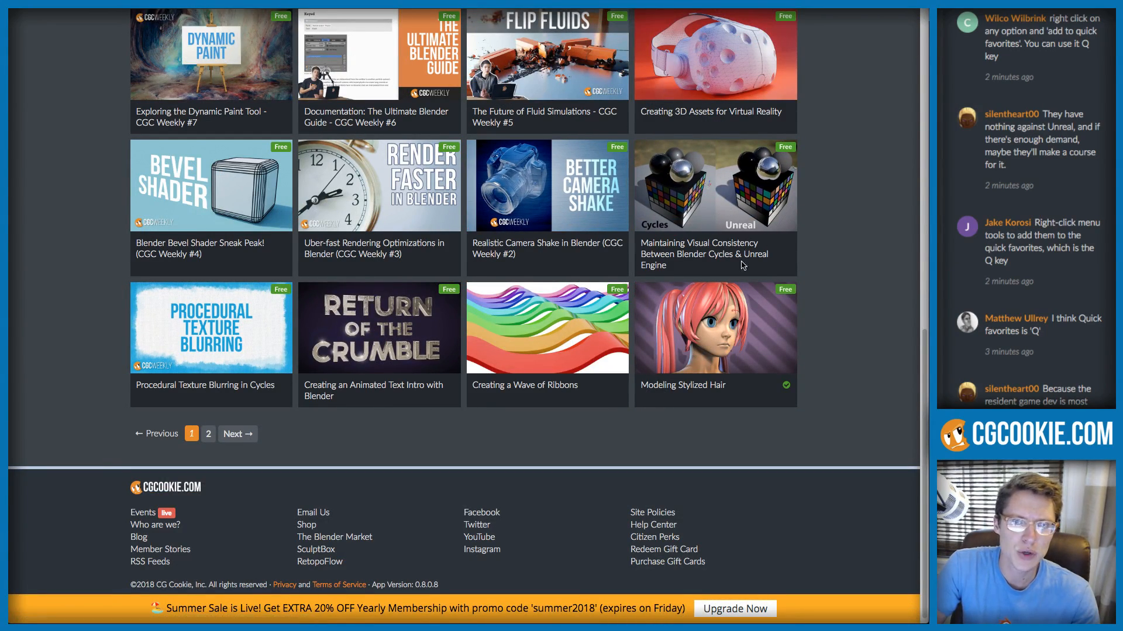
left_click_drag(673, 267, 647, 244)
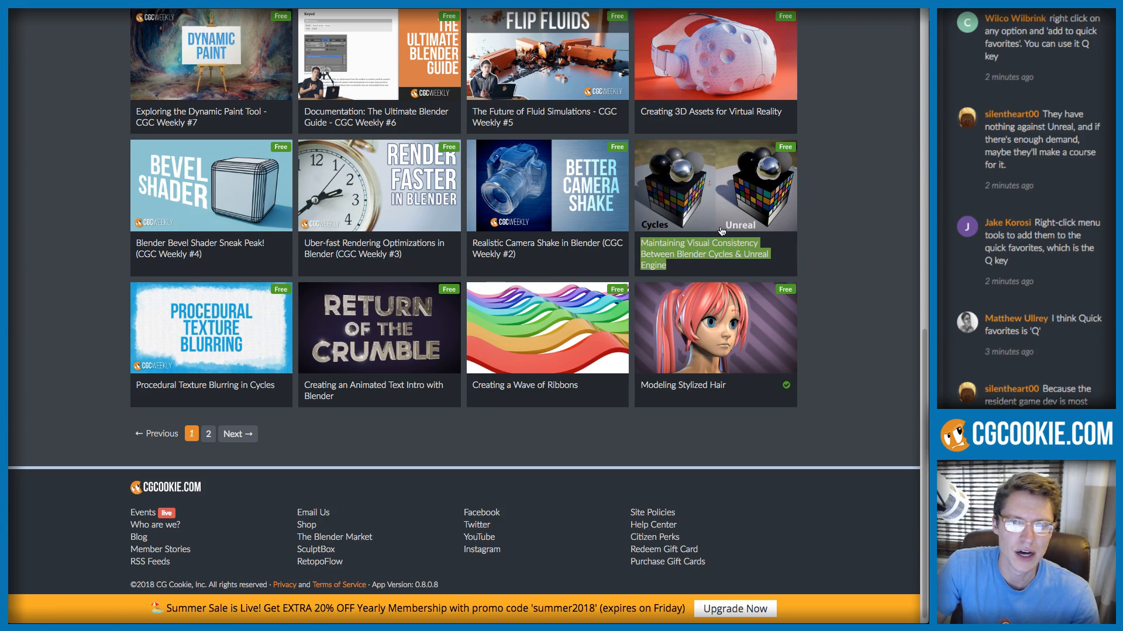
scroll(721, 231, "up", 10)
scroll(743, 373, "down", 7)
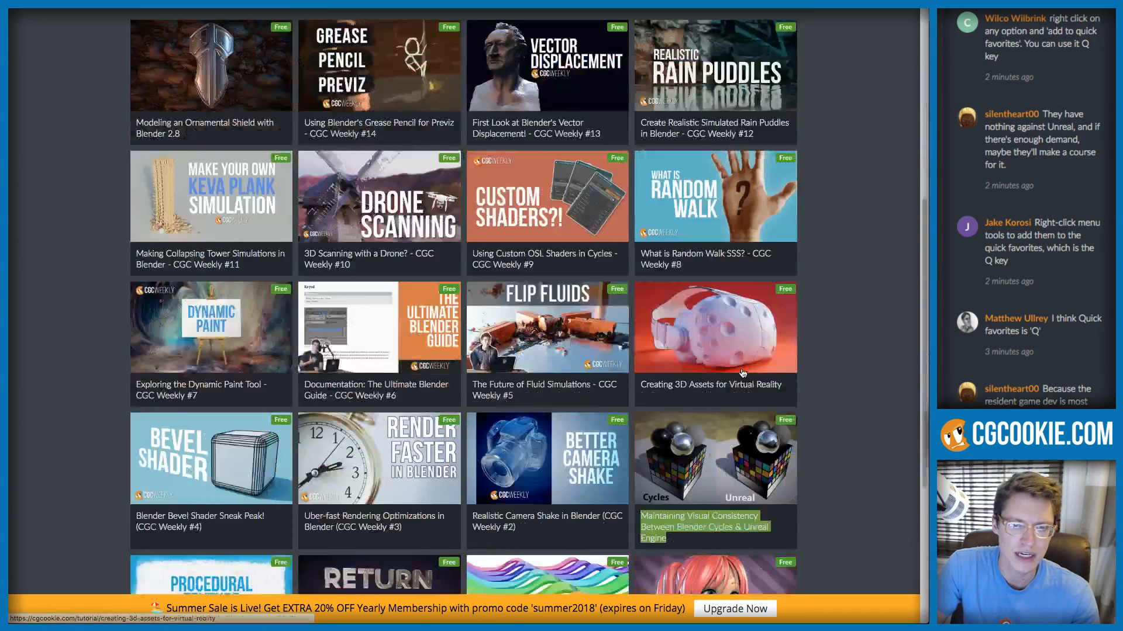
scroll(743, 373, "down", 3)
left_click_drag(802, 347, 801, 355)
Review the chat's question about using Blender with Unreal Engine and highlight the "YES! Unreal!" reply
left_click(1080, 377)
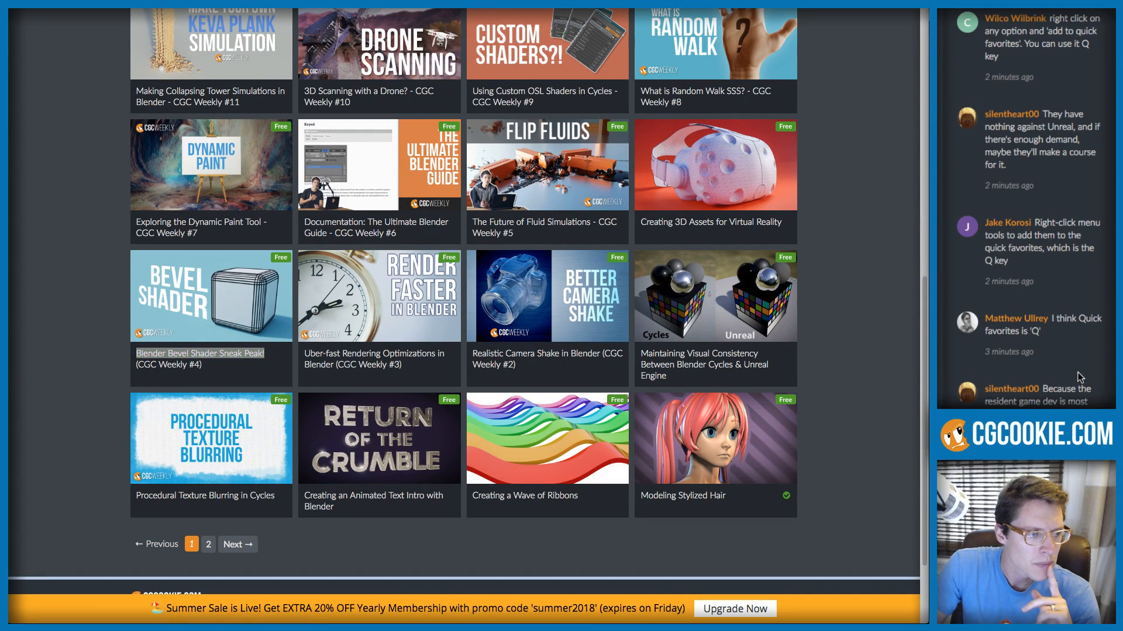
scroll(1076, 374, "down", 10)
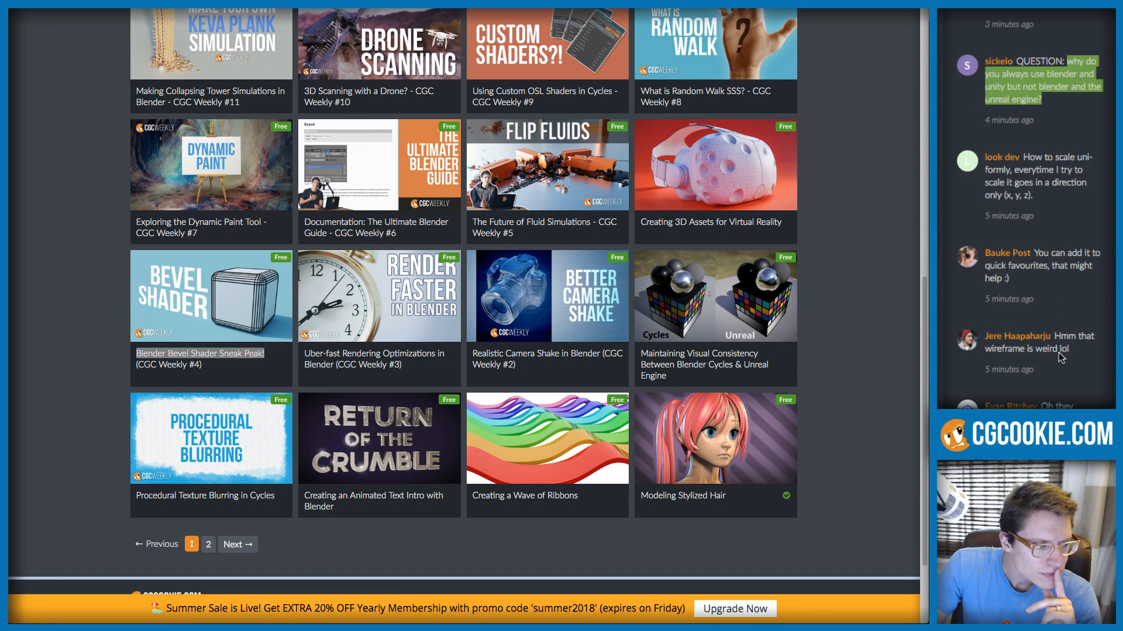
scroll(1061, 358, "up", 5)
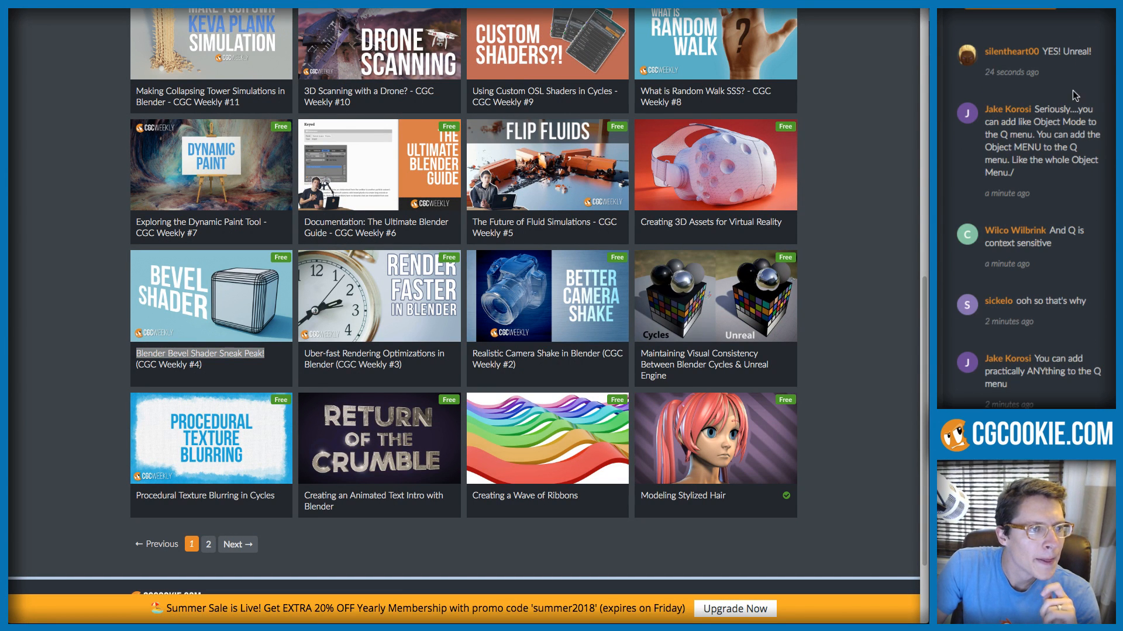
left_click_drag(1041, 50, 1096, 56)
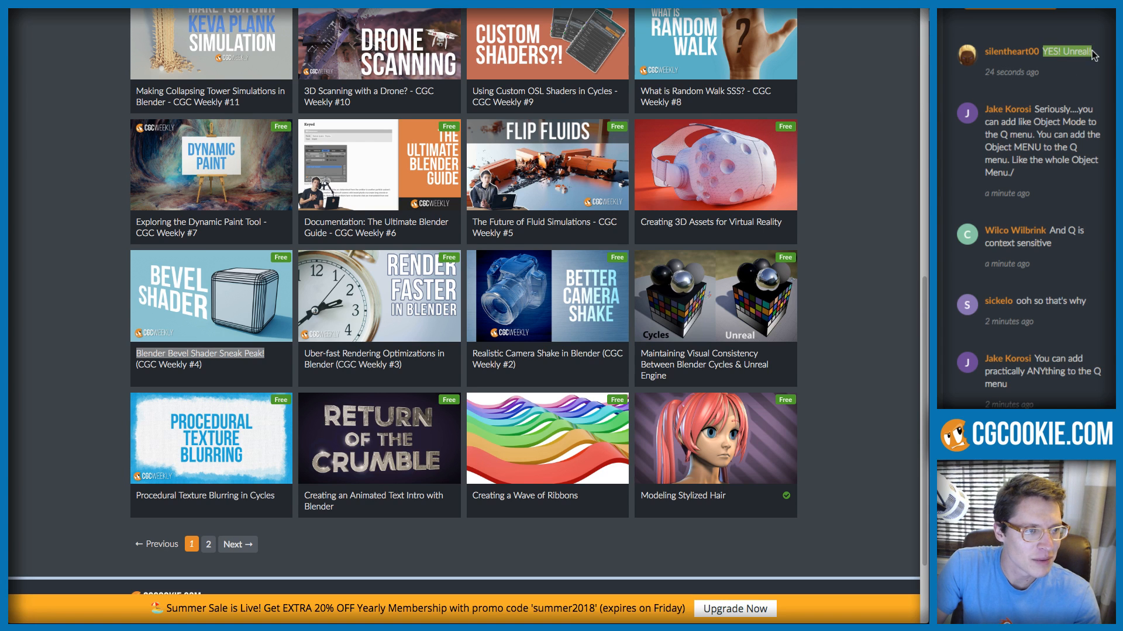
left_click(1098, 58)
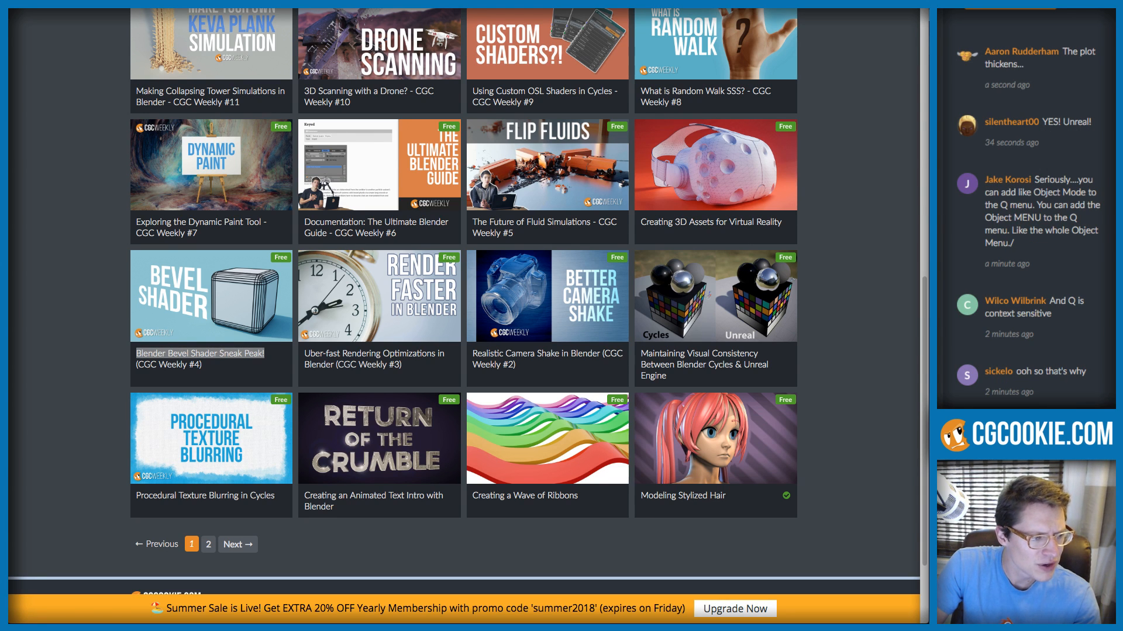
Switch back to Blender and place the 3D cursor at about X -1.01 m, Y 4.54 m, Z 2.79 m
key("super+Tab")
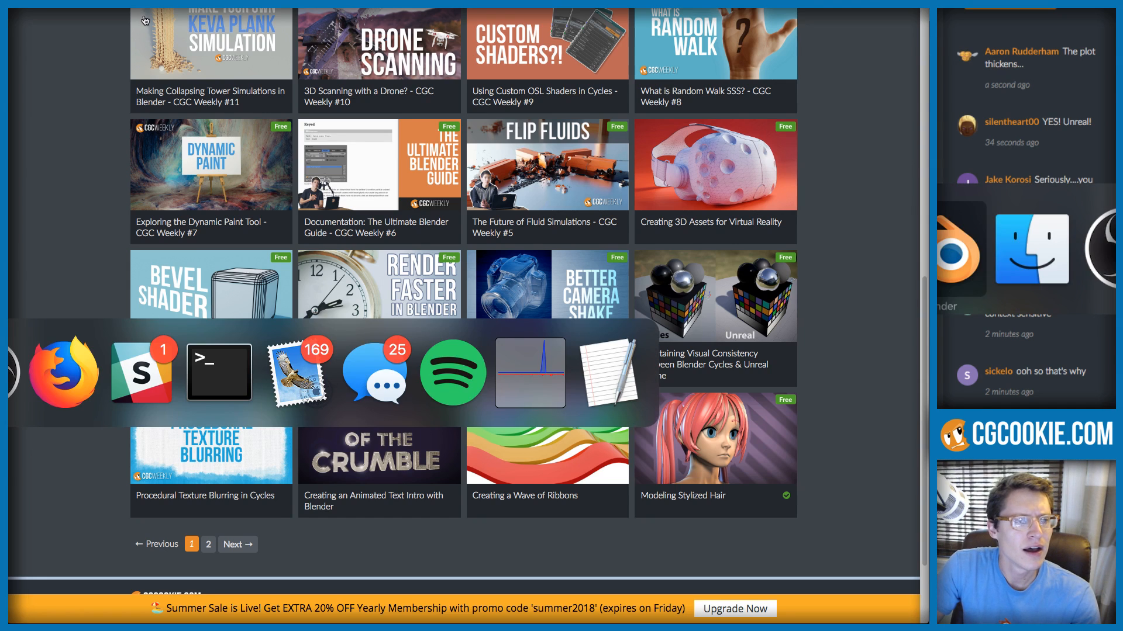
left_click(328, 226)
mouse_move(283, 199)
middle_mouse_down()
mouse_move(297, 260)
mouse_move(262, 203)
middle_mouse_up()
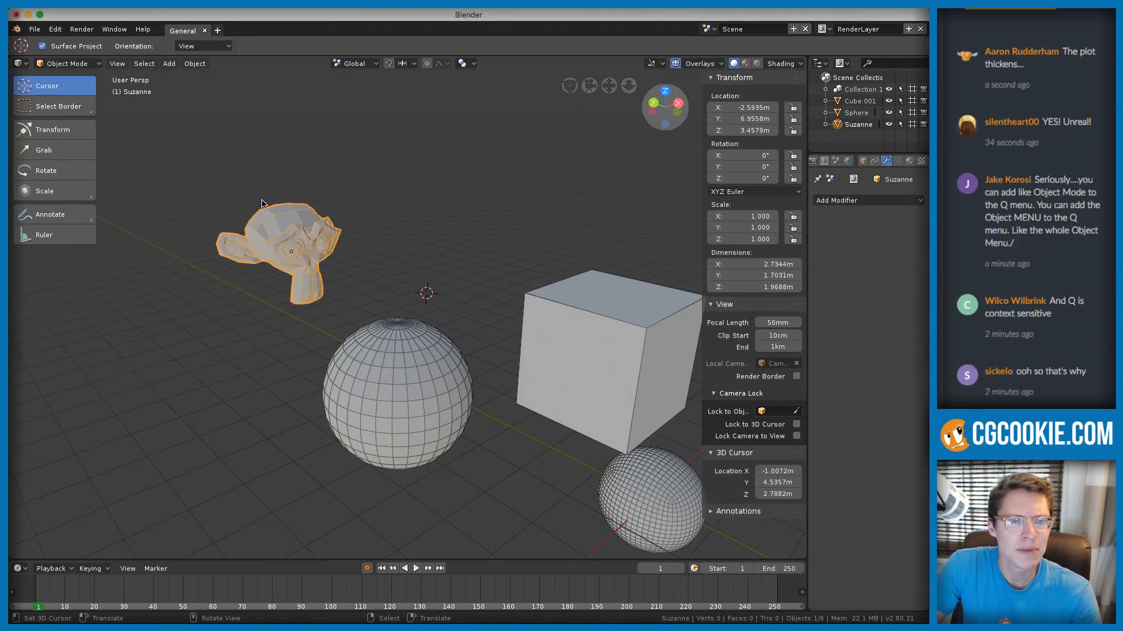
Rotate Suzanne about -50.6° around the global X axis
key("r")
key("x")
left_click(348, 192)
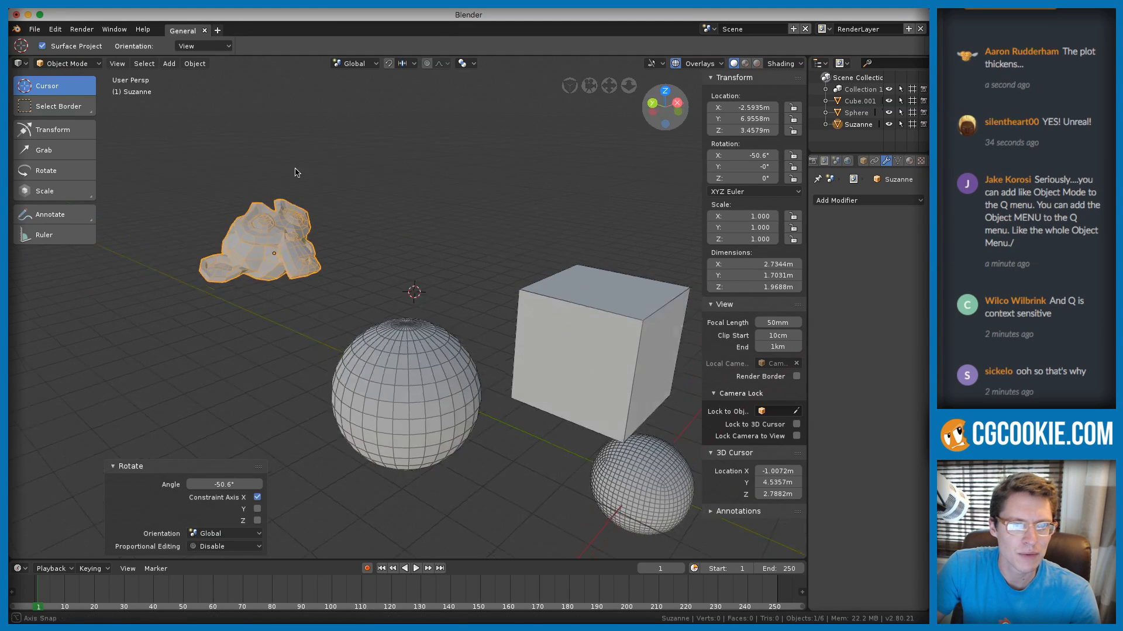
Try scaling Suzanne along the global Z axis and along its local Z axis
middle_click_drag(348, 192, 358, 198)
key("s")
key("z")
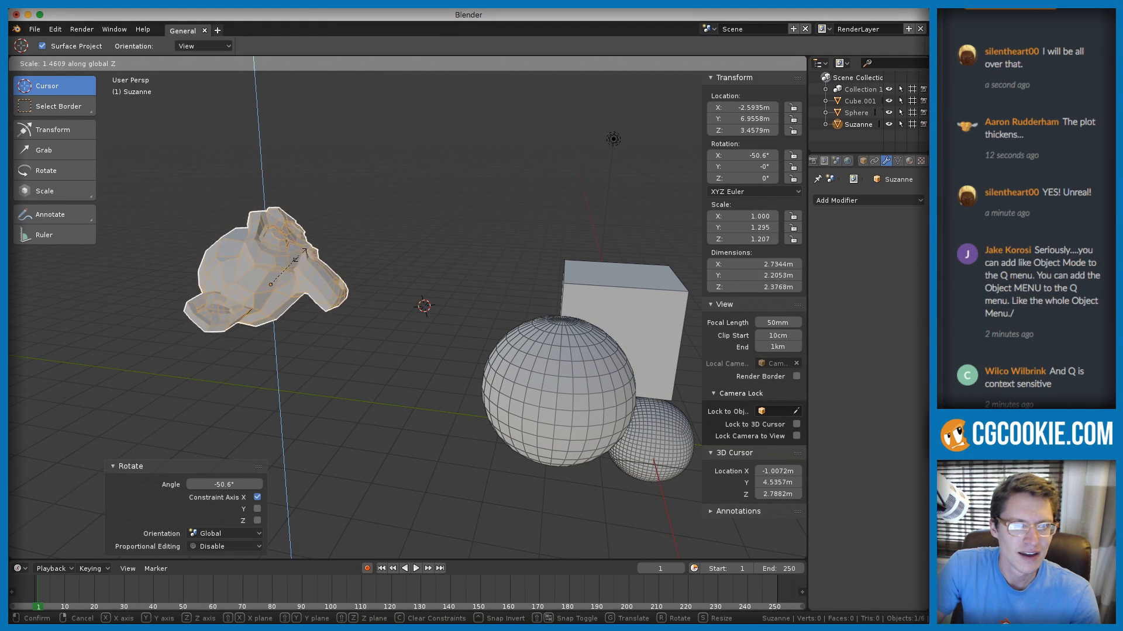
right_click(343, 233)
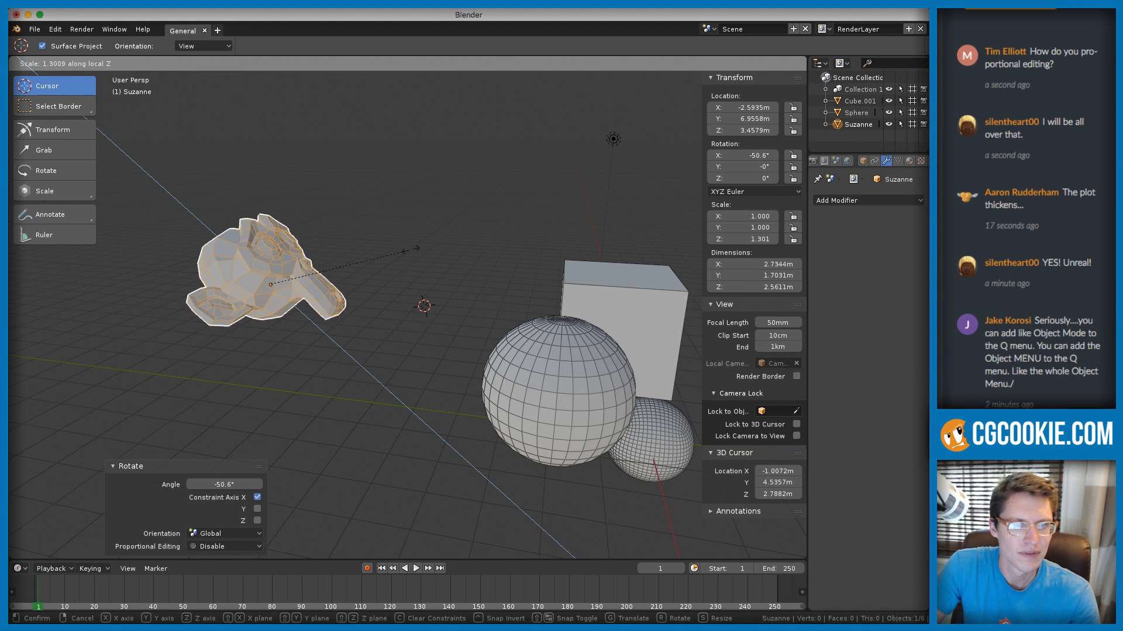
key("s")
key("z")
key("z")
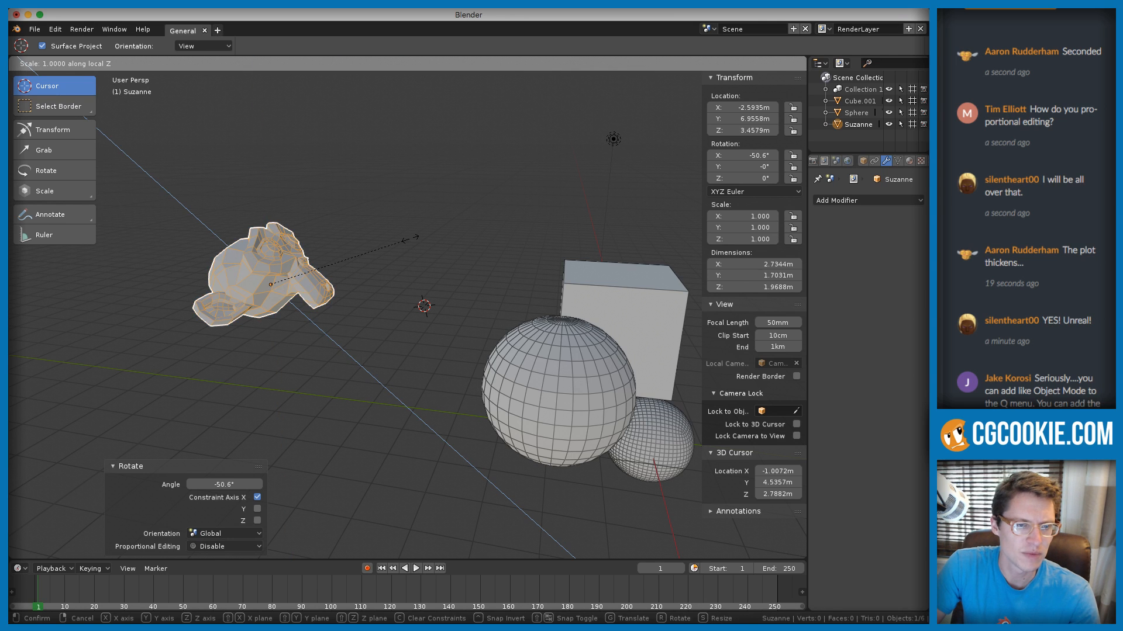
right_click(525, 307)
Hide the 3D viewport's sidebar with the transform and 3D cursor values
middle_click_drag(417, 233, 399, 207)
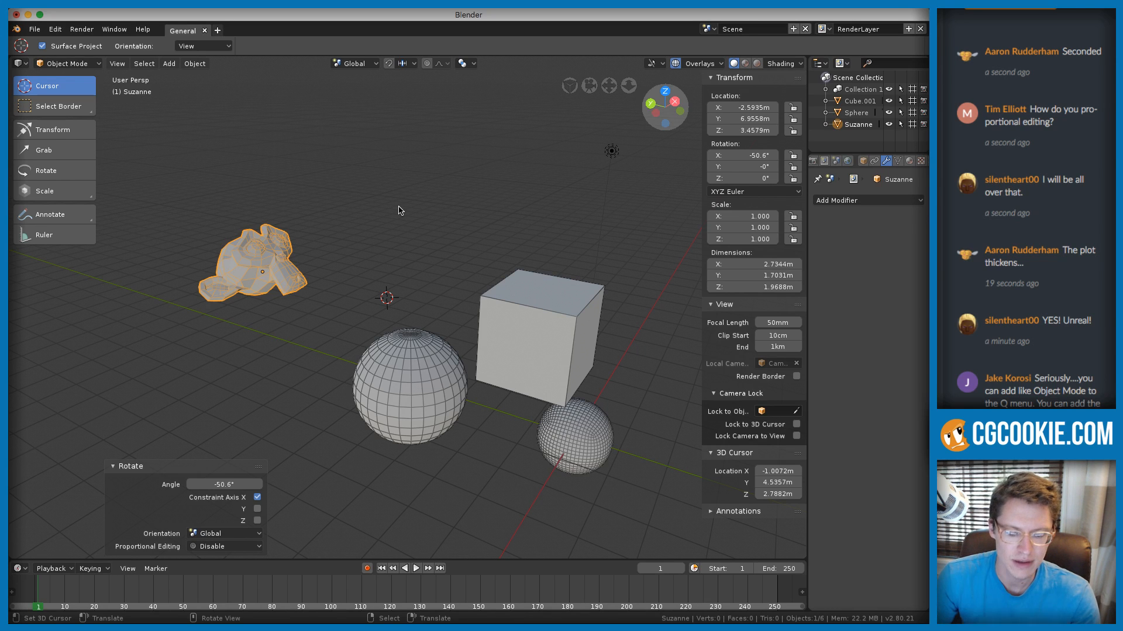
key("n")
middle_click_drag(424, 228, 362, 219)
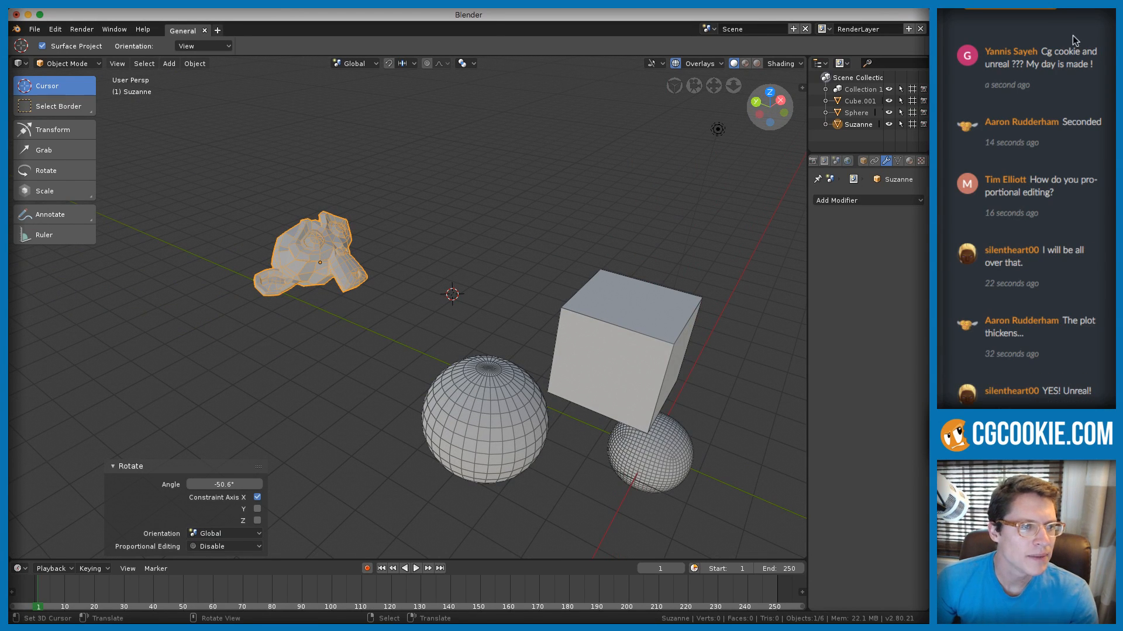
Highlight and read the chat comment about CG Cookie and Unreal, and clear the highlight
left_click(1073, 40)
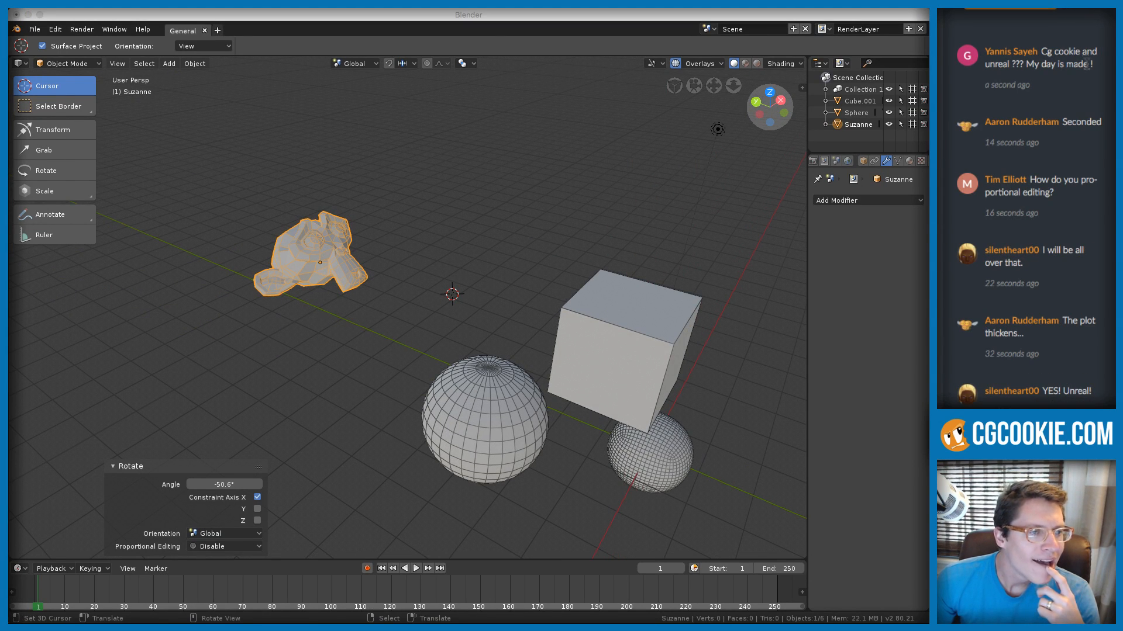
left_click_drag(1092, 64, 1052, 51)
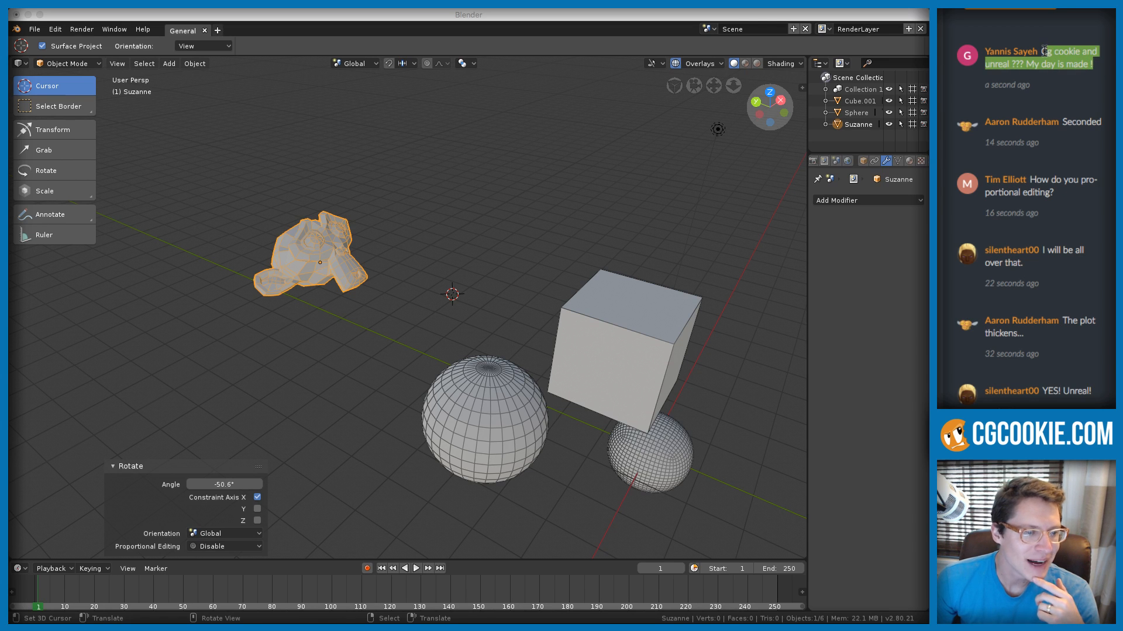
left_click(1073, 205)
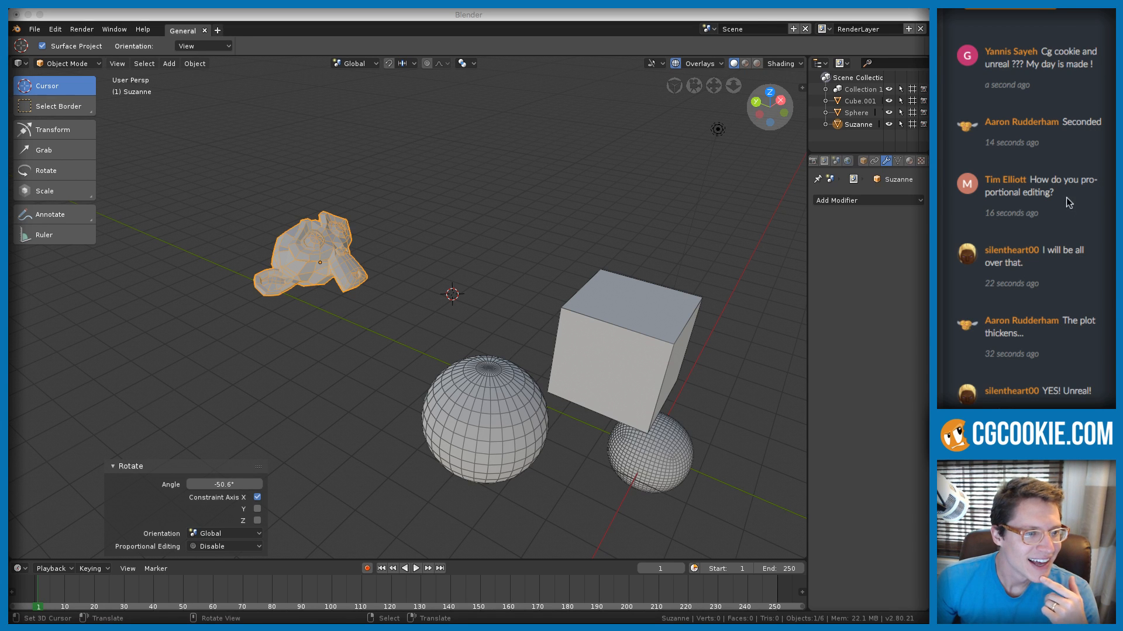
Place the 3D cursor on the side of Suzanne's head
left_click(425, 206)
middle_click_drag(426, 205, 379, 294, "ctrl")
middle_click_drag(378, 294, 378, 339, "ctrl")
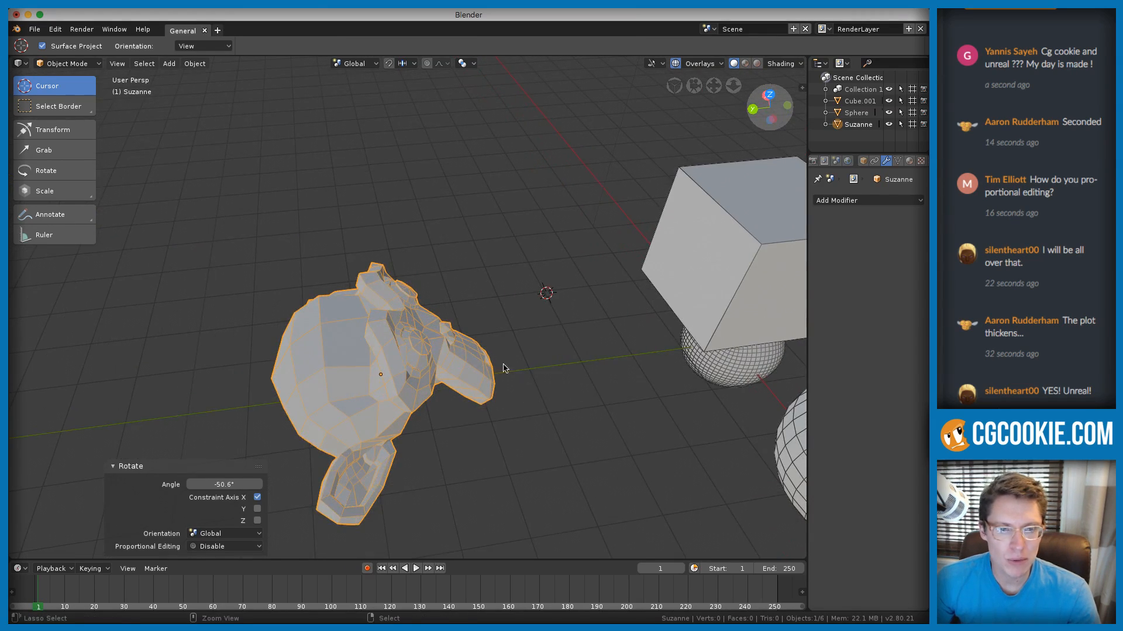
middle_click_drag(504, 368, 526, 328, "shift")
middle_click_drag(526, 327, 408, 279)
left_click(434, 343)
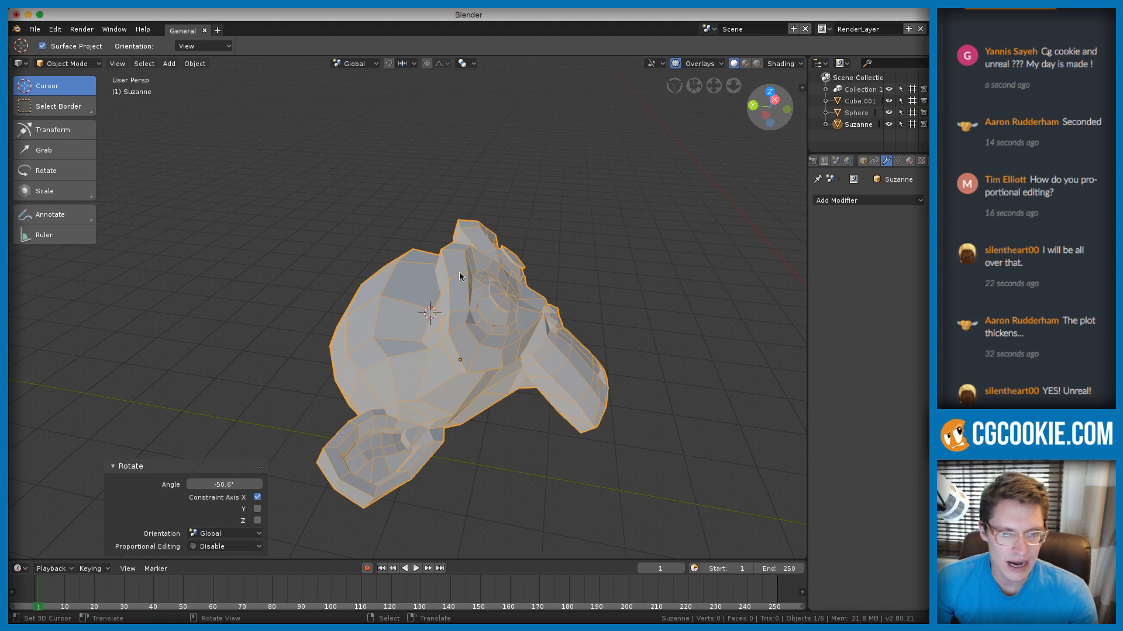
Enter Edit Mode on Suzanne, set vertex select mode, and look at the pie of object modes without choosing one
key("Tab")
key("ctrl+Tab")
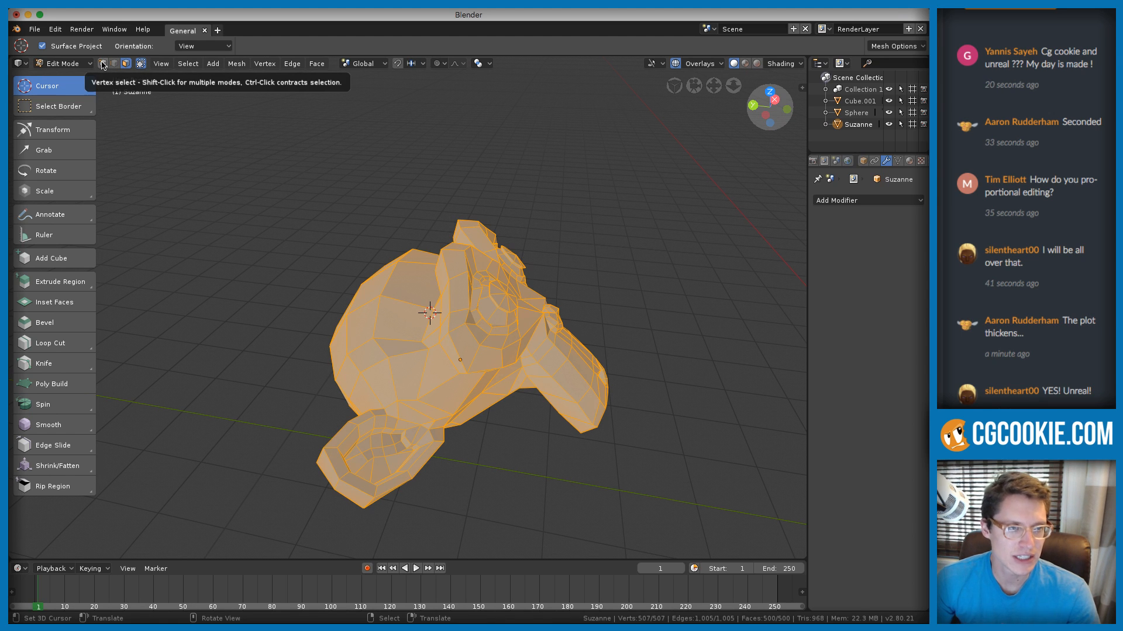
left_click(103, 64)
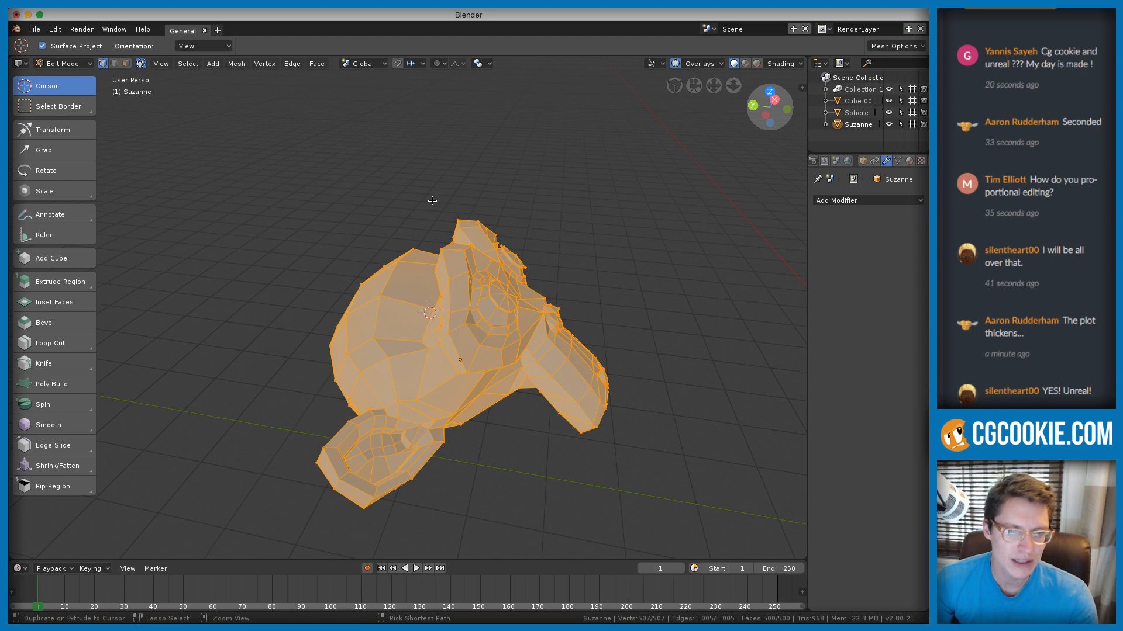
key("ctrl+Tab")
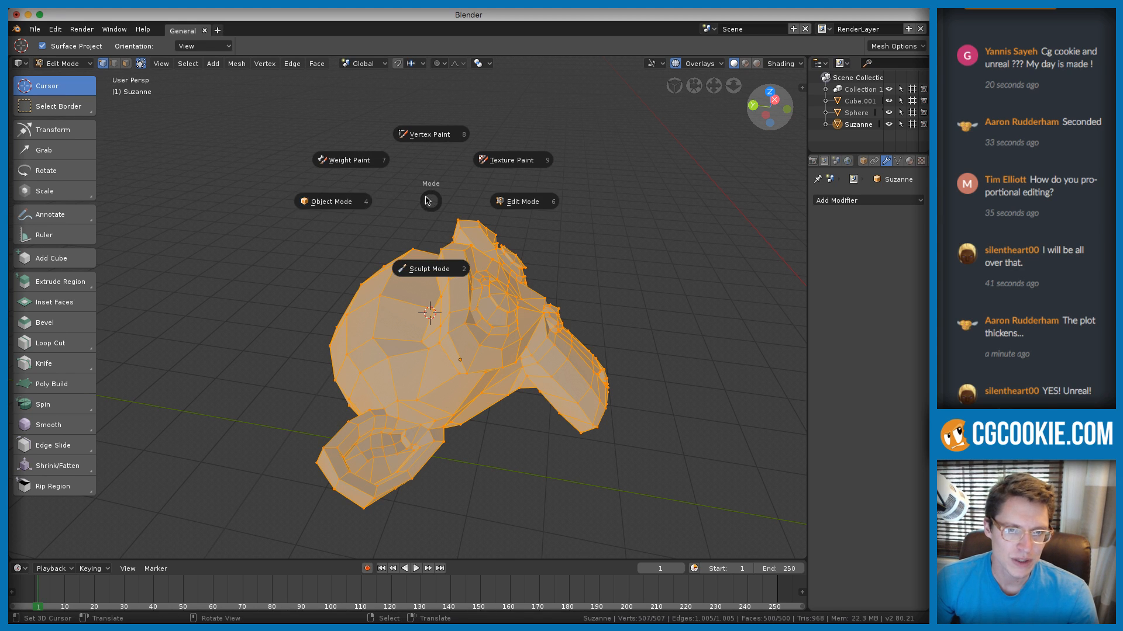
key("Escape")
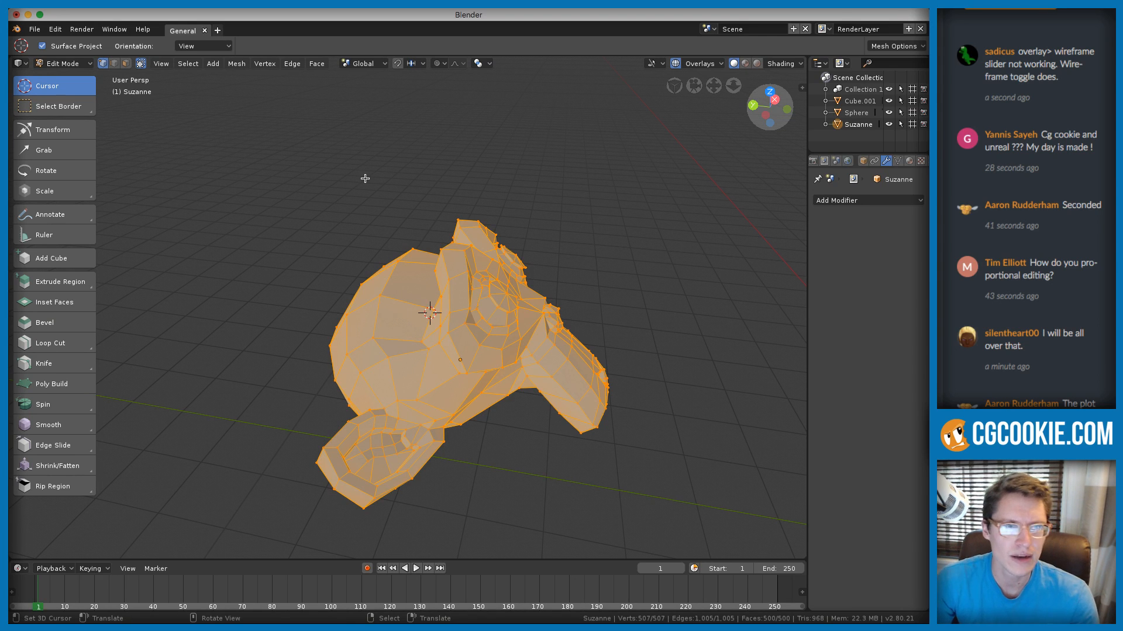
Cycle repeatedly through the vertex, edge and face select modes on Suzanne's mesh
key("2")
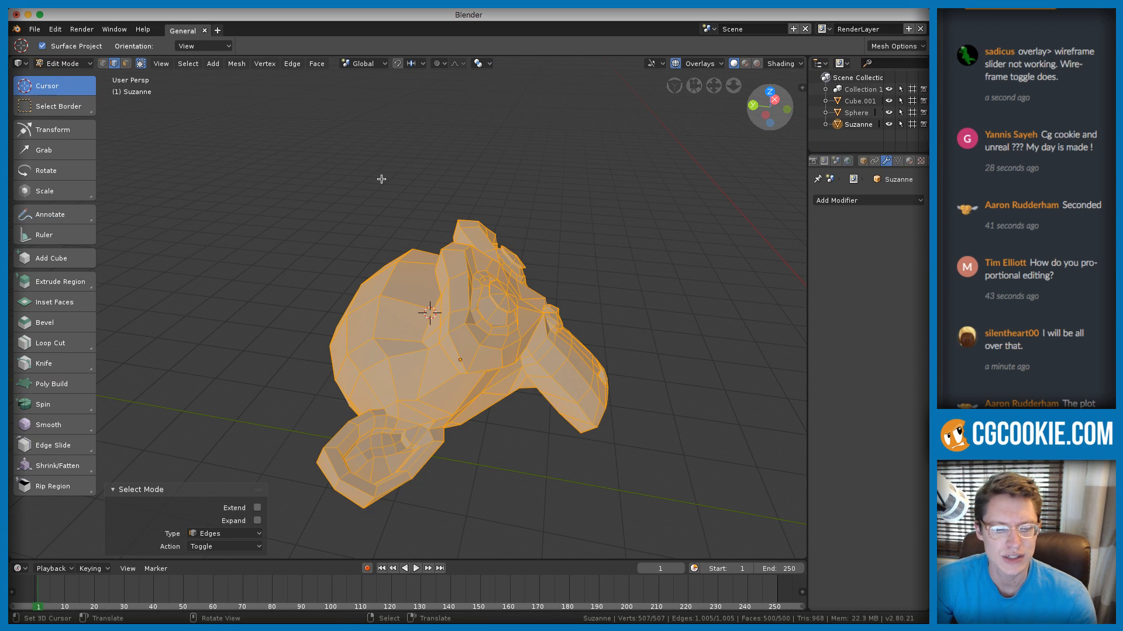
key("3")
key("1")
key("2")
key("3")
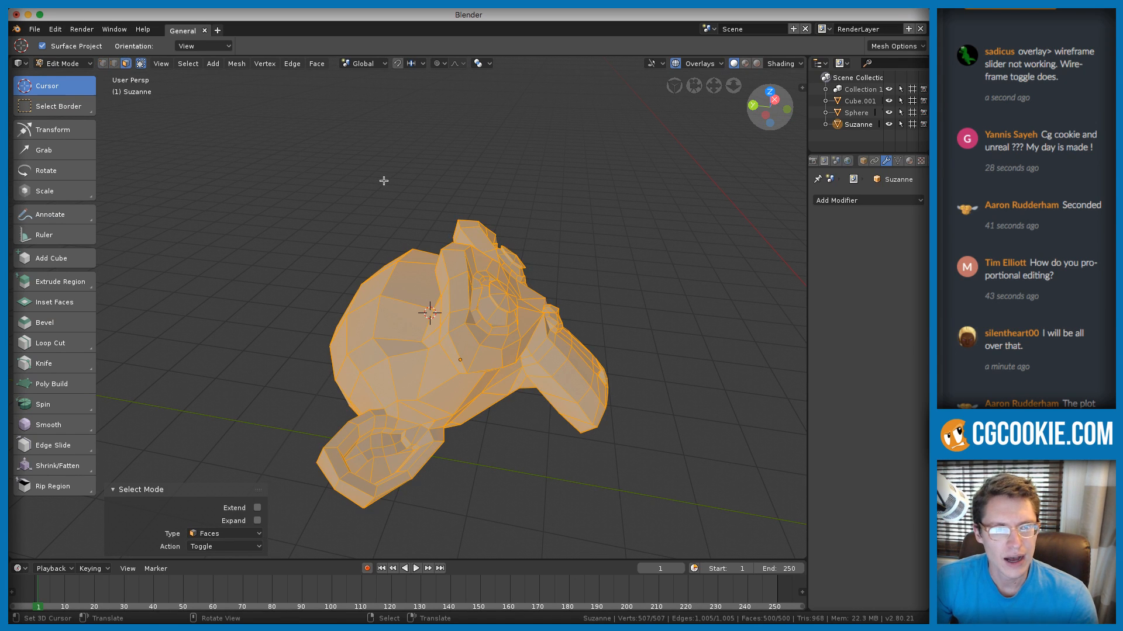
key("1")
key("2")
key("3")
key("1")
key("2")
key("3")
key("1")
key("2")
key("3")
key("1")
key("2")
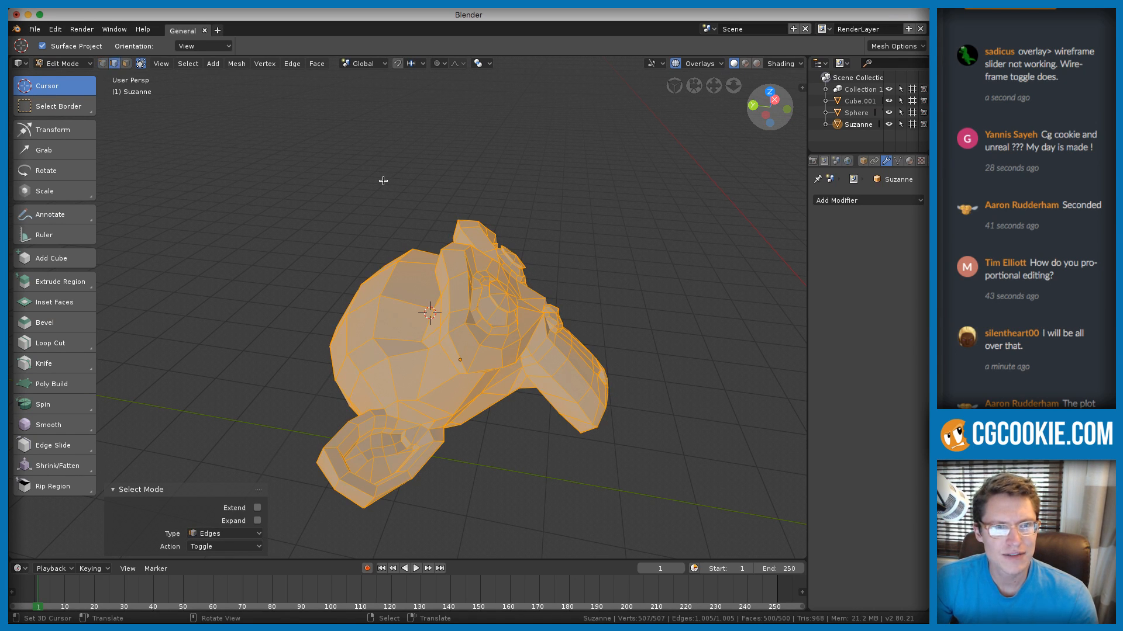
key("3")
In vertex select mode, select one vertex on the back of Suzanne's head and place the 3D cursor clear of the mesh
middle_click_drag(460, 194, 467, 256)
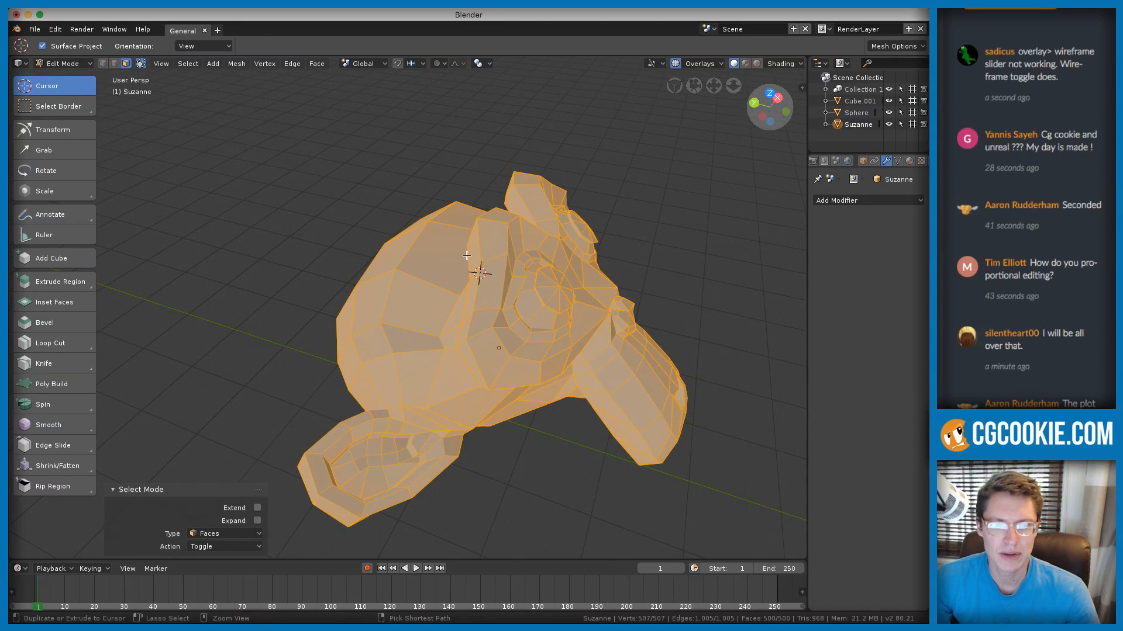
scroll(533, 250, "up", 3)
key("1")
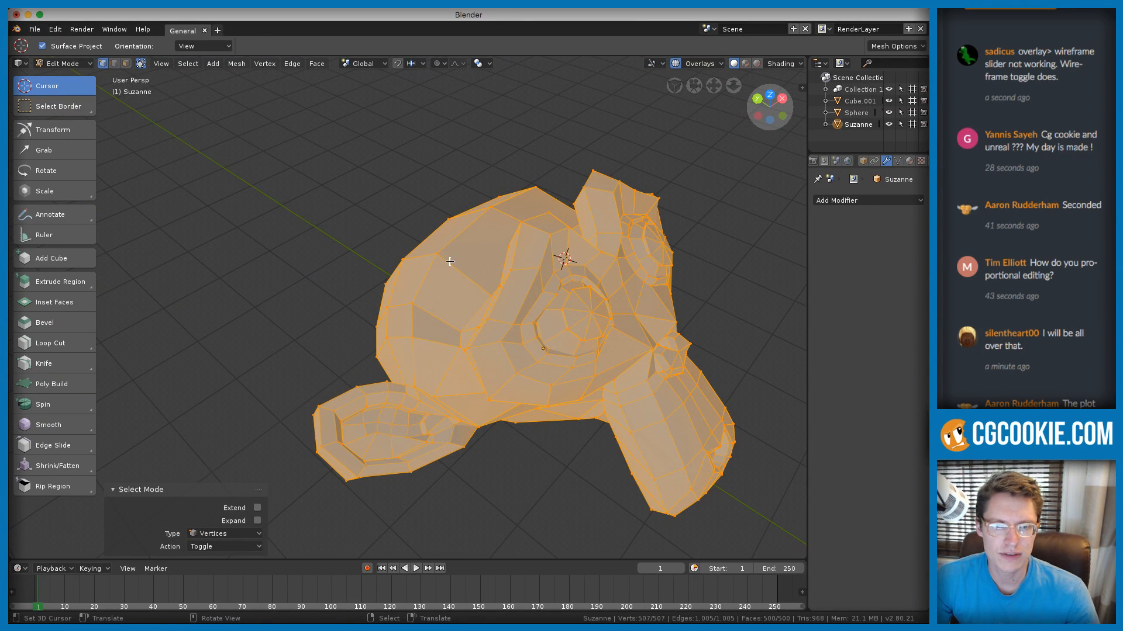
left_click(440, 257)
right_click(439, 257)
mouse_move(530, 234)
middle_mouse_down()
mouse_move(544, 231)
mouse_move(510, 239)
middle_mouse_up()
left_click(154, 153)
middle_click_drag(227, 246, 421, 100)
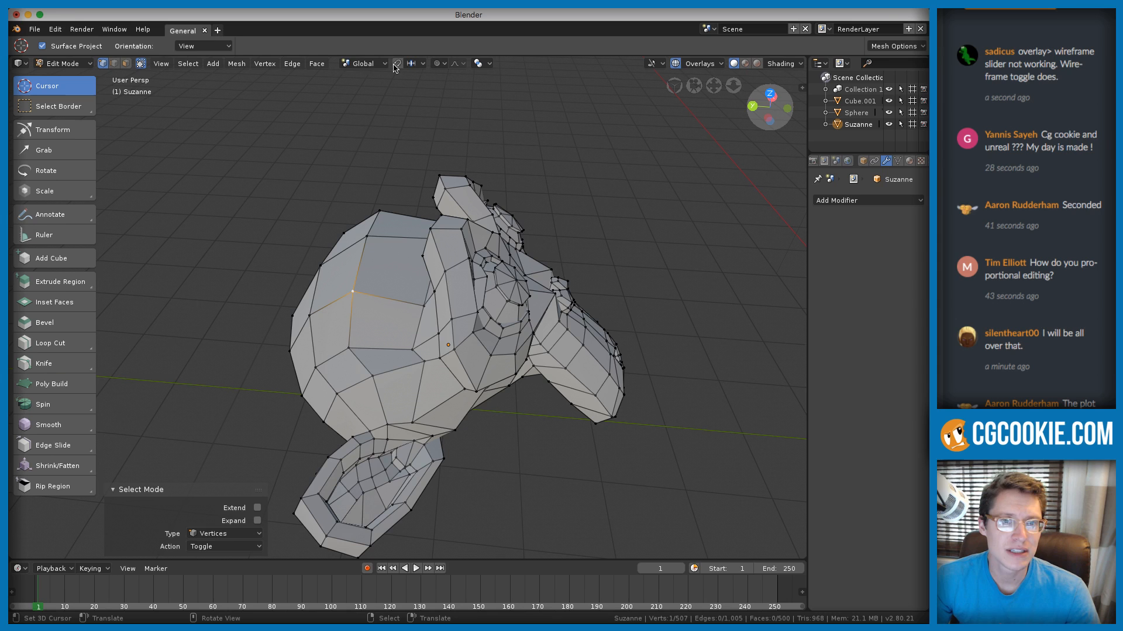
Set proportional editing to Connected
left_click(479, 66)
left_click(371, 66)
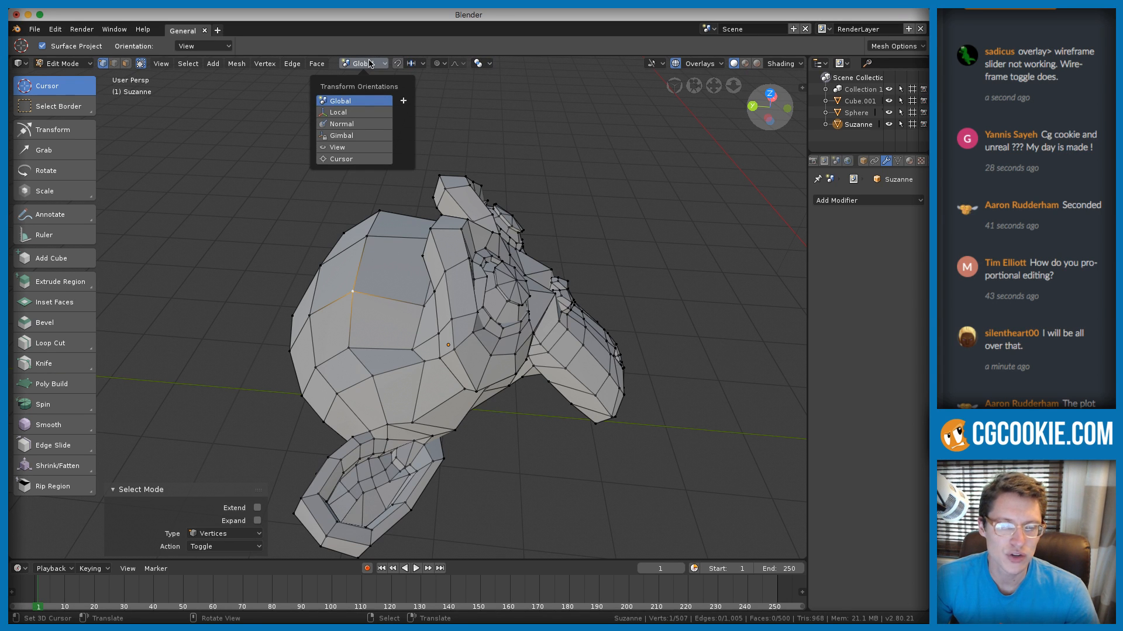
left_click(439, 64)
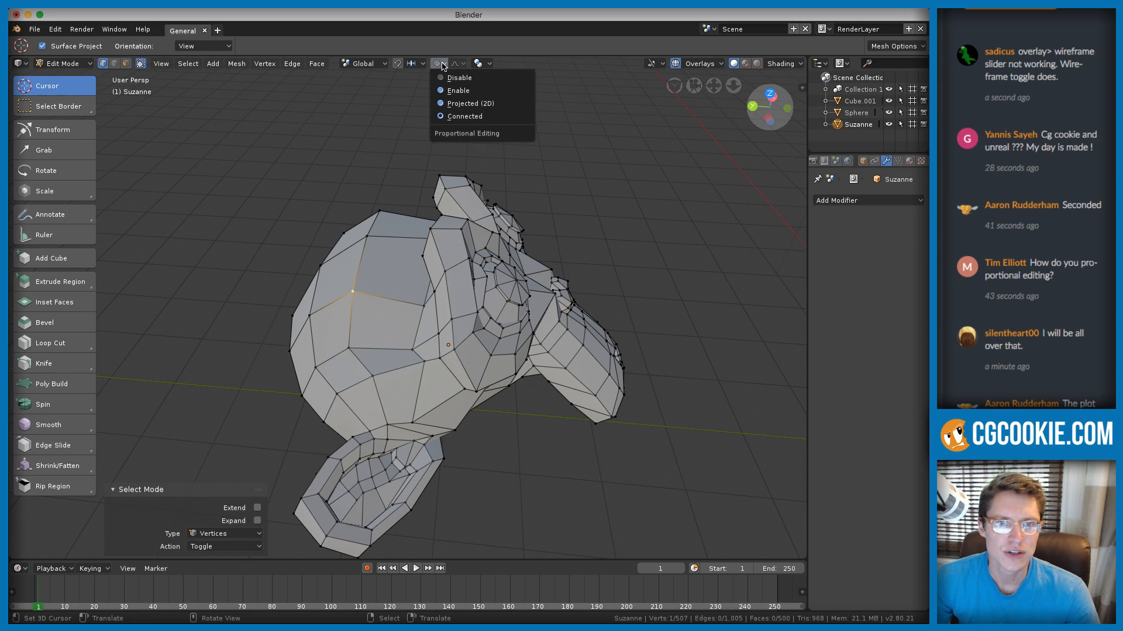
left_click(465, 116)
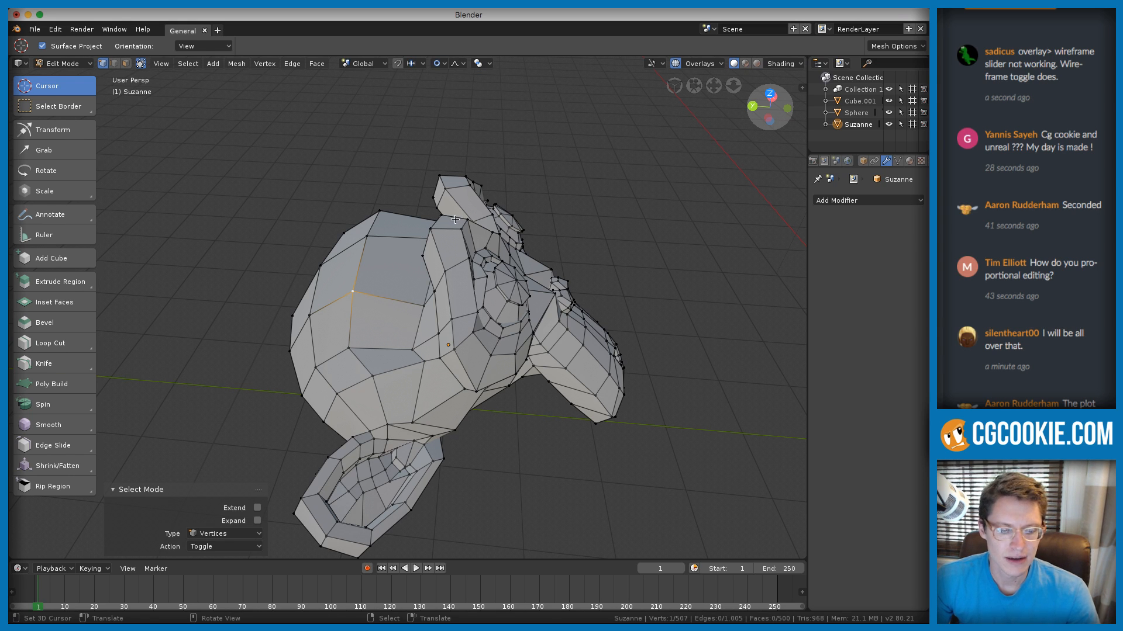
Move the selected head vertex about 9.13 cm in X, 79.9 cm in Y and 23.9 cm in Z with proportional size 1.21
key("g")
scroll(370, 169, "up", 2)
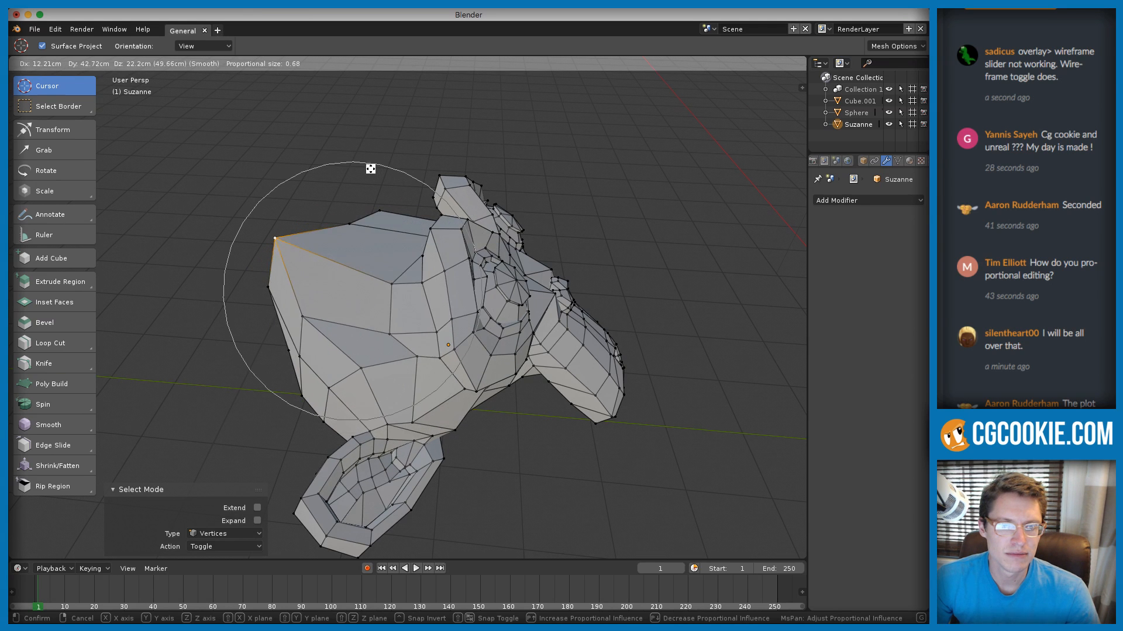
scroll(343, 162, "down", 4)
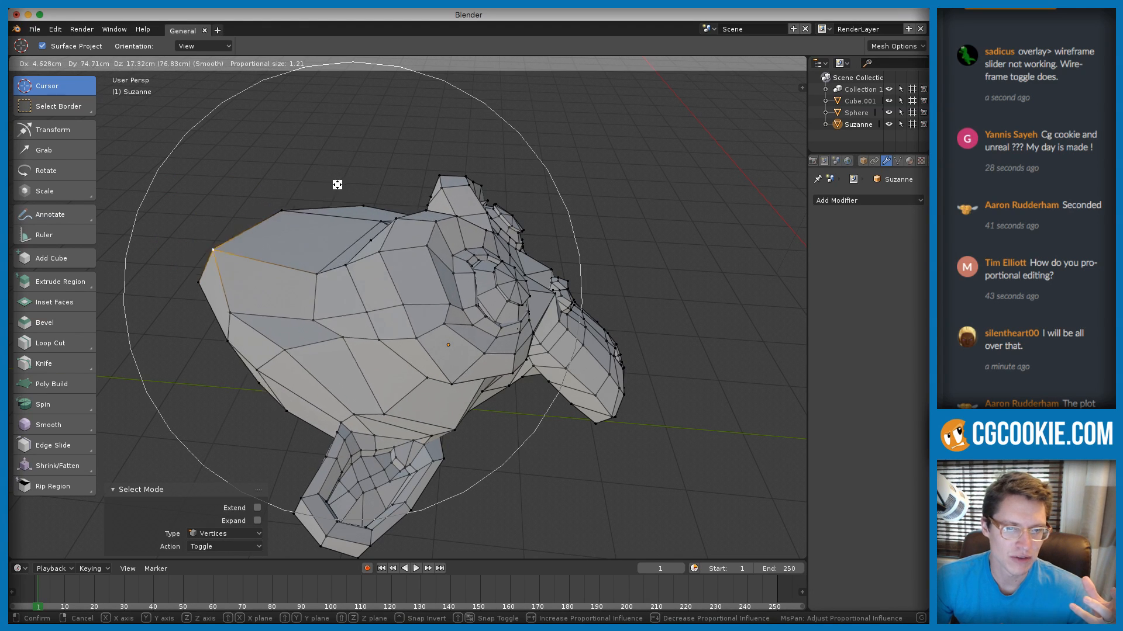
left_click(300, 165)
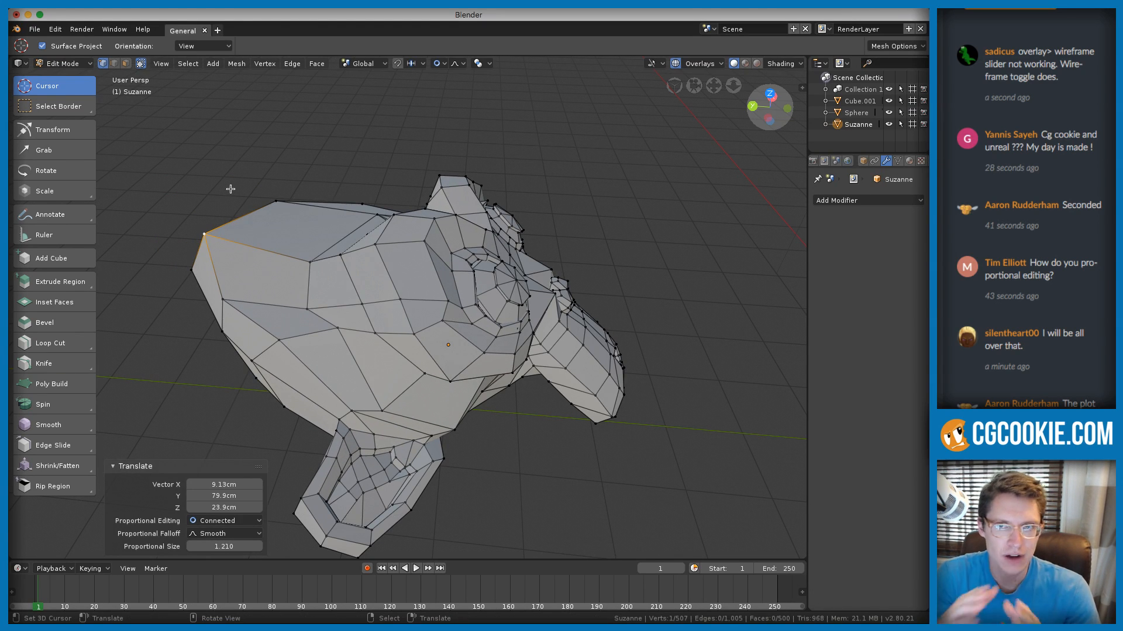
middle_click_drag(253, 202, 557, 217)
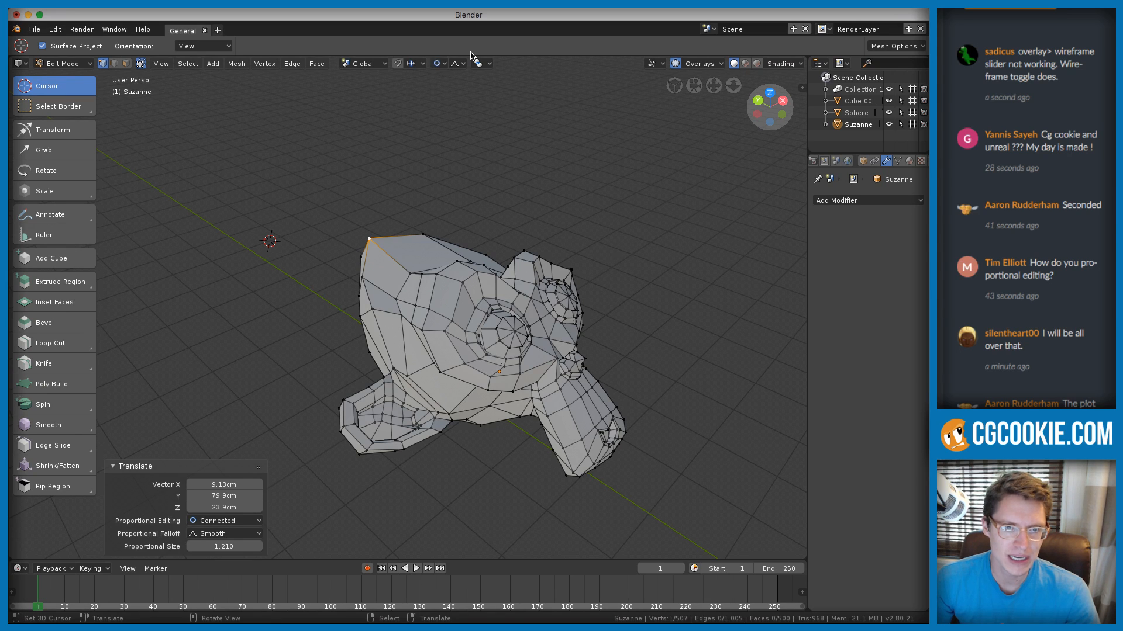
Flip the 3D viewport's header to the bottom and back to the top
right_click(505, 66)
left_click(497, 78)
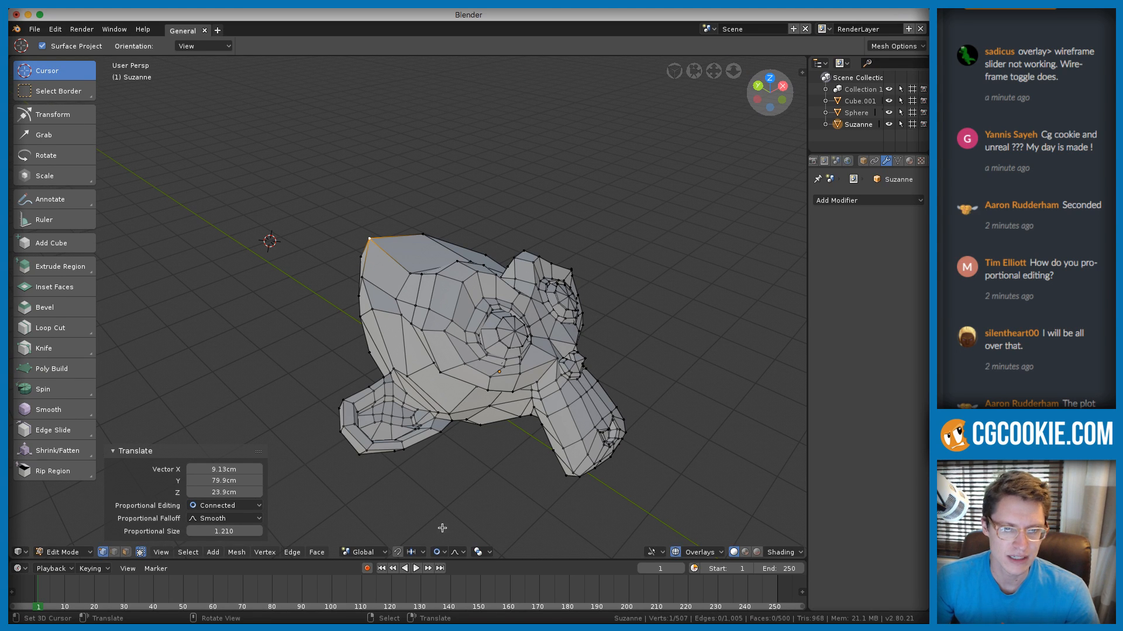
right_click(491, 554)
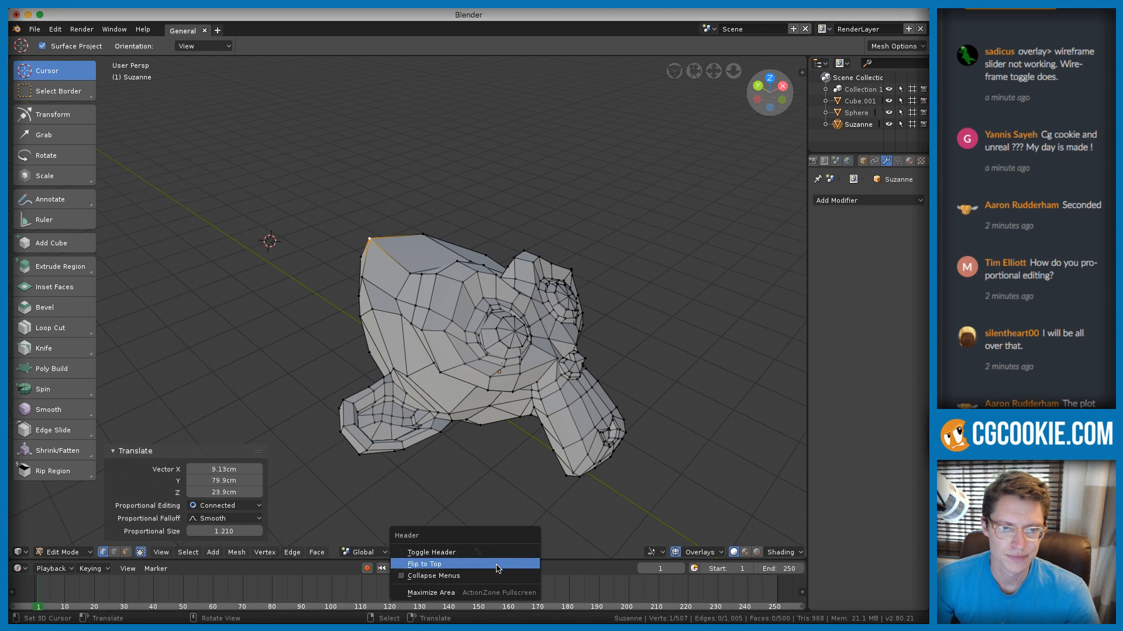
left_click(493, 562)
Highlight and read the chat comment about the overlay wireframe slider and toggle
middle_click_drag(472, 201, 496, 202, "ctrl")
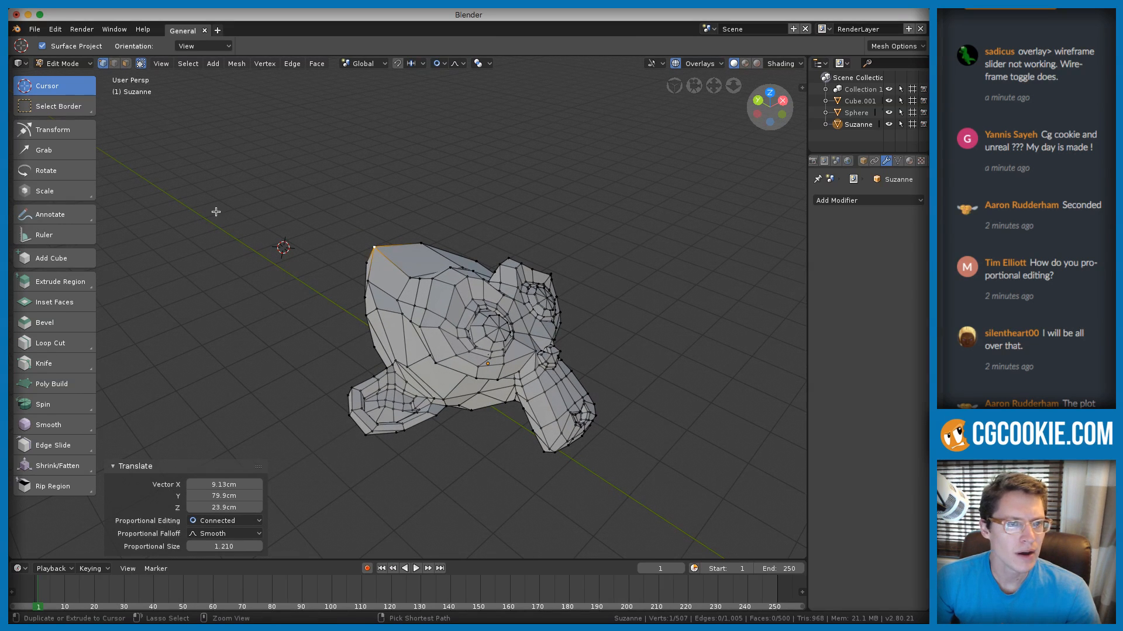
left_click(1071, 94)
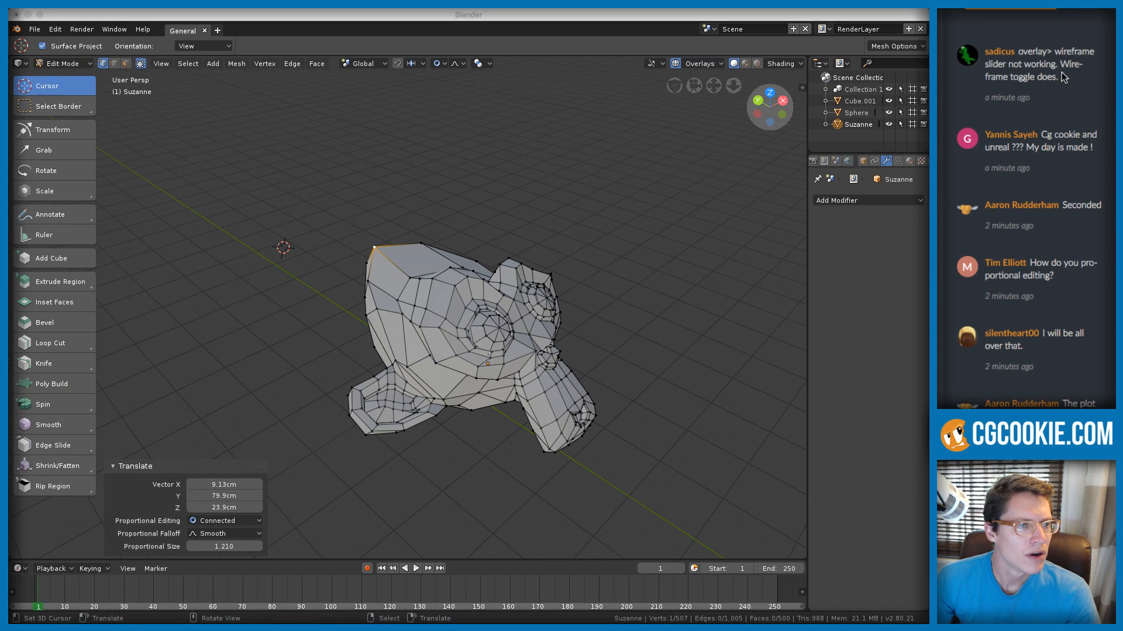
left_click_drag(1068, 82, 1035, 45)
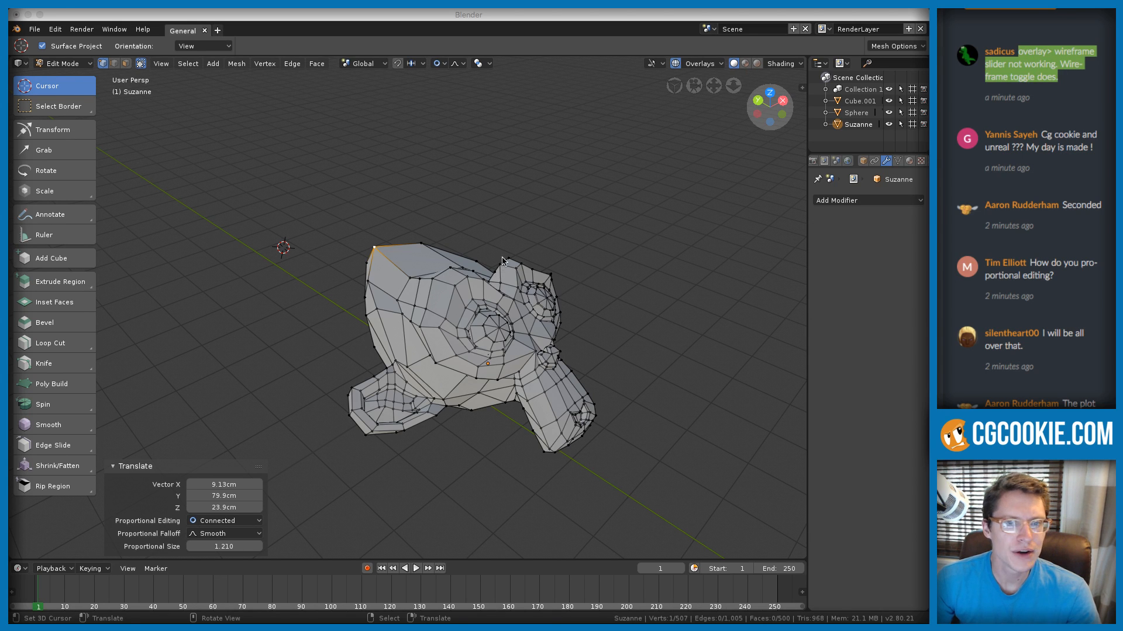
Return Suzanne to Object Mode and select the cube
middle_click_drag(500, 213, 520, 244, "ctrl")
key("Tab")
middle_click_drag(523, 244, 288, 231, "shift")
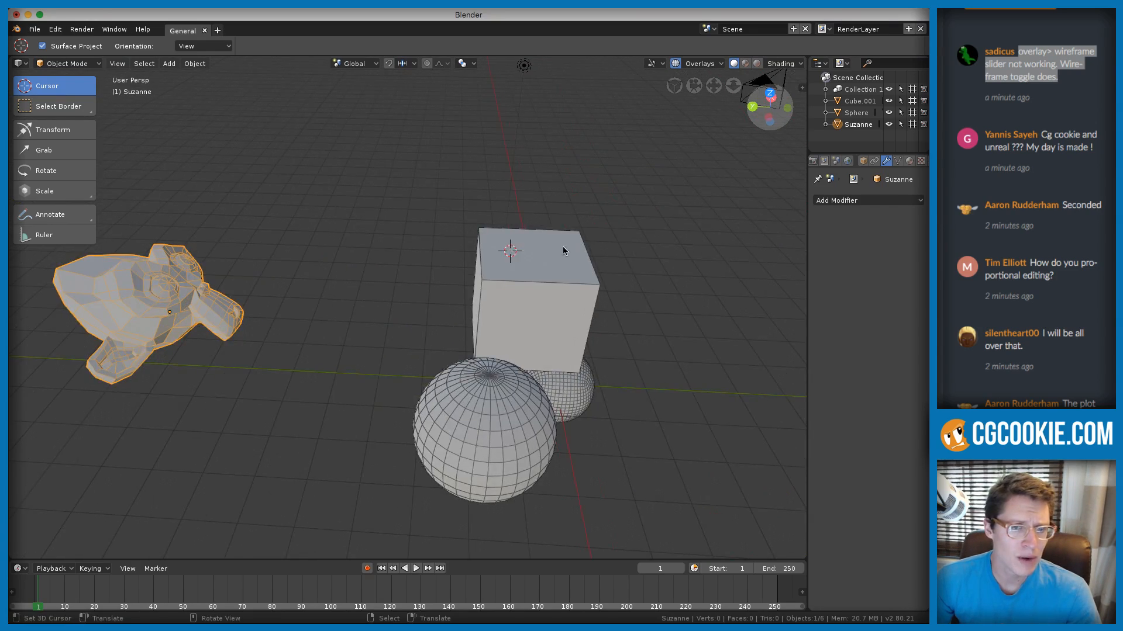
right_click(598, 252)
middle_click_drag(563, 250, 411, 184)
middle_click_drag(501, 287, 274, 223)
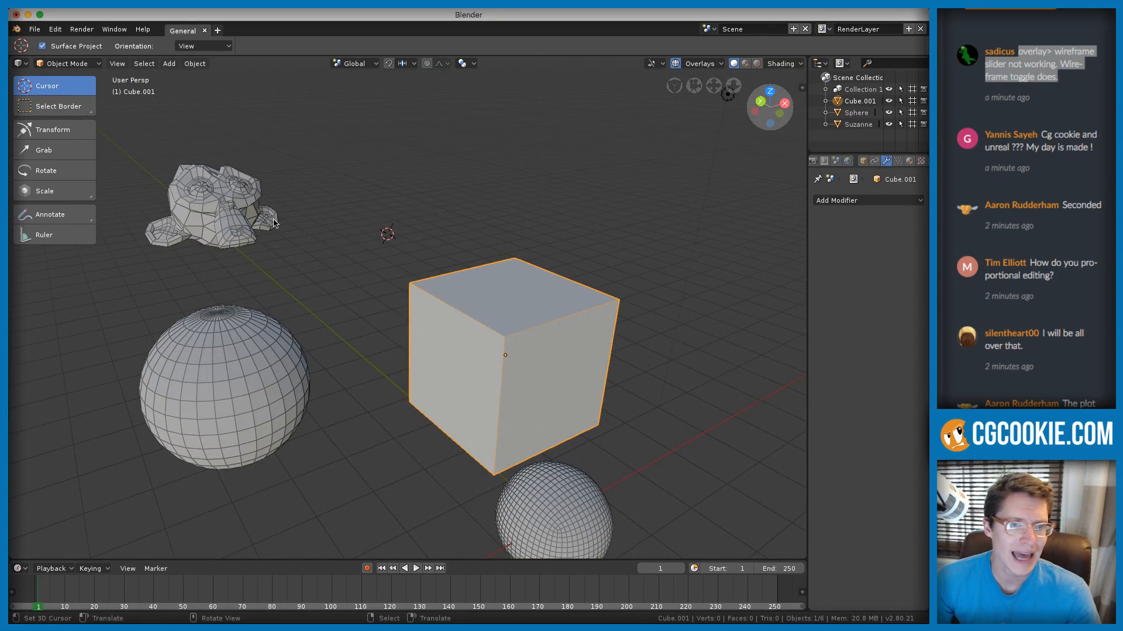
Turn the wireframe overlay off and back on, and set its wireframe value to 0.000
middle_click_drag(268, 267, 346, 325, "ctrl")
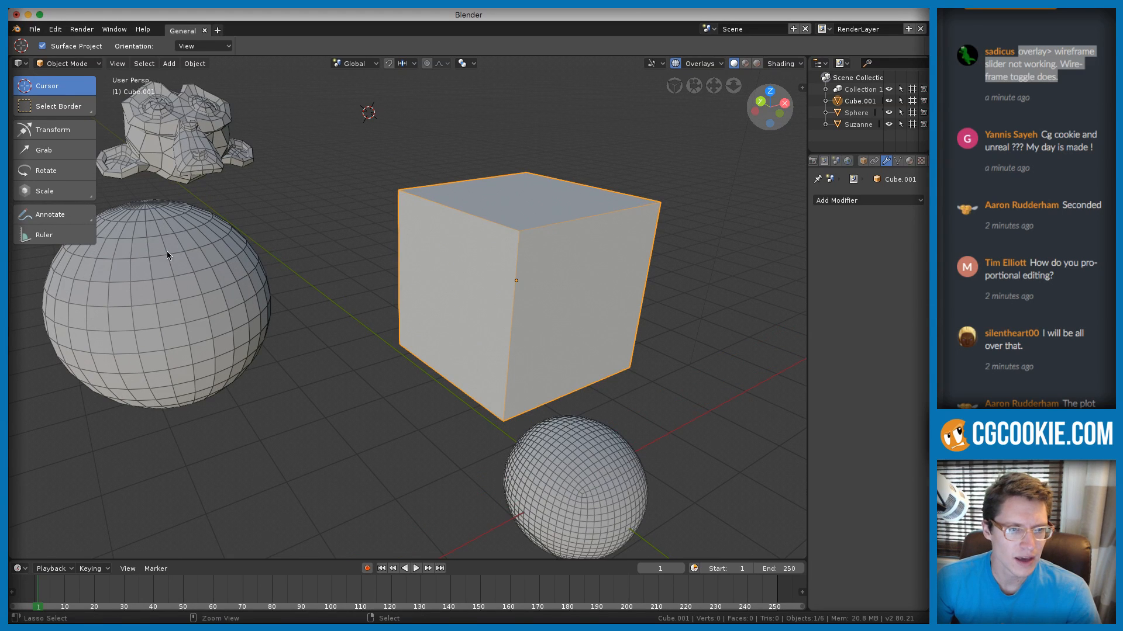
middle_click_drag(413, 235, 418, 260)
left_click(796, 64)
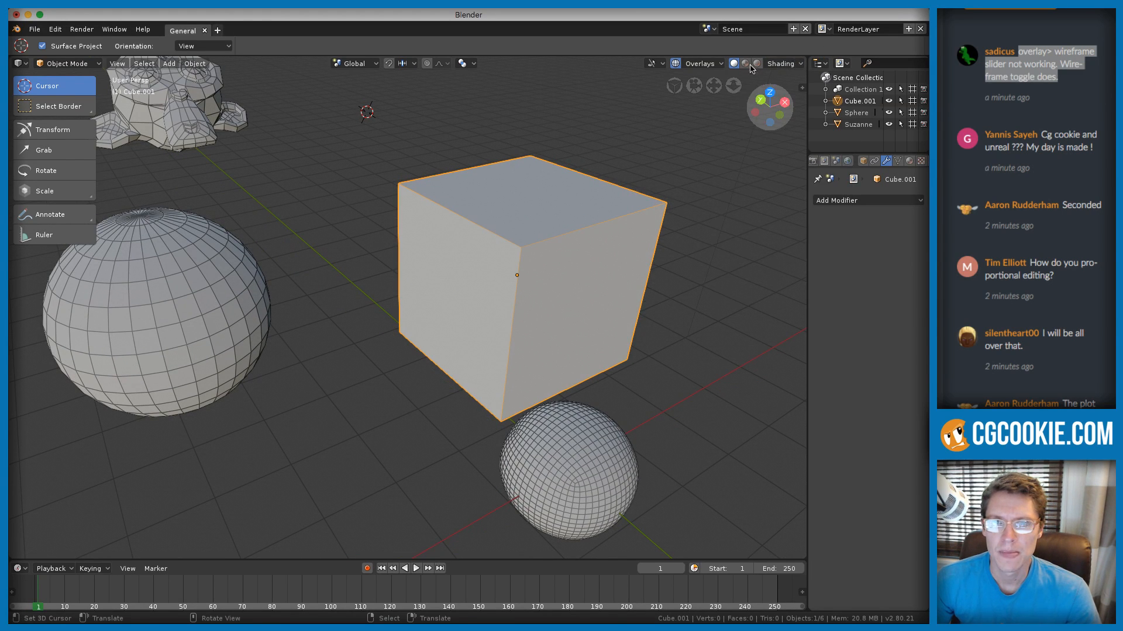
left_click(722, 65)
left_click(632, 281)
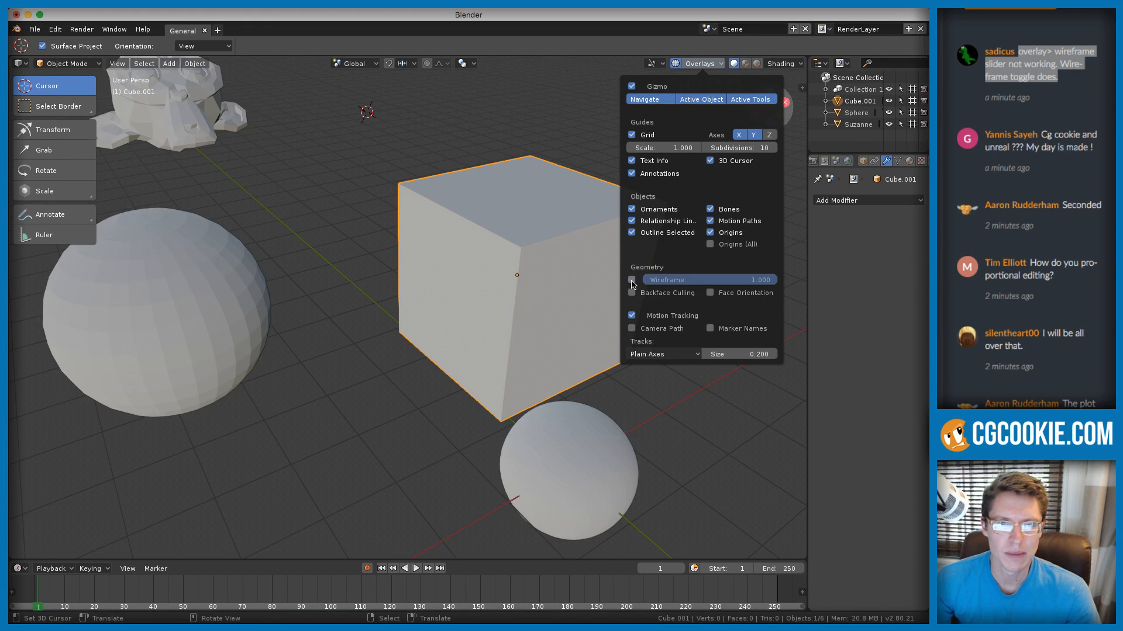
left_click(632, 280)
left_click_drag(770, 284, 639, 282)
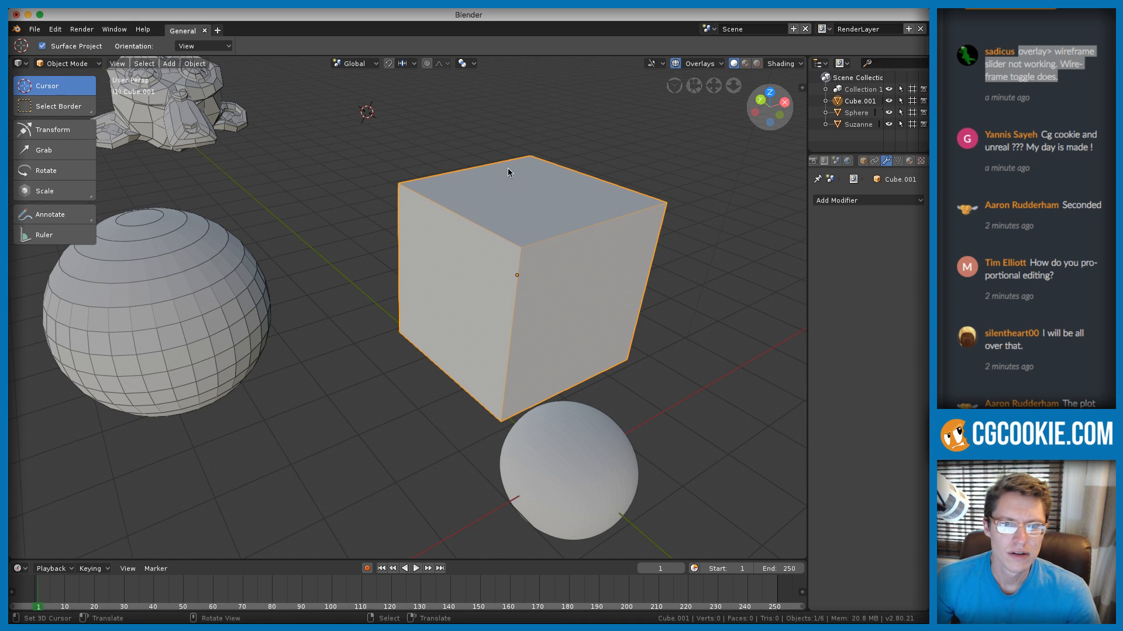
Deselect and reselect the cube, and toggle the wireframe overlay off and on to examine its edges
key("alt+a")
middle_click_drag(612, 210, 465, 205)
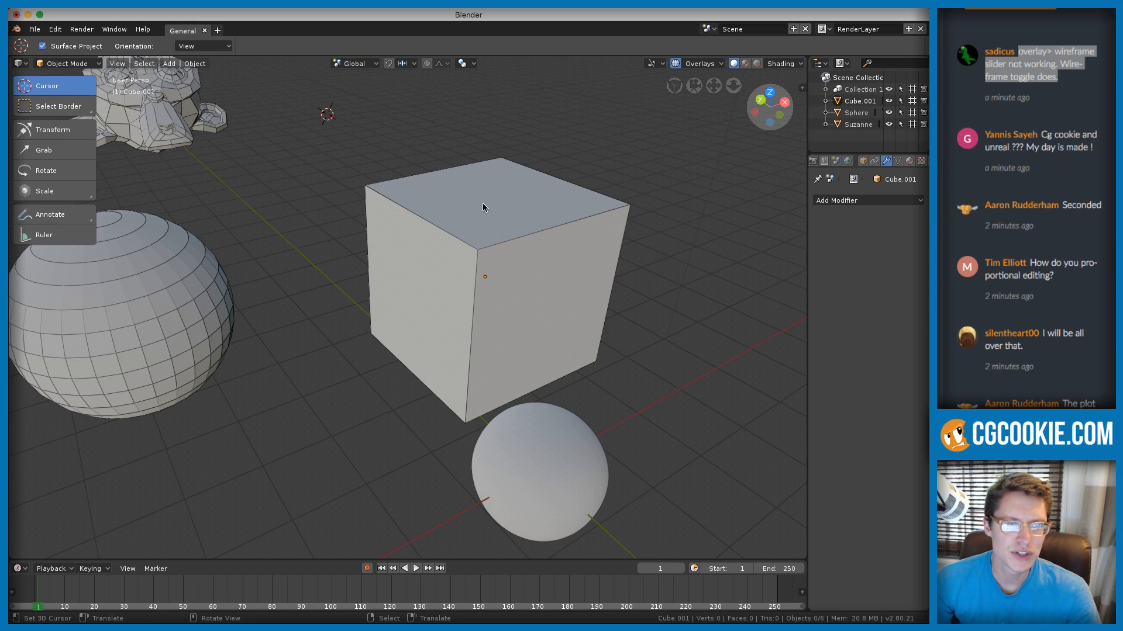
right_click(546, 179)
left_click(700, 63)
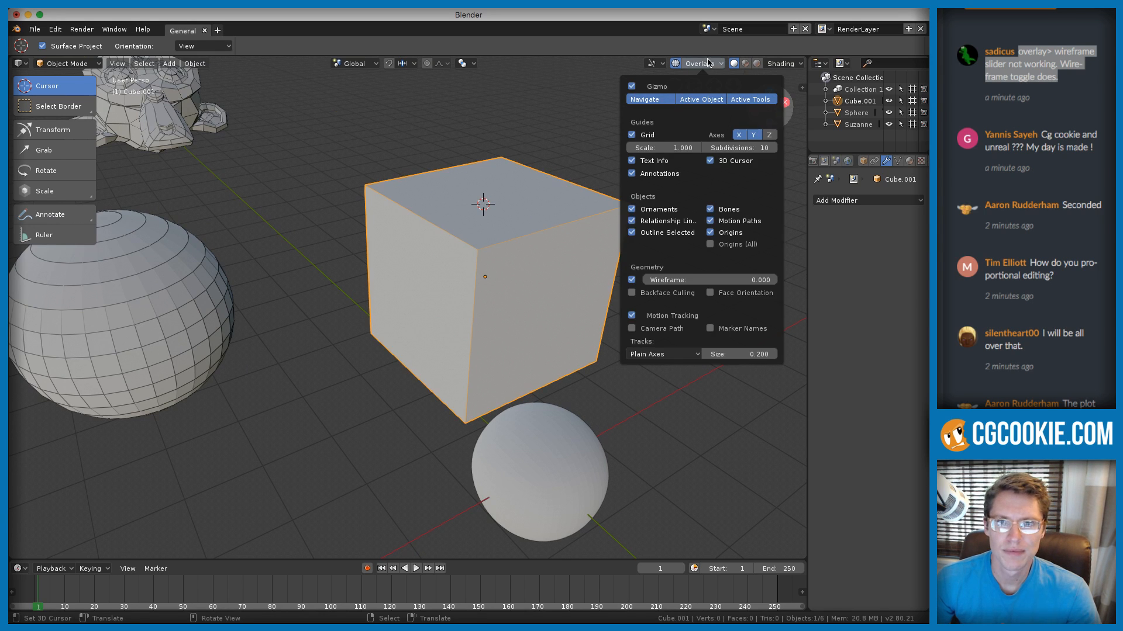
left_click(632, 280)
left_click(633, 280)
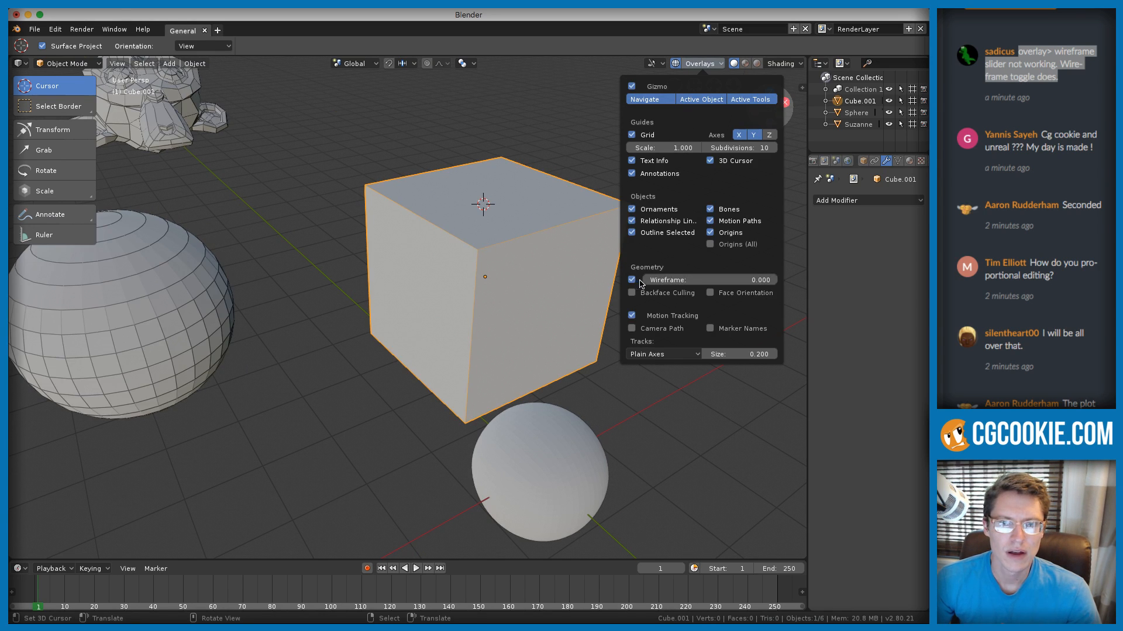
middle_click_drag(474, 235, 469, 256)
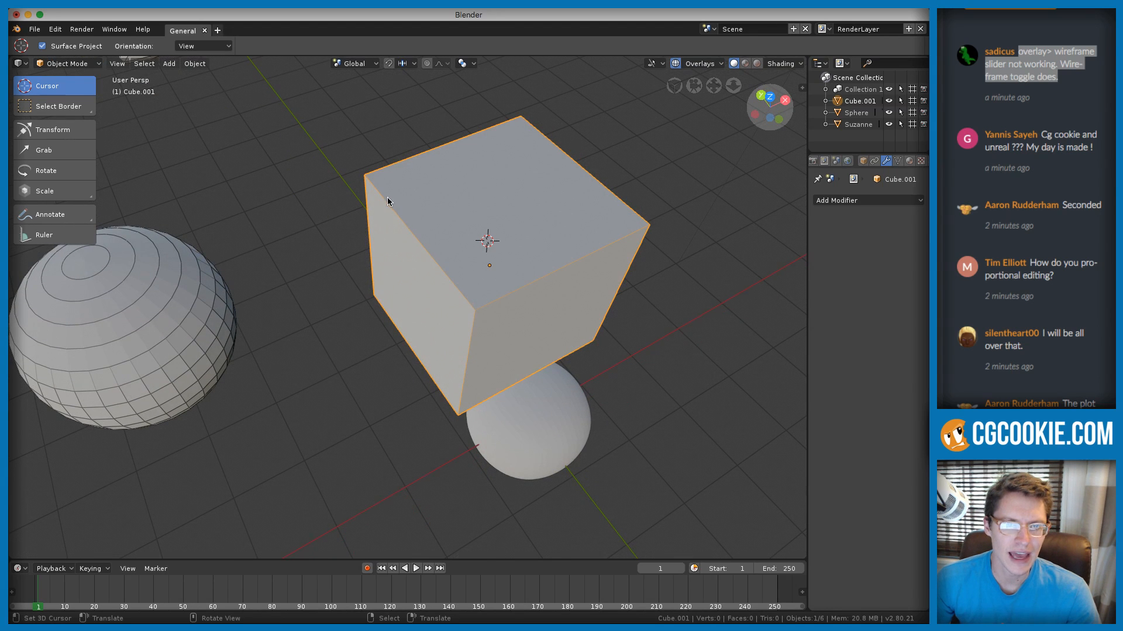
middle_click_drag(546, 272, 541, 243)
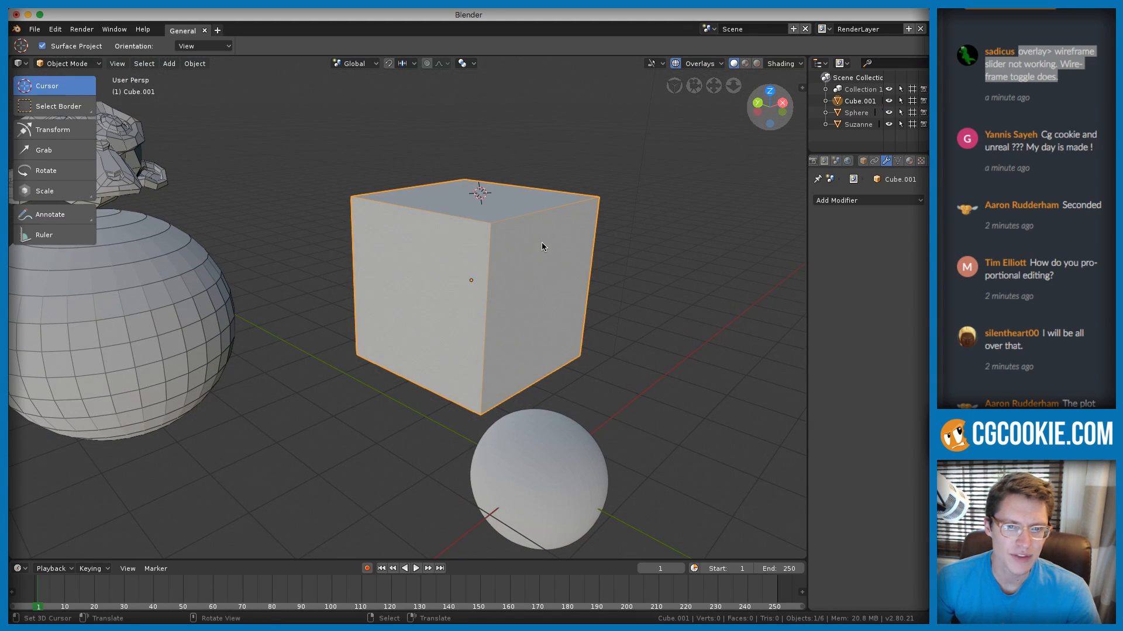
Set the wireframe overlay value to 1.000 and turn the wireframe overlay off
left_click(1085, 17)
middle_click_drag(434, 268, 434, 268)
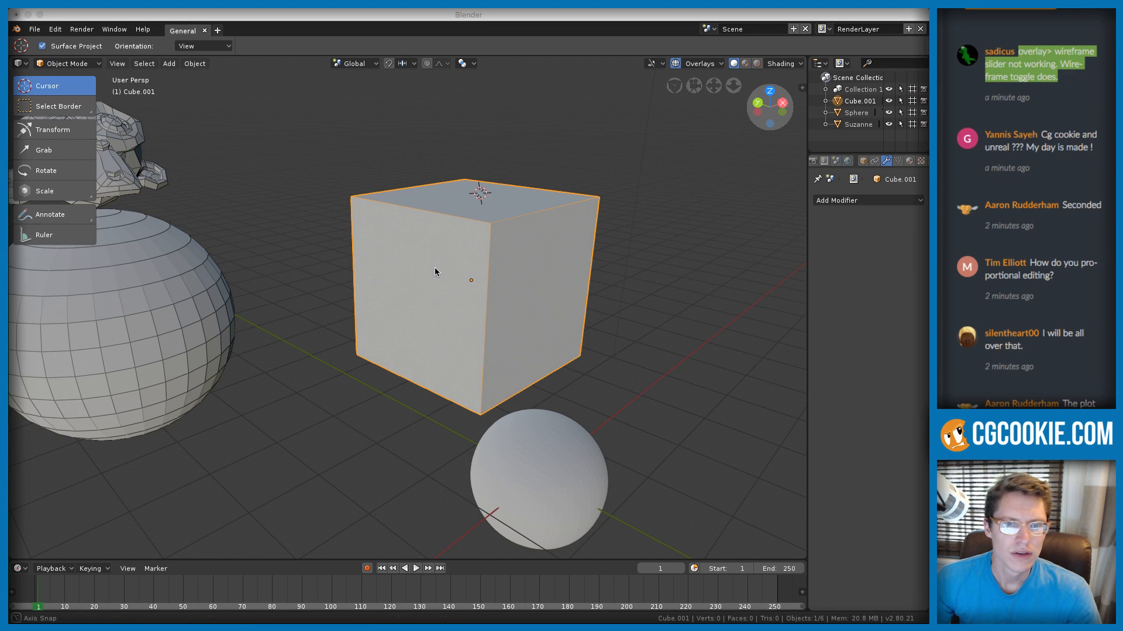
left_click(57, 201)
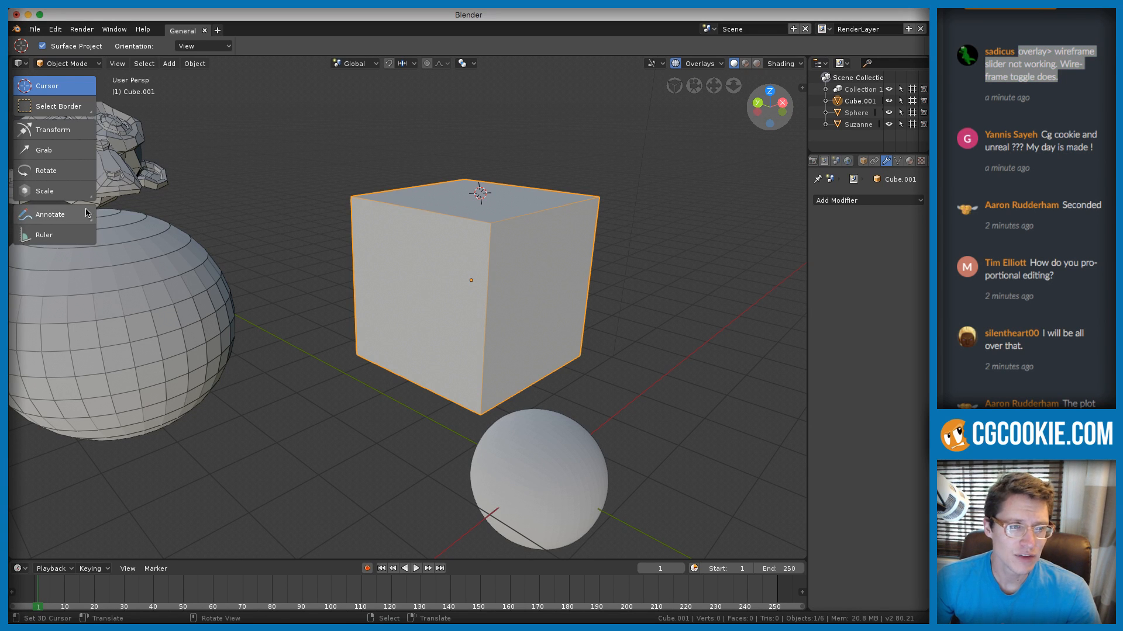
middle_click_drag(326, 162, 515, 216)
left_click(703, 65)
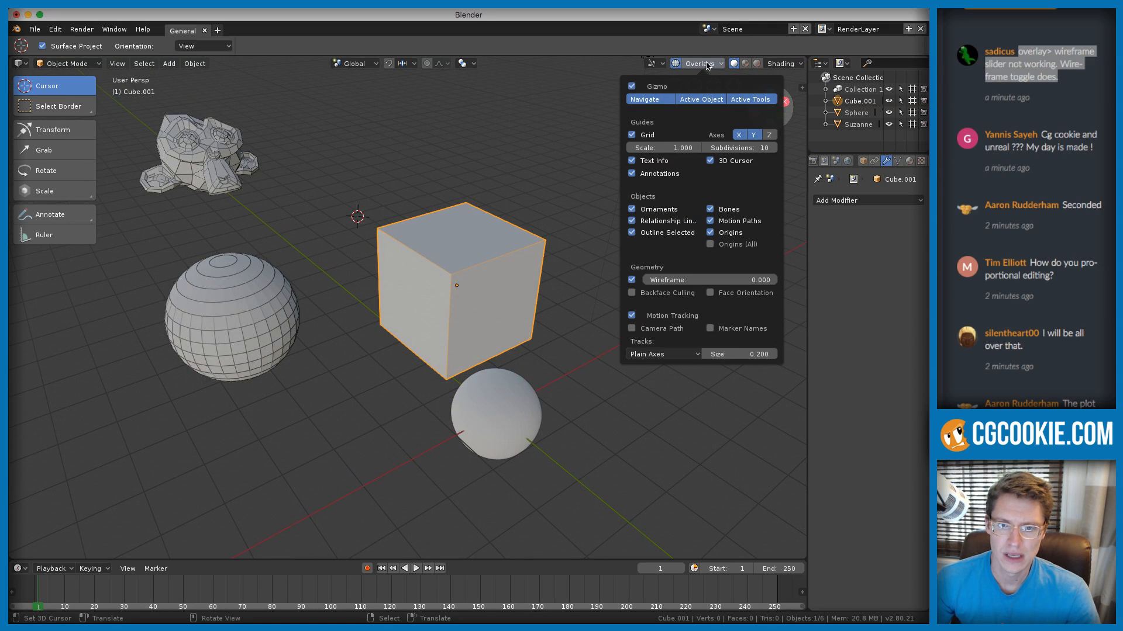
left_click(631, 280)
left_click(631, 280)
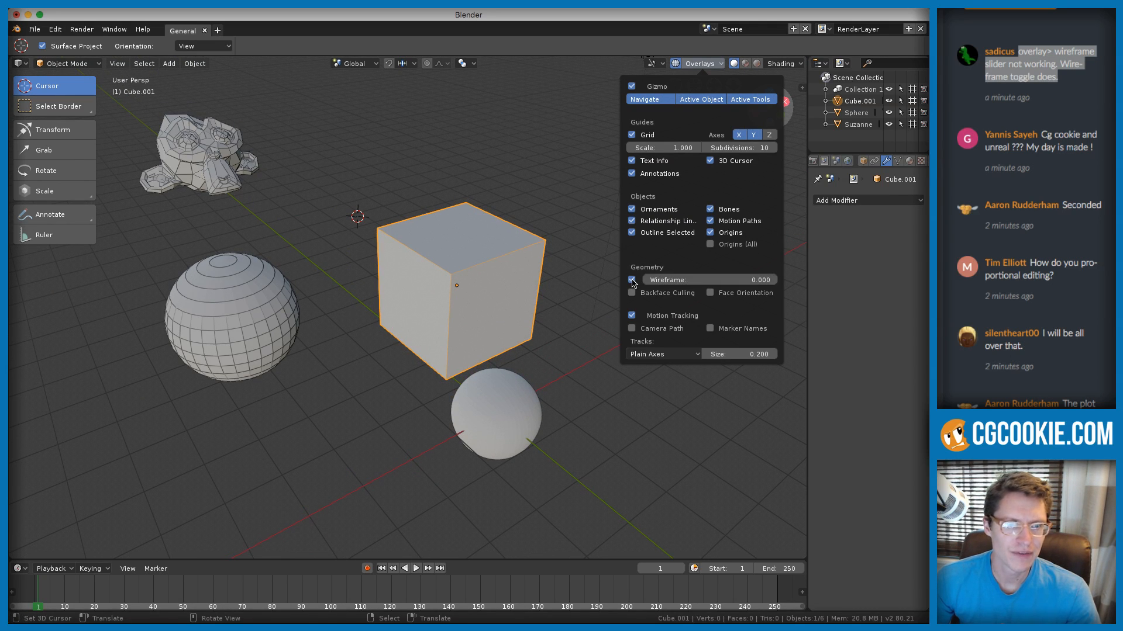
left_click_drag(670, 280, 760, 280)
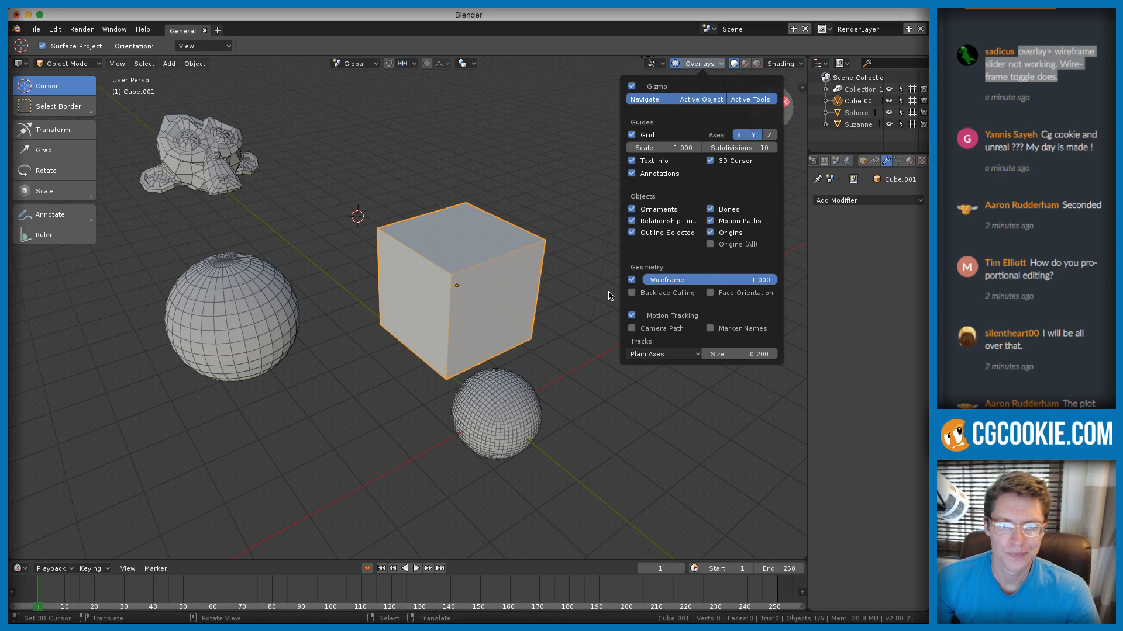
left_click(632, 280)
middle_click_drag(539, 178, 495, 188)
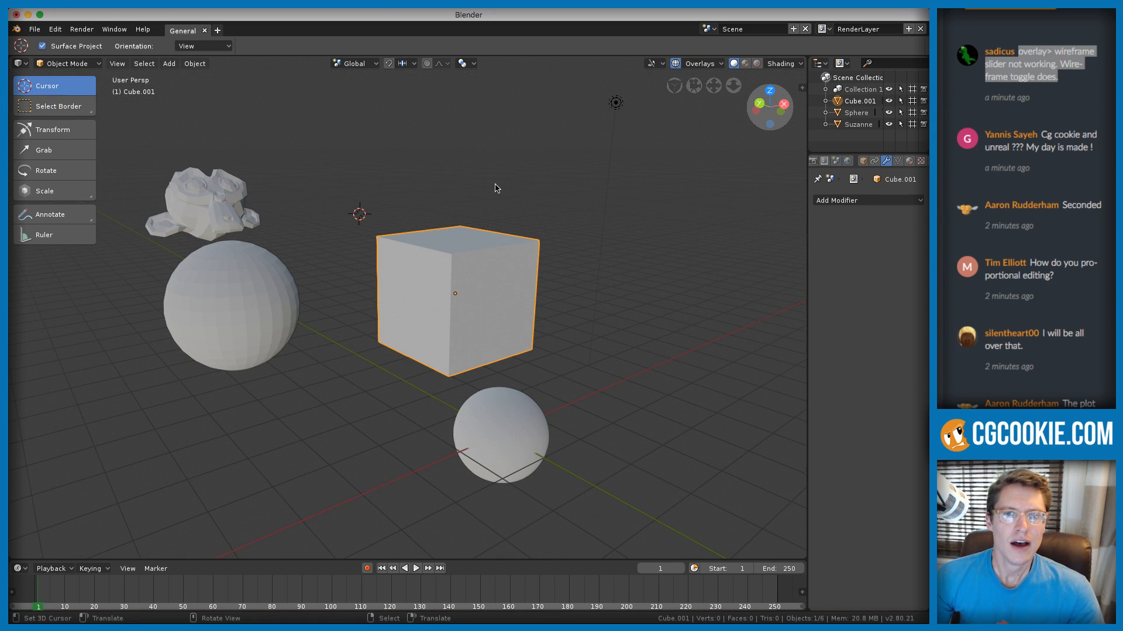
Select the faceted UV sphere below Suzanne and move it 2 m down along the Z axis
key("super+Tab")
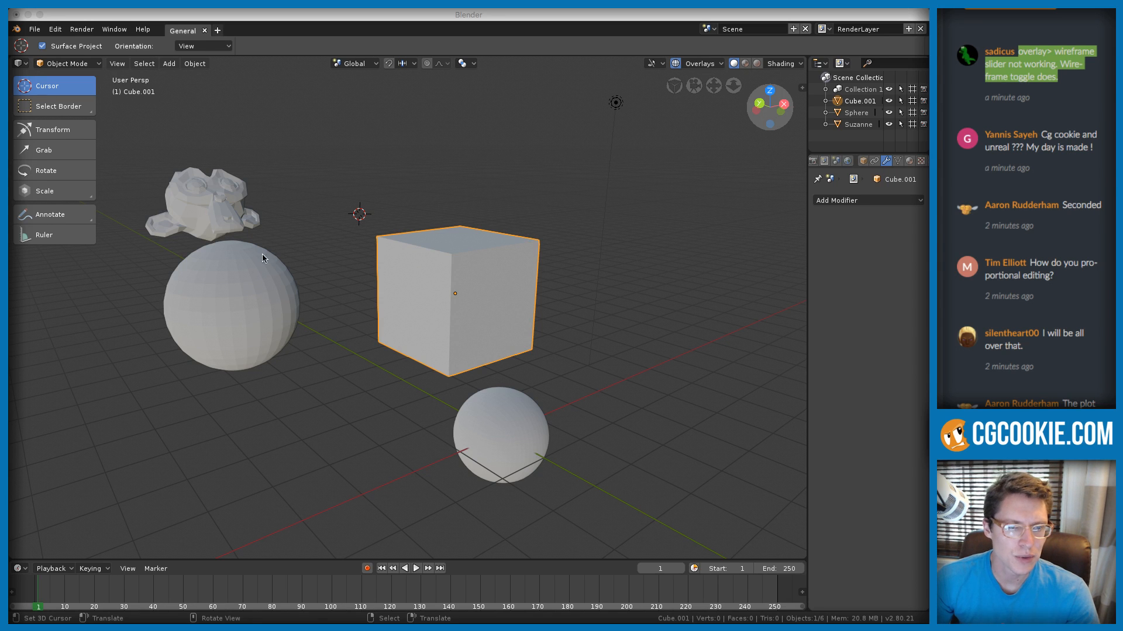
key("super+Tab")
left_click(281, 272)
scroll(375, 238, "down", 3)
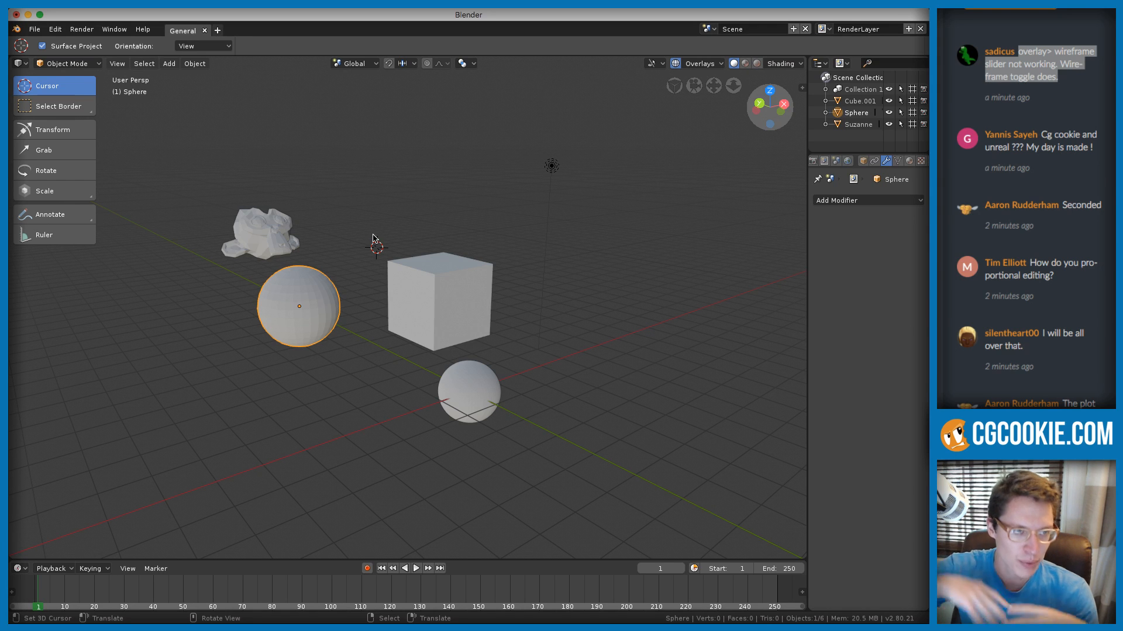
scroll(389, 263, "up", 2)
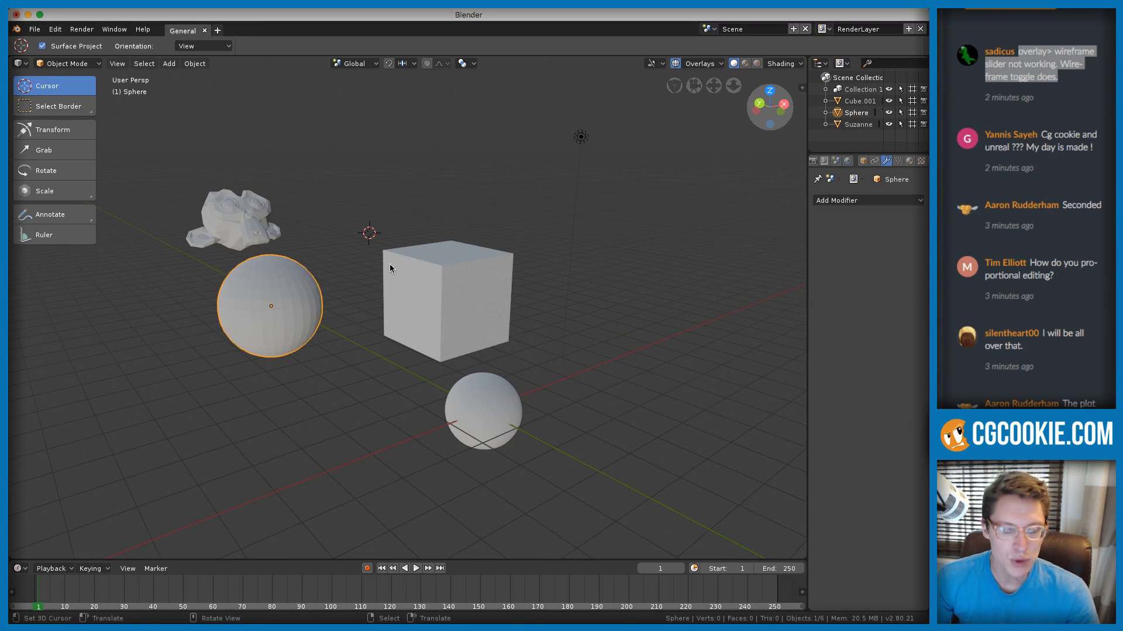
key("g")
key("z")
left_click(401, 357)
middle_click_drag(455, 406, 576, 356)
left_click(578, 335)
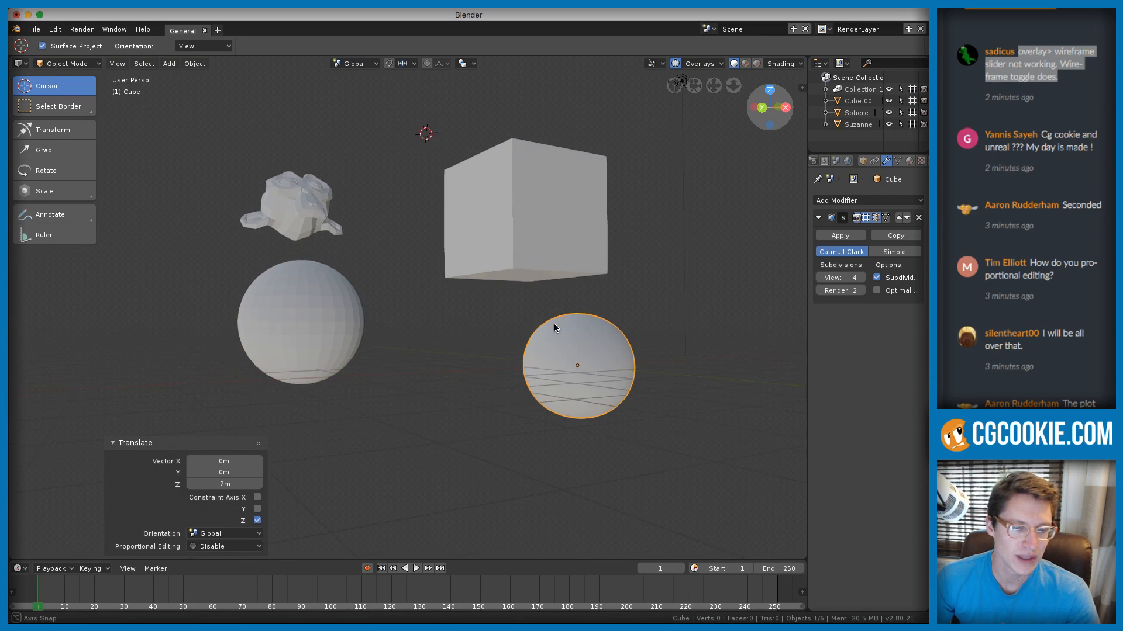
left_click(305, 295)
middle_click_drag(304, 296, 322, 314)
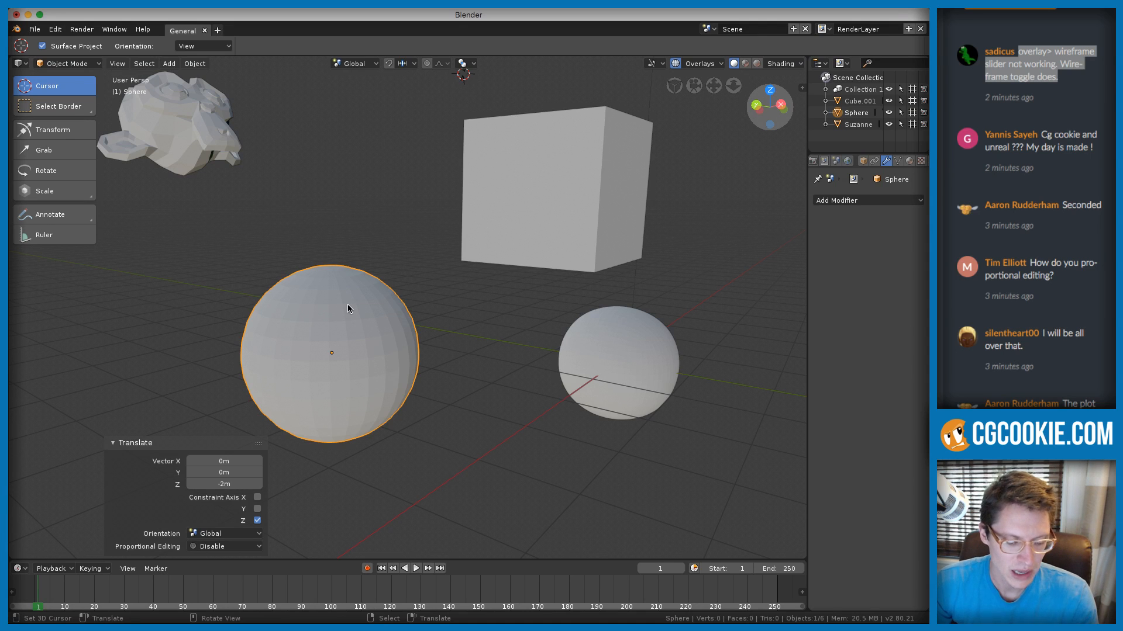
mouse_move(354, 307)
middle_mouse_down()
mouse_move(346, 299)
mouse_move(349, 313)
middle_mouse_up()
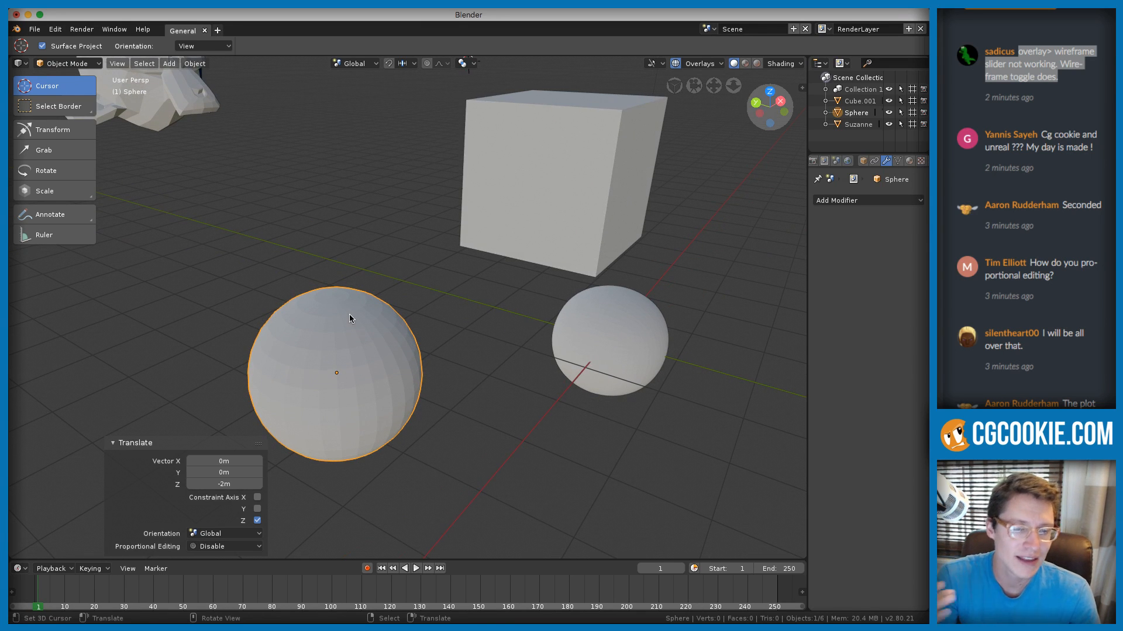
key("shift+a")
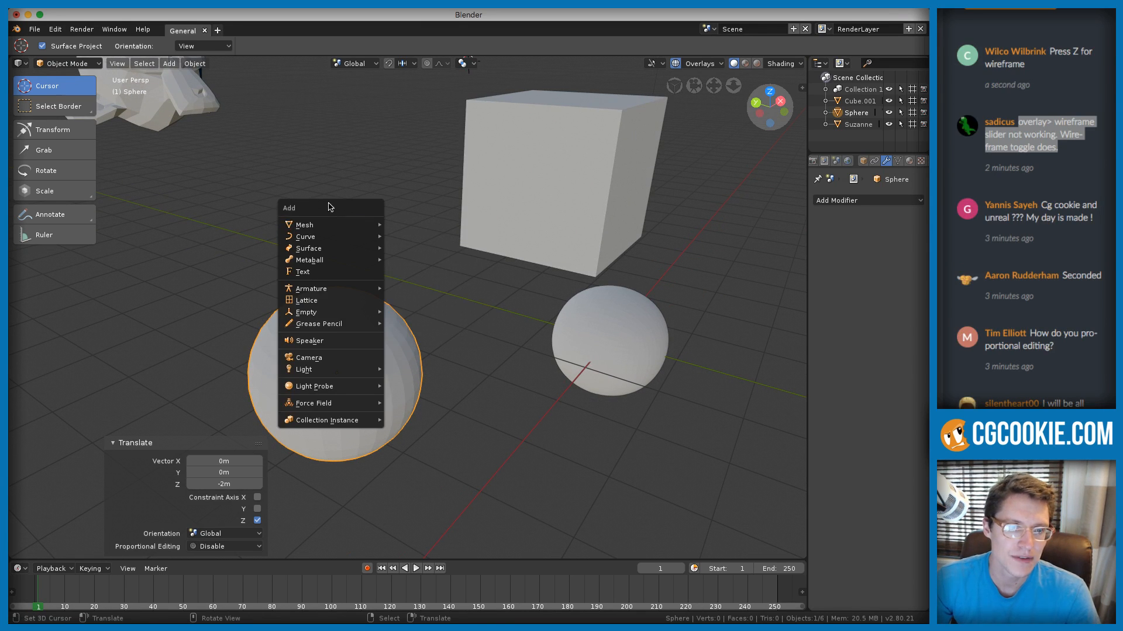
mouse_move(324, 228)
key("shift+a")
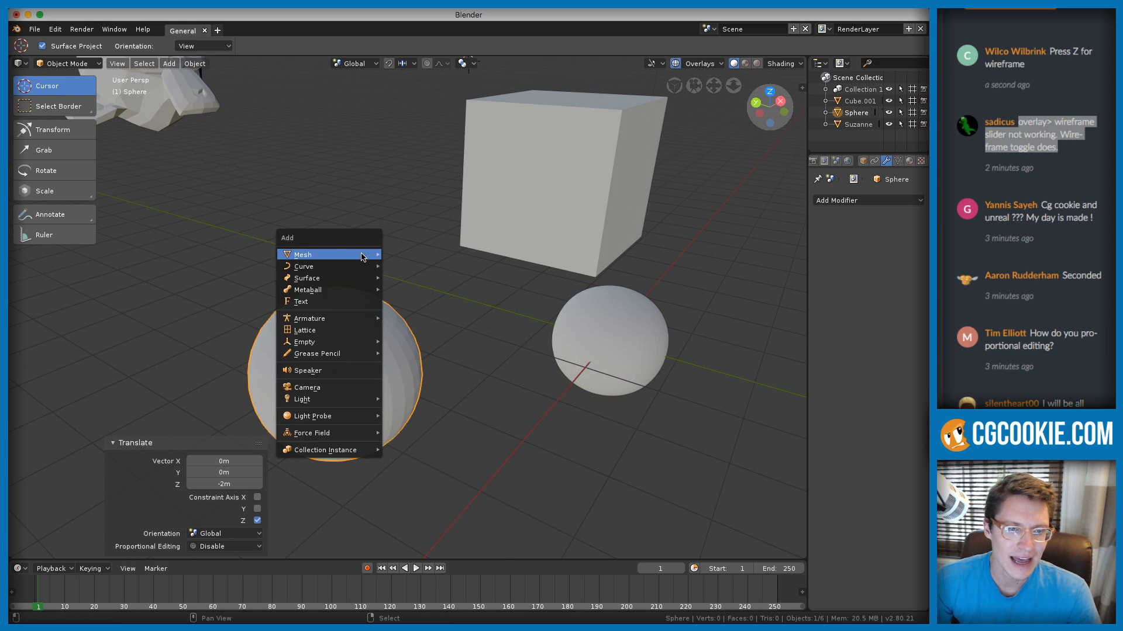
Duplicate the UV sphere about -77 cm in X, 1.77 m in Y and 89.3 cm in Z, and delete the duplicate
key("shift+d")
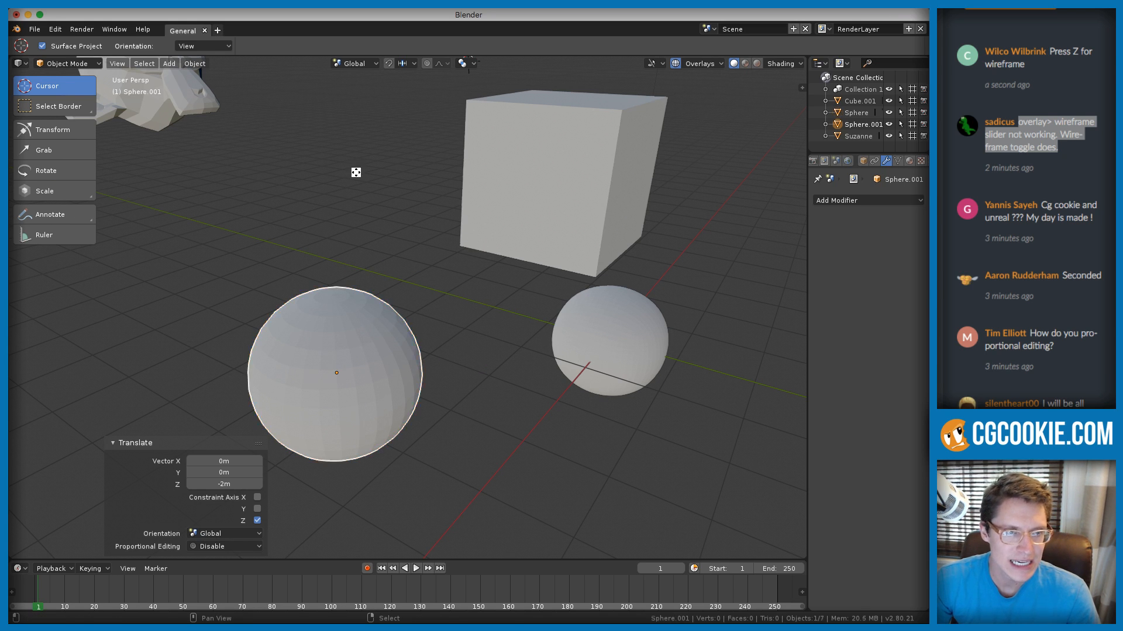
left_click(202, 94)
key("x")
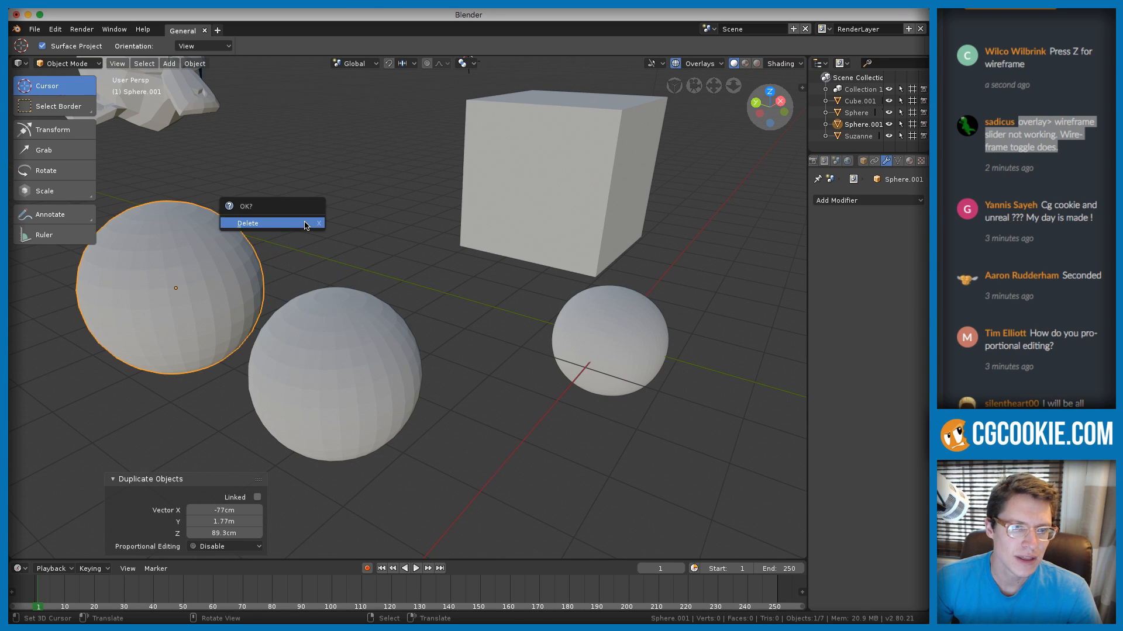
left_click(308, 222)
Duplicate the UV sphere in place with its Z move cancelled, and delete the copy
right_click(311, 304)
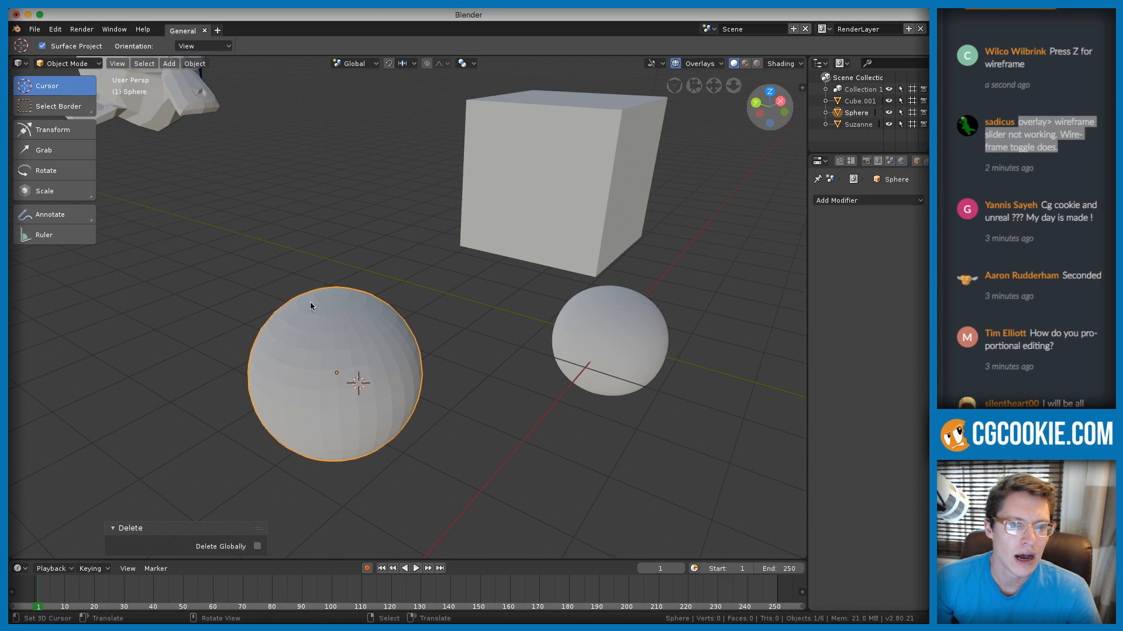
left_click(190, 65)
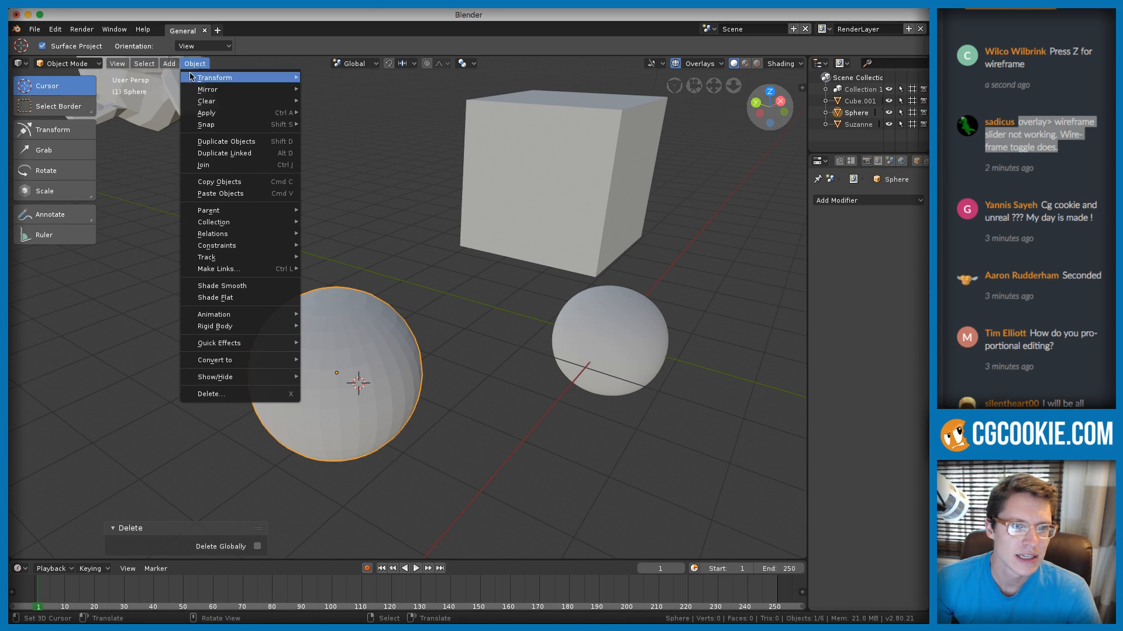
left_click(232, 144)
key("z")
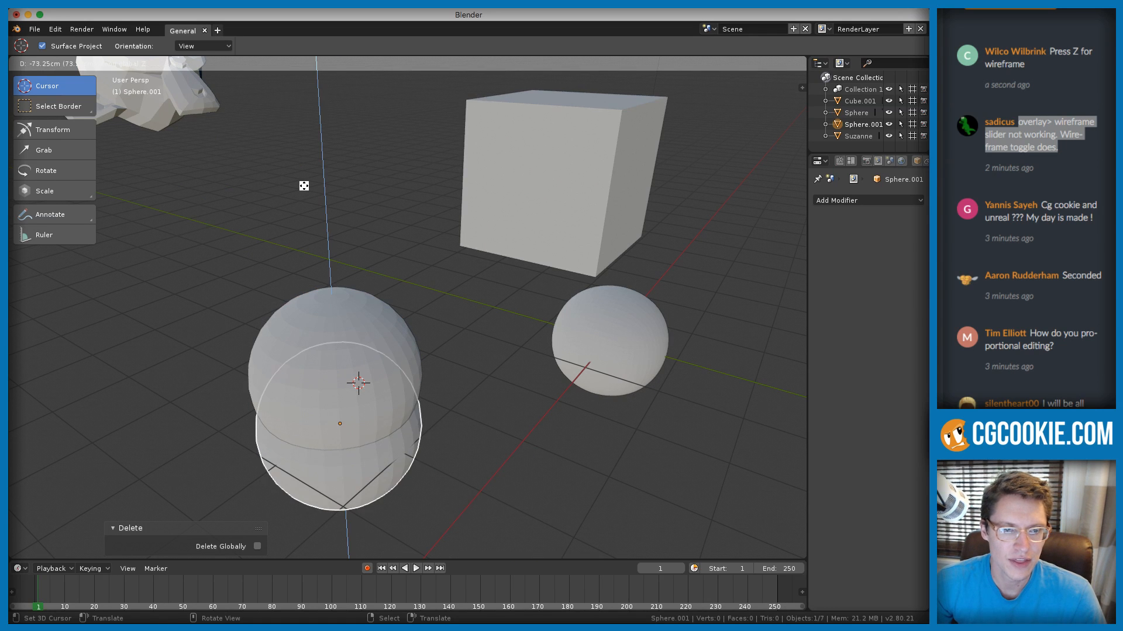
key("Escape")
key("x")
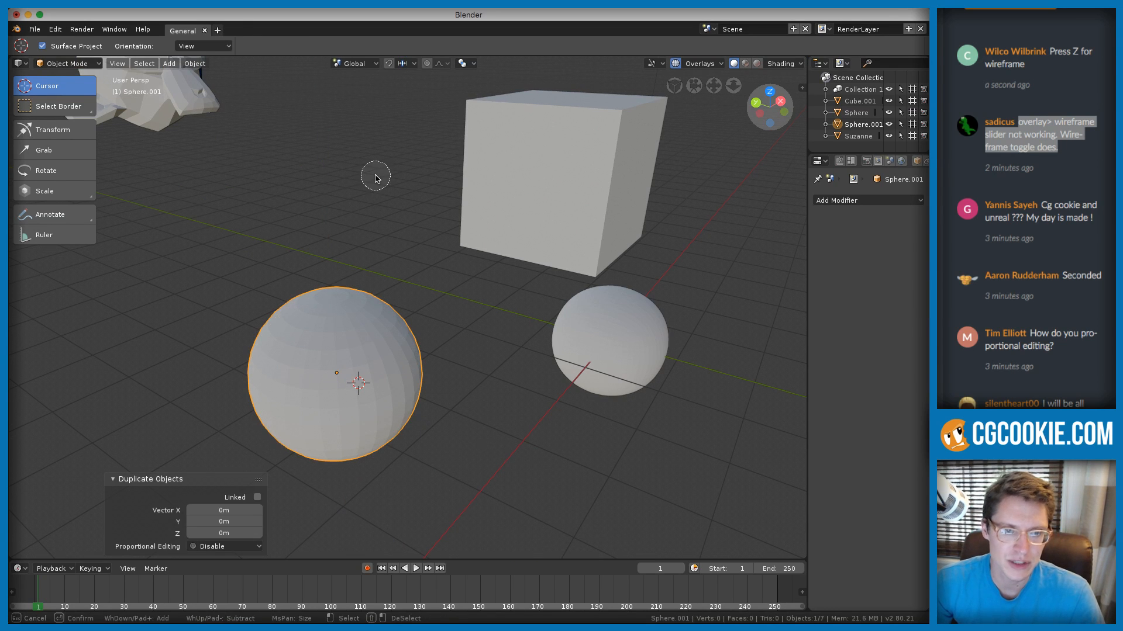
left_click(376, 177)
left_click(356, 353)
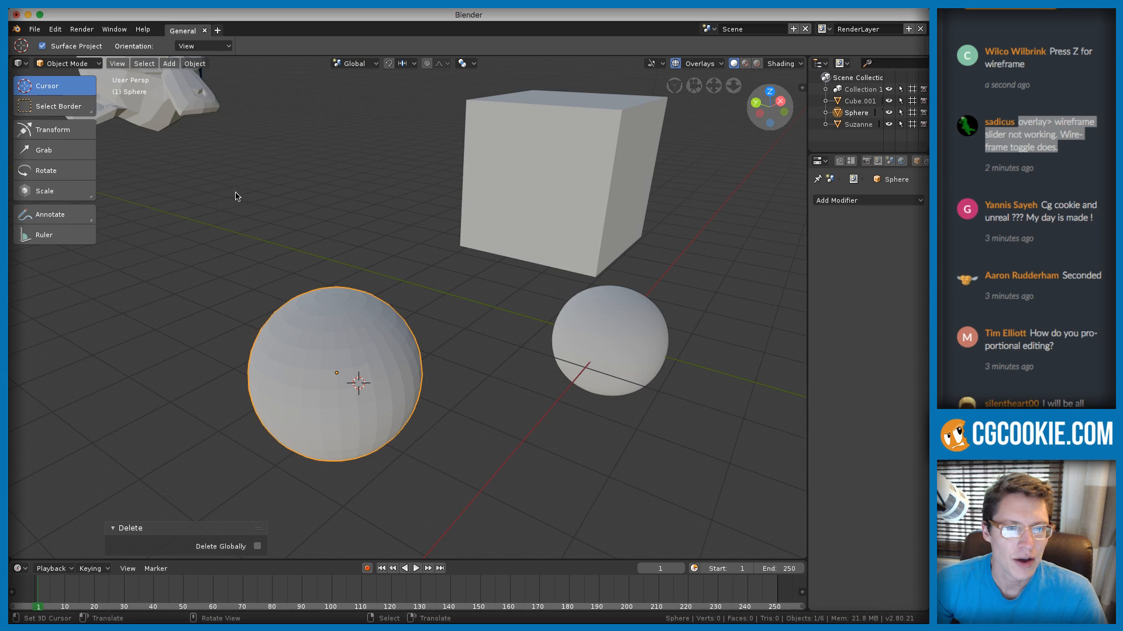
Duplicate the UV sphere and raise the copy about 1.59 m along the Z axis
left_click(193, 63)
left_click(218, 141)
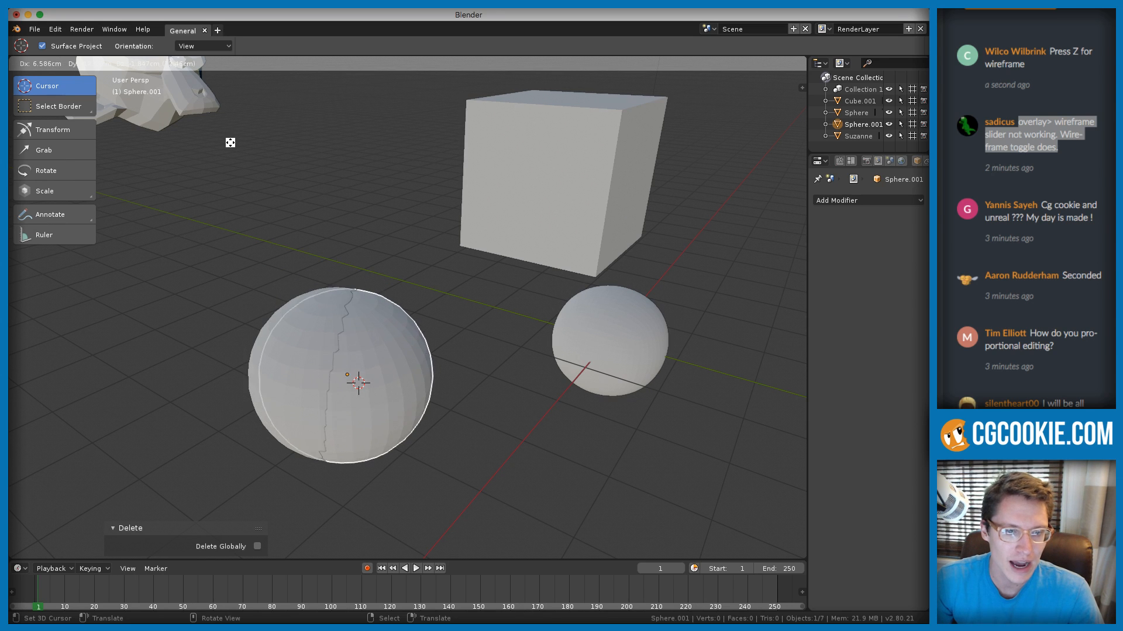
key("z")
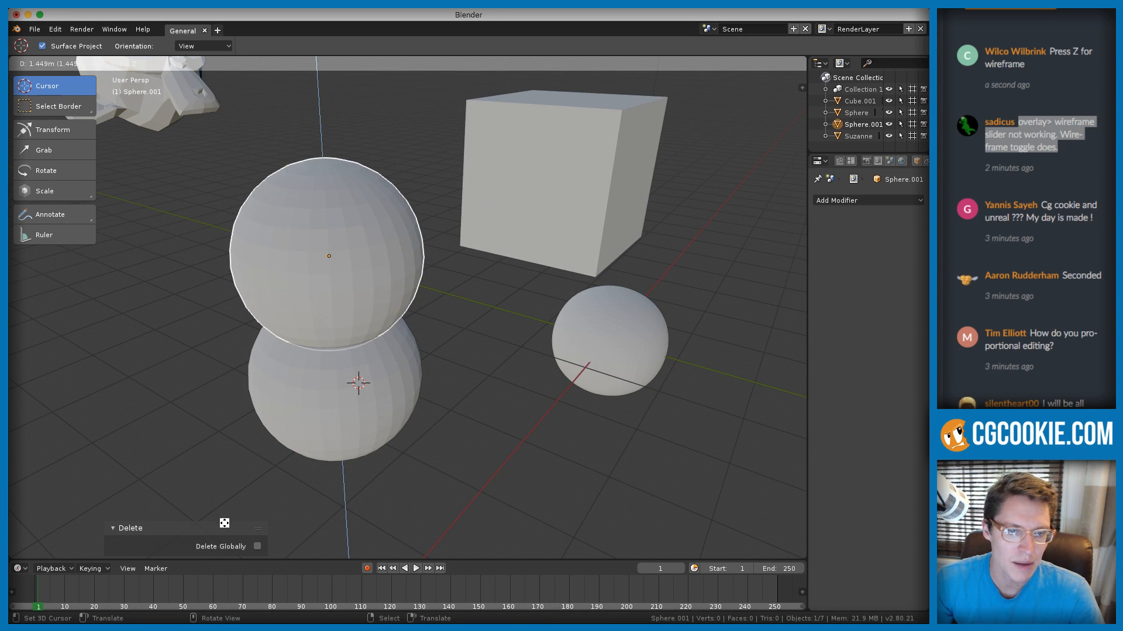
left_click(230, 506)
middle_click_drag(413, 462, 419, 332)
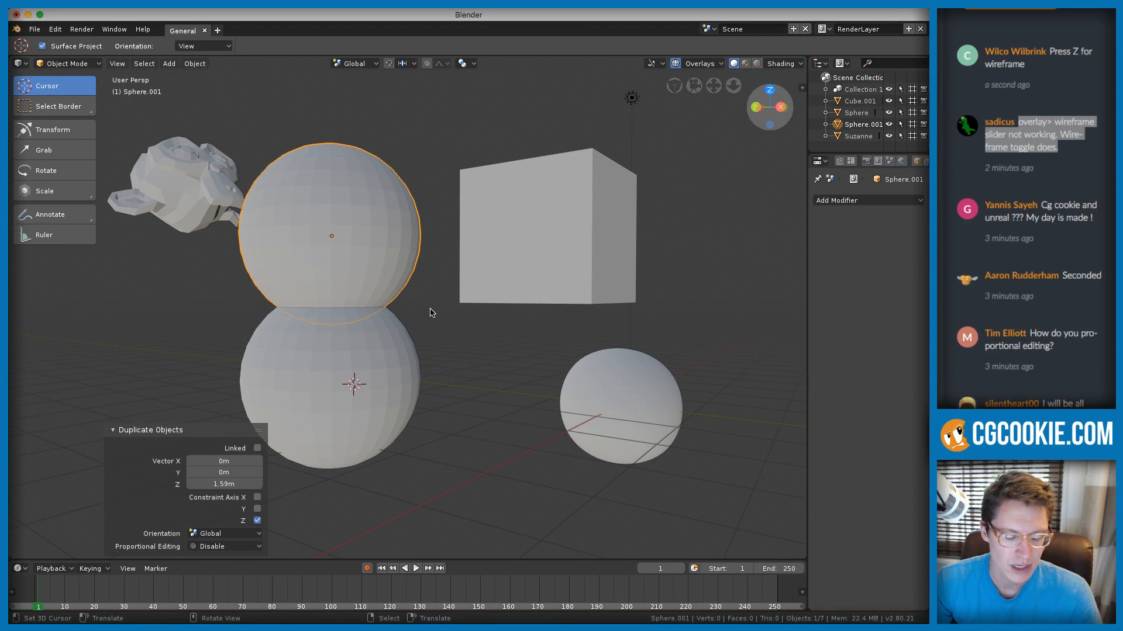
Scale the duplicated sphere down to about 0.689 and lower it about 17 cm along Z onto the base sphere
key("s")
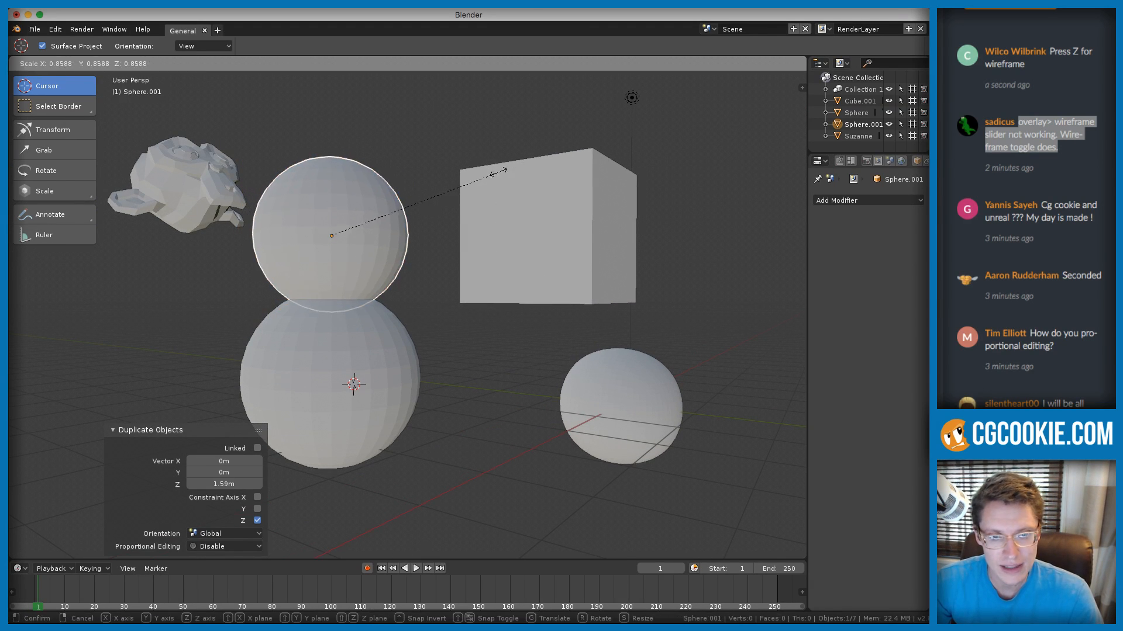
left_click(465, 179)
key("g")
key("z")
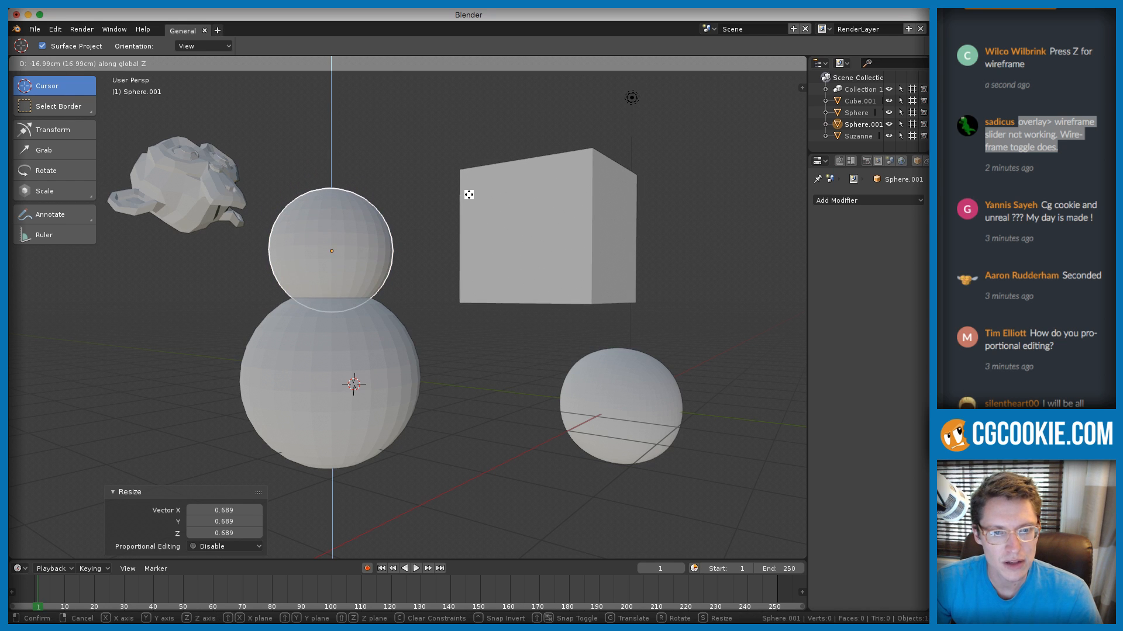
left_click(469, 192)
Duplicate the snowman's middle sphere and raise the copy along Z to form the head
middle_click_drag(341, 243, 395, 260)
key("alt+z")
key("alt+z")
key("shift+d")
key("z")
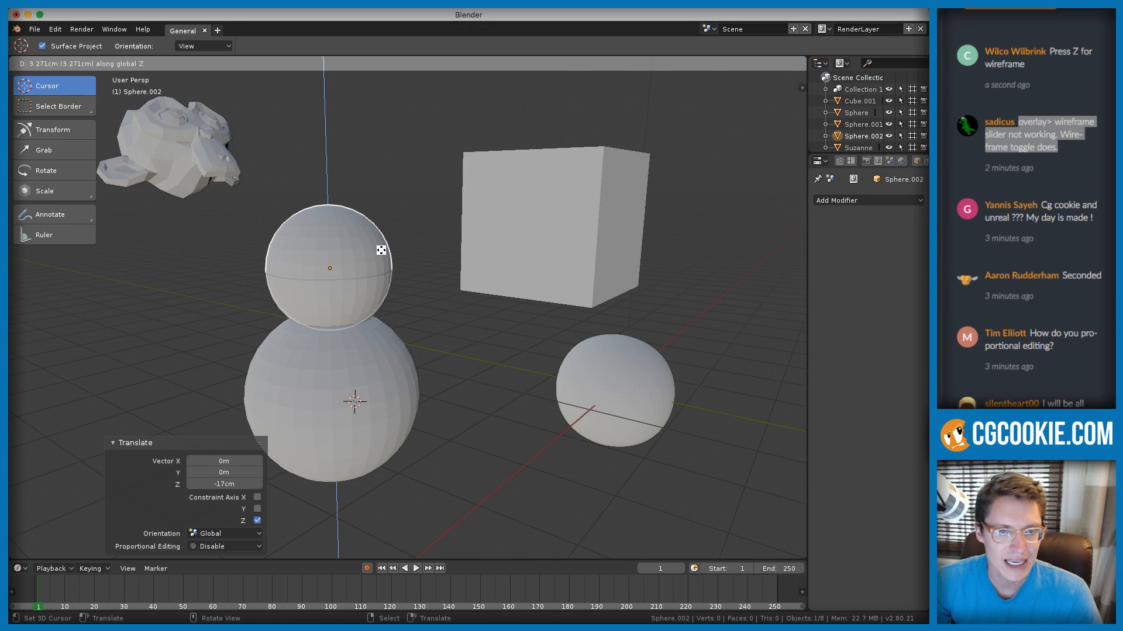
left_click(380, 168)
Scale the head sphere to about 0.63 and lower it about 4.25 cm along Z onto the middle sphere
key("s")
left_click(420, 174)
key("g")
key("z")
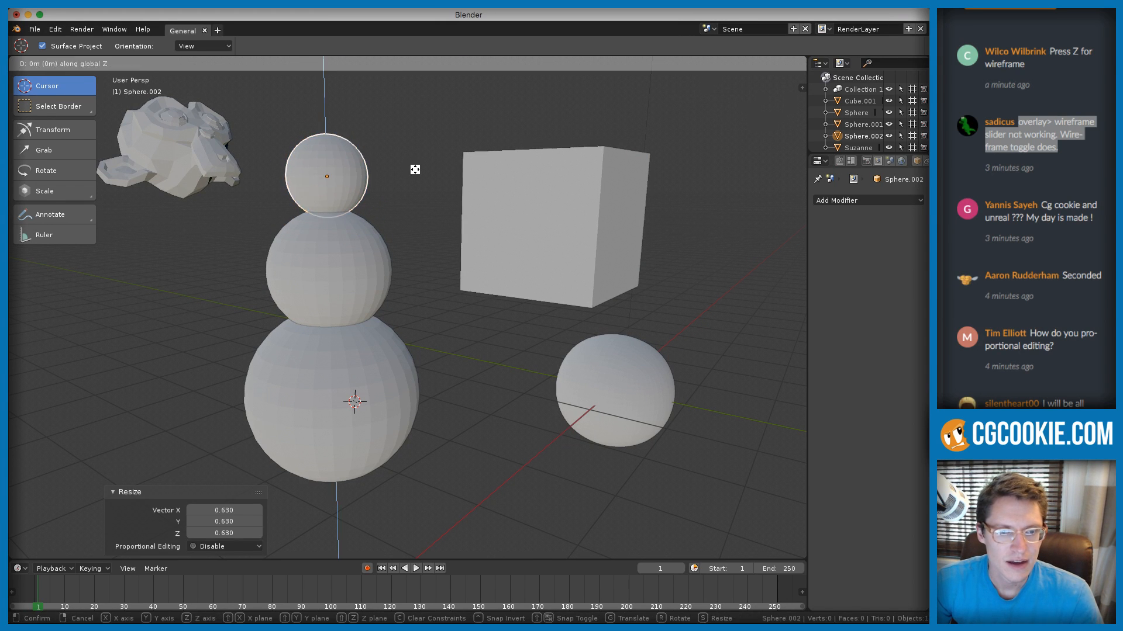
left_click(415, 173)
Duplicate the head sphere in place and scale the copy down to a small eye
middle_click_drag(365, 194, 392, 274)
scroll(347, 198, "up", 3)
scroll(366, 297, "up", 4)
scroll(366, 297, "down", 2)
key("shift+d")
key("y")
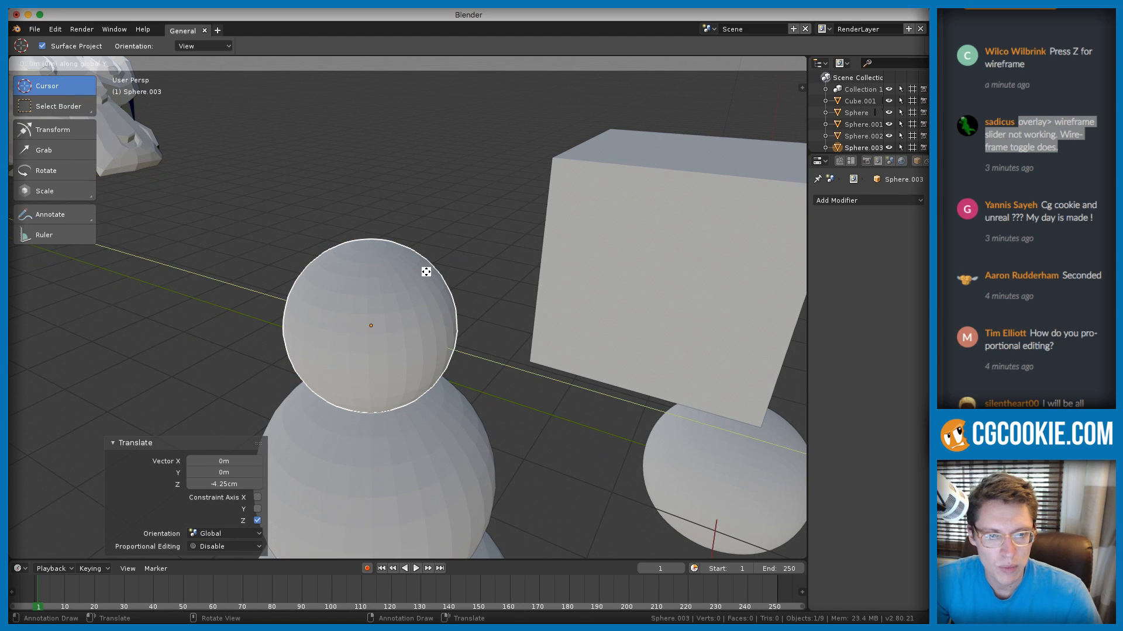
key("x")
right_click(414, 278)
middle_click_drag(372, 276, 595, 273)
key("s")
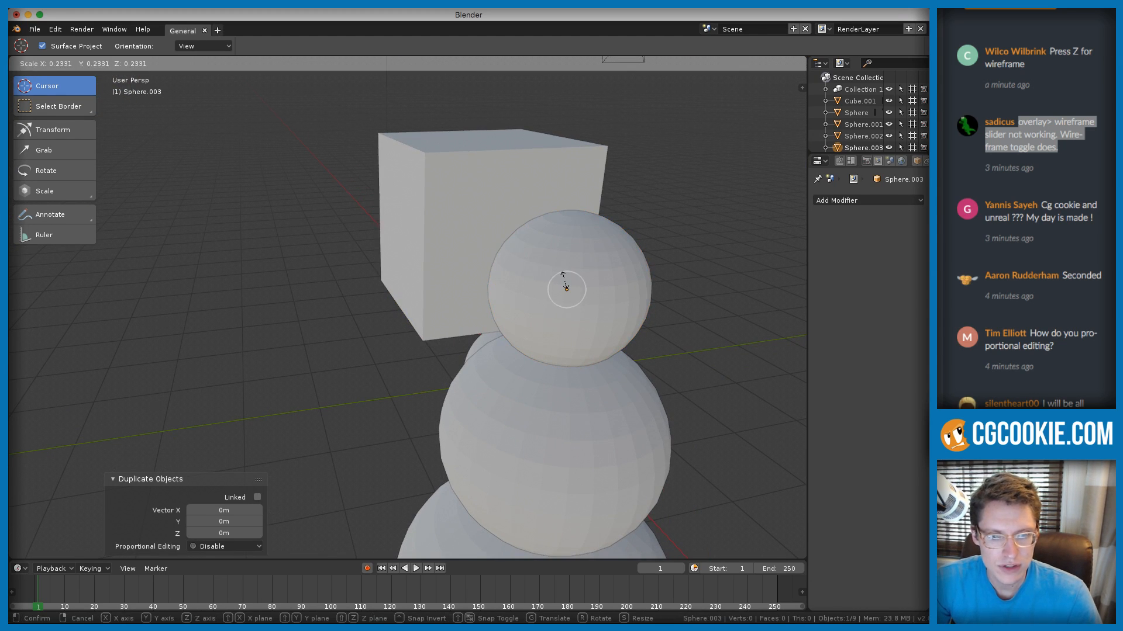
left_click(564, 282)
Move the small eye sphere along Y to the front of the head and scale it by about 0.655
key("g")
key("y")
left_click(505, 293)
middle_click_drag(505, 293, 618, 258)
key("s")
left_click(616, 256)
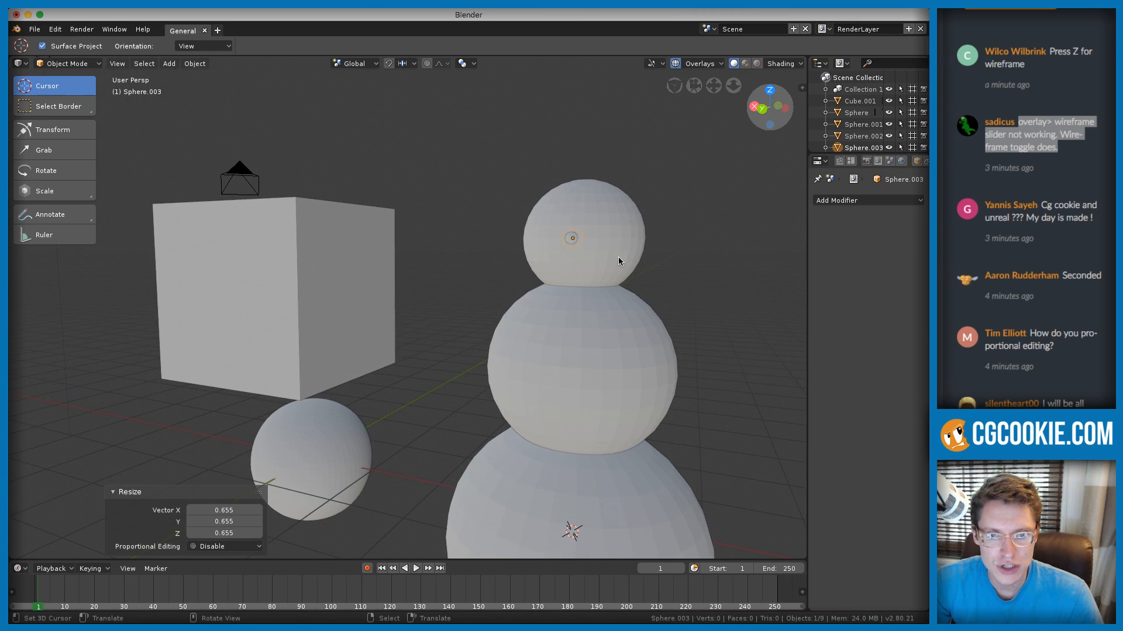
Shift the eye about 13.1 cm along X and duplicate it about -23.5 cm along X as the second eye
key("g")
key("x")
left_click(603, 256)
key("shift+d")
key("x")
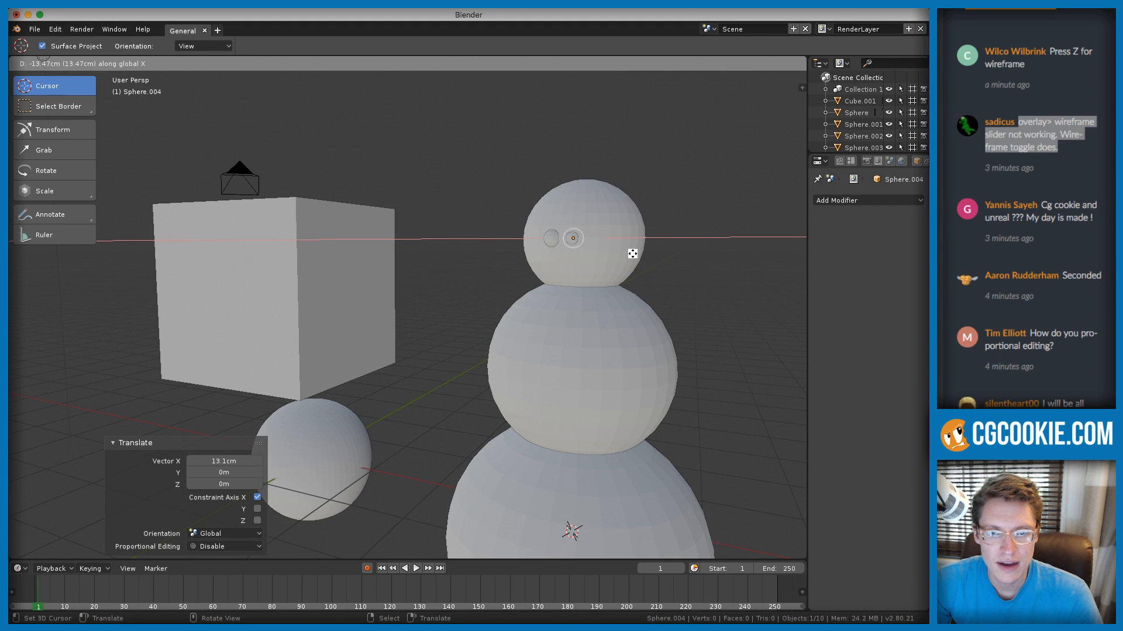
left_click(642, 253)
Duplicate the second eye below itself, scale the copy down and adjust it about -8.86 mm in X and -6.2 mm in Y
scroll(531, 274, "up", 3)
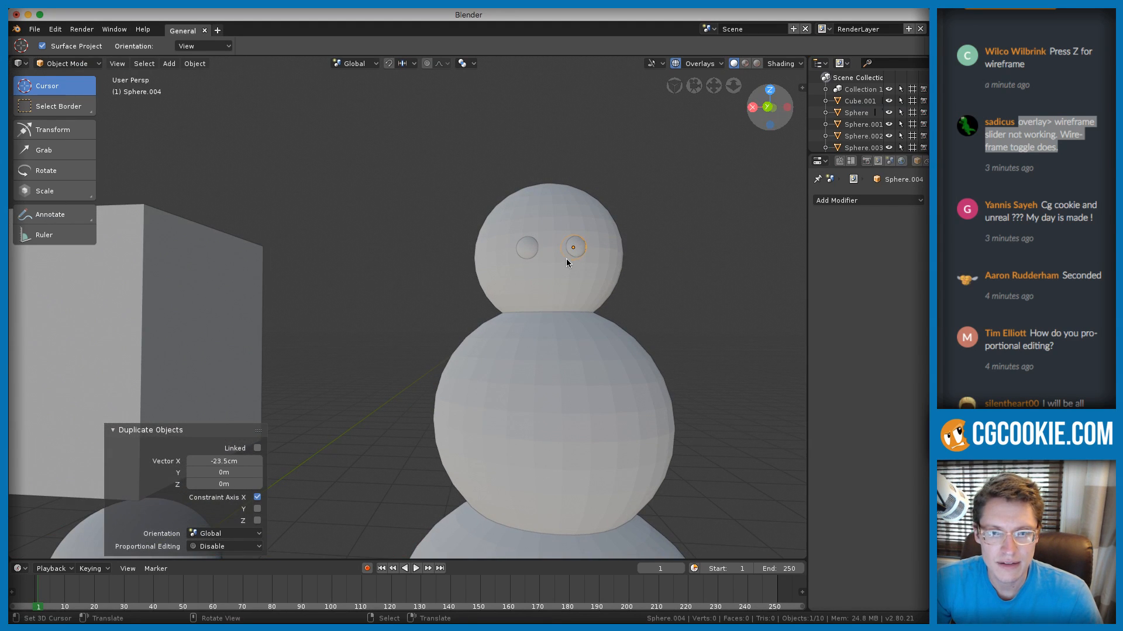
key("shift+d")
left_click(594, 271)
middle_click_drag(594, 270, 630, 256)
key("s")
left_click(646, 257)
key("s")
left_click(611, 261)
key("g")
left_click(623, 259)
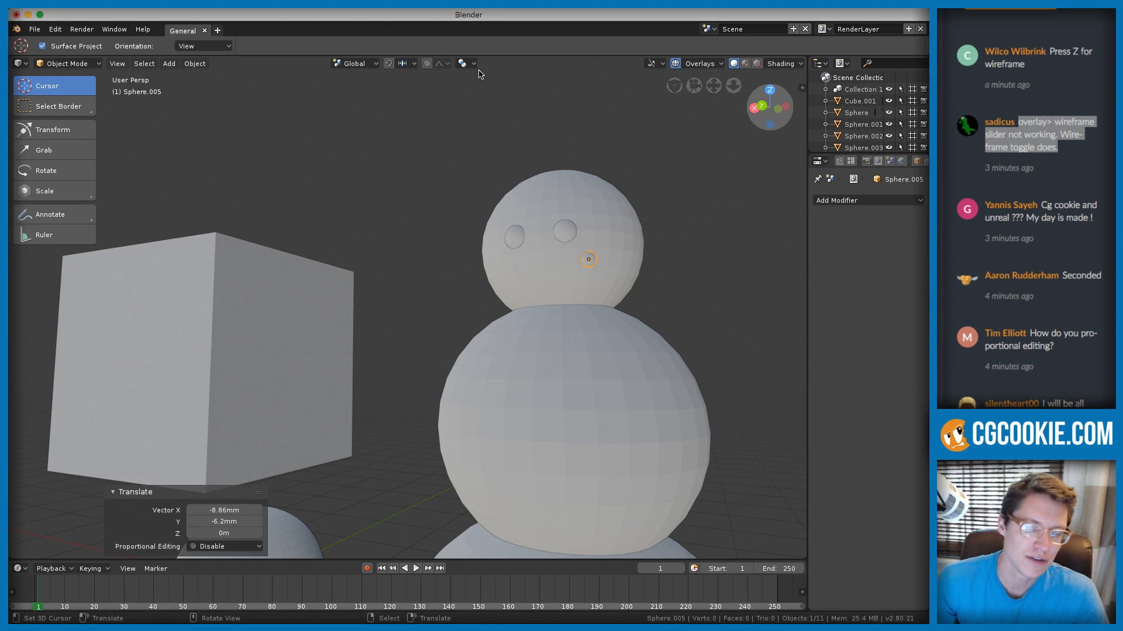
Enable Face snapping and move the mouth sphere about -8.72 cm in X, -3.98 cm in Y and -3.53 mm in Z
mouse_move(529, 193)
middle_mouse_down("ctrl")
mouse_move(542, 217)
mouse_move(507, 163)
middle_mouse_up("ctrl")
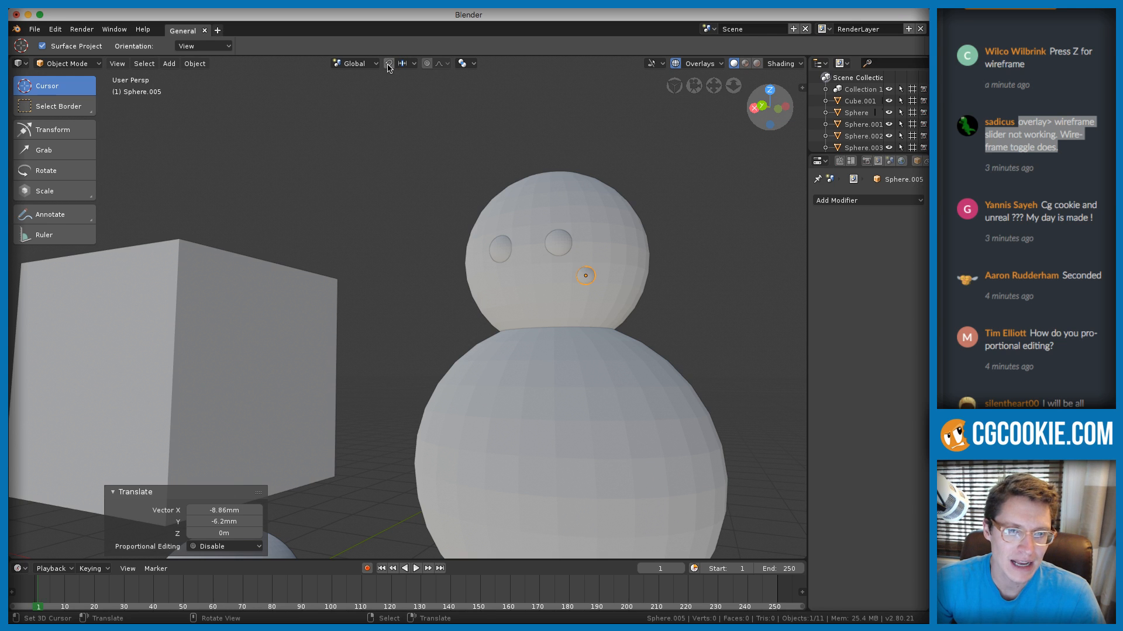
left_click(406, 63)
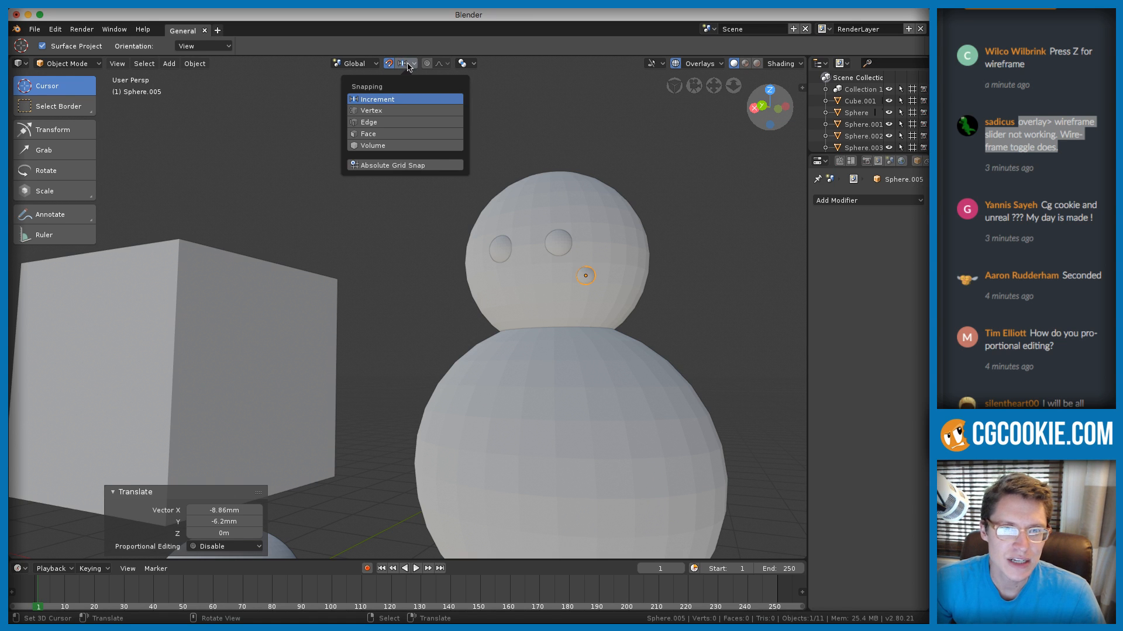
left_click(374, 134)
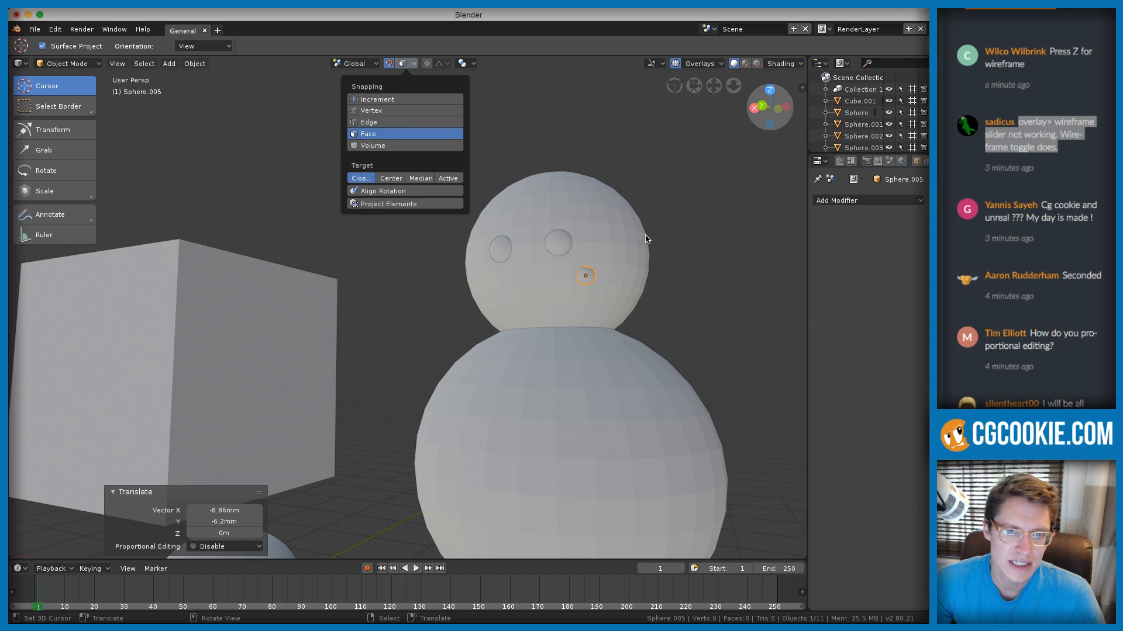
middle_click_drag(677, 239, 679, 237)
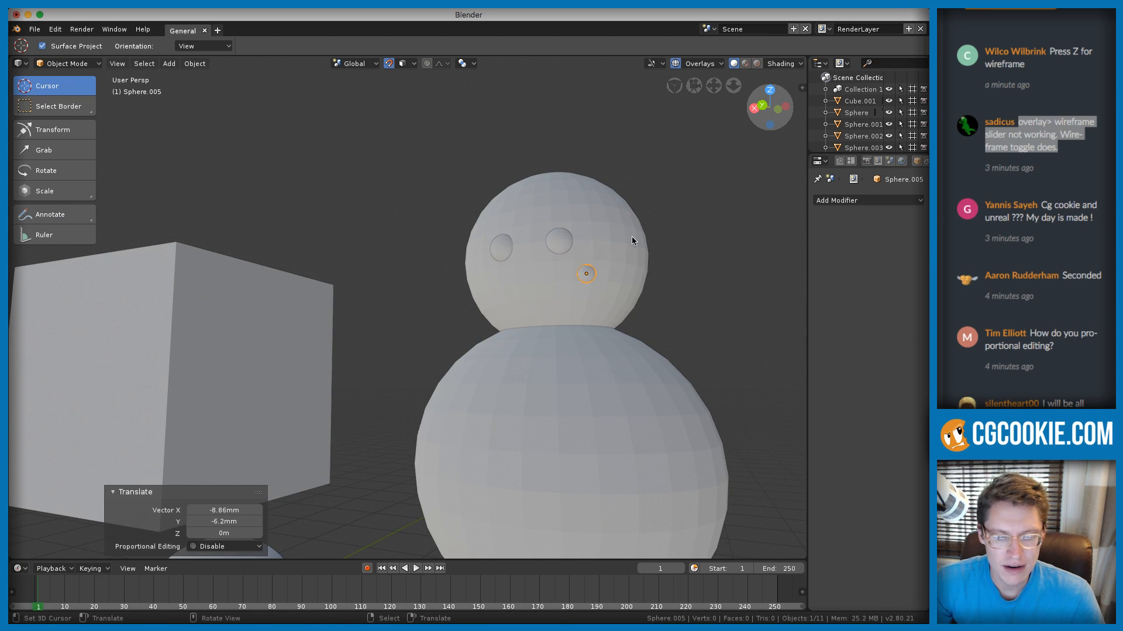
mouse_move(597, 270)
left_mouse_down()
mouse_move(597, 291)
mouse_move(524, 307)
mouse_move(533, 368)
mouse_move(457, 396)
mouse_move(426, 387)
mouse_move(321, 310)
mouse_move(235, 295)
mouse_move(444, 399)
mouse_move(561, 274)
mouse_move(614, 256)
mouse_move(600, 274)
left_mouse_up()
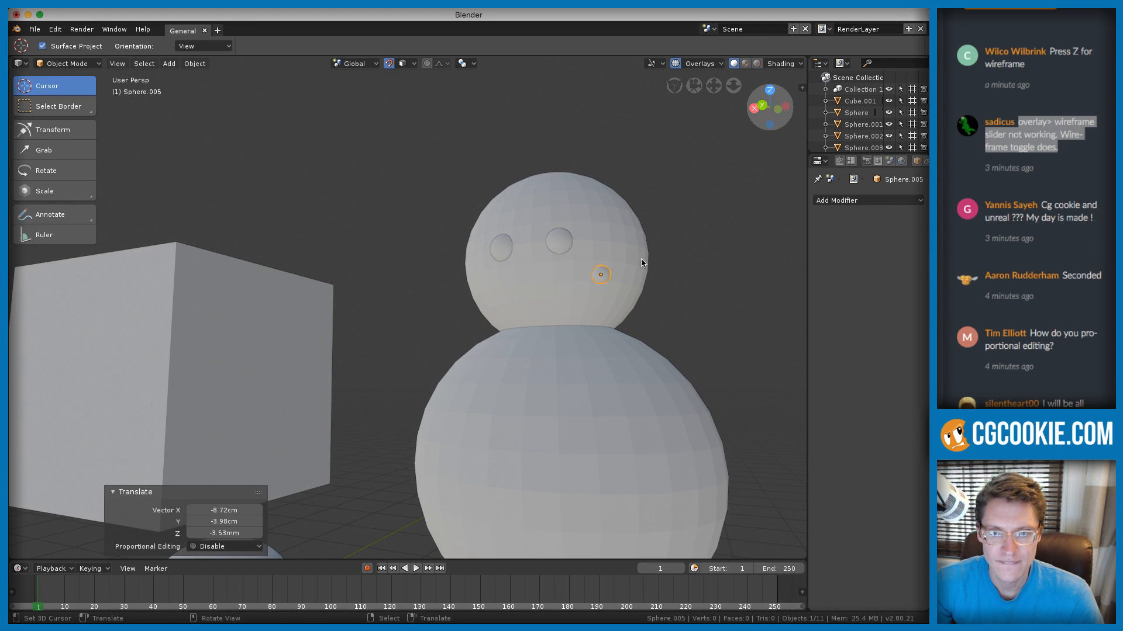
Duplicate the mouth sphere about 10.6 cm in X and -5.61 cm in Z, and that copy about 6.53 cm in X
key("shift+d")
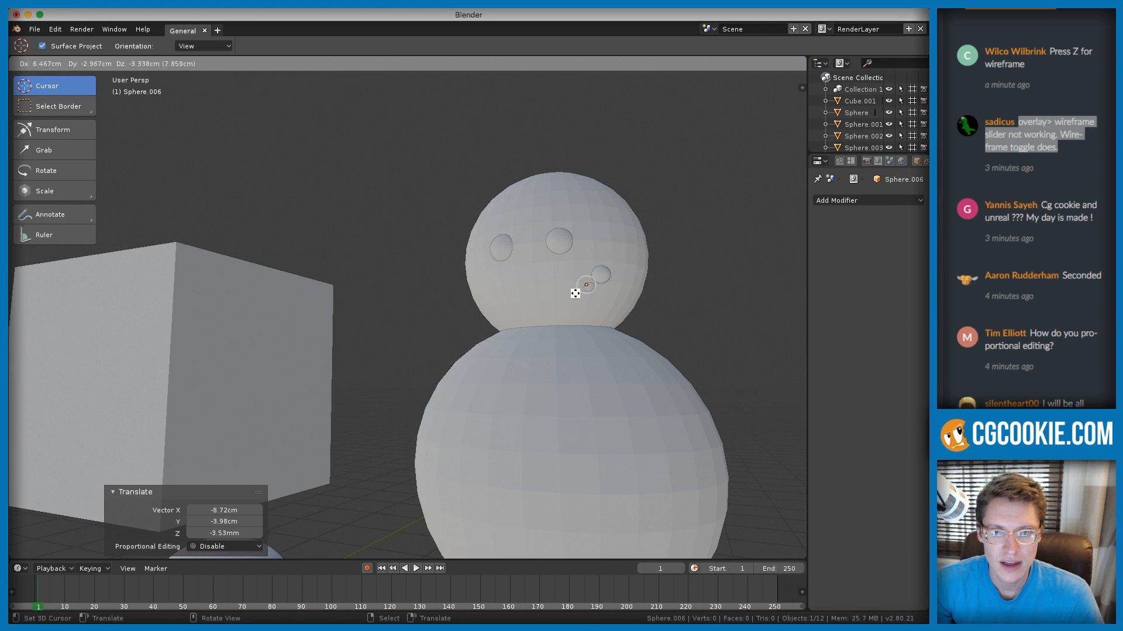
left_click(569, 295)
key("shift+d")
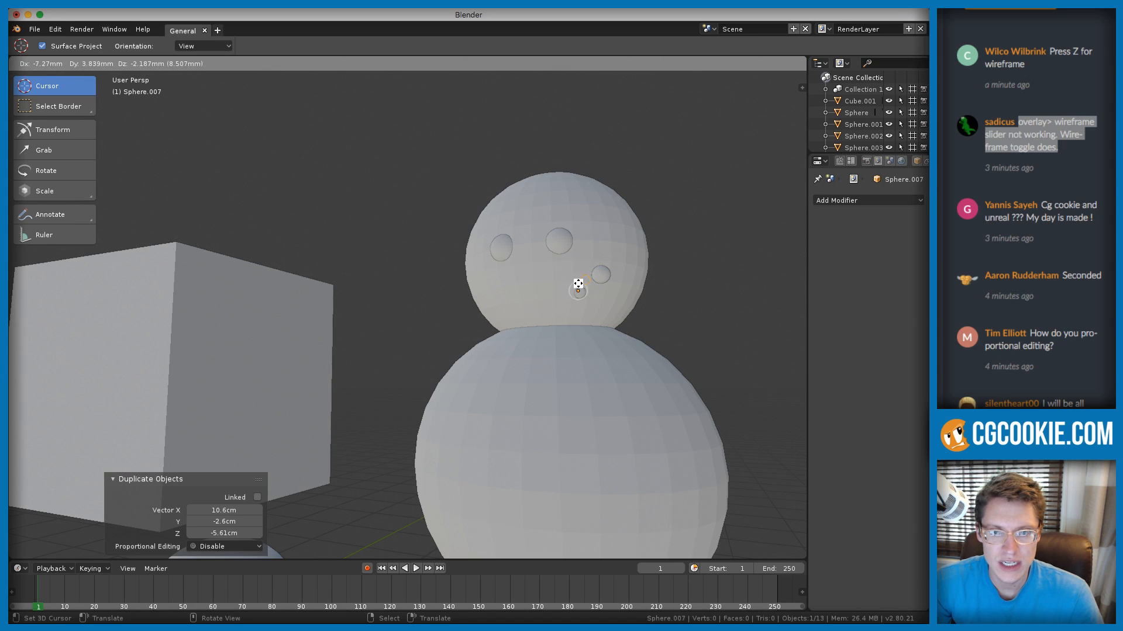
left_click(552, 297)
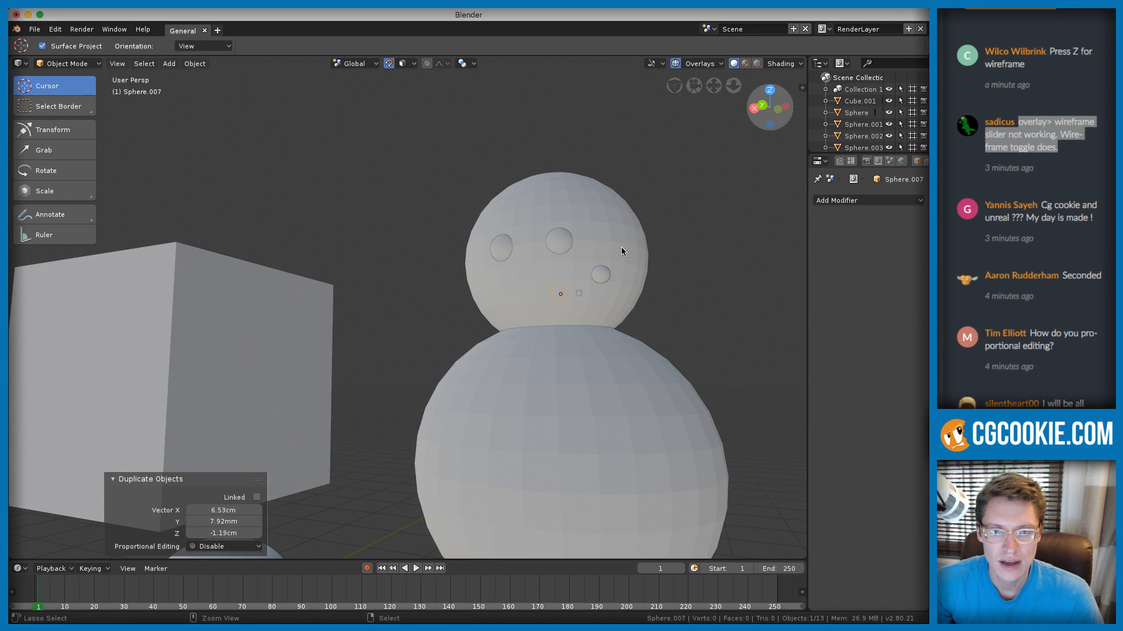
Turn on see-through display, select the two new mouth copies and delete them
scroll(621, 249, "up", 2)
scroll(549, 288, "up", 1)
middle_click_drag(590, 250, 559, 280, "shift")
key("z")
key("z")
key("z")
left_click(555, 269)
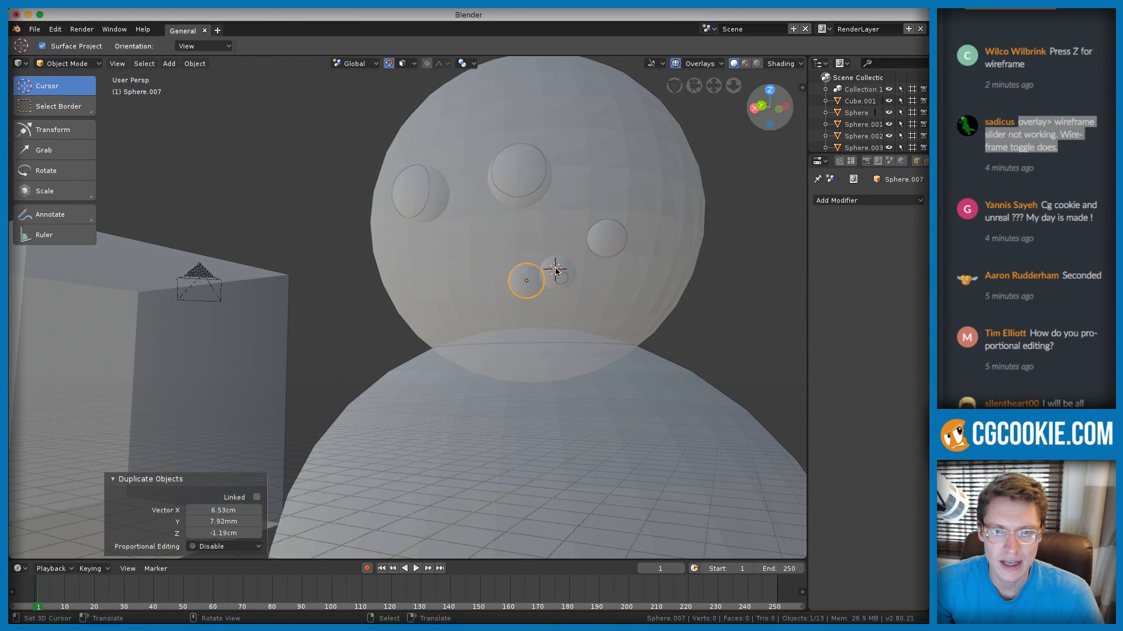
right_click(536, 277)
right_click(556, 272)
right_click(536, 279, "shift")
right_click(534, 280, "shift")
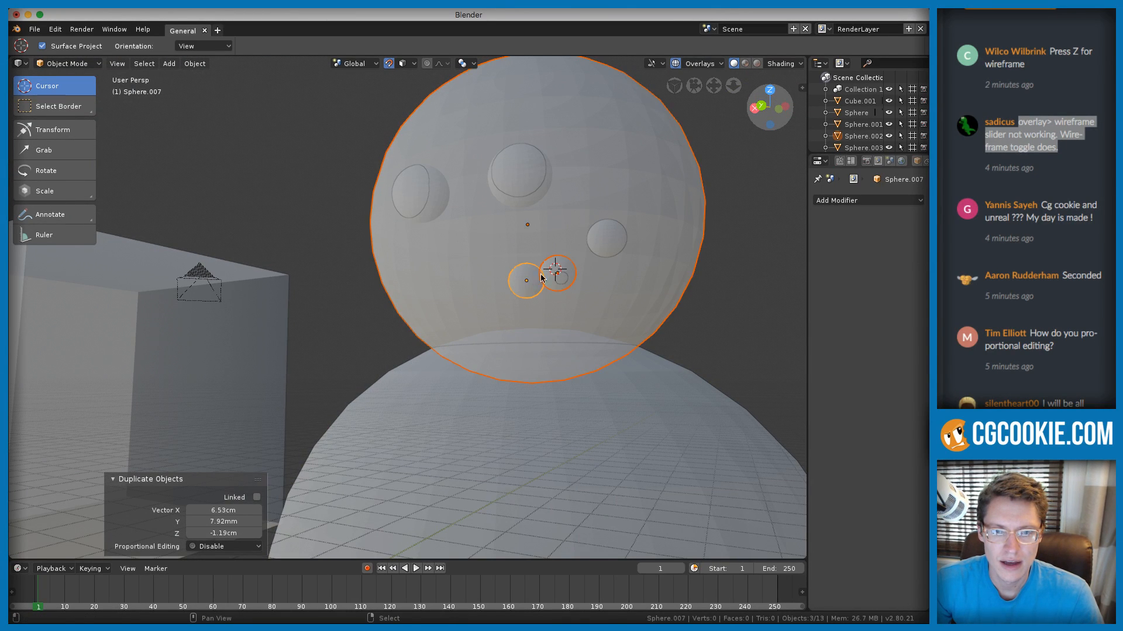
key("b")
middle_click_drag(545, 157, 735, 159)
key("x")
left_click(626, 193)
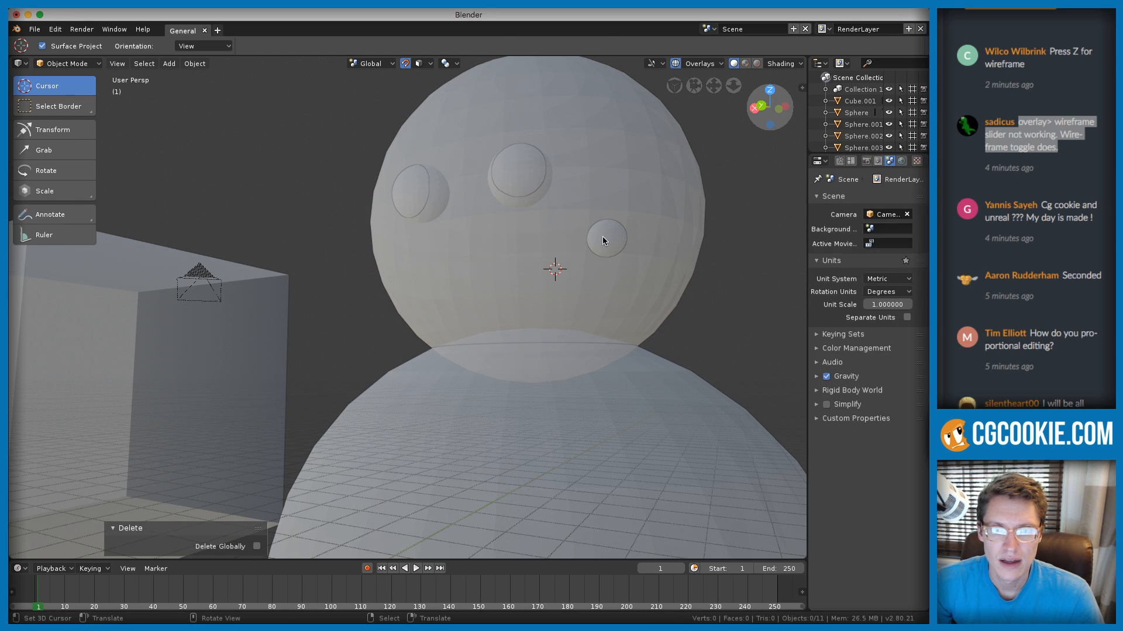
Select the remaining mouth sphere and enable Project Elements for Face snapping
right_click(602, 236)
left_click(413, 65)
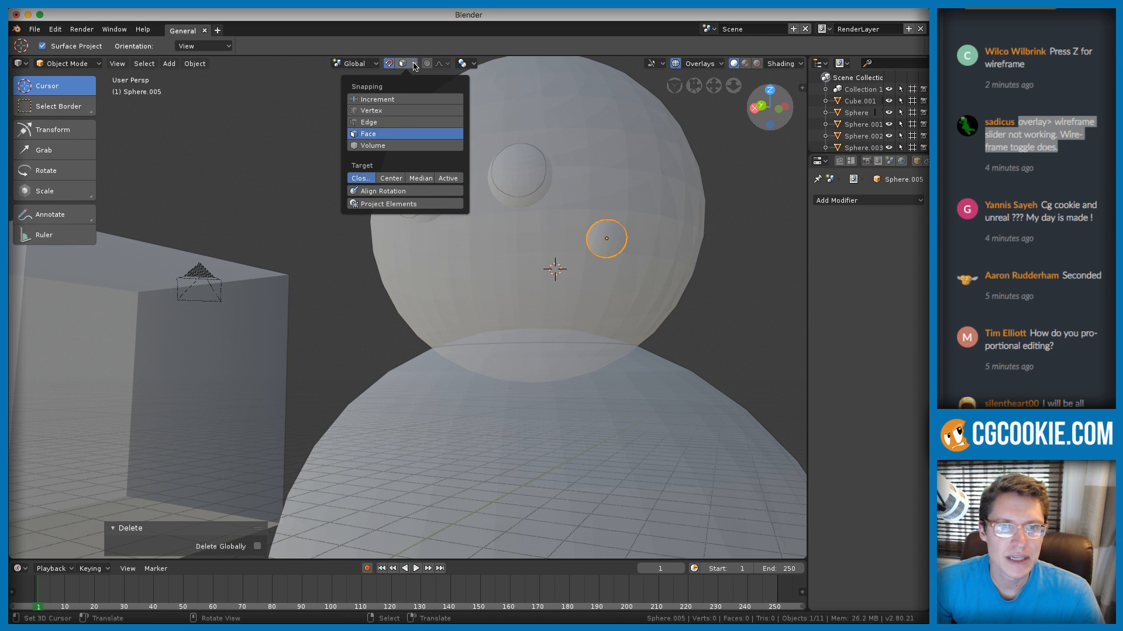
left_click(377, 205)
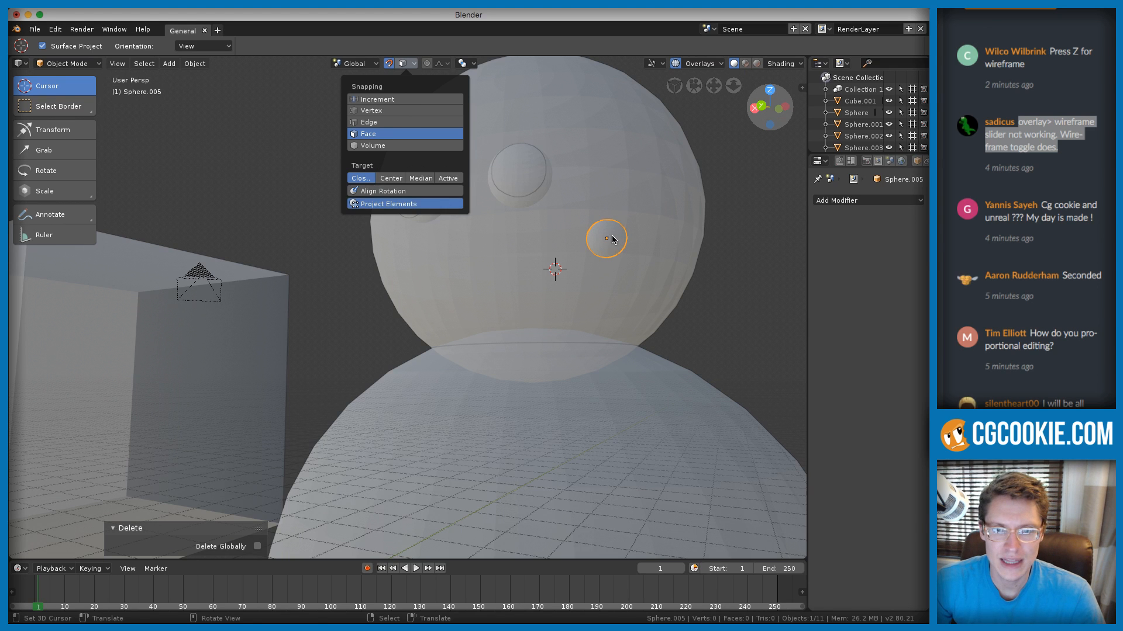
scroll(641, 228, "down", 1)
key("g")
right_click(627, 246)
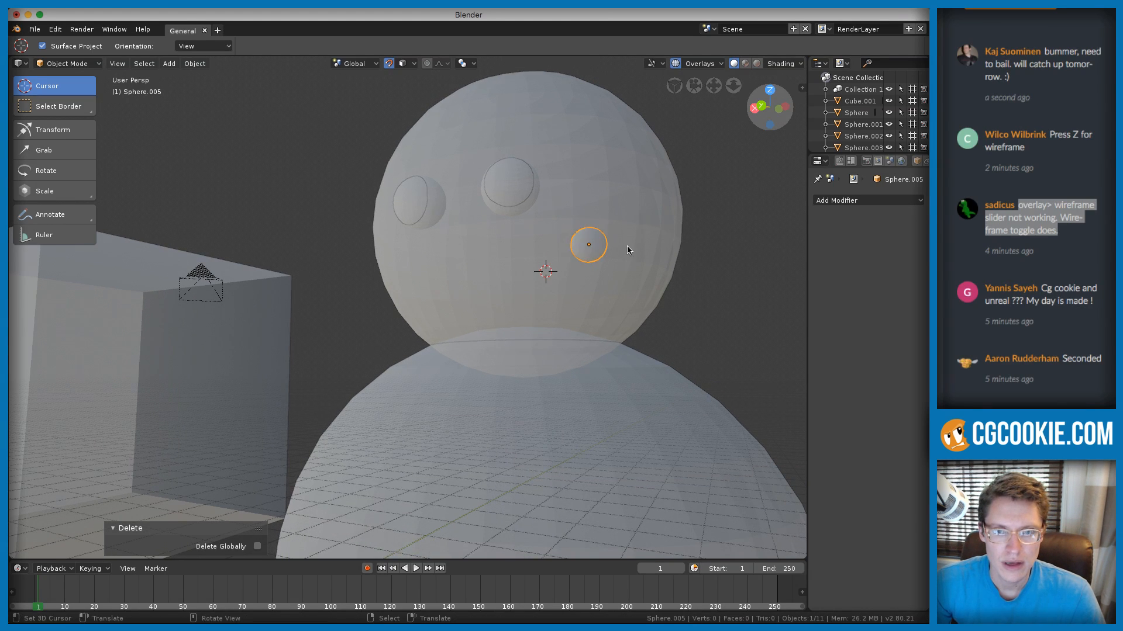
Duplicate the mouth sphere three times in a row, snapping each copy onto the face along a curved smile
scroll(627, 247, "down", 3)
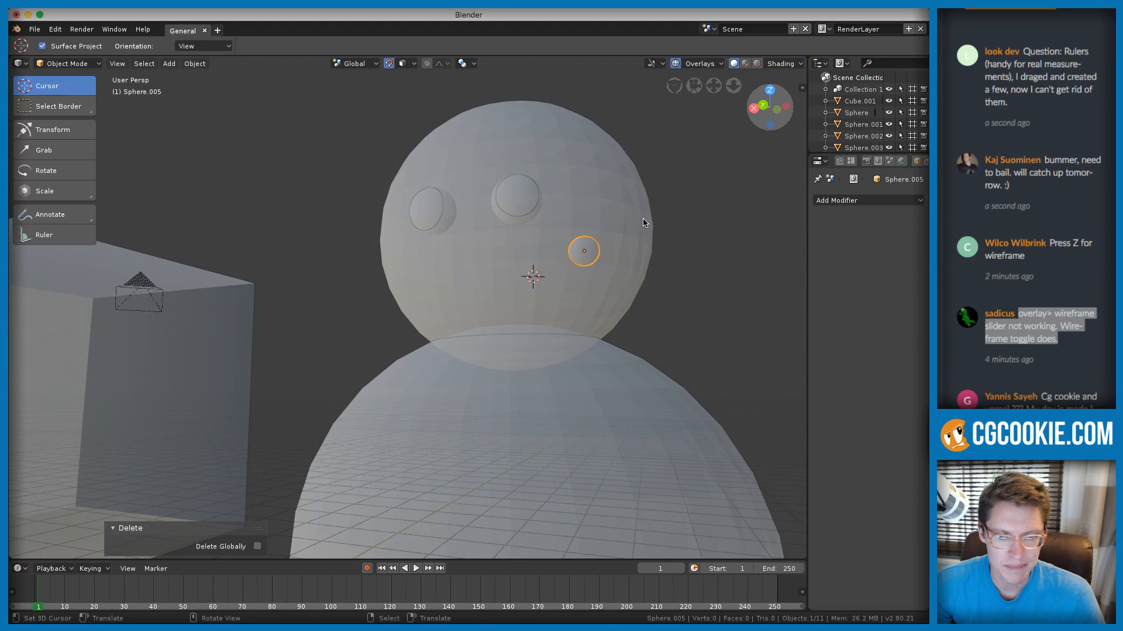
middle_click_drag(659, 217, 641, 221)
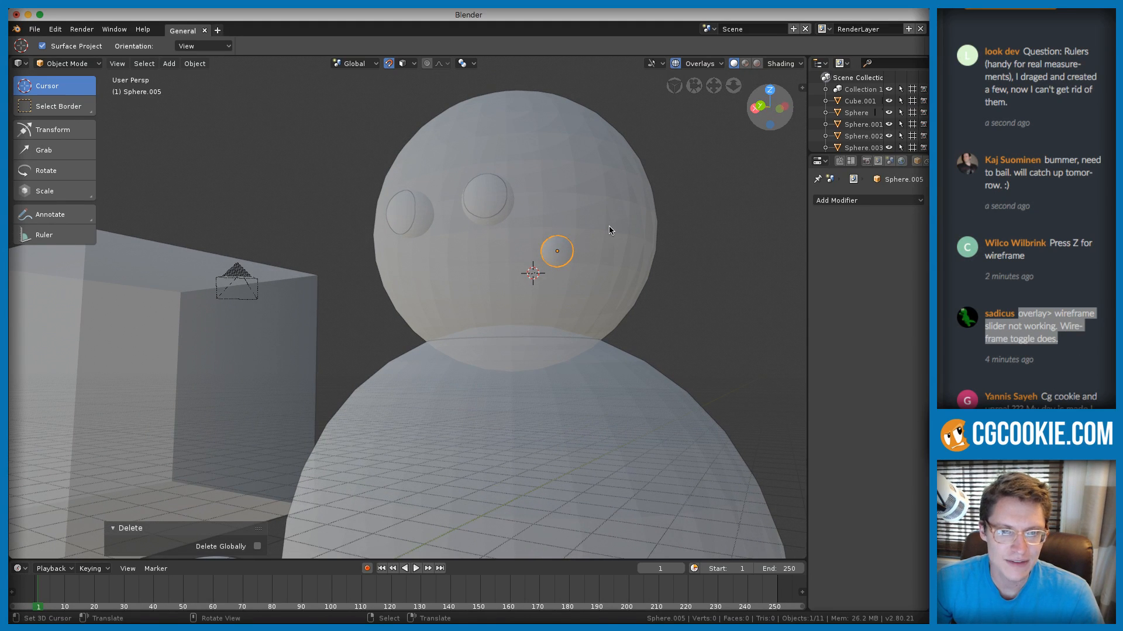
key("shift+d")
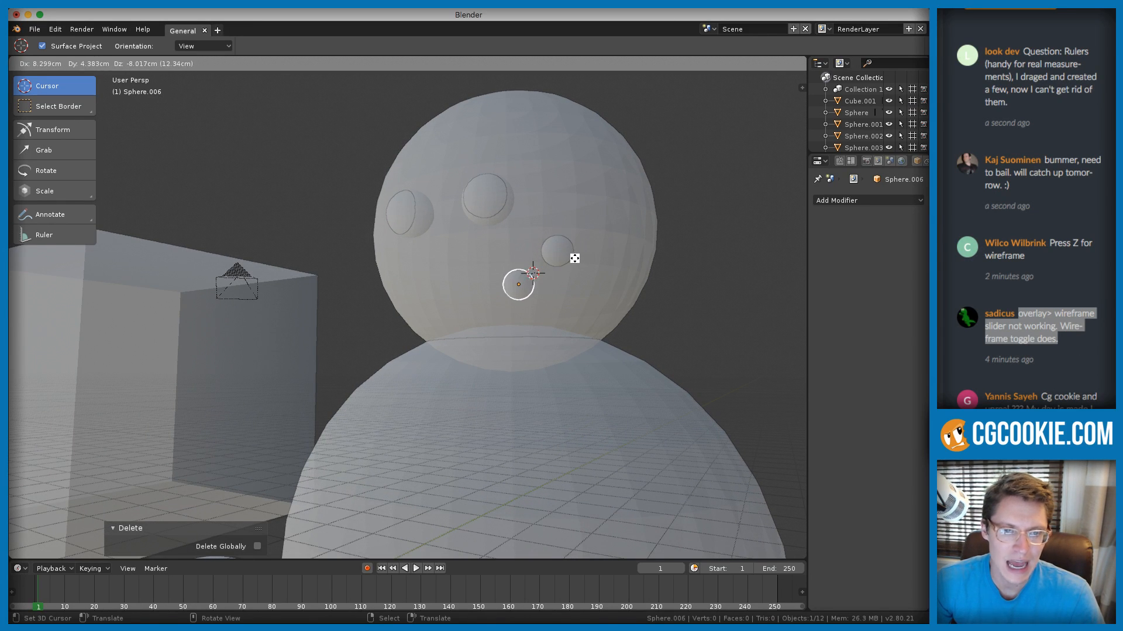
left_click(578, 251)
middle_click_drag(579, 251, 631, 241)
key("shift+d")
left_click(587, 250)
key("shift+d")
left_click(592, 231)
Complete the smile with three more snapped mouth sphere copies and turn off see-through display
key("shift+d")
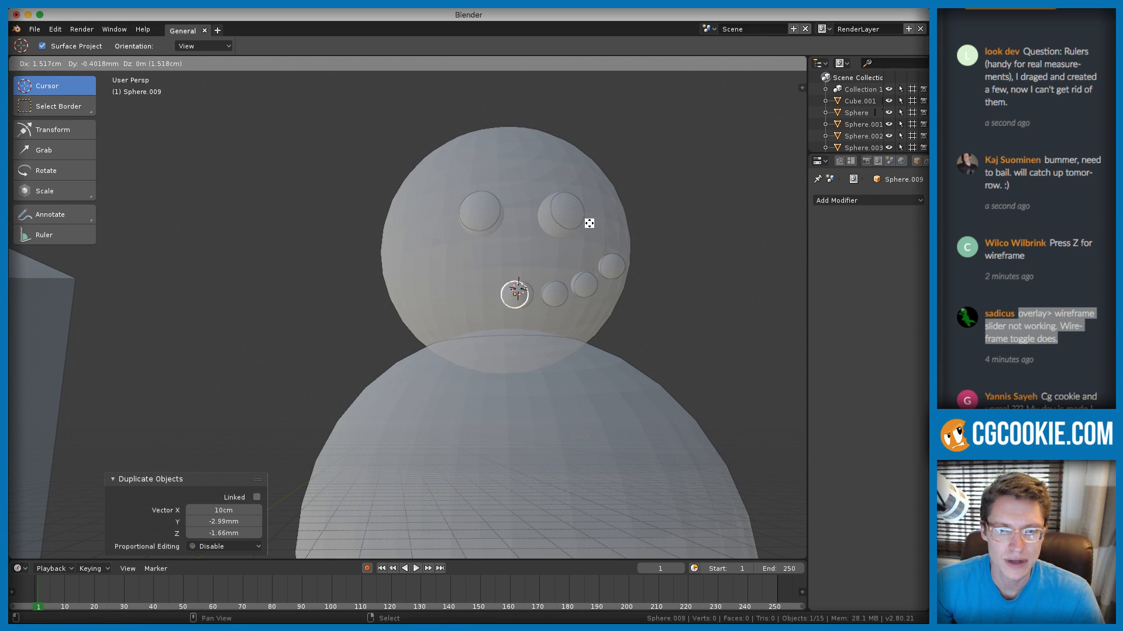
left_click(567, 219)
key("shift+d")
left_click(539, 206)
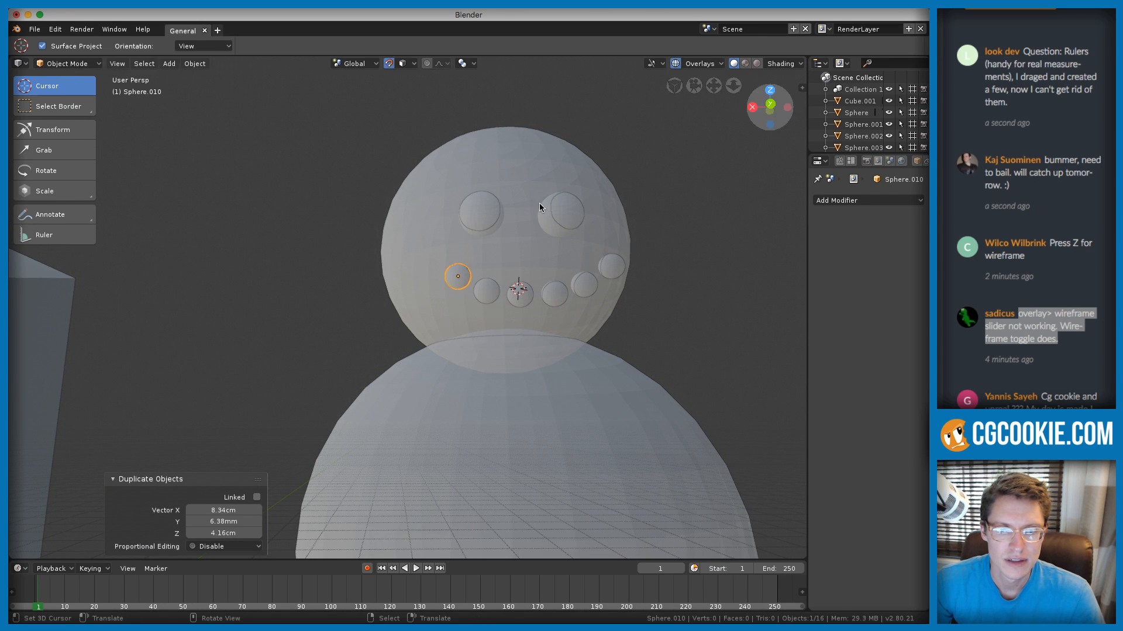
key("shift+d")
left_click(518, 180)
scroll(573, 196, "down", 2)
key("z")
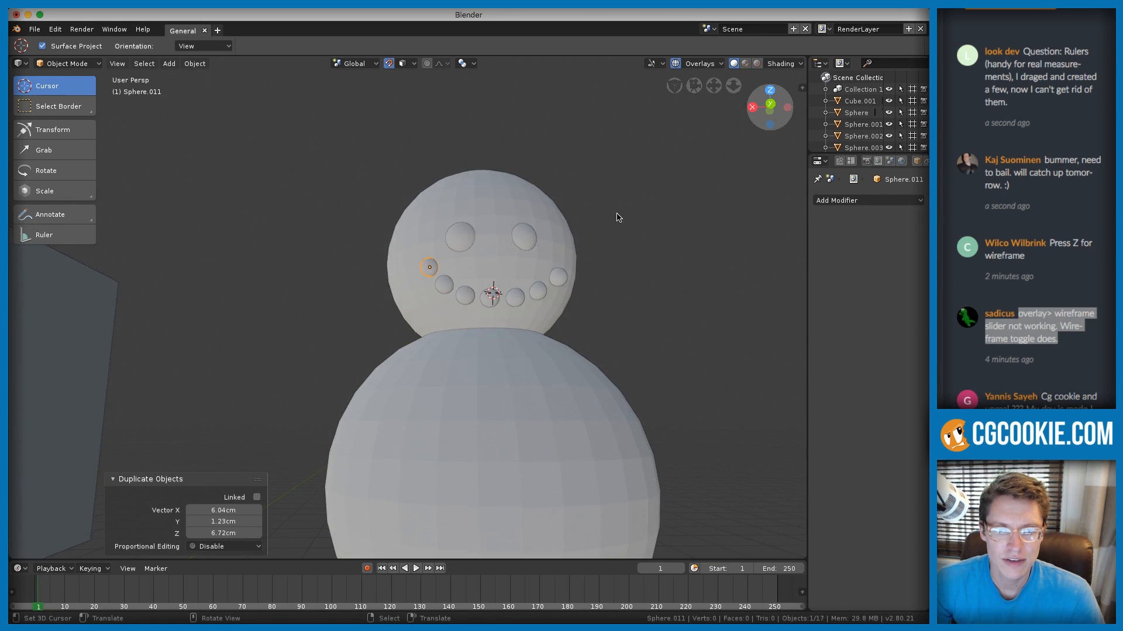
Select the original mouth sphere at the smile's end and move it about 2.47 mm in X, 3.53 mm in Y and 8.01 mm in Z
middle_click_drag(618, 218, 609, 268)
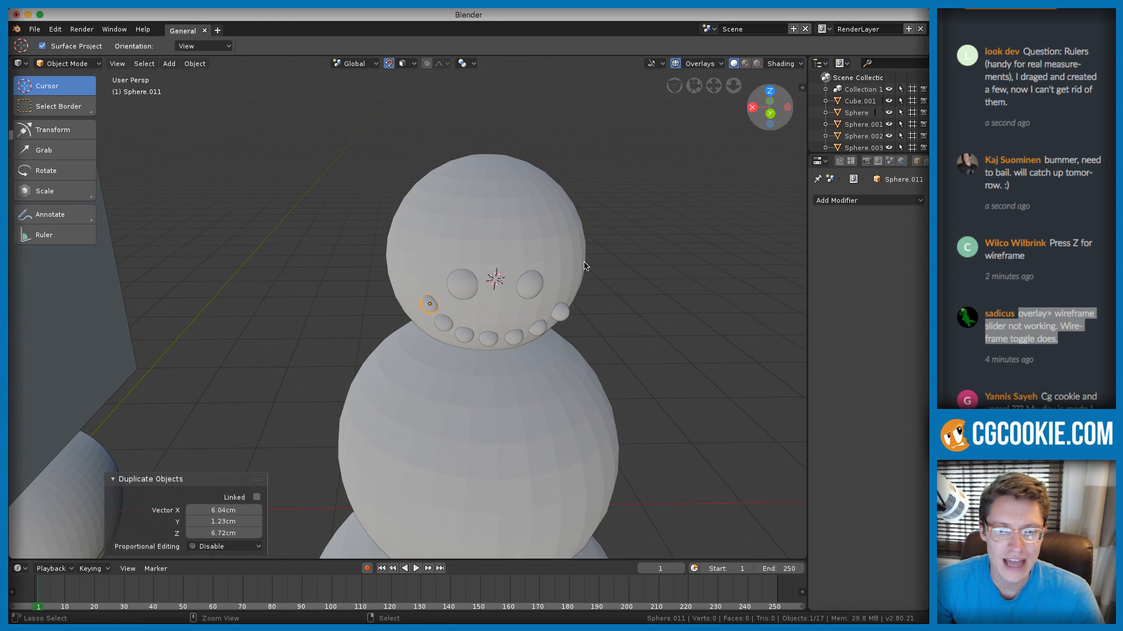
left_click(570, 313)
middle_click_drag(572, 314, 552, 289)
right_click(552, 289)
middle_click_drag(633, 289, 607, 255)
key("g")
left_click(529, 258)
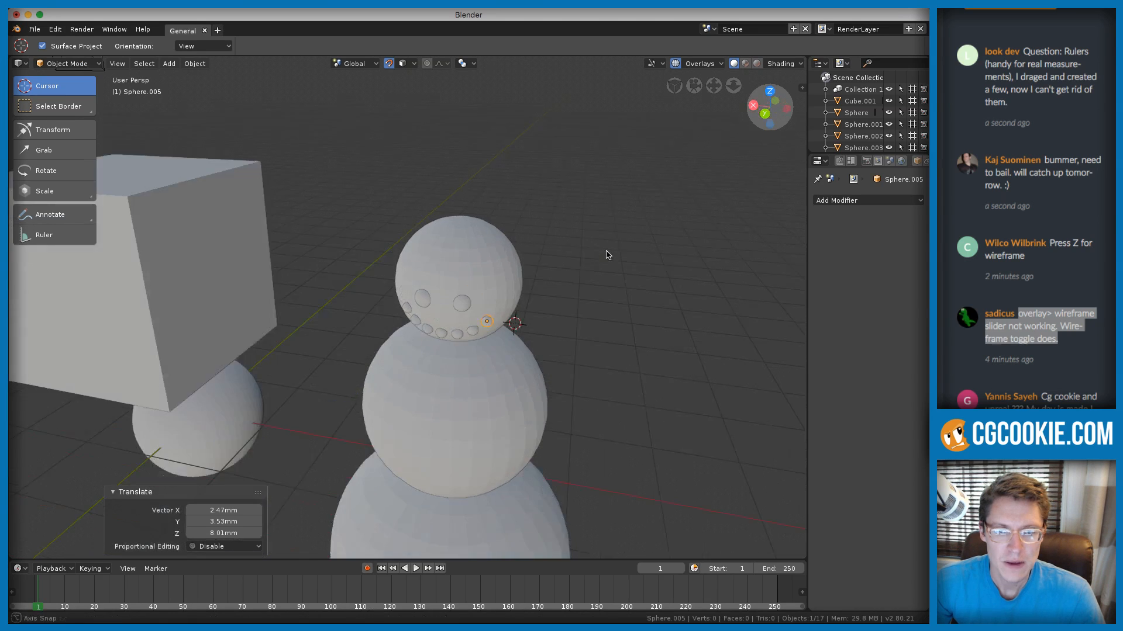
Turn off snapping and move the same mouth sphere about -5.91 mm in X and -4.45 mm in Y
scroll(607, 255, "up", 3)
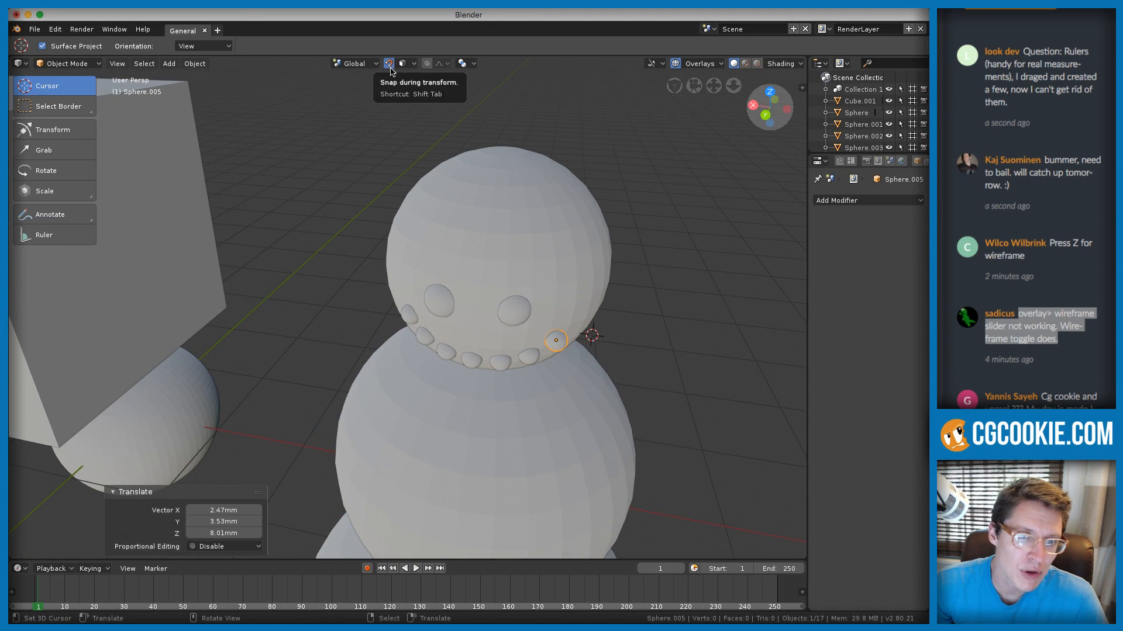
middle_click_drag(724, 330, 688, 281)
key("g")
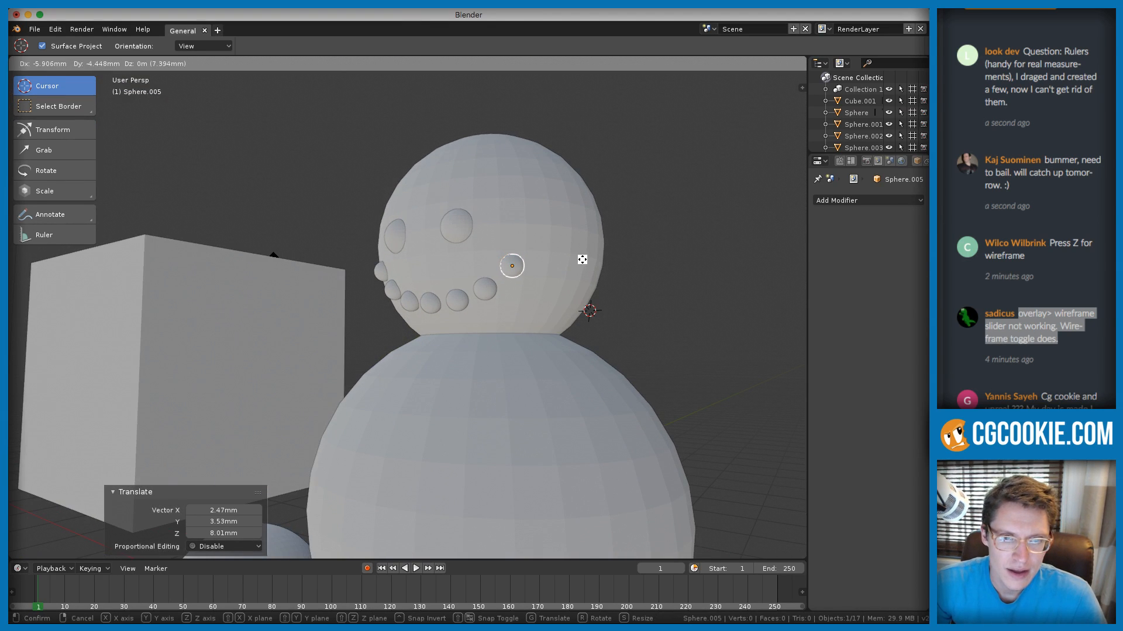
left_click(581, 259)
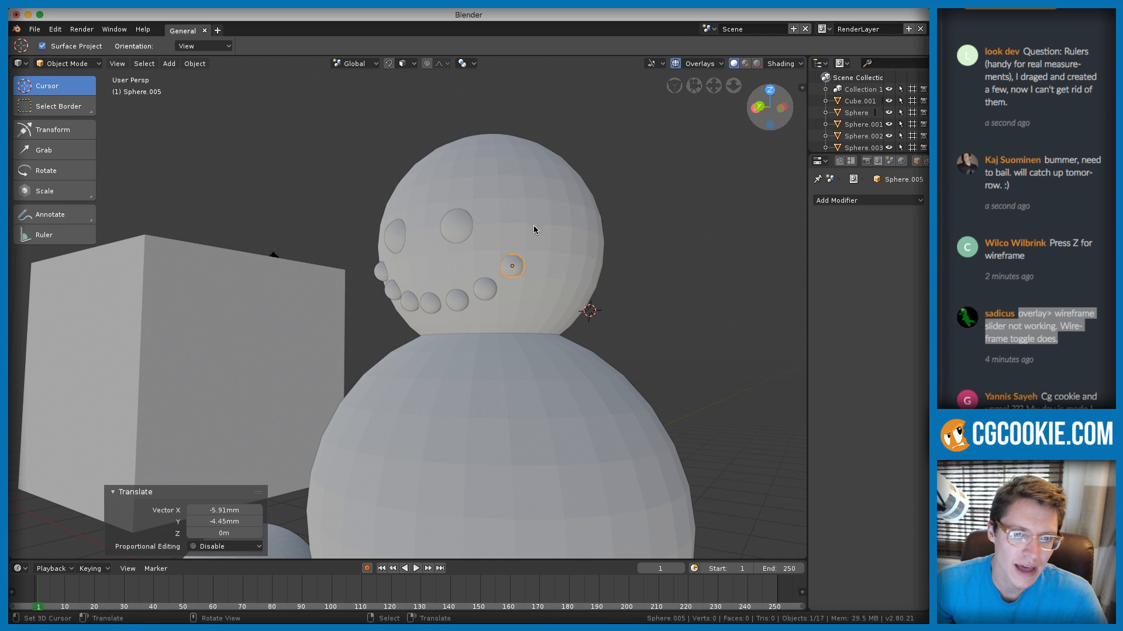
Move the mouth sphere at the smile's end about 9.63 mm in X, 6 mm in Y and -3.73 mm in Z
middle_click_drag(533, 230, 535, 221)
key("g")
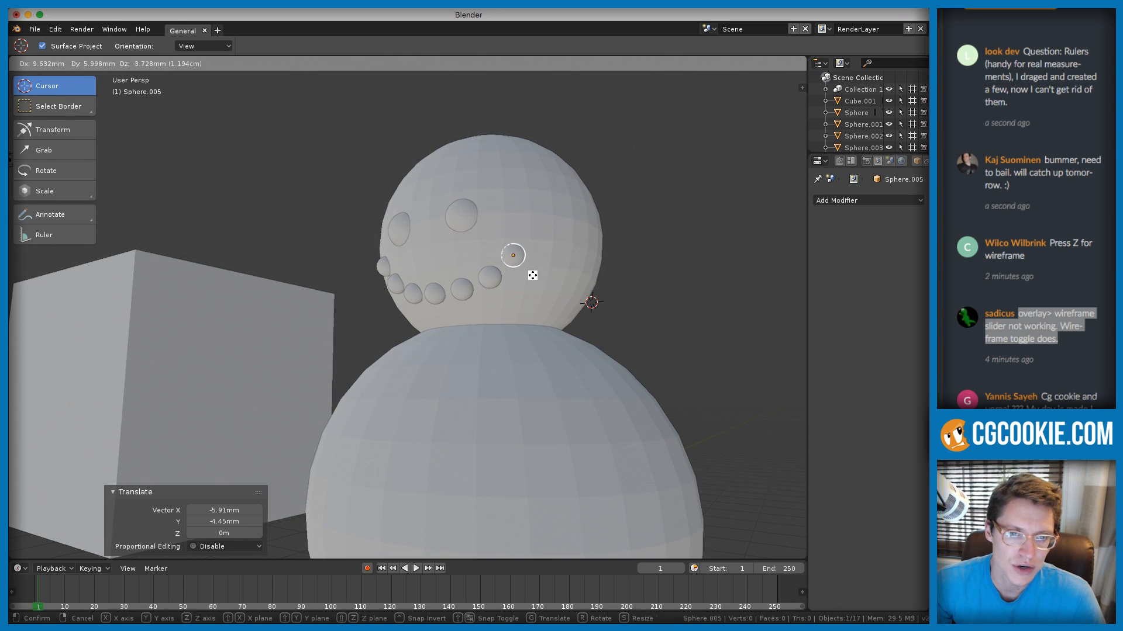
left_click(532, 273)
scroll(560, 251, "down", 6)
middle_click_drag(547, 214, 500, 227)
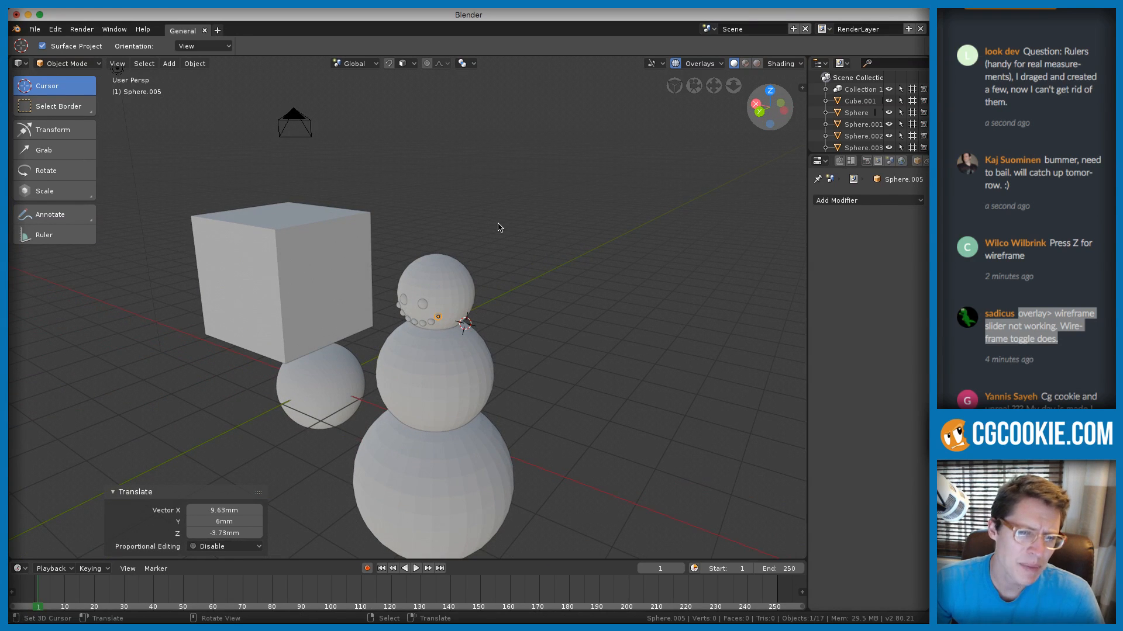
scroll(489, 273, "up", 2)
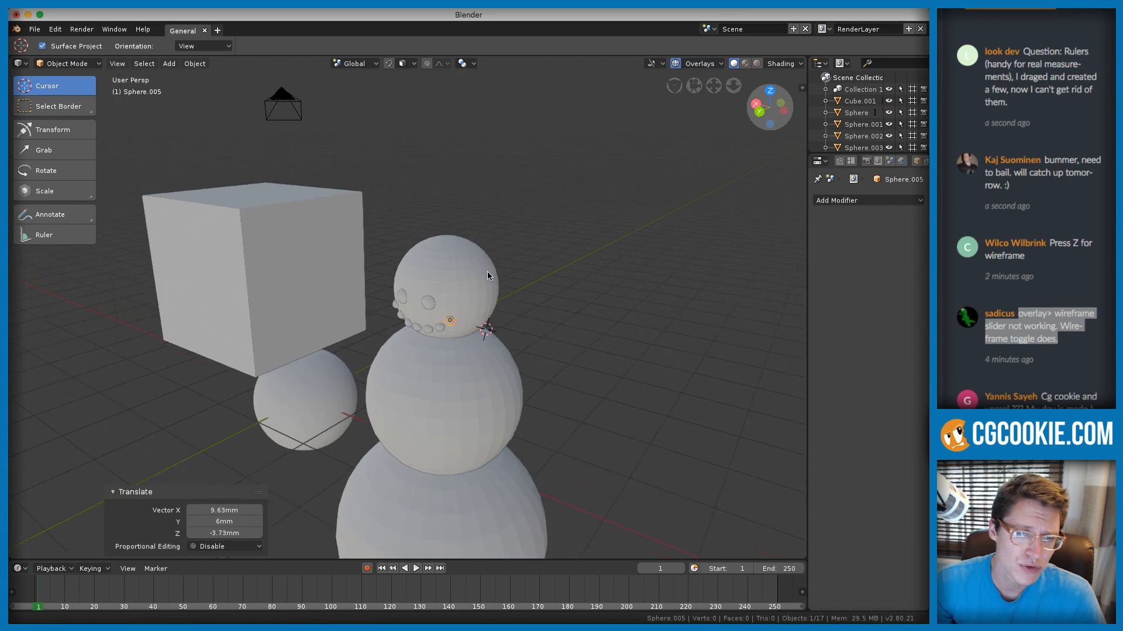
middle_click_drag(489, 272, 562, 266)
scroll(426, 263, "up", 5)
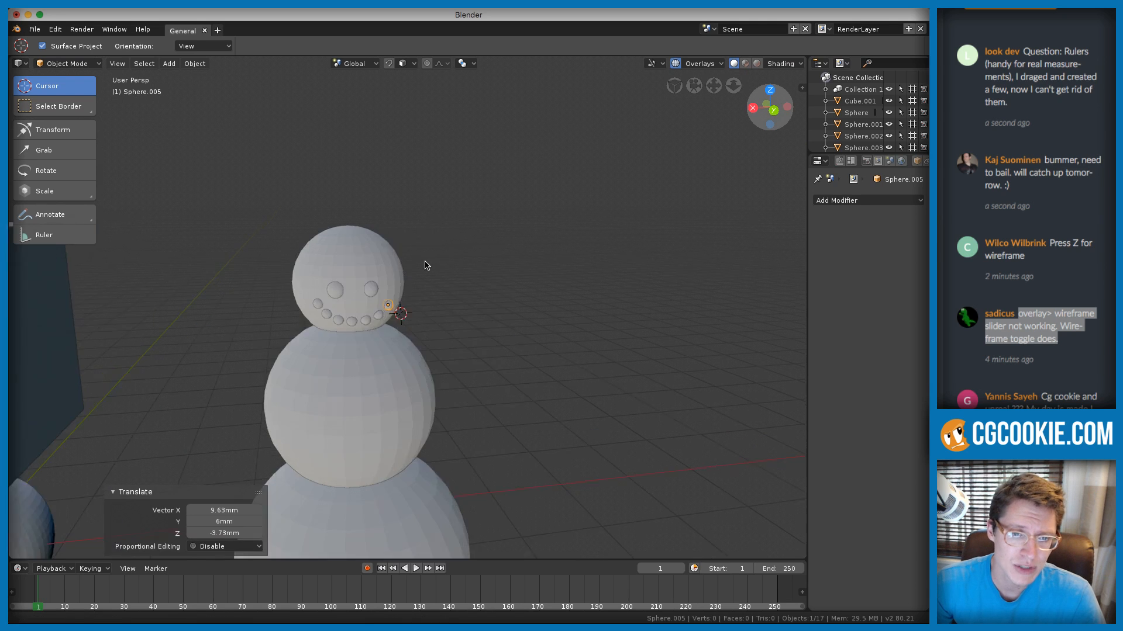
Reposition the smile's last two spheres, finishing with the inner one moved about -1.31 cm in X, -1.98 mm in Y and 1.89 mm in Z
middle_click_drag(424, 270, 376, 288)
key("g")
left_click(402, 315)
key("g")
left_click(434, 261)
key("g")
left_click(359, 252)
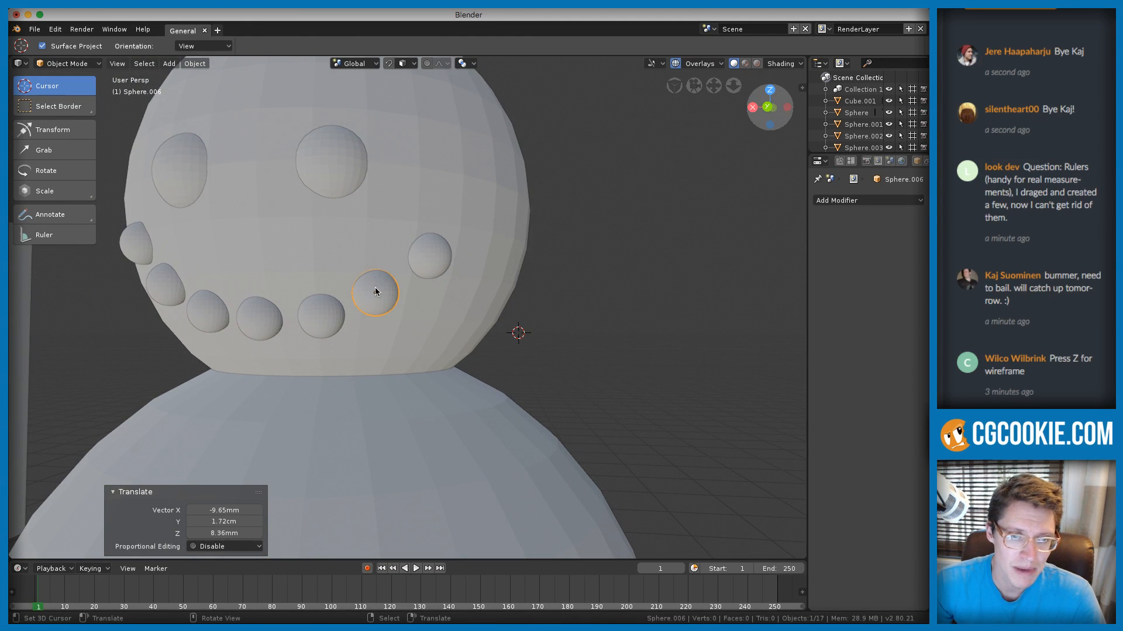
key("g")
left_click(404, 302)
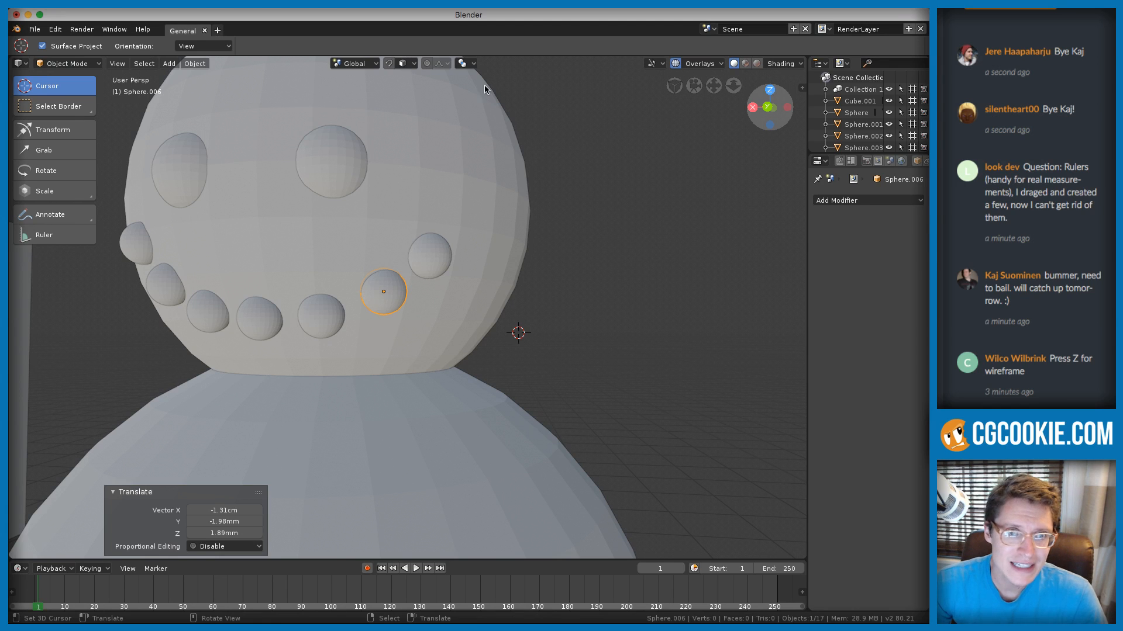
Set the snap target to Active and move the inner mouth sphere about 1.1 cm in X, 6.03 mm in Y and -1.87 mm in Z
left_click(411, 64)
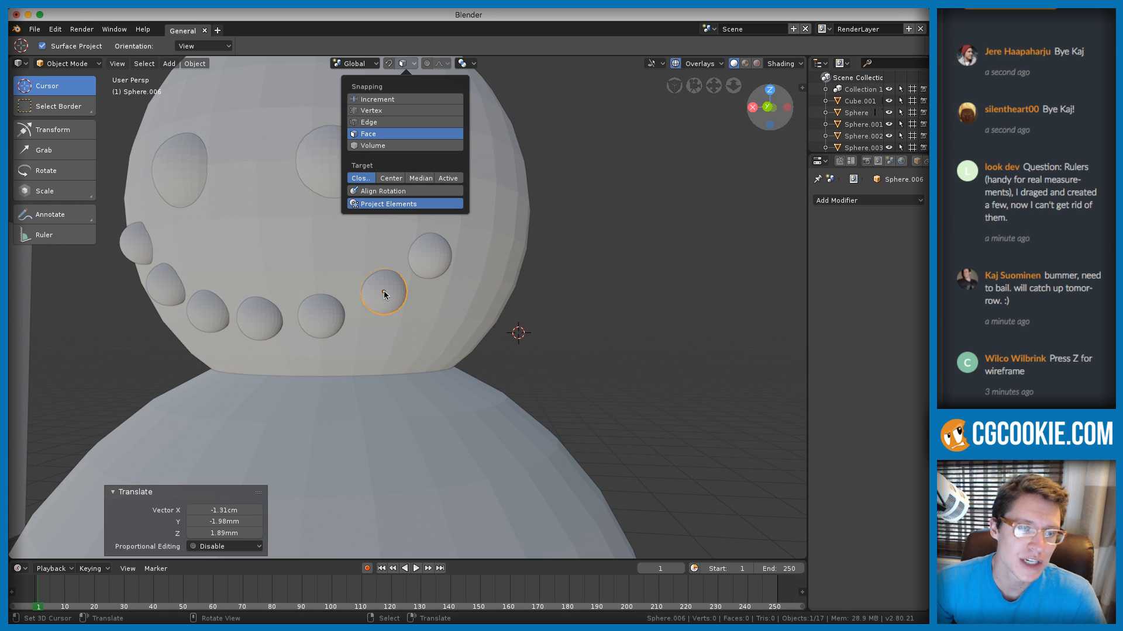
left_click(449, 178)
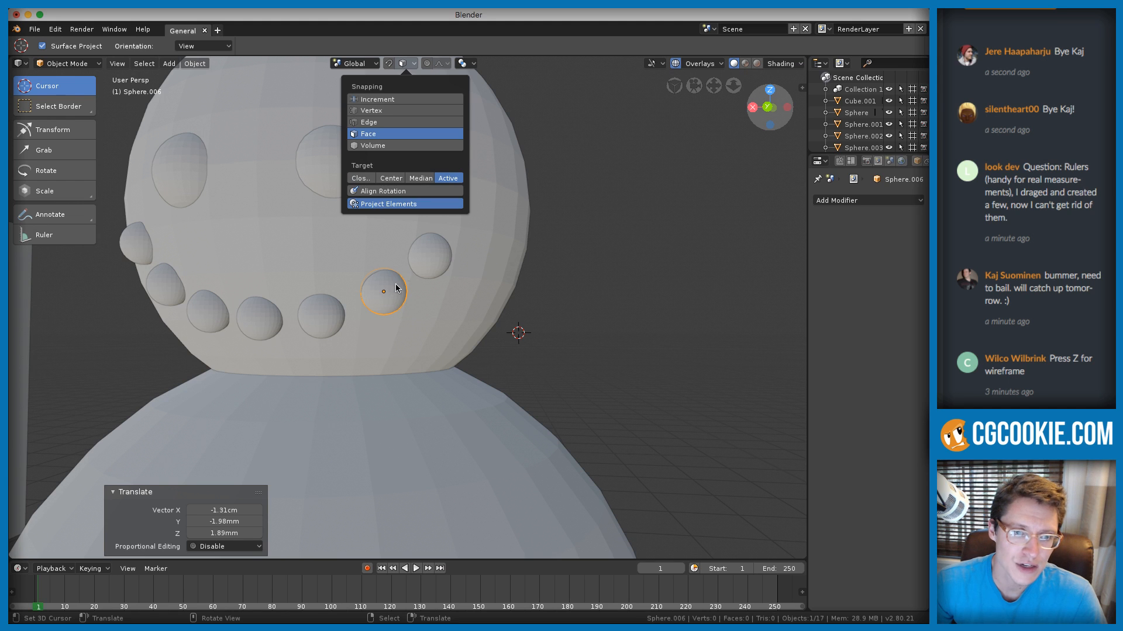
middle_click_drag(394, 271, 395, 268)
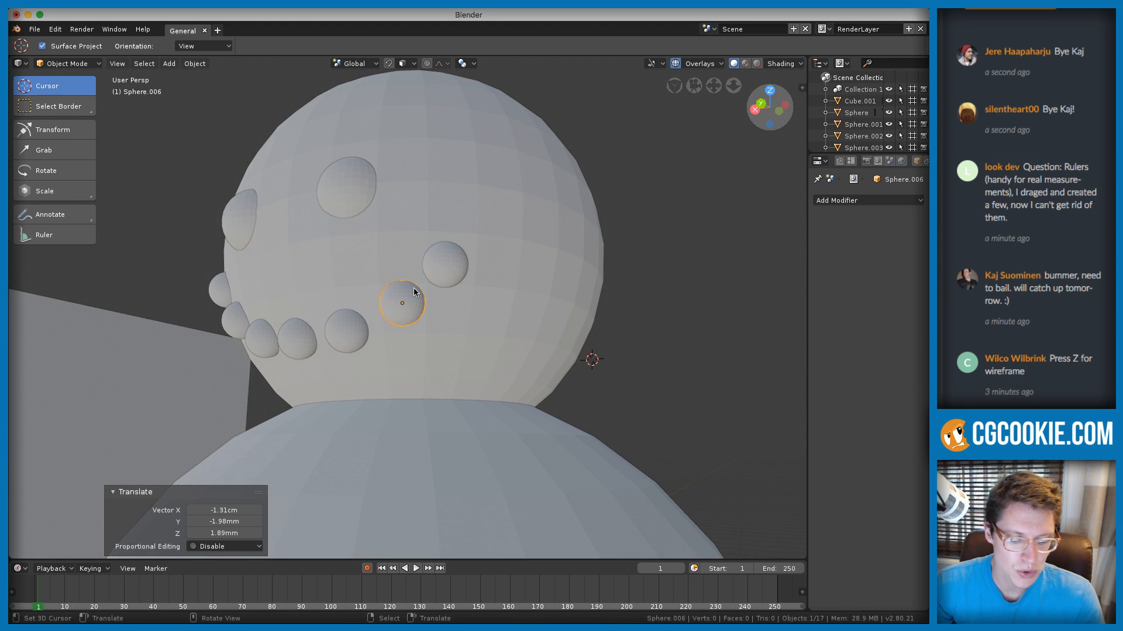
key("g")
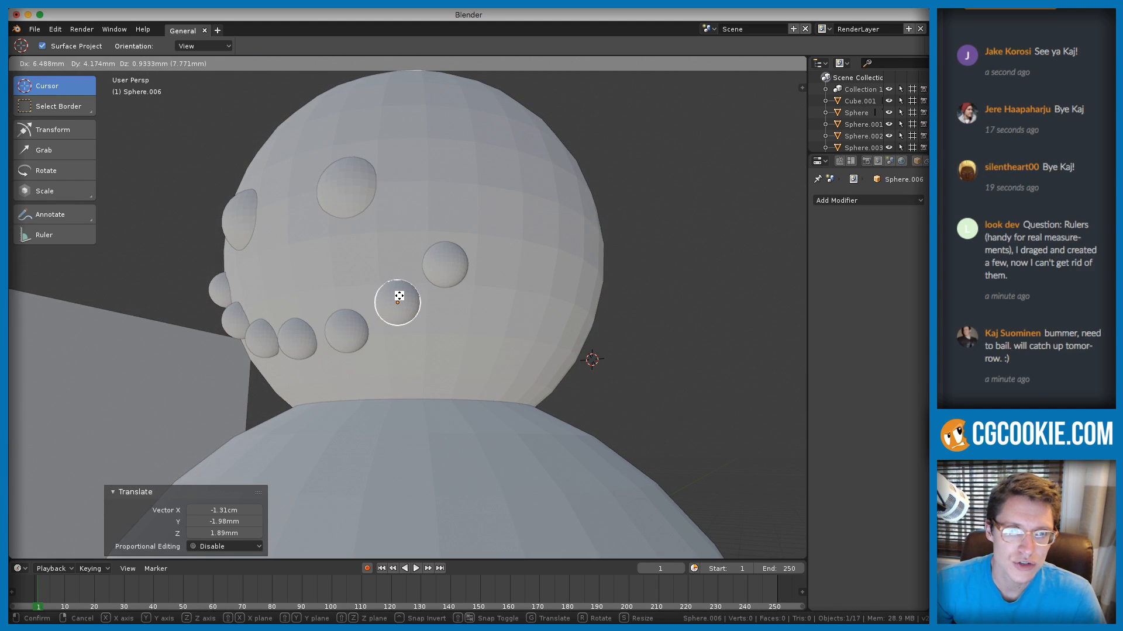
left_click(403, 296)
key("g")
left_click(410, 292)
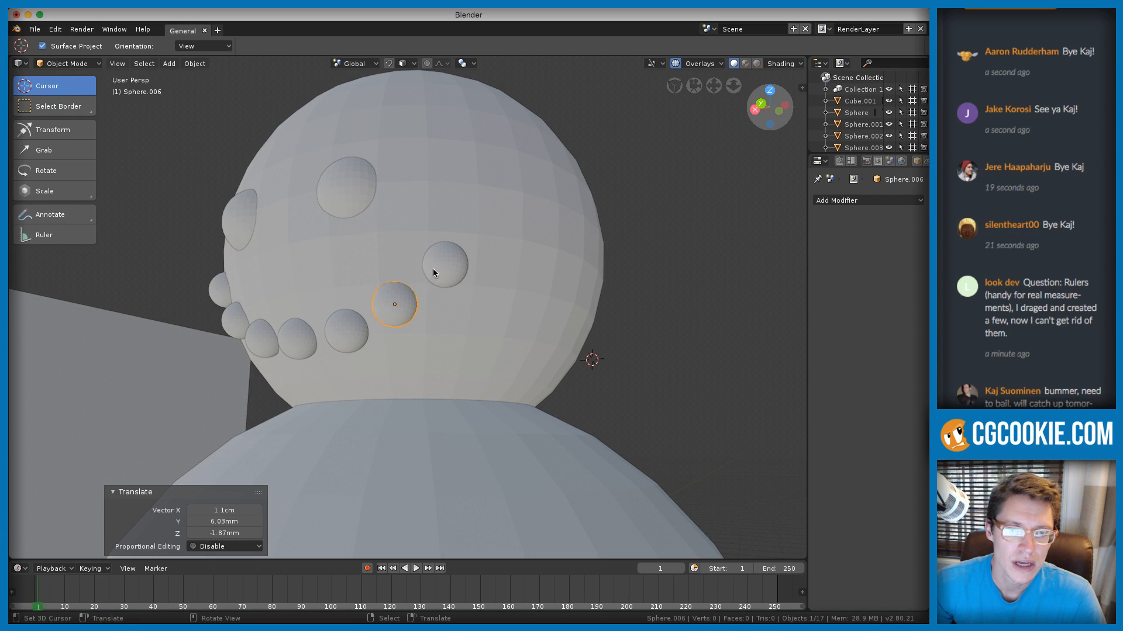
Select the outermost mouth sphere and move it about 1.39 mm in X, 1.39 mm in Y and 1.85 mm in Z
left_click(440, 263)
right_click(456, 259)
key("g")
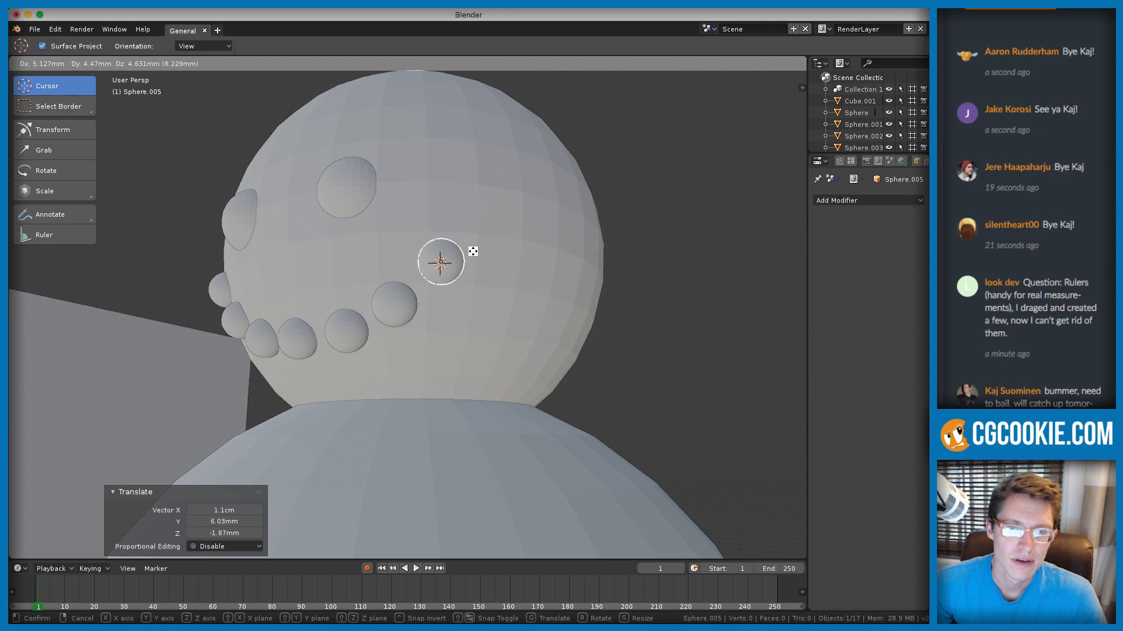
left_click(472, 252)
middle_click_drag(473, 251, 557, 251)
scroll(556, 254, "up", 5)
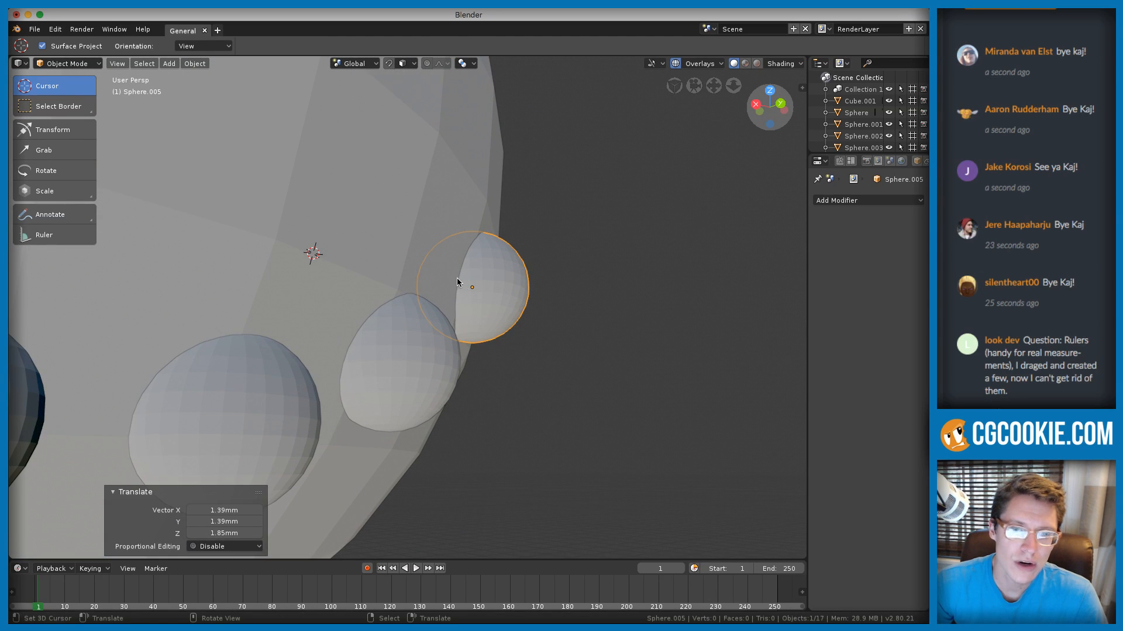
Check the livestream chat and examine the snowman's smile from the front, including in rendered shading
left_click(1054, 119)
scroll(1054, 118, "down", 2)
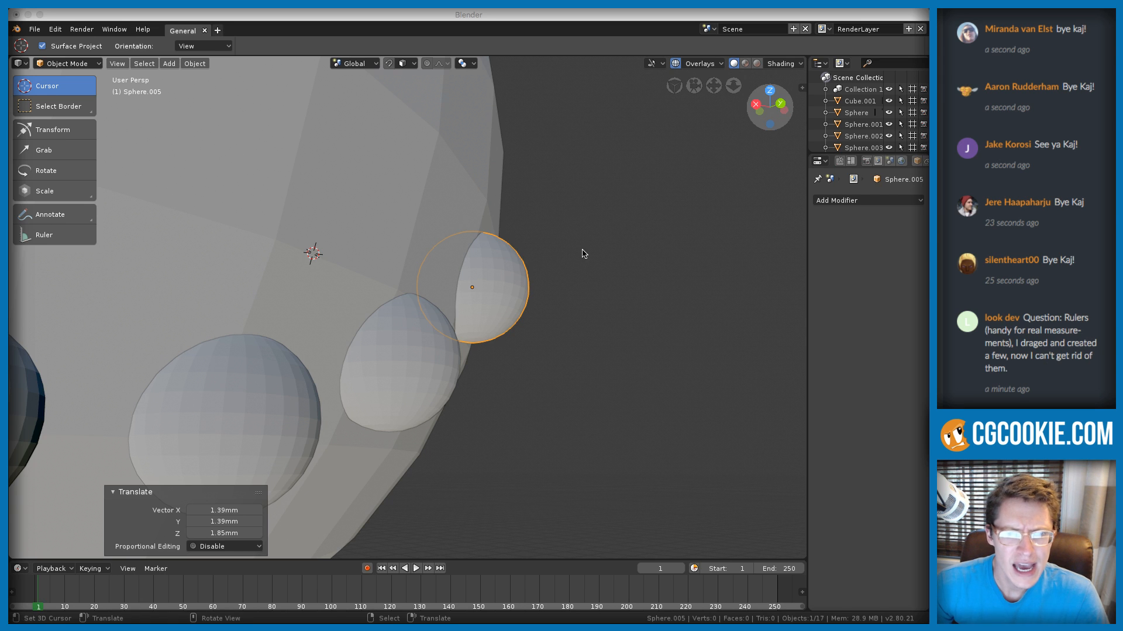
middle_click_drag(584, 251, 434, 269)
scroll(457, 195, "down", 8)
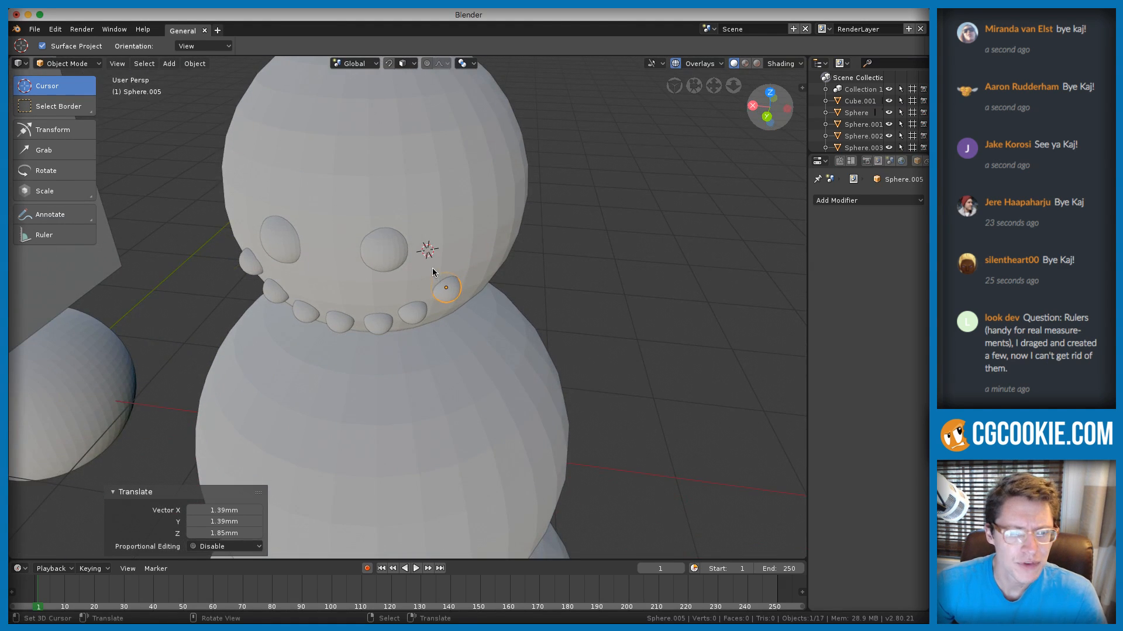
scroll(433, 269, "down", 4)
middle_click_drag(314, 260, 370, 232, "shift")
middle_click_drag(448, 338, 450, 267, "shift")
key("shift+z")
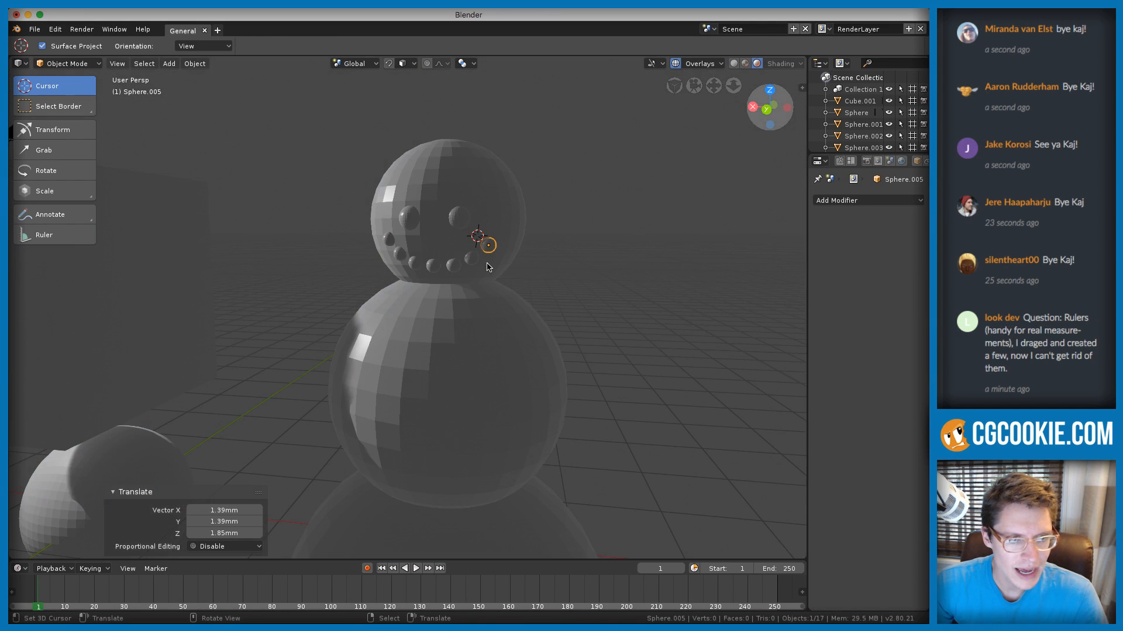
key("shift+z")
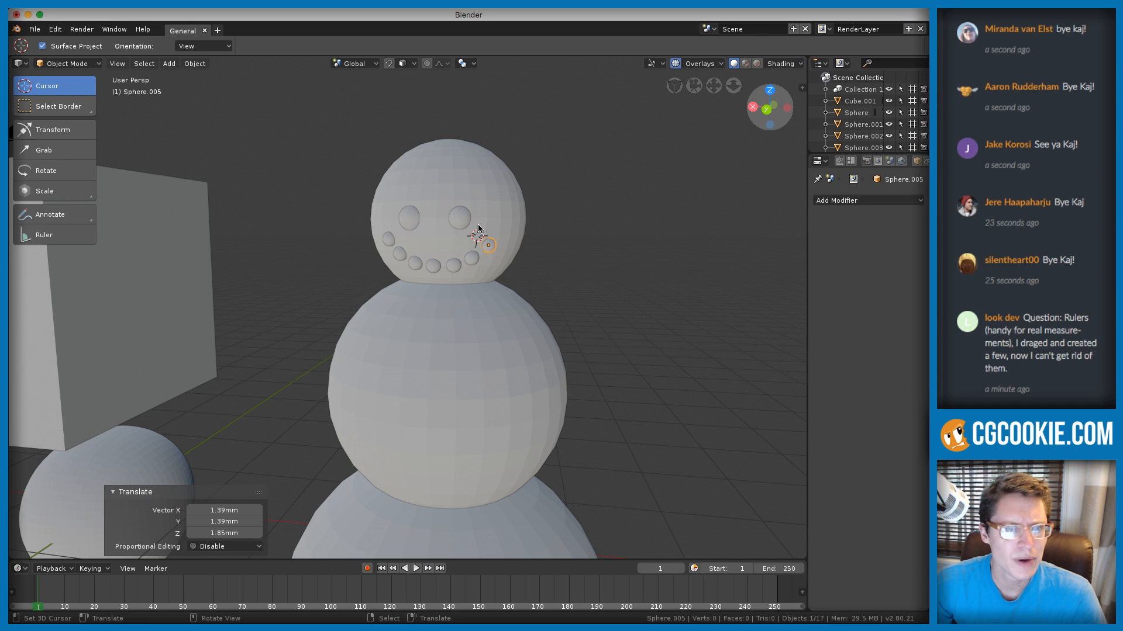
Move the mouth sphere about -10.8 cm in X, -1.45 cm in Y and -4.94 cm in Z, and draw a 1.77 m ruler beside the cube
left_click(520, 133)
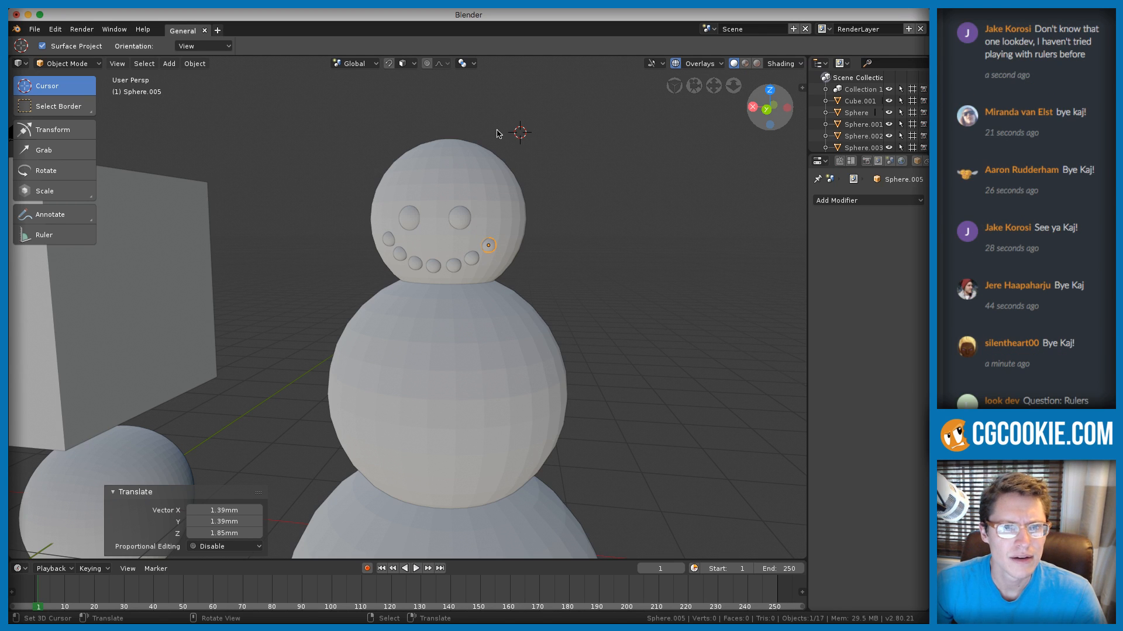
left_click(61, 241)
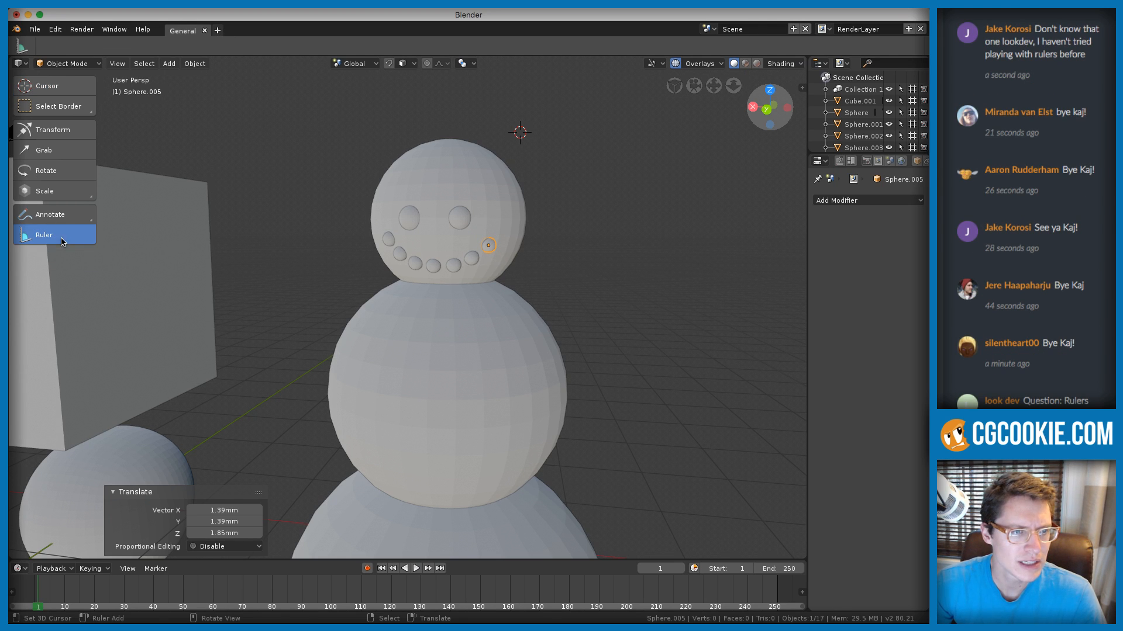
key("g")
left_click(281, 195)
left_click_drag(253, 188, 374, 292)
middle_click_drag(371, 261, 236, 226)
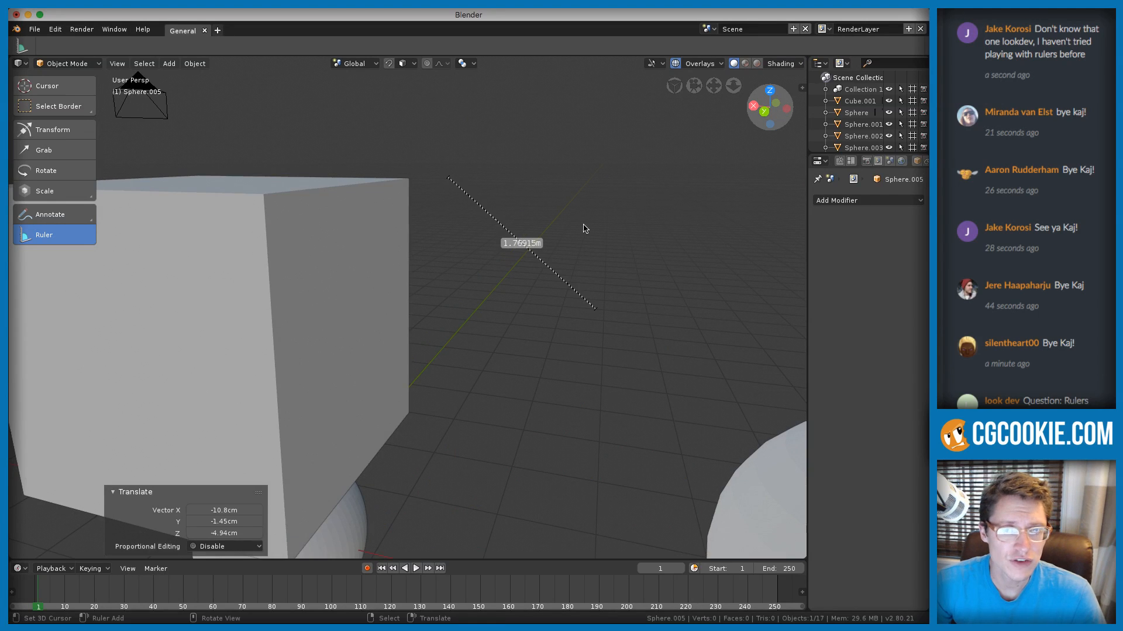
middle_click_drag(583, 228, 162, 248)
Delete the selected mouth sphere and the ruler beside the cube
key("x")
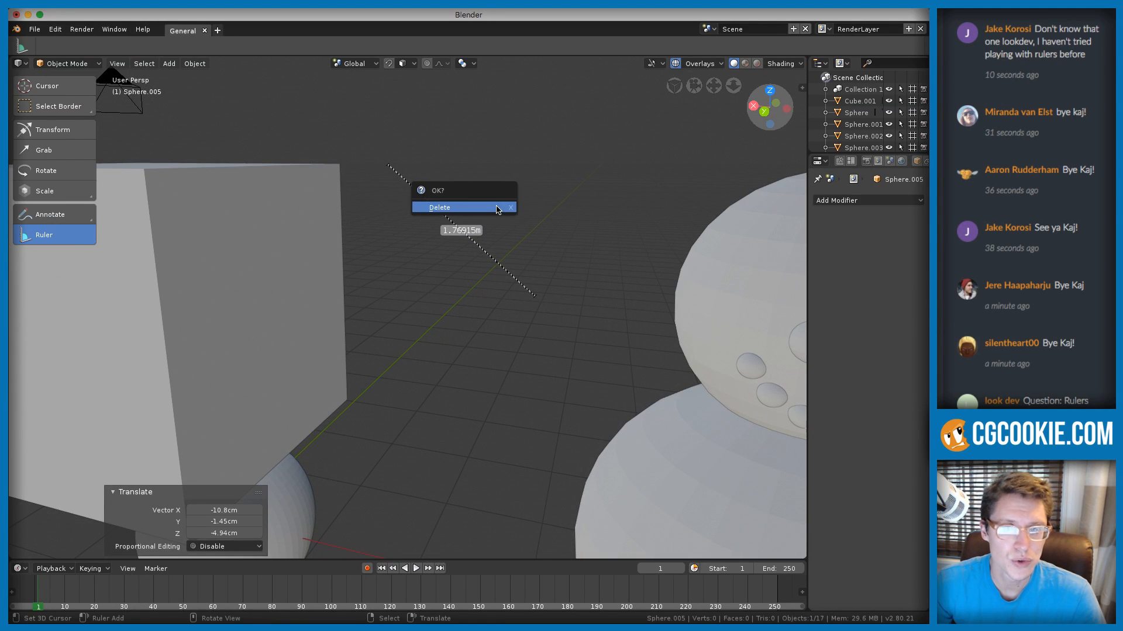
left_click(496, 208)
right_click(69, 236)
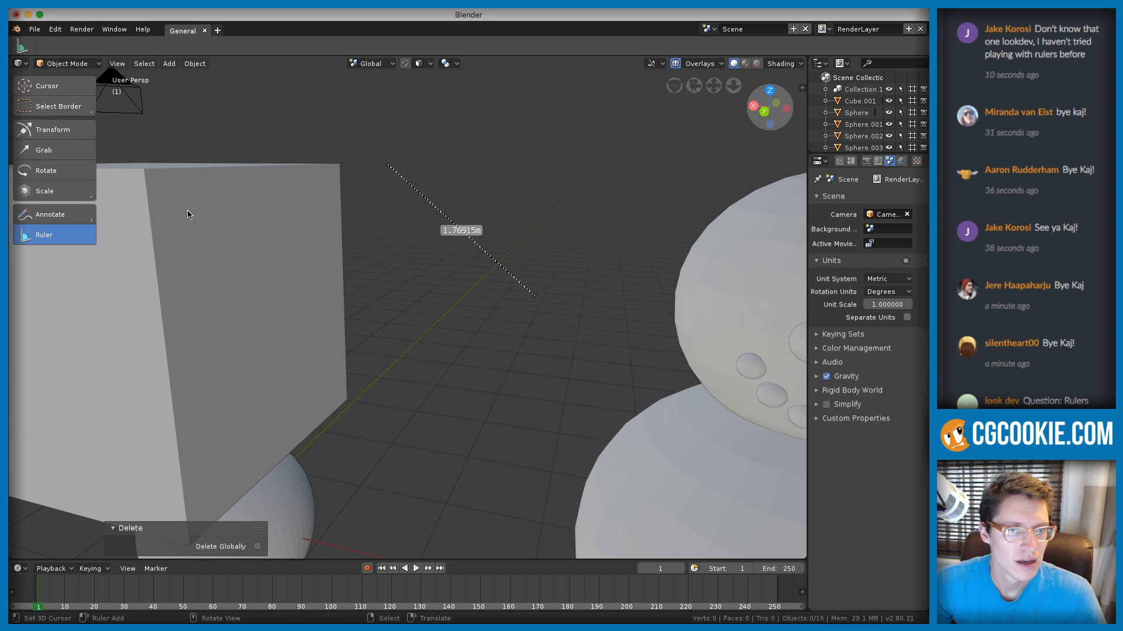
key("Delete")
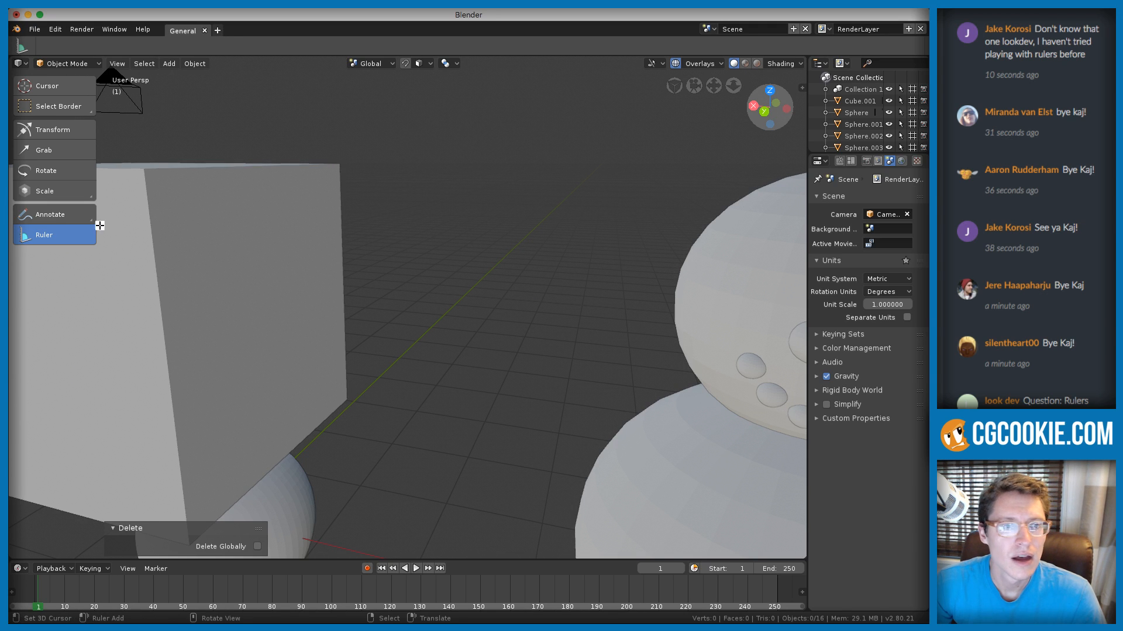
Draw a ruler about 1.62 m long beside the cube, delete it and draw one about 2.13 m long instead
left_click_drag(432, 160, 532, 269)
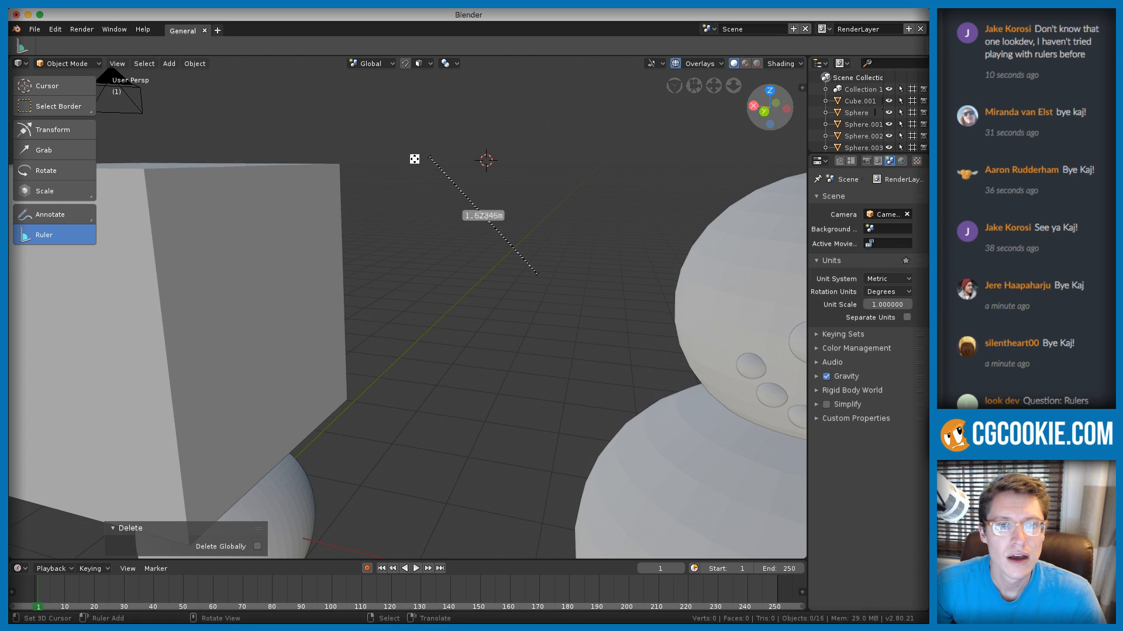
key("Delete")
left_click_drag(369, 163, 503, 323)
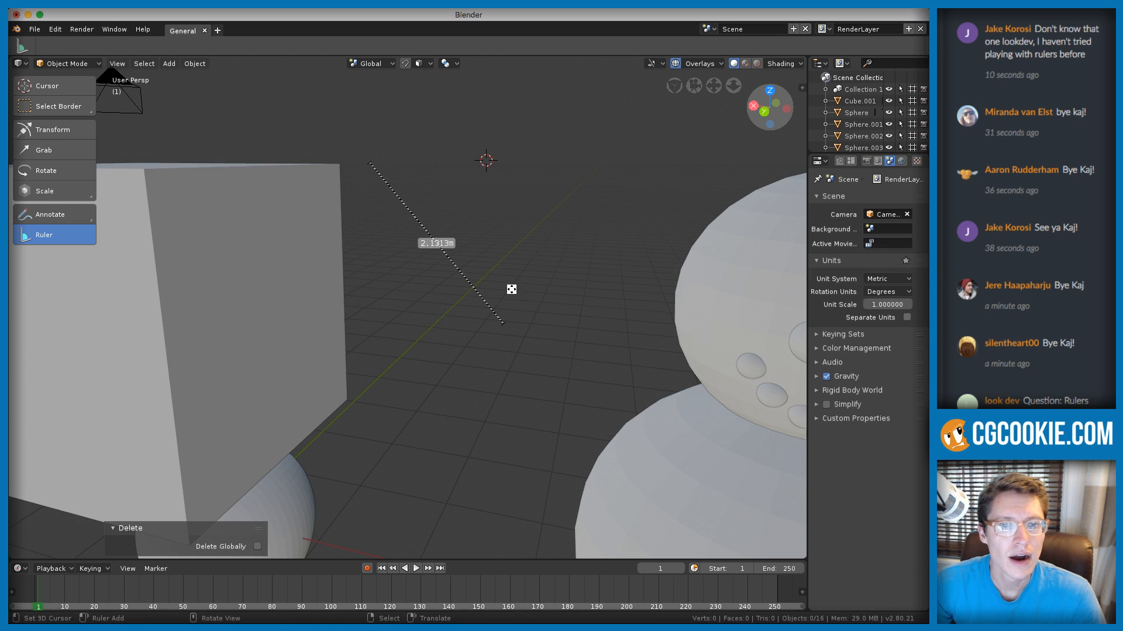
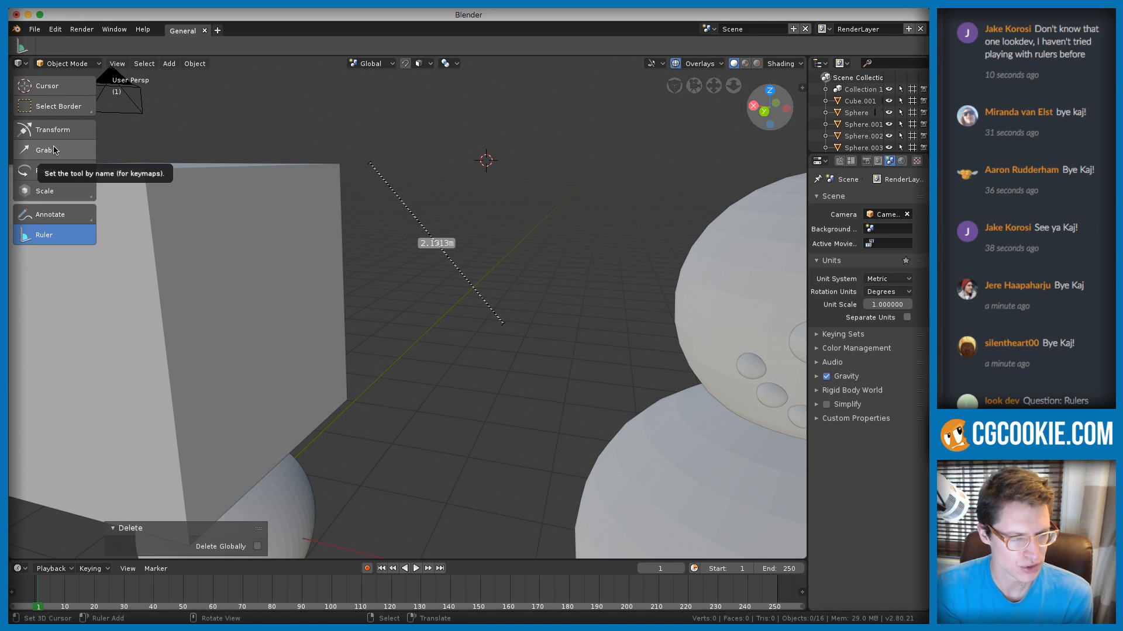
Select the cube and move it about -73.7 cm along the global Y axis with the Grab tool
middle_click_drag(338, 250, 318, 208)
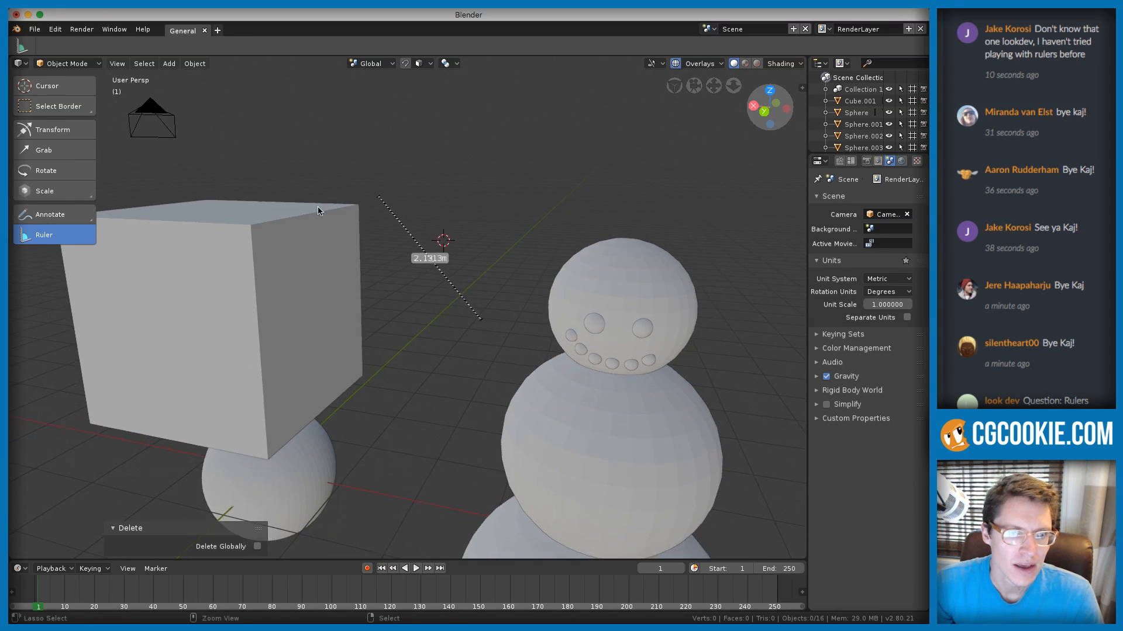
right_click(257, 213)
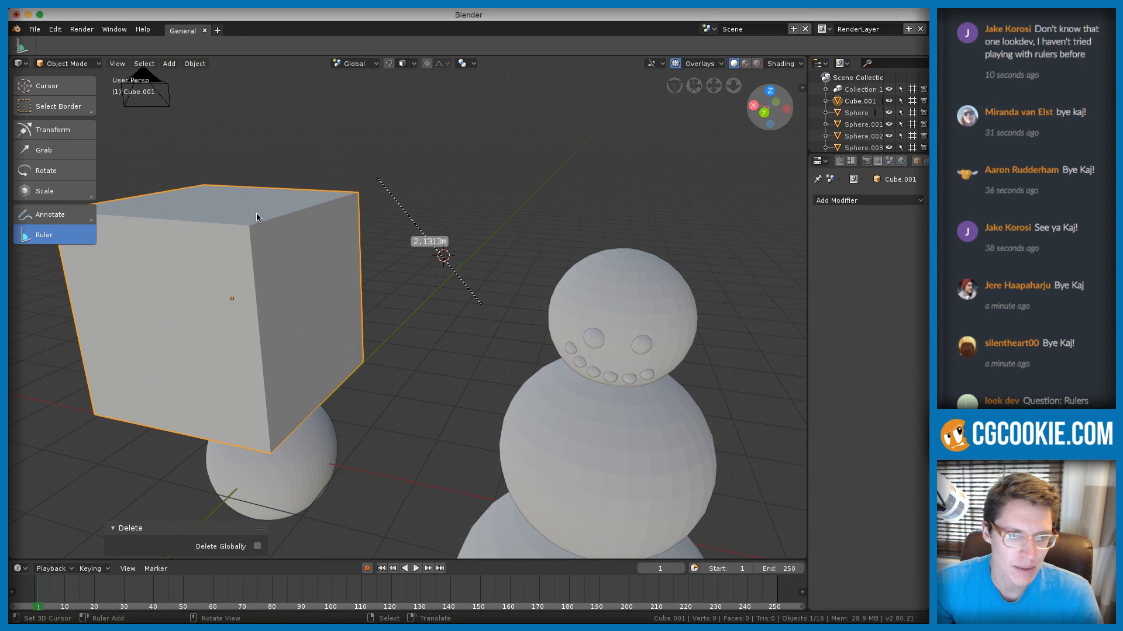
left_click(49, 152)
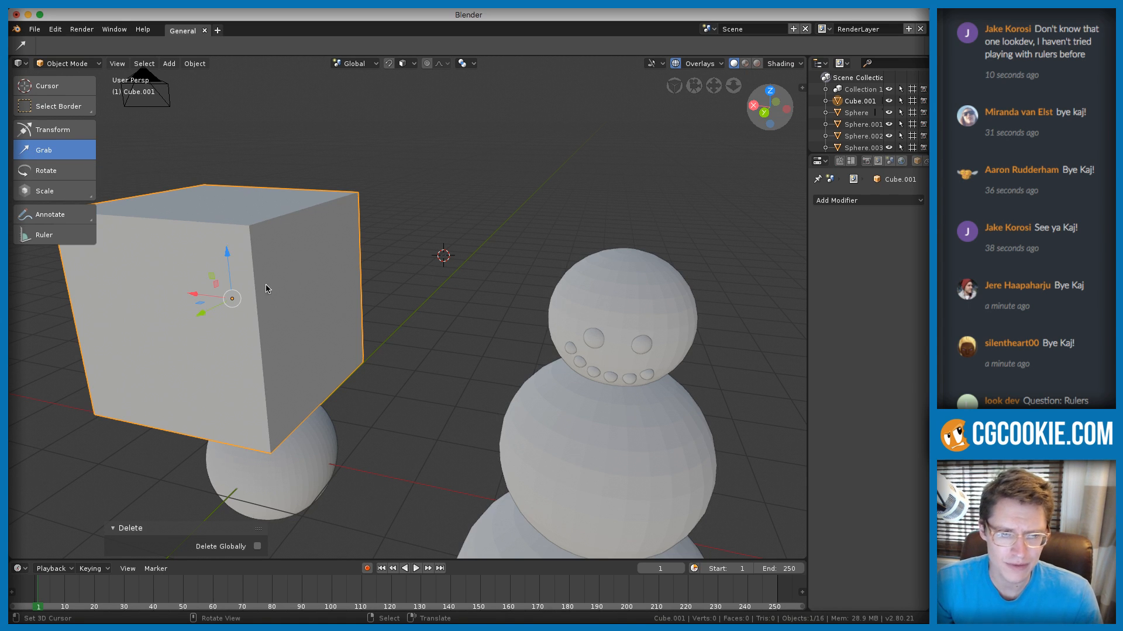
middle_click_drag(266, 289, 364, 332)
left_click_drag(242, 280, 321, 279)
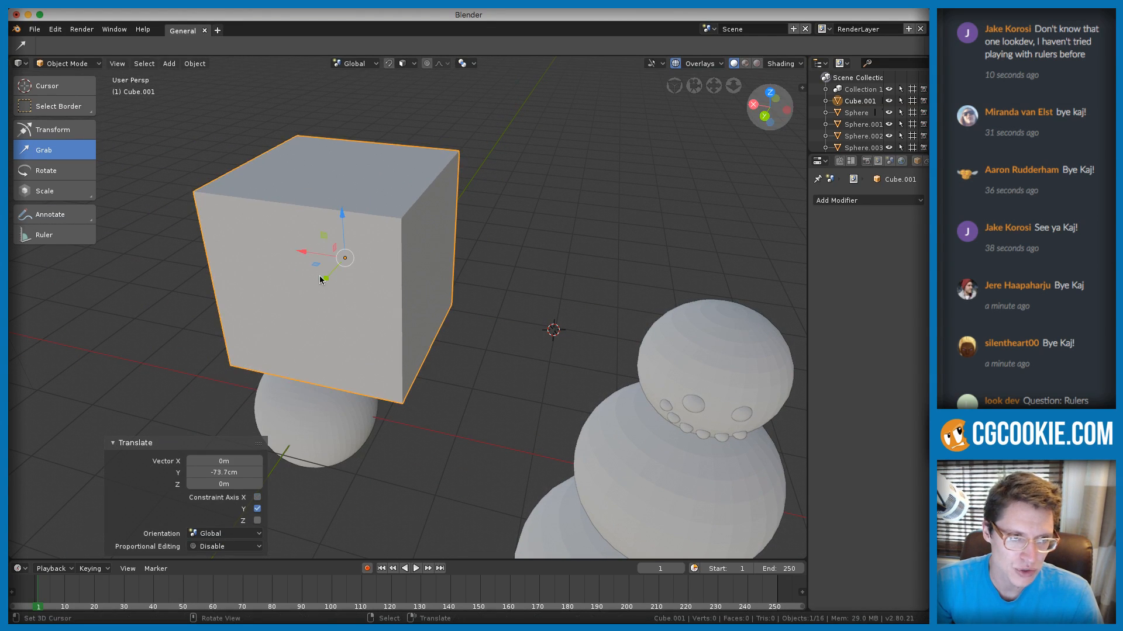
scroll(384, 193, "up", 2)
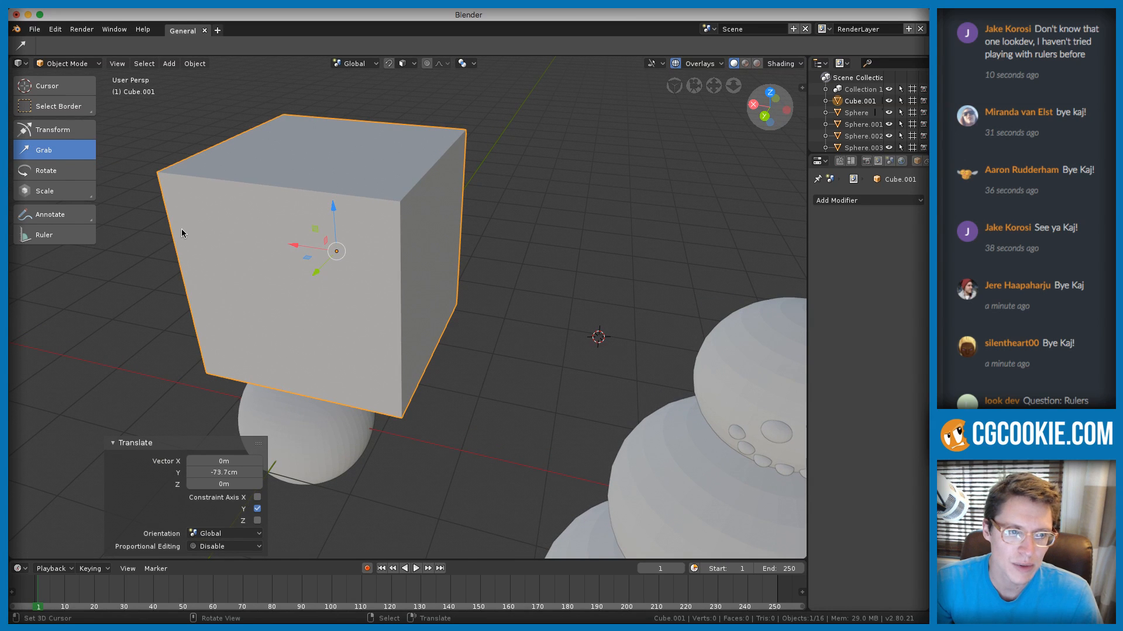
Draw a second ruler about 3.3 m long in the empty space between the cube and the snowman
left_click(64, 234)
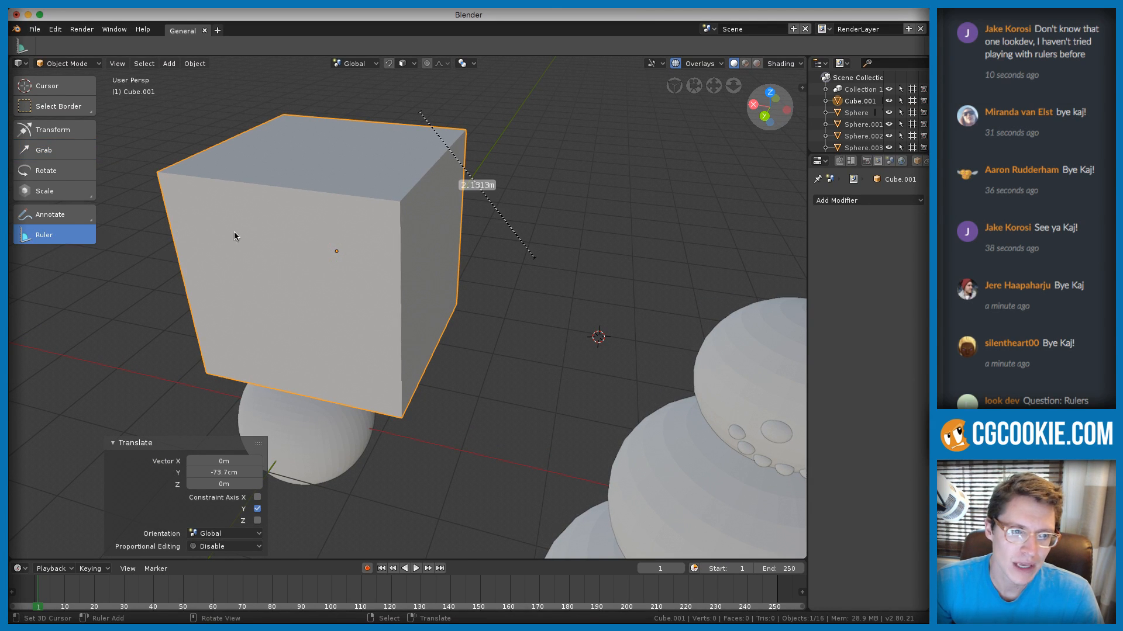
middle_click_drag(480, 252, 394, 315, "shift")
middle_click_drag(418, 220, 407, 247)
left_click_drag(483, 135, 591, 299)
middle_click_drag(607, 243, 457, 242)
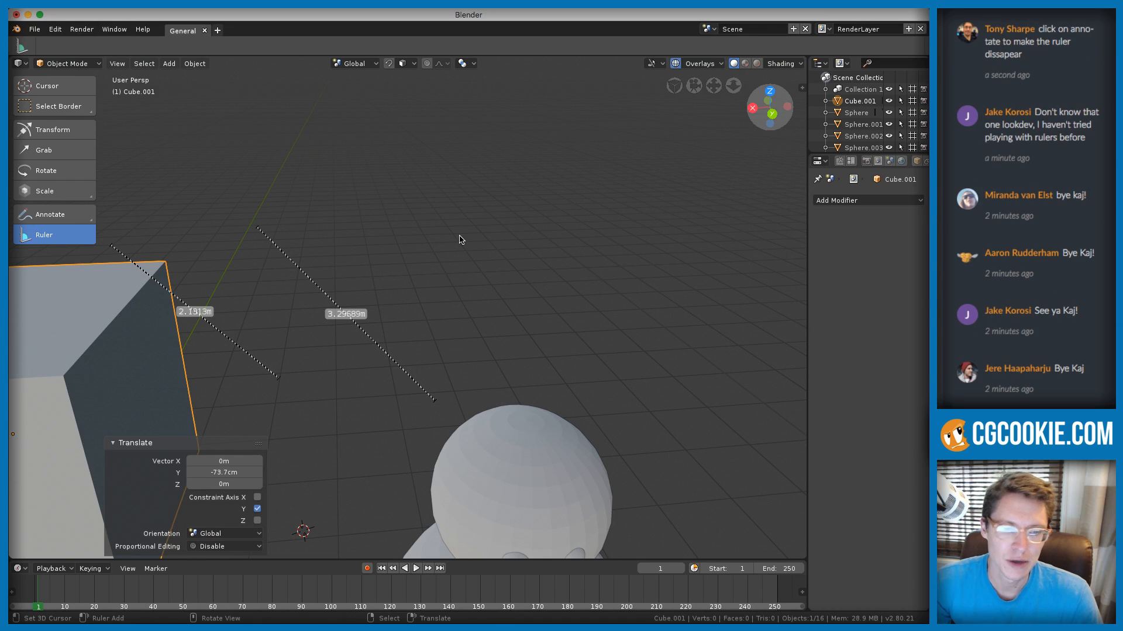
middle_click_drag(453, 235, 404, 200)
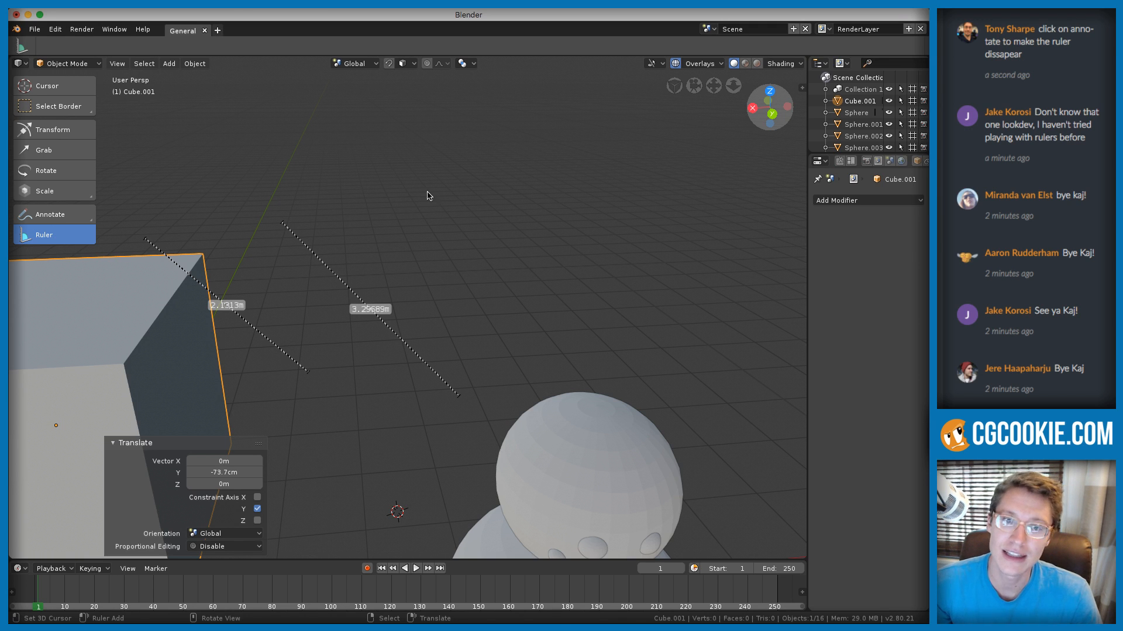
middle_click_drag(427, 191, 395, 222)
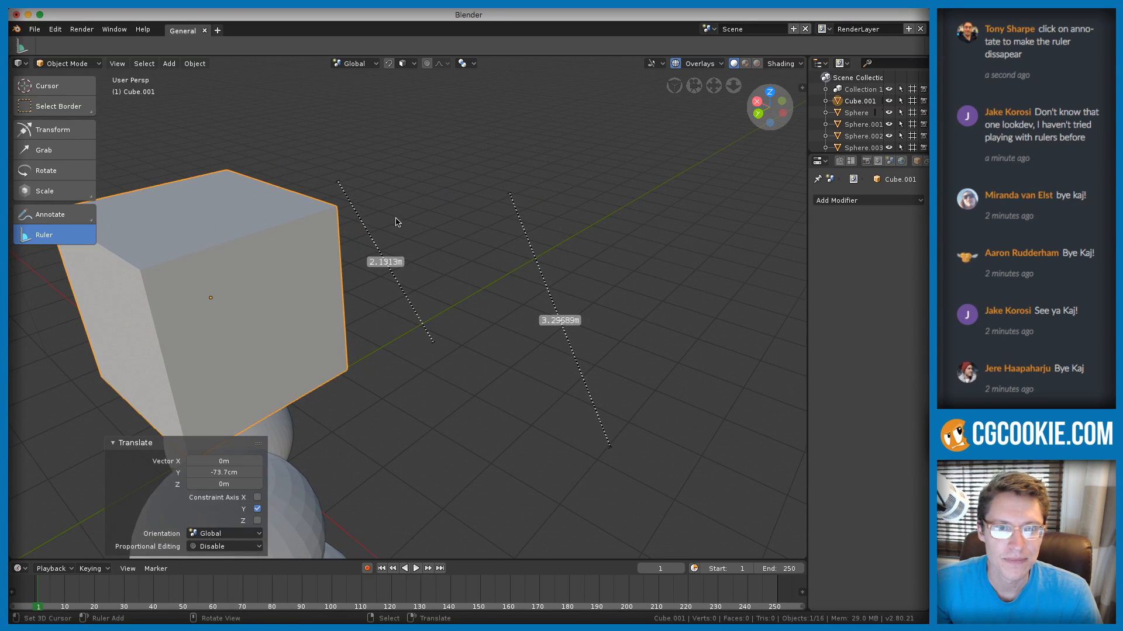
Draw a third ruler about 3.84 m long between the two existing rulers, and toggle to the Cursor tool and back to Ruler
middle_click_drag(469, 208, 353, 154, "shift")
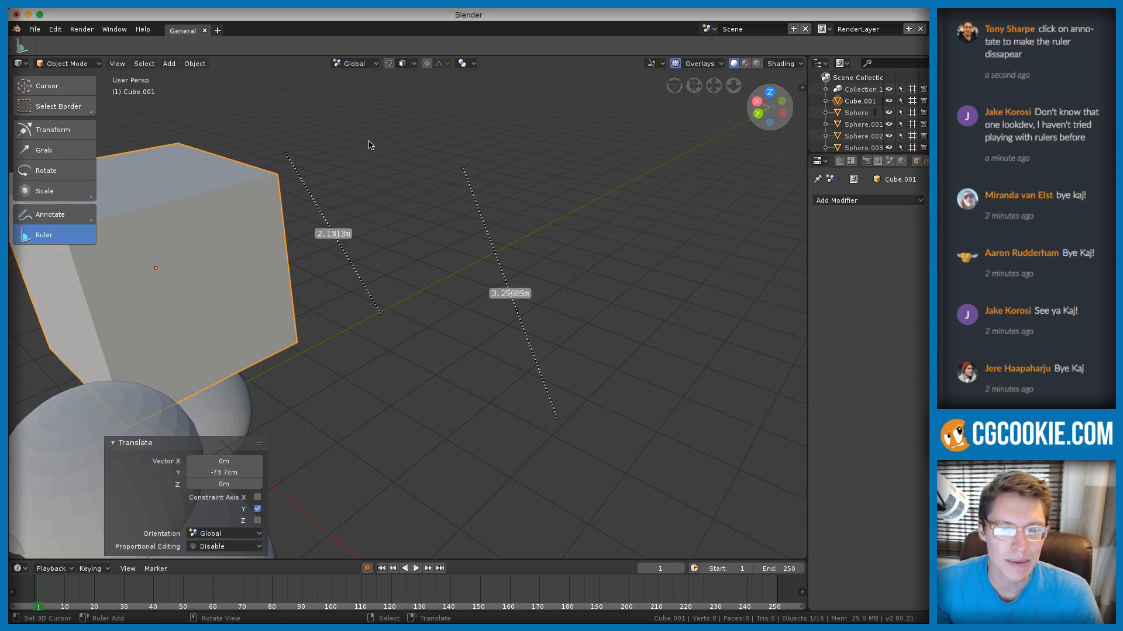
left_click_drag(367, 142, 477, 393)
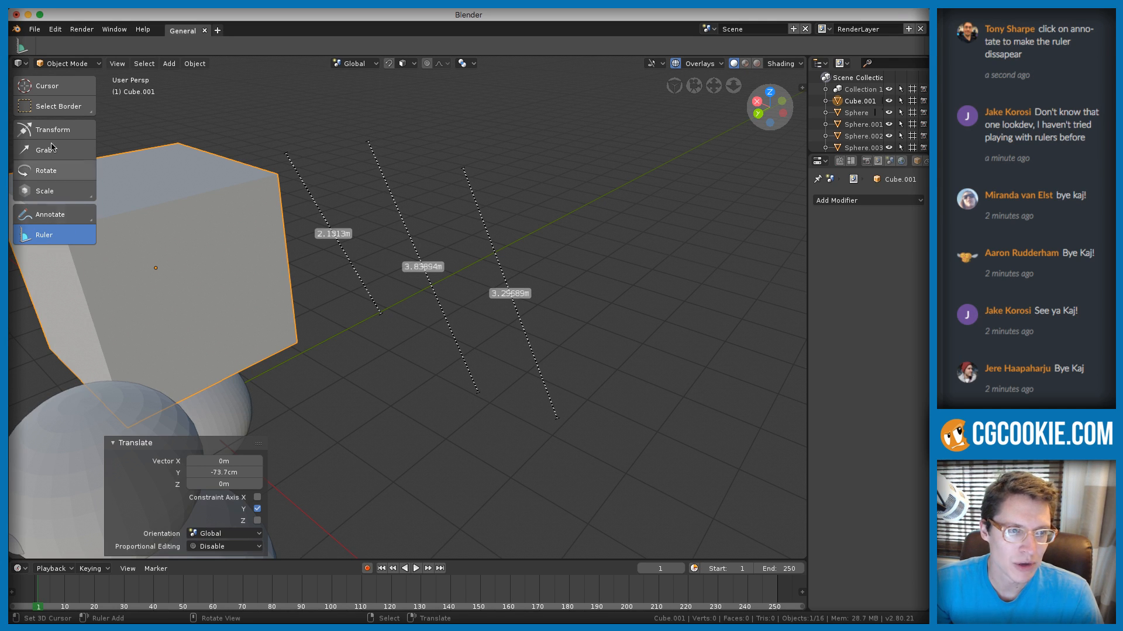
left_click(51, 85)
middle_click_drag(385, 245, 406, 296)
left_click(61, 232)
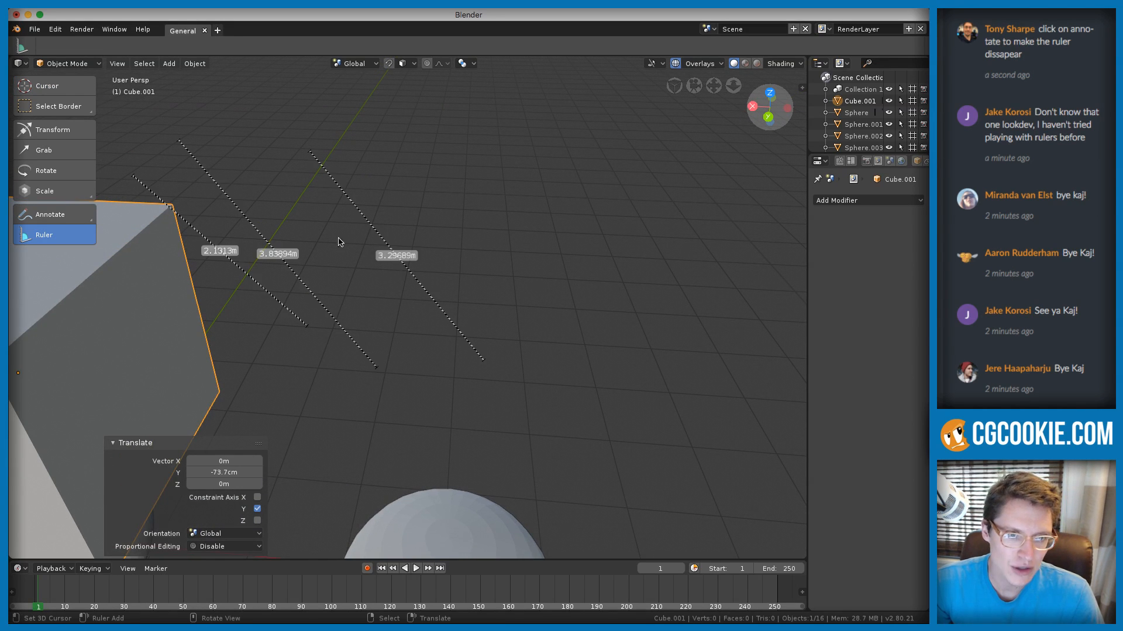
Delete all three rulers beside the cube one at a time
middle_click_drag(339, 243, 419, 296)
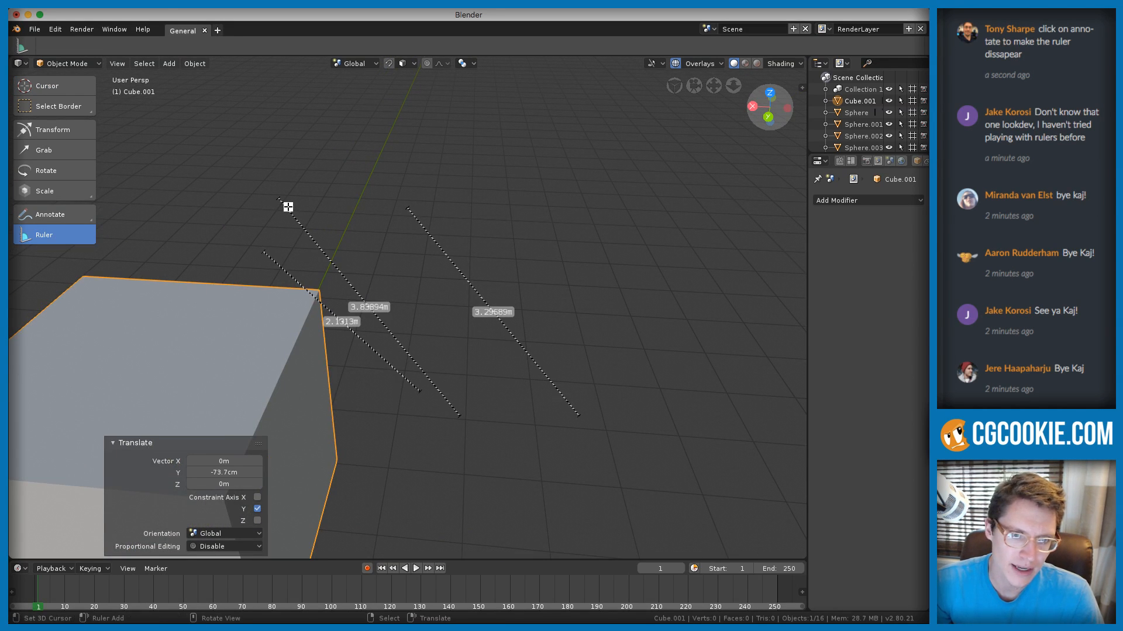
key("Delete")
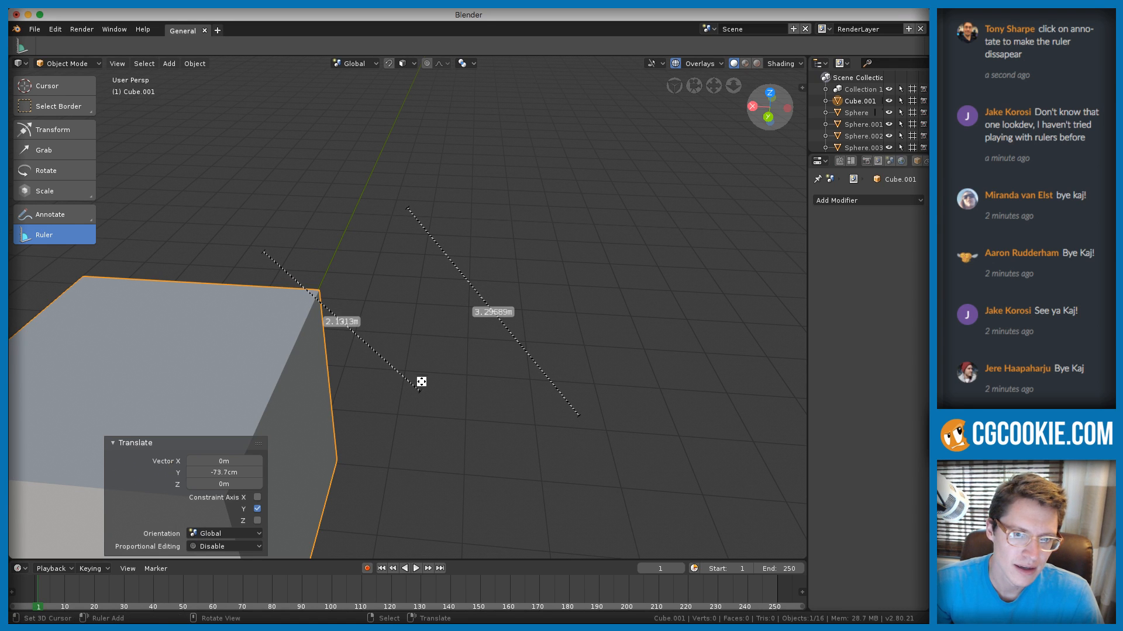
key("Delete")
middle_click_drag(586, 350, 604, 469)
middle_click_drag(457, 238, 446, 198)
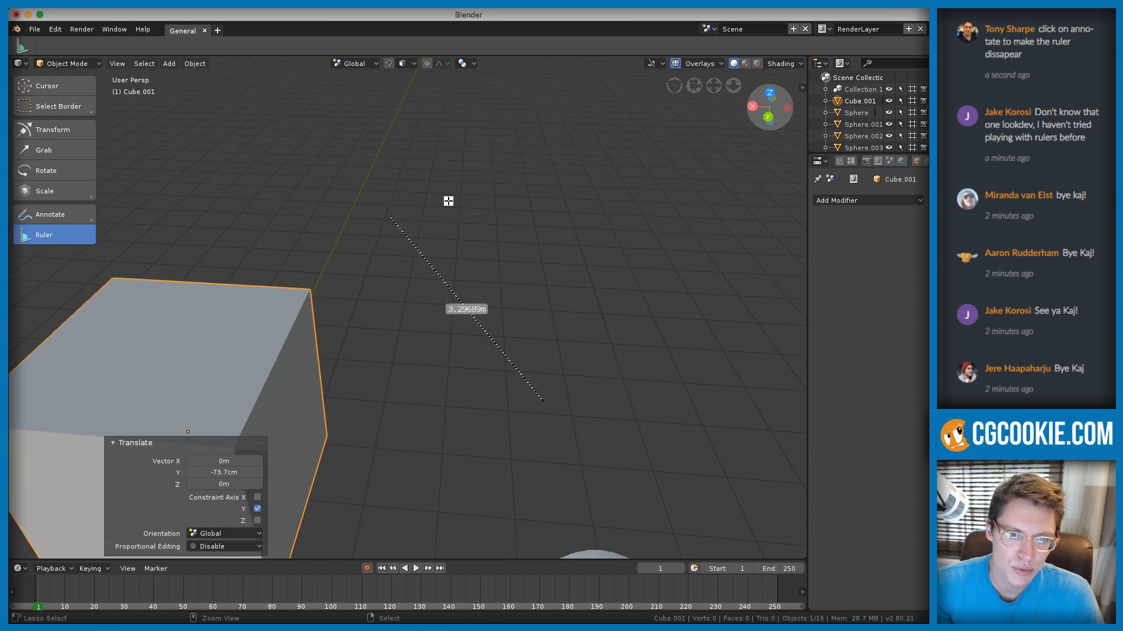
key("x")
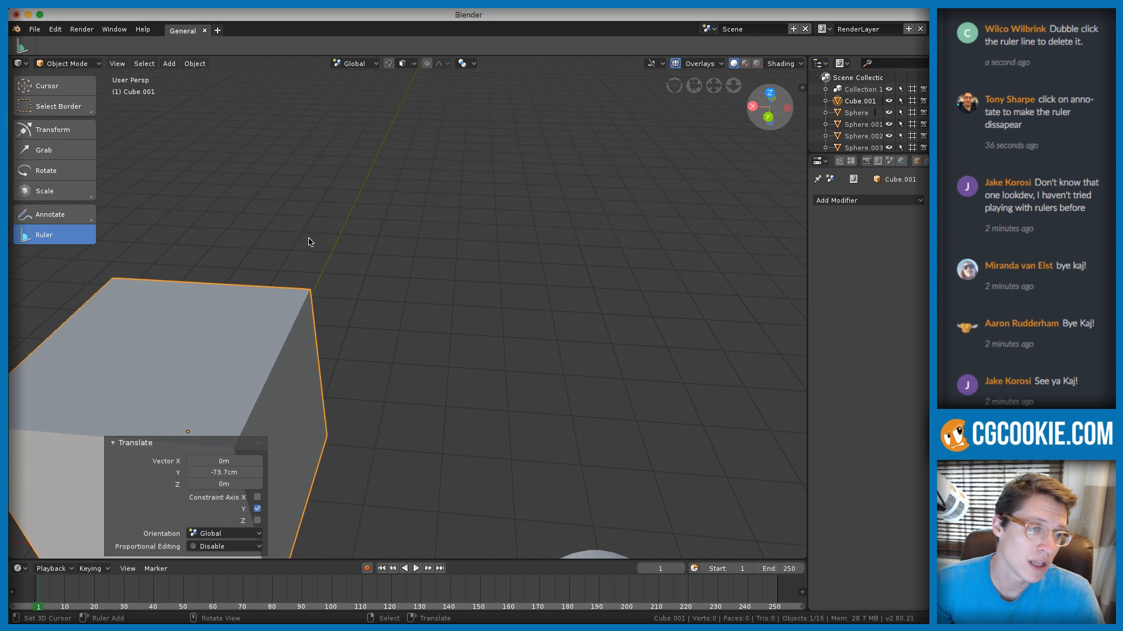
Draw a ruler about 3.78 m long beyond the cube, bend it to about 121°, and add a short ruler about 87 cm long
left_click_drag(347, 176, 592, 366)
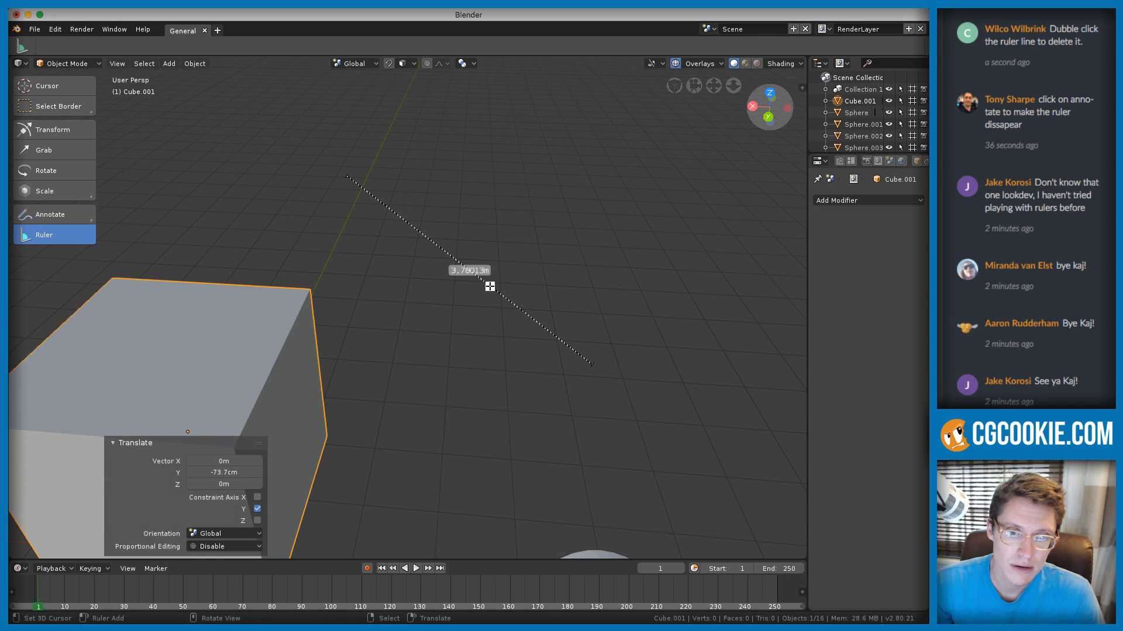
left_click_drag(490, 286, 422, 345)
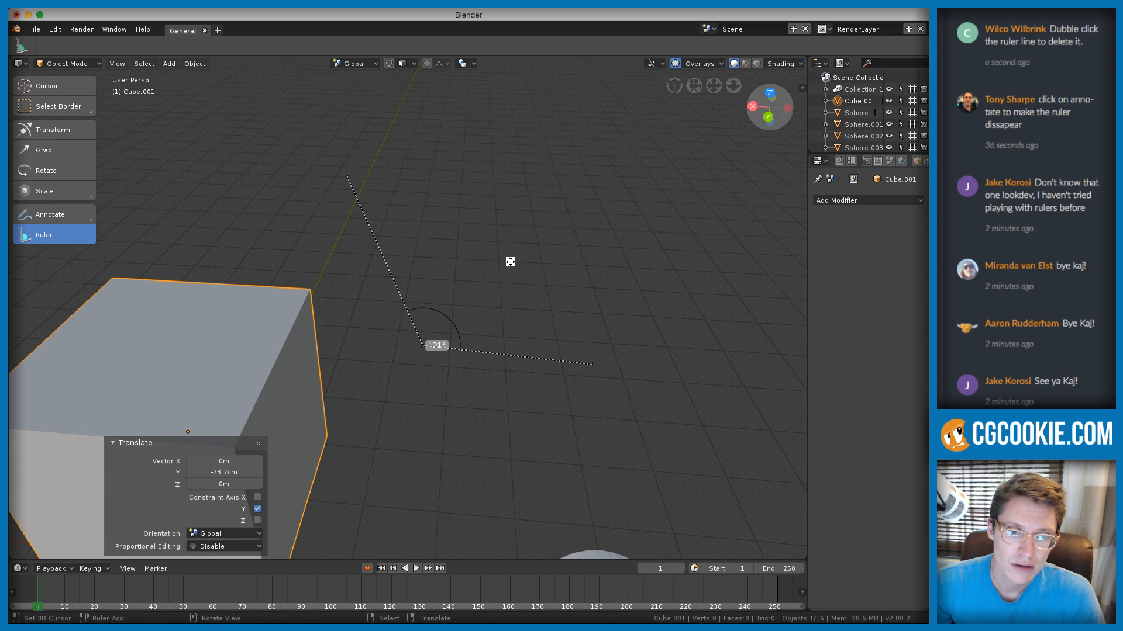
left_click_drag(364, 224, 299, 244)
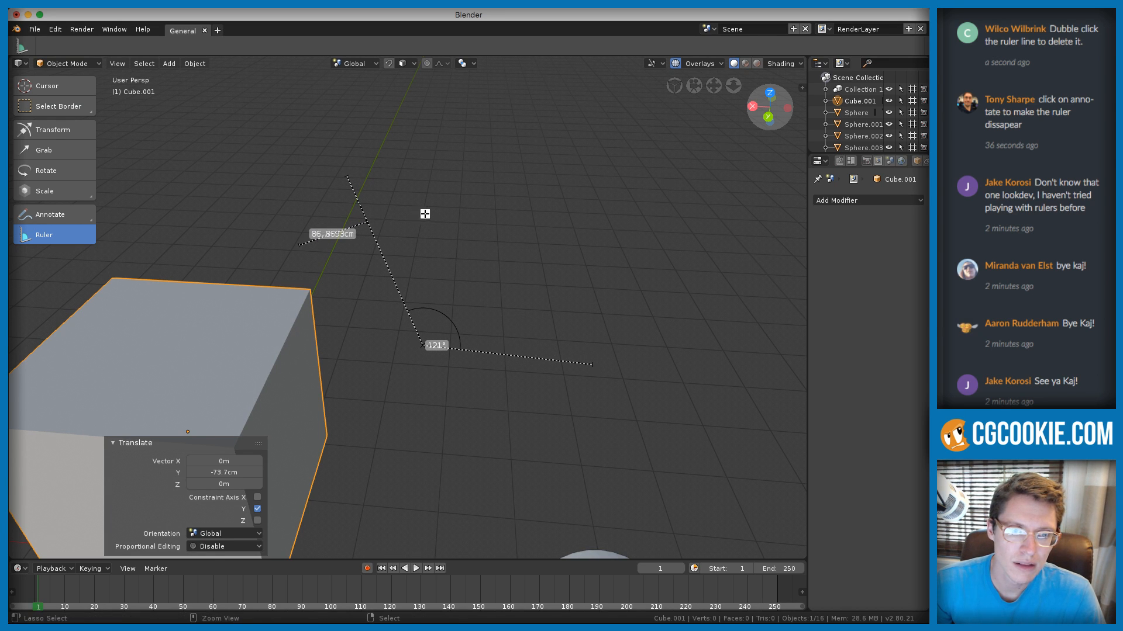
right_click(388, 230, "shift")
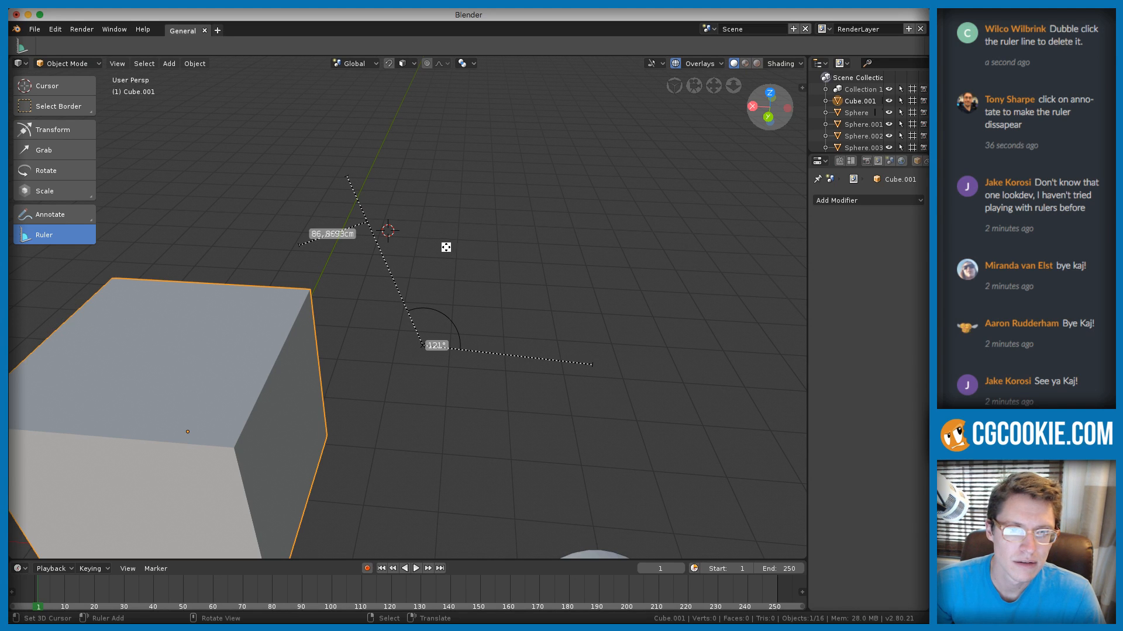
Delete the short ruler, and remove the long ruler by deleting its angle point and an end point
double_click(301, 244)
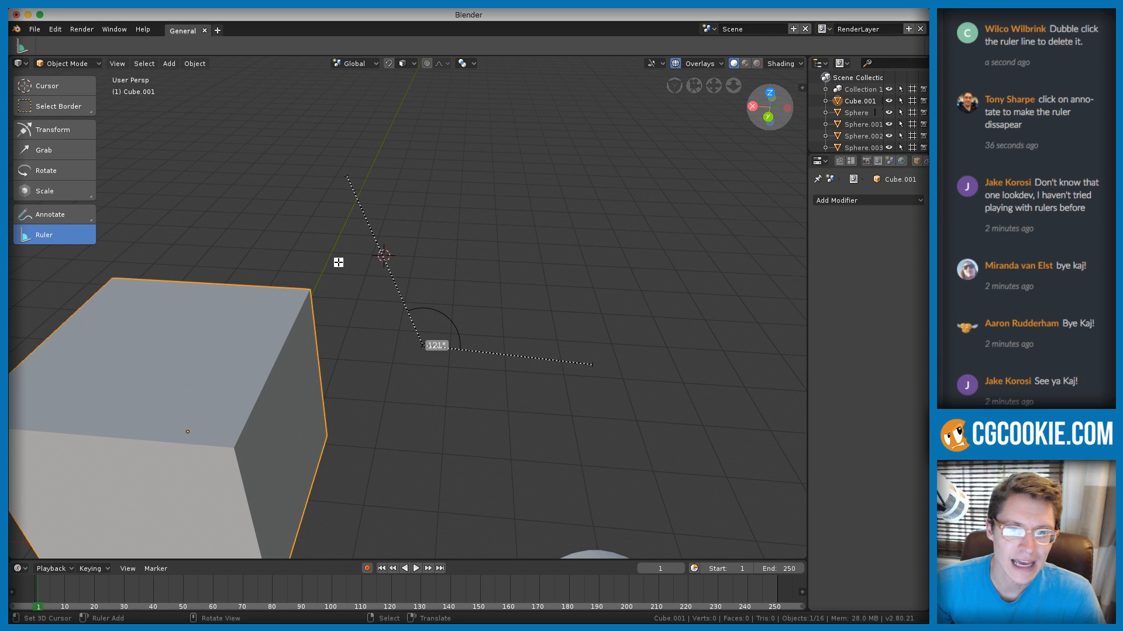
left_click(422, 345)
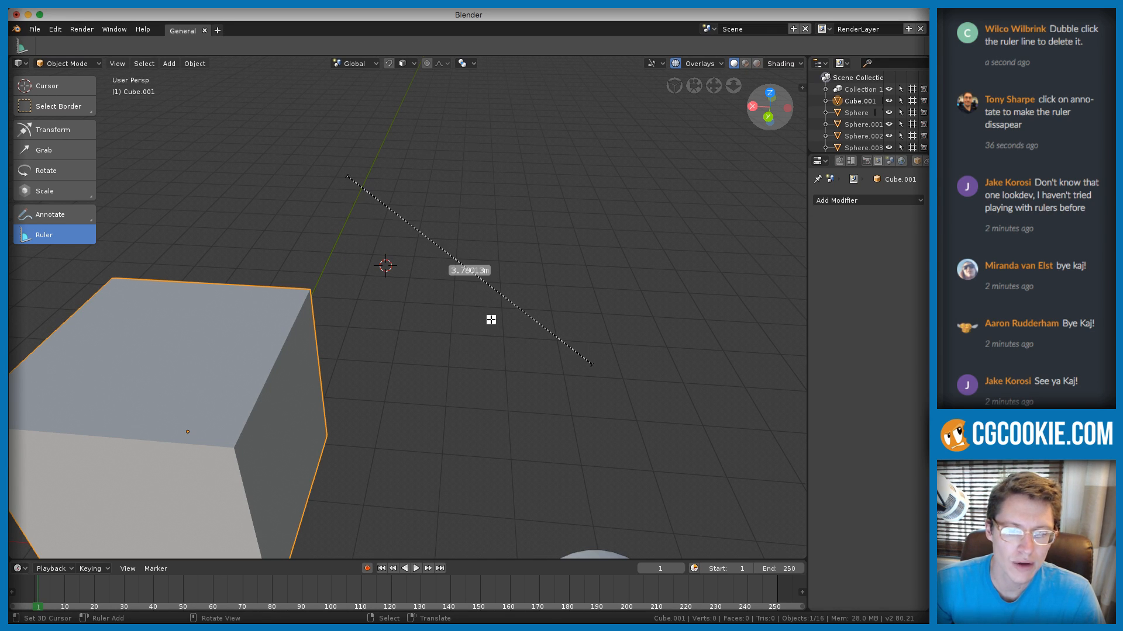
left_click(349, 174)
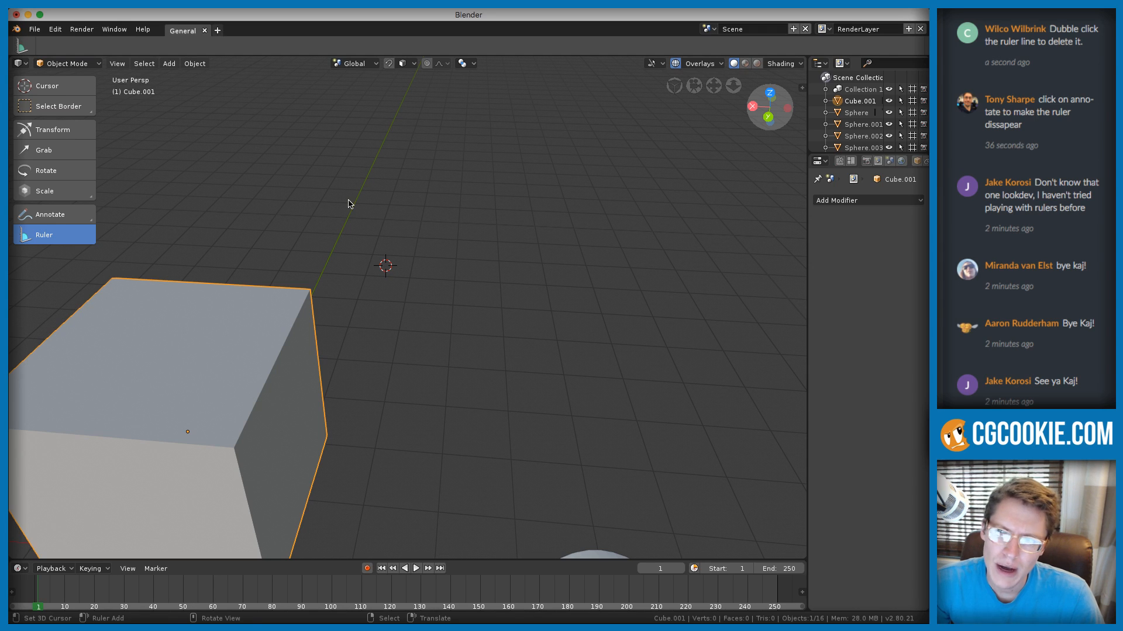
Draw a long diagonal ruler beside the cube, bend it into an angle of about 91°, and delete it
left_click_drag(350, 202, 629, 401)
mouse_move(464, 283)
left_mouse_down()
mouse_move(393, 431)
mouse_move(374, 426)
left_mouse_up()
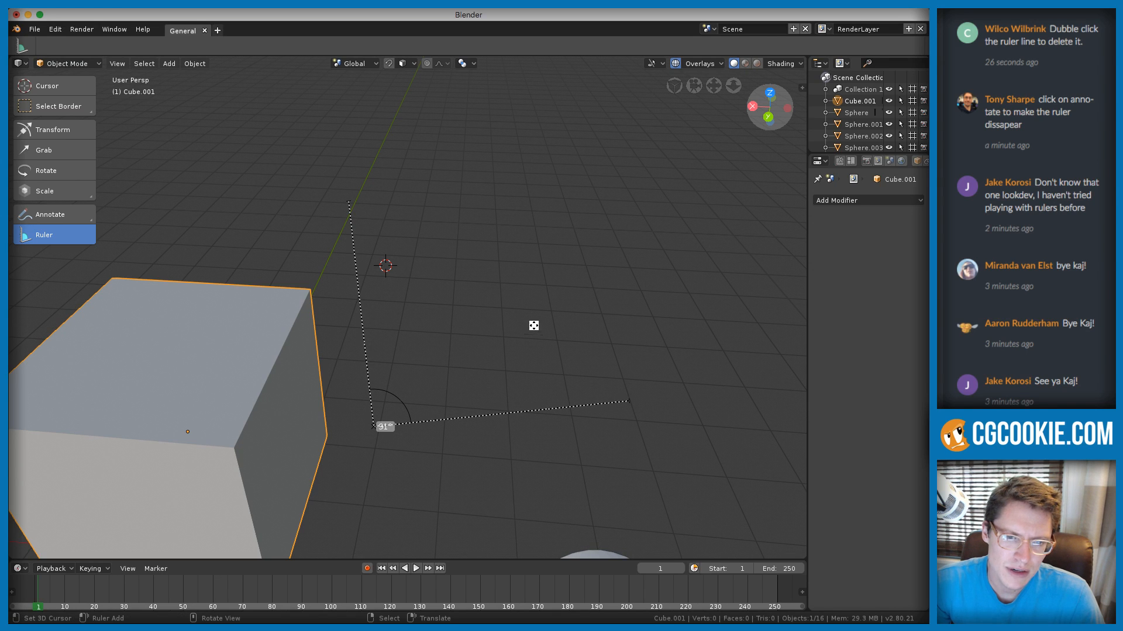
middle_click_drag(461, 346, 486, 389)
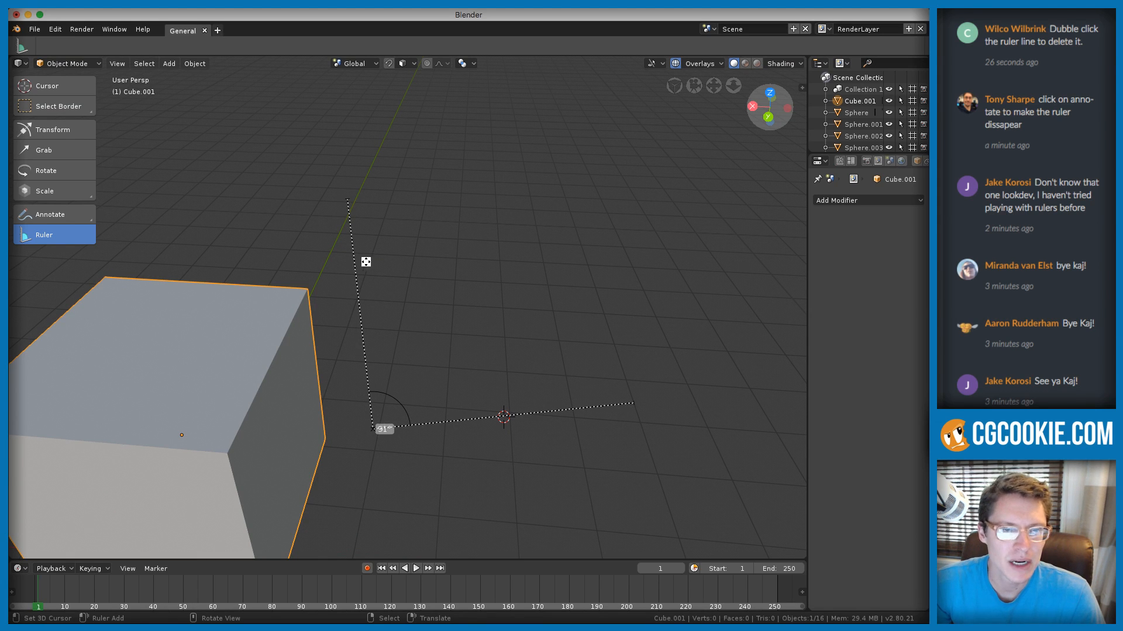
left_click(346, 200)
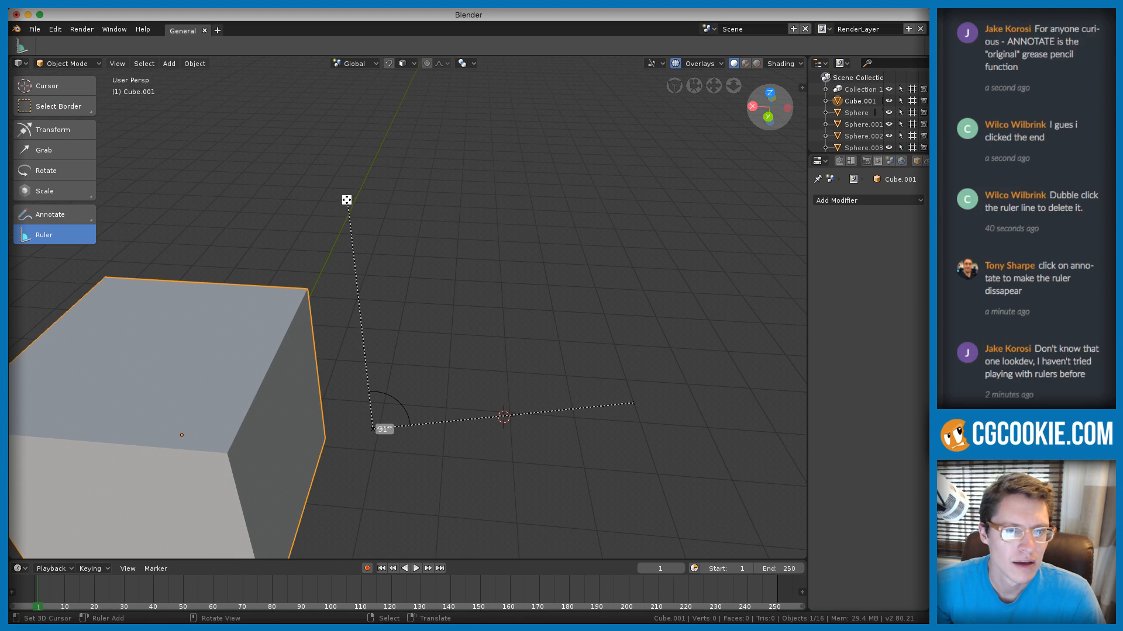
key("Delete")
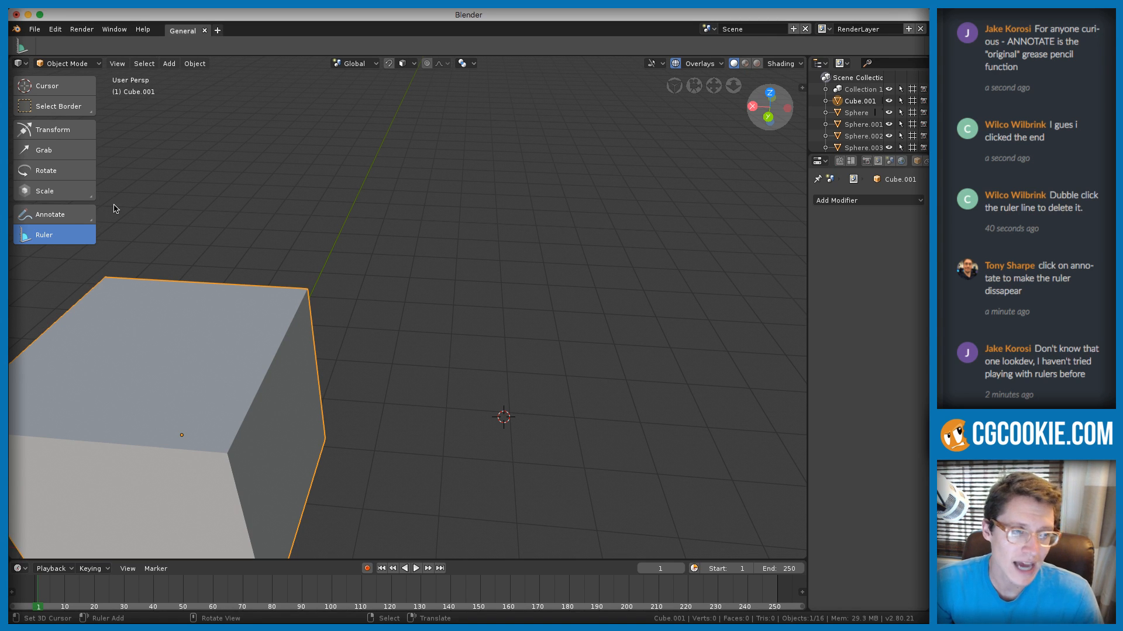
Handwrite "Hello" with the Annotate tool in the empty space behind the cube
left_click(65, 218)
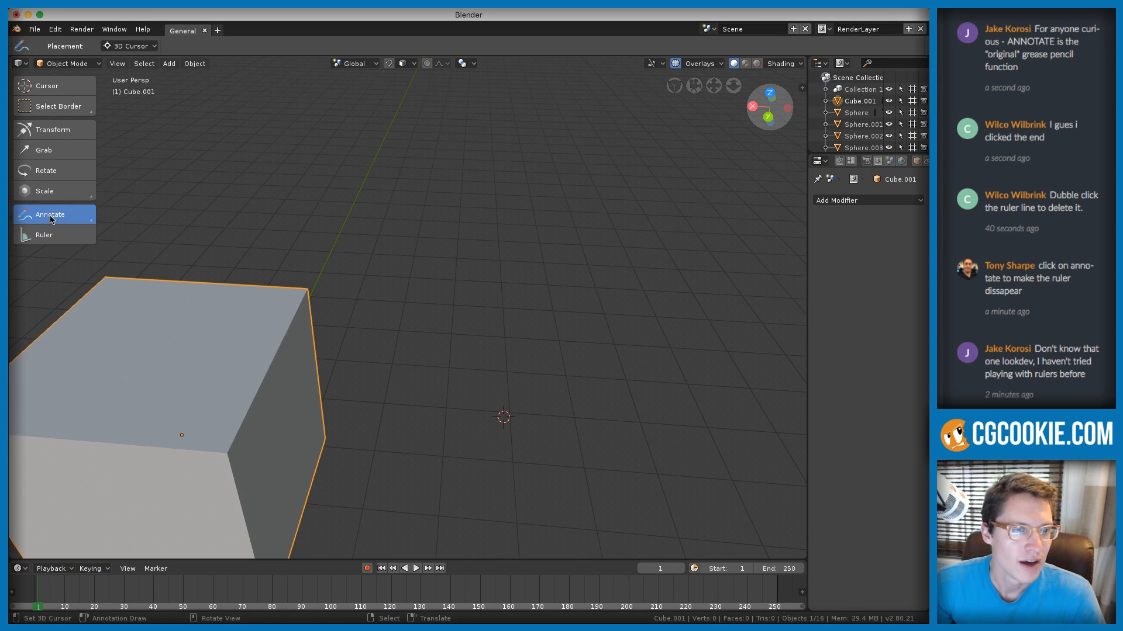
scroll(401, 325, "down", 4)
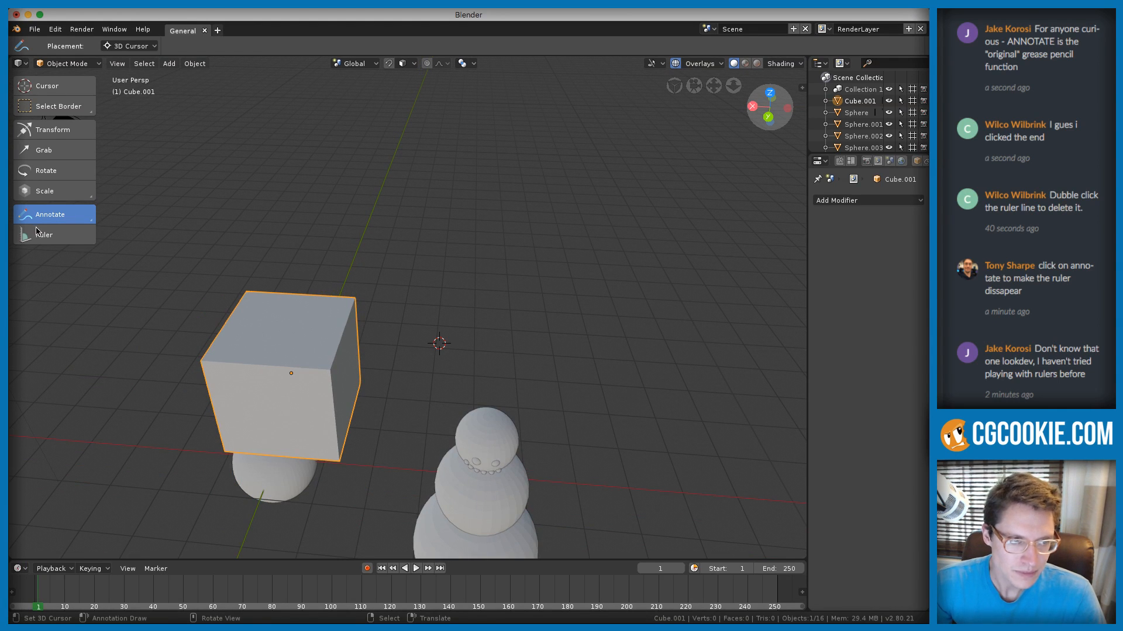
left_click_drag(218, 104, 216, 176)
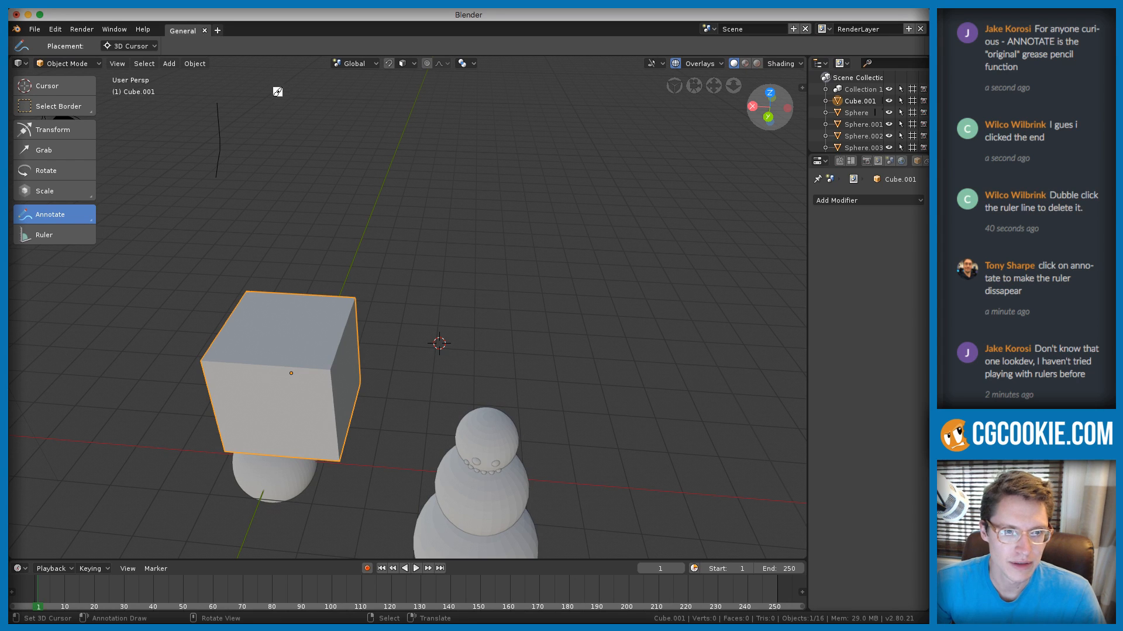
left_click_drag(274, 95, 267, 171)
mouse_move(219, 138)
left_mouse_down()
mouse_move(272, 134)
mouse_move(316, 157)
left_mouse_up()
mouse_move(341, 105)
left_mouse_down()
mouse_move(331, 166)
mouse_move(352, 162)
left_mouse_up()
mouse_move(392, 130)
left_mouse_down()
mouse_move(392, 148)
mouse_move(403, 130)
left_mouse_up()
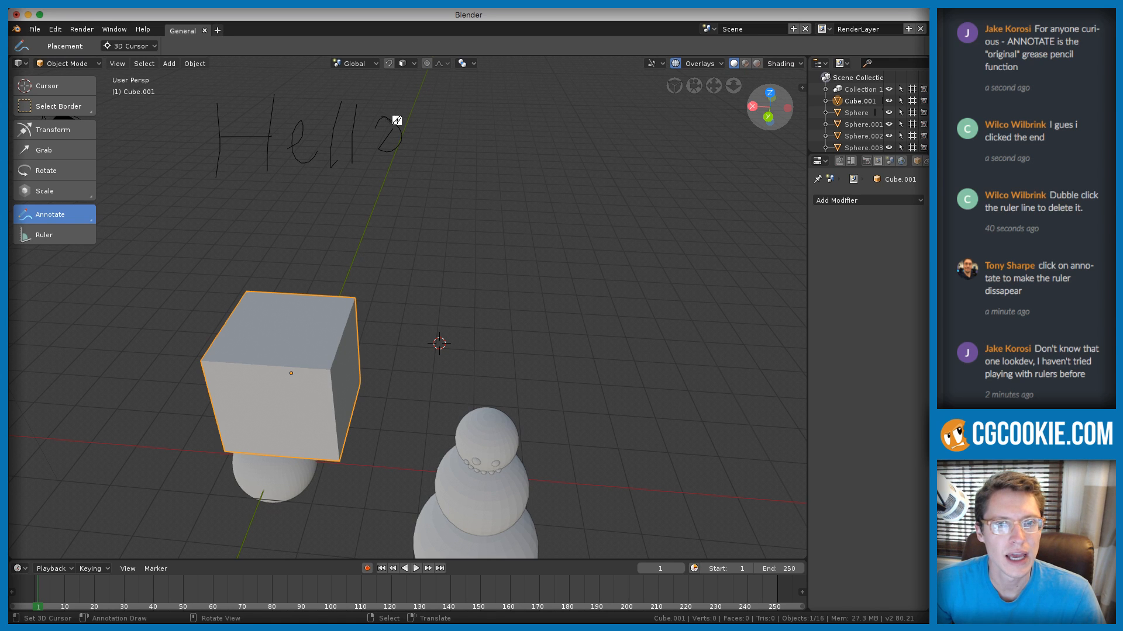
left_click_drag(394, 118, 422, 139)
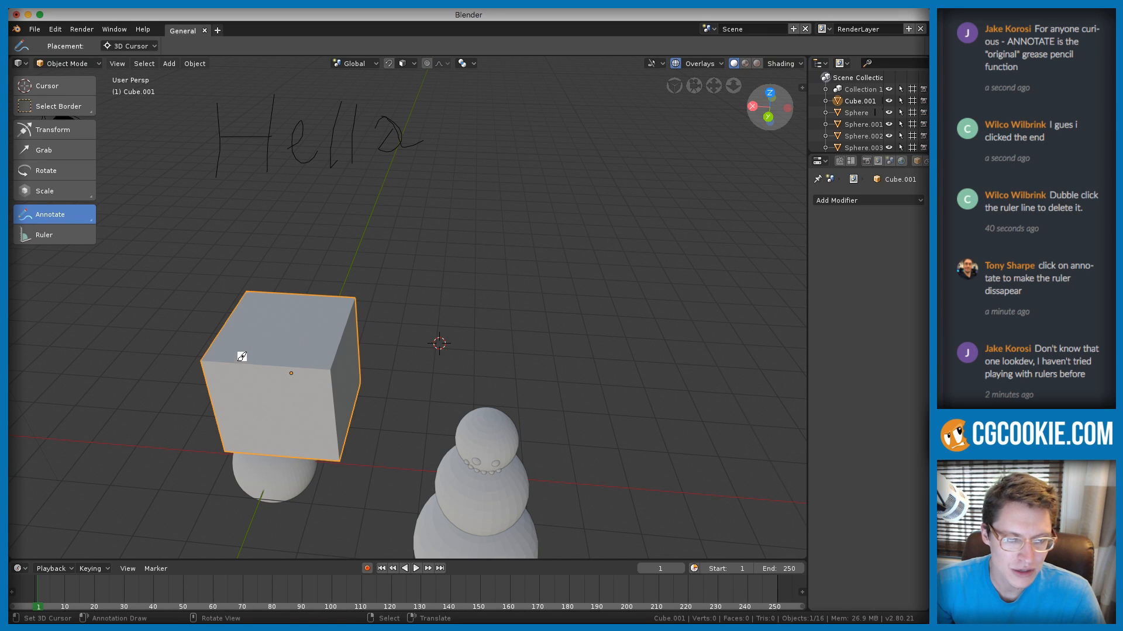
Annotate the snowman with an arrow pointing at its head and the handwritten label "head"
mouse_move(475, 433)
middle_mouse_down()
mouse_move(293, 306)
mouse_move(343, 419)
mouse_move(416, 383)
mouse_move(347, 338)
mouse_move(382, 356)
middle_mouse_up()
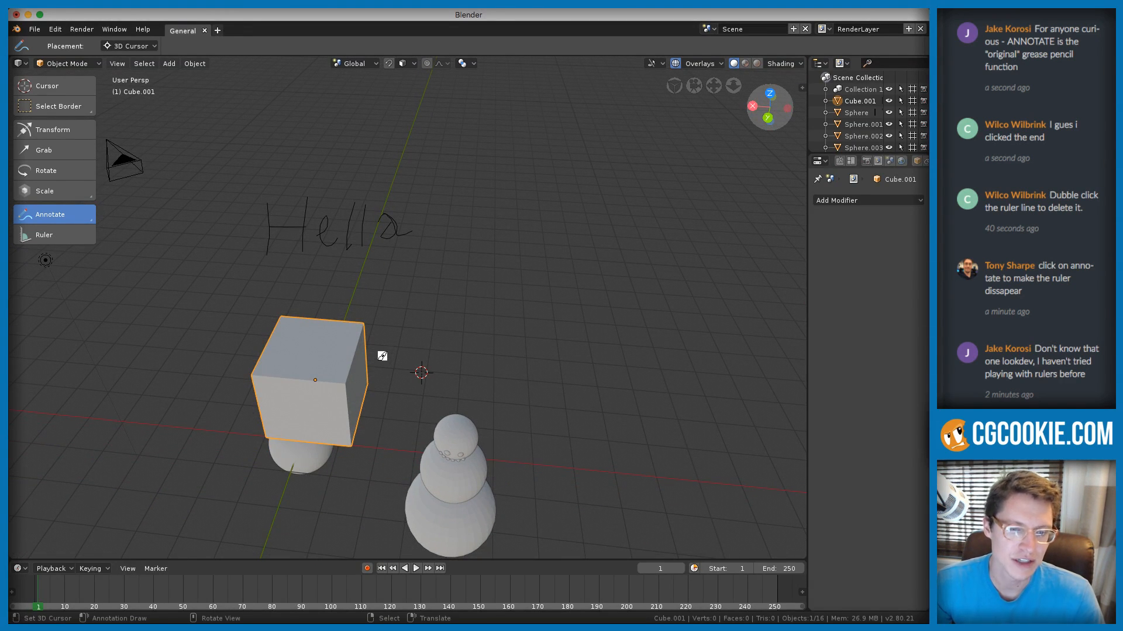
mouse_move(498, 403)
left_mouse_down()
mouse_move(504, 430)
mouse_move(656, 330)
left_mouse_up()
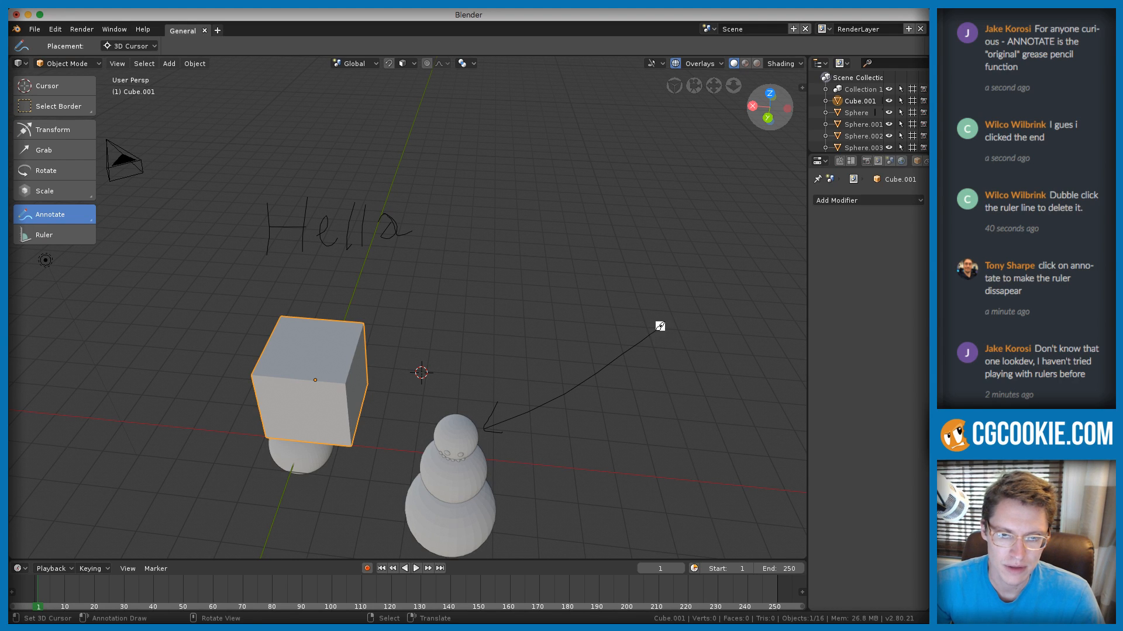
mouse_move(529, 309)
left_mouse_down()
mouse_move(556, 336)
mouse_move(583, 310)
mouse_move(609, 313)
mouse_move(629, 298)
mouse_move(612, 253)
mouse_move(615, 317)
left_mouse_up()
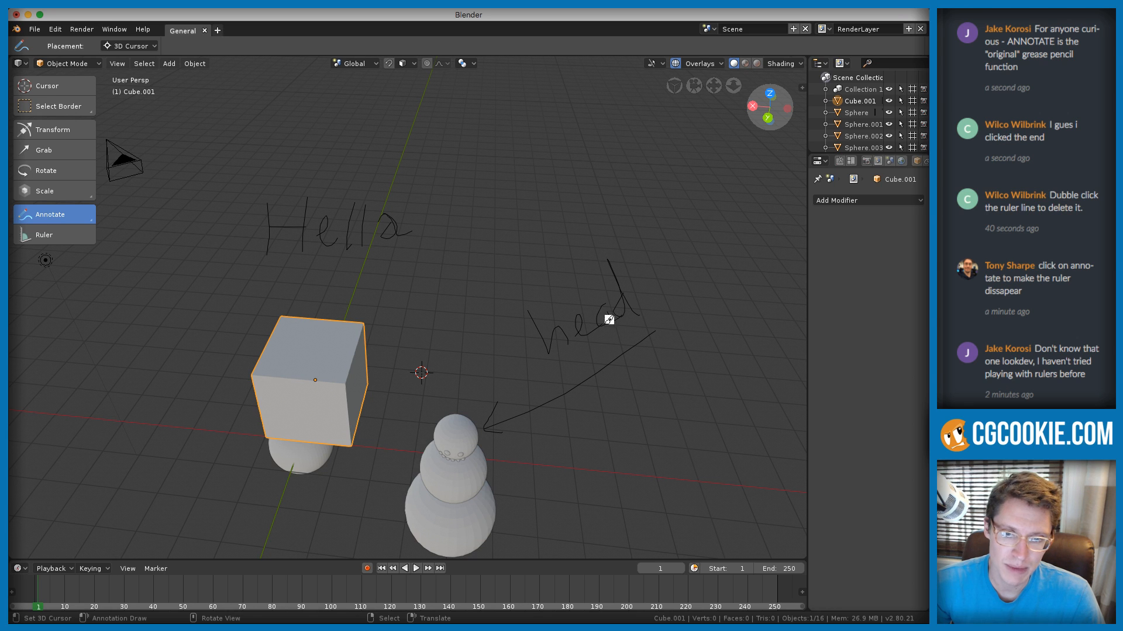
mouse_move(553, 443)
middle_mouse_down()
mouse_move(451, 351)
mouse_move(458, 380)
middle_mouse_up()
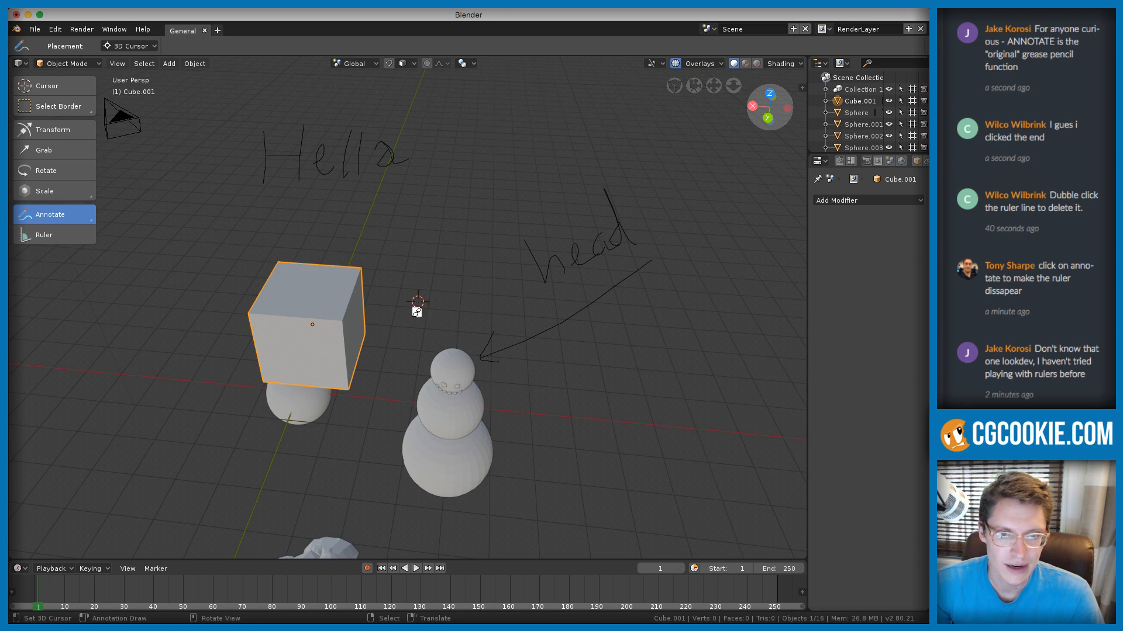
Erase the handwritten "Hello" with the annotation Eraser at a 25 px radius
left_click(92, 221)
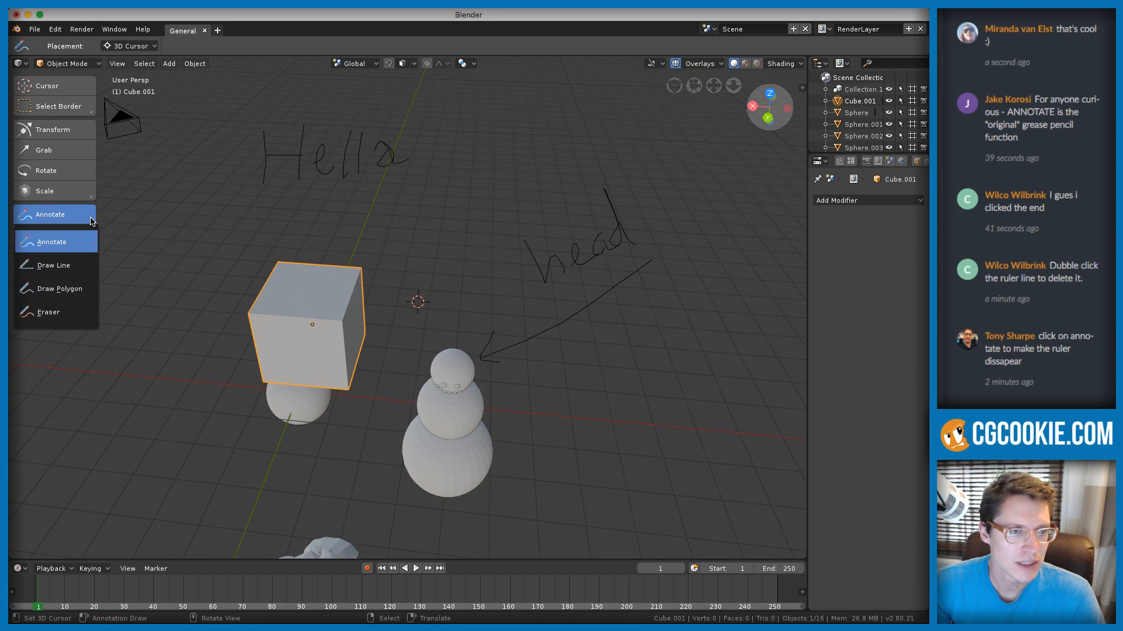
left_click(86, 218)
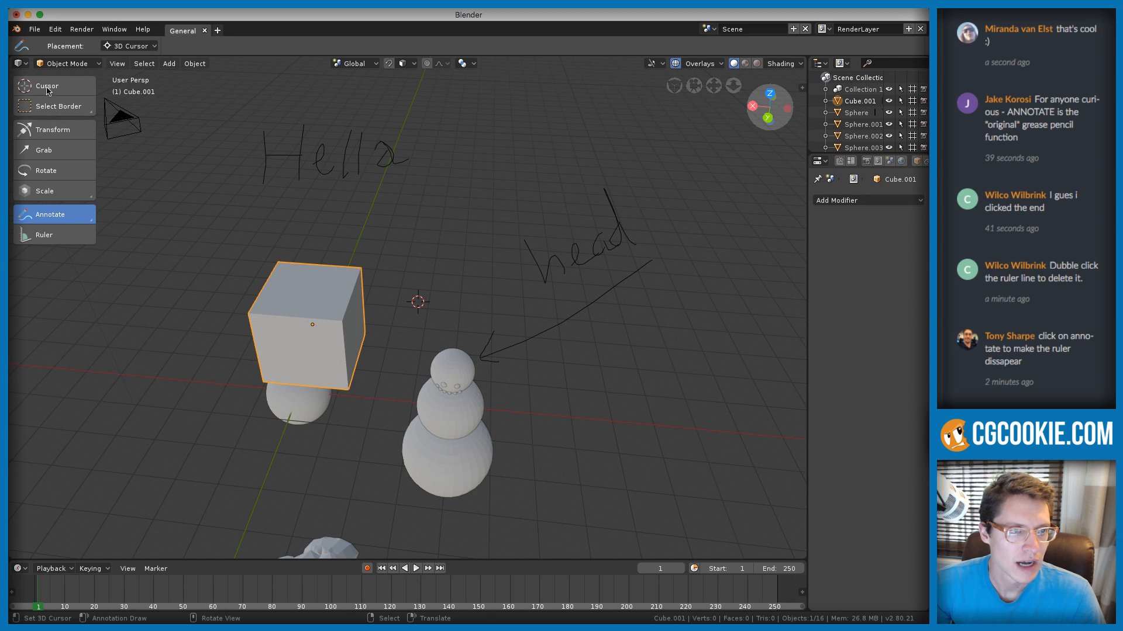
left_click(49, 91)
left_click(83, 219)
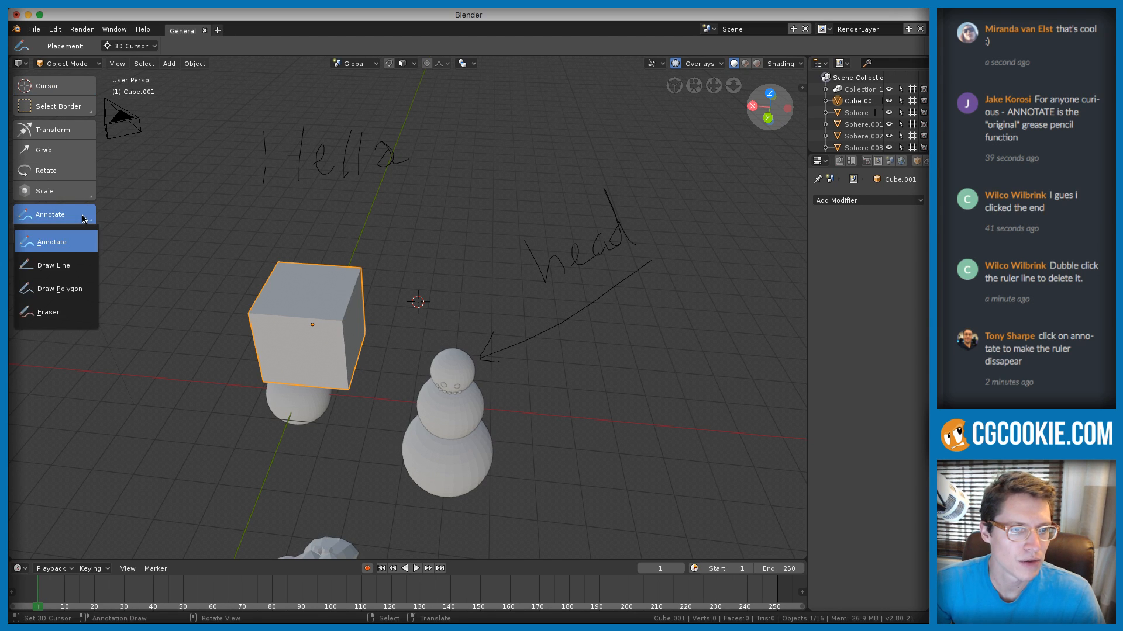
left_click(57, 312)
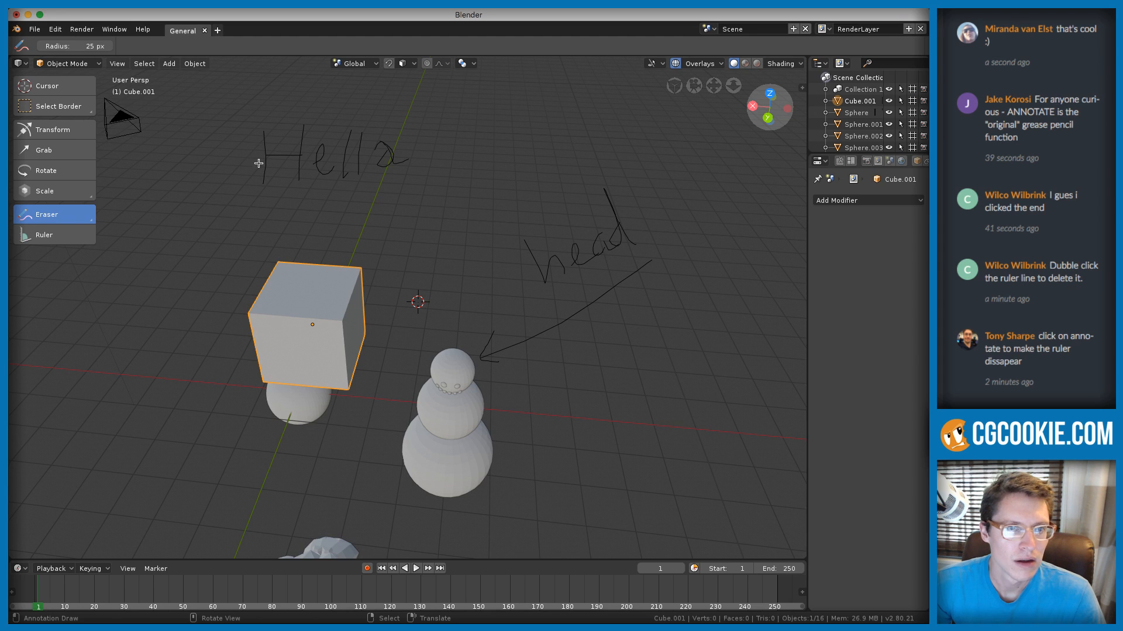
mouse_move(255, 179)
left_mouse_down()
mouse_move(311, 155)
mouse_move(301, 183)
mouse_move(257, 138)
left_mouse_up()
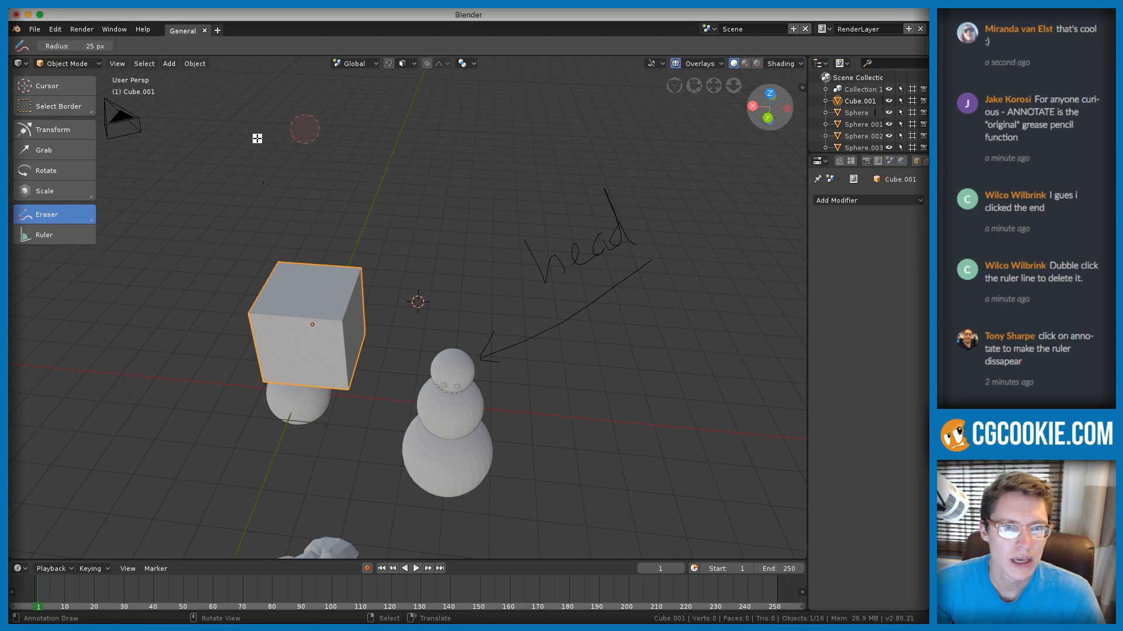
Erase the "head" label and its arrow, and undo the erasing of both annotations
left_click(83, 221)
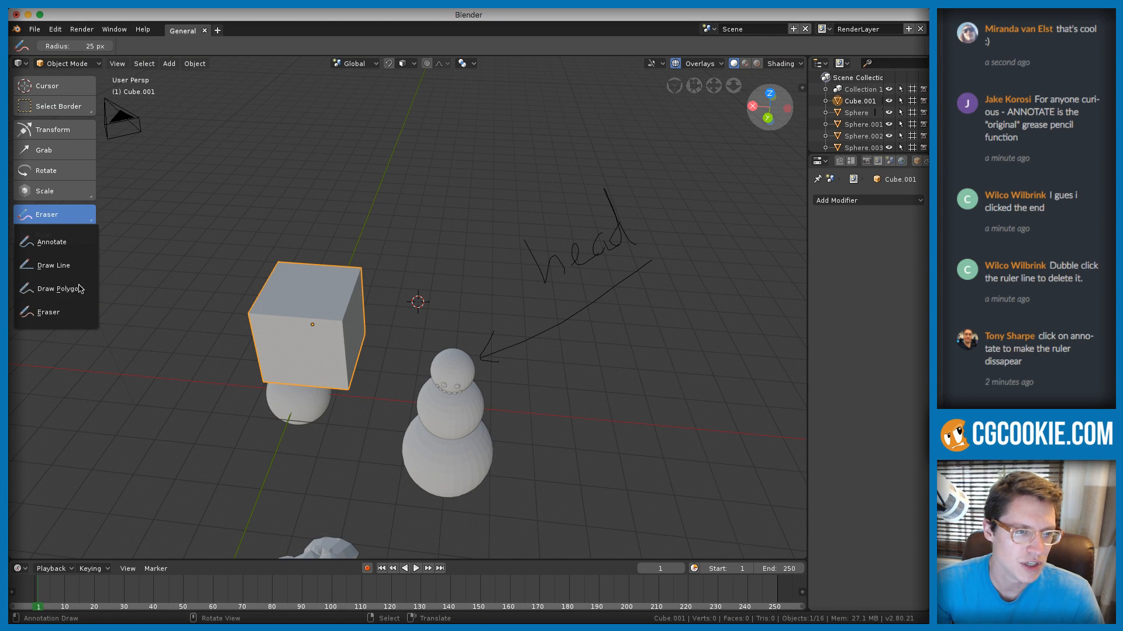
left_click(75, 313)
mouse_move(614, 213)
left_mouse_down()
mouse_move(572, 237)
mouse_move(588, 248)
mouse_move(599, 176)
mouse_move(626, 261)
mouse_move(516, 304)
left_mouse_up()
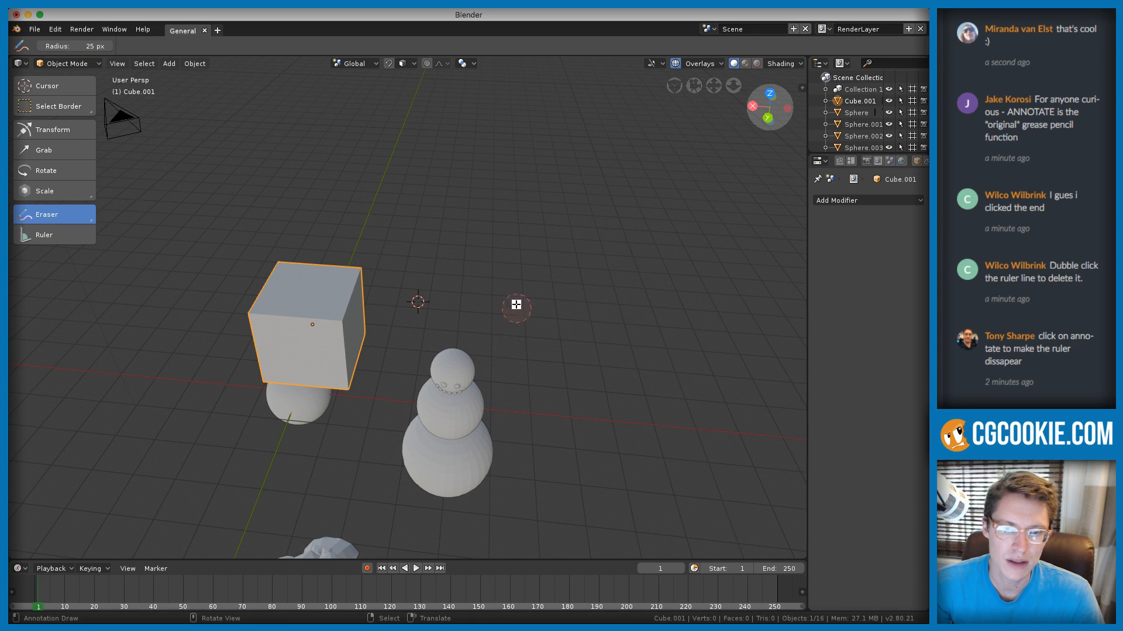
key("ctrl+z")
key("ctrl+z")
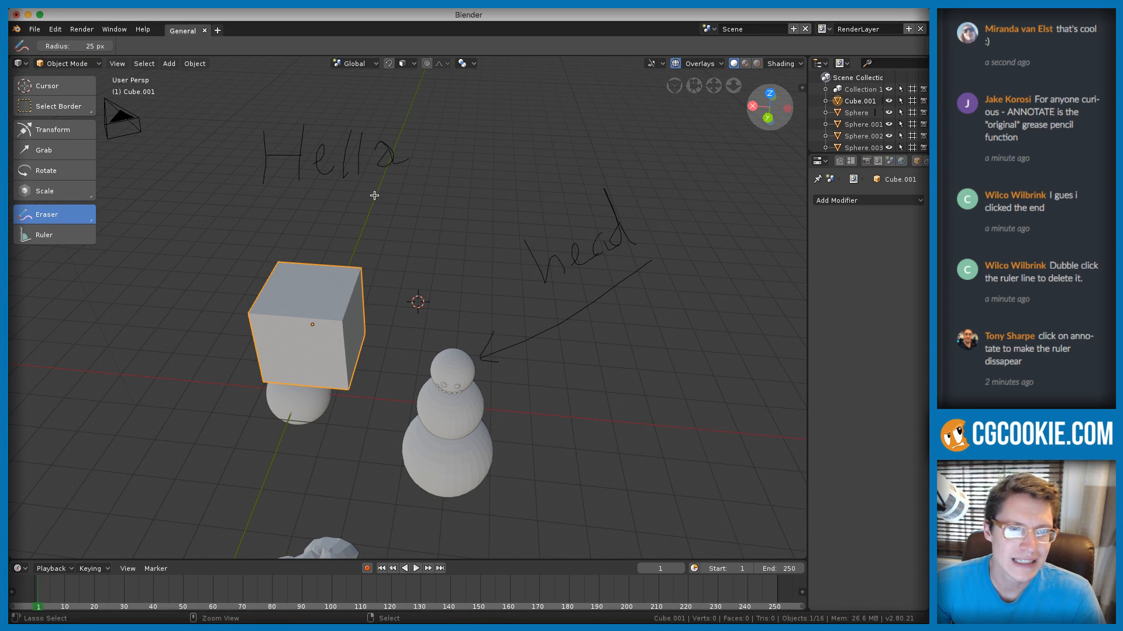
Toggle the Annotations overlay off and back on several times in the 3D viewport
left_click(700, 63)
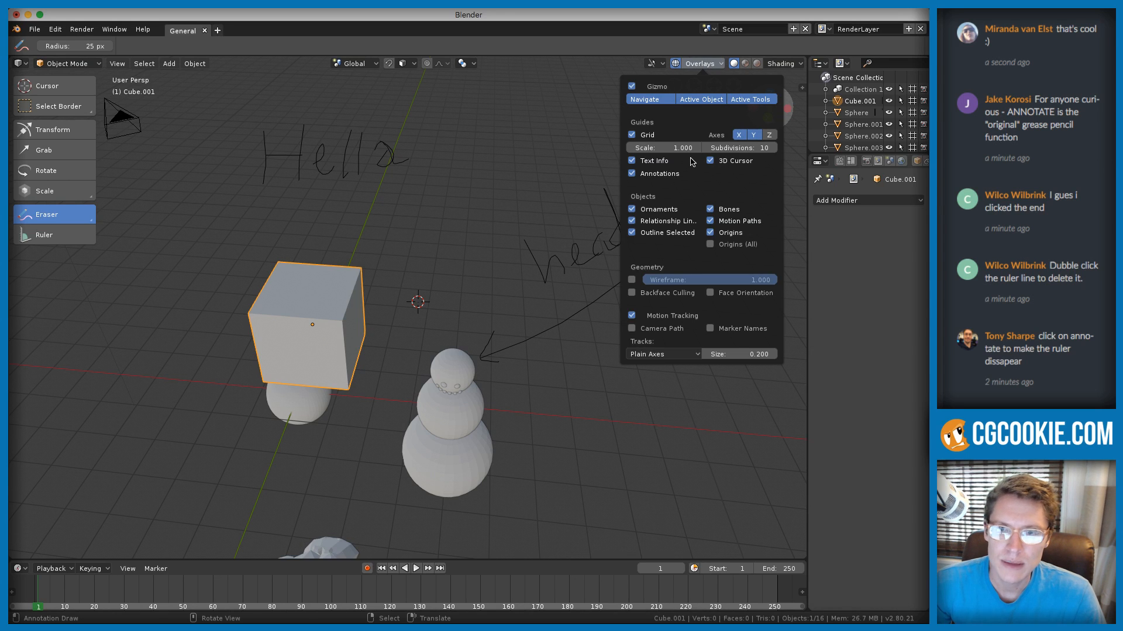
left_click(632, 174)
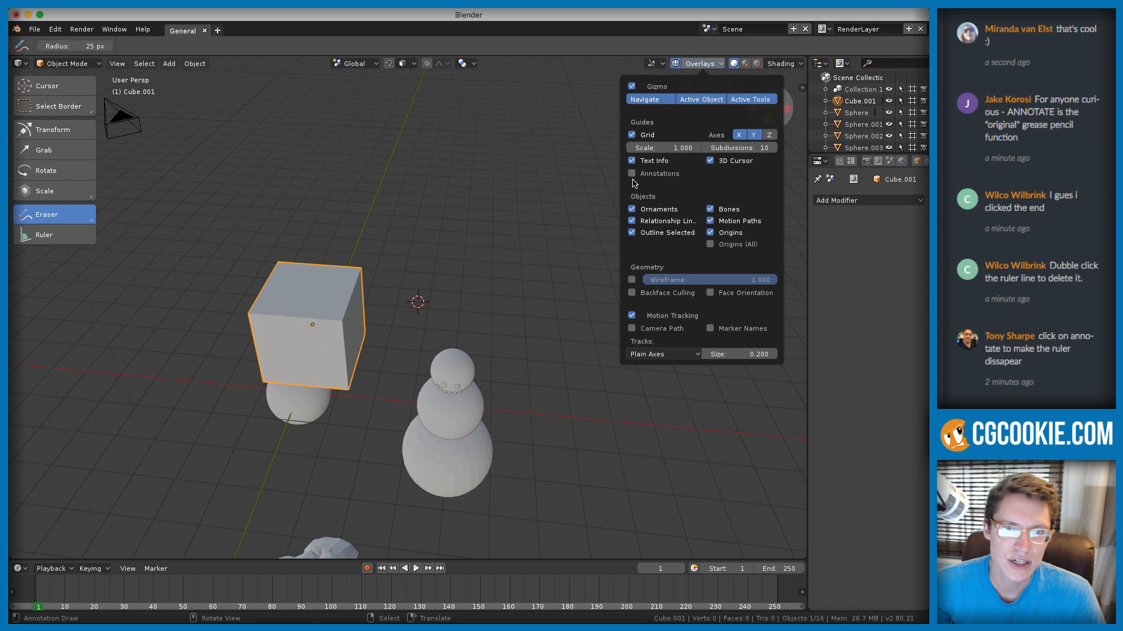
left_click(632, 173)
left_click(632, 174)
left_click(631, 174)
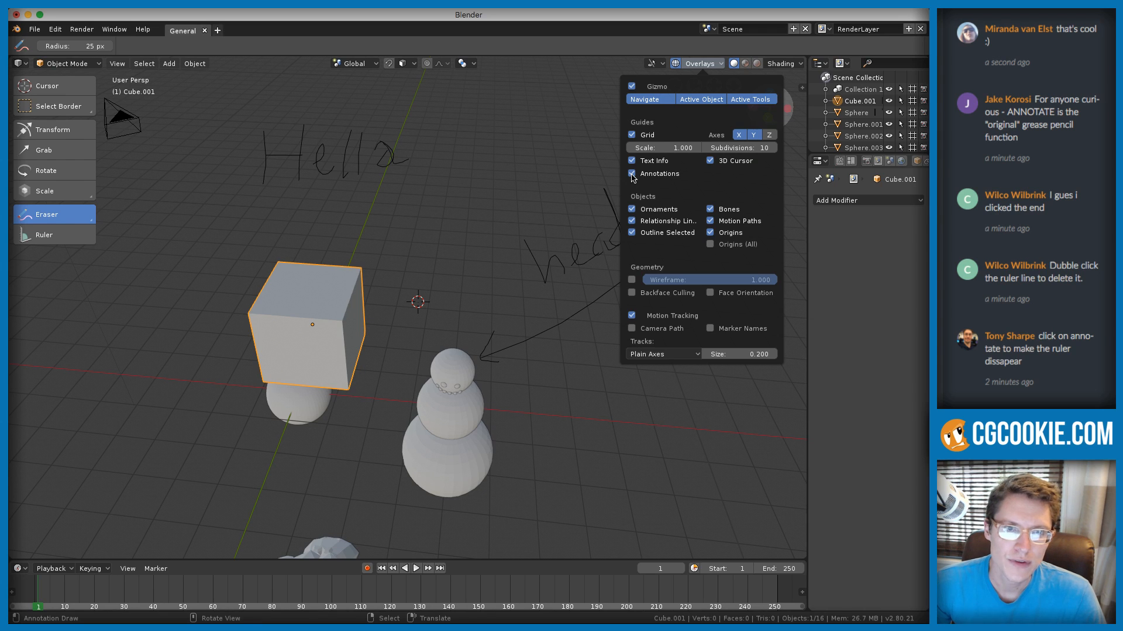
left_click(632, 174)
left_click(632, 175)
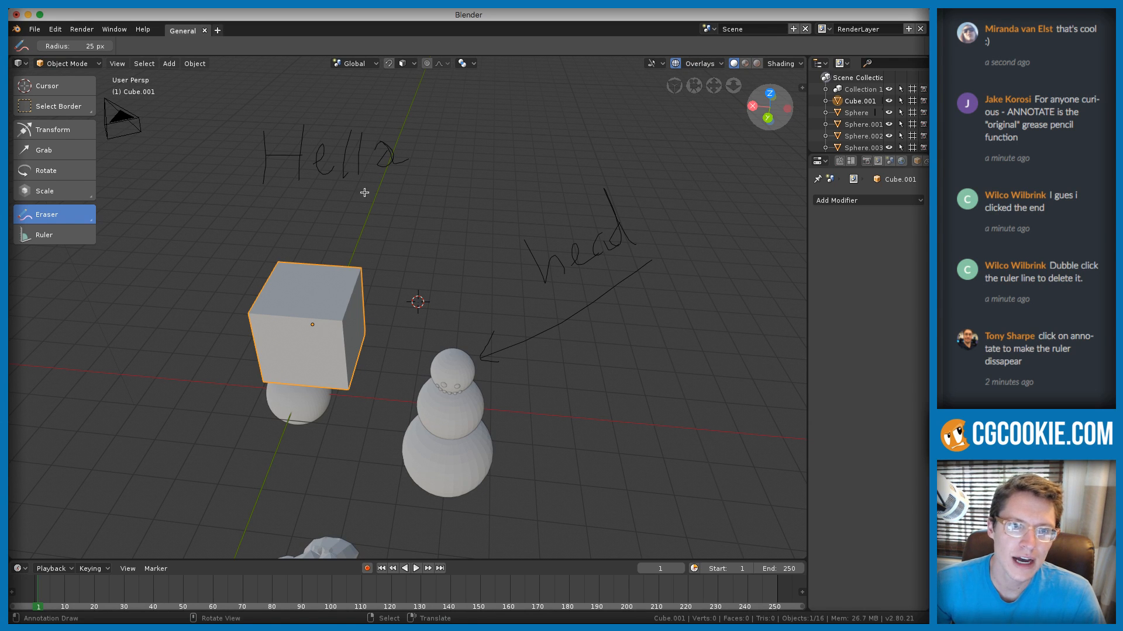
Add a ruler about 4.33 m long behind the cube and a second ruler bent into an angle of about 109°
left_click(33, 240)
mouse_move(378, 200)
left_mouse_down()
mouse_move(458, 245)
mouse_move(507, 301)
left_mouse_up()
left_click_drag(439, 179, 593, 176)
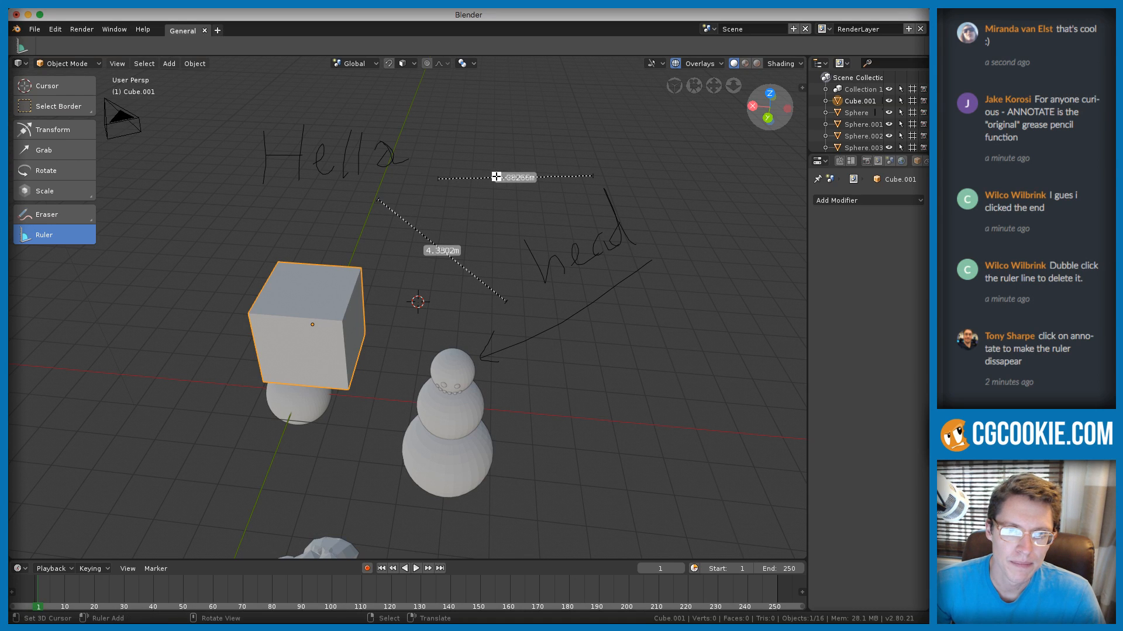
left_click_drag(515, 177, 494, 230)
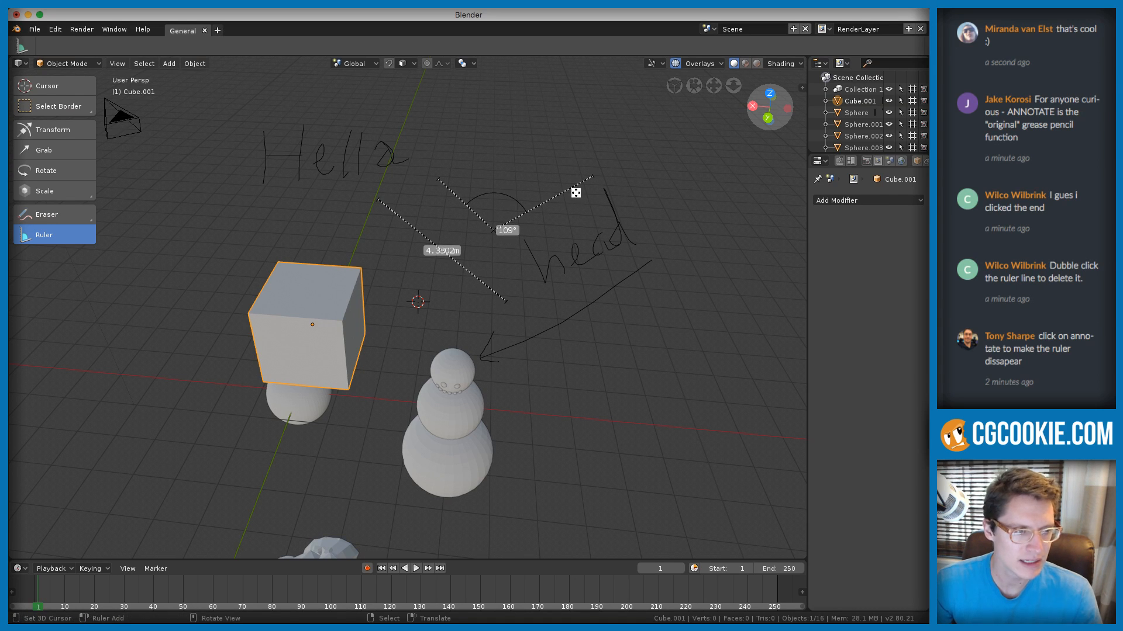
Toggle the Annotations, Gizmo and Ornaments overlays off and back on to test their effect on the rulers
left_click(708, 65)
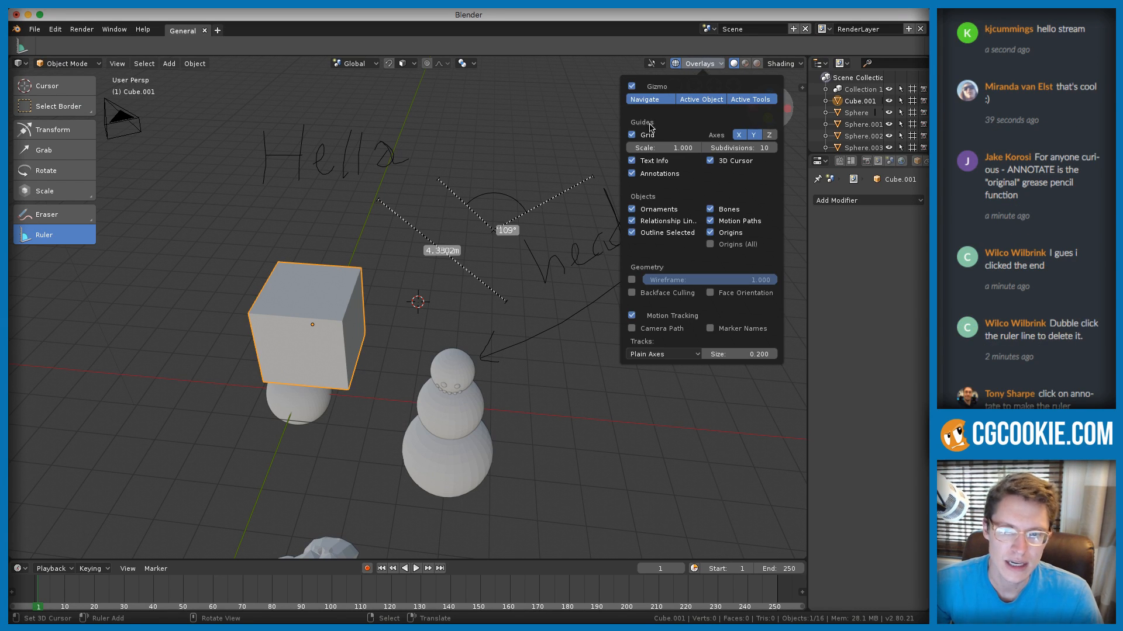
left_click(632, 174)
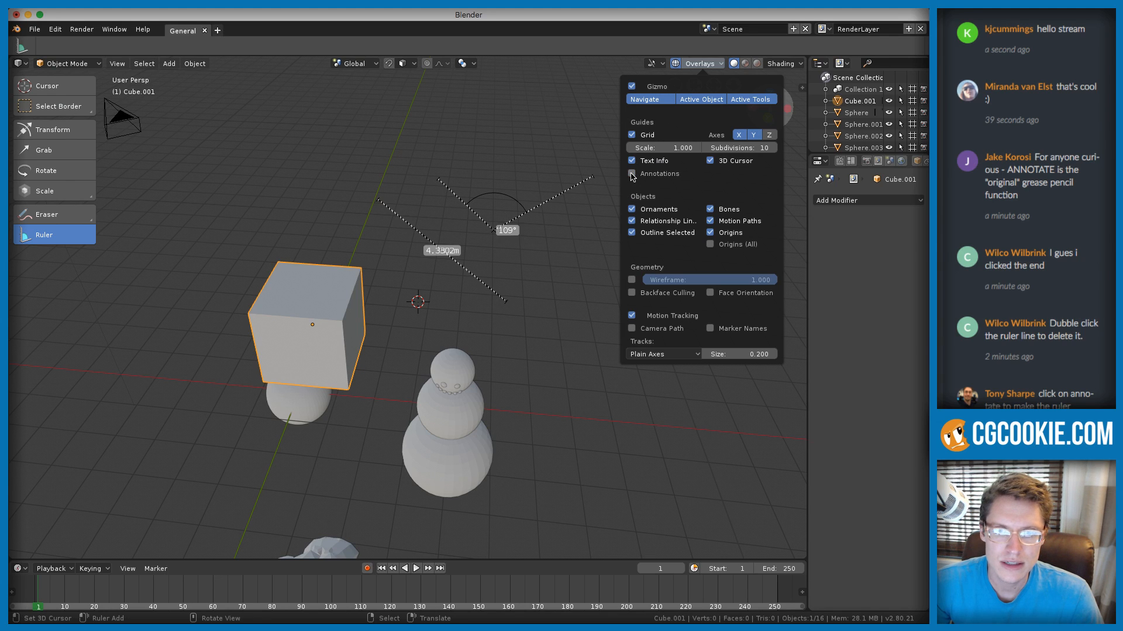
left_click(632, 174)
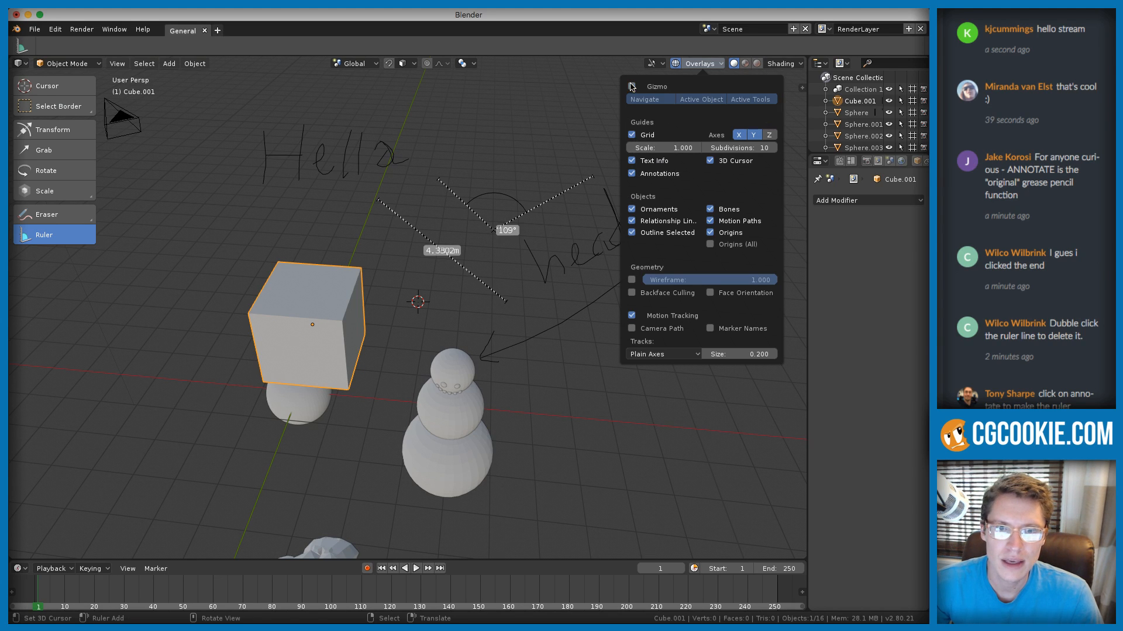
left_click(631, 210)
left_click(632, 210)
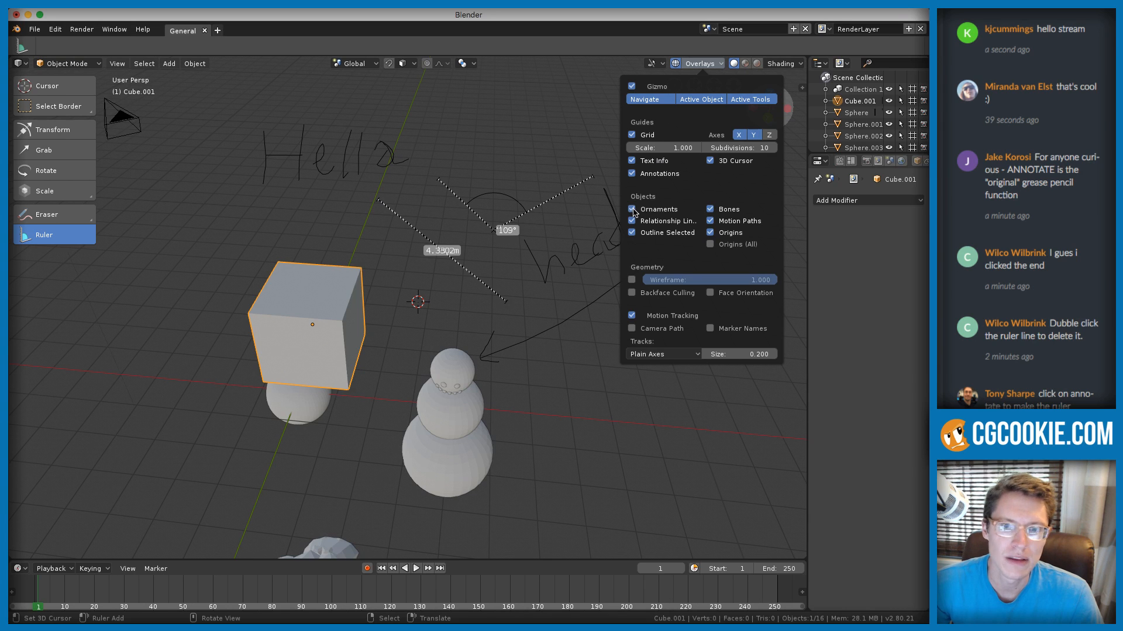
left_click(636, 210)
left_click(636, 210)
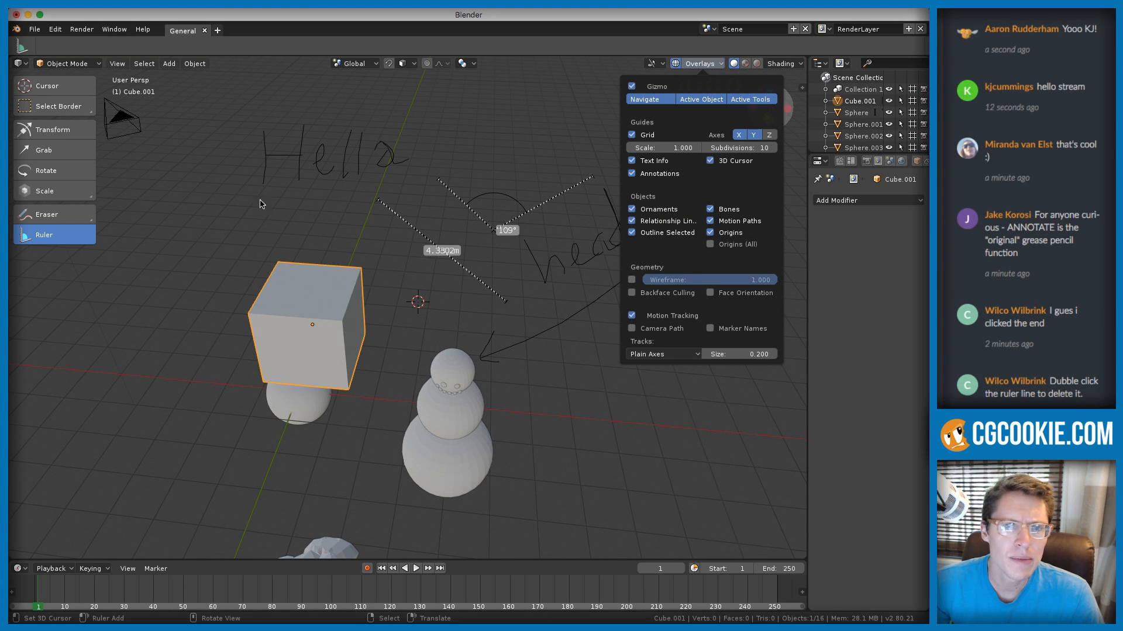
Hide the Ornaments and Annotations overlays, testing Text Info and 3D Cursor on the way and leaving both enabled
middle_click_drag(354, 235, 301, 211)
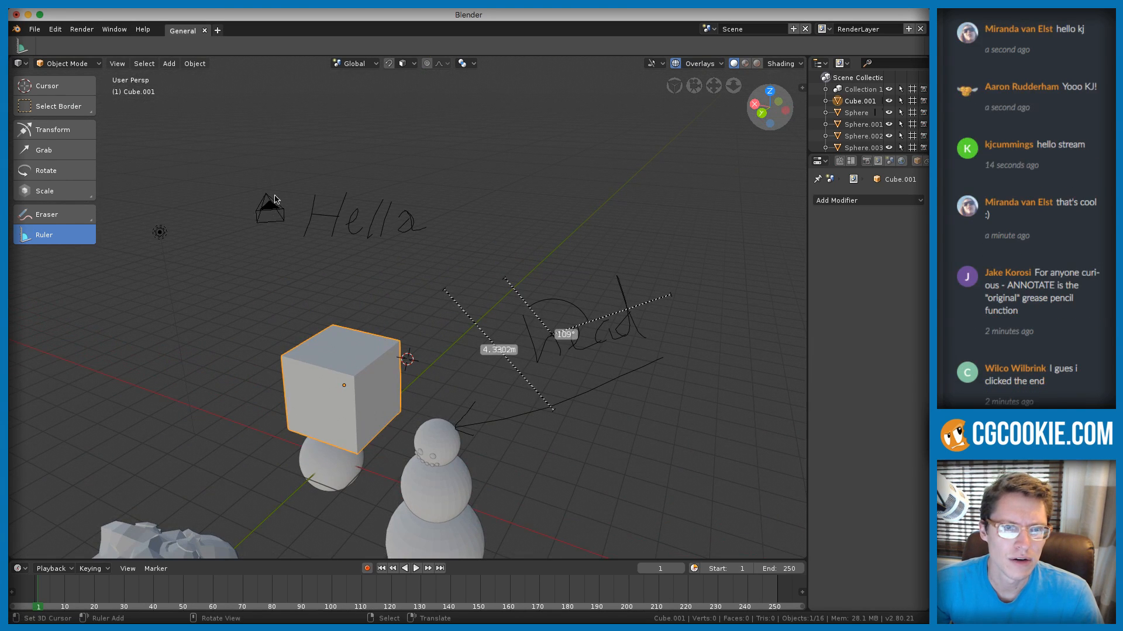
left_click(712, 65)
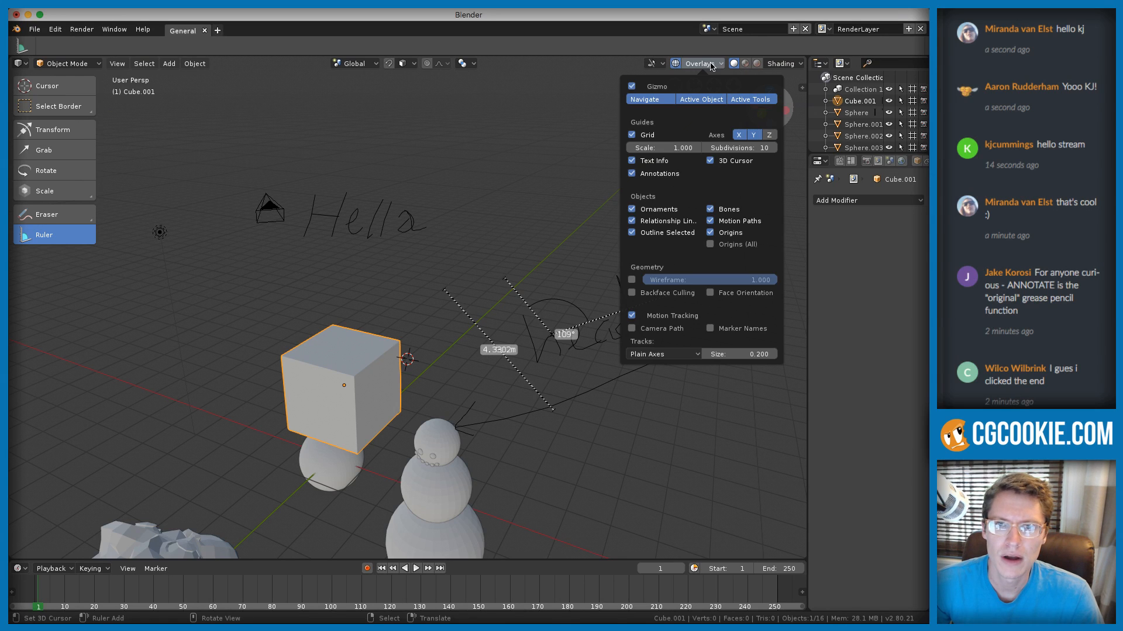
left_click(633, 209)
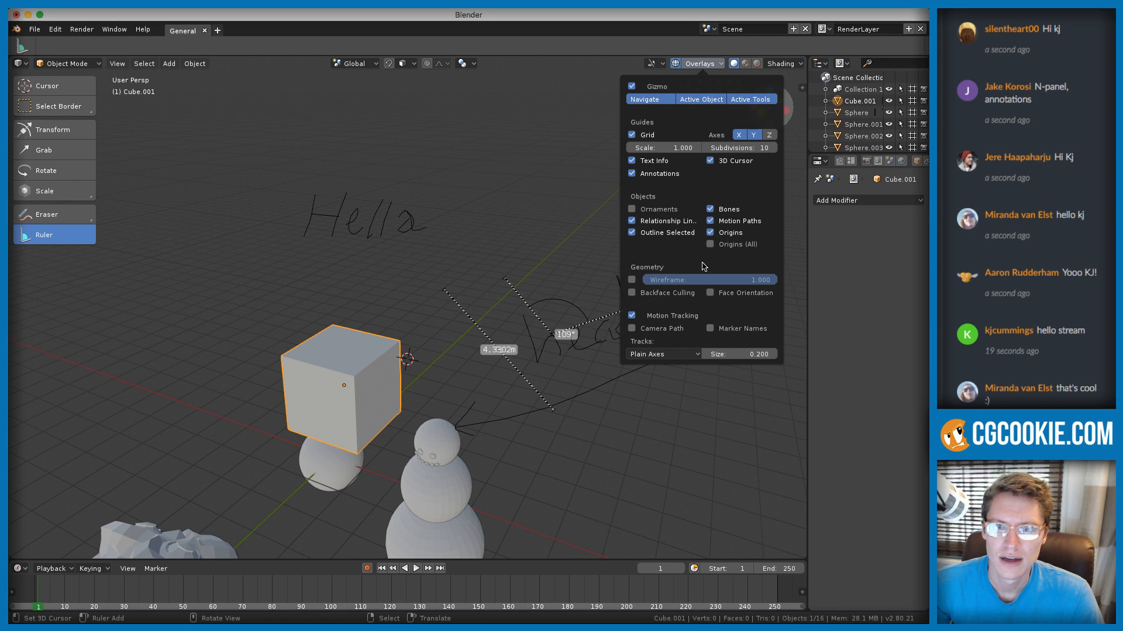
left_click(631, 161)
left_click(631, 160)
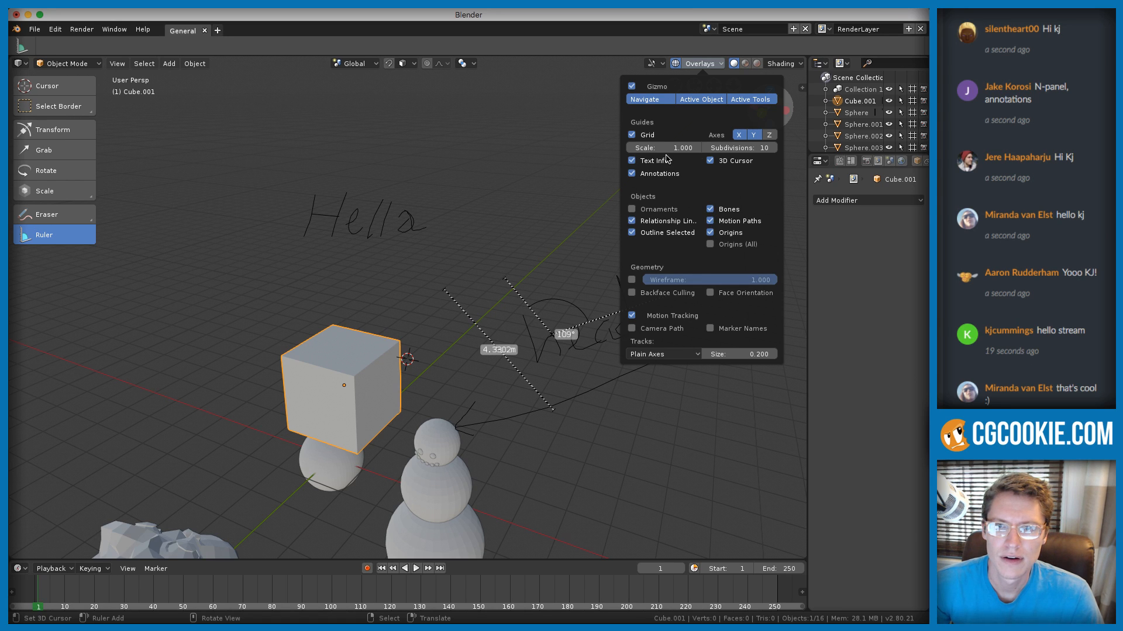
left_click(710, 163)
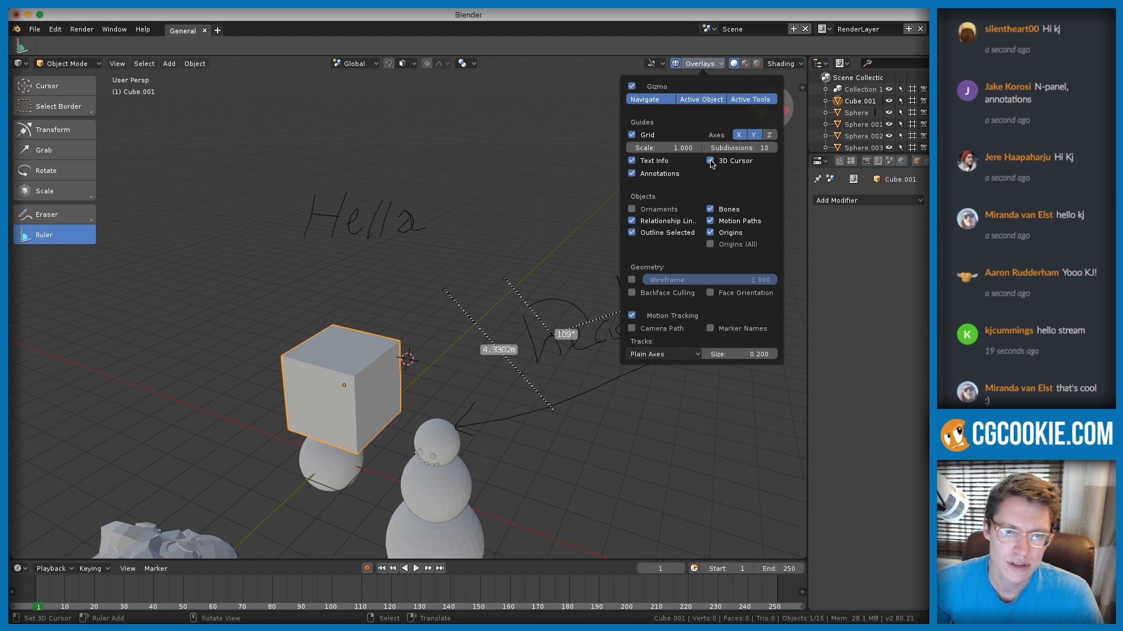
left_click(631, 173)
left_click(631, 174)
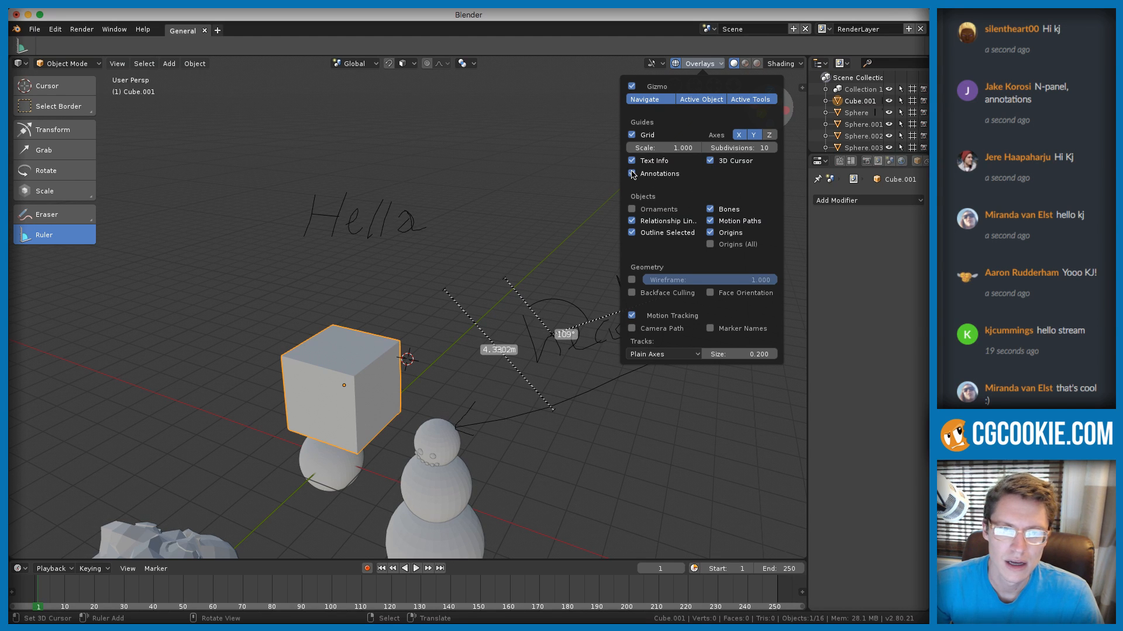
left_click(632, 174)
middle_click_drag(474, 220, 521, 254)
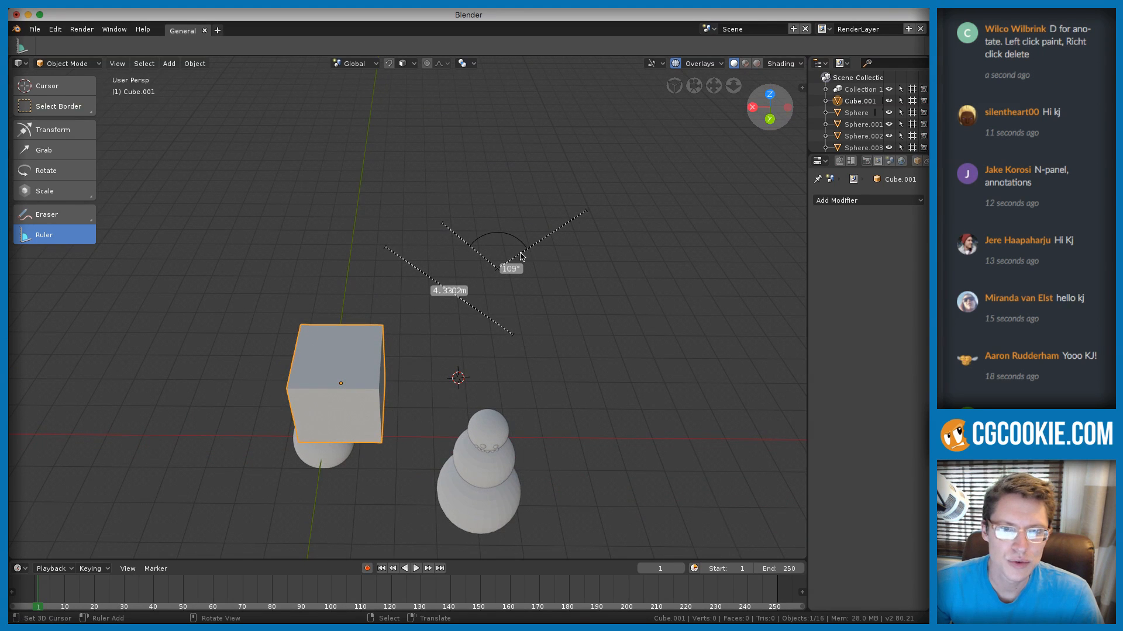
Switch to the Cursor tool and back to the Ruler tool, and delete both the straight and the bent ruler
left_click(55, 88)
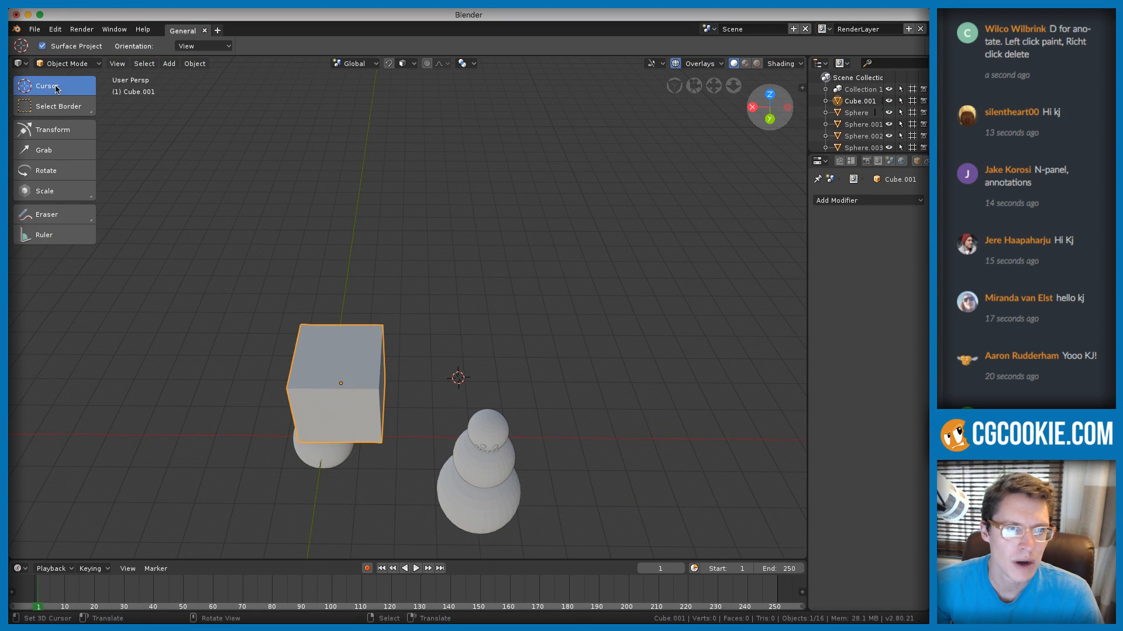
left_click(80, 236)
left_click(386, 247)
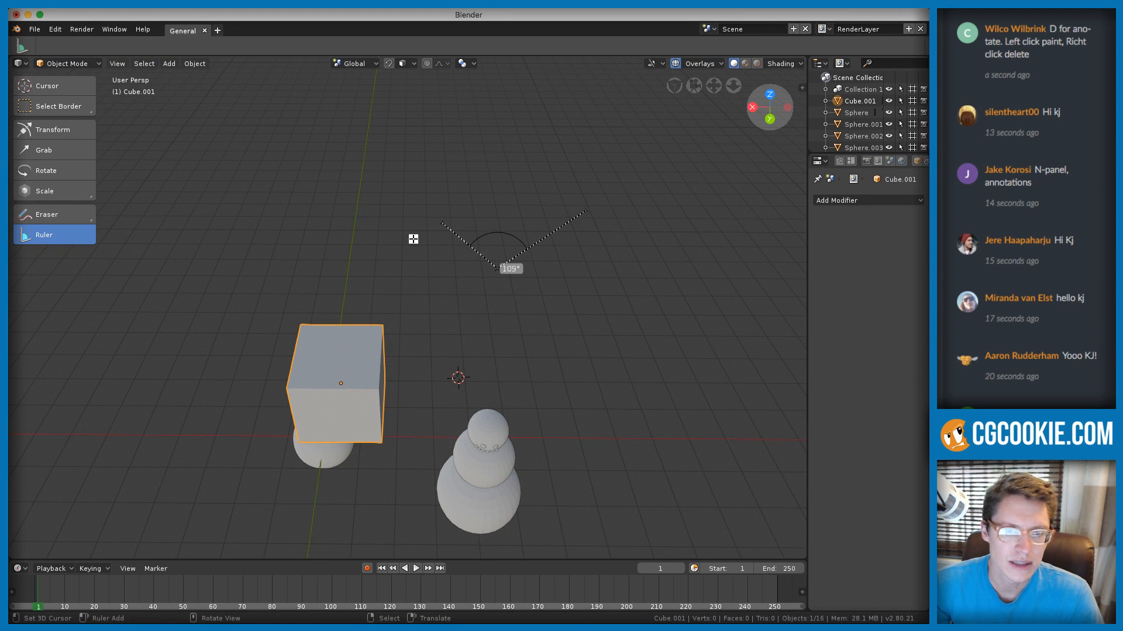
left_click(444, 223)
middle_click_drag(465, 261, 504, 246)
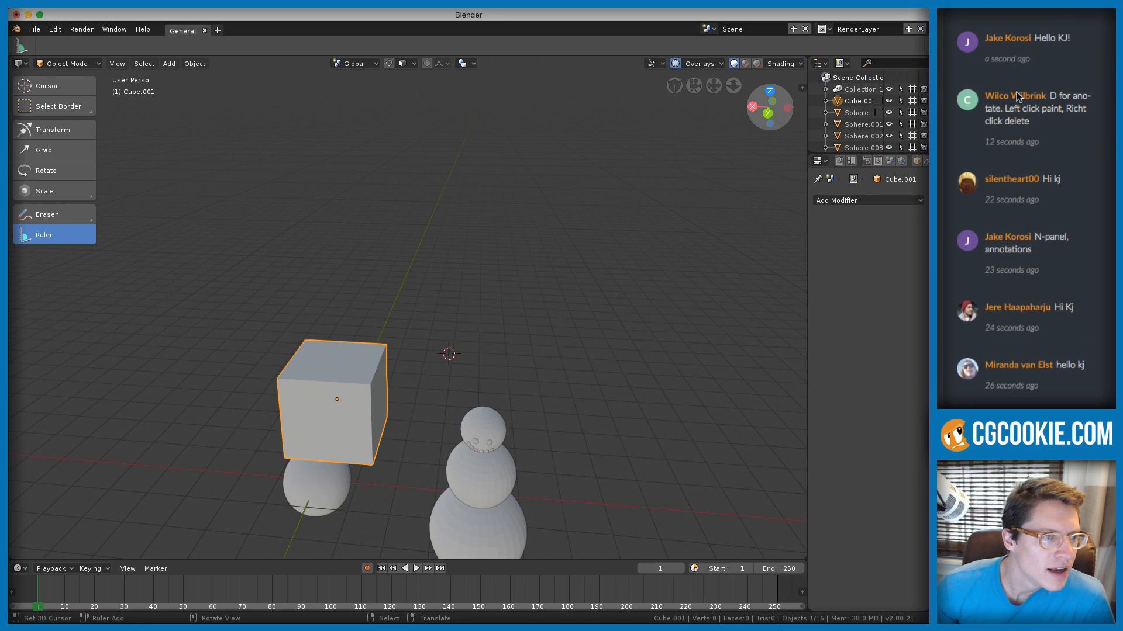
Look back through the older livestream chat messages for viewer questions
scroll(1017, 96, "down", 5)
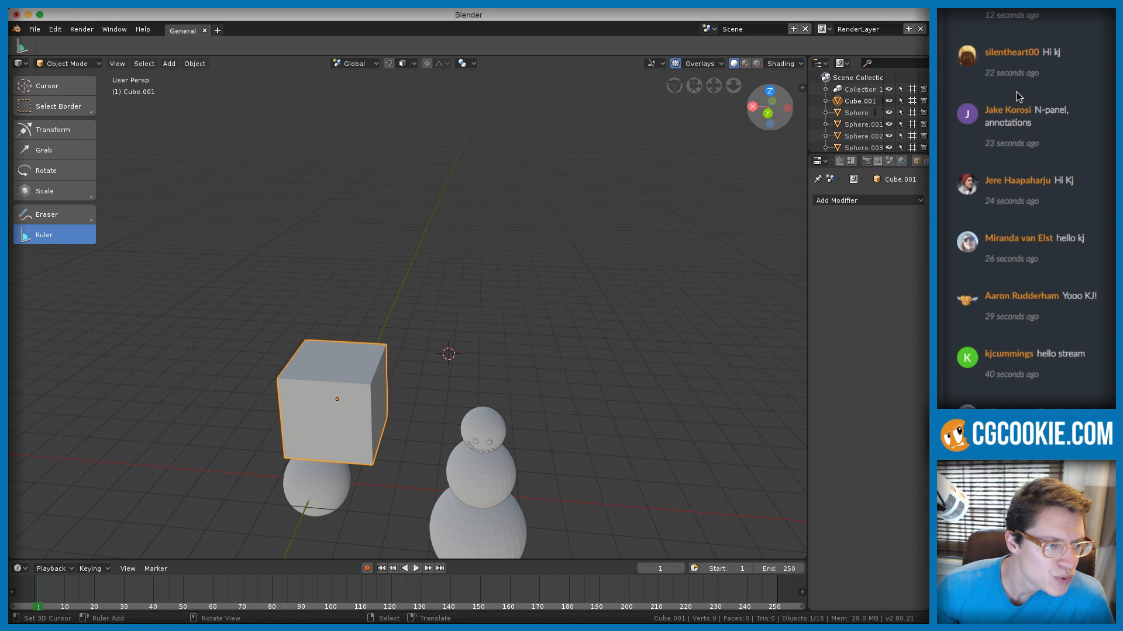
scroll(1017, 96, "down", 9)
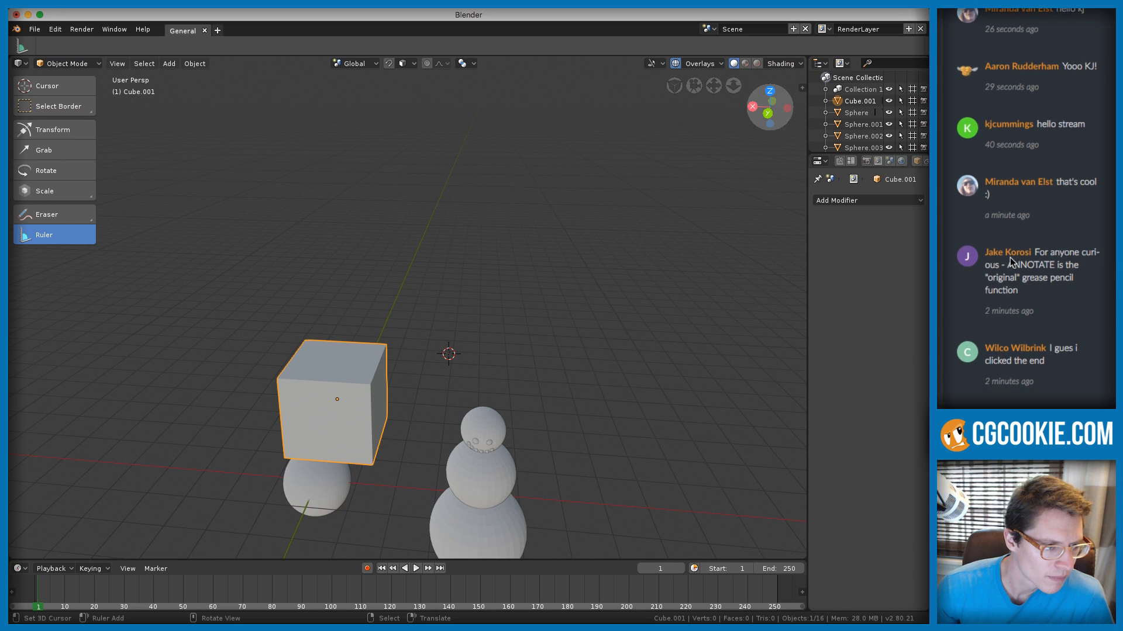
scroll(1009, 257, "down", 3)
scroll(1009, 258, "down", 15)
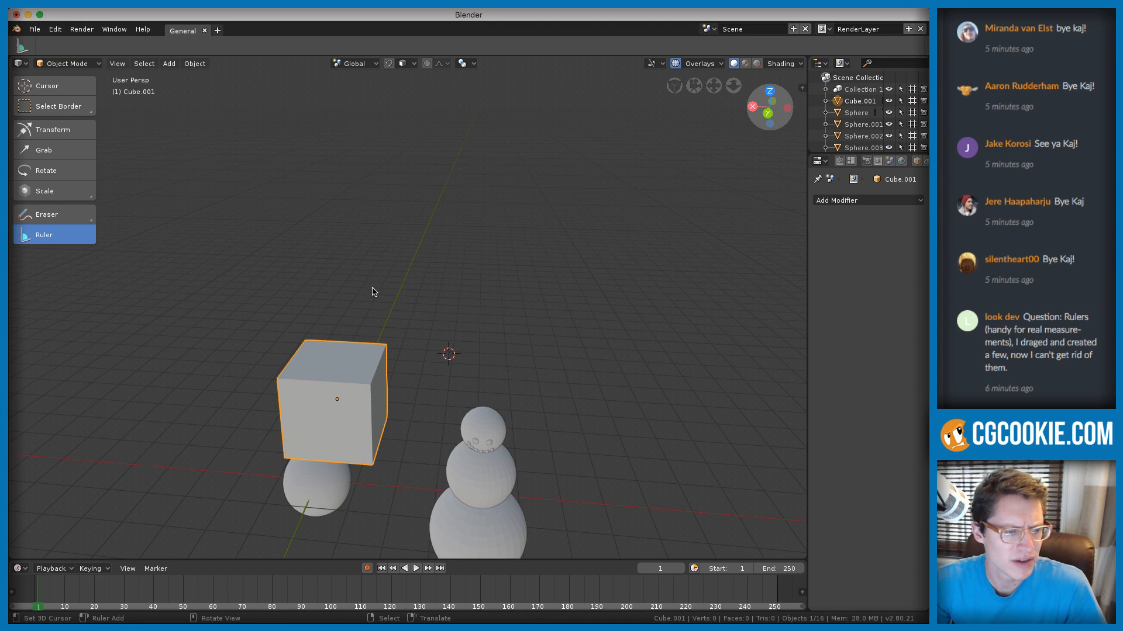
middle_click_drag(431, 283, 446, 226)
key("alt+z")
key("alt+z")
middle_click_drag(478, 357, 474, 274)
scroll(1074, 79, "up", 10)
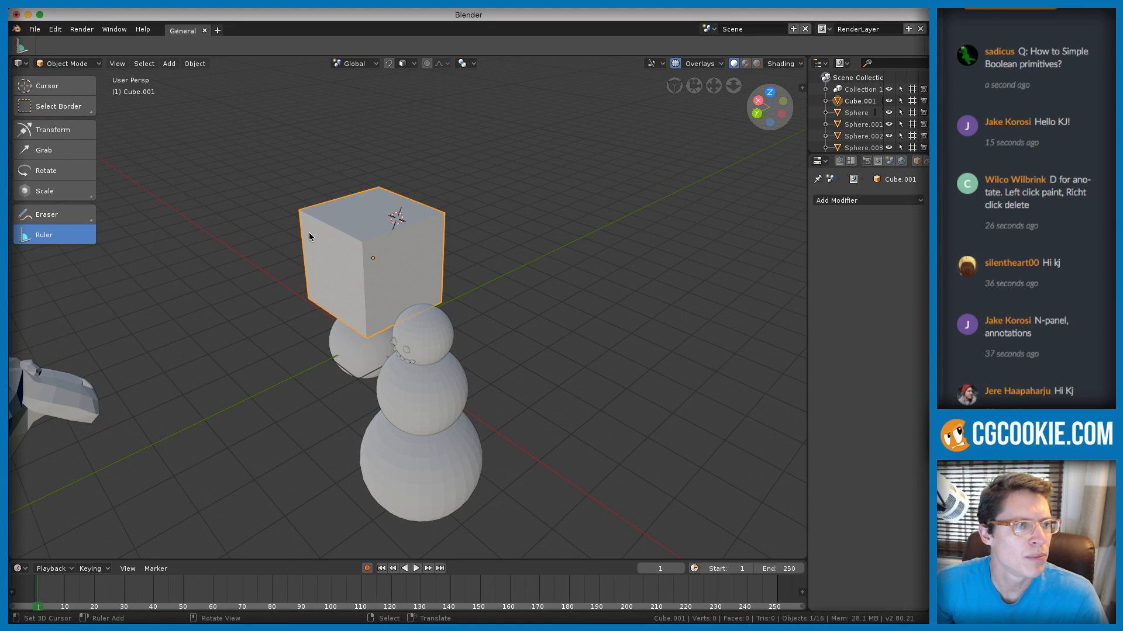
middle_click_drag(308, 237, 433, 218)
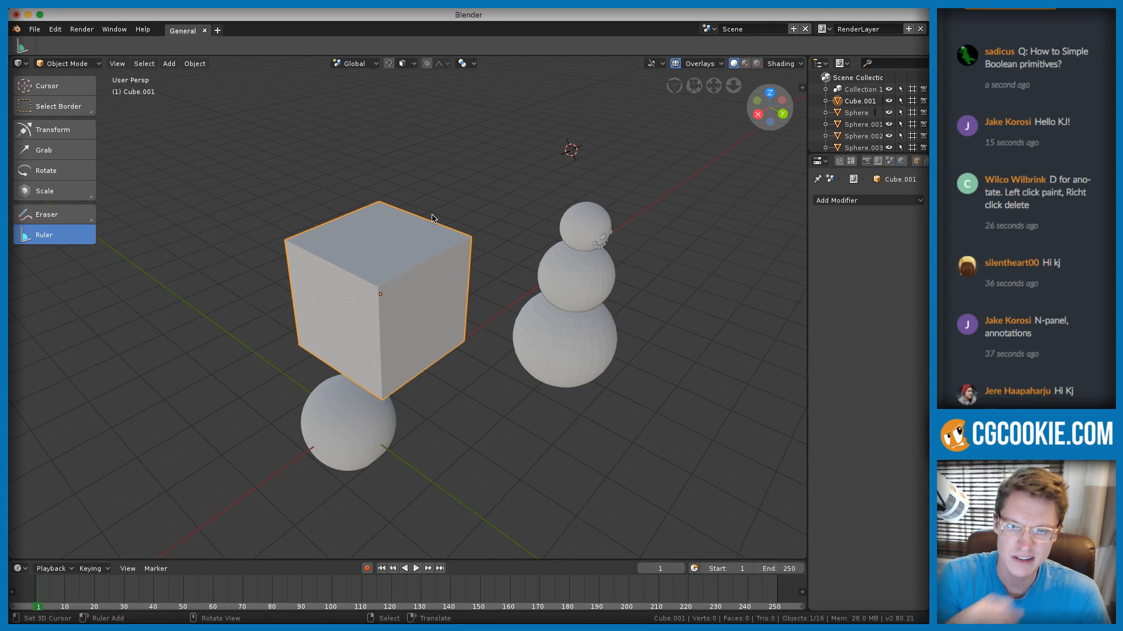
middle_click_drag(572, 236, 453, 268)
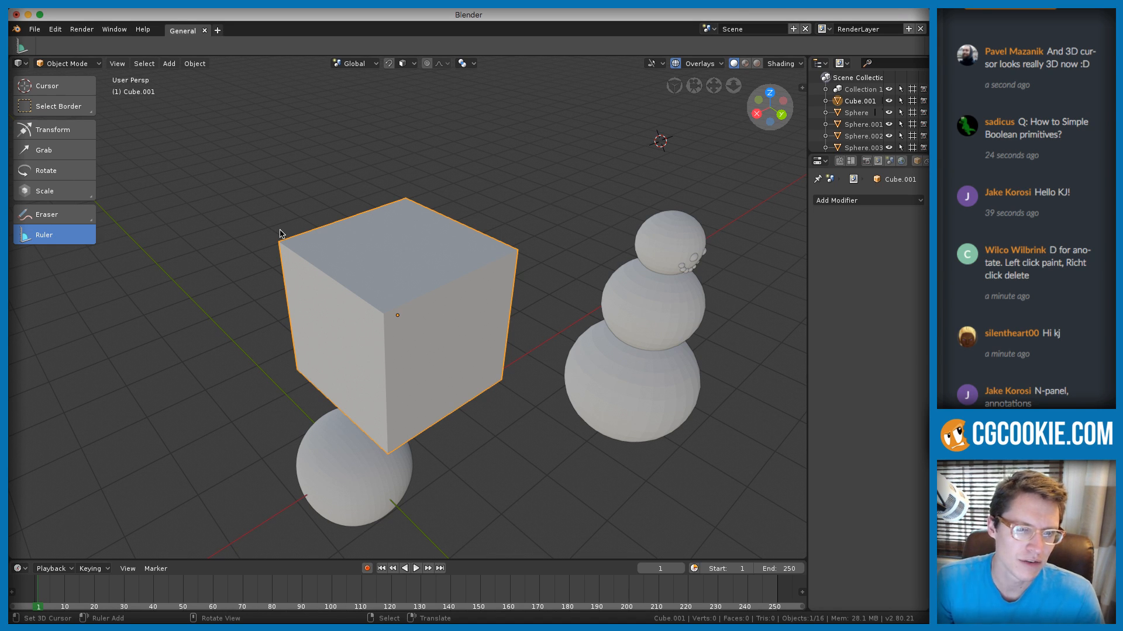
Move the single sphere below the cube by about 48.6 cm, -38 cm and 2.62 m so it overlaps the cube's side
scroll(326, 252, "down", 3)
left_click(357, 419)
middle_click_drag(421, 393, 393, 364)
right_click(350, 418)
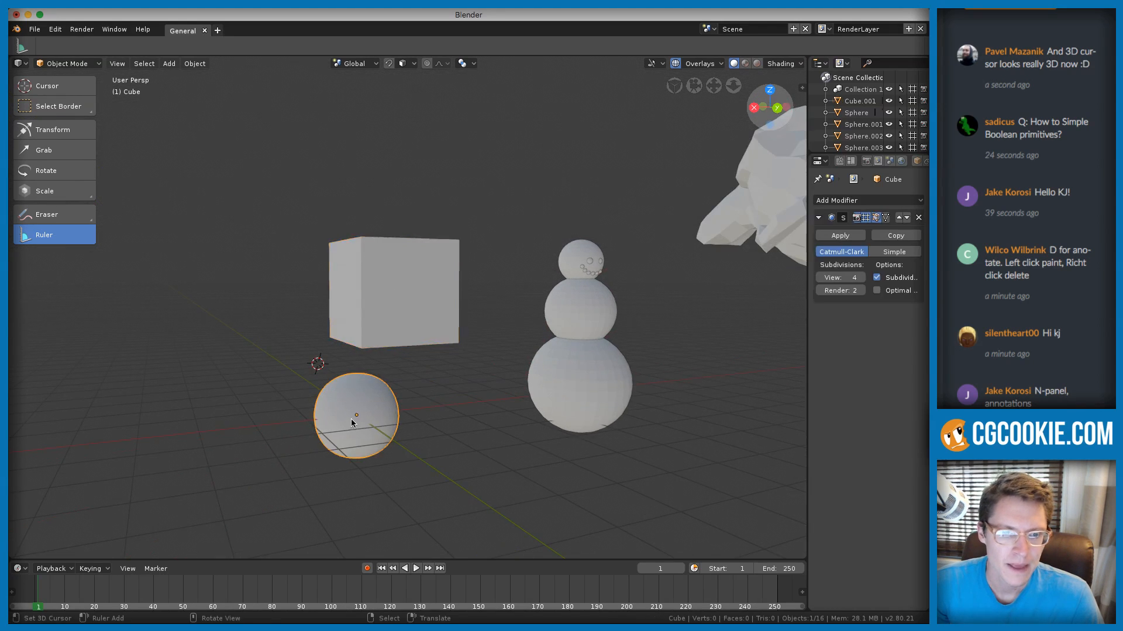
scroll(378, 383, "up", 2)
key("g")
left_click(344, 228)
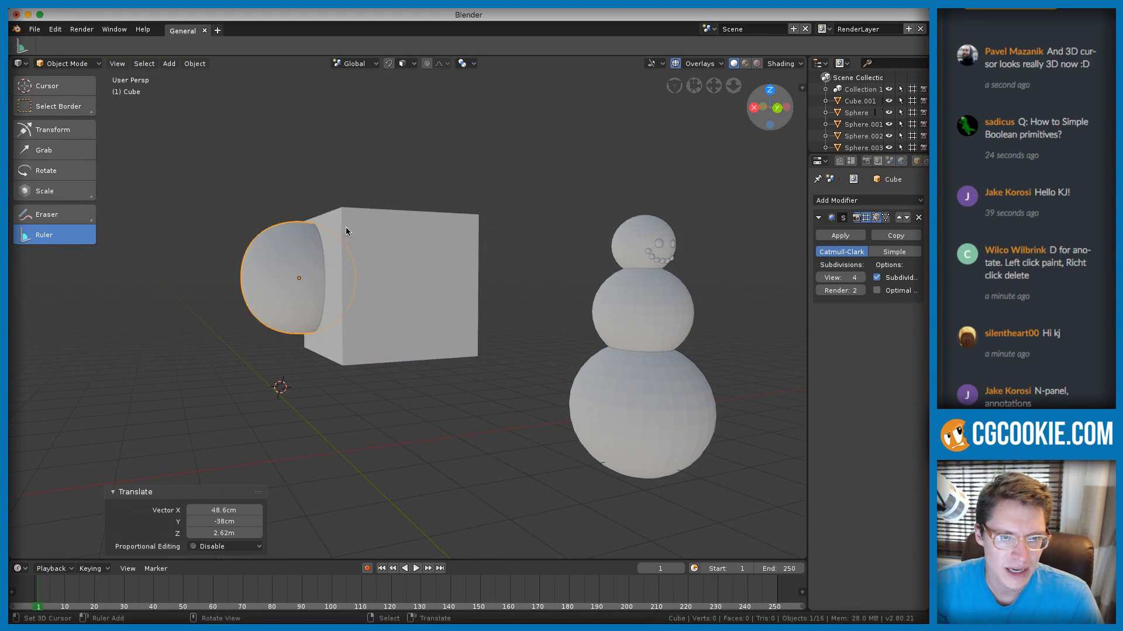
Widen the Properties editor beside the 3D viewport
scroll(328, 244, "up", 2)
middle_click_drag(328, 244, 459, 244)
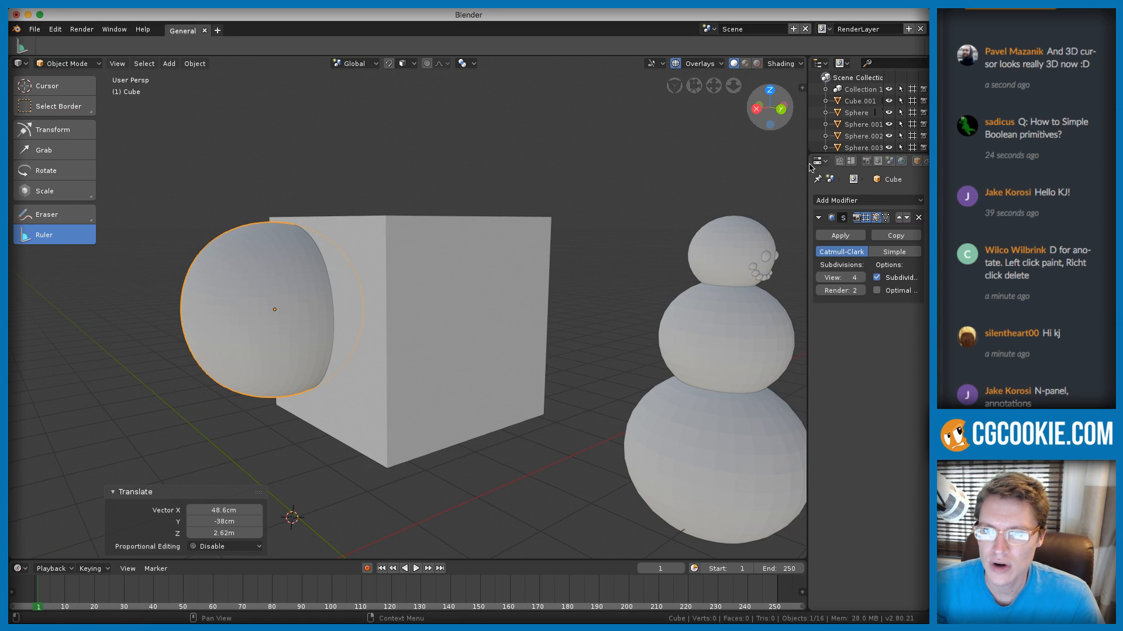
left_click_drag(815, 159, 769, 164)
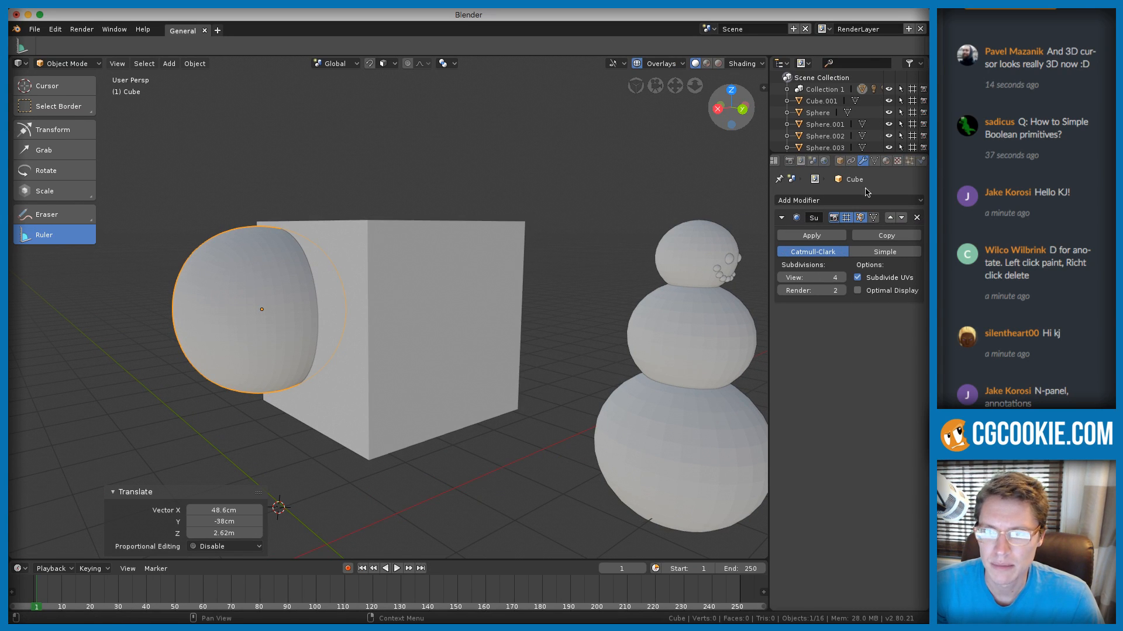
left_click(850, 200)
left_click(720, 161)
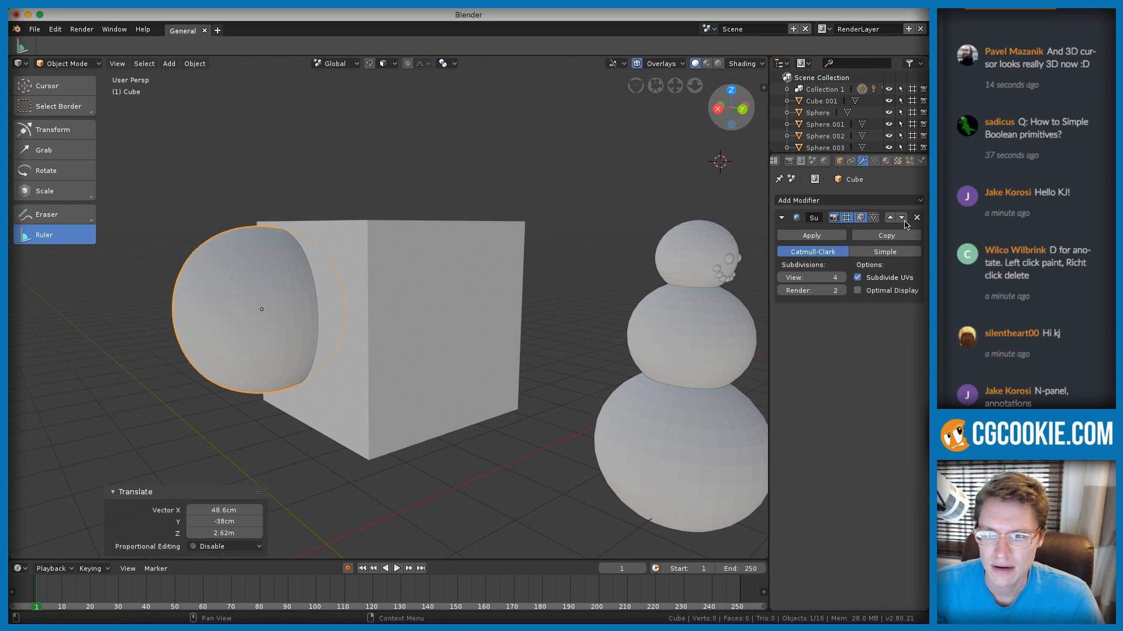
left_click(877, 200)
left_click(423, 294)
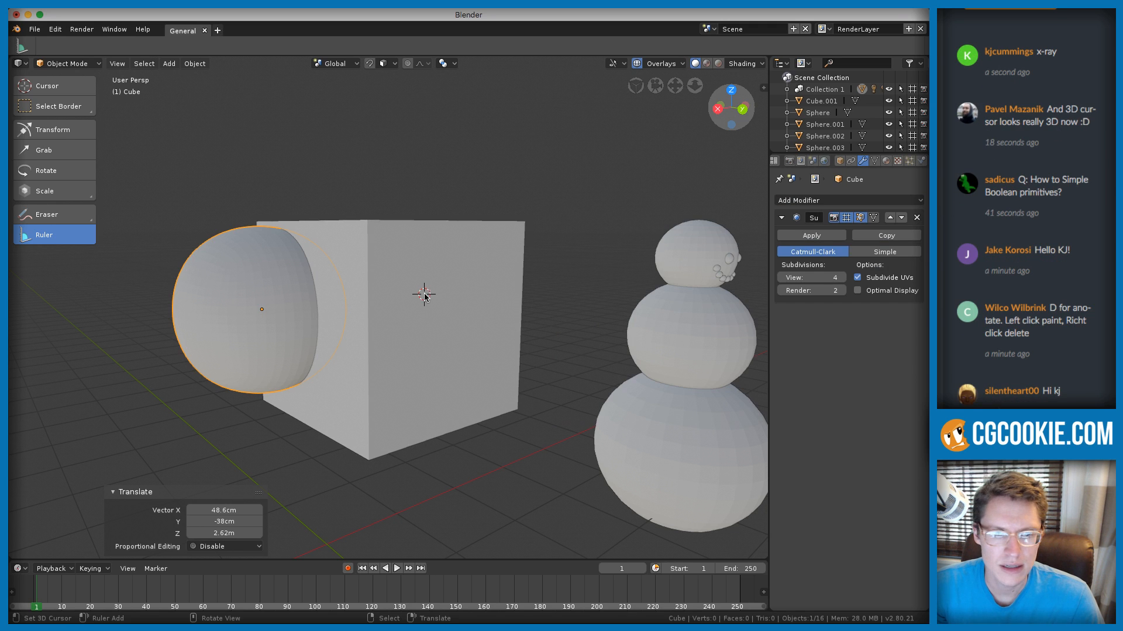
Select the large cube and add a Boolean modifier to it
left_click(415, 231)
left_click(819, 199)
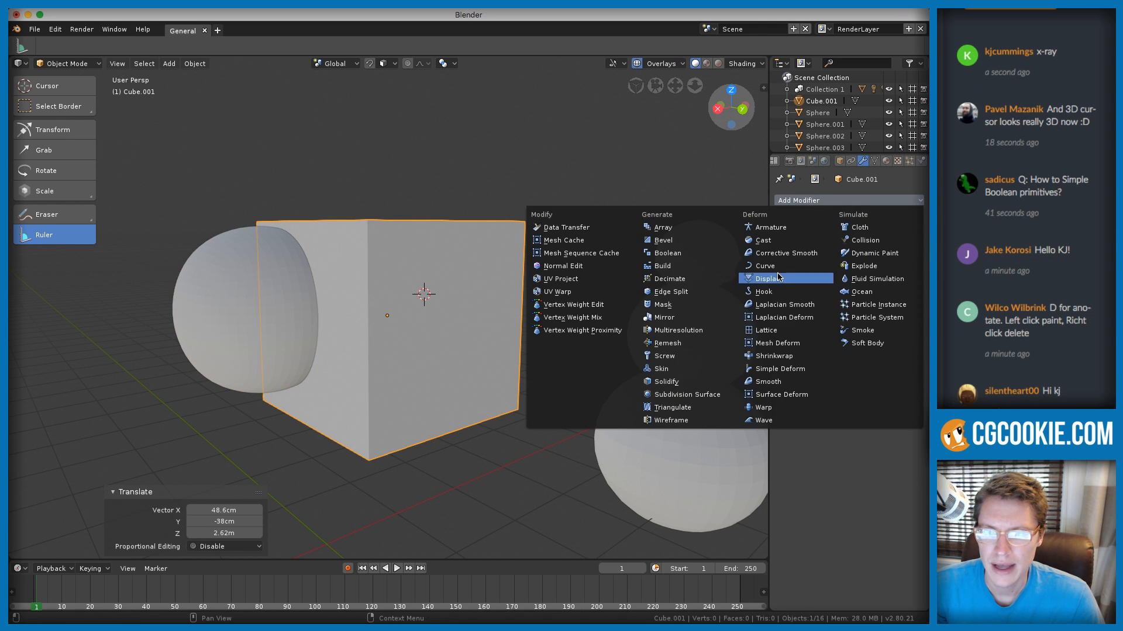
left_click(672, 253)
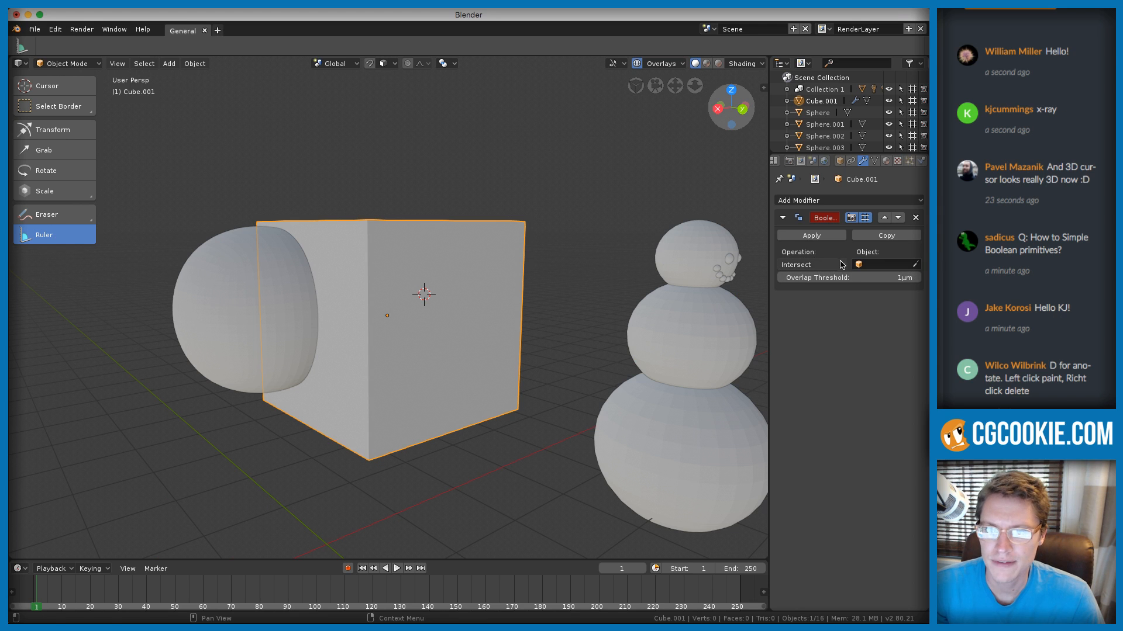
Set the Boolean modifier's object to the overlapping sphere and its operation to Difference
left_click(917, 266)
left_click(213, 248)
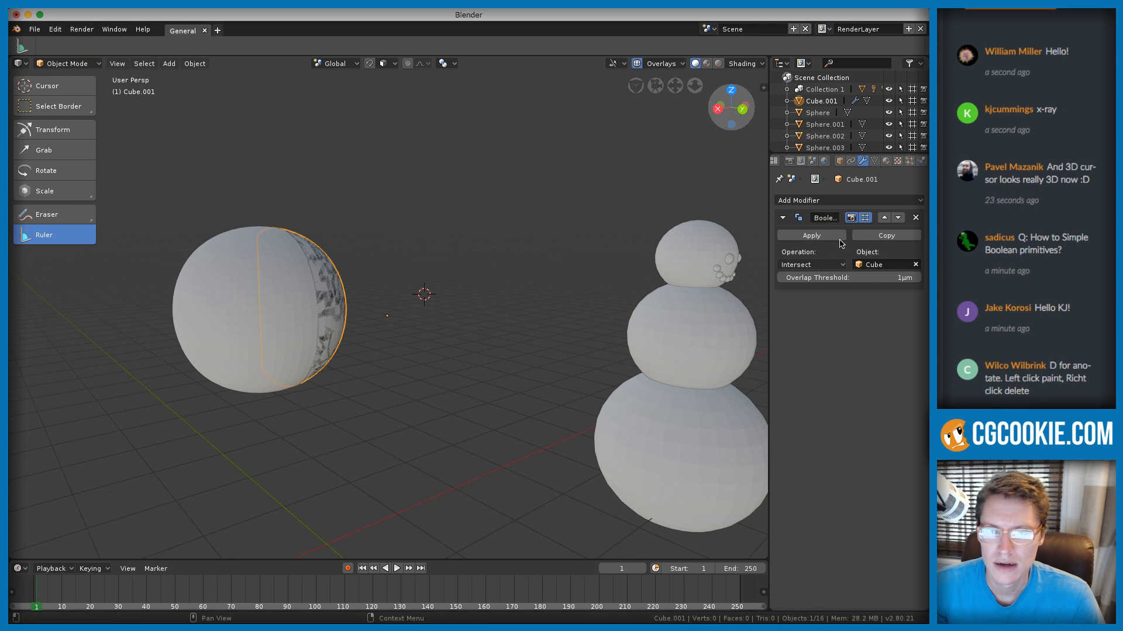
left_click(828, 268)
left_click(797, 226)
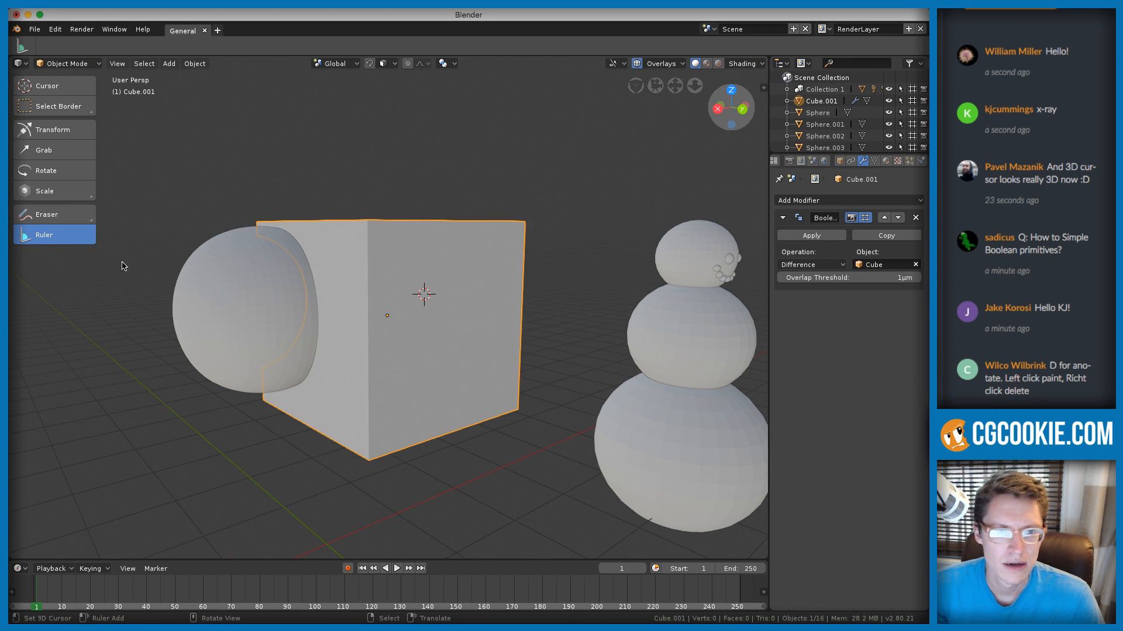
Select the cutting sphere and hide it to expose the cut in the cube
left_click(214, 247)
key("h")
middle_click_drag(314, 223, 393, 318)
scroll(456, 258, "down", 4)
middle_click_drag(456, 257, 424, 289)
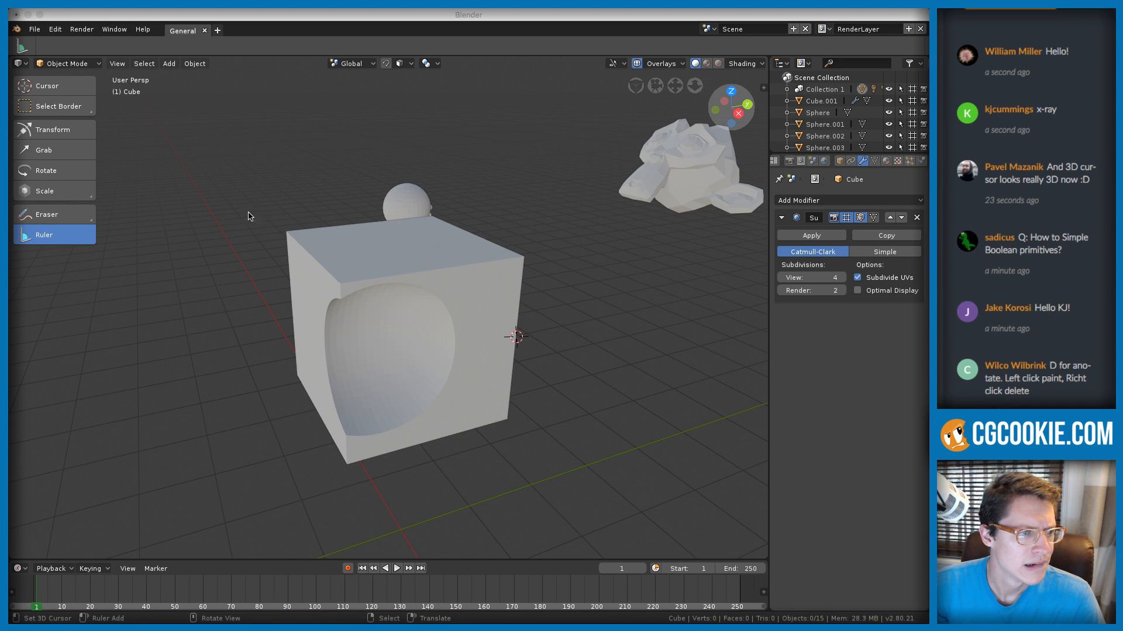
Examine the spherical cut in the large cube from several angles, close up and from farther away
left_click(537, 218)
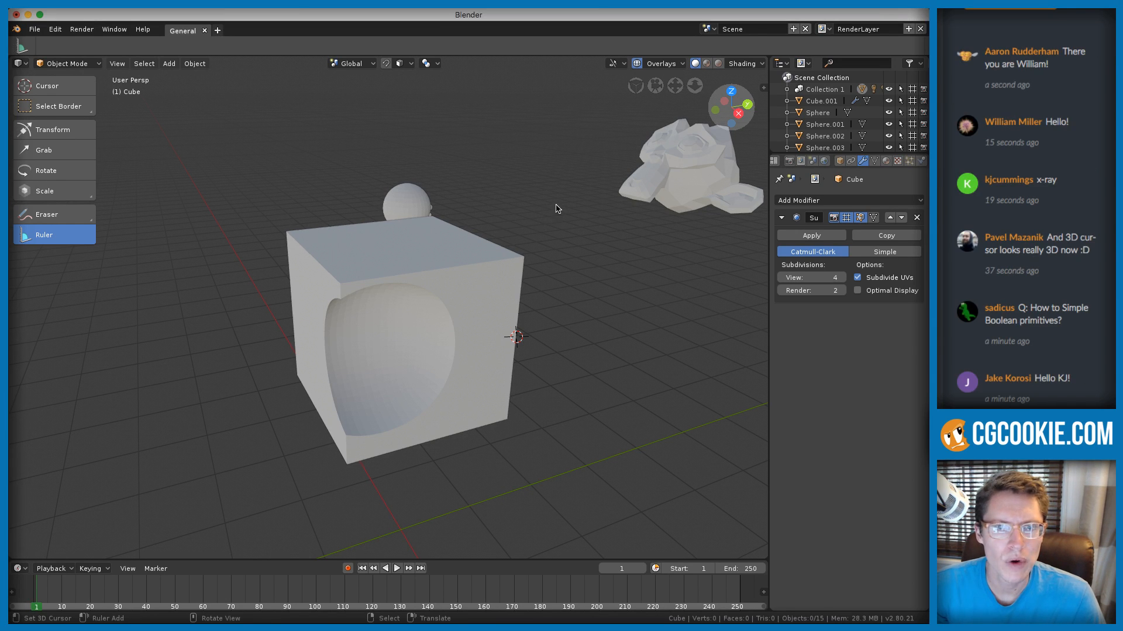
middle_click_drag(555, 205, 509, 158)
scroll(434, 245, "up", 2)
scroll(433, 244, "up", 2)
middle_click_drag(288, 241, 306, 294, "shift")
left_click(232, 264)
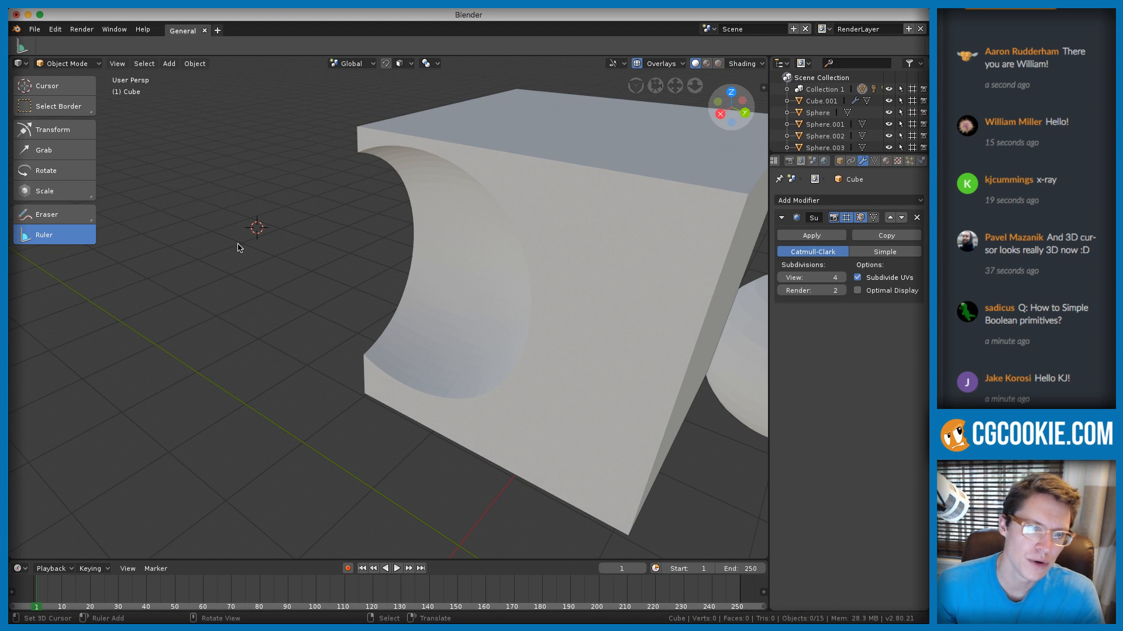
middle_click_drag(243, 243, 416, 328)
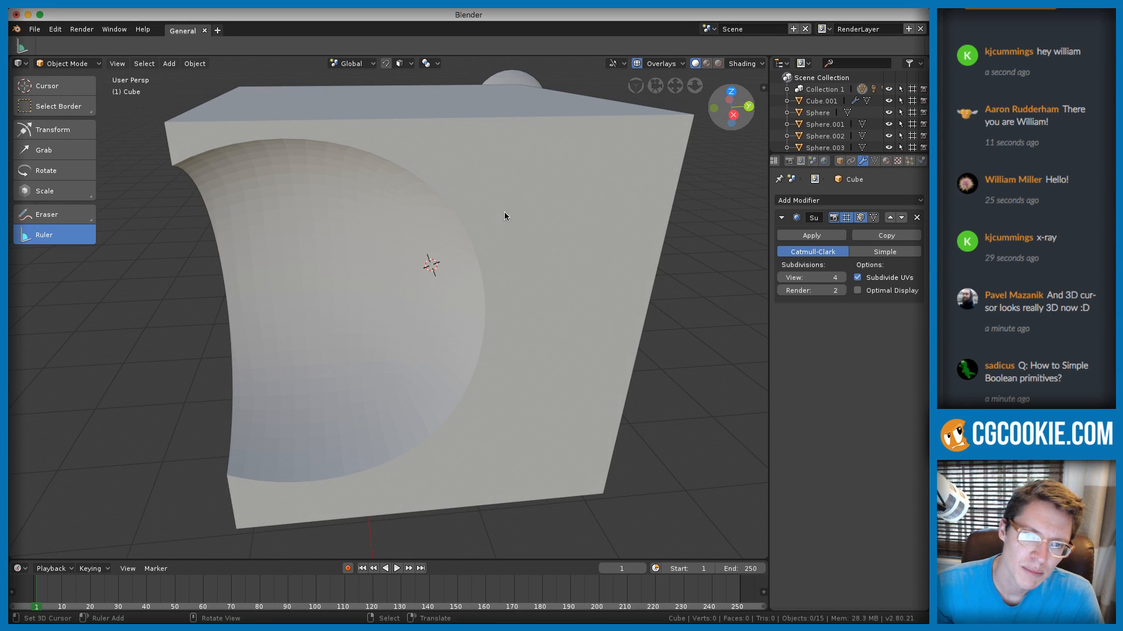
middle_click_drag(587, 254, 532, 226, "ctrl")
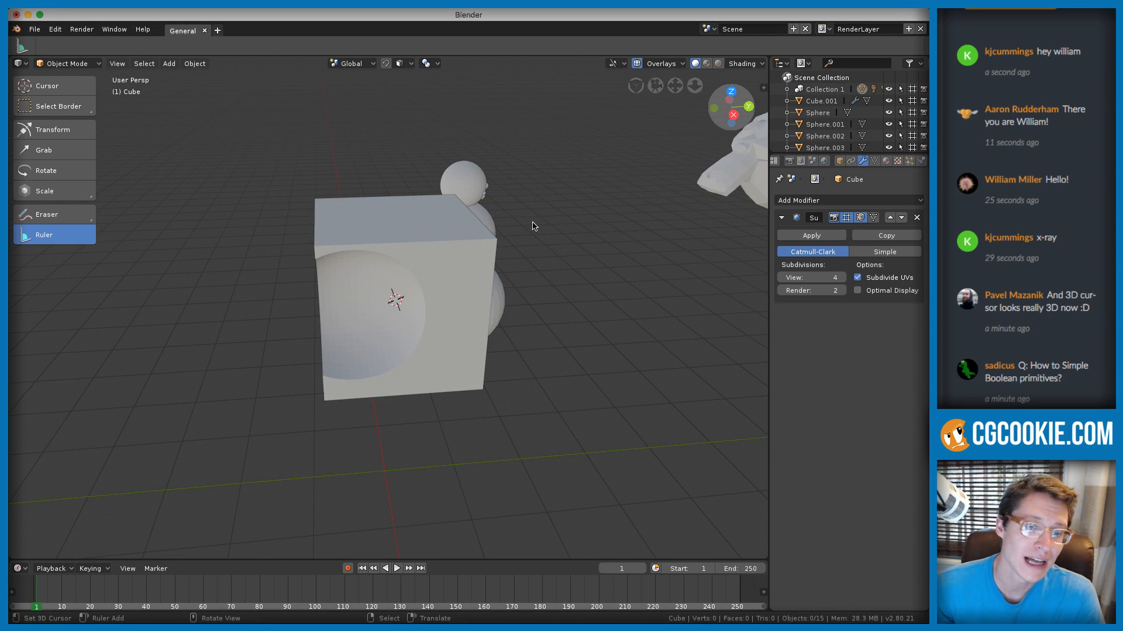
left_click(270, 246)
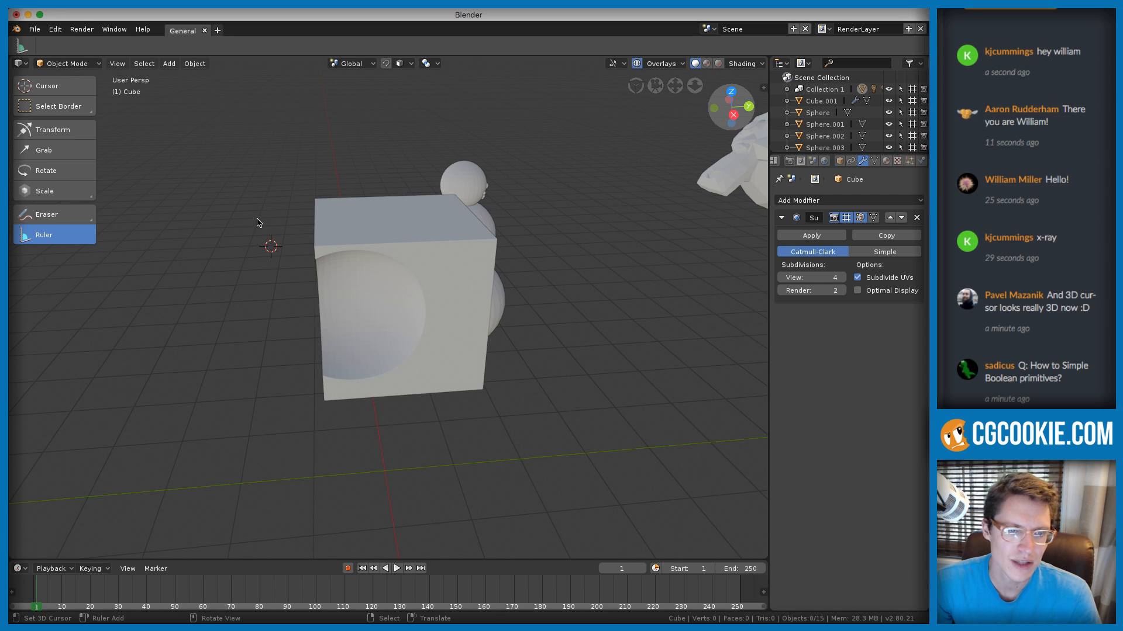
middle_click_drag(350, 395, 415, 396)
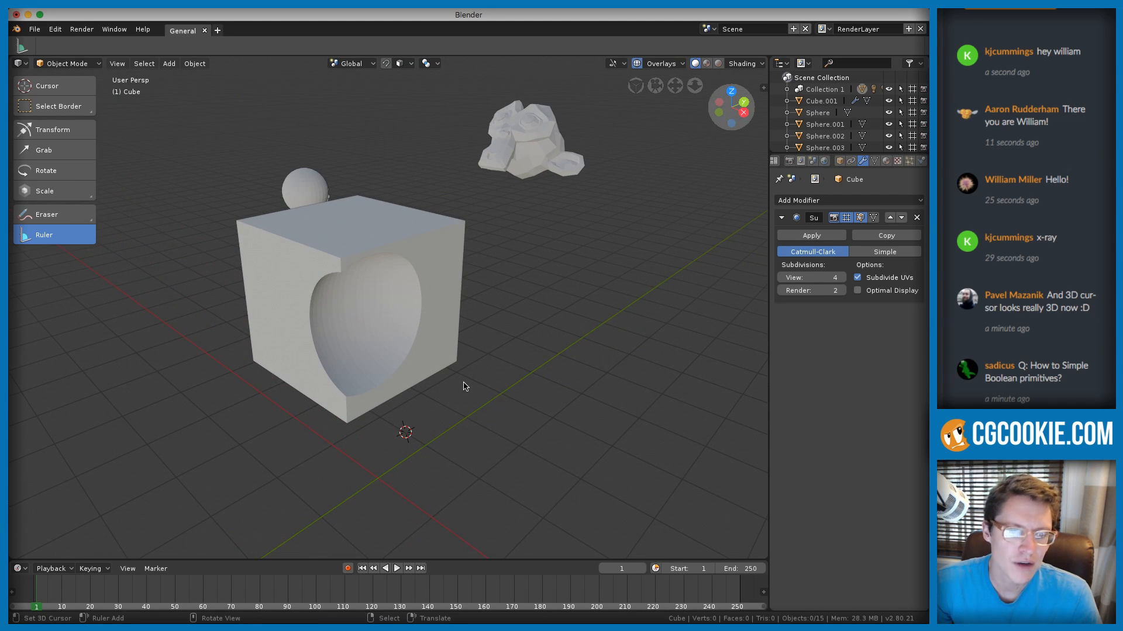
left_click(506, 393)
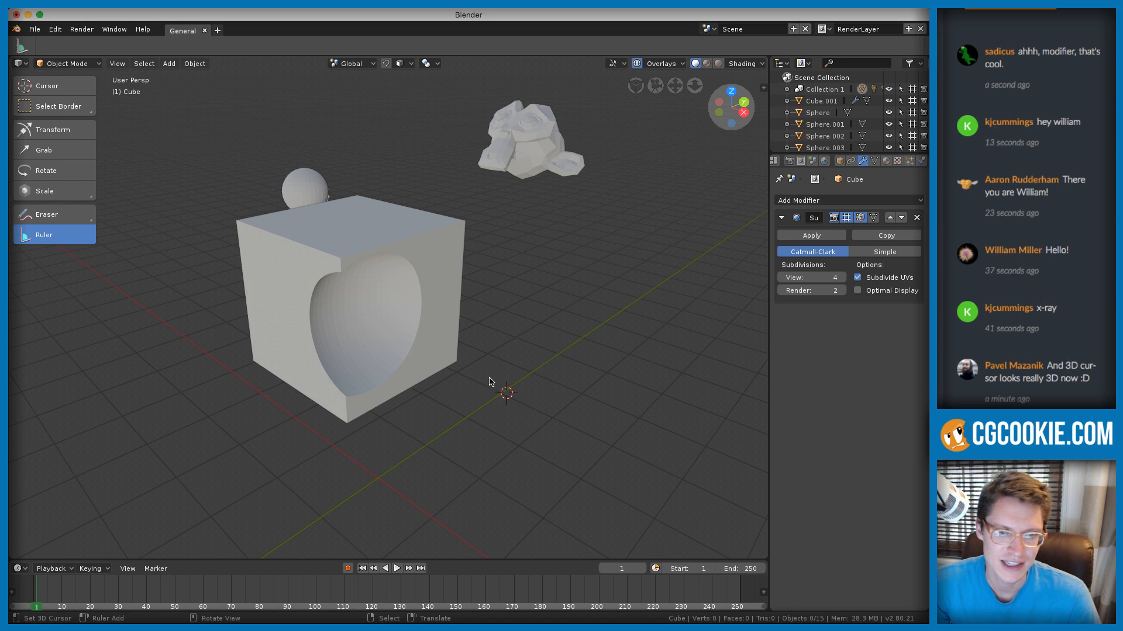
middle_click_drag(552, 333, 476, 332)
Highlight the chat comment about the modifier and look over the modifier list and the Subdivision modifier's panel
left_click(1097, 21)
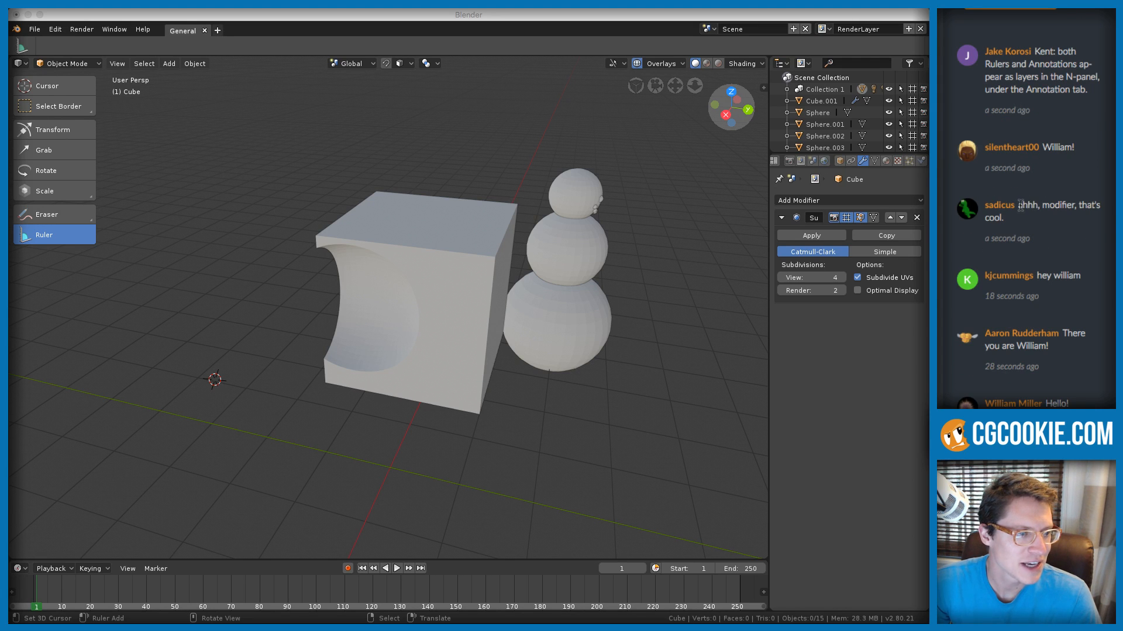
left_click_drag(1019, 205, 1104, 220)
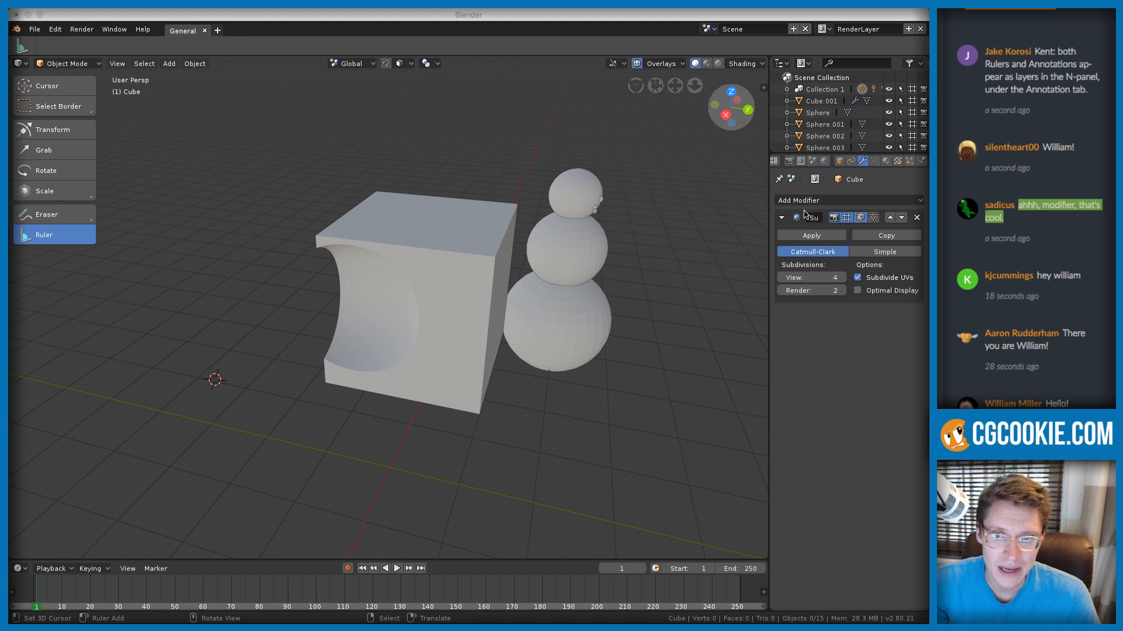
left_click(826, 204)
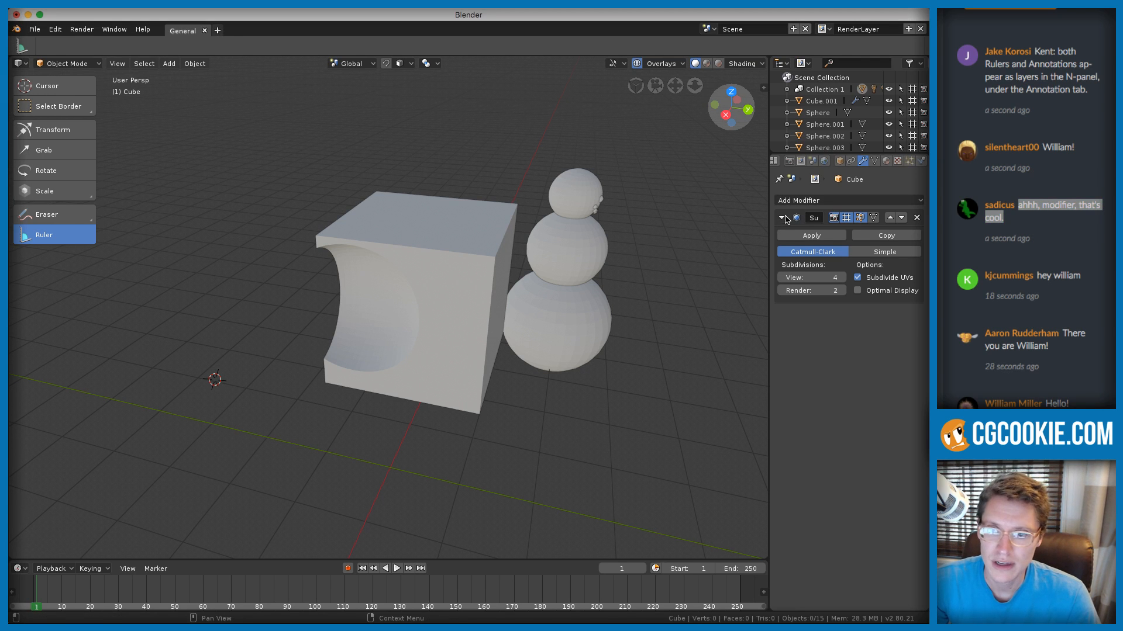
left_click(782, 218)
left_click(781, 218)
middle_click_drag(597, 222, 521, 212)
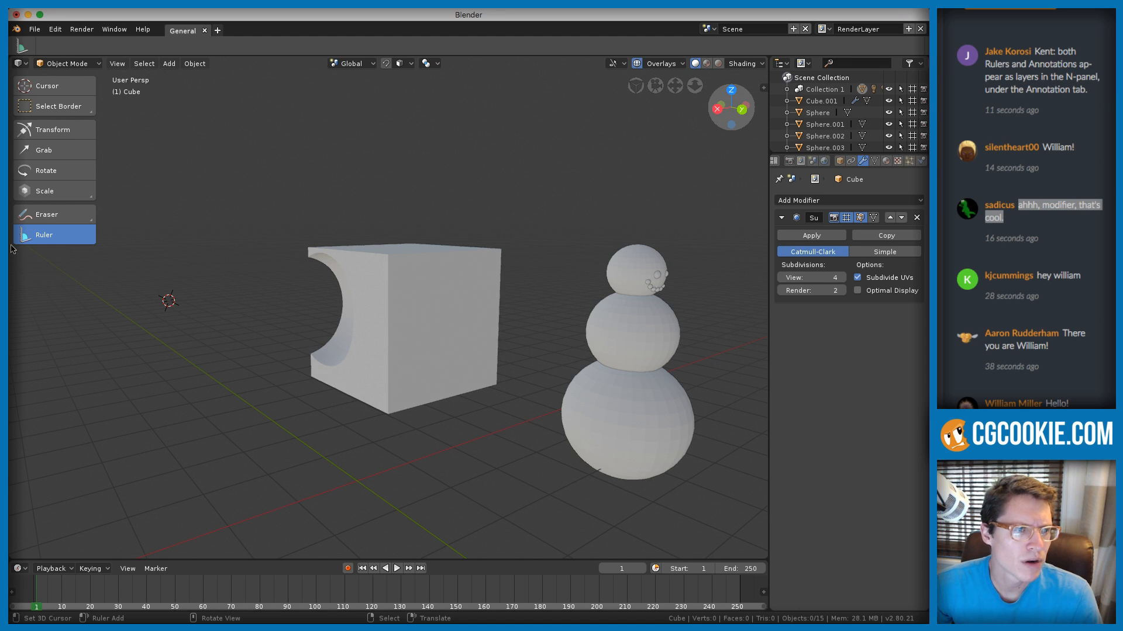
Check the chat tip about annotation layers and expand the Annotations section of the 3D viewport's sidebar
left_click(1085, 18)
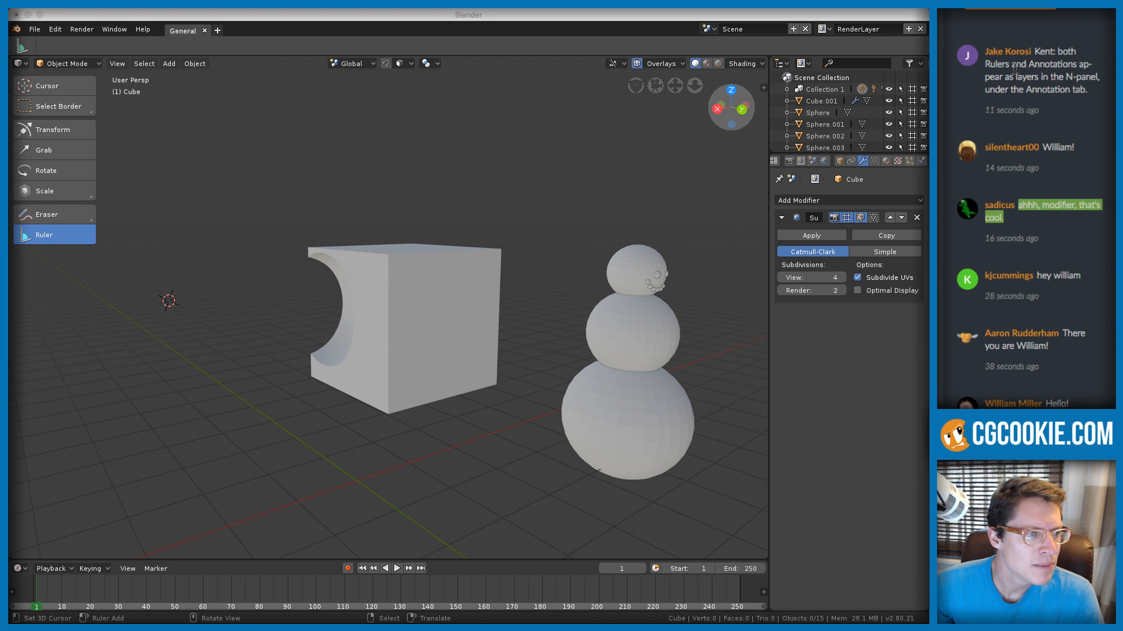
left_click(660, 63)
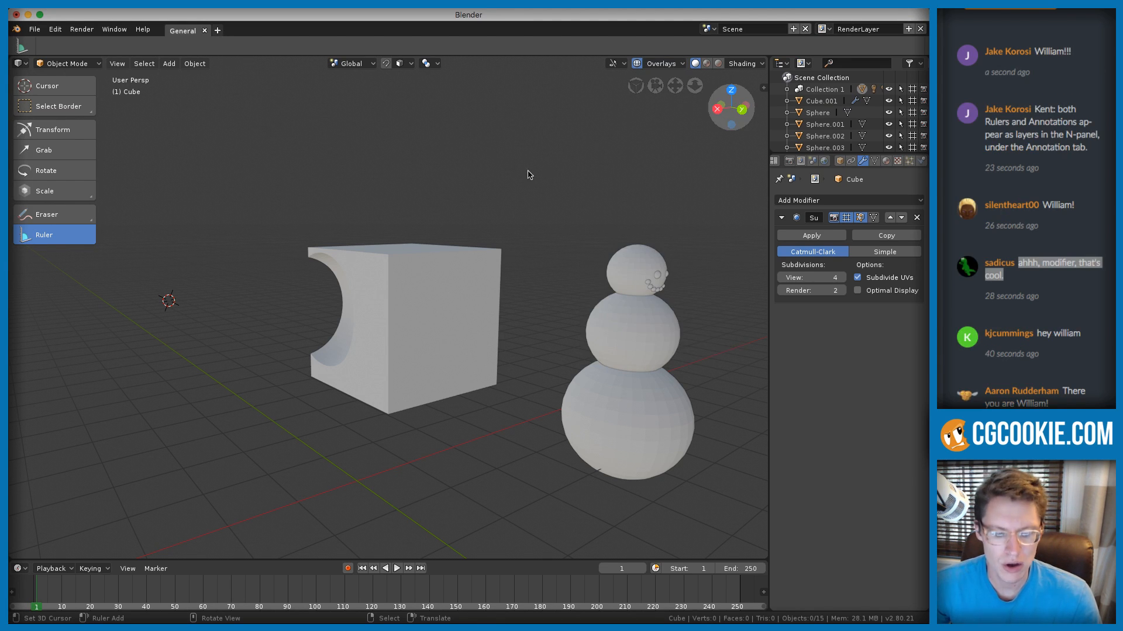
key("n")
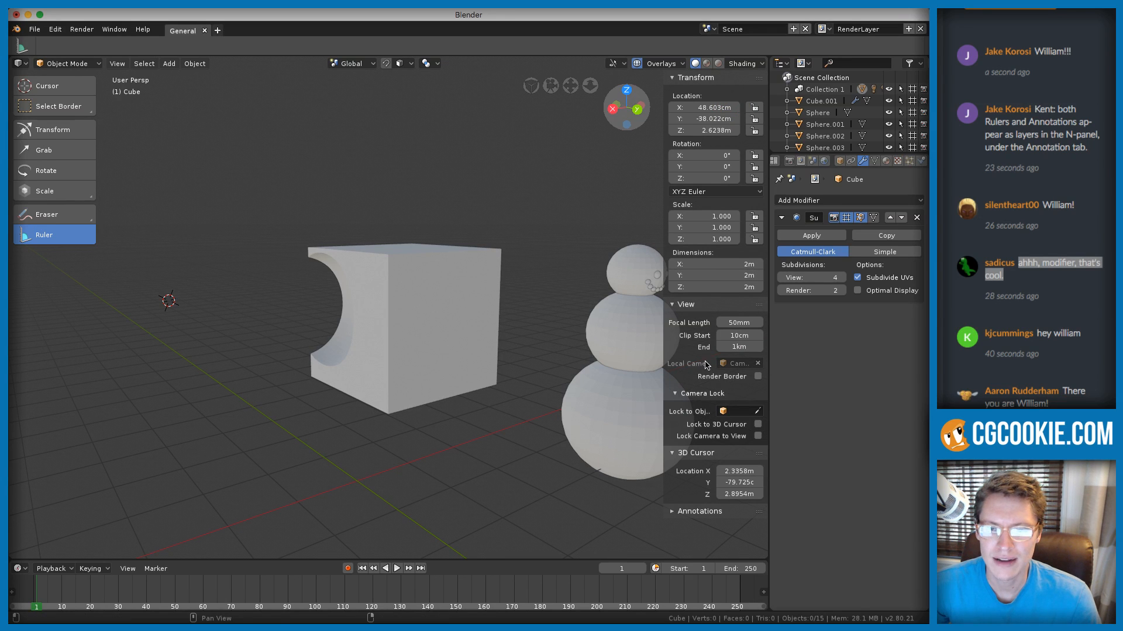
left_click(699, 511)
scroll(702, 468, "down", 3)
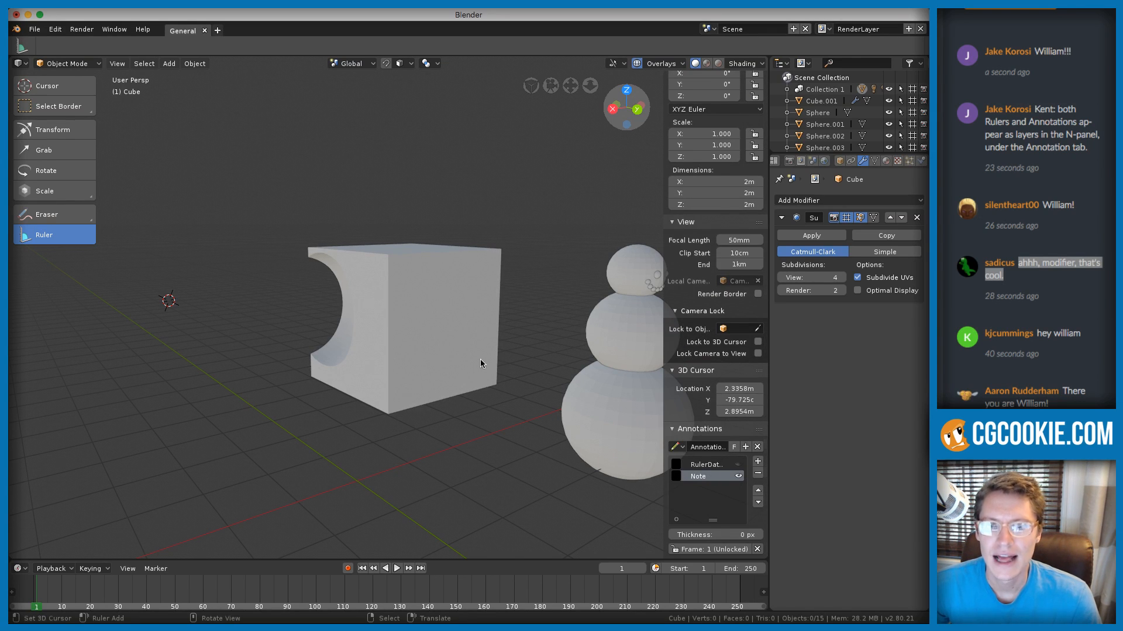
Place the 3D cursor in the empty space above the notched cube and switch from the Eraser to the Annotate tool
left_click(243, 187)
middle_click_drag(220, 183, 249, 197)
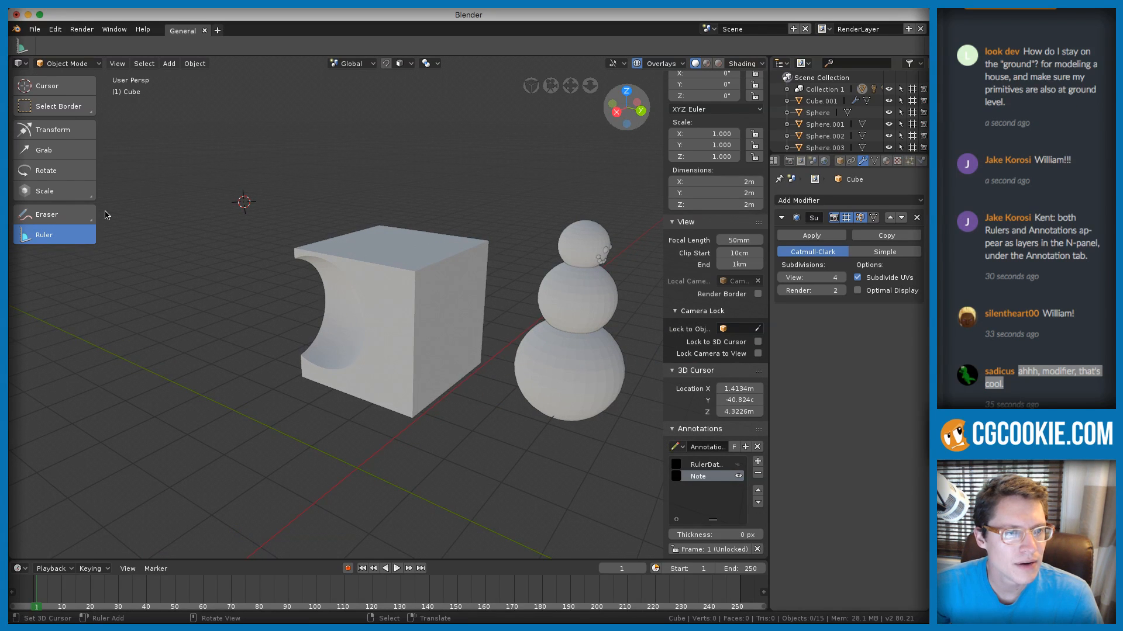
left_click(56, 220)
left_click_drag(56, 220, 57, 241)
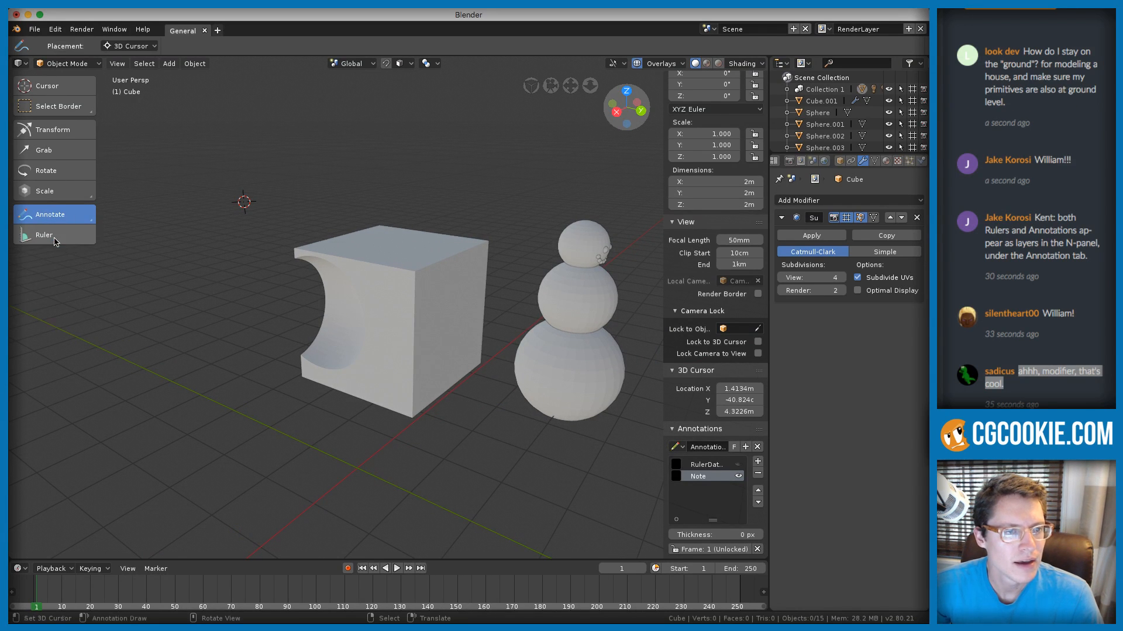
mouse_move(126, 167)
middle_mouse_down()
mouse_move(206, 167)
mouse_move(137, 148)
middle_mouse_up()
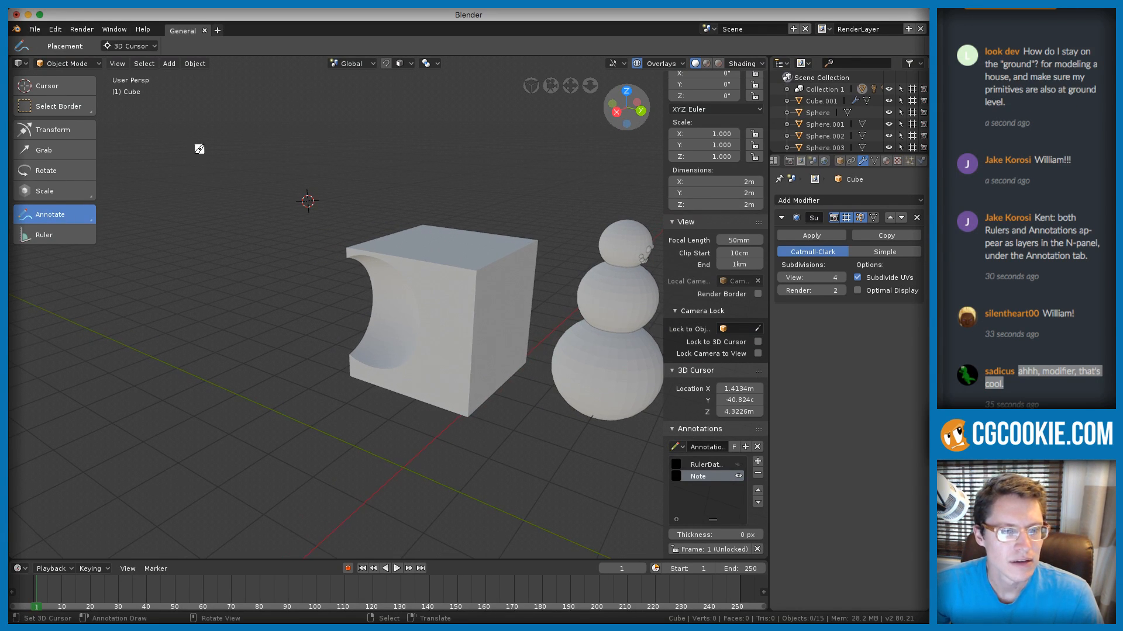
Turn on the Annotations and Ornaments viewport overlays
left_click(660, 65)
left_click(593, 174)
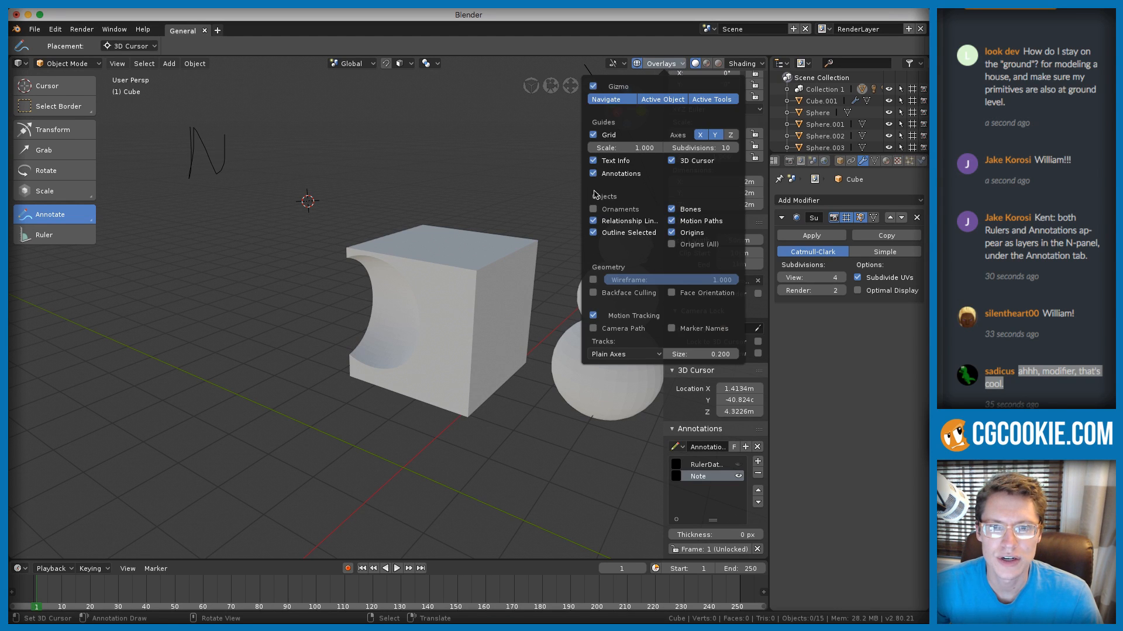
left_click(593, 209)
Complete the handwritten annotation NOTE above the notched cube by drawing the letters O, T and E
middle_click_drag(213, 140, 372, 201, "shift")
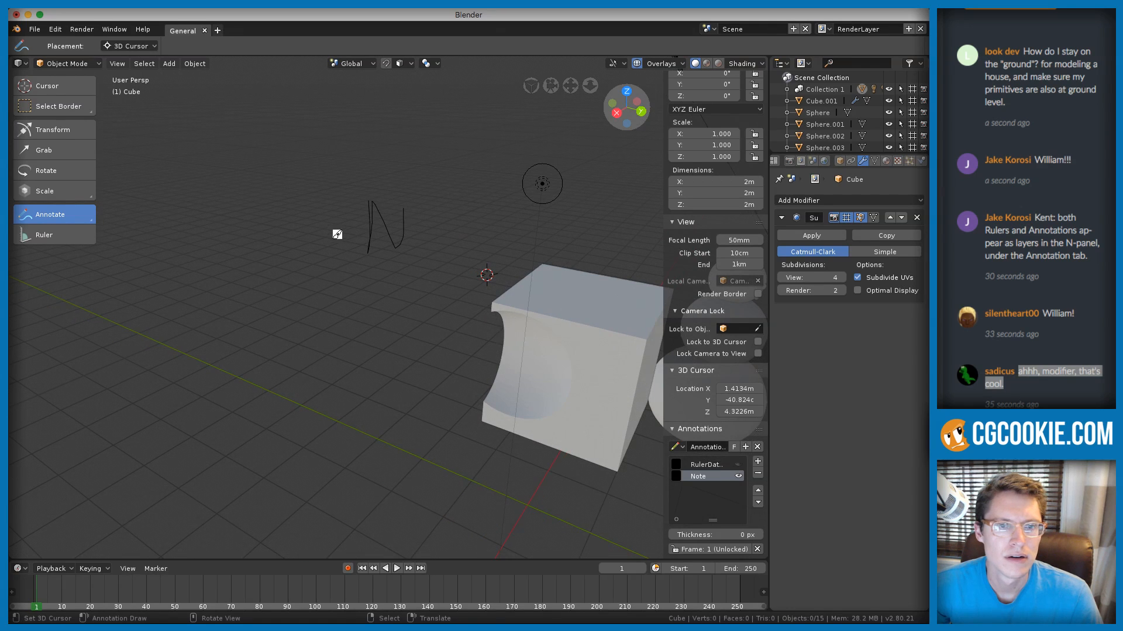
mouse_move(431, 211)
left_mouse_down()
mouse_move(419, 228)
mouse_move(432, 210)
mouse_move(463, 248)
left_mouse_up()
mouse_move(446, 213)
left_mouse_down()
mouse_move(500, 211)
mouse_move(523, 235)
mouse_move(511, 224)
left_mouse_up()
left_click_drag(497, 215, 524, 214)
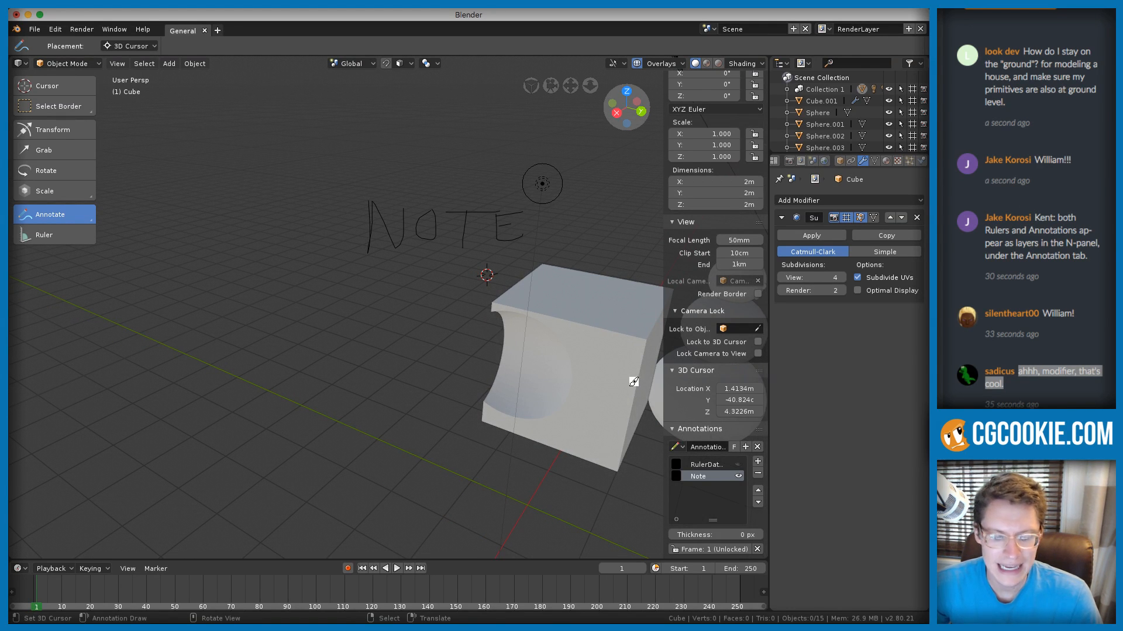
Hide the Note annotation layer and show it again, with the ruler layer's visibility also turned on
key("n")
key("n")
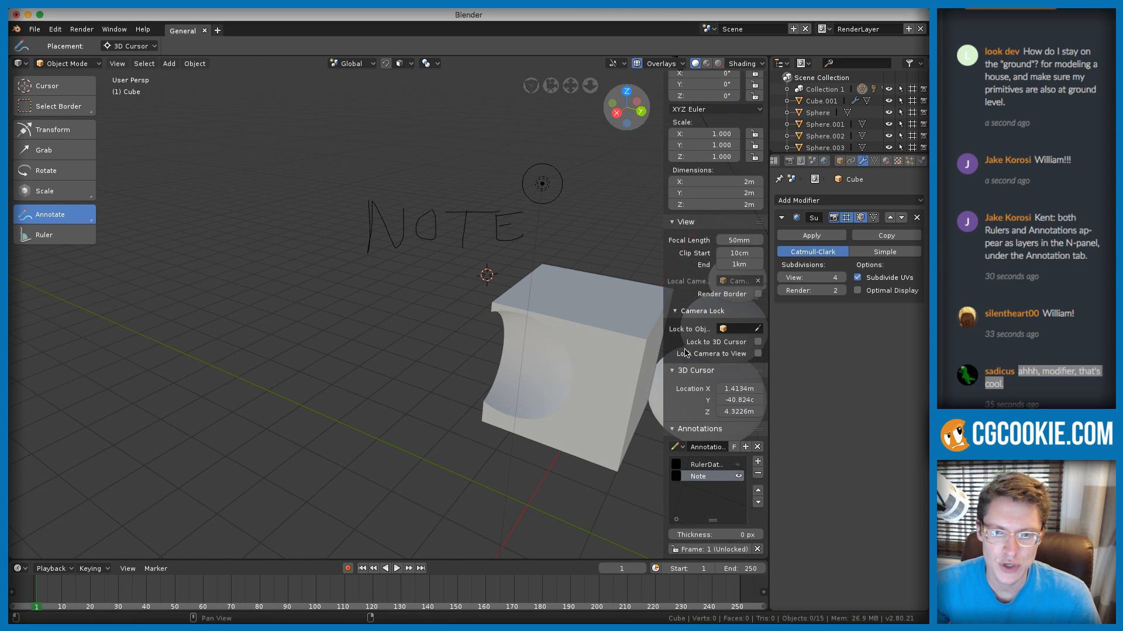
left_click(678, 434)
left_click(672, 513)
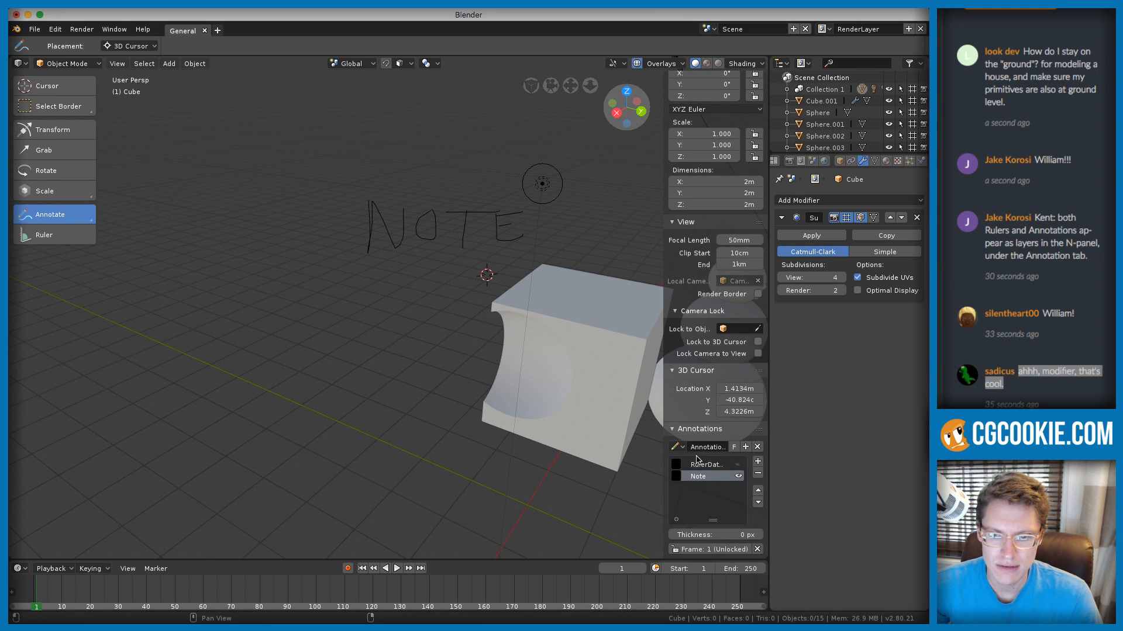
left_click(738, 476)
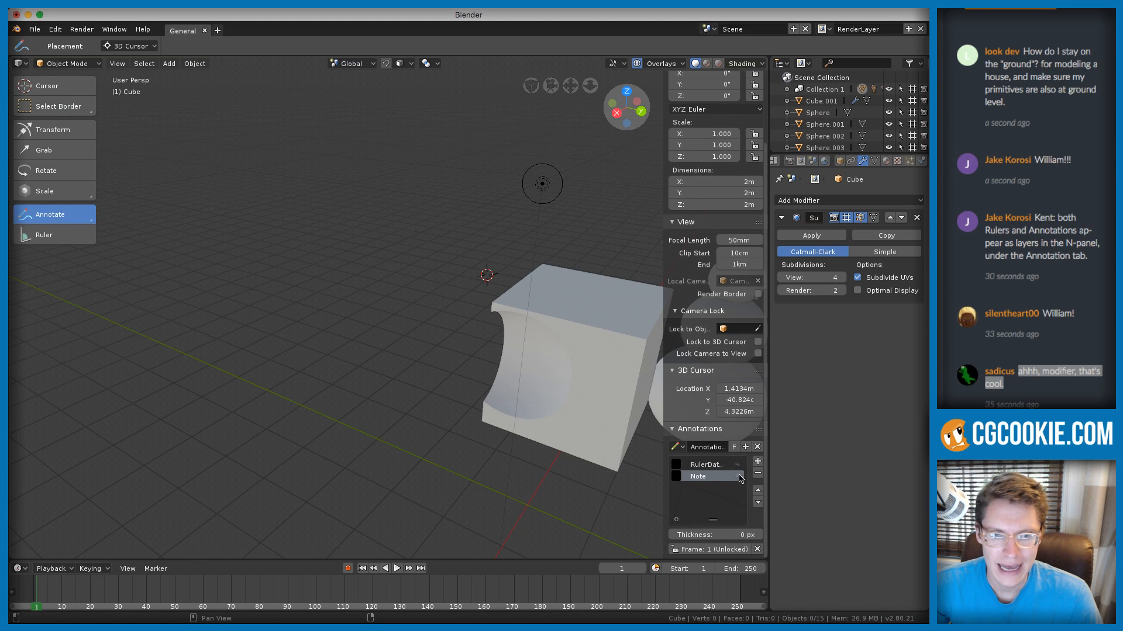
left_click(739, 476)
Select the ruler layer in the annotations list and view the handwritten notes around the whole scene
middle_click_drag(506, 375, 323, 355, "shift")
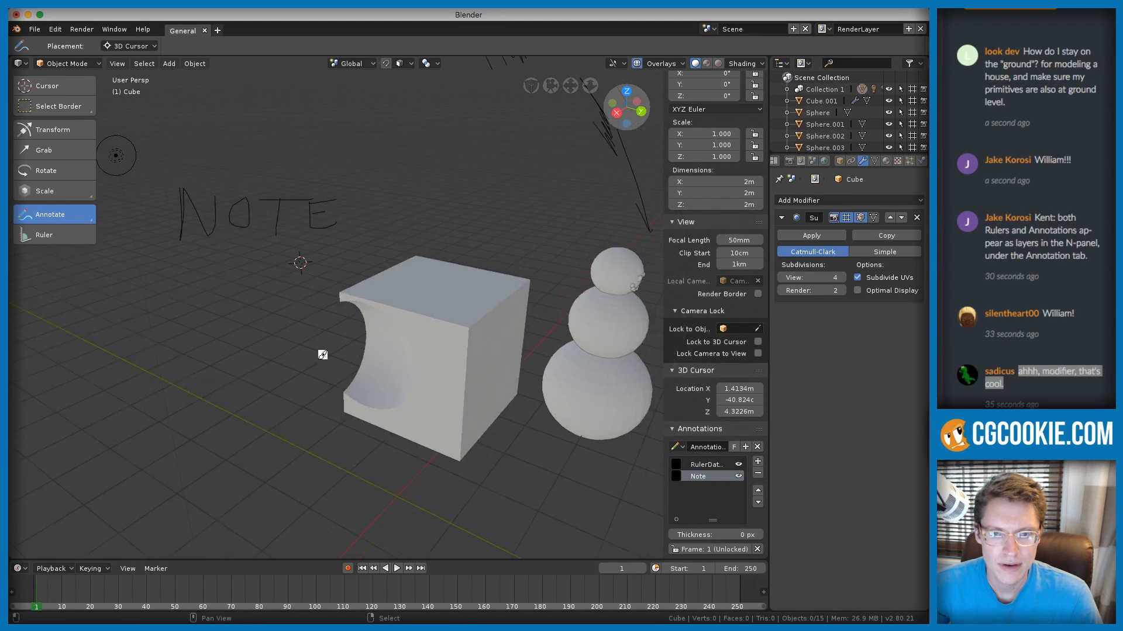
scroll(351, 316, "down", 3)
middle_click_drag(388, 273, 503, 306)
scroll(508, 310, "down", 1)
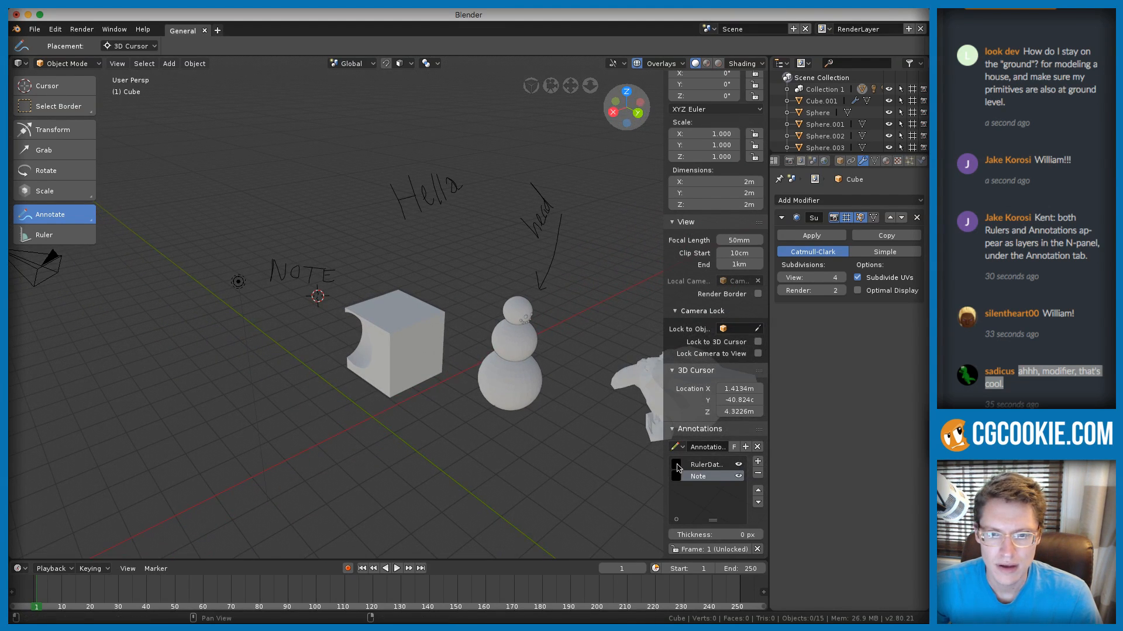
left_click(710, 465)
middle_click_drag(429, 342, 486, 338)
scroll(478, 316, "down", 4)
scroll(478, 313, "up", 2)
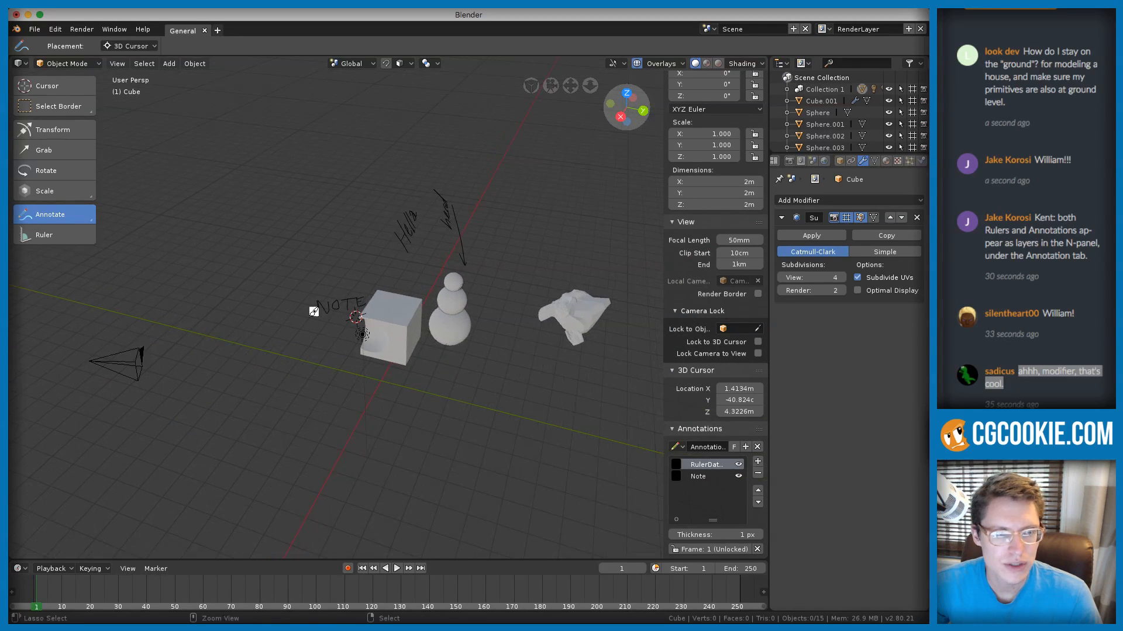
Draw a ruler in the space behind NOTE and bend it at its middle into an angle of about 84°
left_click(44, 234)
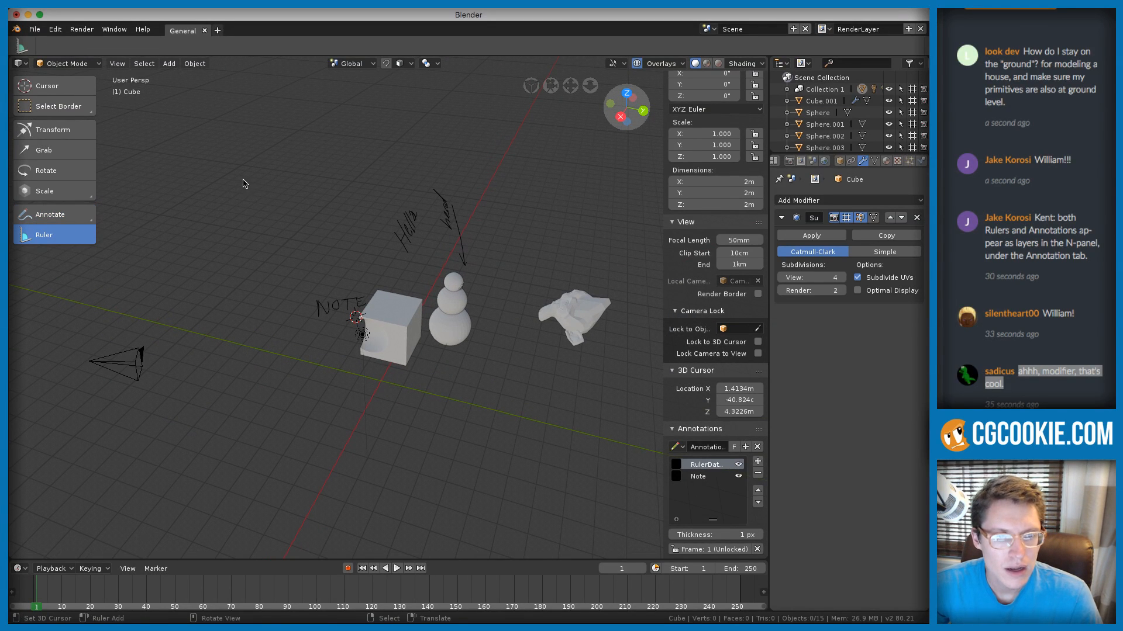
left_click_drag(244, 183, 351, 278)
left_click_drag(295, 229, 228, 271)
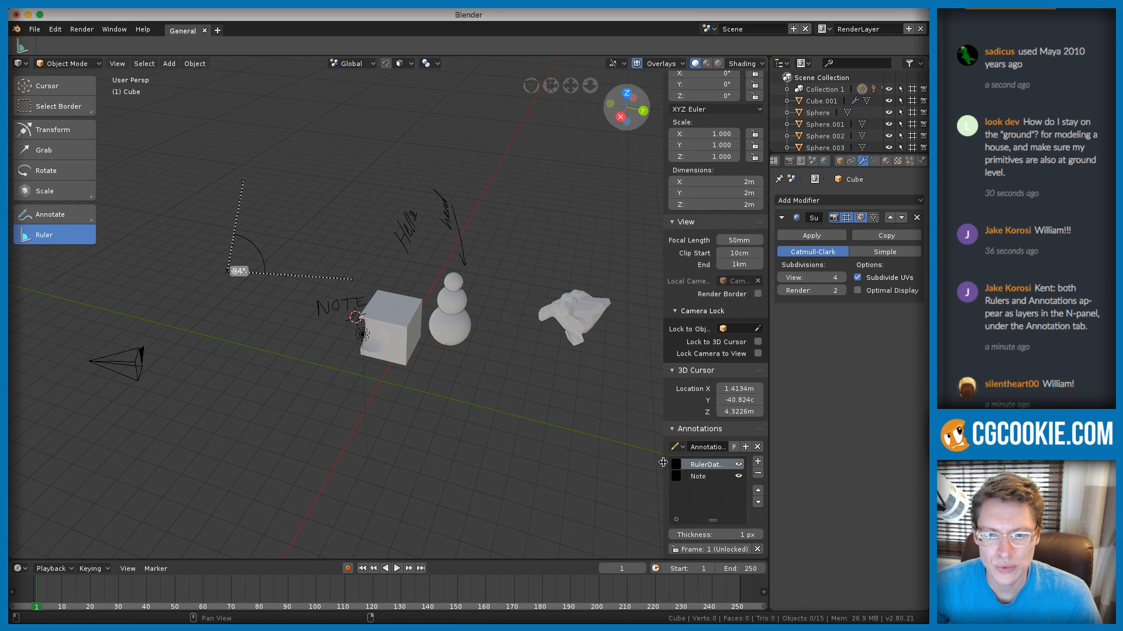
Widen the sidebar to read the layer names and remove the RulerData3D layer from the annotations
left_click_drag(665, 463, 619, 477)
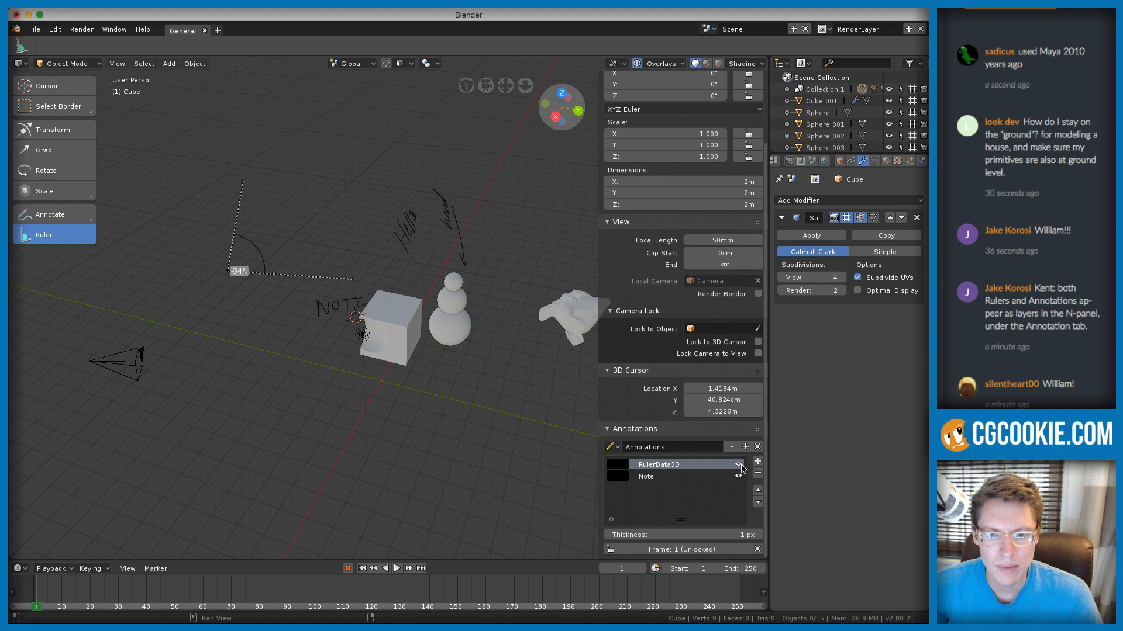
left_click(617, 464)
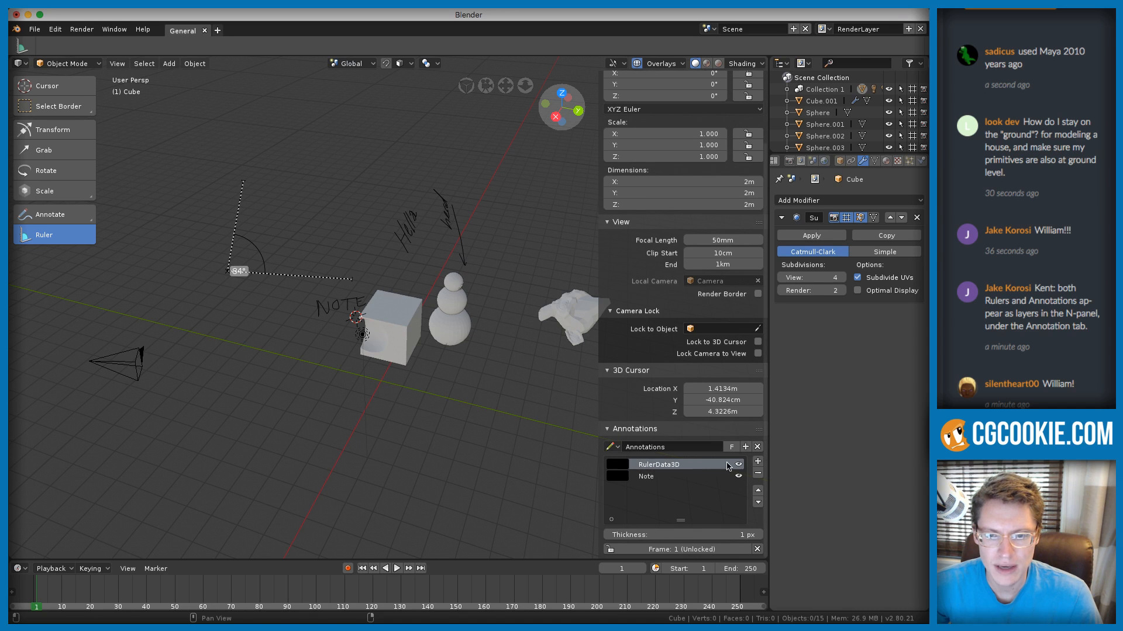
left_click(758, 475)
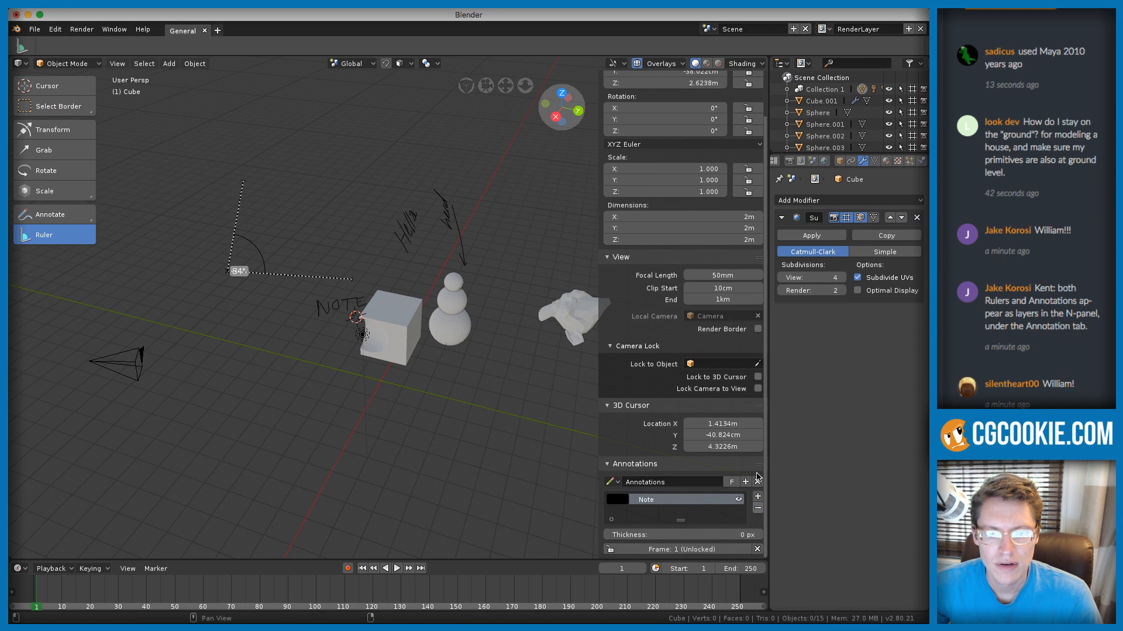
Remove the Note annotation layer, create a new annotations data-block and remove the Note layer from that one too
left_click(758, 510)
left_click(745, 530)
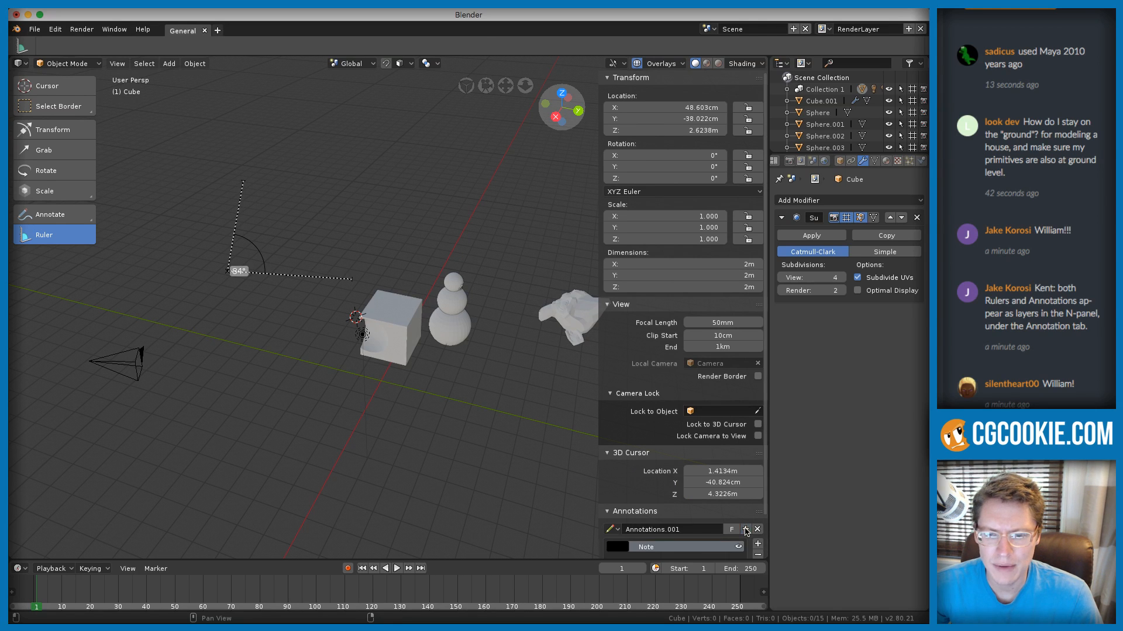
scroll(753, 532, "down", 1)
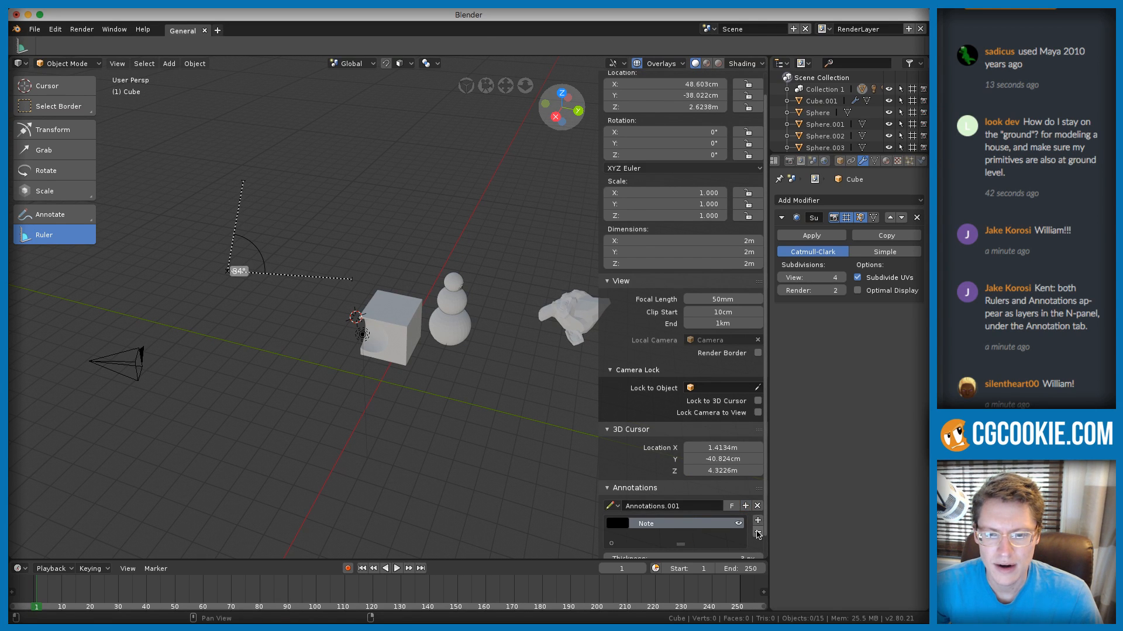
left_click(757, 534)
Choose Annotations.001 as the annotation data-block and hide the sidebar
left_click(608, 529)
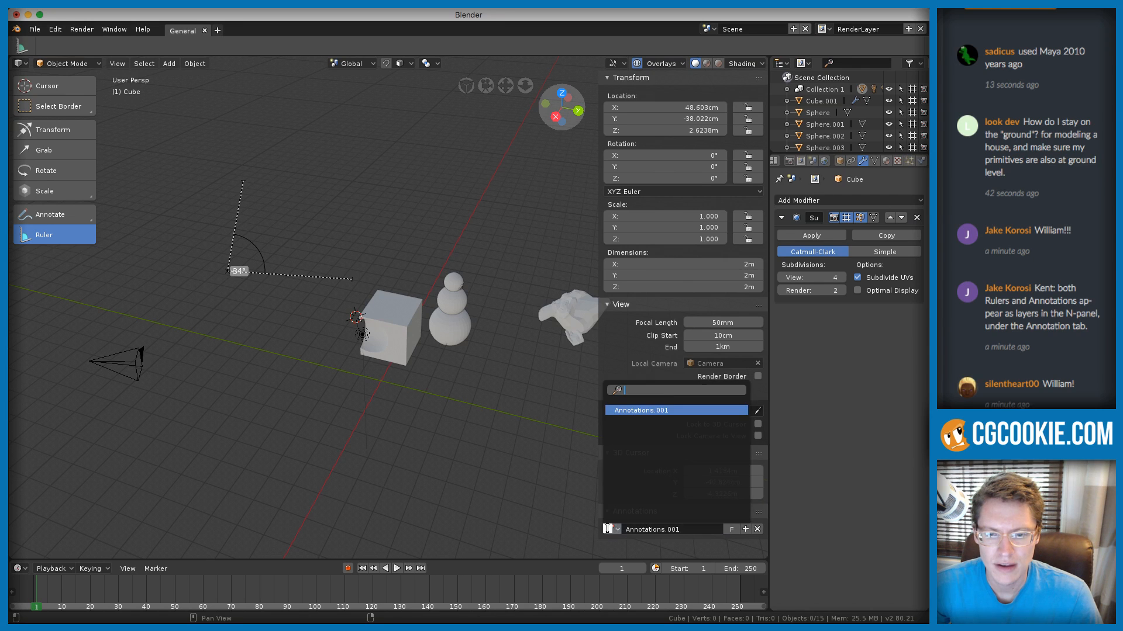
left_click(631, 411)
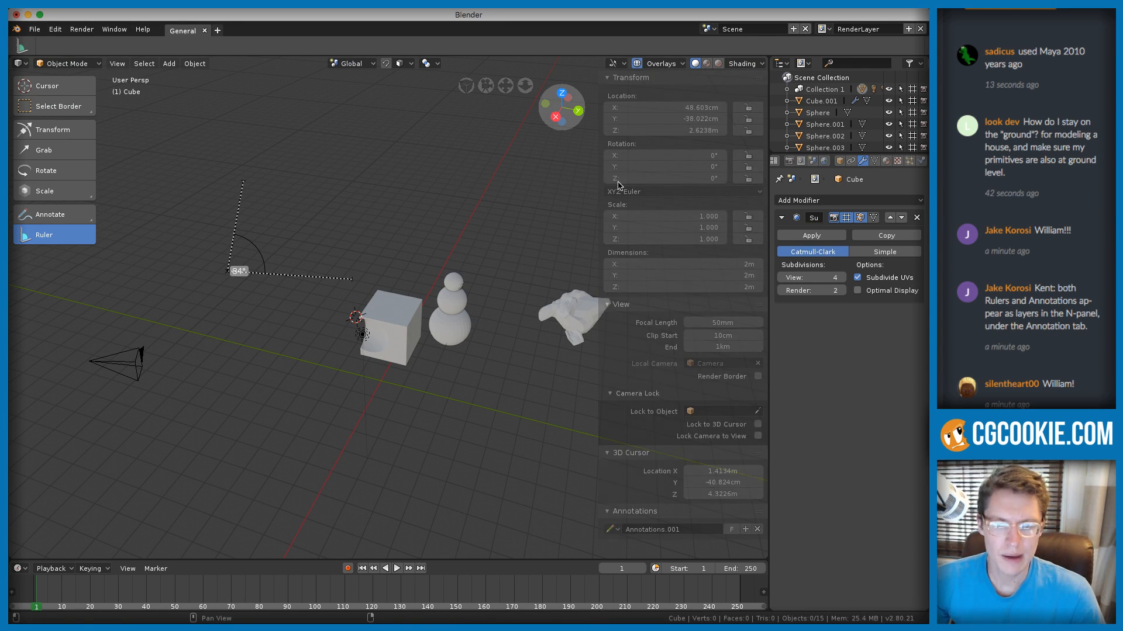
key("n")
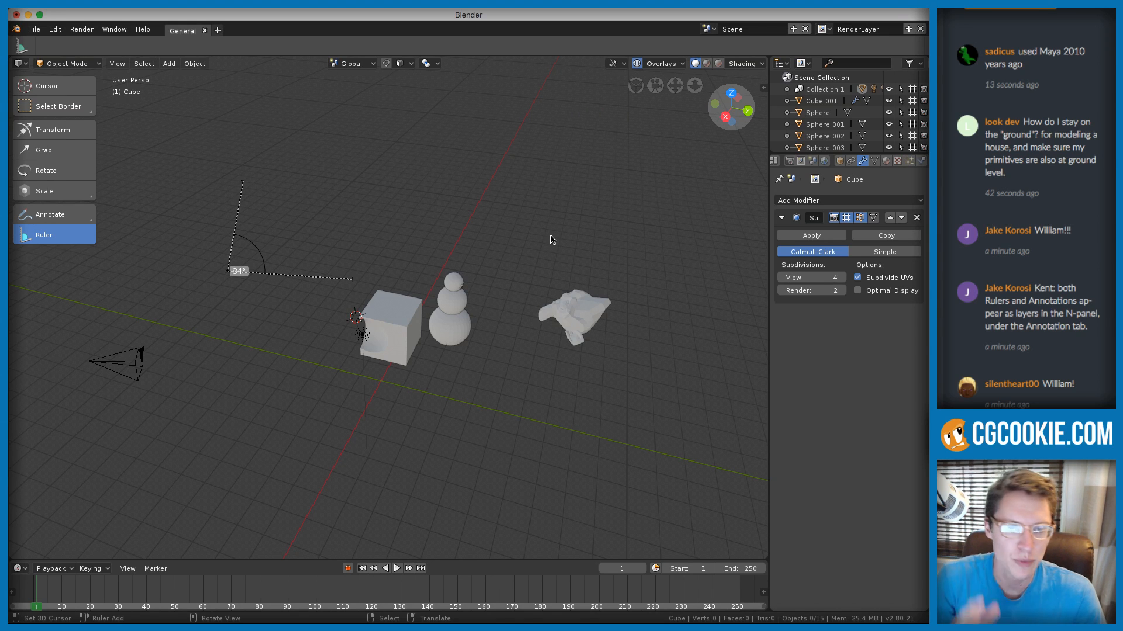
Maximize the 3D viewport and frame the snowman together with the cube from a low front angle
scroll(459, 252, "up", 4)
middle_click_drag(578, 257, 349, 180)
middle_click_drag(464, 245, 445, 246)
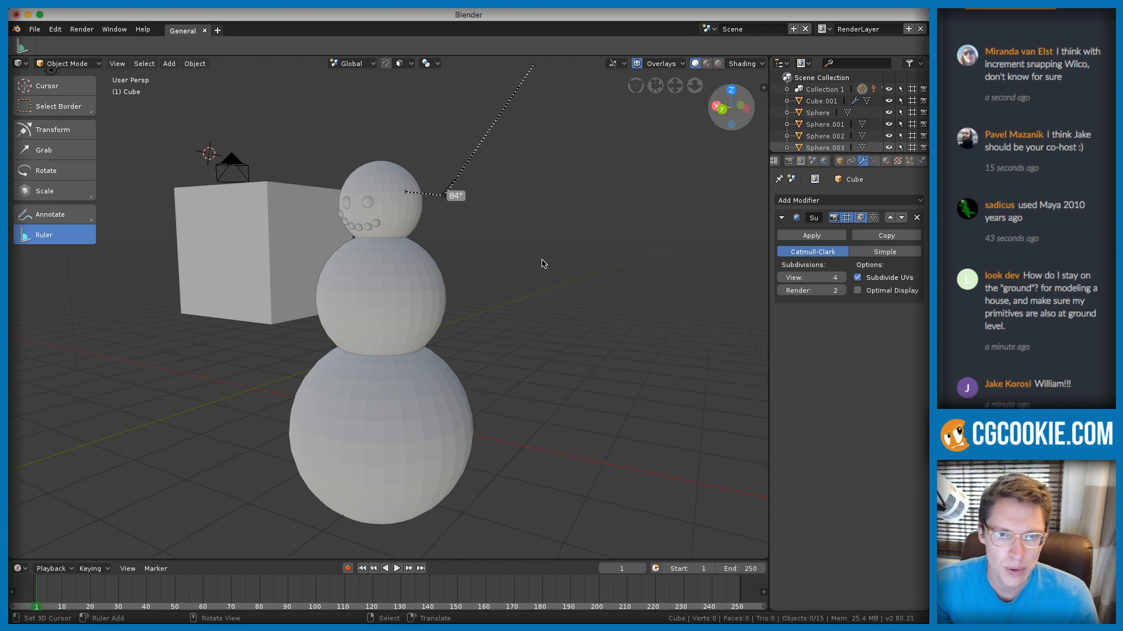
middle_click_drag(543, 264, 522, 233, "ctrl")
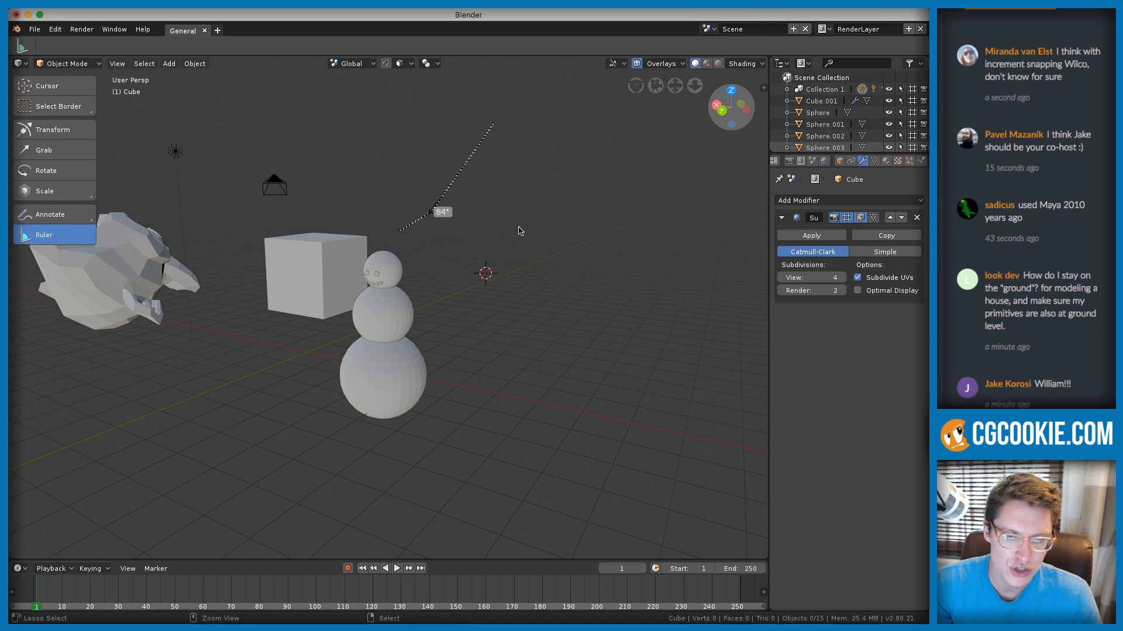
key("ctrl+space")
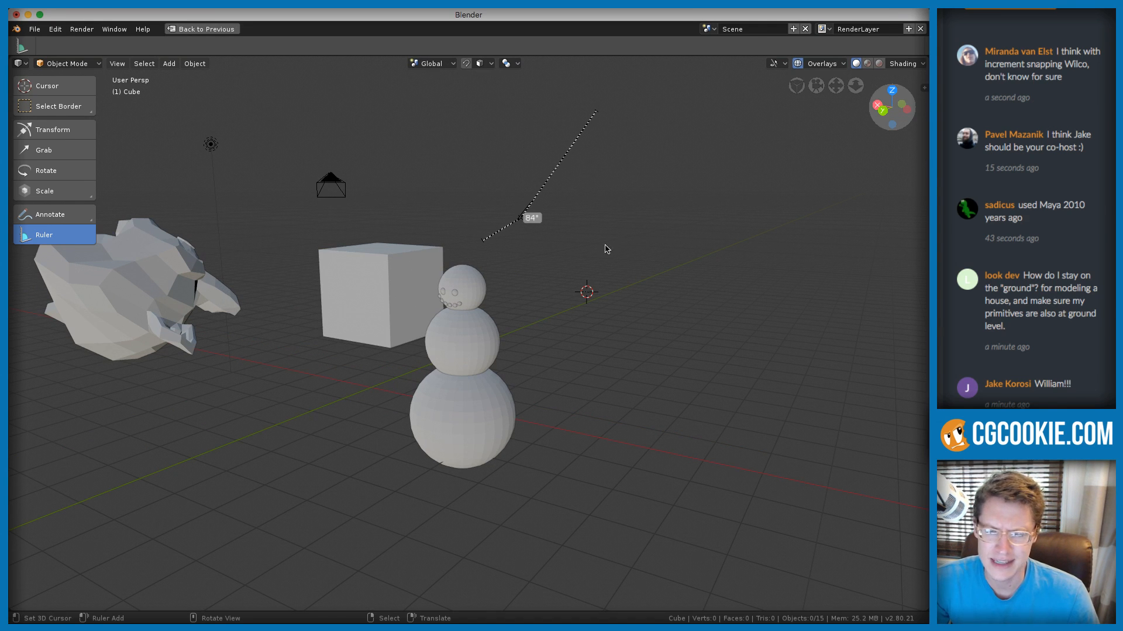
middle_click_drag(605, 236, 604, 260, "shift")
middle_click_drag(604, 259, 655, 276, "ctrl")
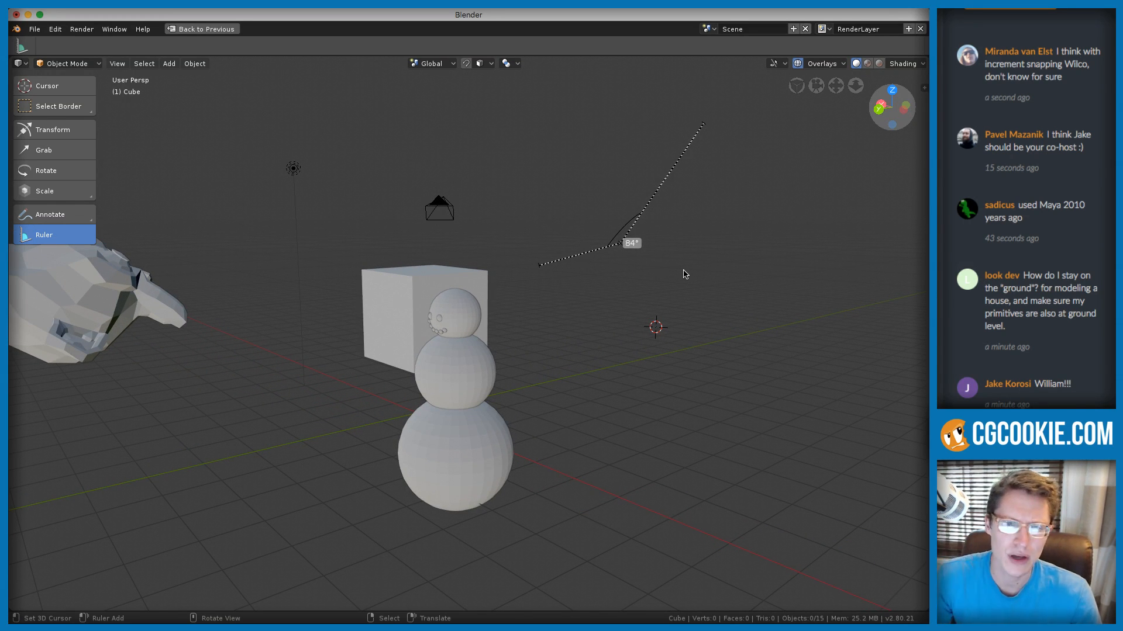
Delete the cube beside the snowman and the large faceted low-poly mesh
right_click(400, 275)
middle_click_drag(476, 265, 530, 213, "shift")
key("x")
left_click(535, 213)
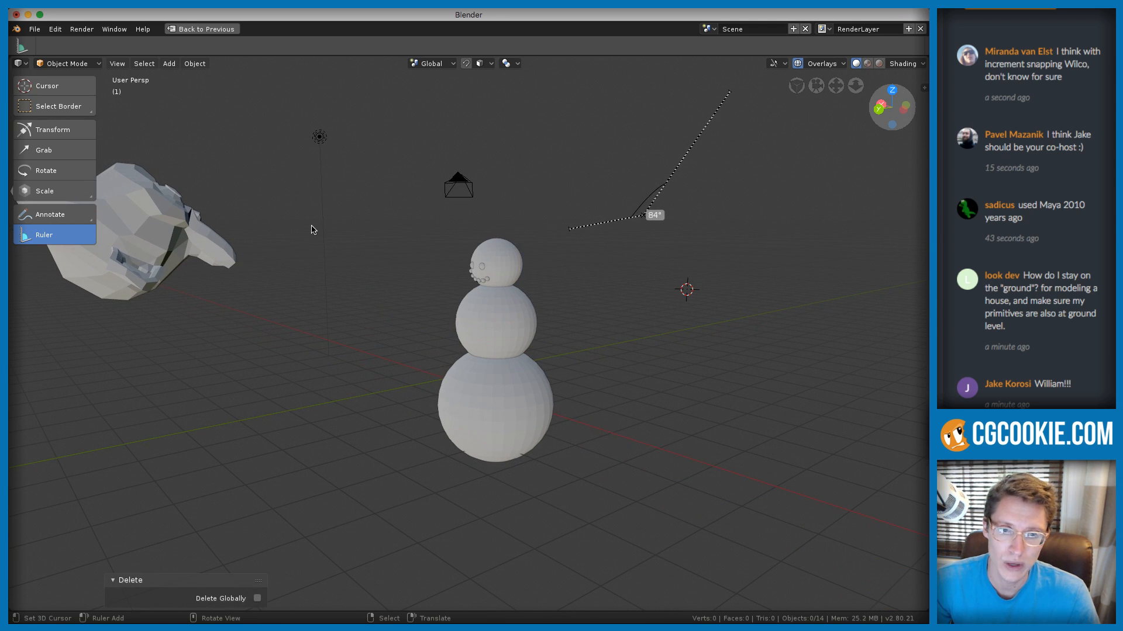
right_click(230, 220)
key("x")
left_click(229, 214)
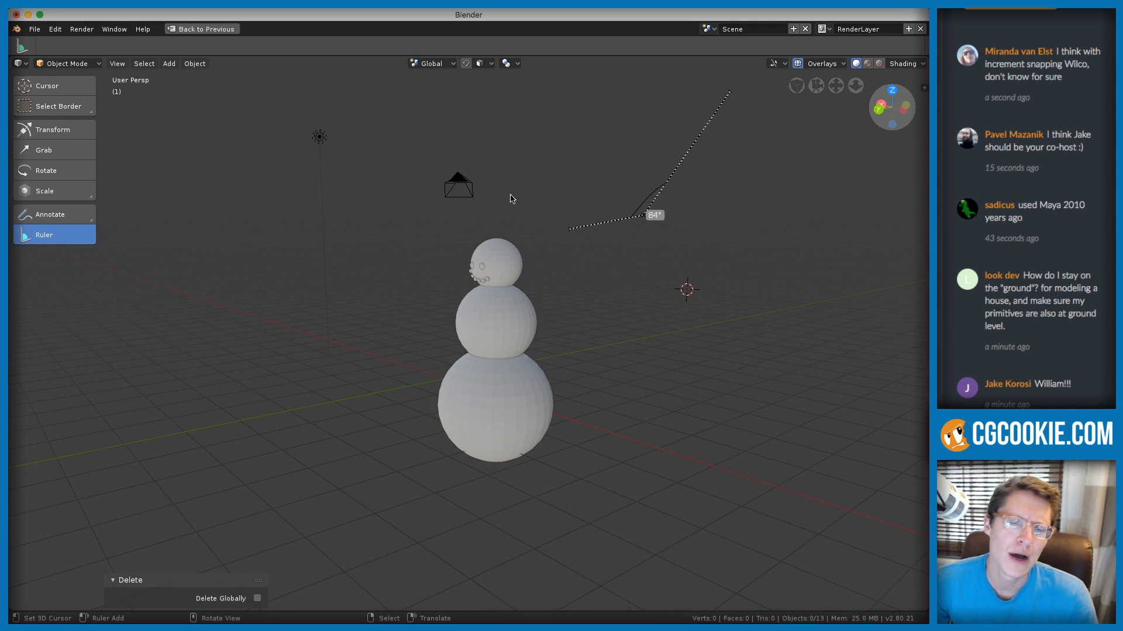
Select the camera and show the Delete command for it without confirming the deletion
middle_click_drag(437, 184, 371, 218)
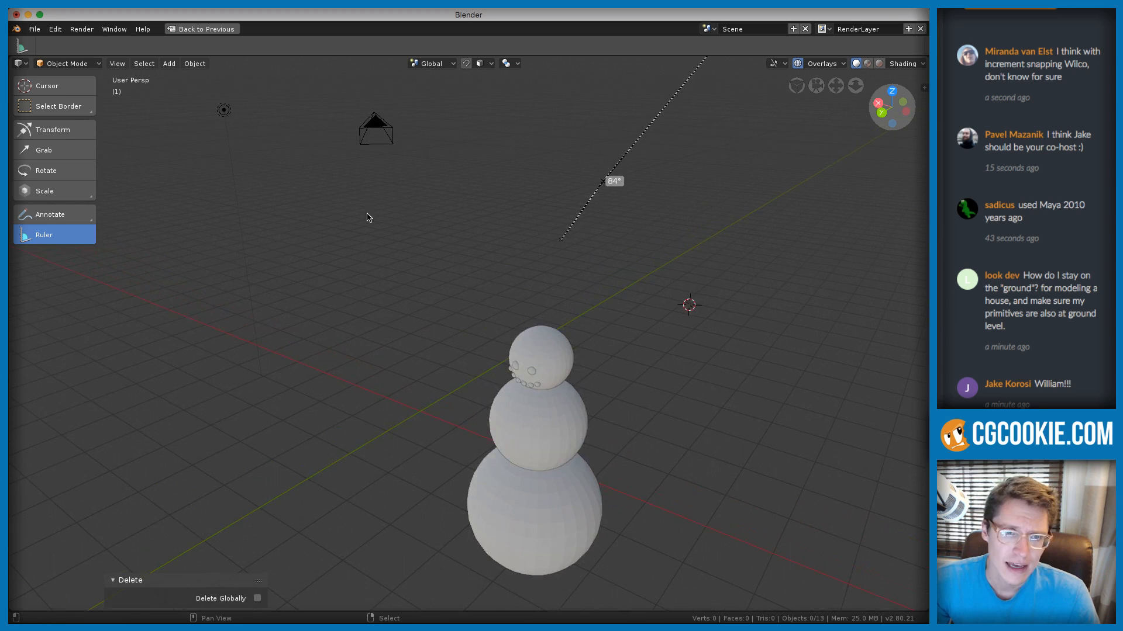
right_click(380, 126)
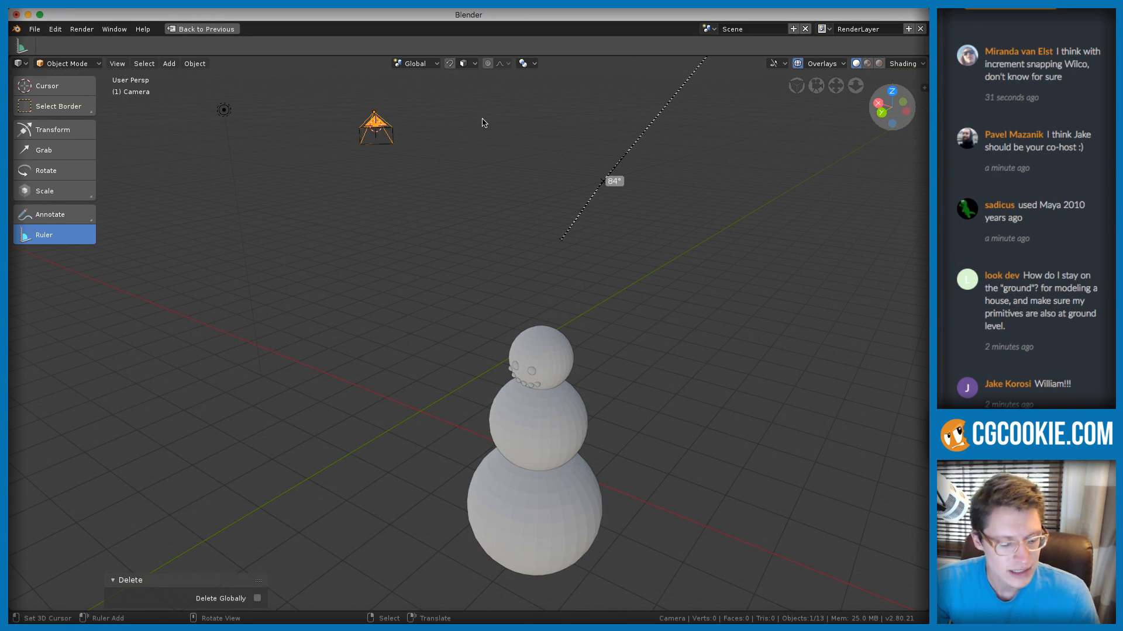
key("x")
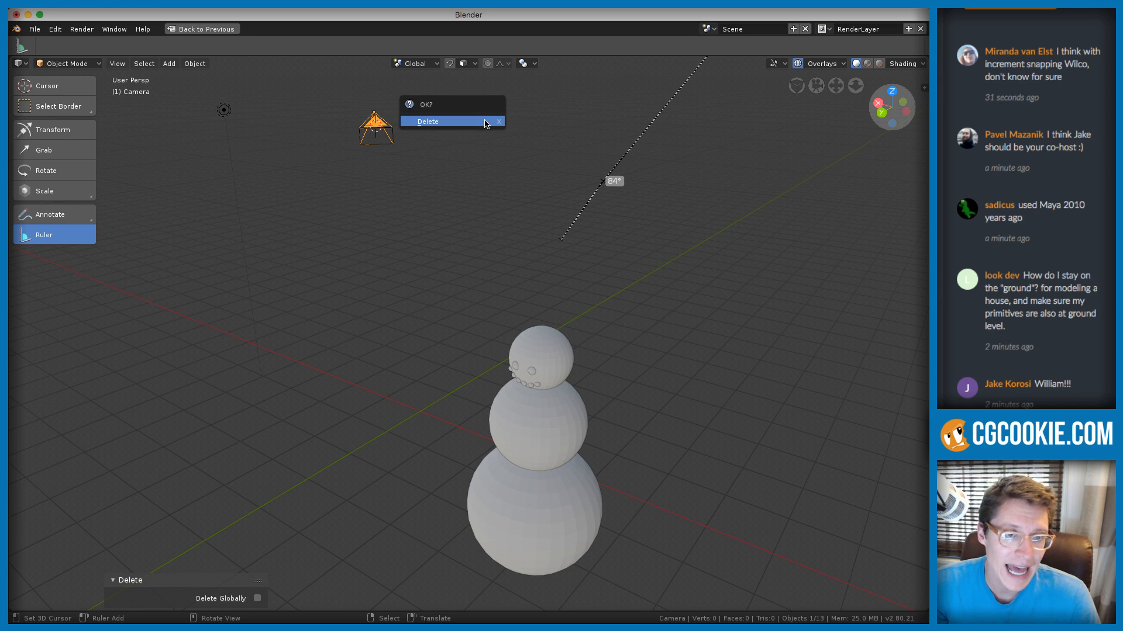
middle_click_drag(316, 85, 315, 108, "shift")
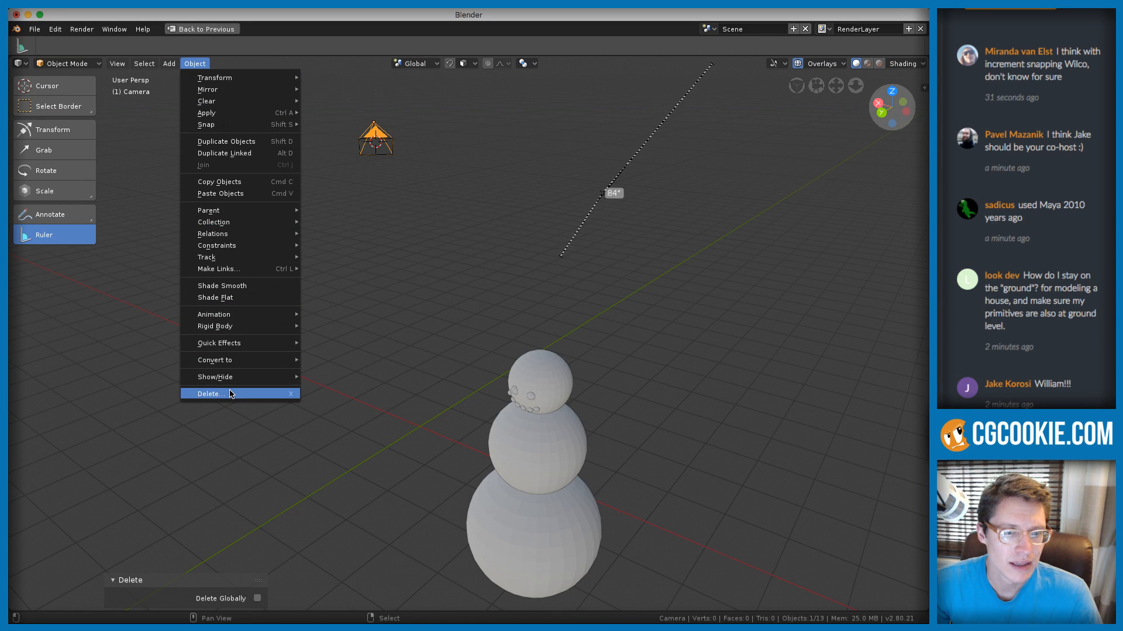
Delete the camera and the angle ruler measurement from the snowman scene
middle_click_drag(556, 248, 433, 188)
key("x")
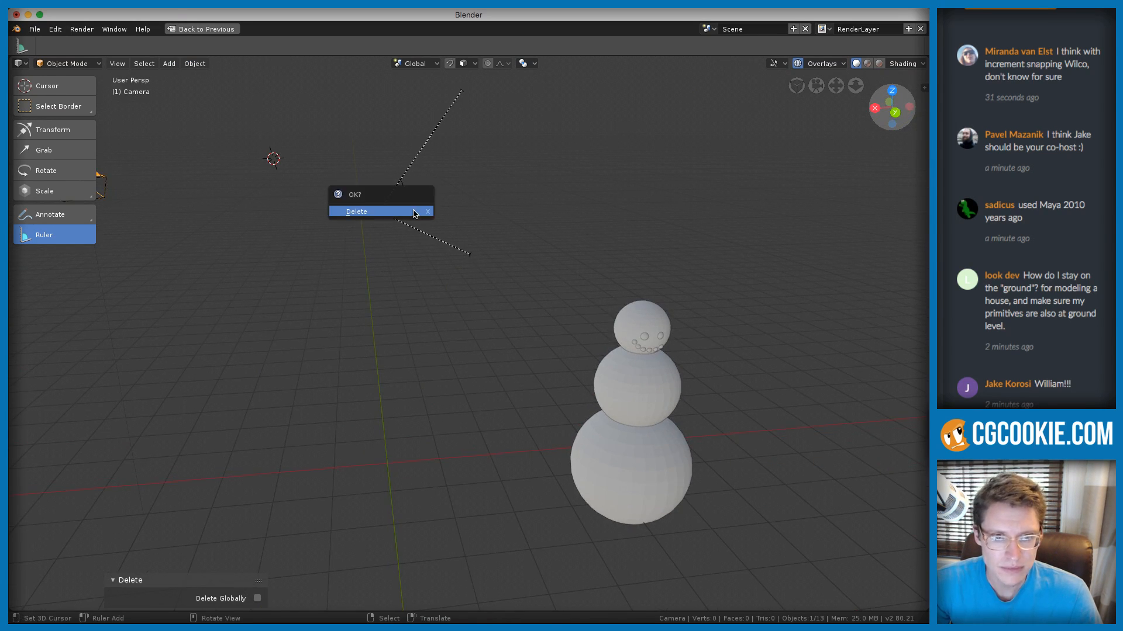
left_click(413, 211)
scroll(433, 223, "down", 3)
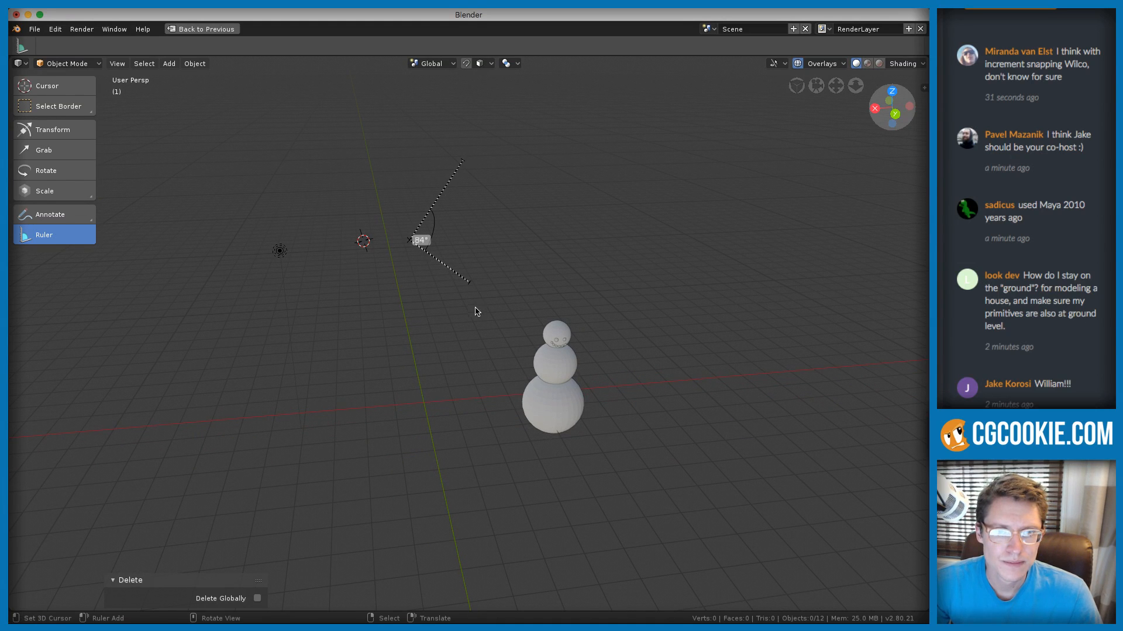
key("Delete")
middle_click_drag(468, 283, 506, 345)
scroll(507, 312, "up", 3)
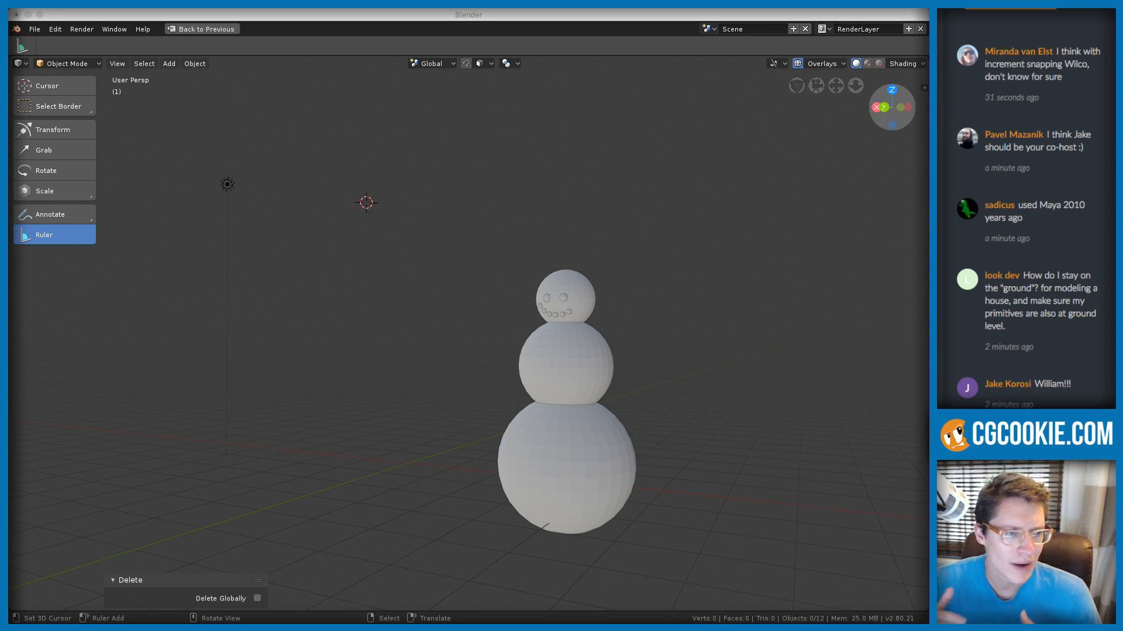
left_click(626, 317)
middle_click_drag(626, 317, 625, 348)
middle_click_drag(624, 348, 528, 312, "shift")
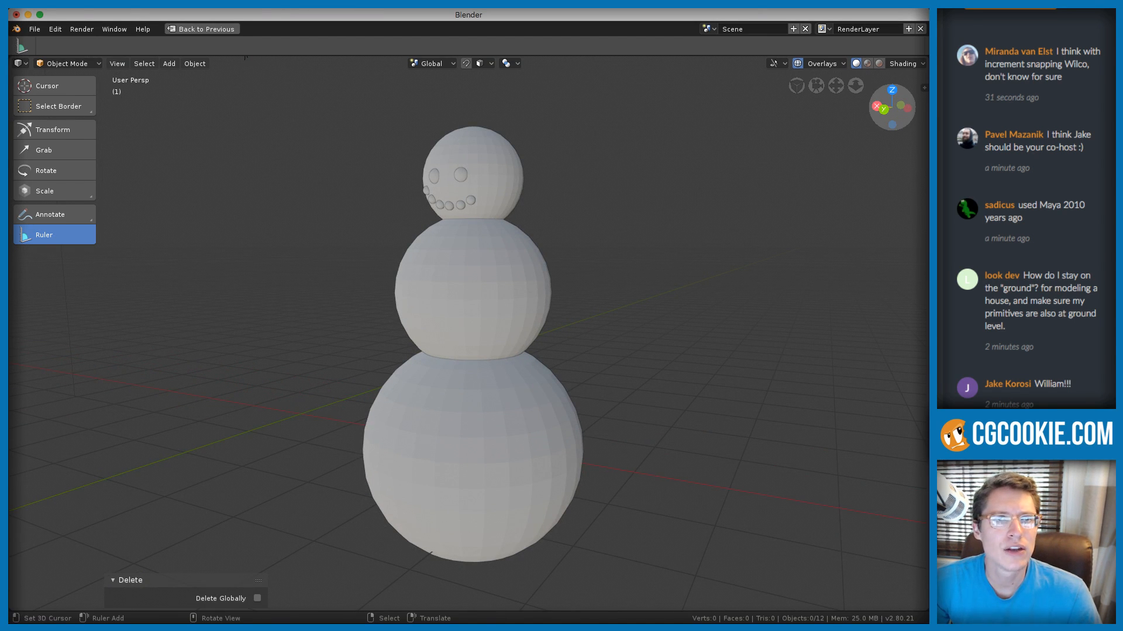
Switch to the web browser showing the August 2018 class homepage
key("super+Tab")
key("ctrl+Tab")
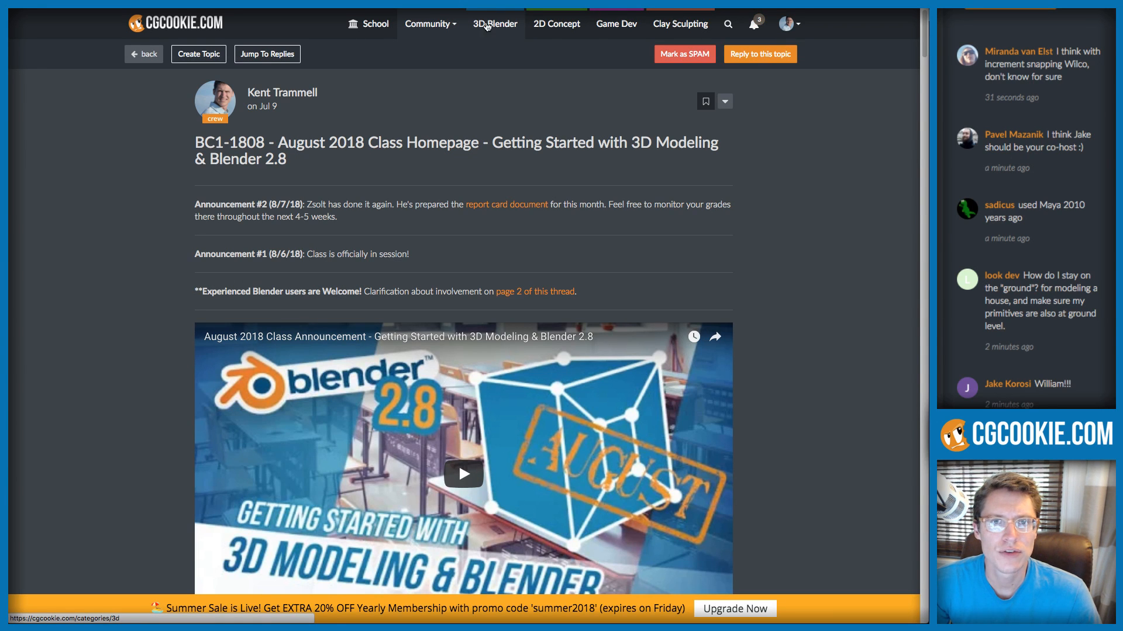
left_click(488, 28)
left_click(395, 53)
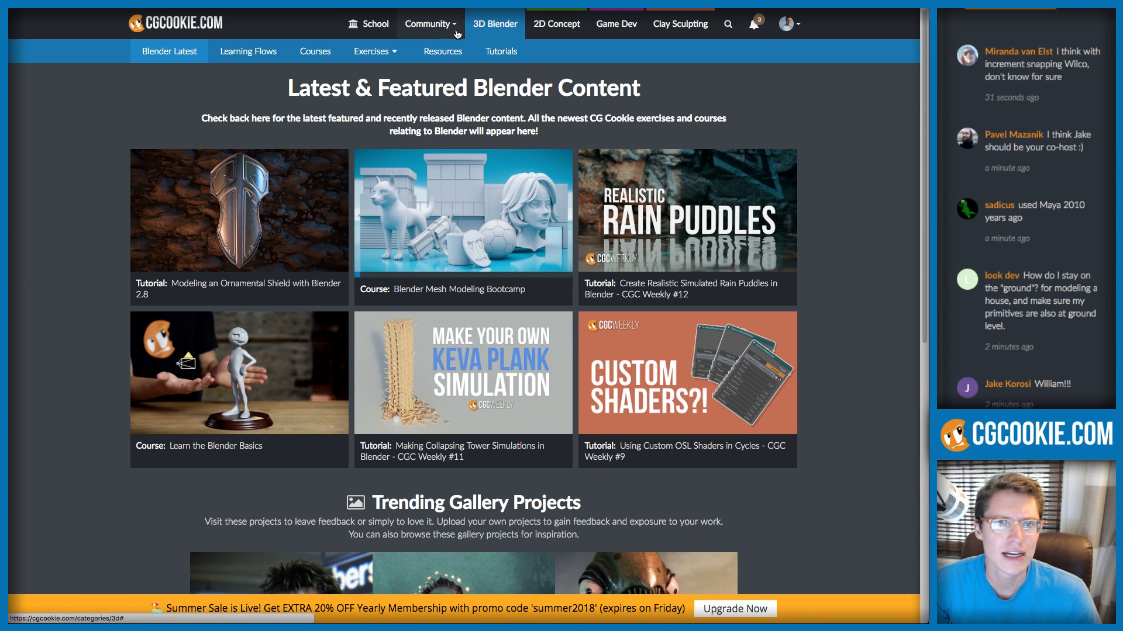
mouse_move(432, 27)
left_click(440, 52)
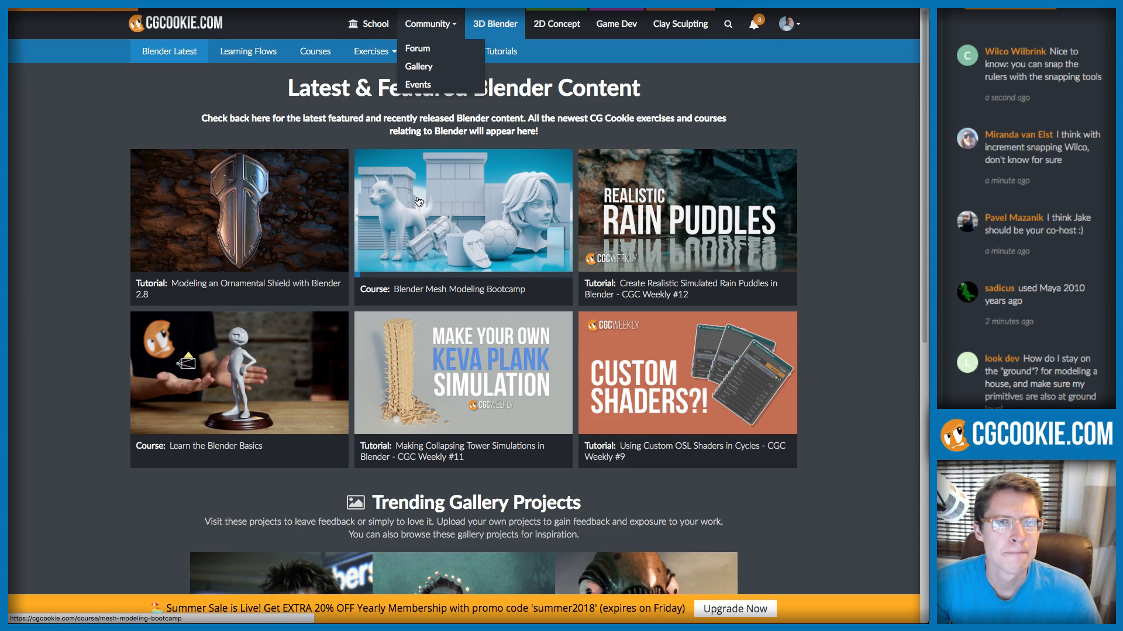
Open the Week 1 homework's Model with Primitives Exercise from the class homepage and view its submissions
scroll(473, 212, "down", 15)
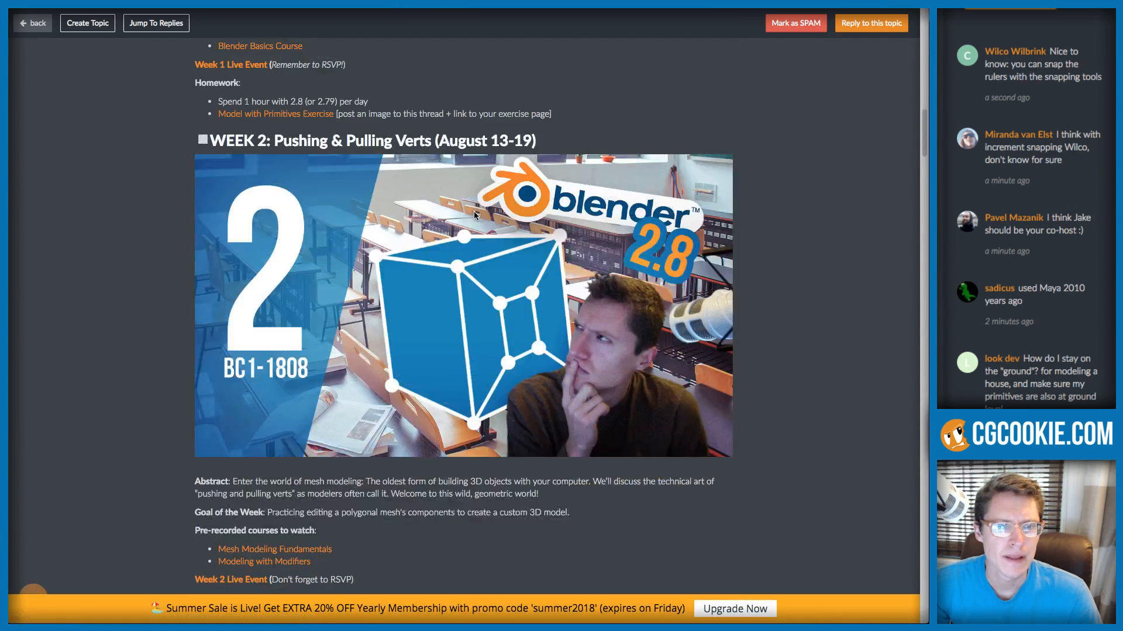
left_click(304, 114)
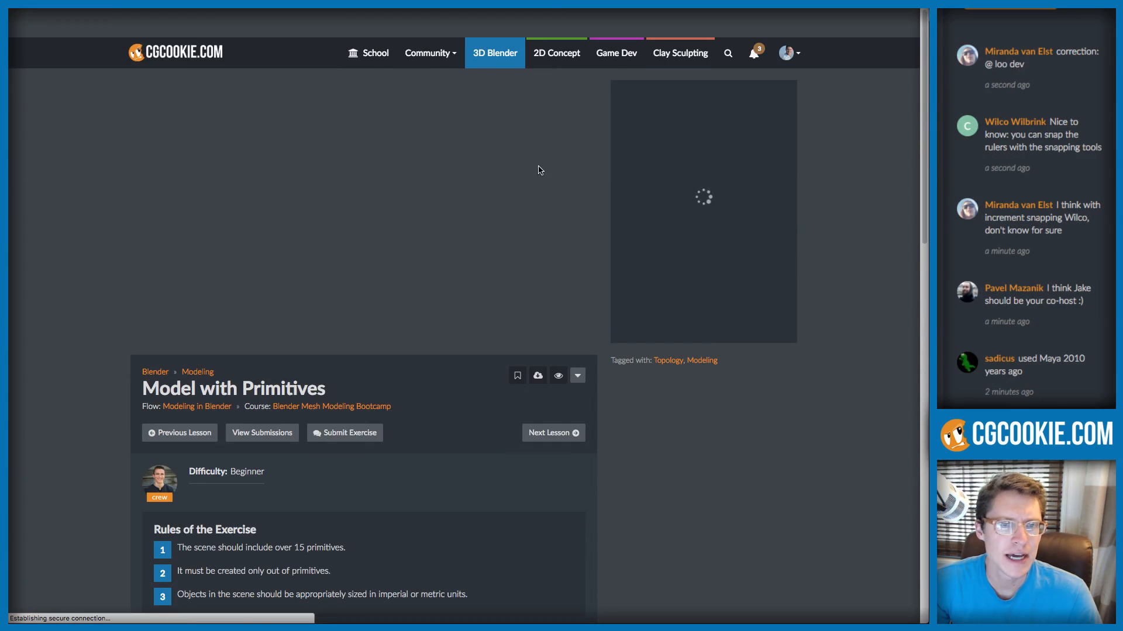
left_click(262, 432)
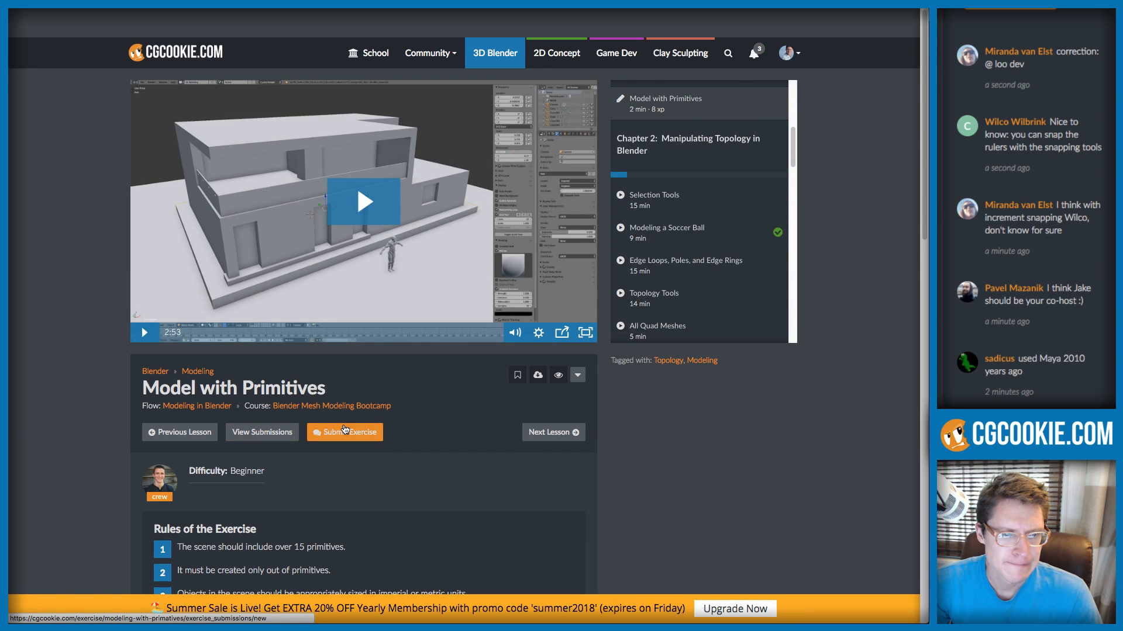
Browse the Model with Primitives submissions on pages 1 and 2, and open page 3
scroll(388, 414, "down", 1)
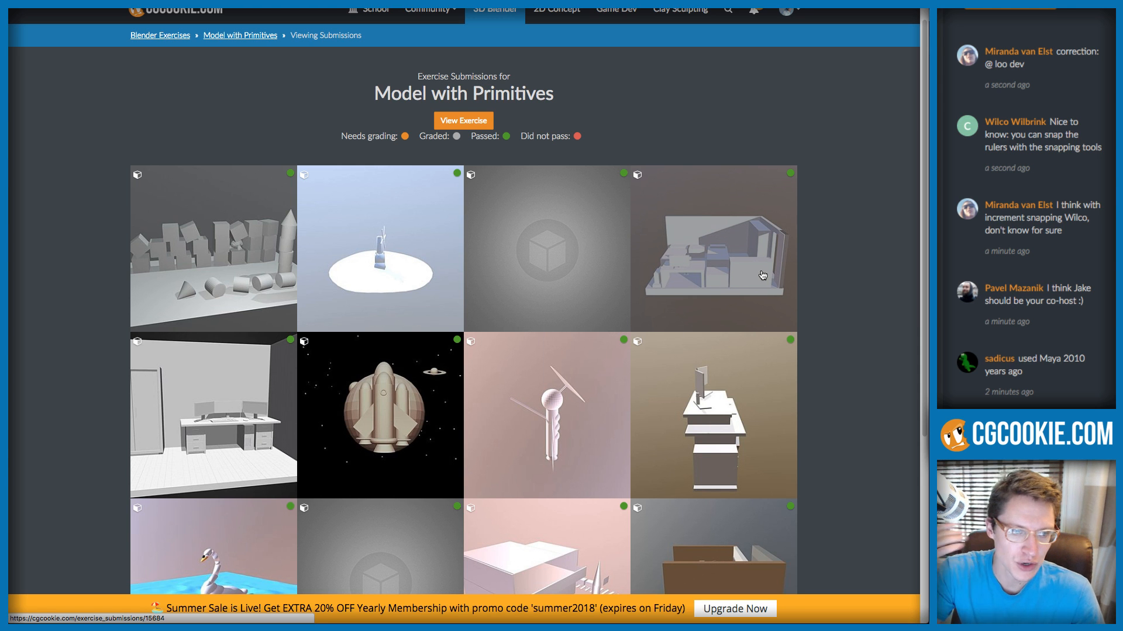
scroll(703, 285, "down", 1)
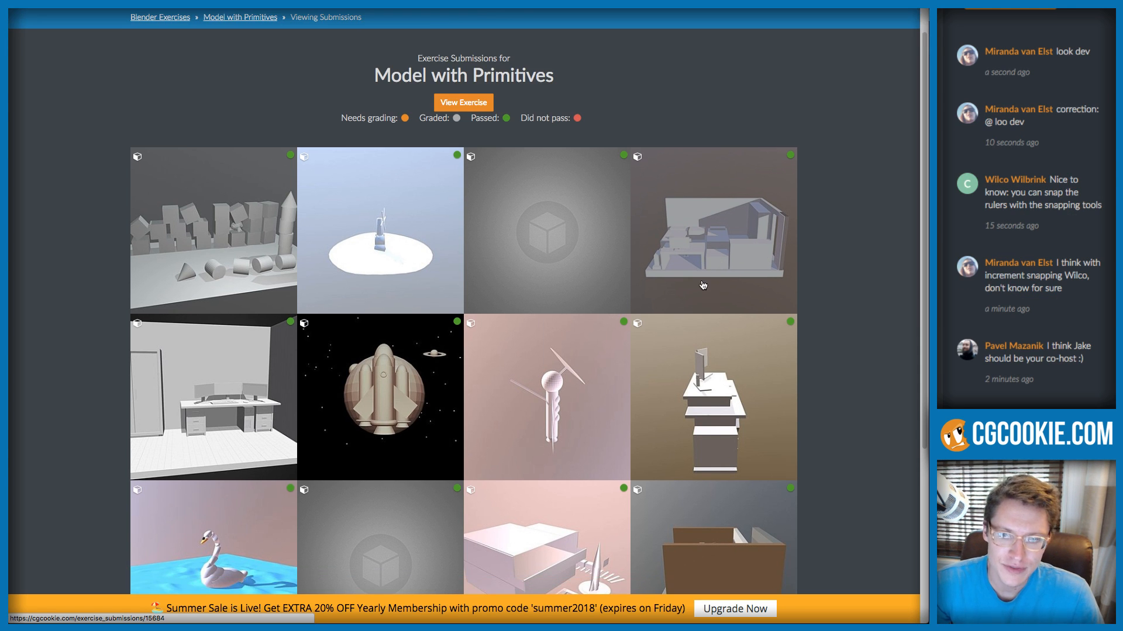
scroll(376, 405, "down", 3)
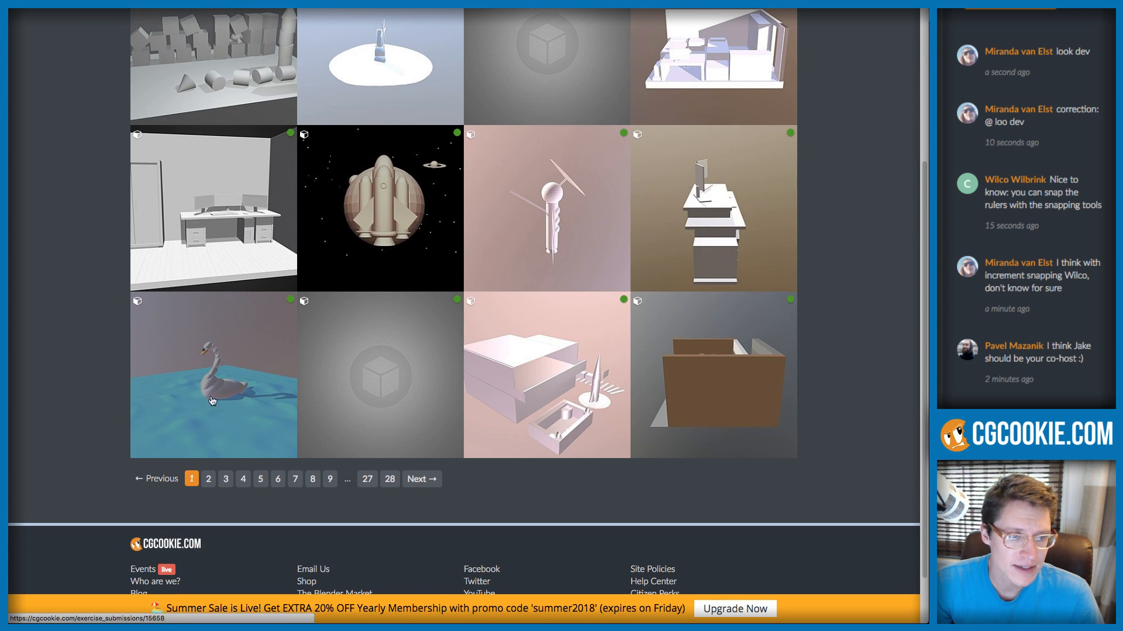
left_click(210, 480)
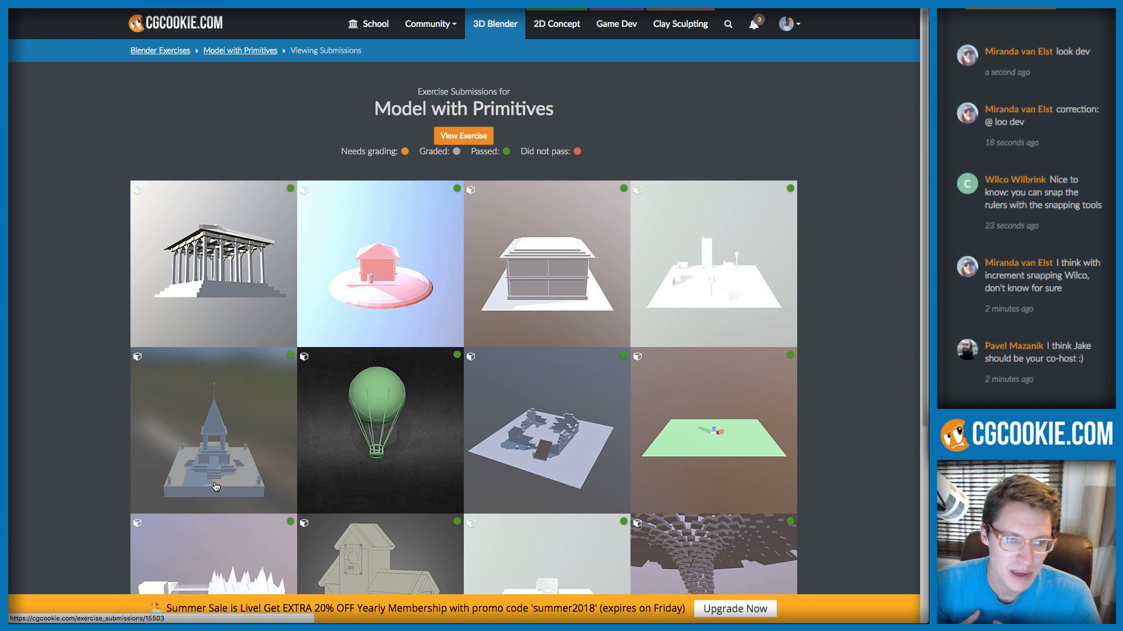
scroll(219, 491, "down", 5)
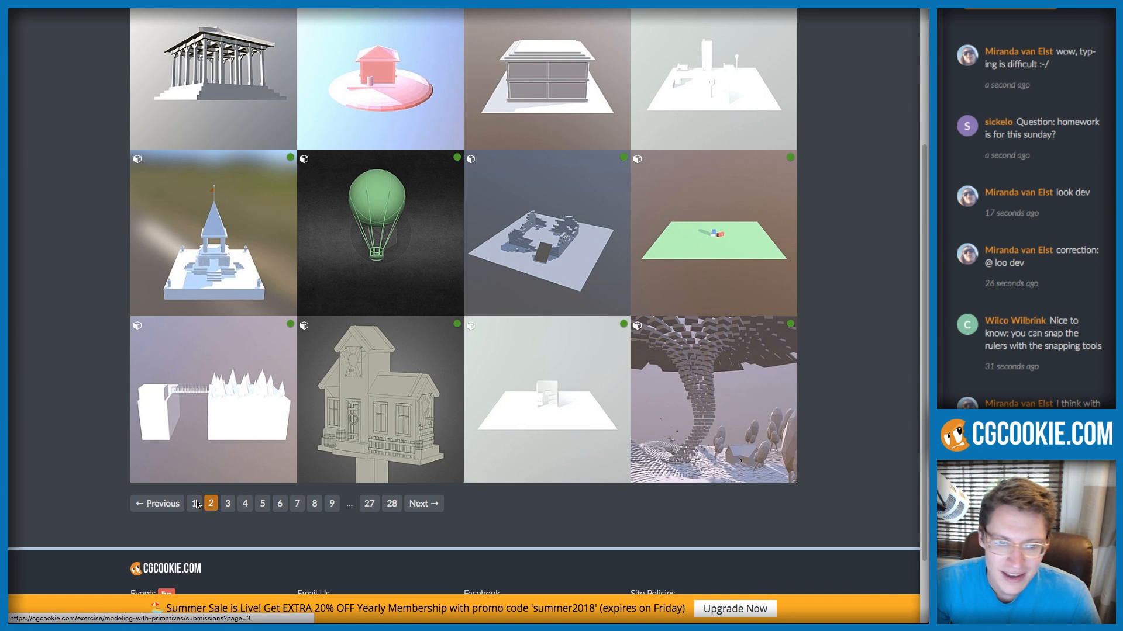
left_click(228, 504)
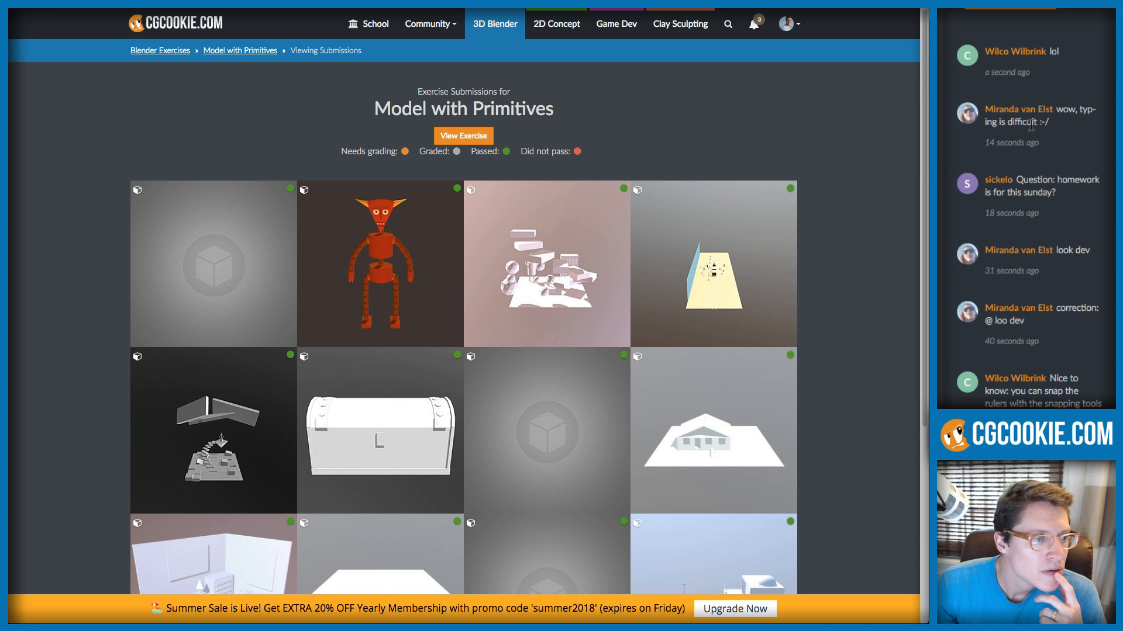
Highlight the chat question about whether the homework is for this Sunday, and return to the submissions page
left_click_drag(1065, 196, 1026, 176)
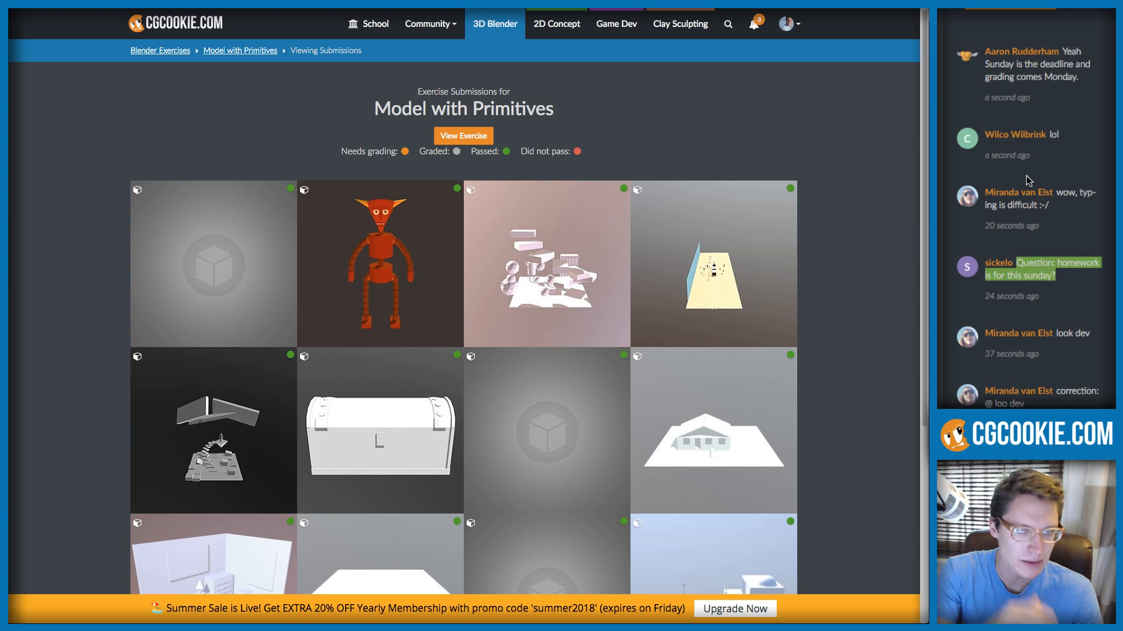
left_click(357, 3)
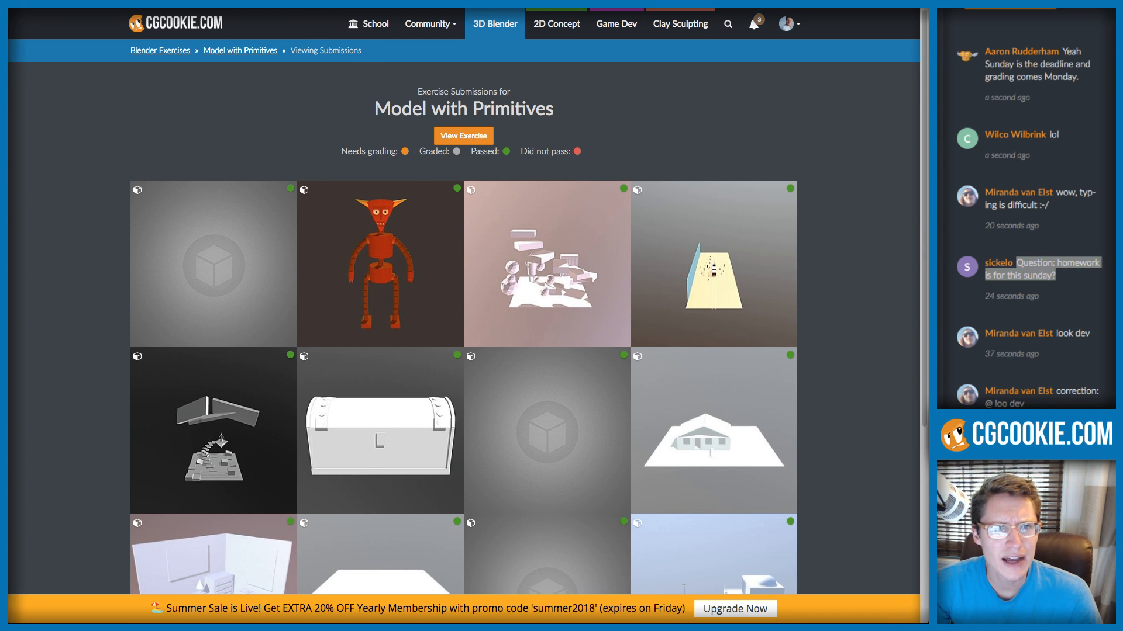
left_click(315, 3)
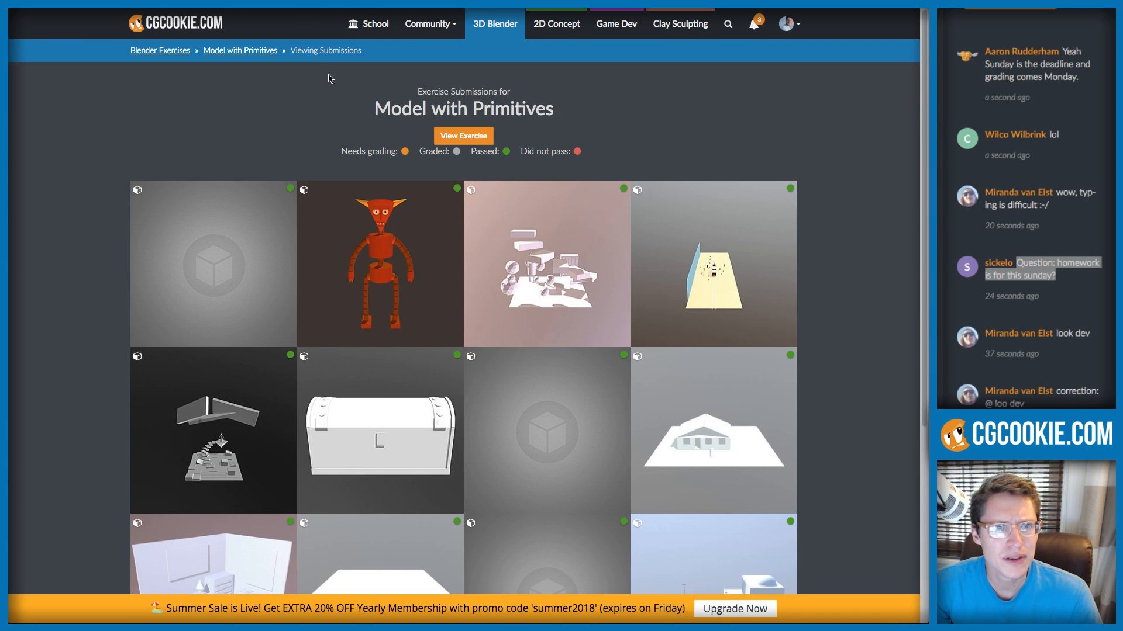
Open the BC1-1808 August 2018 Class Homepage topic from the community forum
left_click(445, 26)
left_click(422, 50)
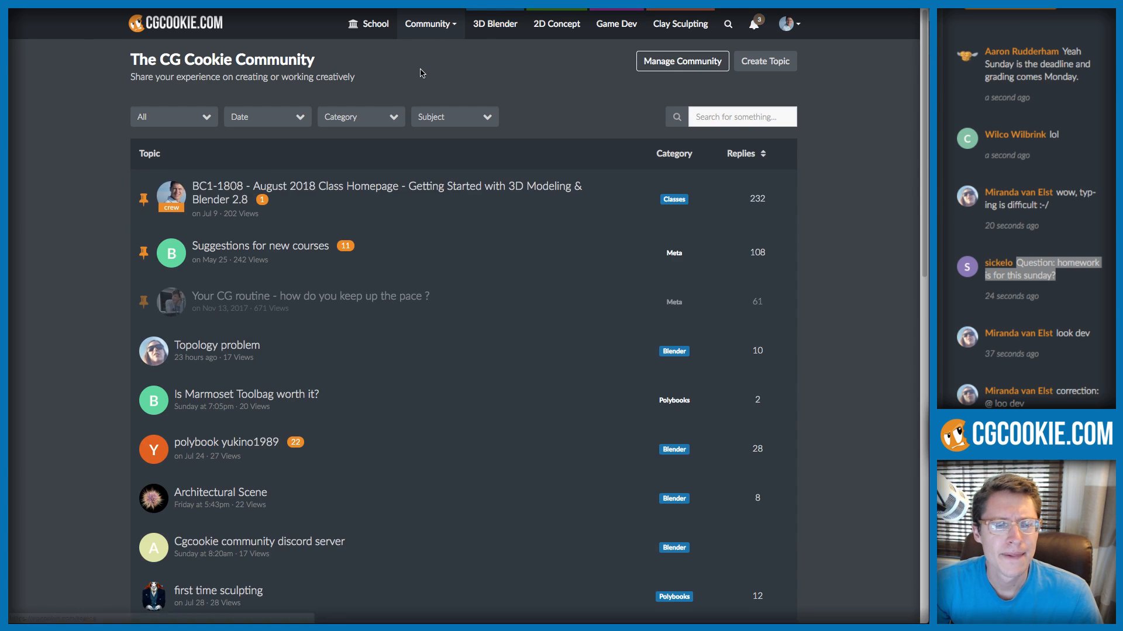
left_click(392, 193)
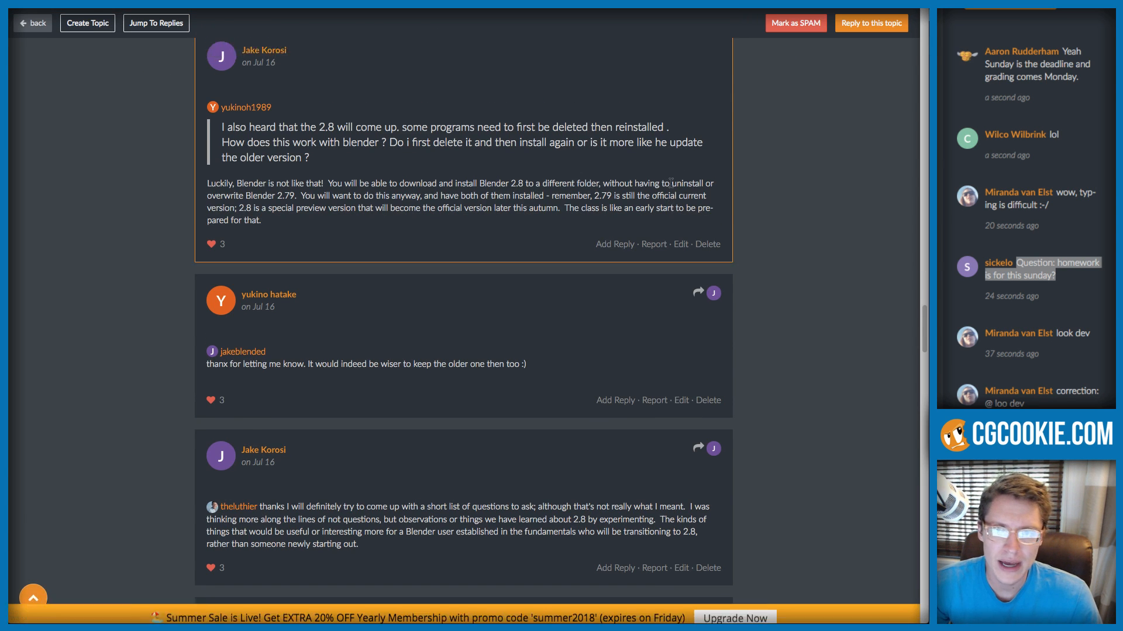
Start a reply to the class topic with the heading line "Homework Week 1 Submission"
left_click(847, 25)
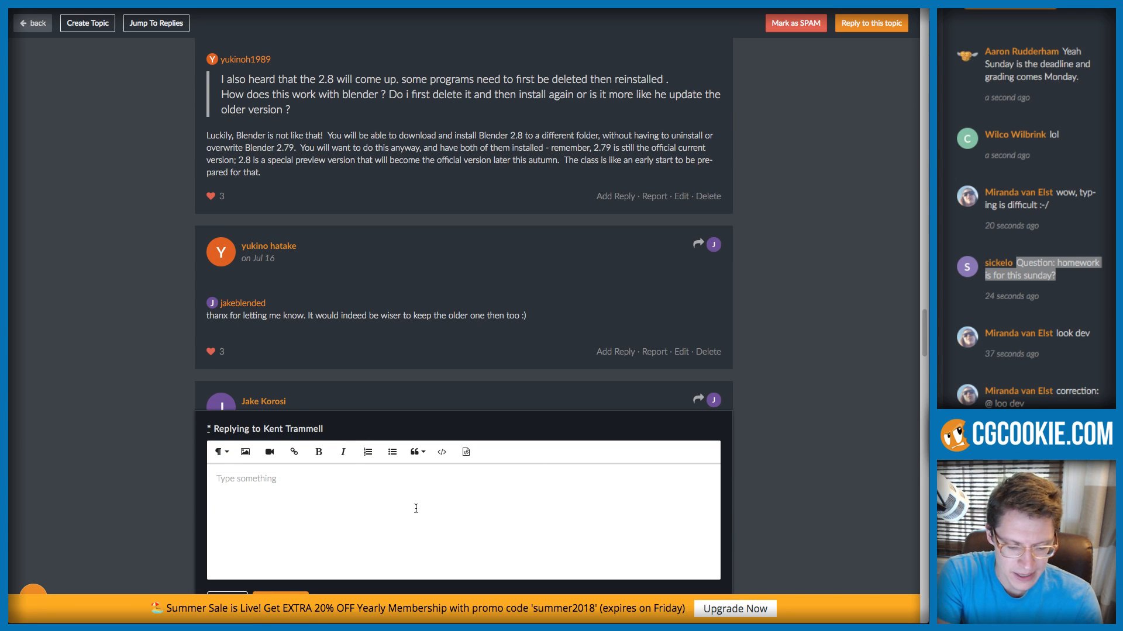
type("Homework Week 1")
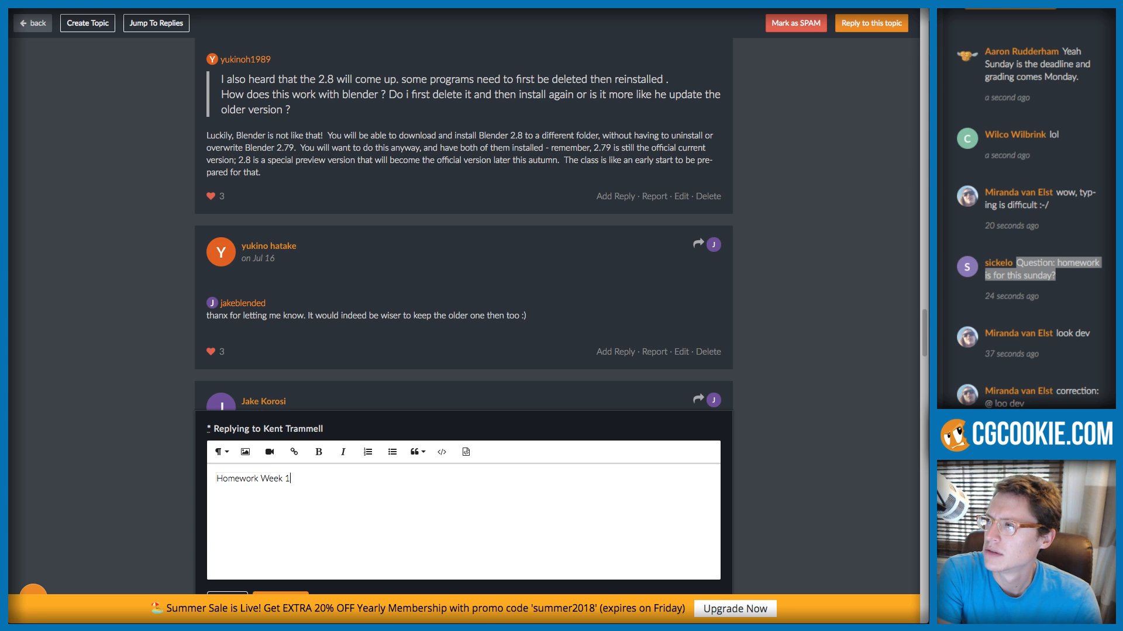
type("Submission")
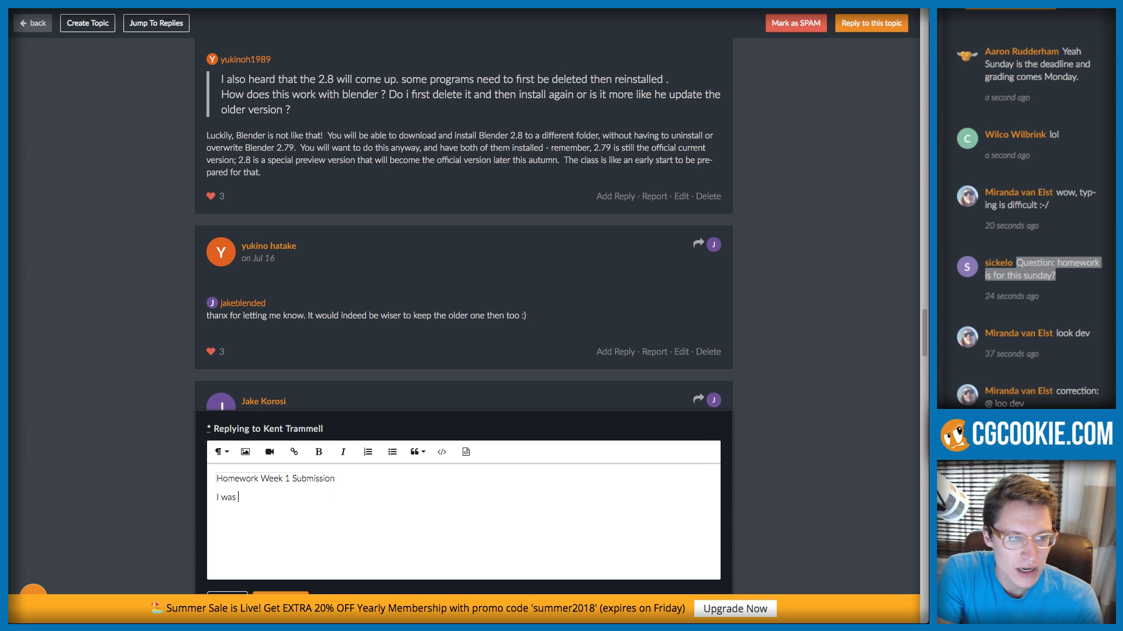
Write below the heading "I was inspired by the tornado submission and decided to make a tidal wave."
type("the ")
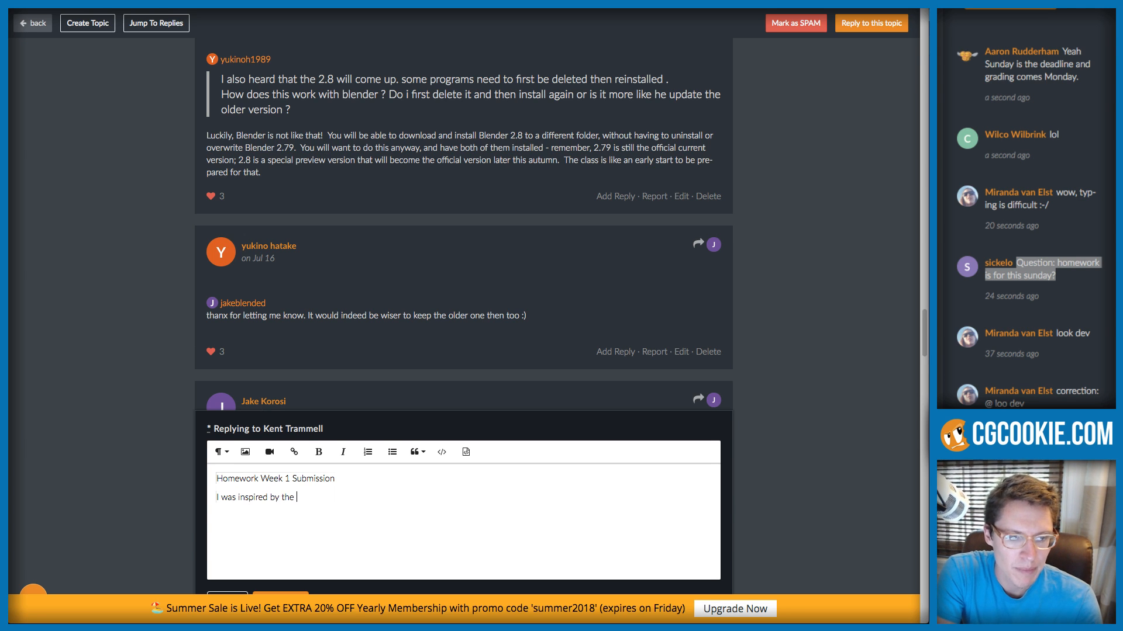
type("tornado su")
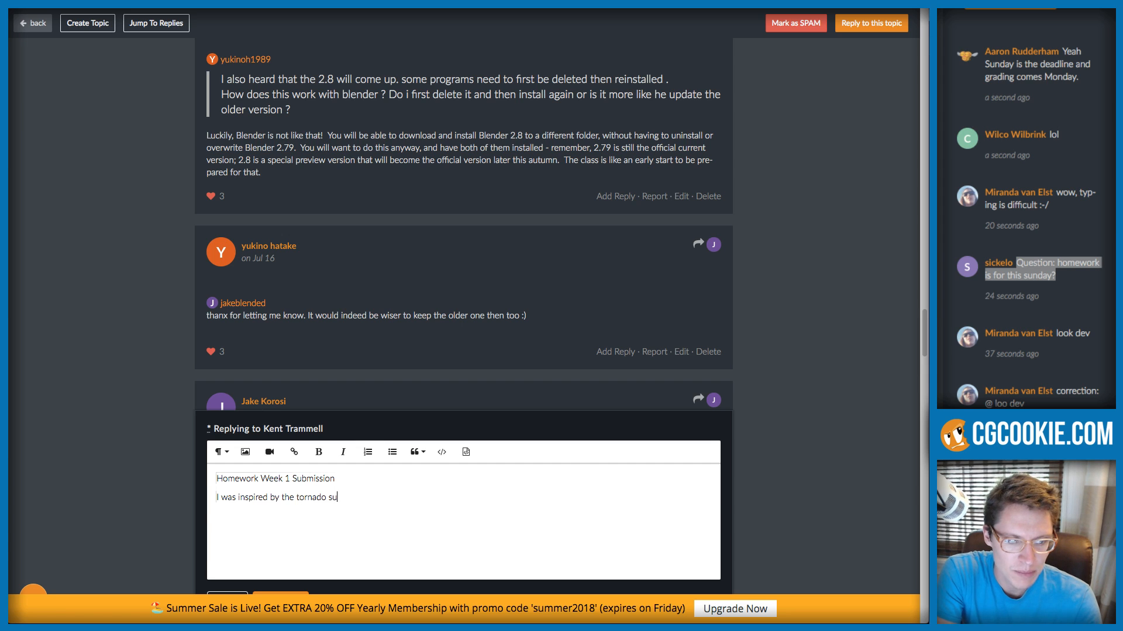
type("bmission. and ")
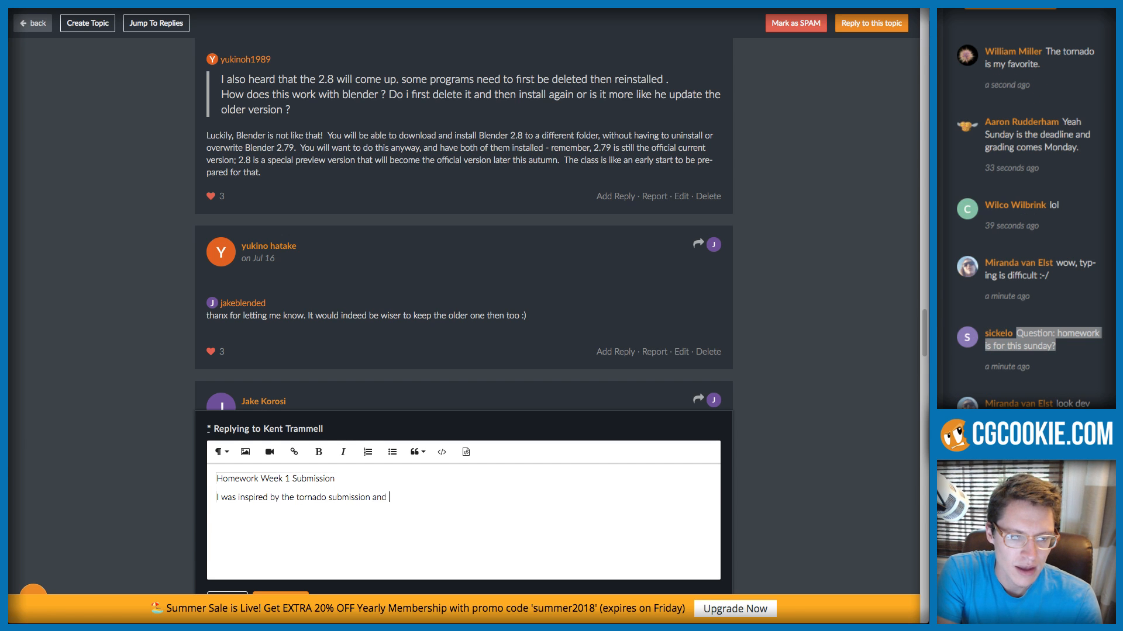
type("decided to make a tidal wave. After 2 hou")
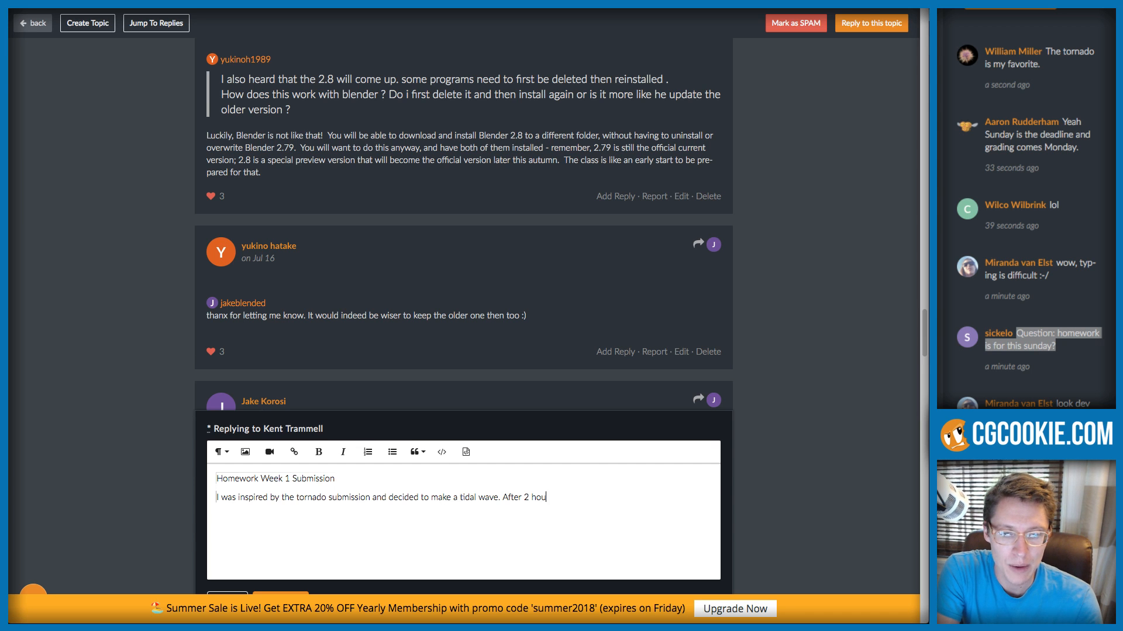
Complete the reply's second sentence as "After 2 hours I was comfortable with blender navigation and transformation workflow."
type("I was comfortabl")
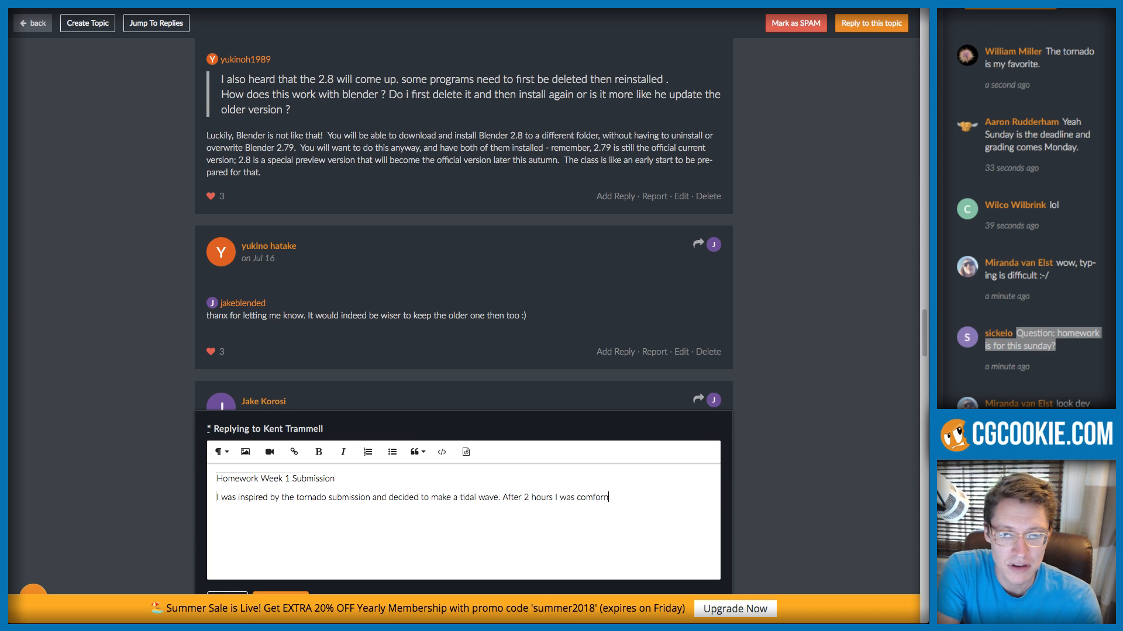
type("e with blende")
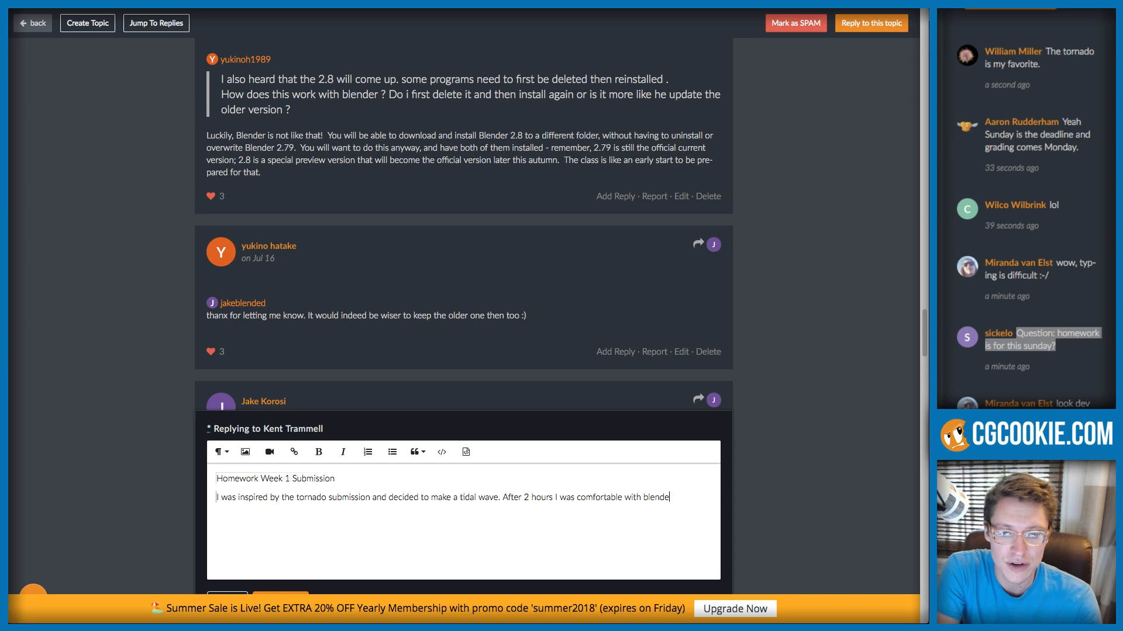
type("r sn")
key("BackSpace")
key("BackSpace")
type("navigation ")
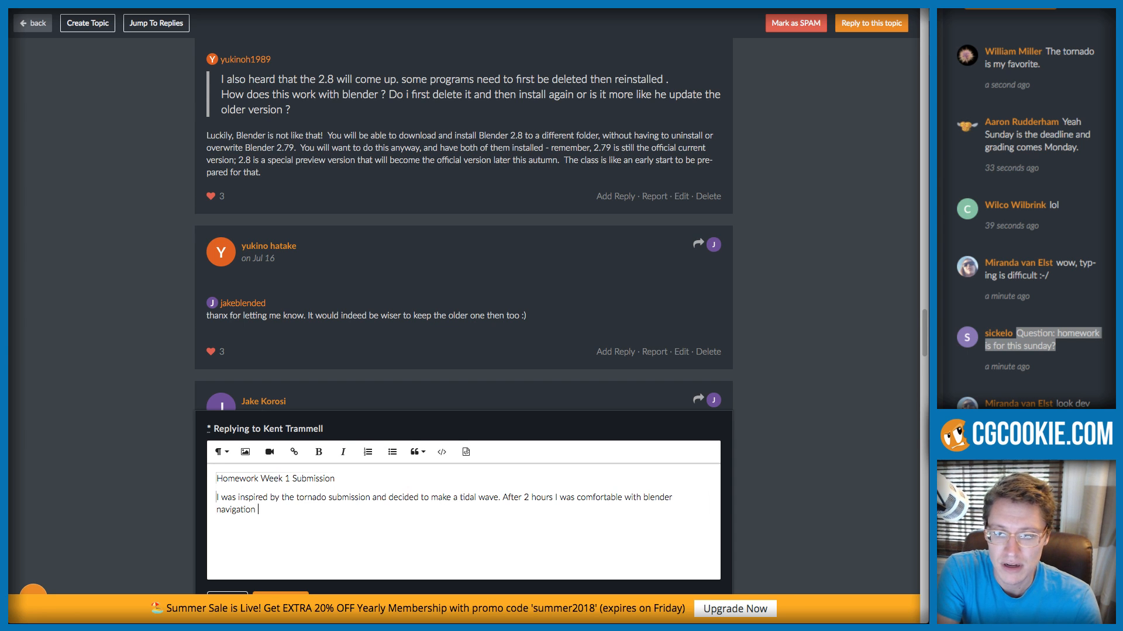
type("and transform")
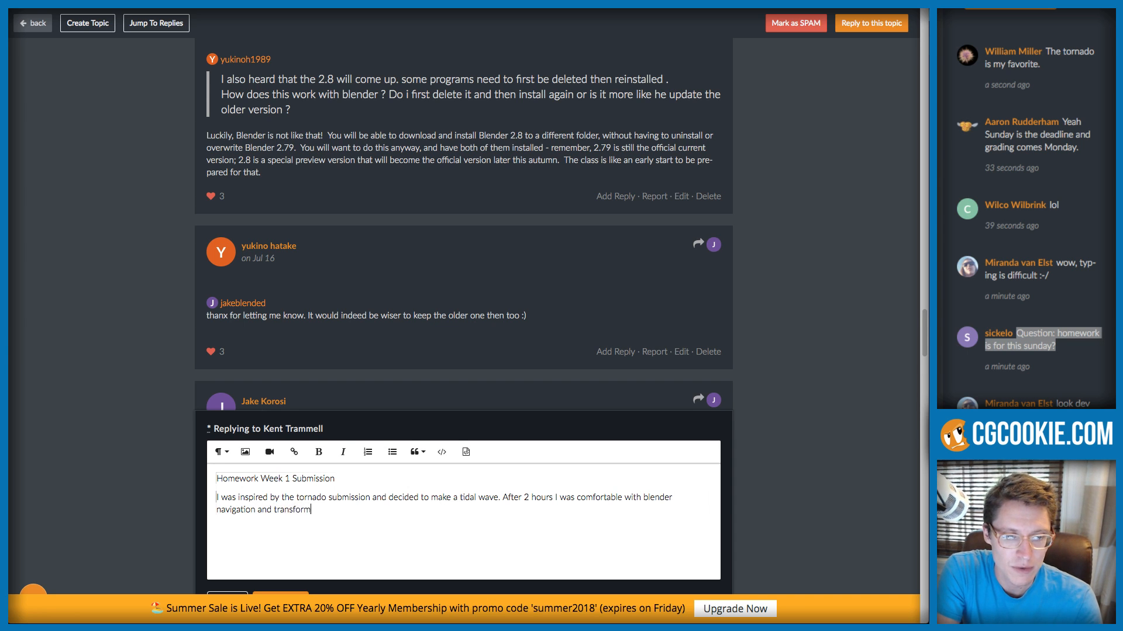
type("ation w")
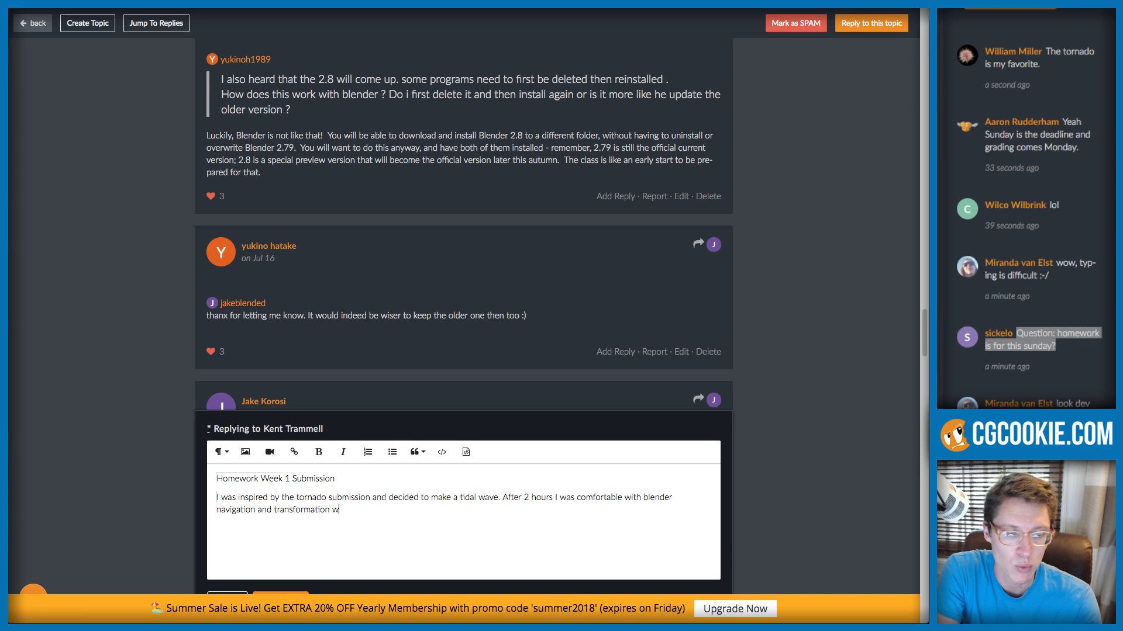
type("orkflow.")
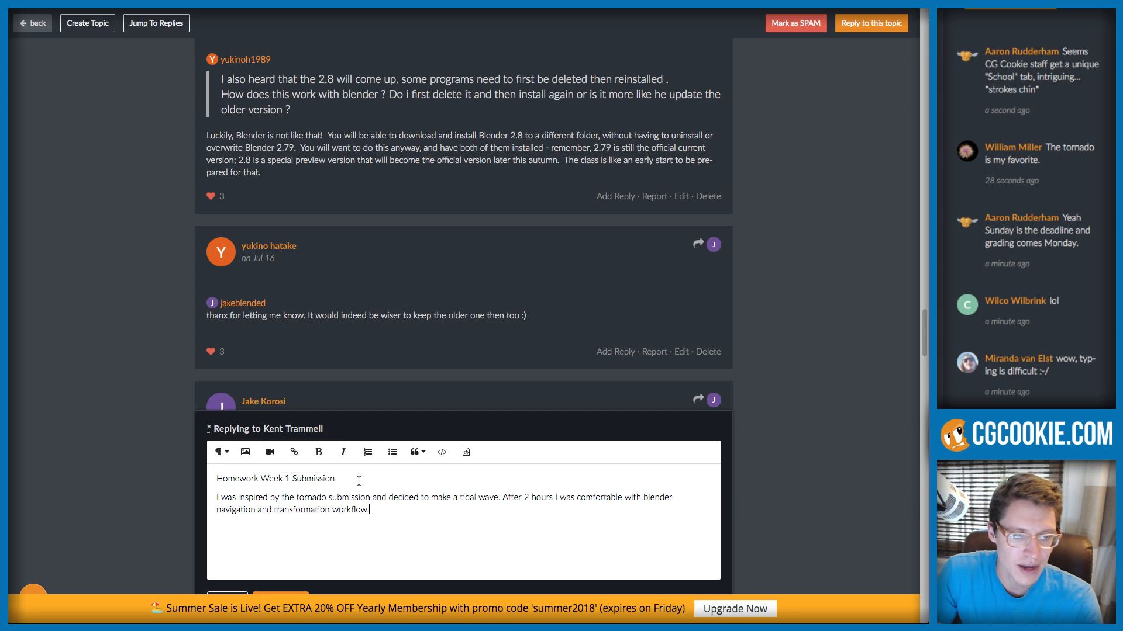
Make the "Homework Week 1 Submission" heading line of the reply bold
left_click_drag(358, 478, 209, 479)
key("ctrl+b")
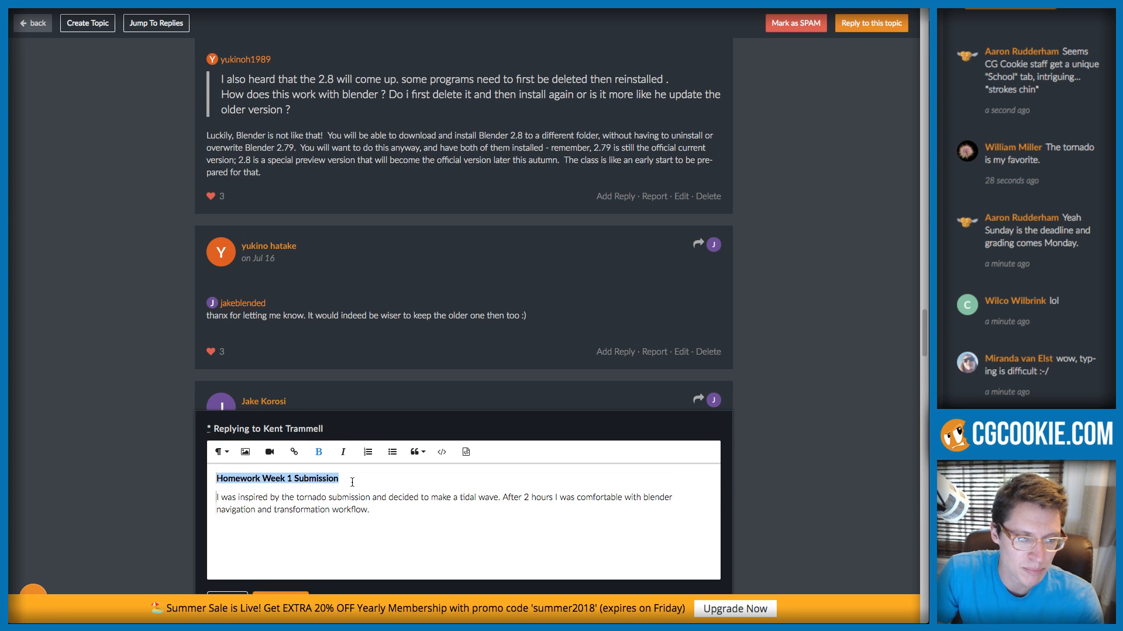
left_click(347, 479)
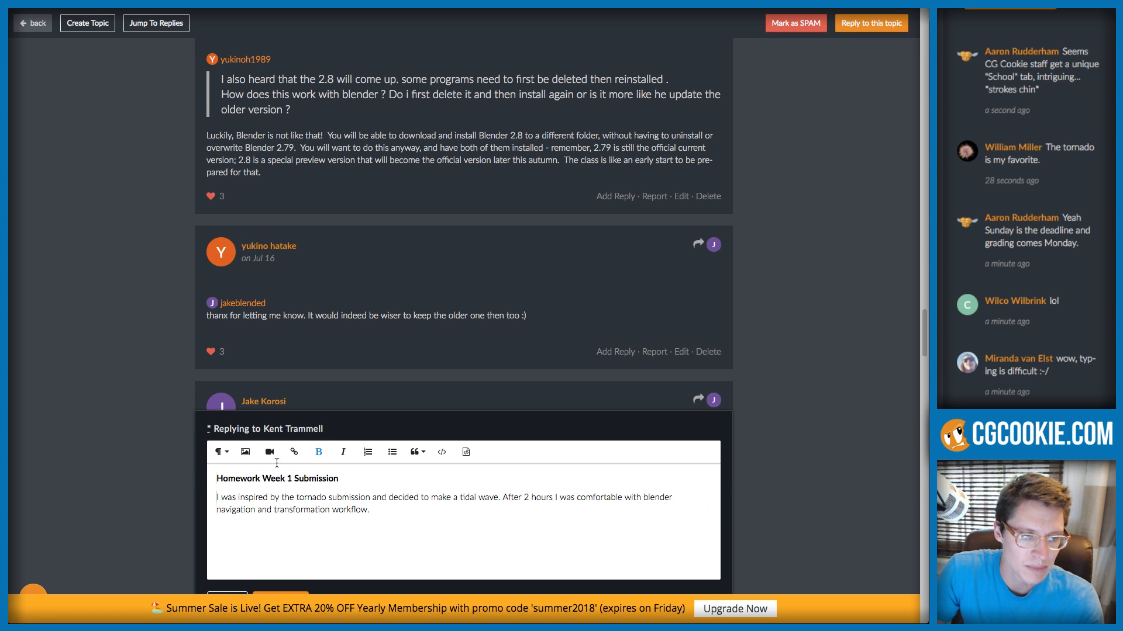
left_click(221, 452)
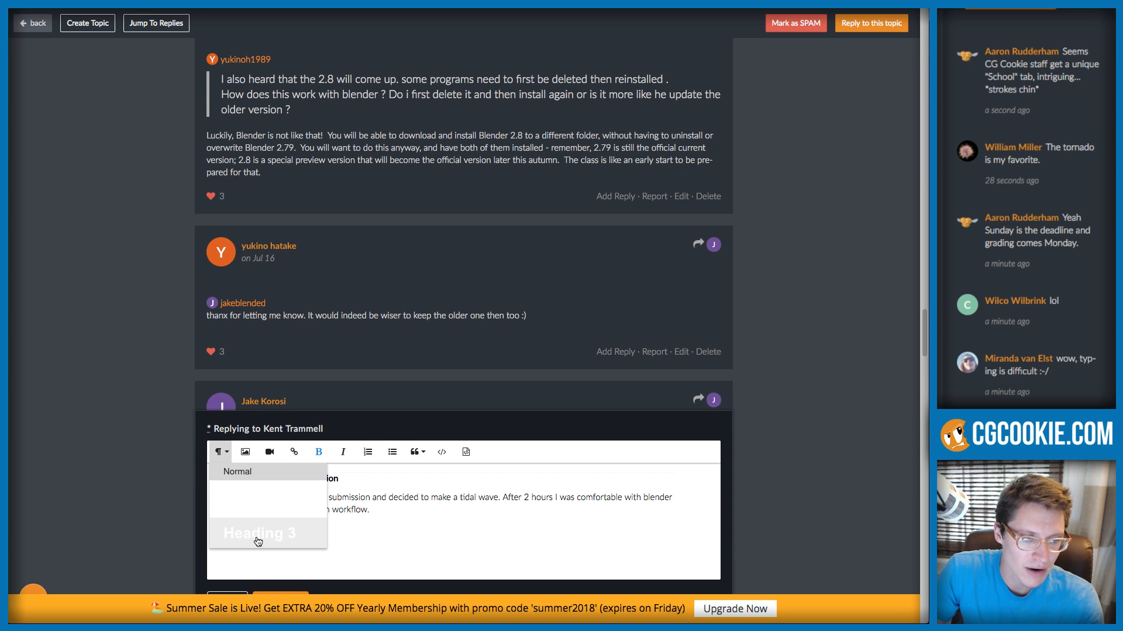
left_click(386, 475)
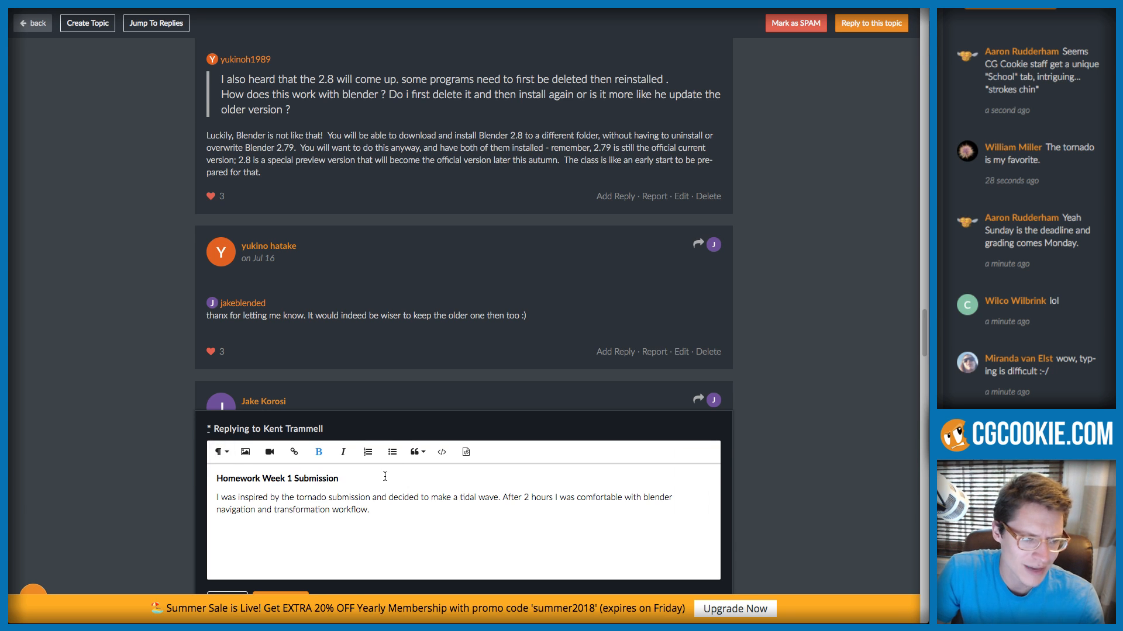
left_click_drag(349, 480, 223, 470)
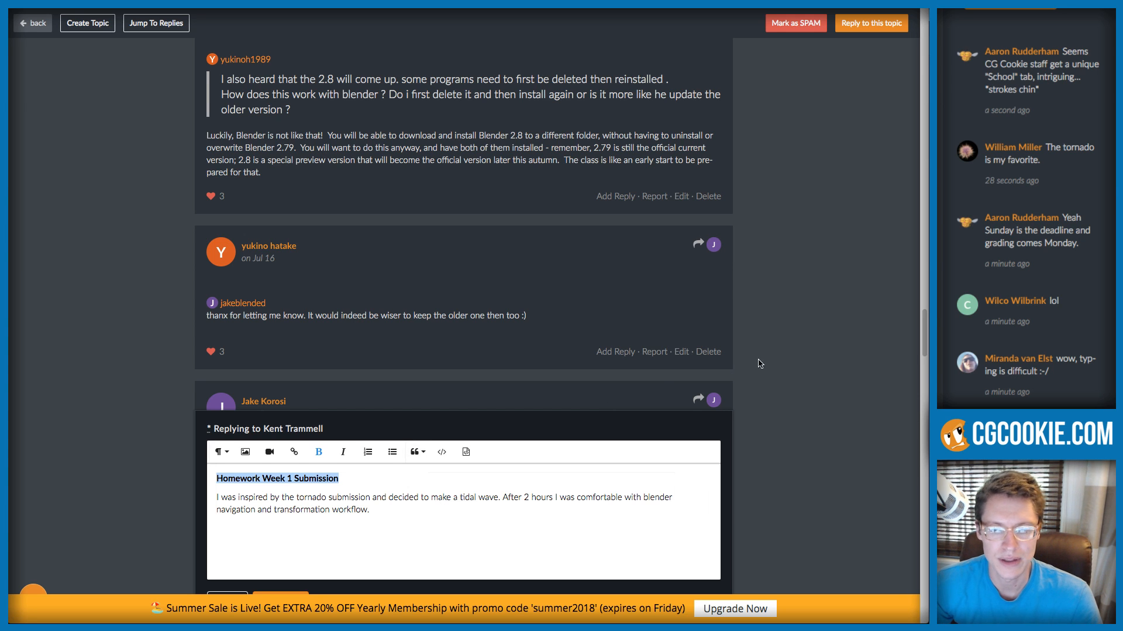
left_click(803, 359)
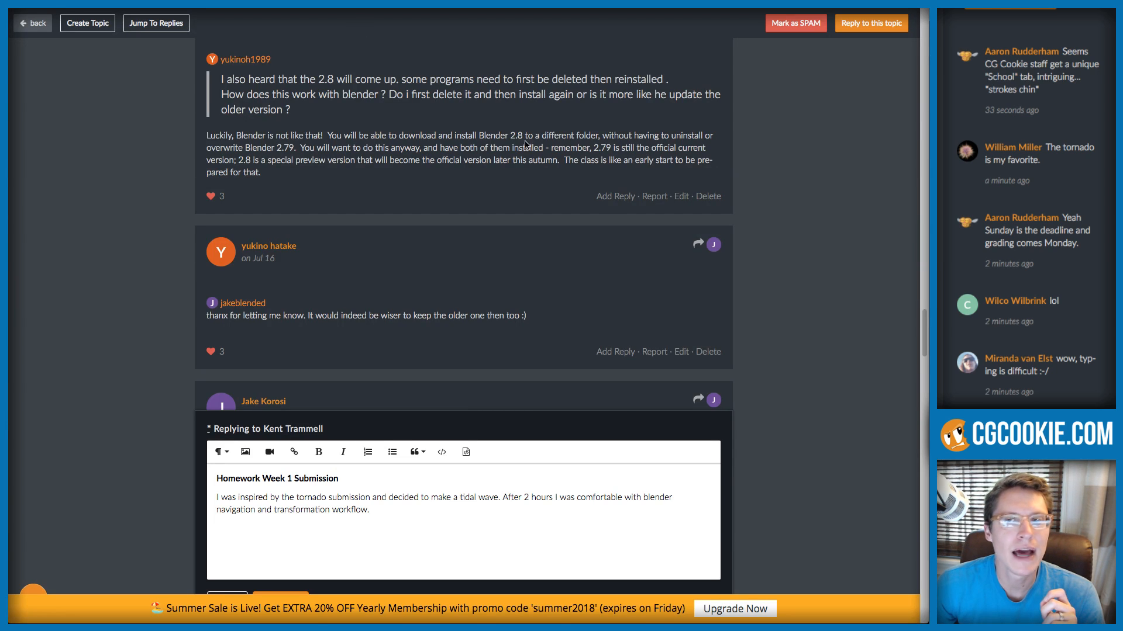
Go back to the top of the class topic and read the chat message about mentioning people
scroll(587, 189, "up", 15)
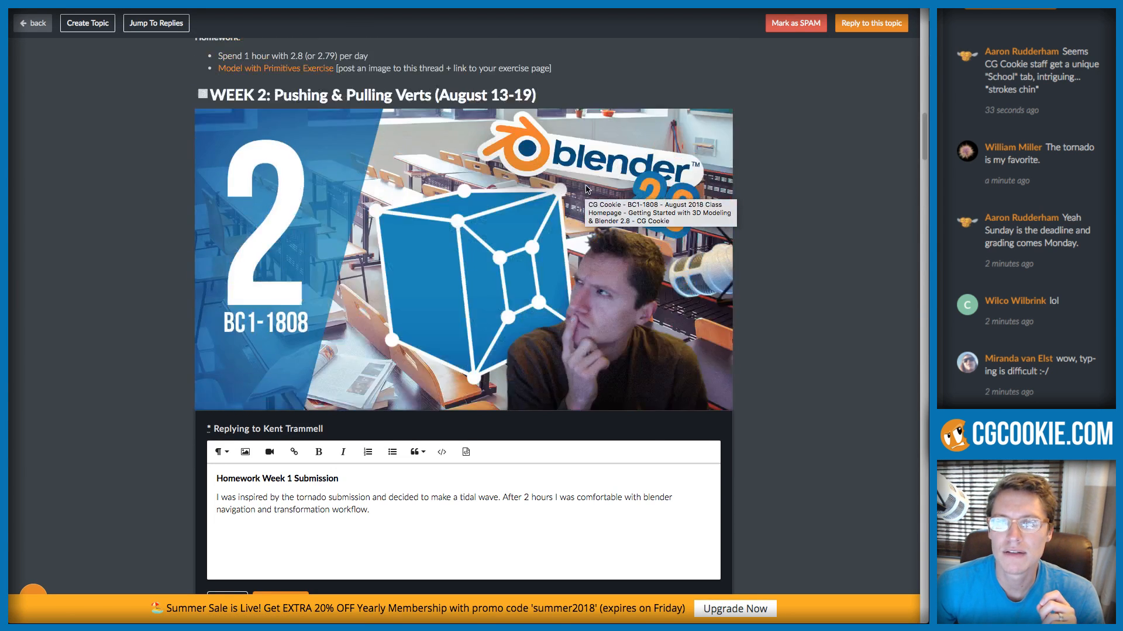
scroll(587, 189, "up", 10)
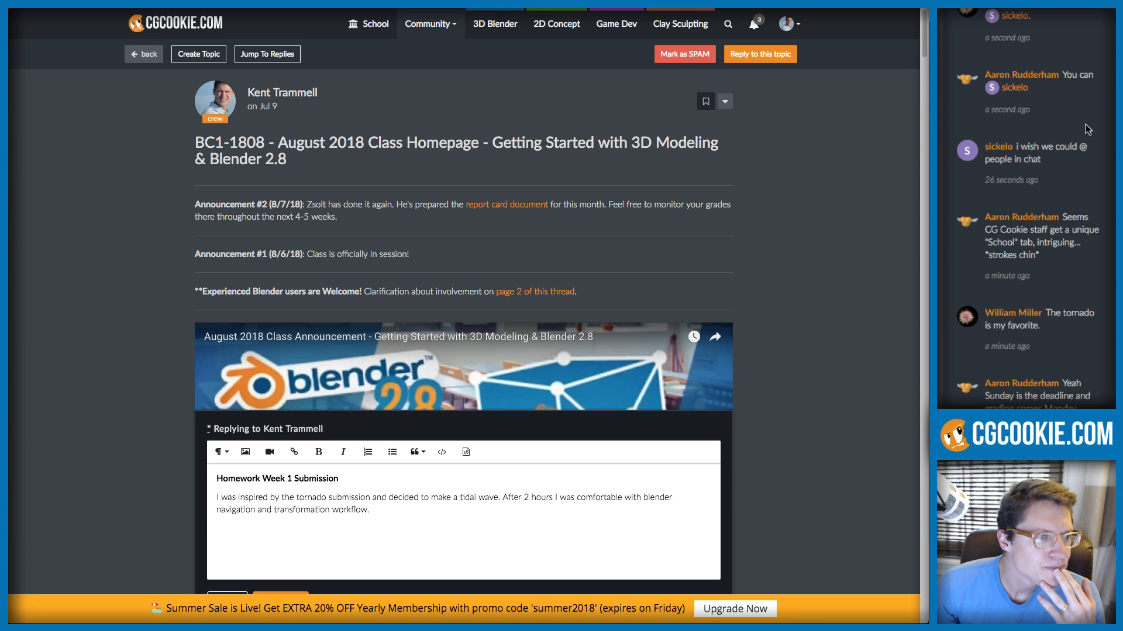
left_click_drag(1058, 168, 1019, 143)
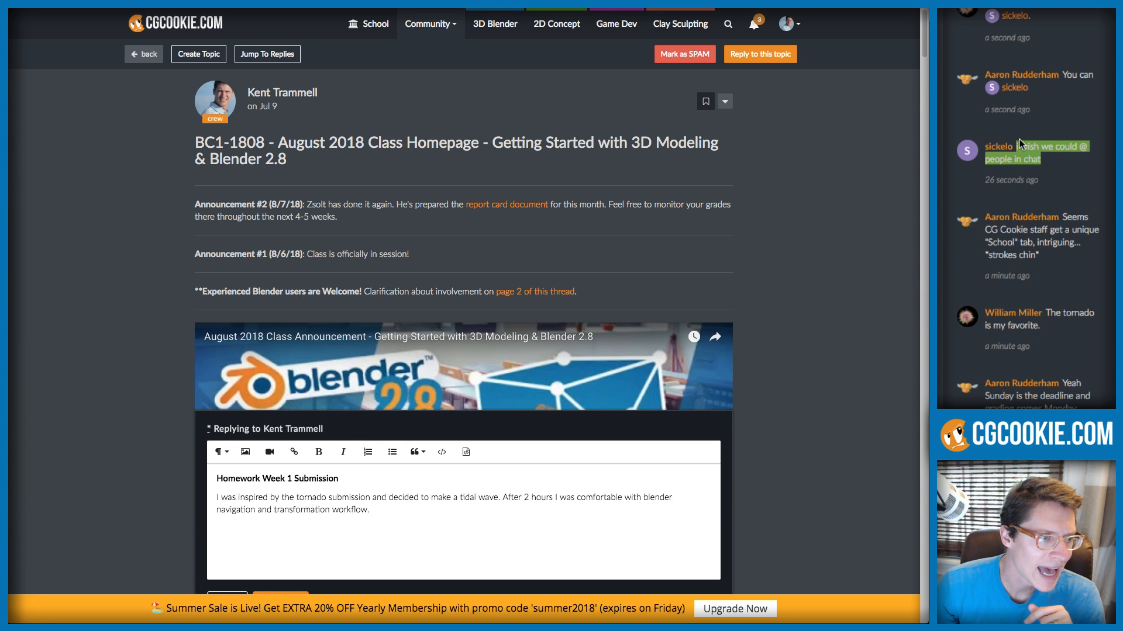
left_click(1041, 158)
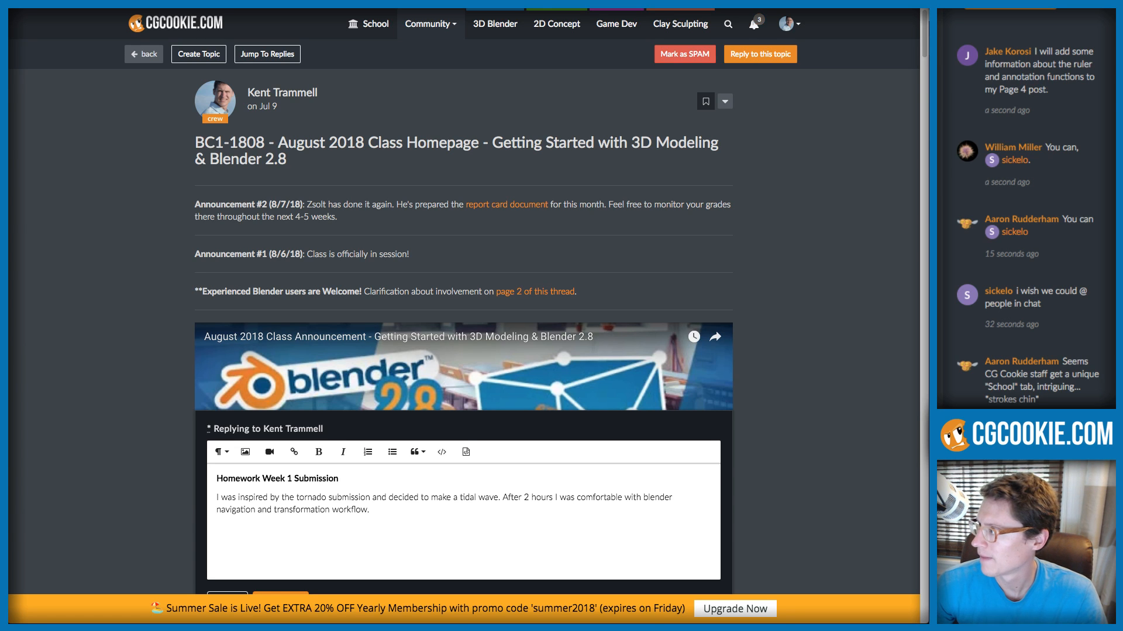
Copy the profile link of the chat participant who commented on usernames and Cookie IDs, and paste it into the chat comment box
scroll(1024, 211, "up", 2)
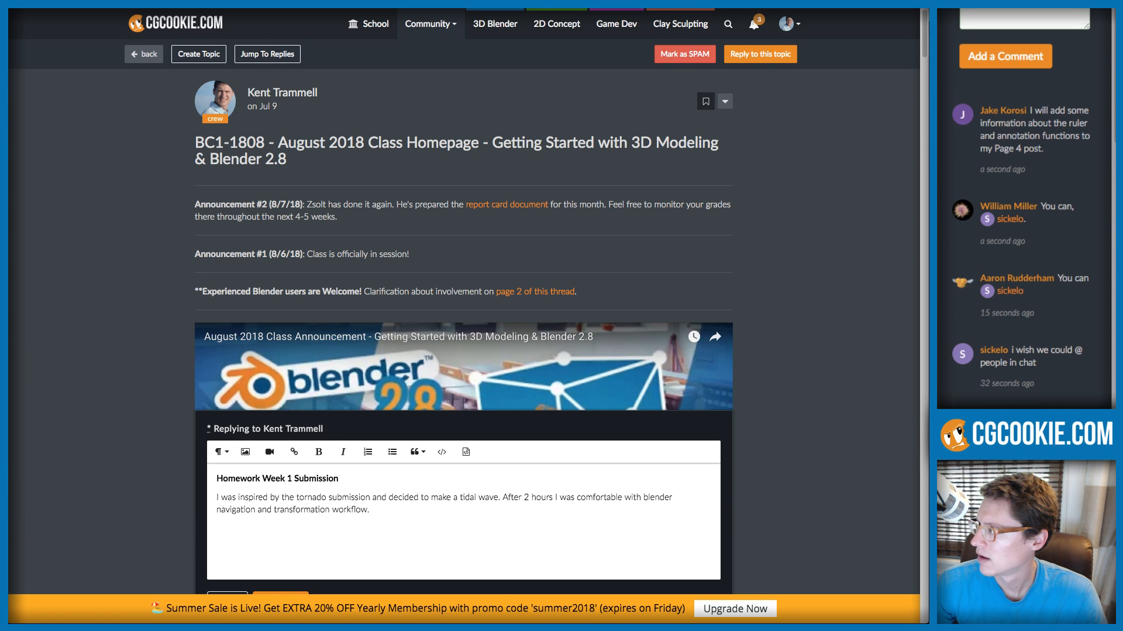
scroll(1024, 210, "up", 1)
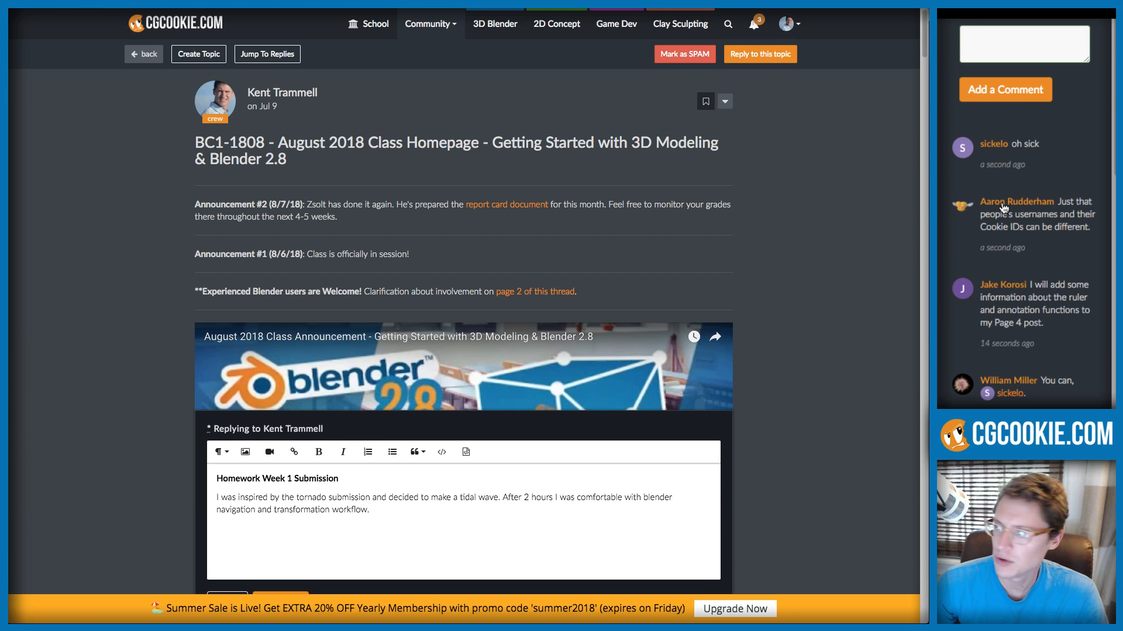
right_click(1010, 204)
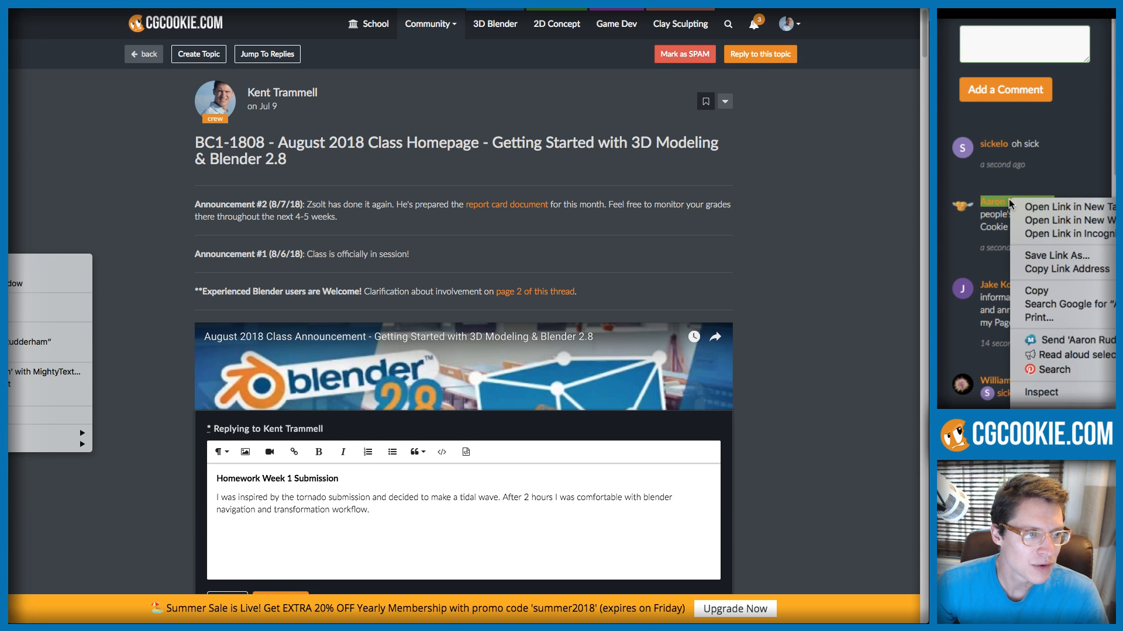
left_click(1056, 270)
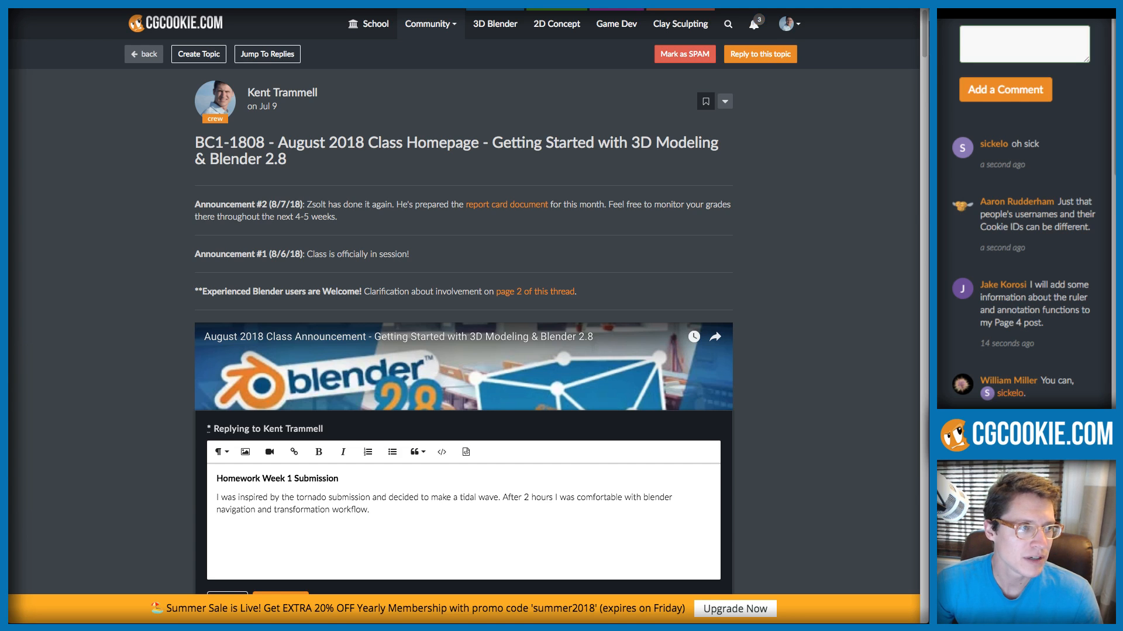
left_click(1011, 50)
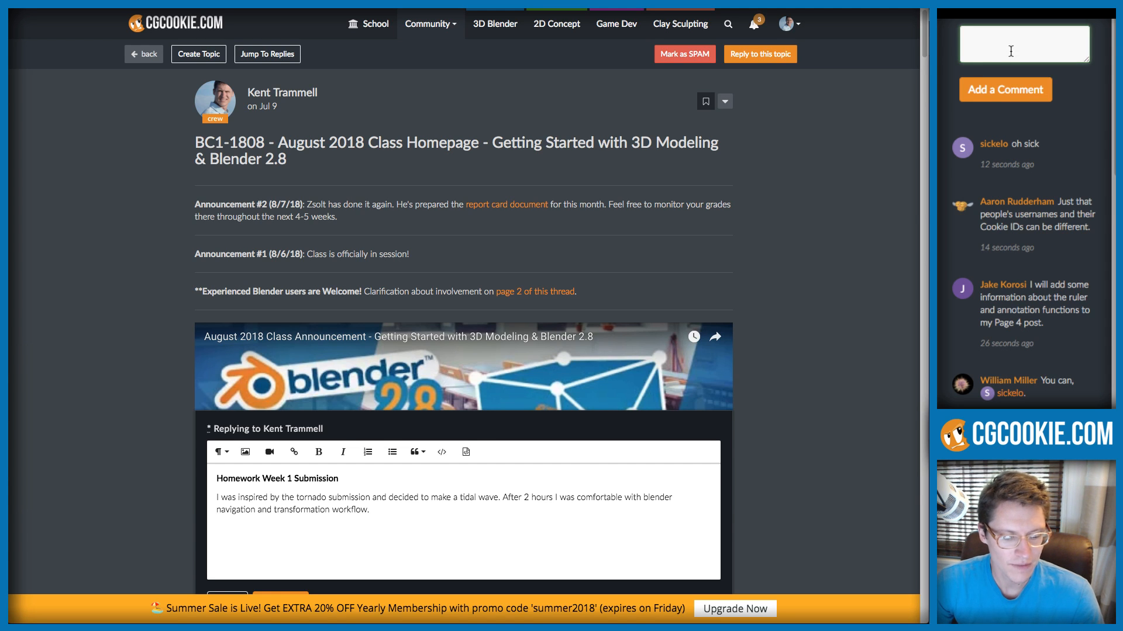
key("ctrl+v")
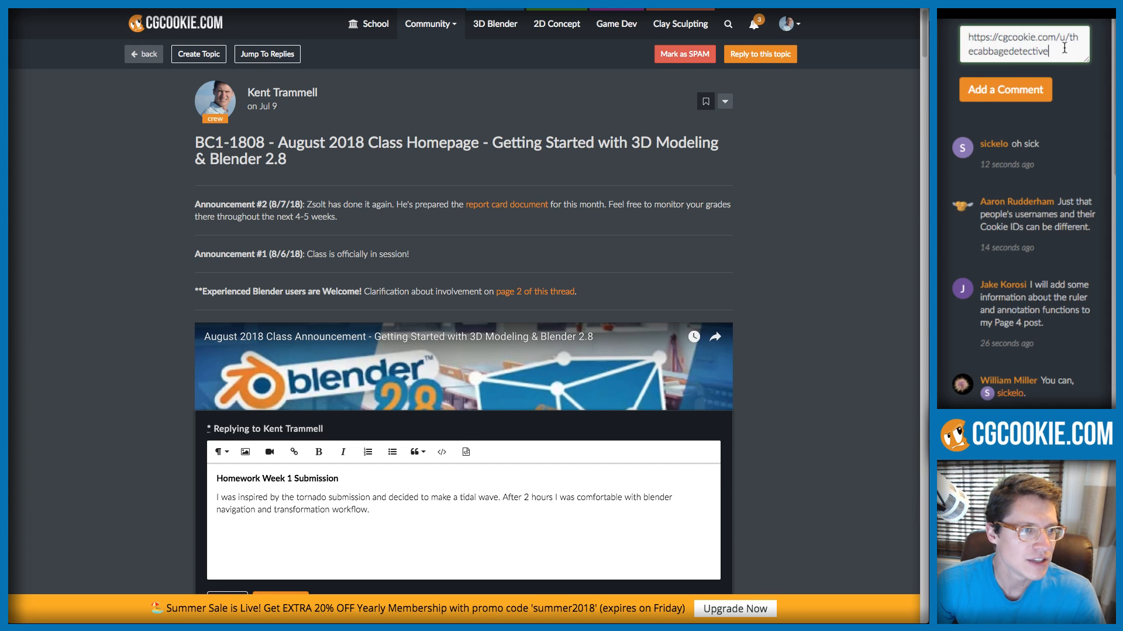
Turn the pasted profile link into an @ mention of the username, add "sup dude" and post the comment
left_click_drag(1070, 52, 1071, 39)
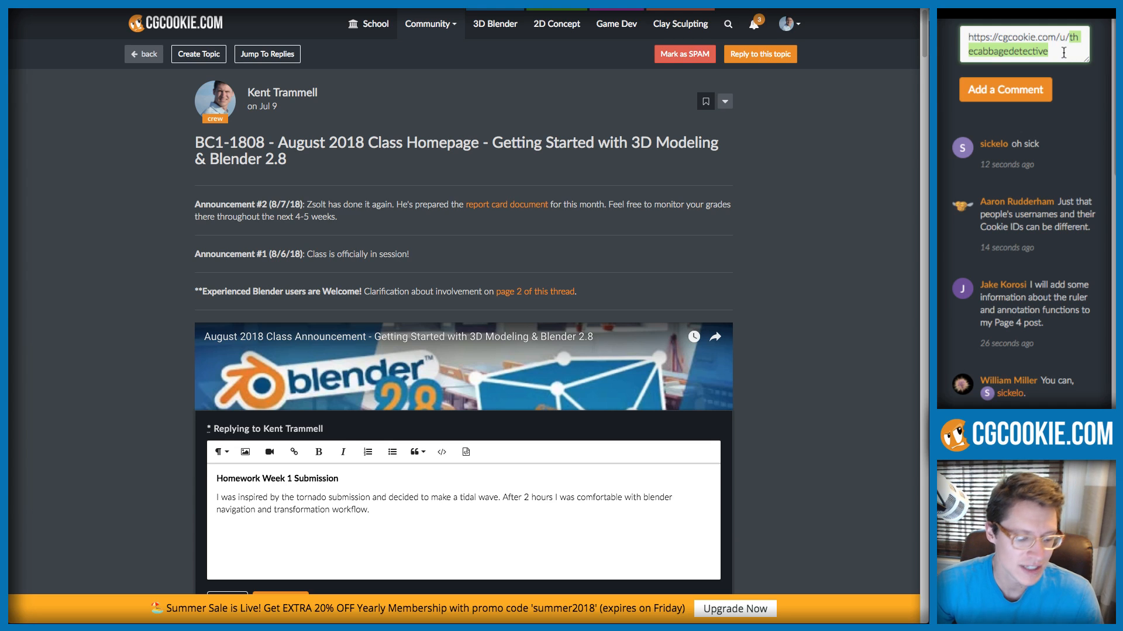
left_click_drag(1070, 37, 966, 37)
type("@")
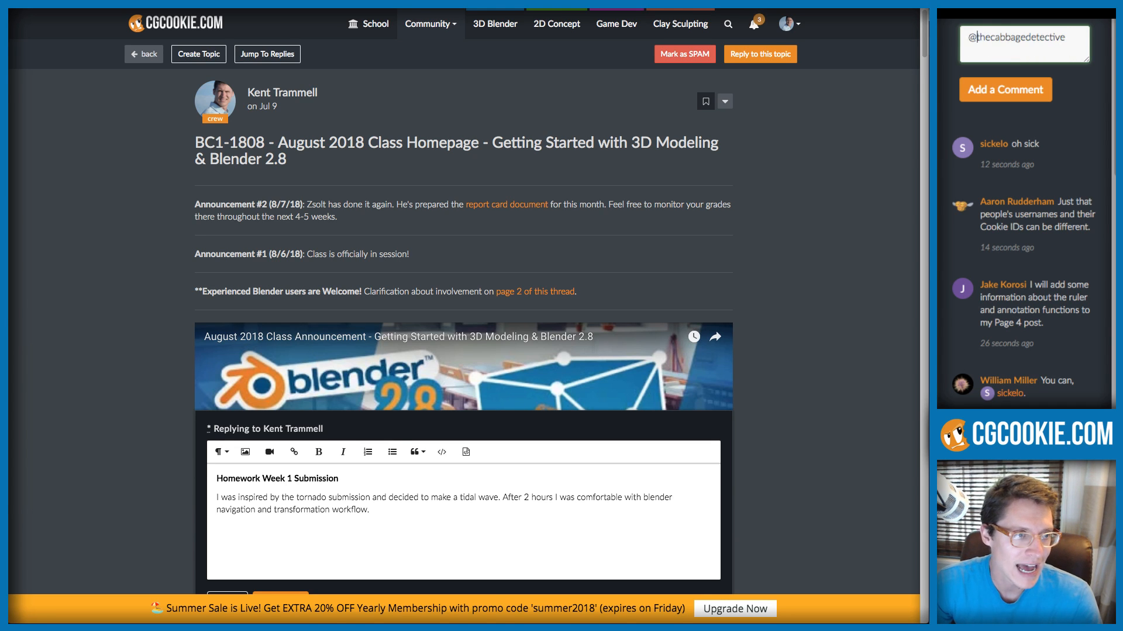
left_click(1075, 38)
type("sup dude")
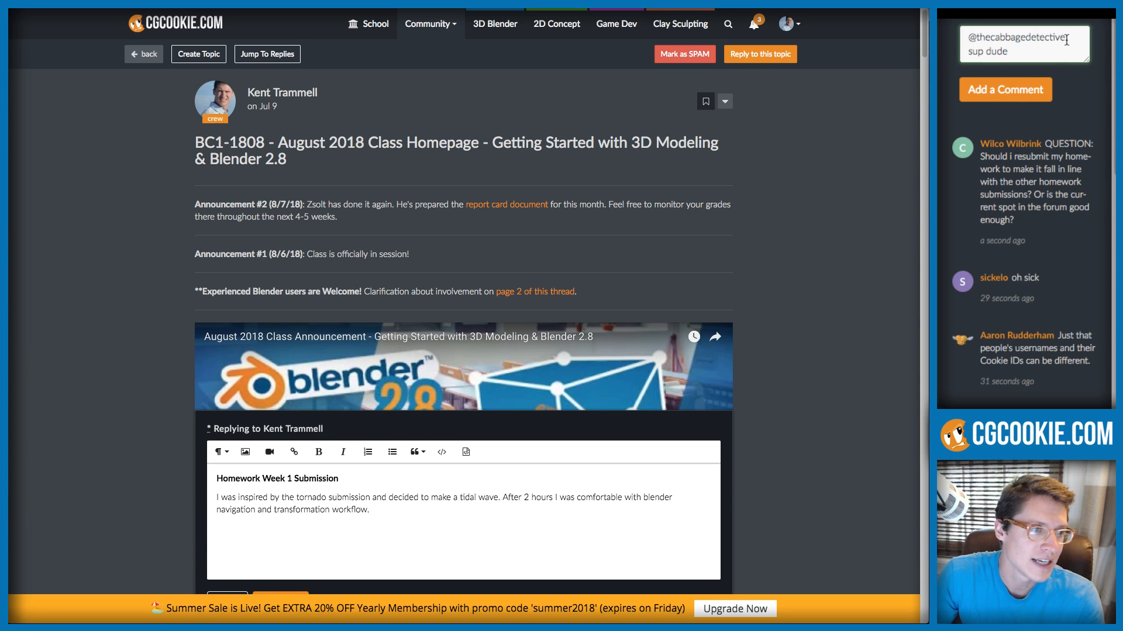
left_click(1020, 85)
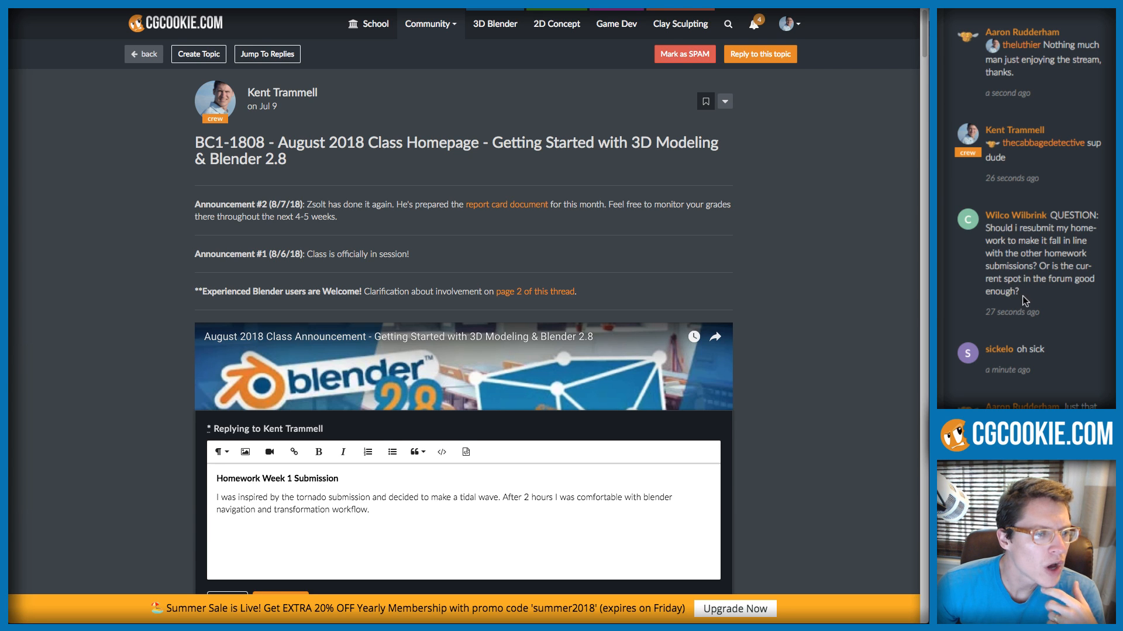
Read the chat question about resubmitting the homework and look through the older chat messages
left_click_drag(1023, 297, 1100, 226)
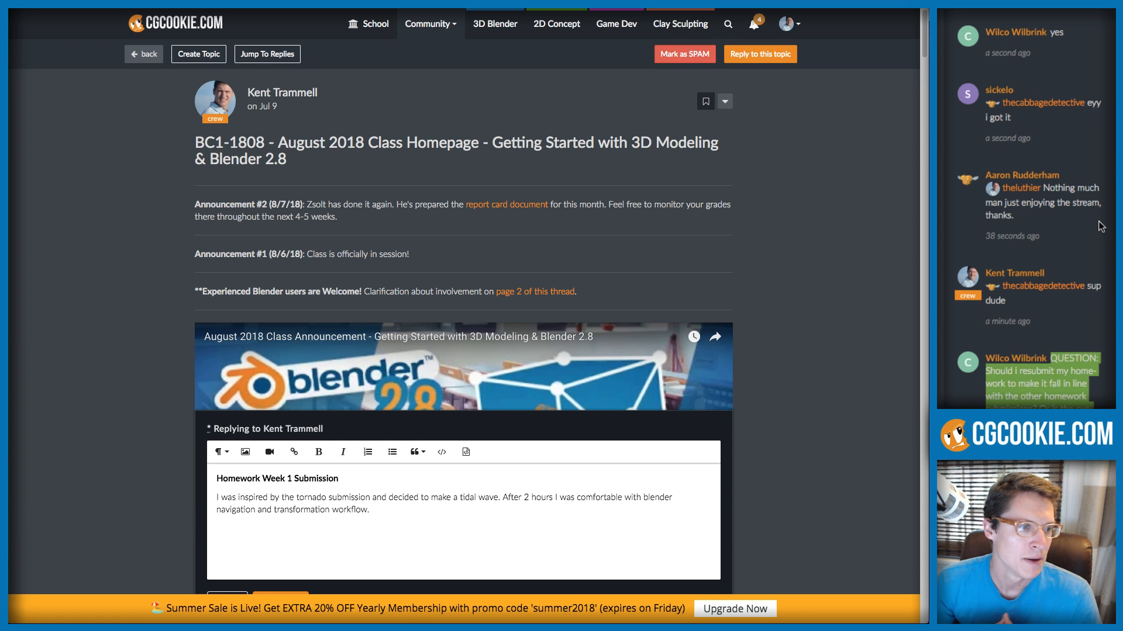
scroll(1109, 210, "down", 20)
scroll(1108, 210, "up", 18)
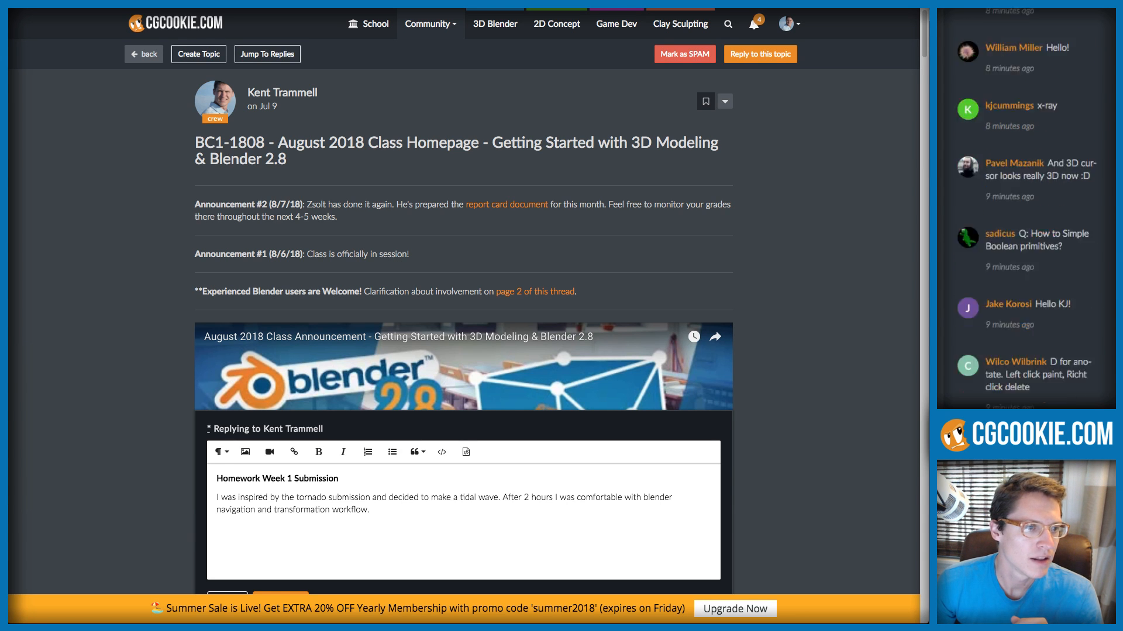
left_click(1088, 352)
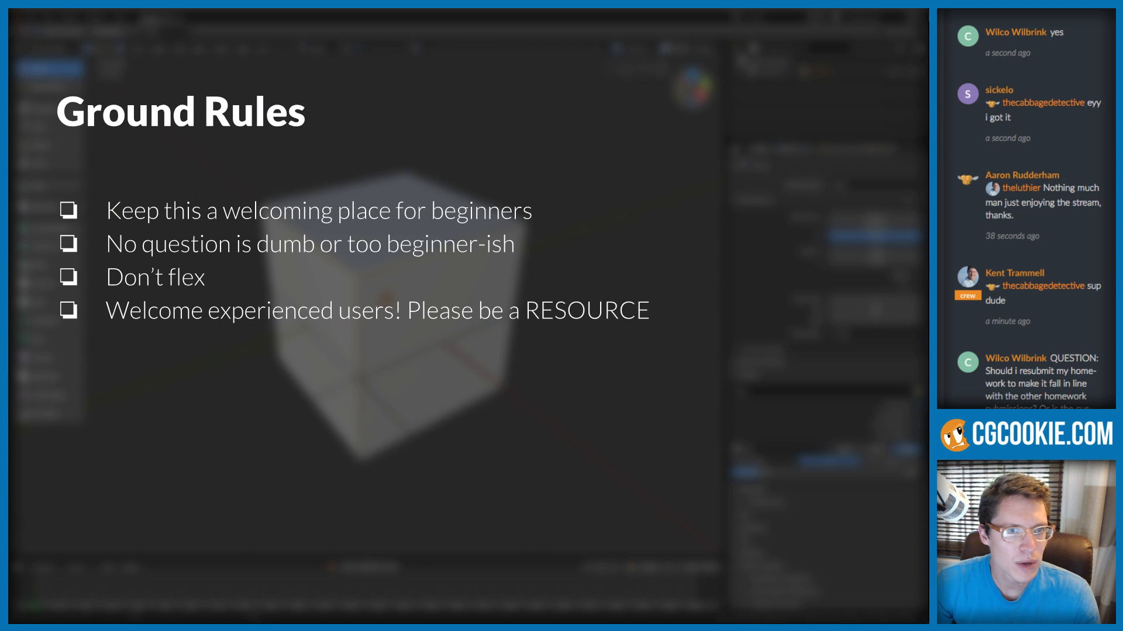
Switch to Blender and view the snowman model from the front and slightly above
key("super+Tab")
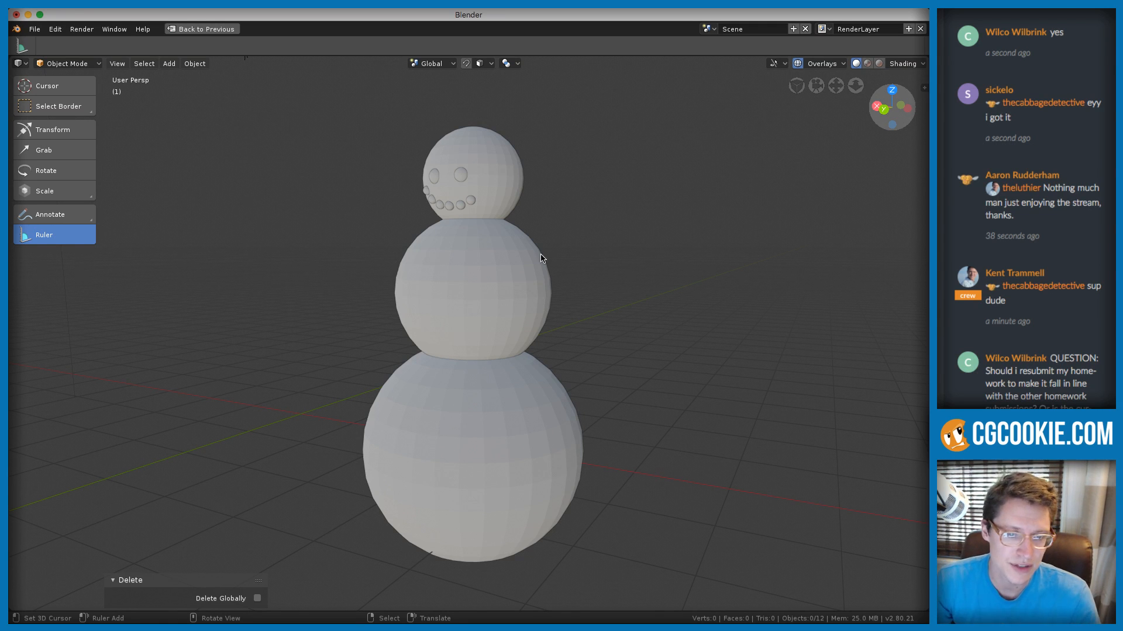
middle_click_drag(541, 259, 258, 140)
middle_click_drag(257, 140, 541, 293, "shift")
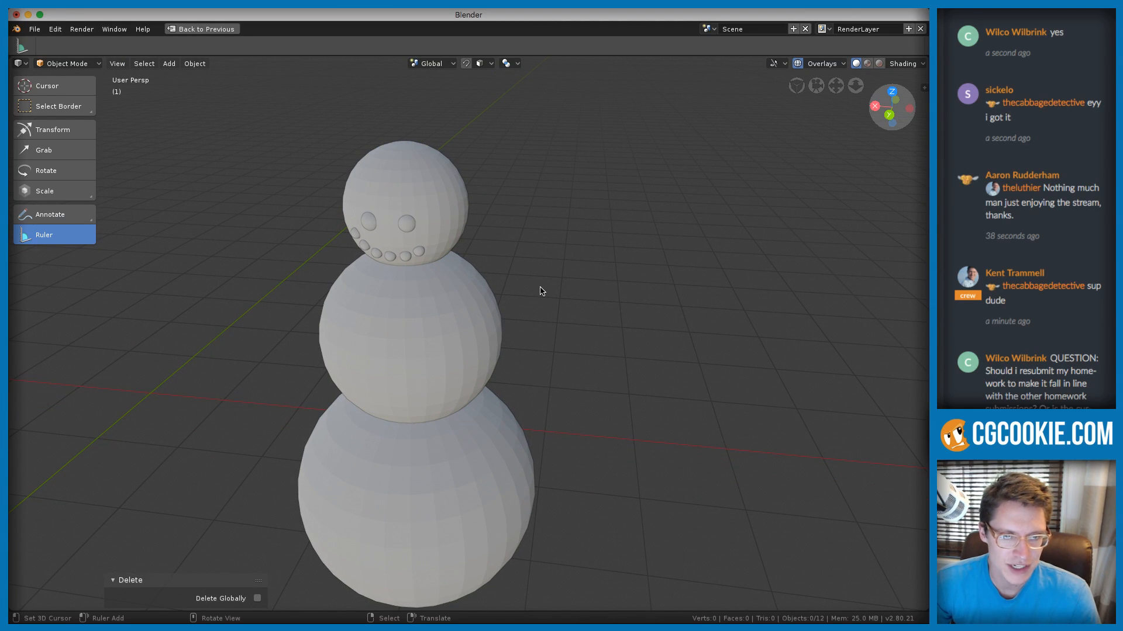
Add a cube and move it about -1.23 m in X, -79.4 cm in Y and 2.2 m in Z
key("shift+a")
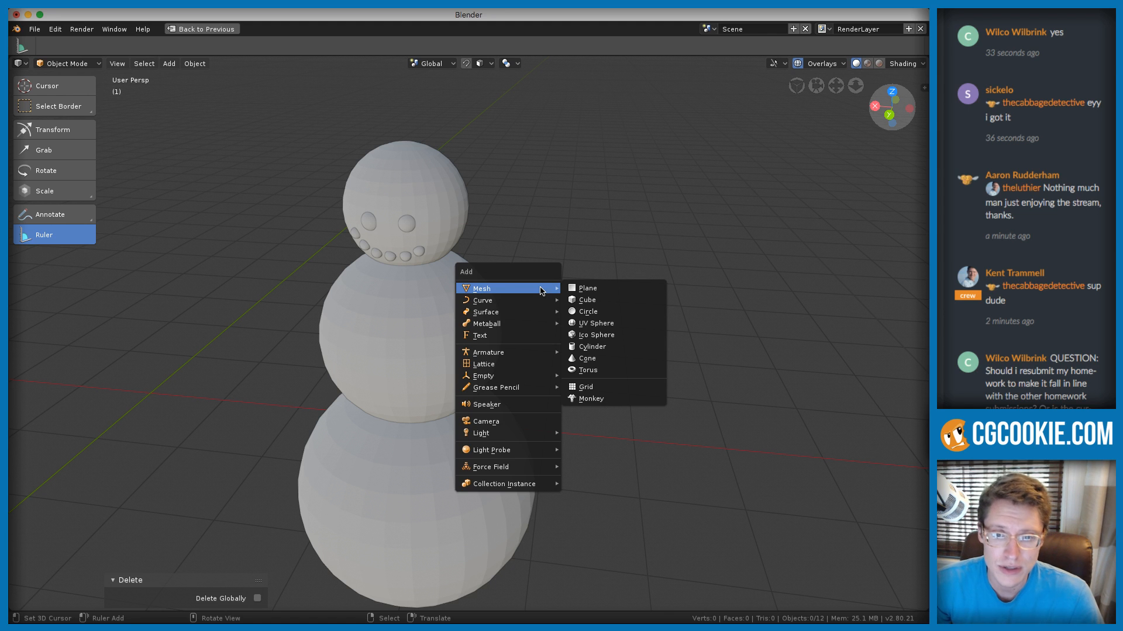
left_click(590, 300)
middle_click_drag(513, 316, 526, 408)
key("g")
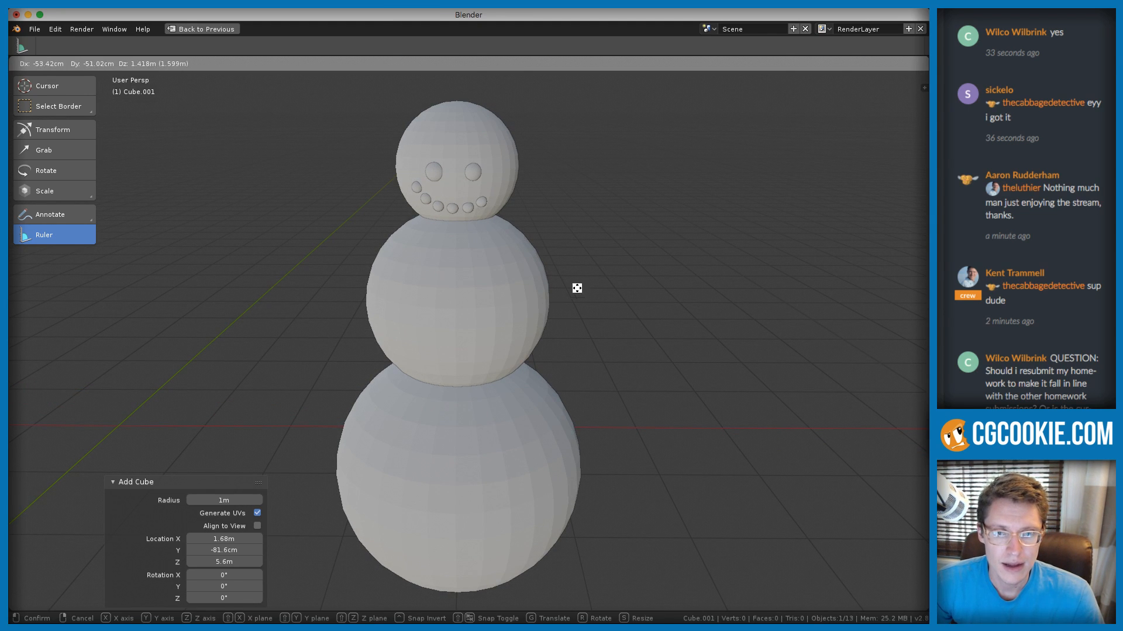
left_click(635, 229)
scroll(675, 298, "down", 3)
middle_click_drag(675, 298, 415, 291)
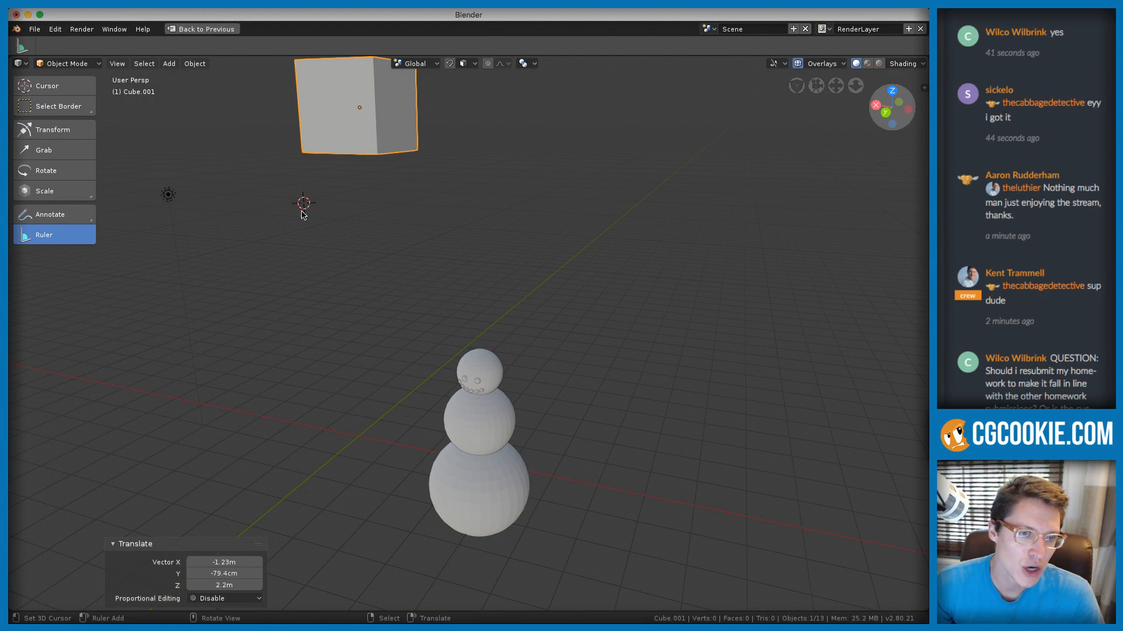
Place the 3D cursor in the empty space beside the snowman and add a second cube there with a 1 m radius
left_click(661, 355)
key("shift+a")
left_click(746, 365)
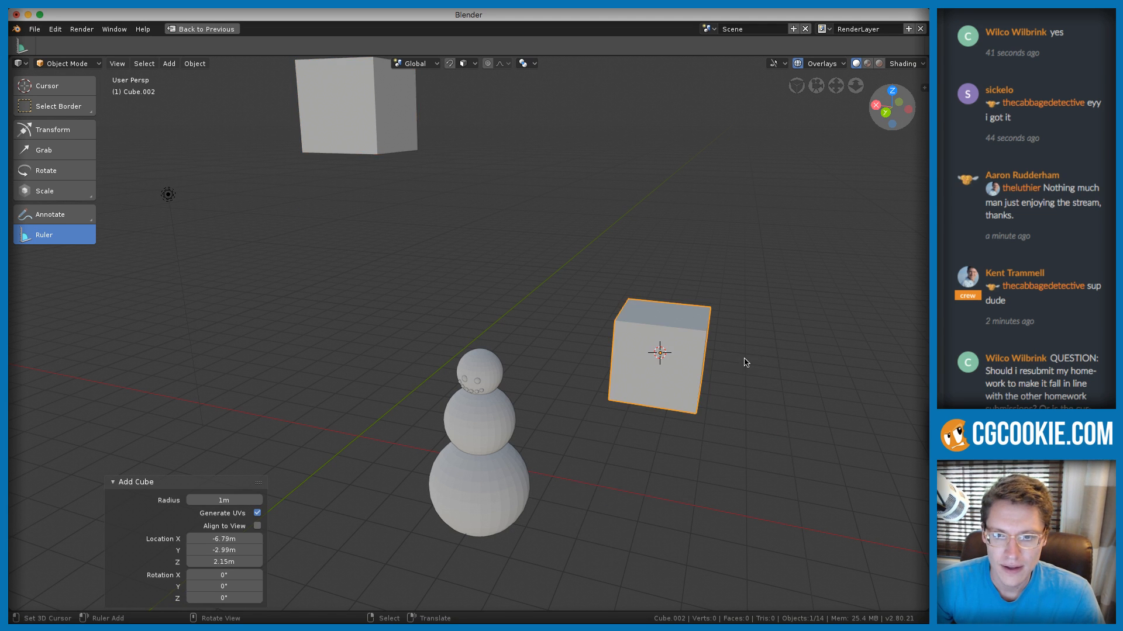
middle_click_drag(696, 357, 594, 291, "shift")
middle_click_drag(594, 291, 585, 325, "ctrl")
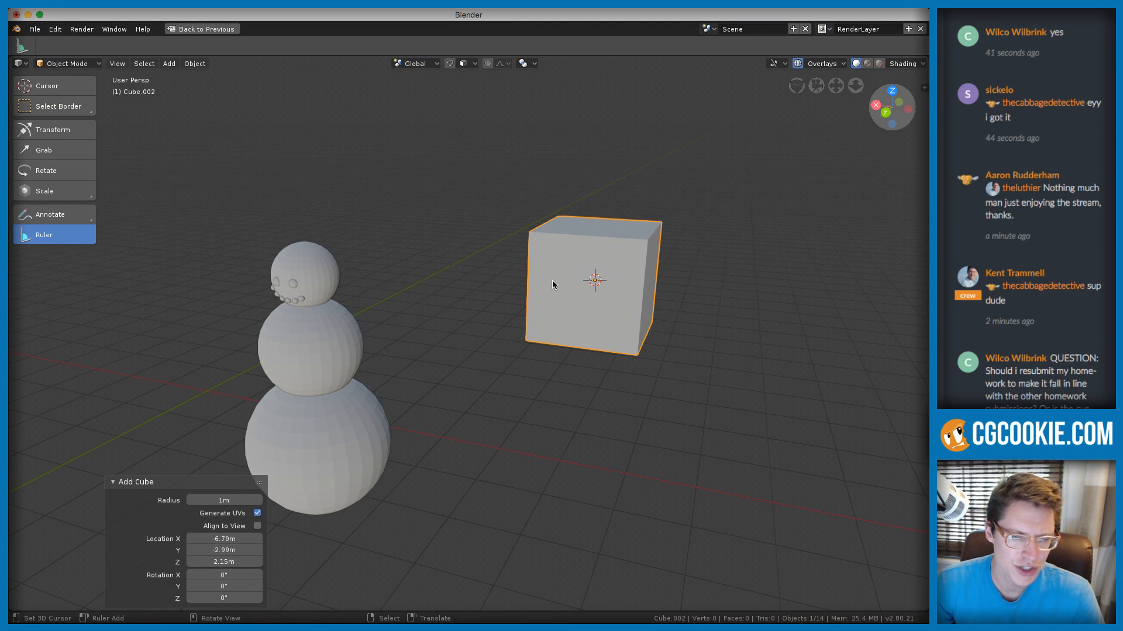
middle_click_drag(404, 274, 504, 279, "shift")
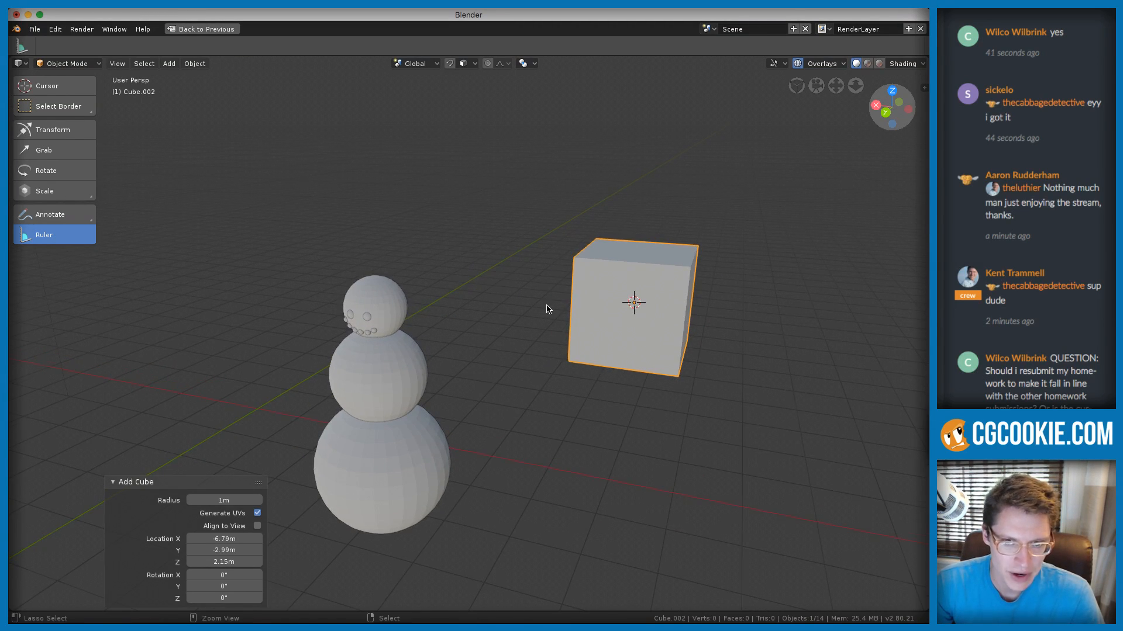
middle_click_drag(549, 309, 527, 267, "ctrl")
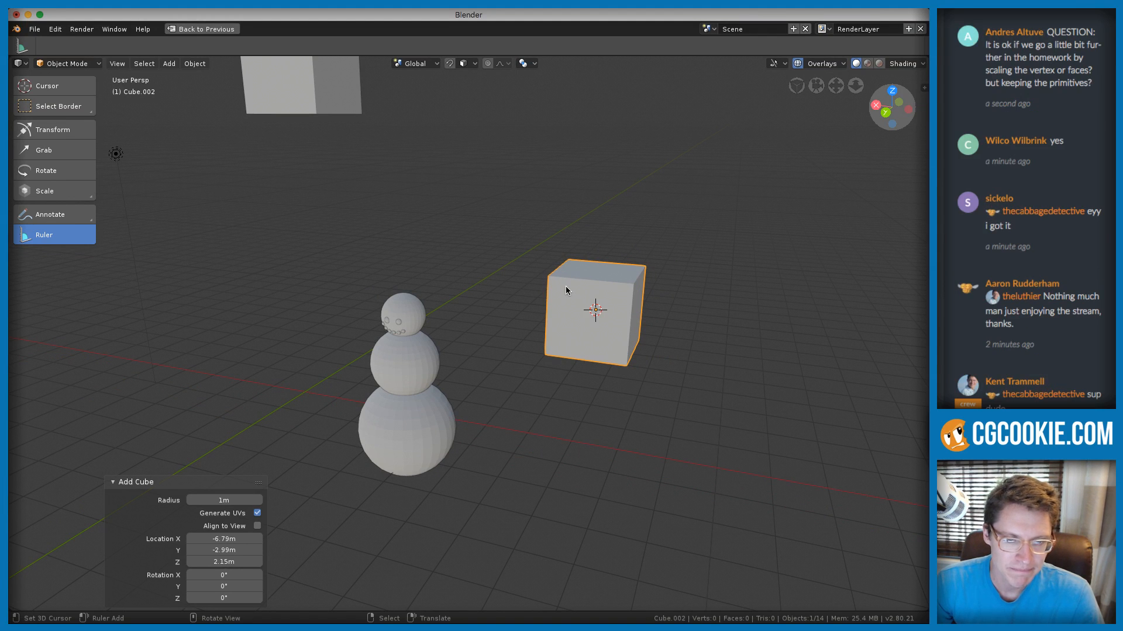
Delete the first cube floating high above the snowman
left_click(317, 100)
right_click(317, 101)
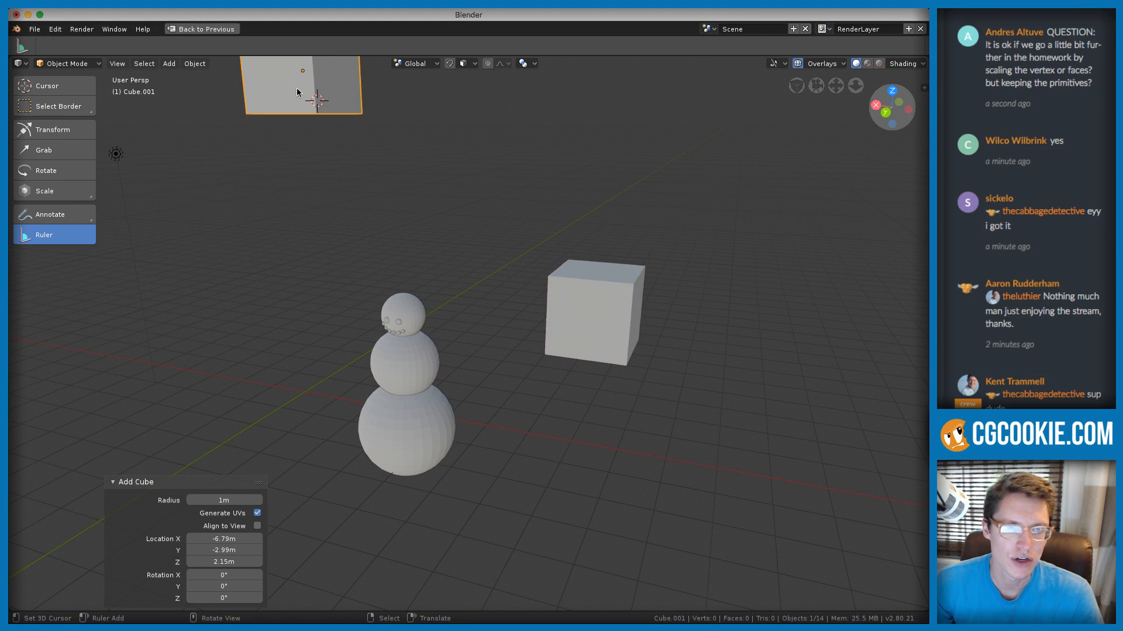
key("Delete")
Scale the remaining cube beside the snowman down uniformly to about 0.051
right_click(597, 310)
scroll(652, 289, "up", 3)
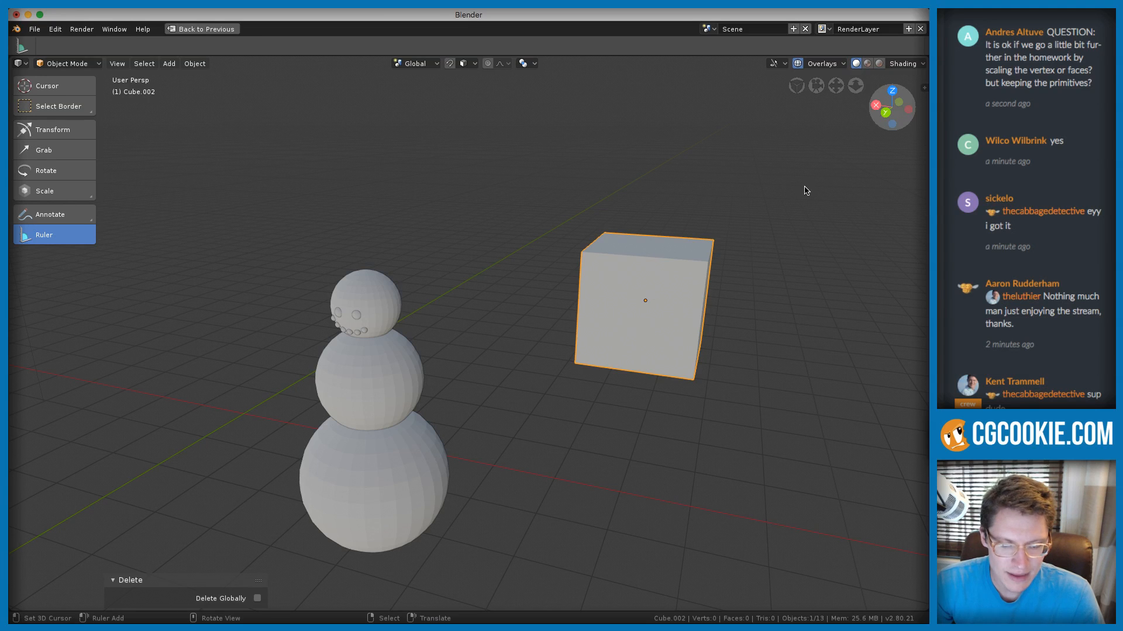
key("s")
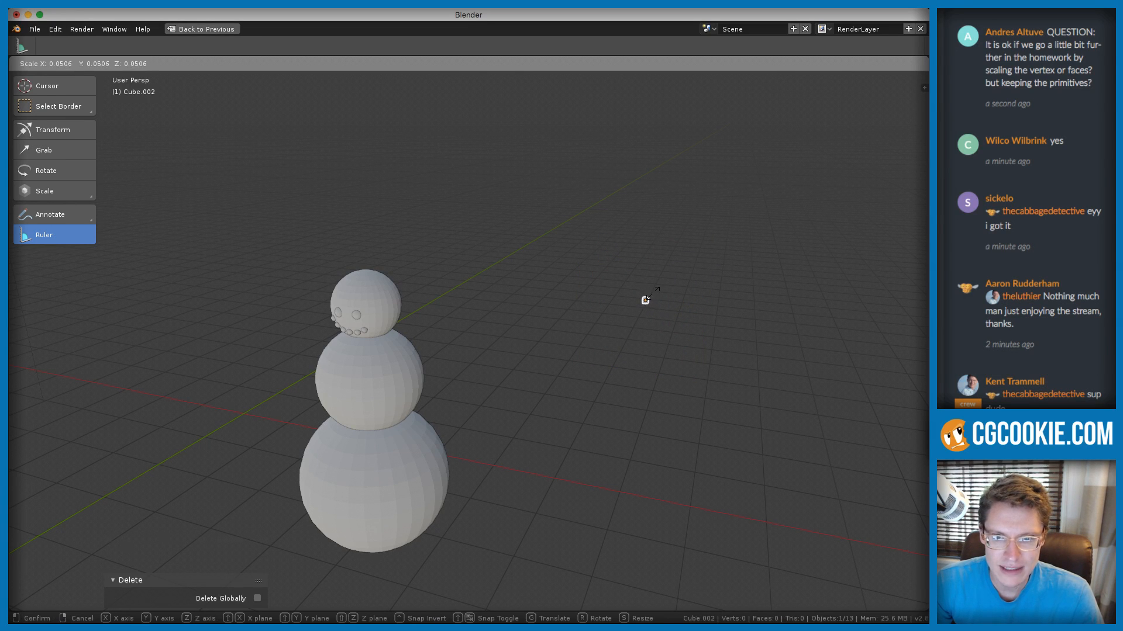
left_click(645, 300)
Stretch the small cube along the X axis into a long thin bar, with a final X scale of about 1.189
middle_click_drag(716, 255, 712, 261)
key("s")
key("x")
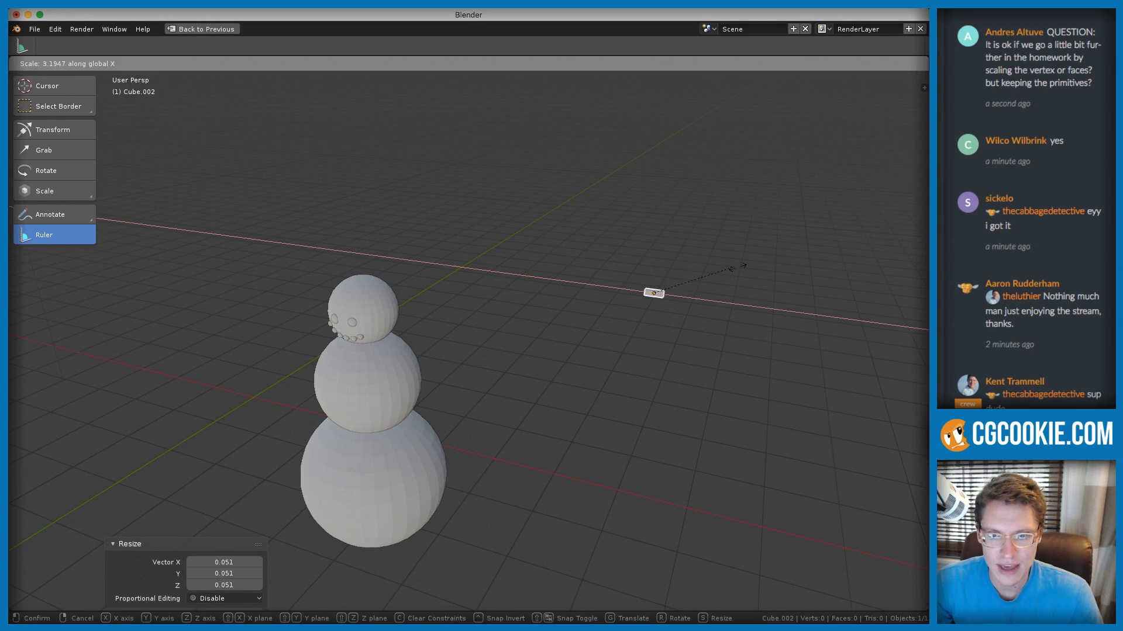
left_click(130, 263)
key("s")
key("x")
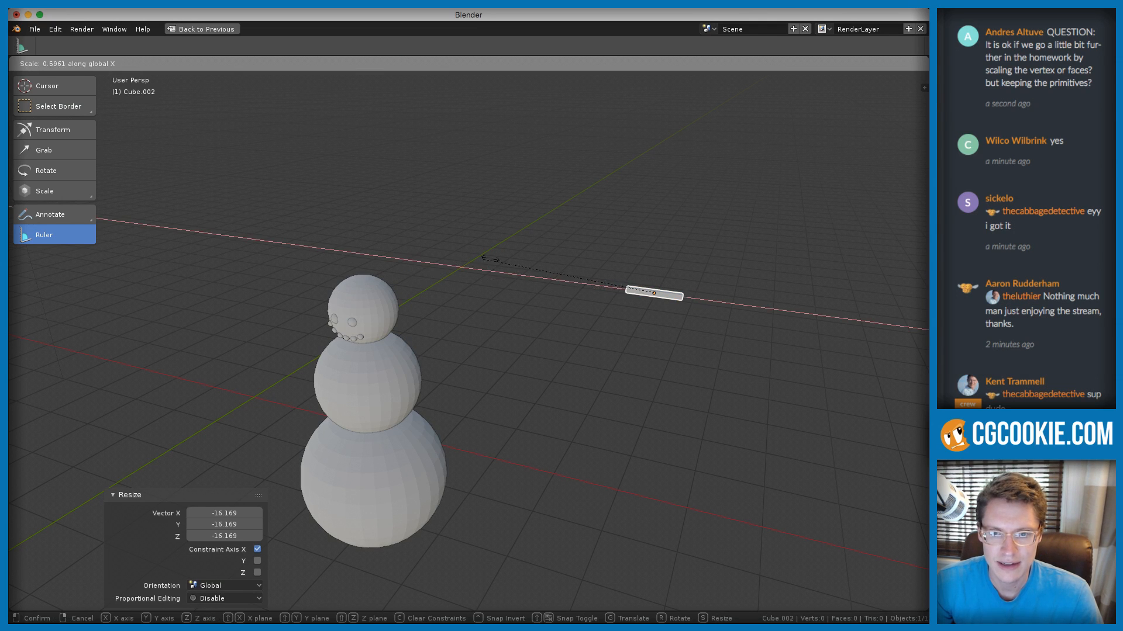
left_click(316, 243)
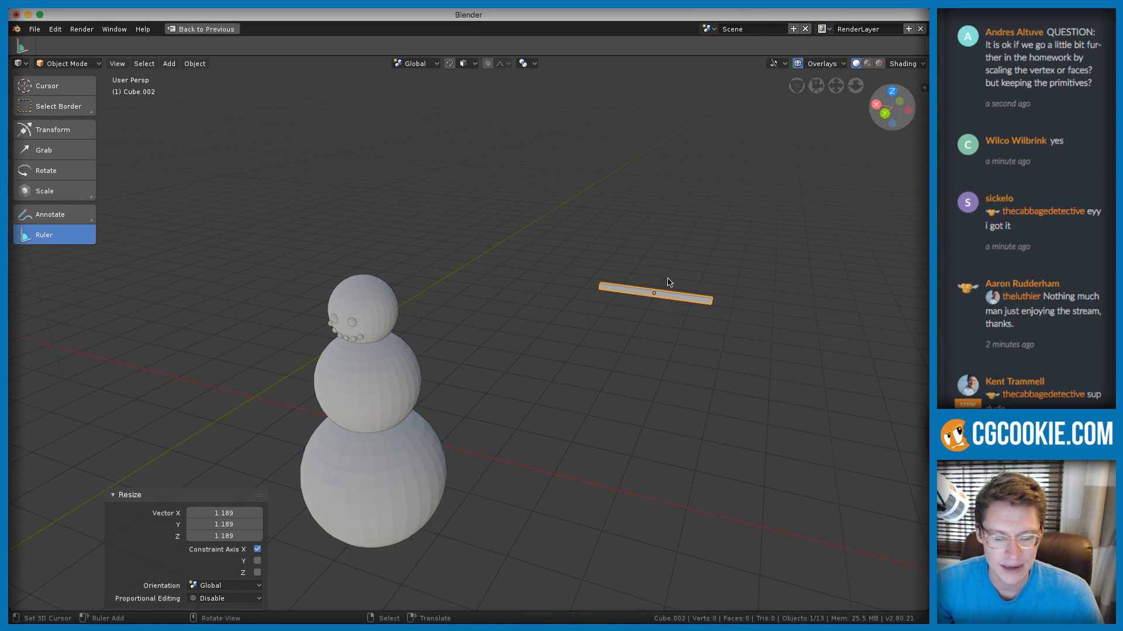
Move the bar about 1.48 m in X and 4.99 m in Y to the snowman's middle sphere, then raise it 8.9 cm
key("g")
key("shift+z")
left_click(453, 385)
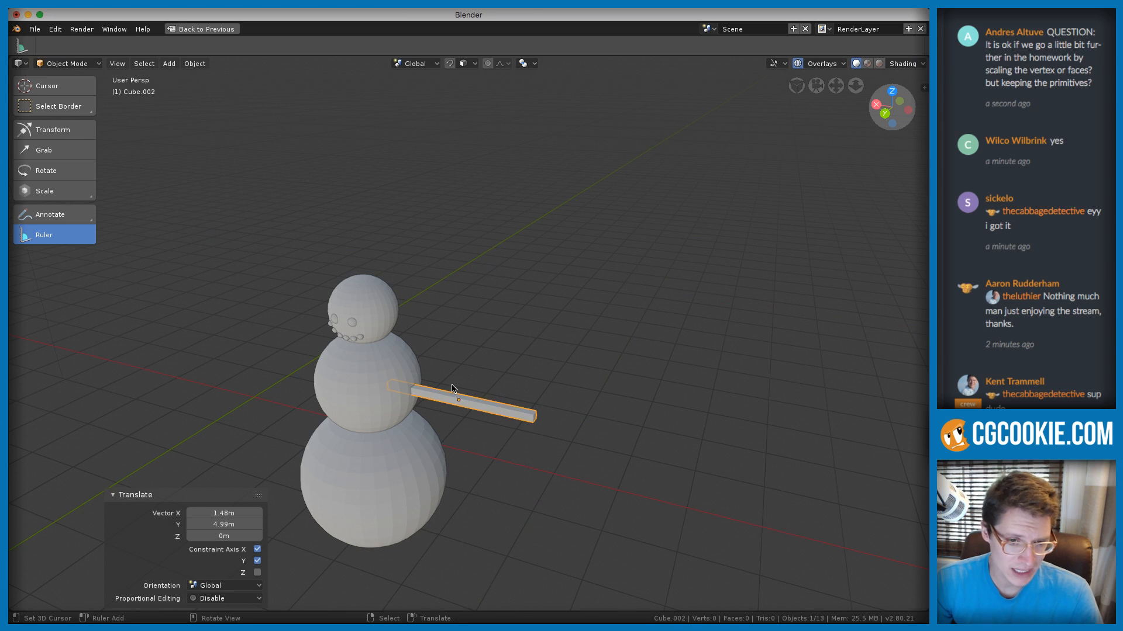
key("KP_Decimal")
middle_click_drag(593, 322, 551, 286)
key("g")
key("z")
left_click(529, 304)
scroll(567, 280, "up", 1)
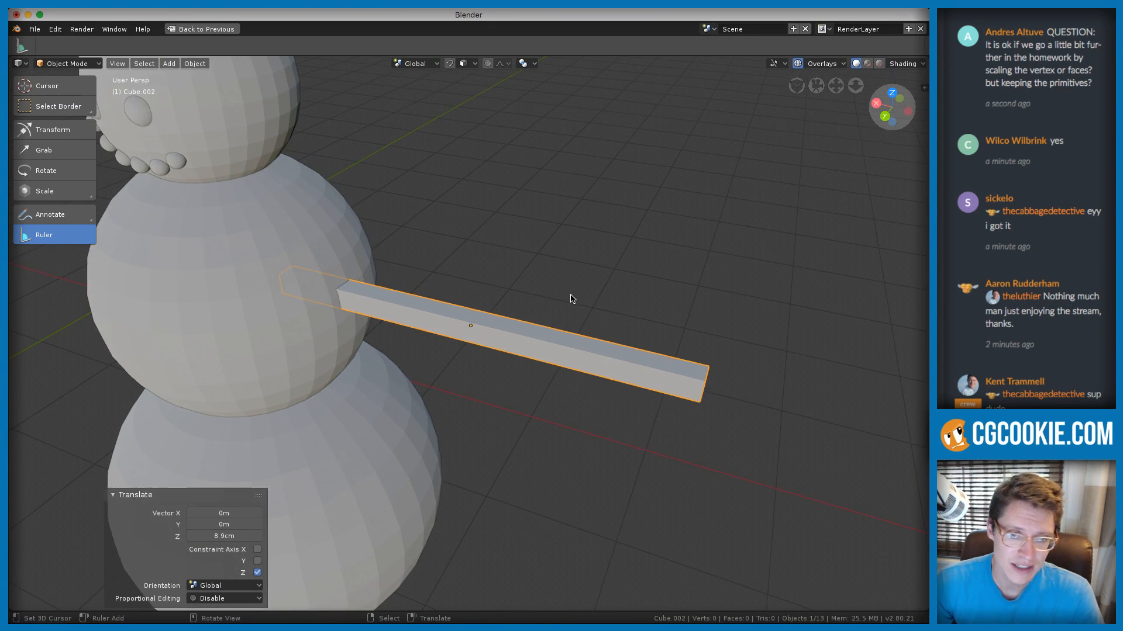
Shift the arm bar outward from the body by about -24 cm in X, -5.85 cm in Y and -4.54 cm in Z
middle_click_drag(603, 299, 594, 315)
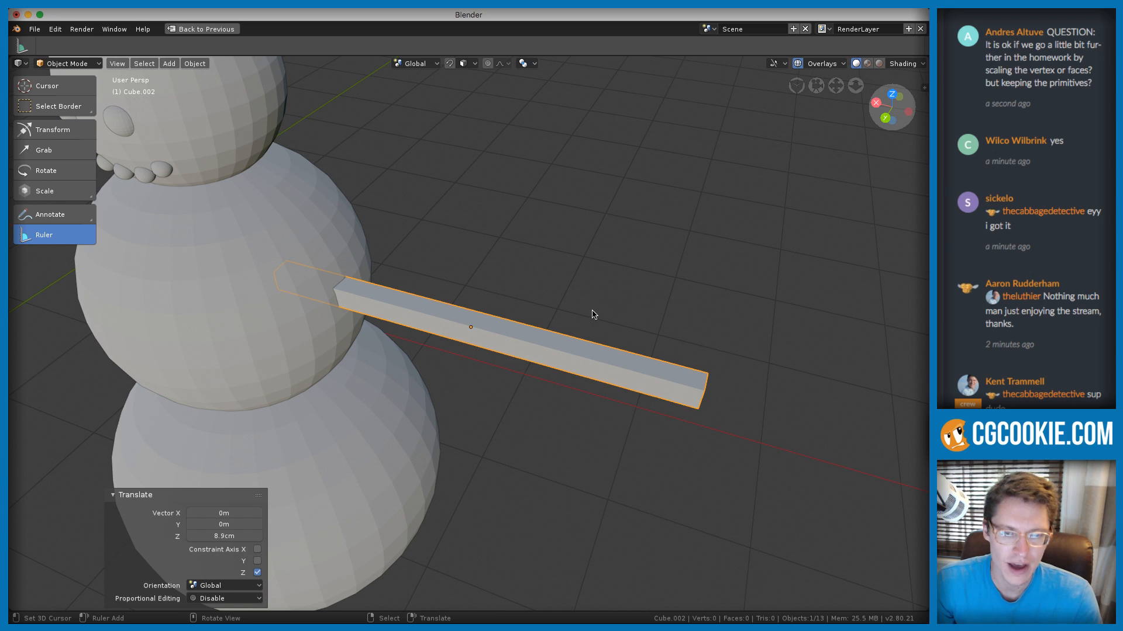
key("g")
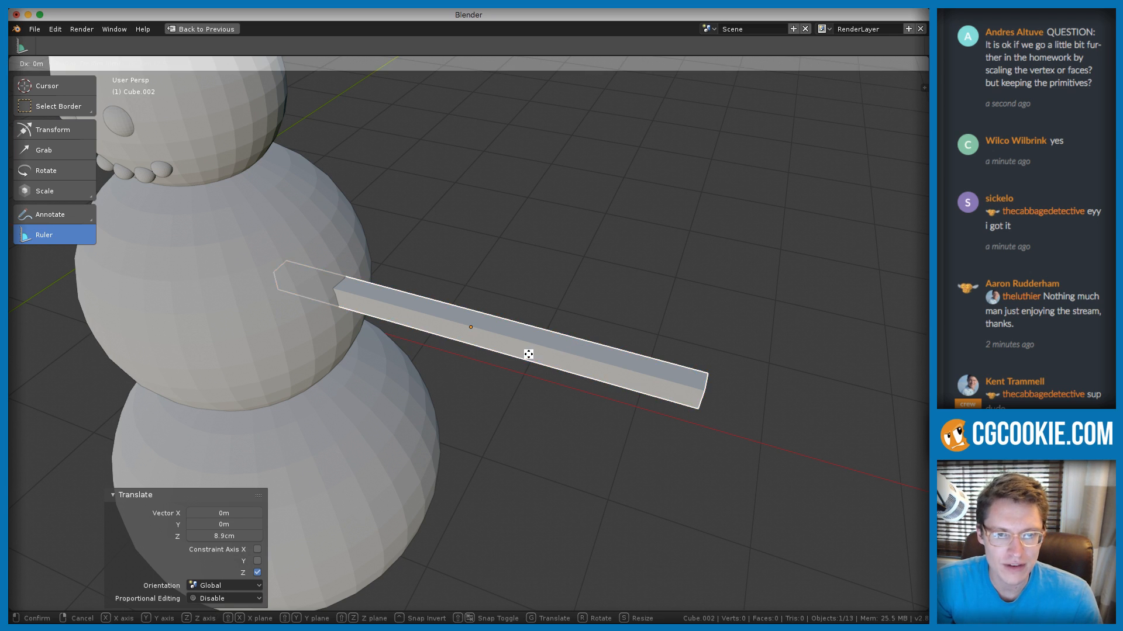
left_click(584, 372)
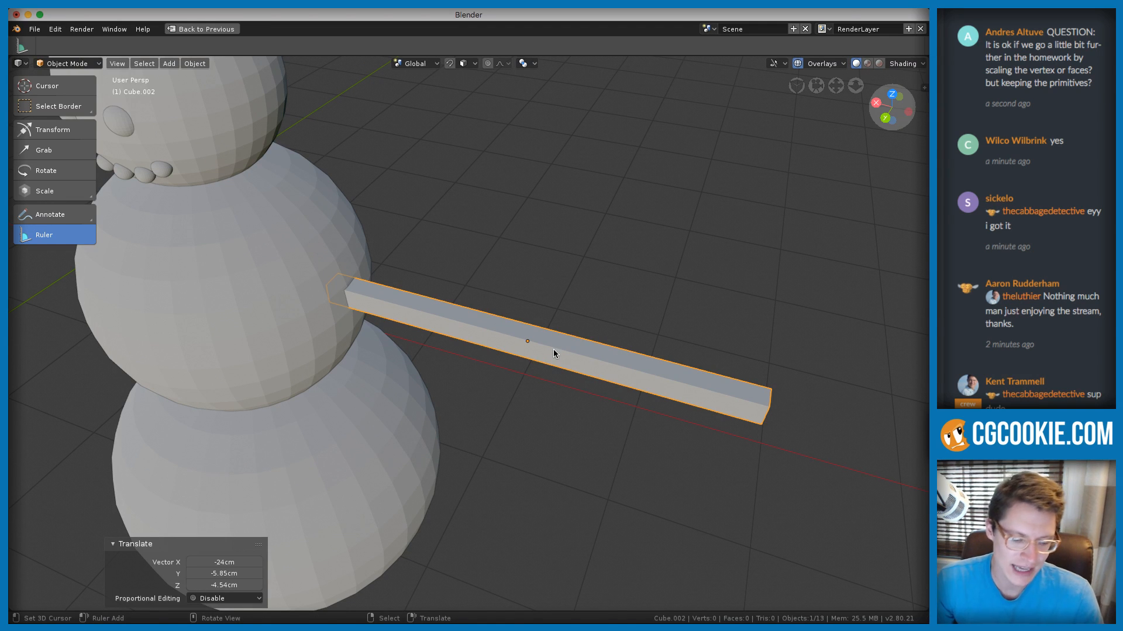
Thin the arm bar by a factor of about -0.435 in Y and Z, and slide it 38.1 cm along X into the body
key("s")
key("shift+x")
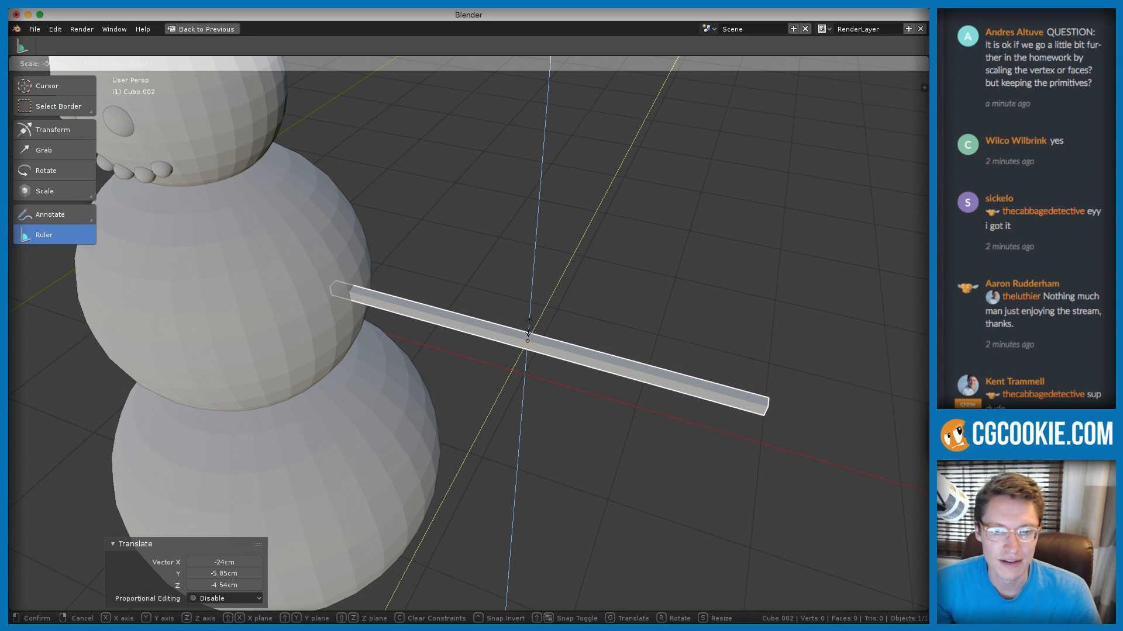
left_click(531, 332)
key("g")
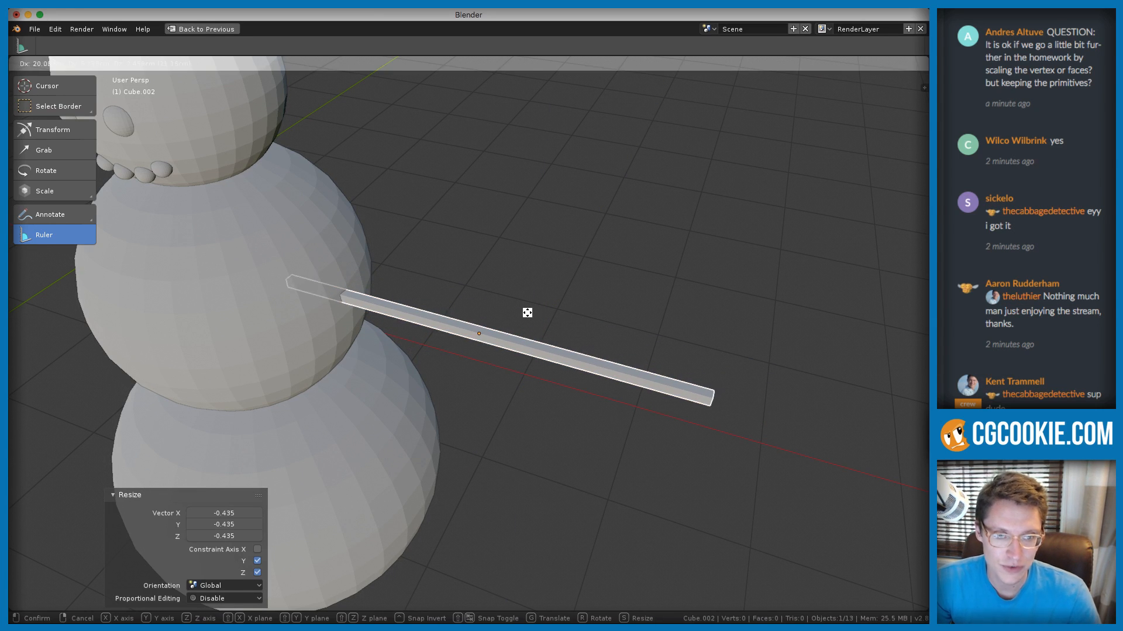
left_click(493, 306)
Duplicate the arm bar with an offset of about -57, -19.7 and 19.1 cm, and shorten the copy along X into a twig
middle_click_drag(494, 305, 515, 279)
key("shift+d")
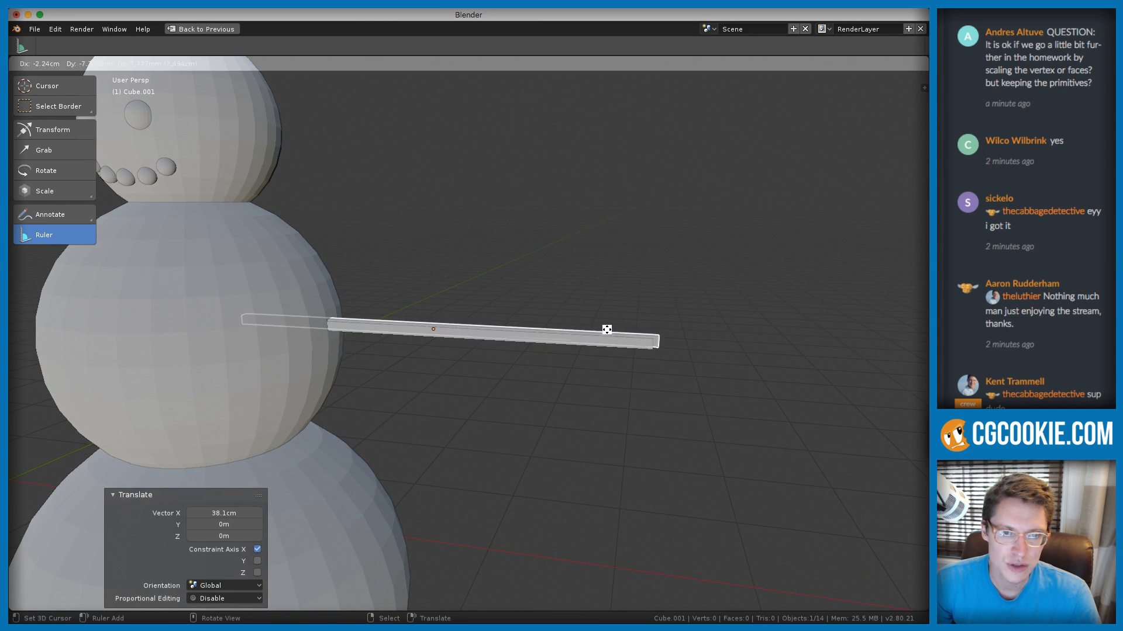
left_click(723, 286)
key("s")
key("x")
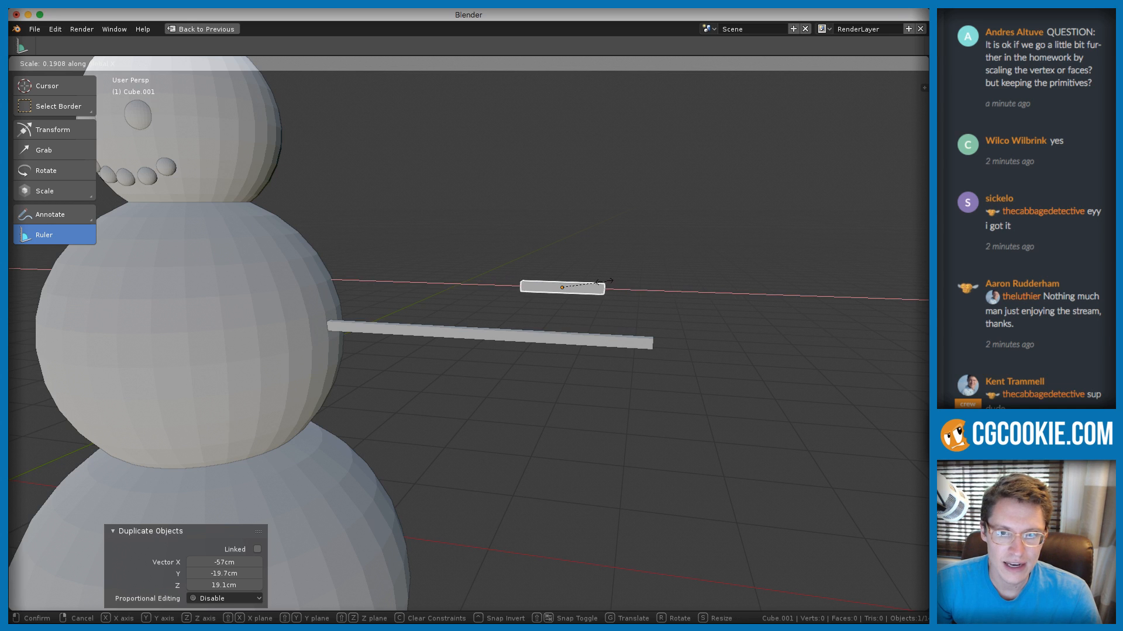
left_click(614, 315)
Move the short twig toward the outer end of the arm and tilt it diagonally just above the bar
key("g")
right_click(668, 330)
key("r")
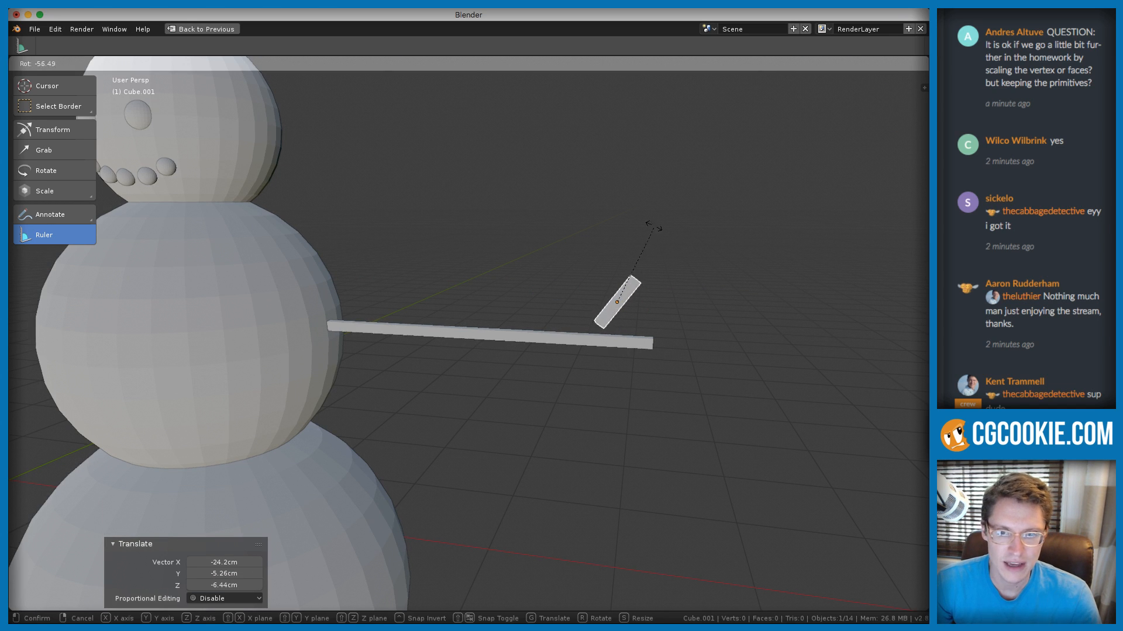
left_click(677, 256)
key("g")
left_click(659, 306)
Align the twig with the arm along Y and shift it 3.38 cm in Z so its base meets the bar
middle_click_drag(659, 306, 626, 300)
key("g")
key("x")
right_click(611, 300)
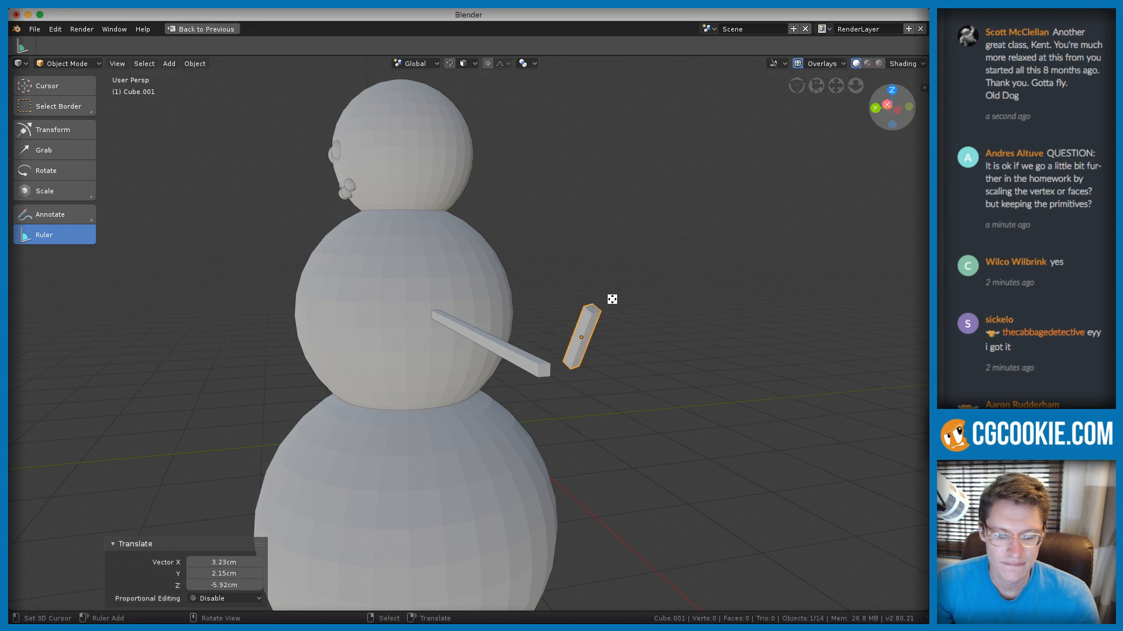
key("g")
key("y")
left_click(553, 306)
middle_click_drag(553, 306, 691, 301)
key("g")
key("z")
left_click(659, 301)
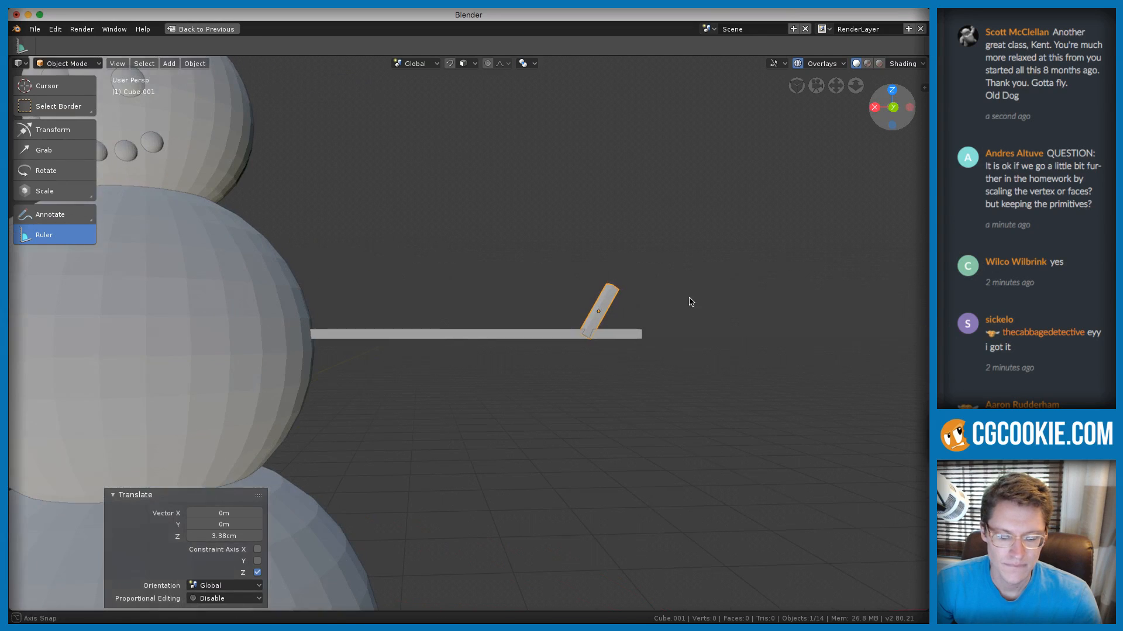
Duplicate the twig in place and rotate the copy 111° so that it crosses the original
key("shift+d")
right_click(689, 298)
key("r")
left_click(588, 378)
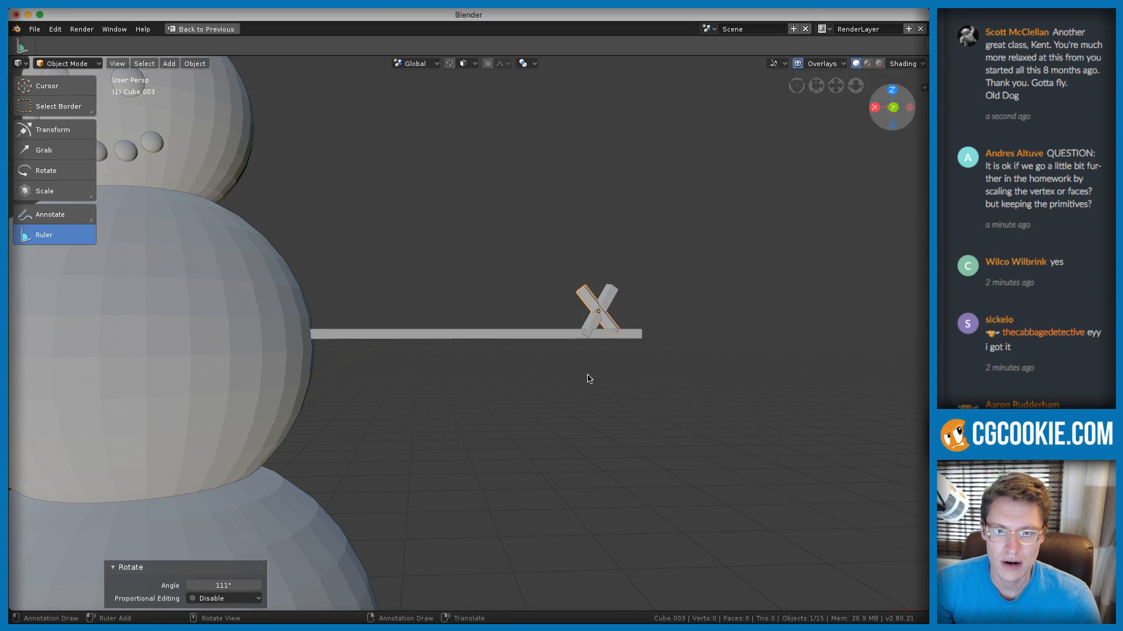
Move the rotated twig below the arm so that it branches downward from the same point as the upper twig
key("g")
left_click(638, 372)
middle_click_drag(638, 372, 669, 358)
key("g")
left_click(580, 359)
Box-select the arm and its two twigs, and duplicate them about 1.92 m in X, 9.21 cm in Y and 3.18 cm in Z
middle_click_drag(670, 358, 531, 328, "ctrl")
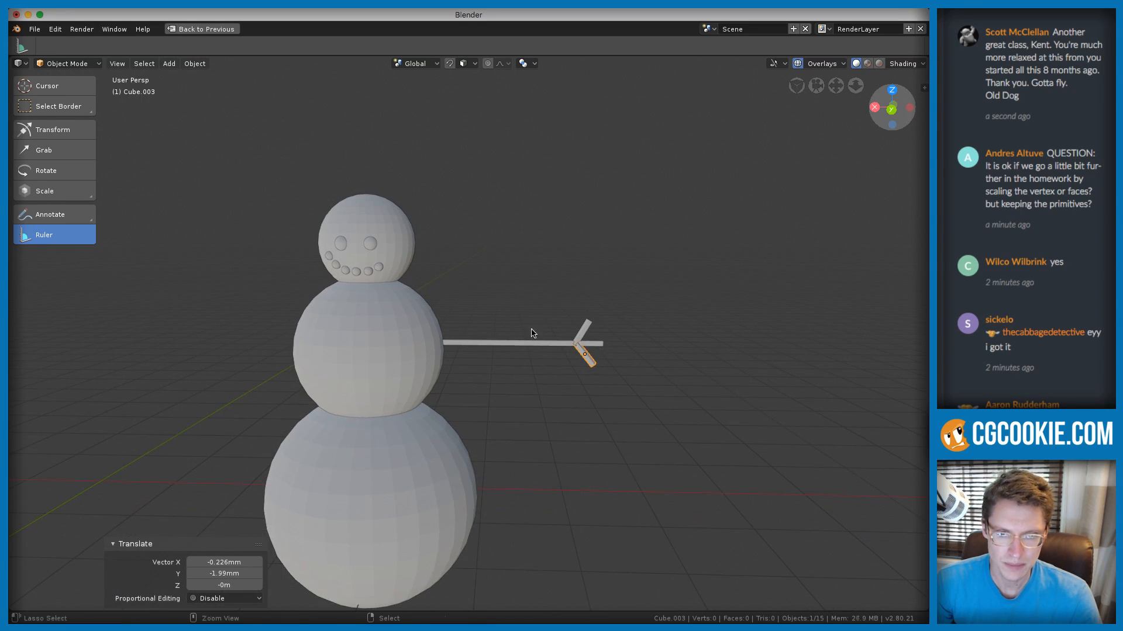
left_click(529, 344)
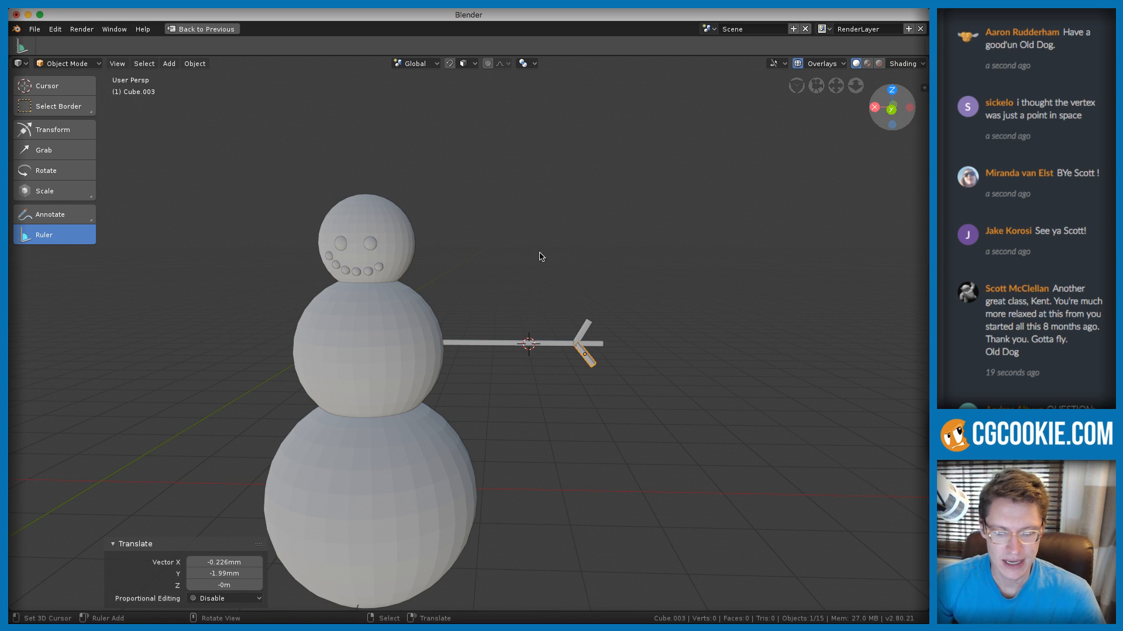
key("b")
left_click_drag(505, 250, 656, 419)
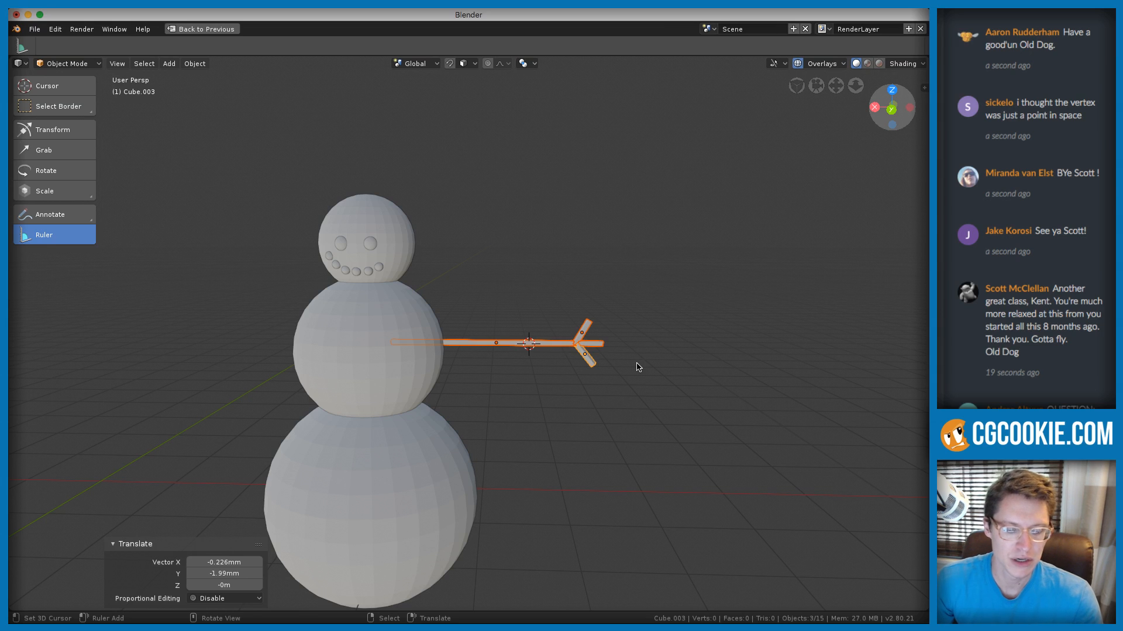
key("shift+d")
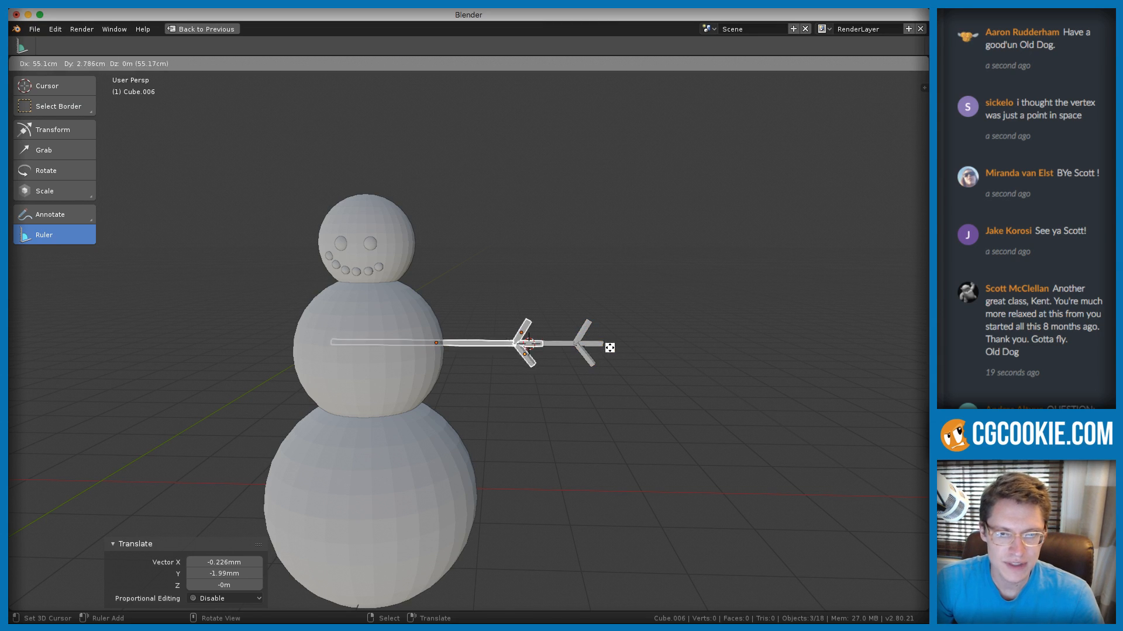
left_click(485, 345)
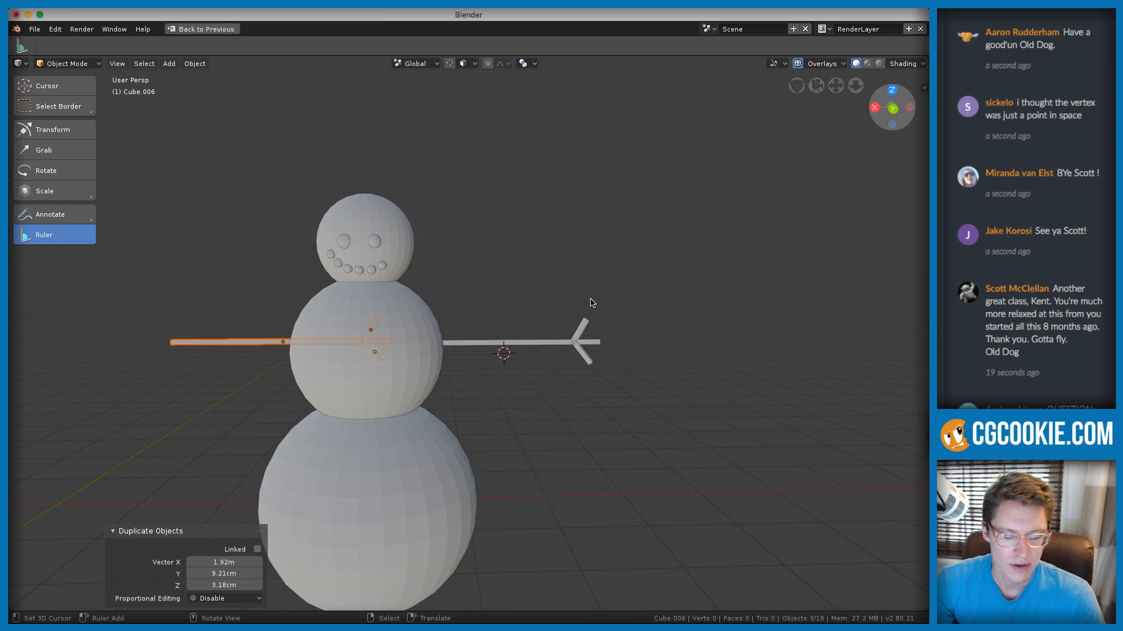
Rotate the duplicated arm about 177° around the global Y axis so its twigs point away from the body
key("r")
key("x")
key("y")
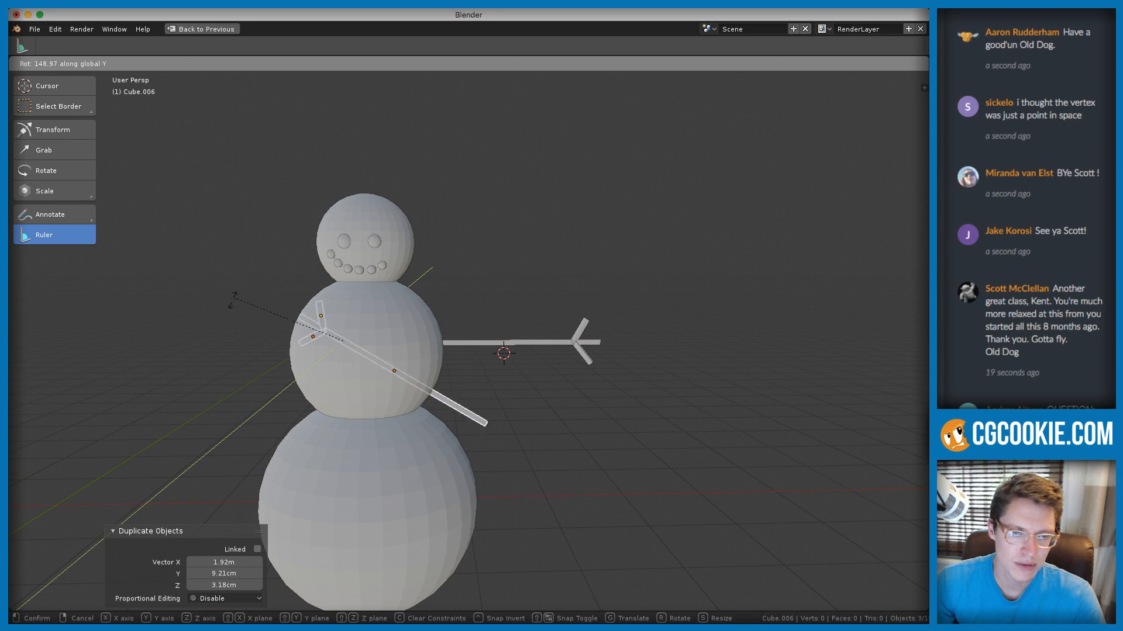
left_click(431, 346)
Move the duplicated arm to the snowman's opposite side, level it in Z with the first arm, and shift it -31.9 cm along X
key("g")
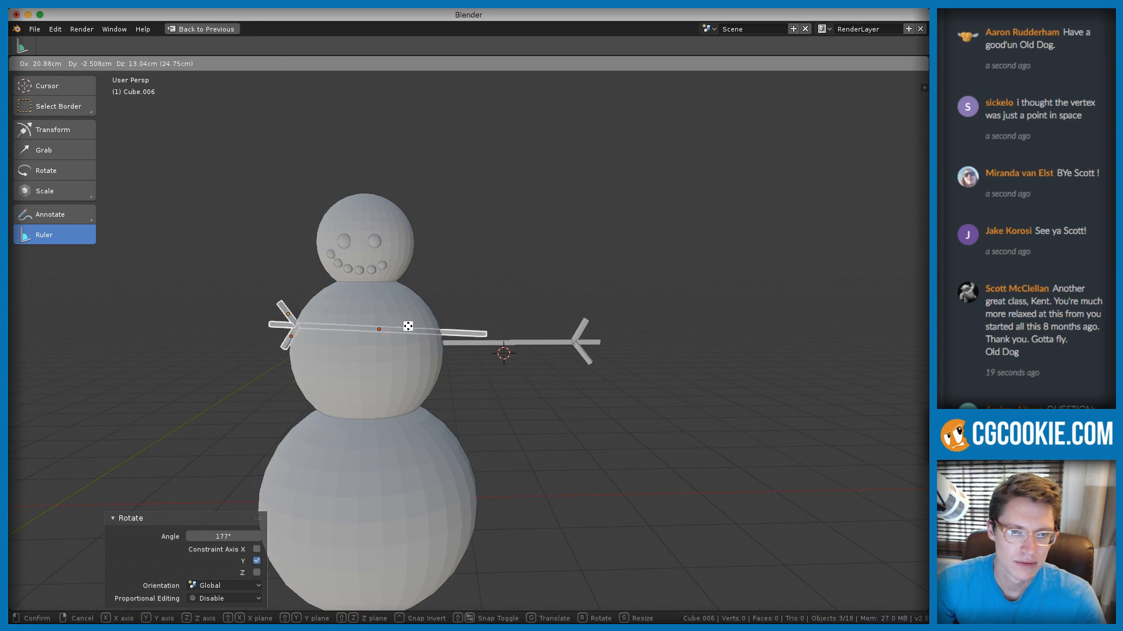
left_click(321, 325)
key("g")
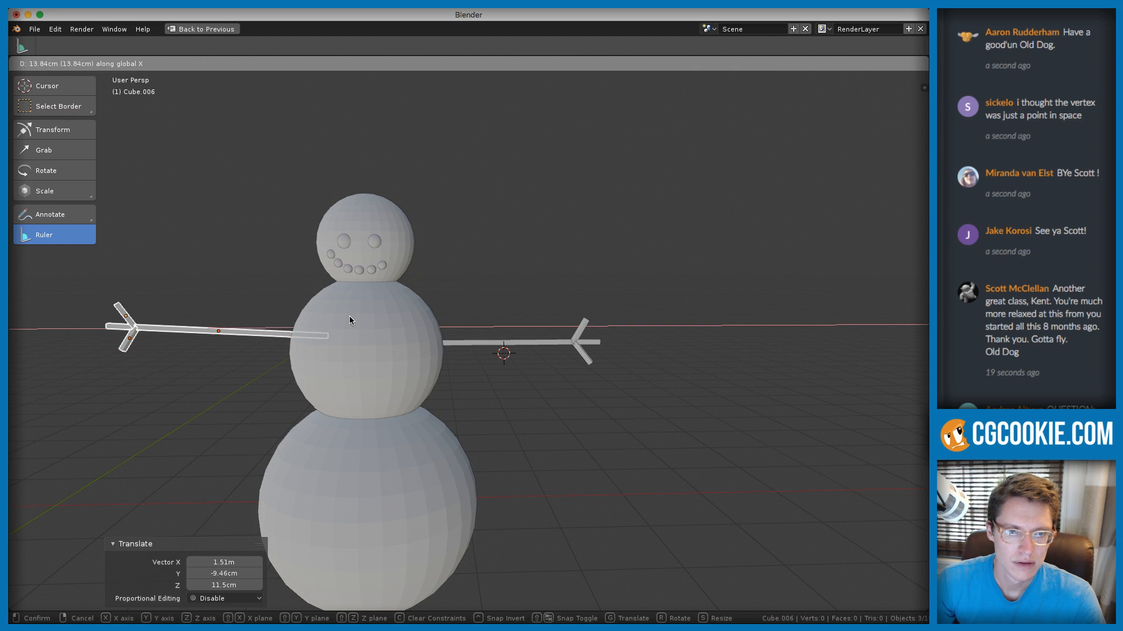
key("z")
left_click(371, 324)
key("g")
key("x")
left_click(409, 317)
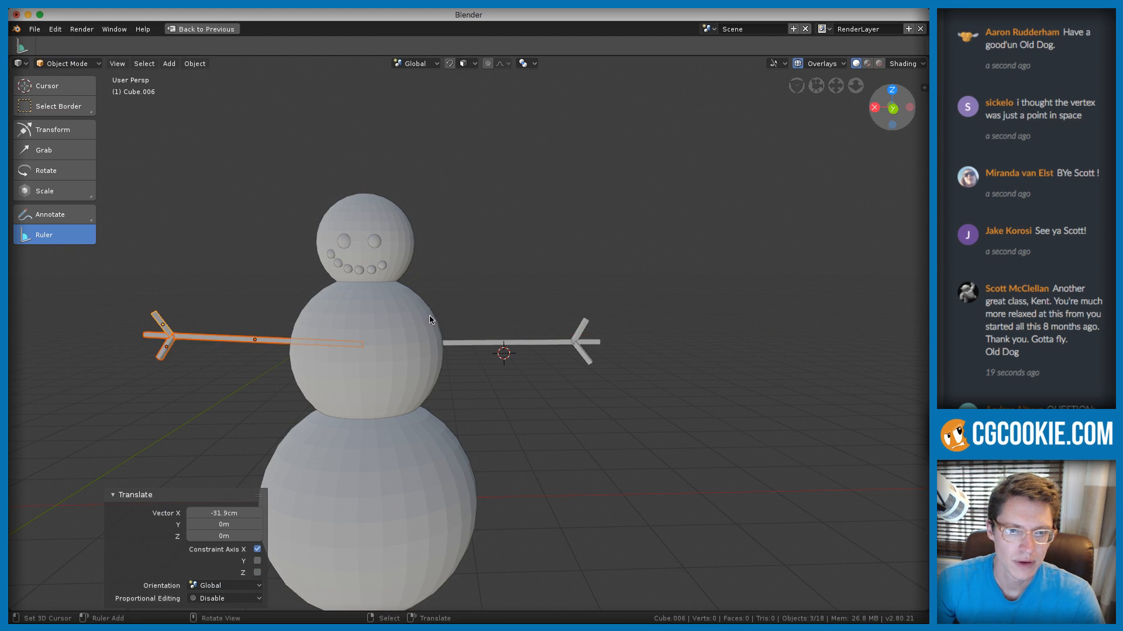
Deselect everything and examine the snowman with both arms from several angles
middle_click_drag(409, 317, 504, 261)
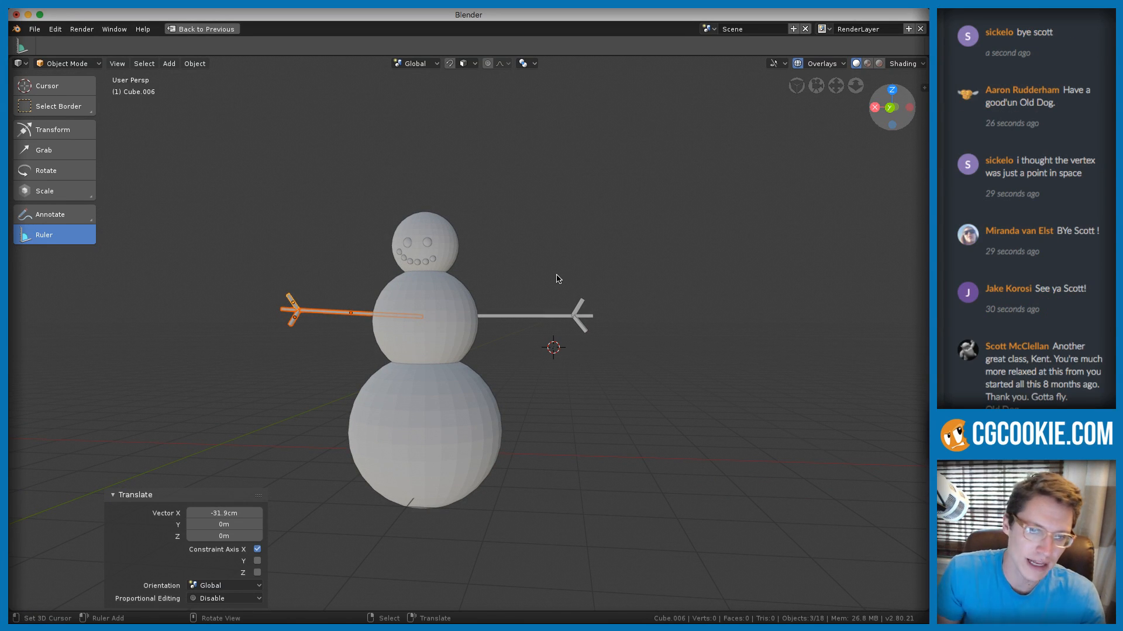
middle_click_drag(446, 281, 484, 287)
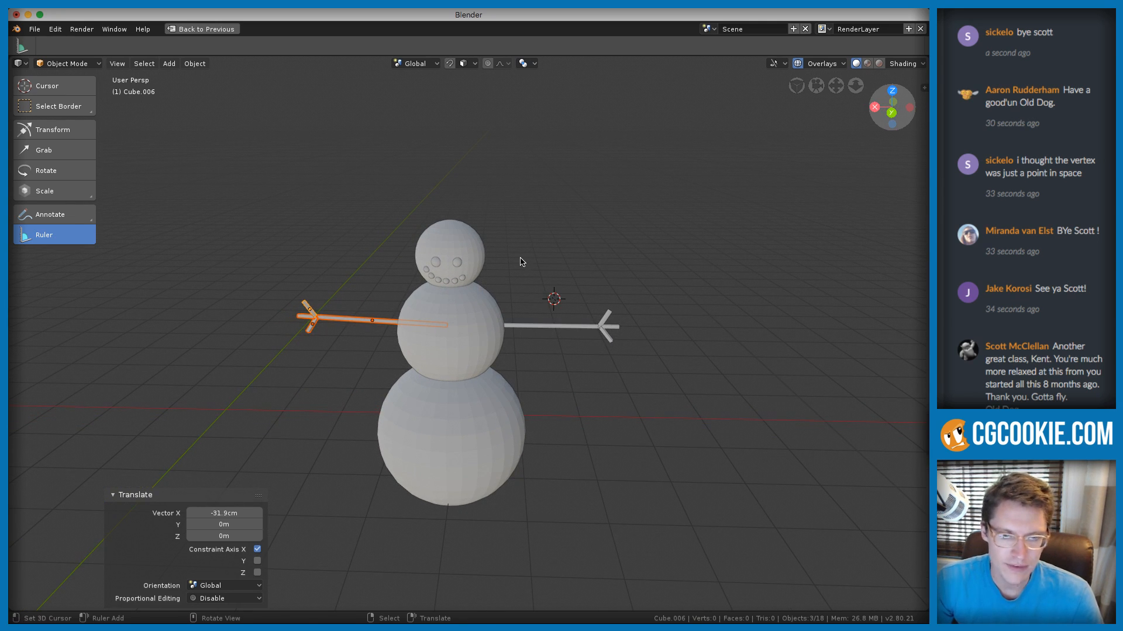
key("alt+a")
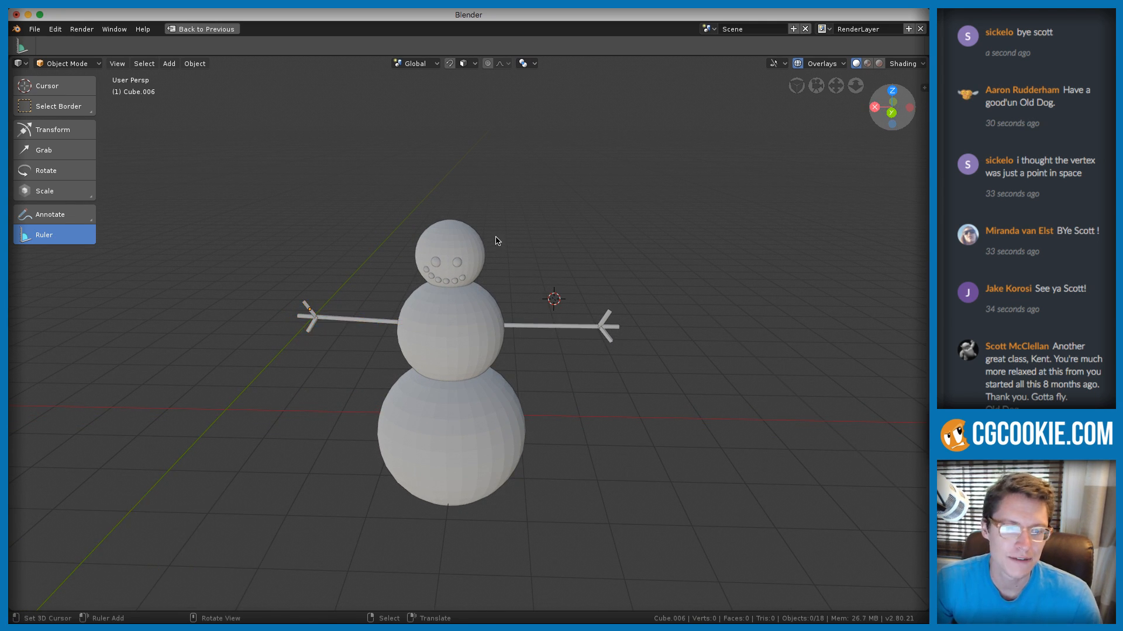
scroll(497, 243, "up", 2)
middle_click_drag(490, 288, 518, 269)
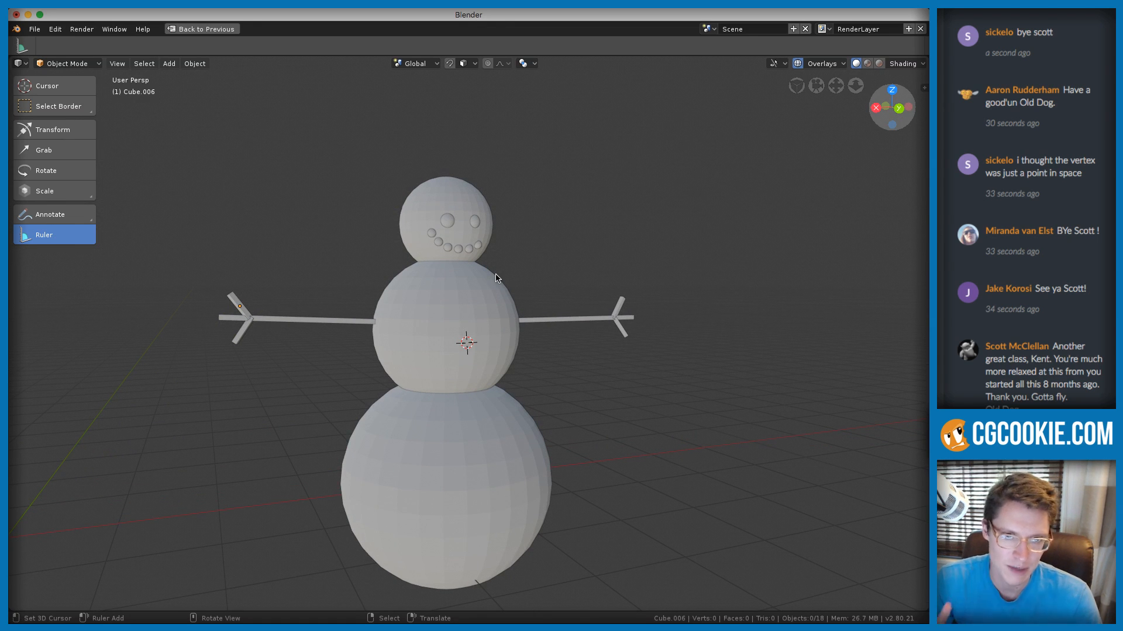
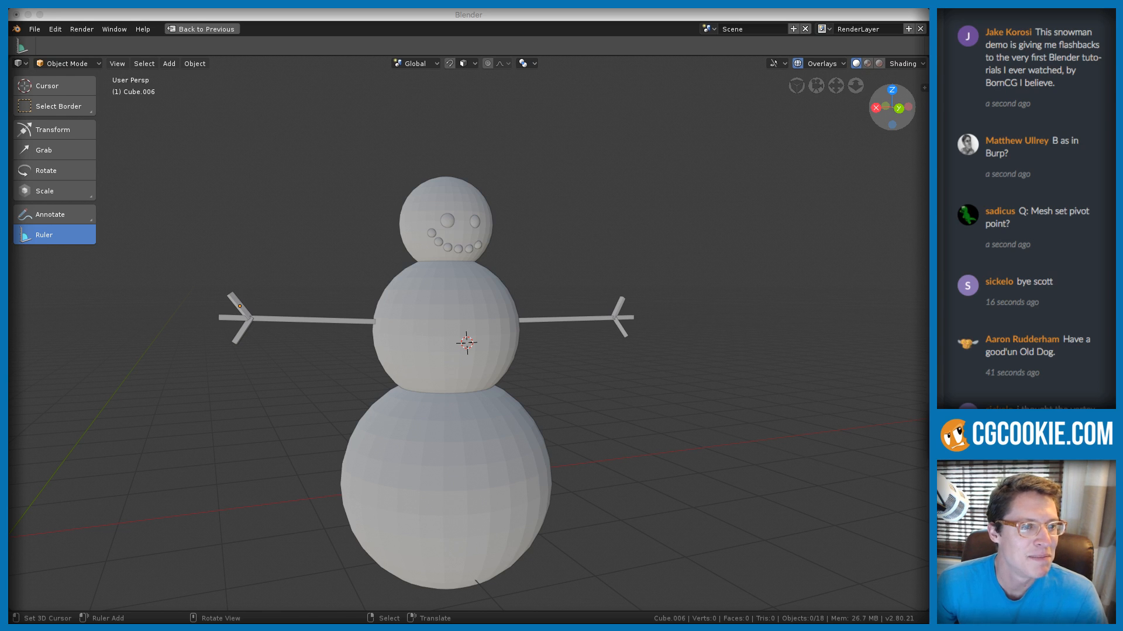
Highlight and read the chat message comparing the snowman demo with early Blender tutorials
left_click_drag(1071, 85, 1038, 34)
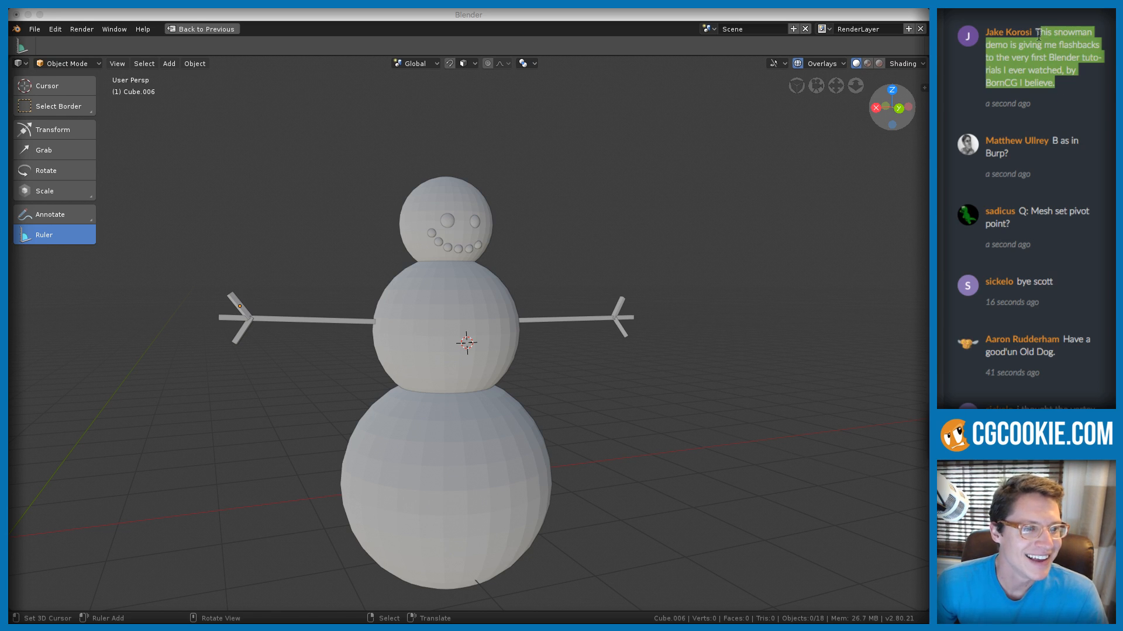
left_click(343, 178)
middle_click_drag(528, 190, 466, 204)
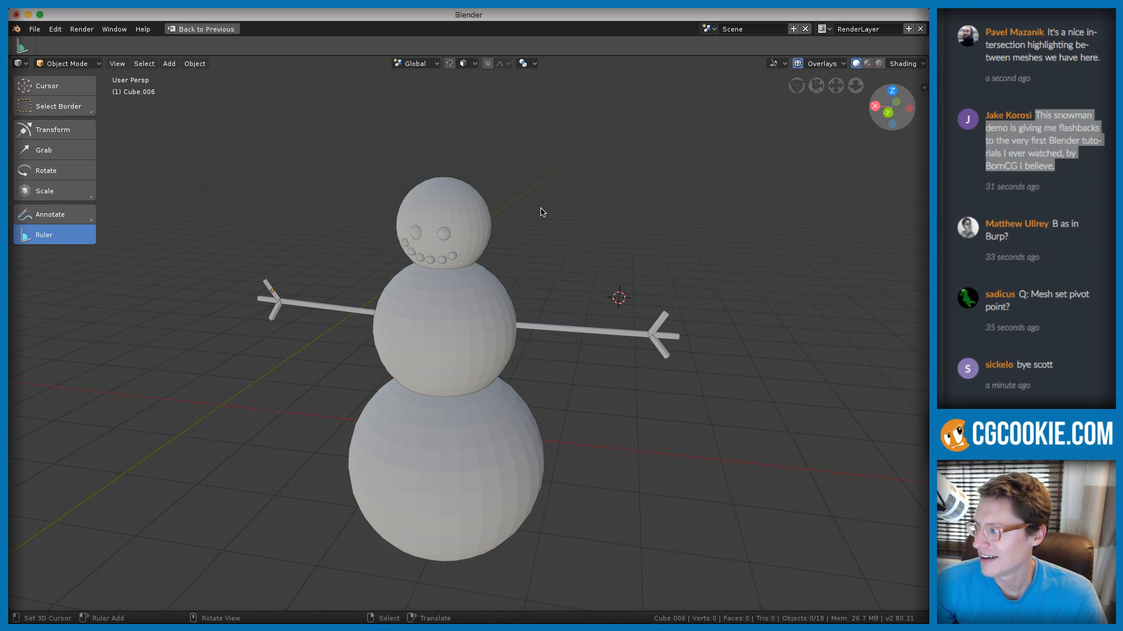
right_click(1077, 9)
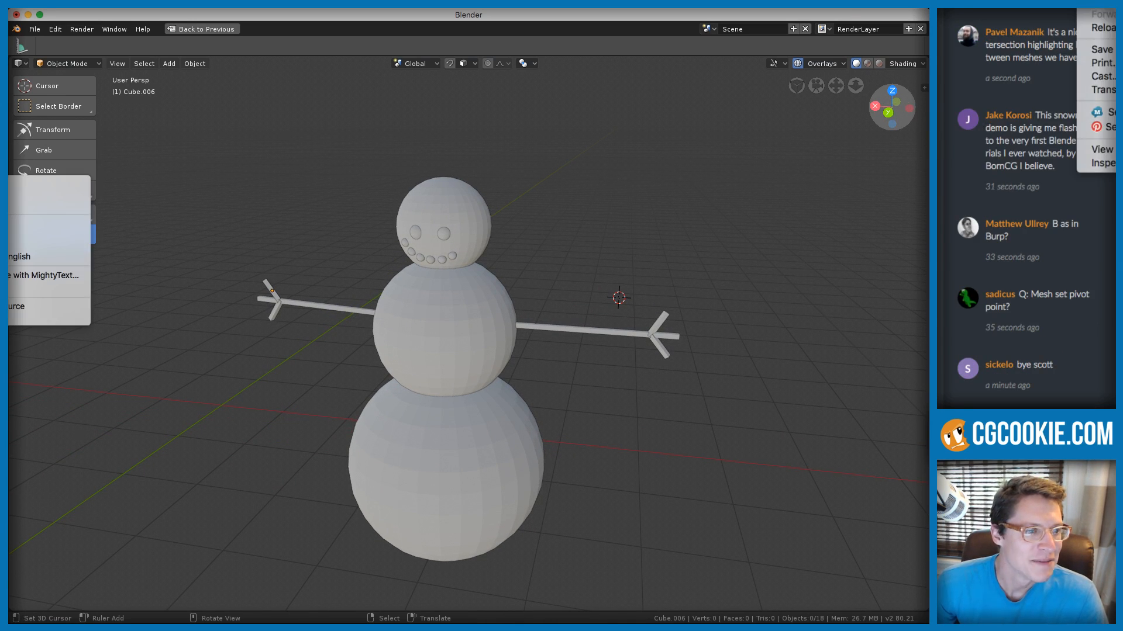
left_click(1077, 10)
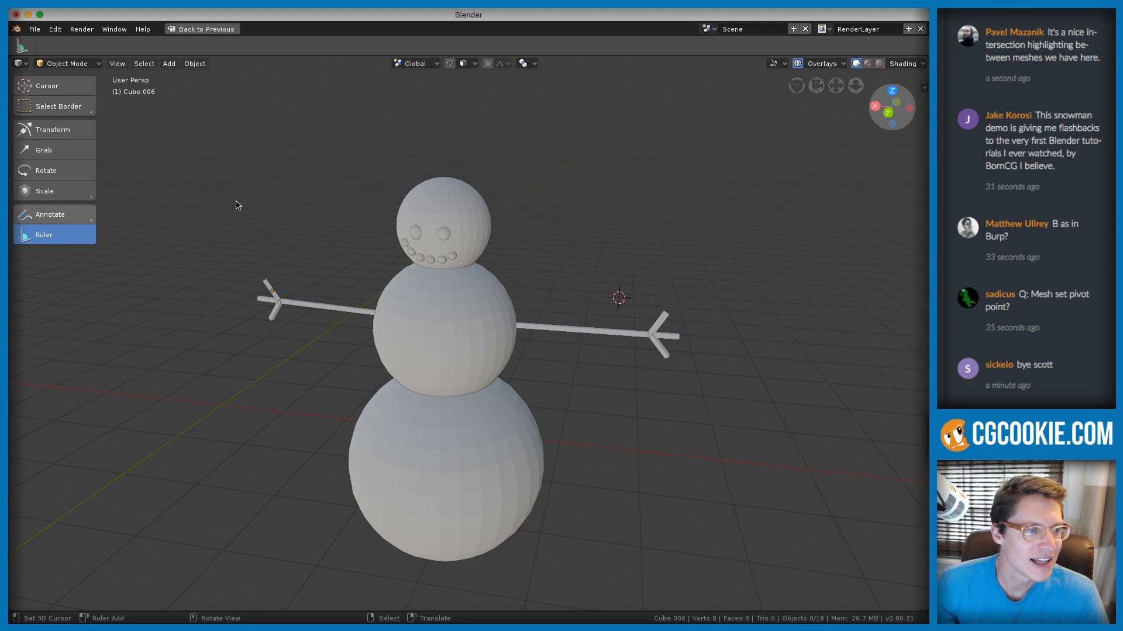
Add a cone mesh primitive to the scene for the snowman's carrot nose
scroll(471, 240, "up", 2)
right_click(464, 190)
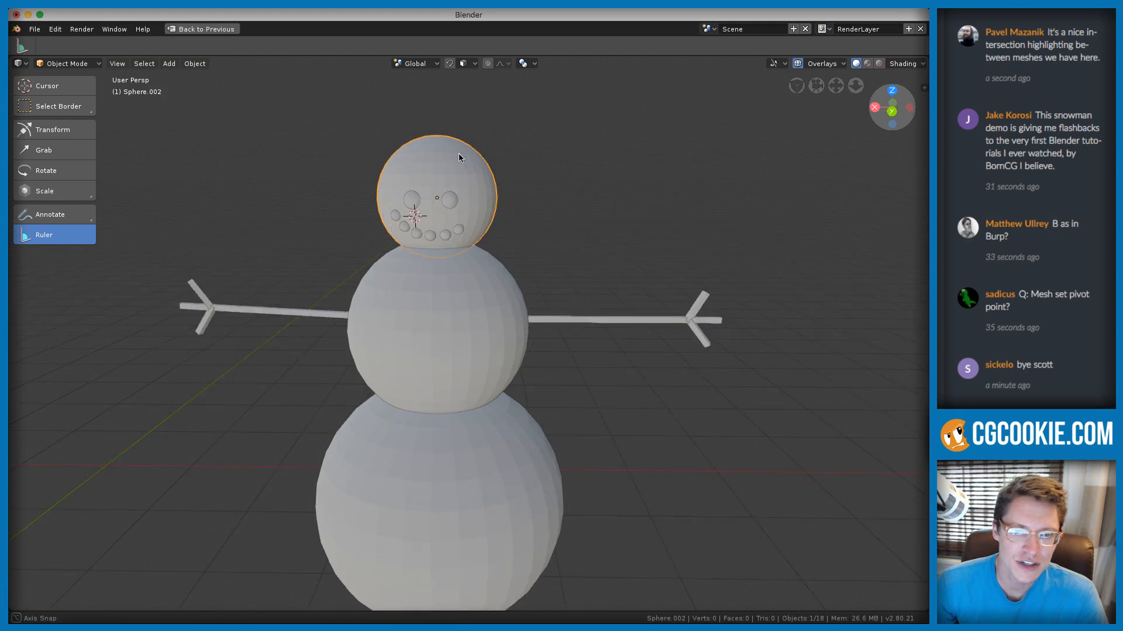
scroll(459, 154, "up", 5)
middle_click_drag(461, 228, 491, 232)
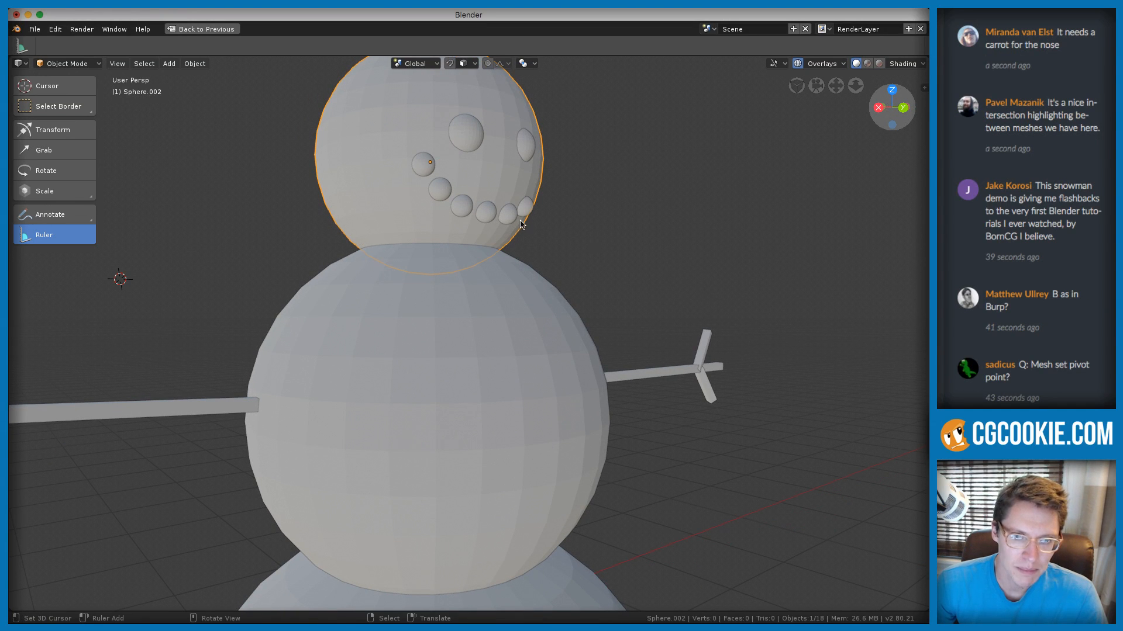
scroll(522, 224, "down", 4)
middle_click_drag(492, 214, 585, 215)
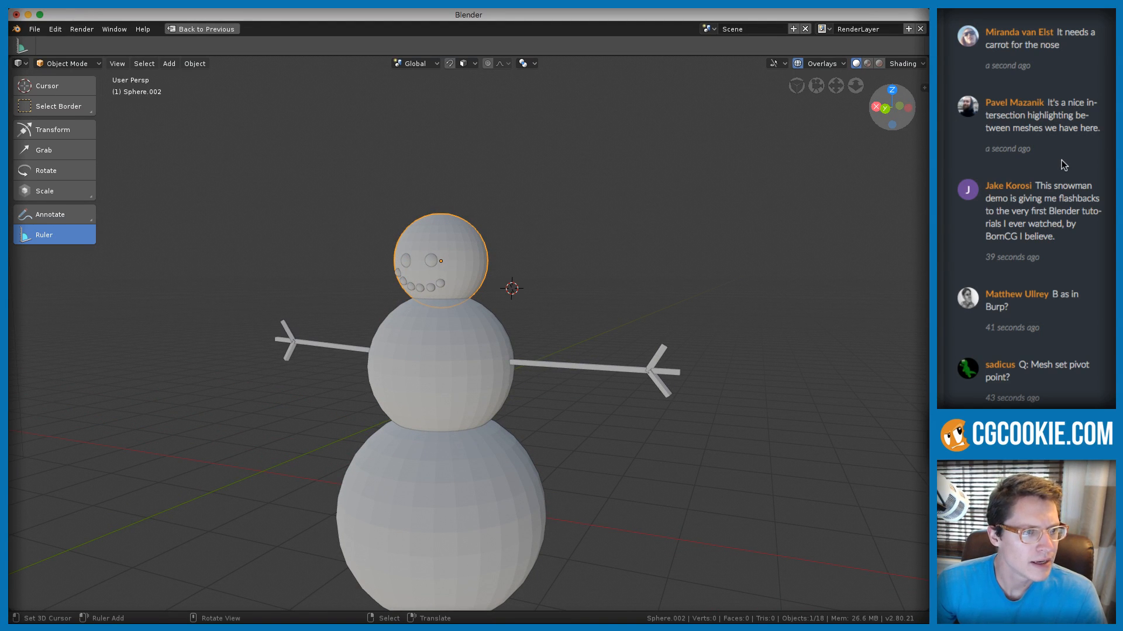
middle_click_drag(555, 192, 524, 231)
key("shift+a")
mouse_move(525, 231)
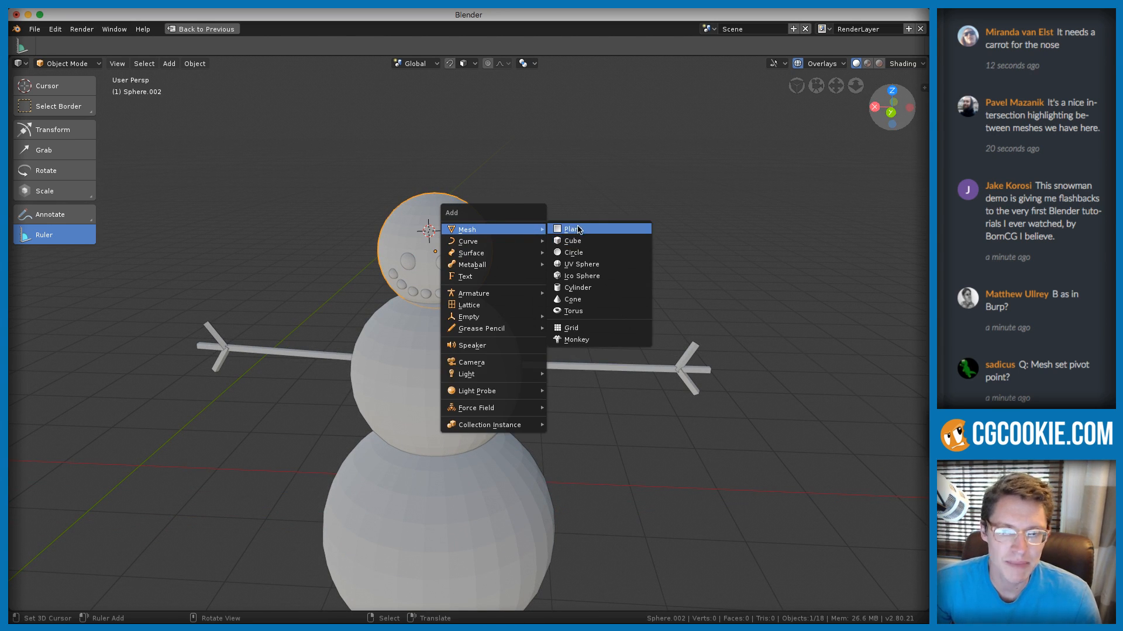
left_click(573, 298)
Stretch the cone to about 2.609 along global Z, and scale it uniformly to about 0.280
middle_click_drag(573, 299, 579, 220)
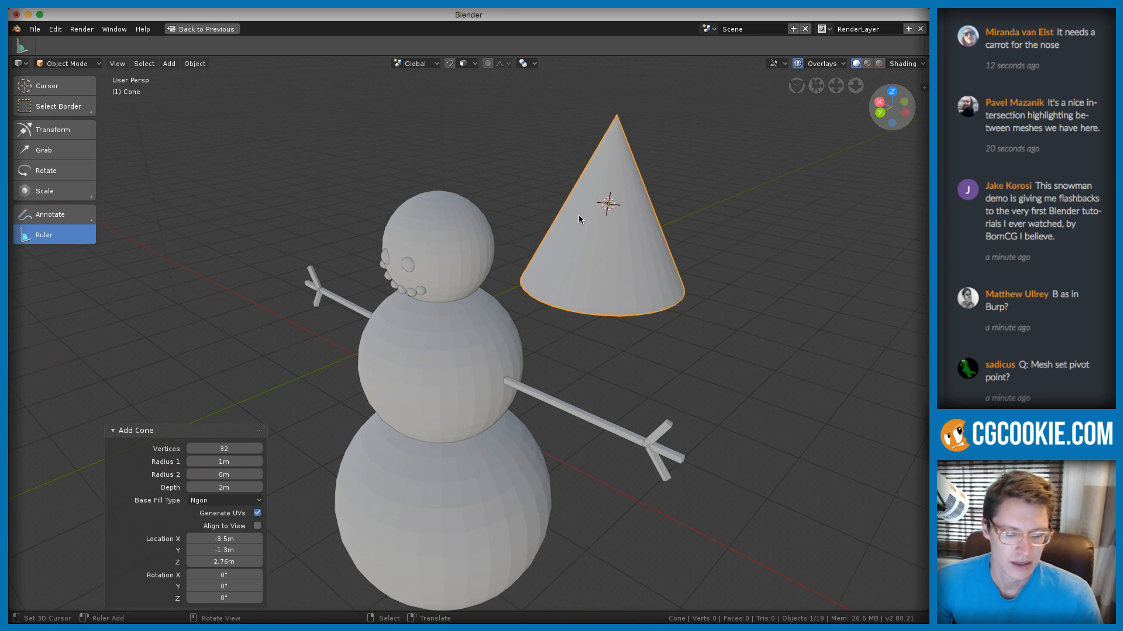
key("s")
key("z")
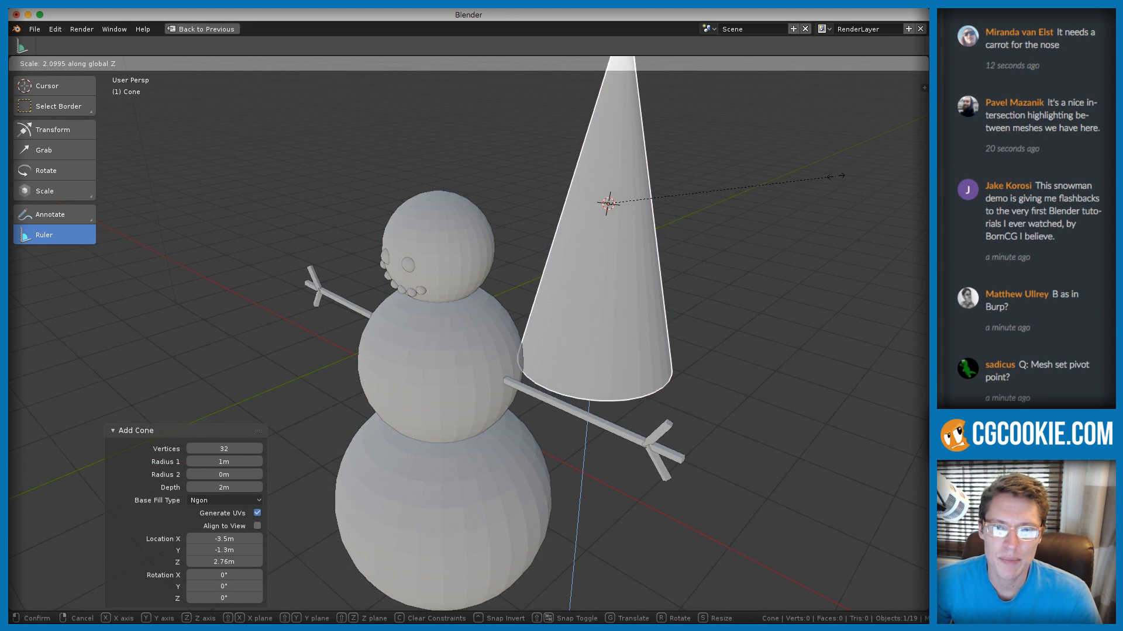
left_click(816, 266)
middle_click_drag(816, 265, 692, 269)
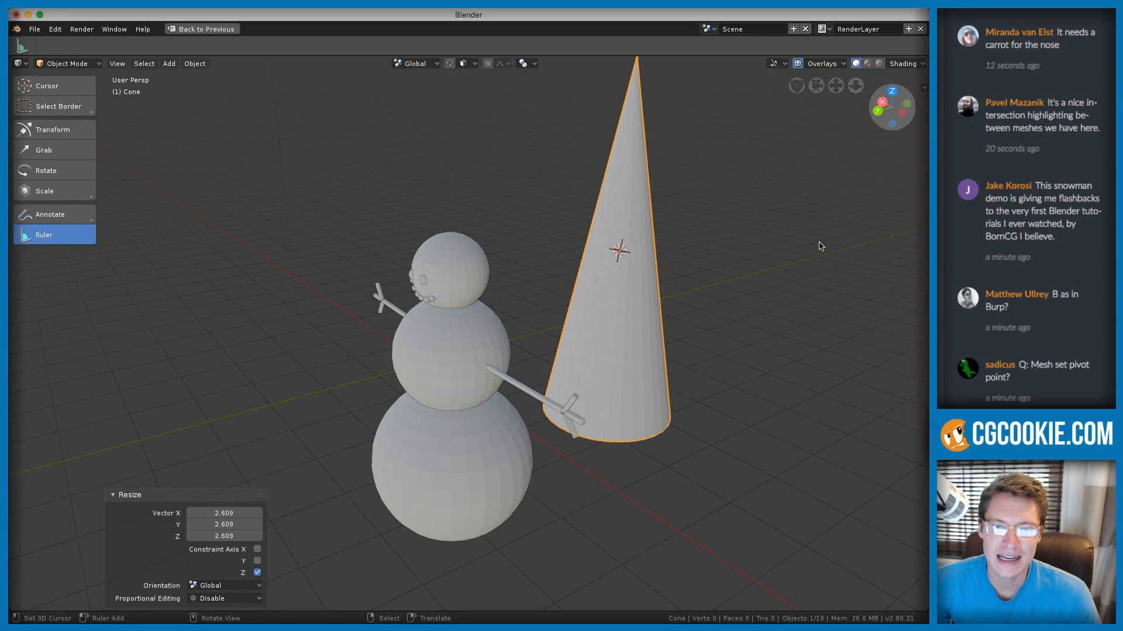
key("s")
left_click(709, 254)
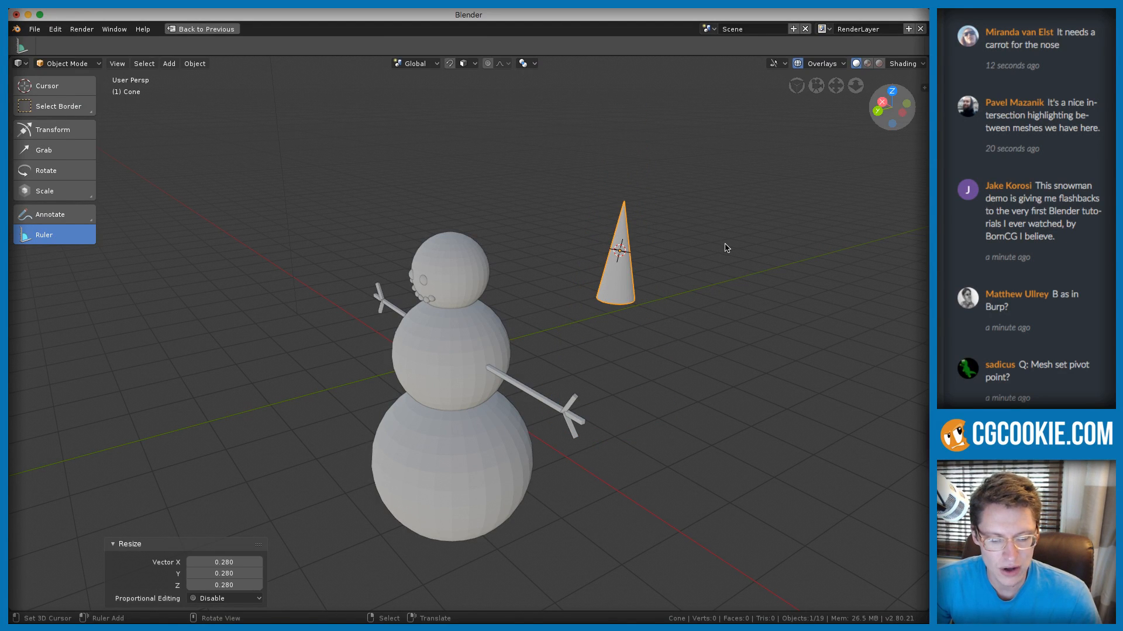
Move the cone about 3.53 m along the global Y axis to the front of the snowman's head
key("g")
key("y")
left_click(511, 279)
key("r")
key("x")
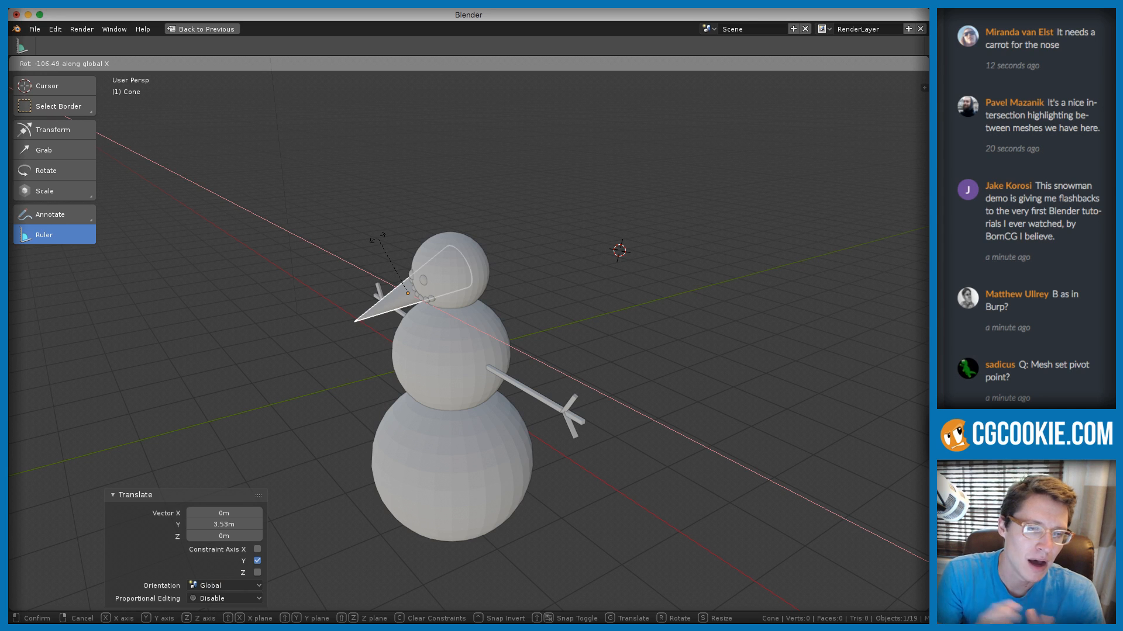
key("Escape")
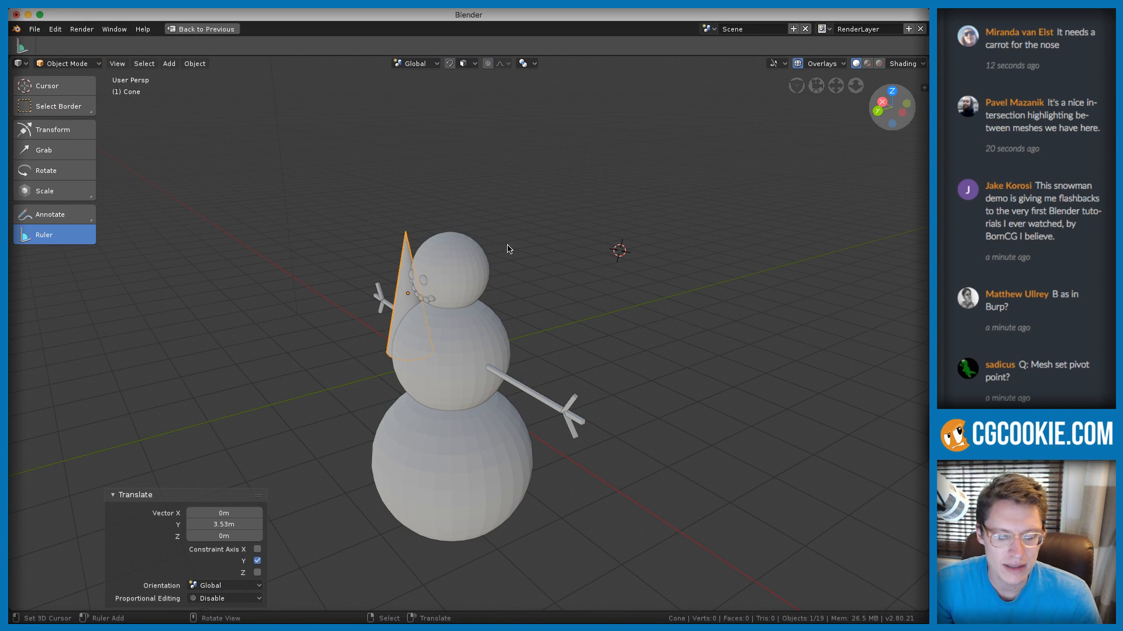
Move the cone into the open space in front of the snowman and scale it uniformly by 0.5
key("g")
left_click(415, 216)
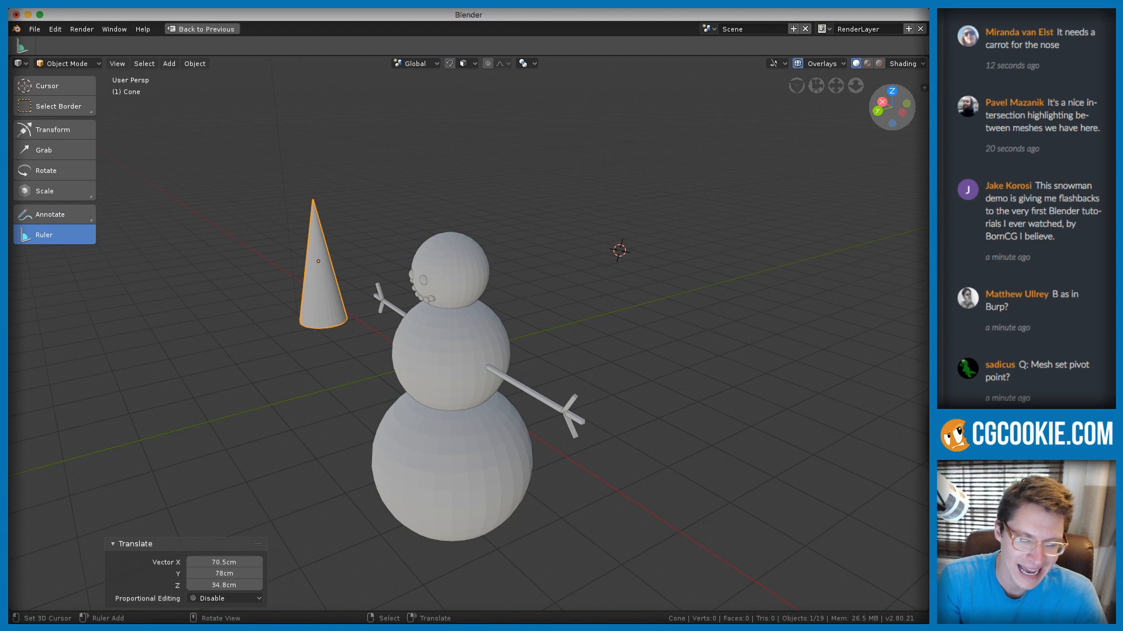
type("s.5")
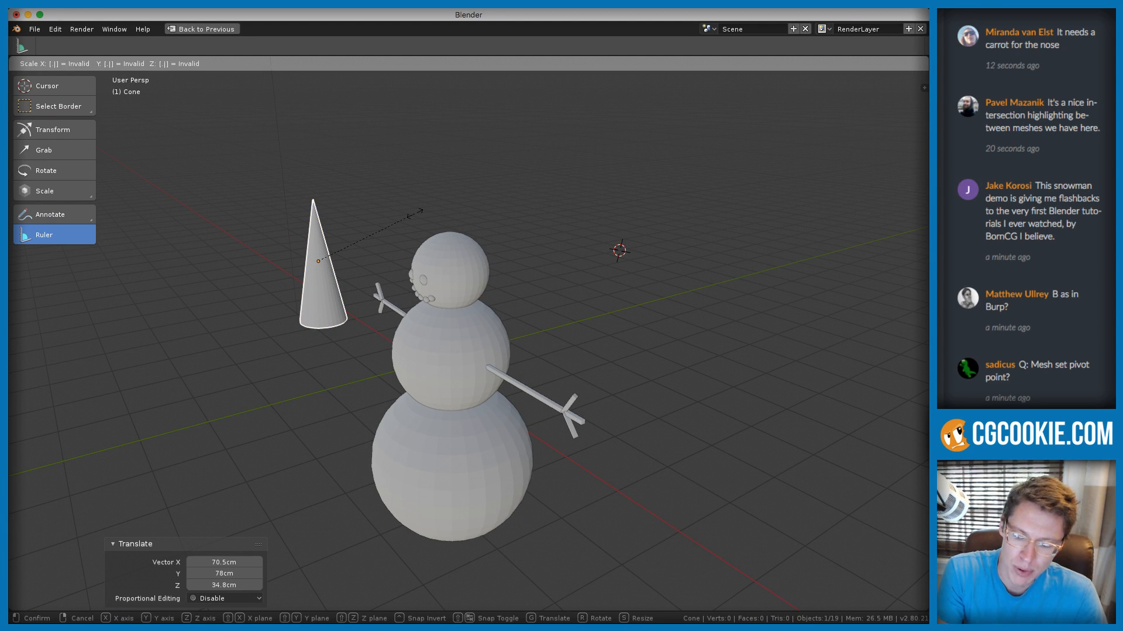
key("Return")
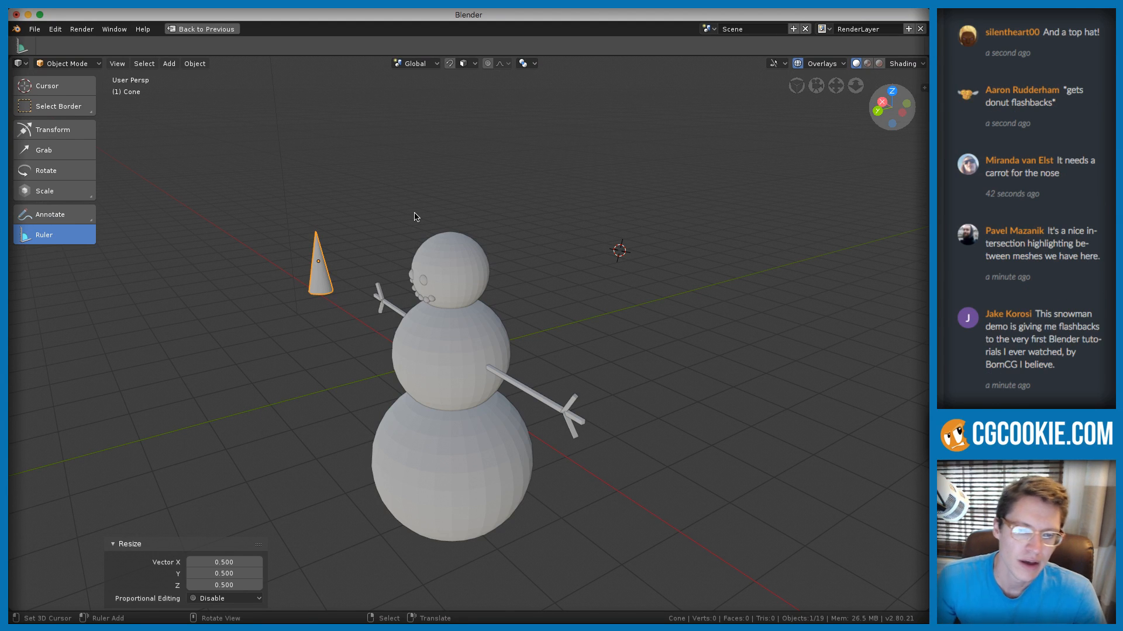
Rotate the cone -90° around the global X axis so its tip points away from the face
key("r")
key("x")
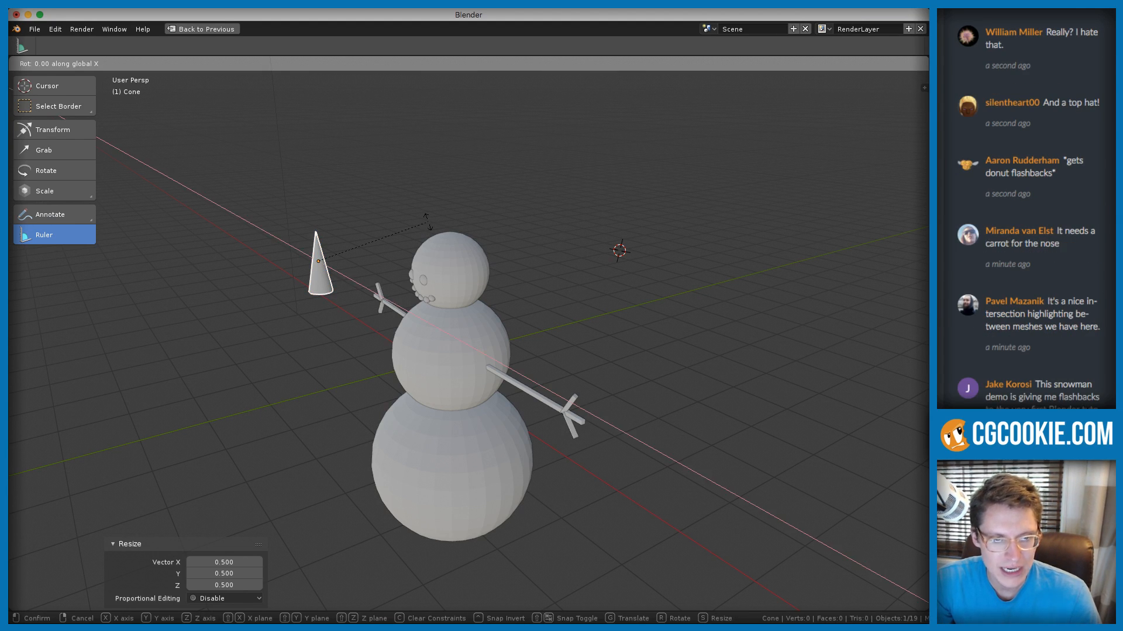
type("90")
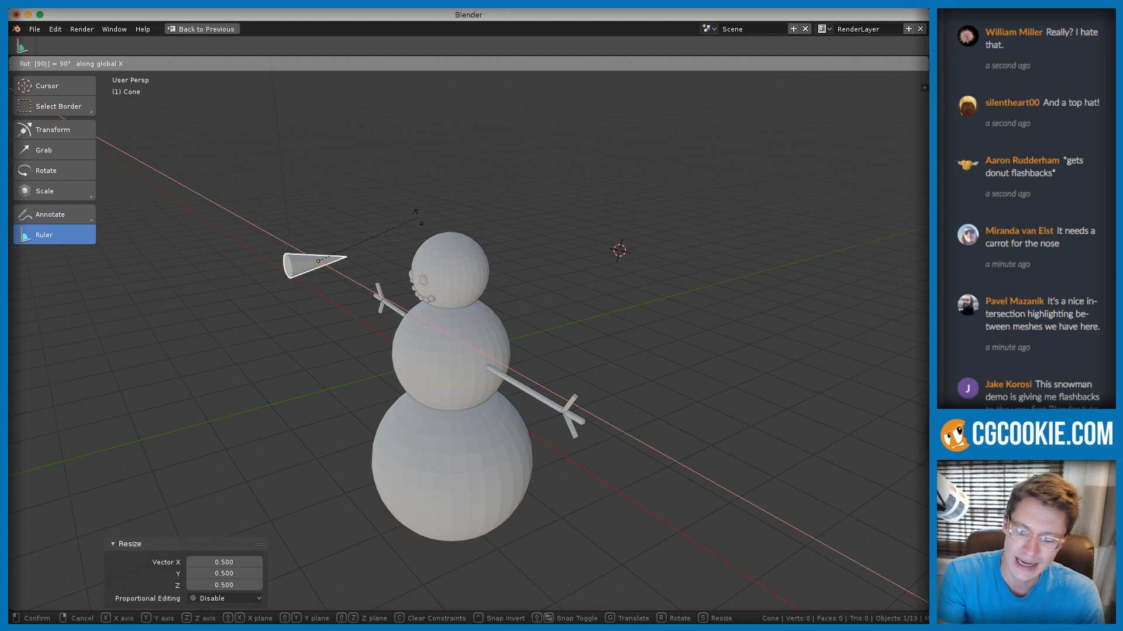
key("minus")
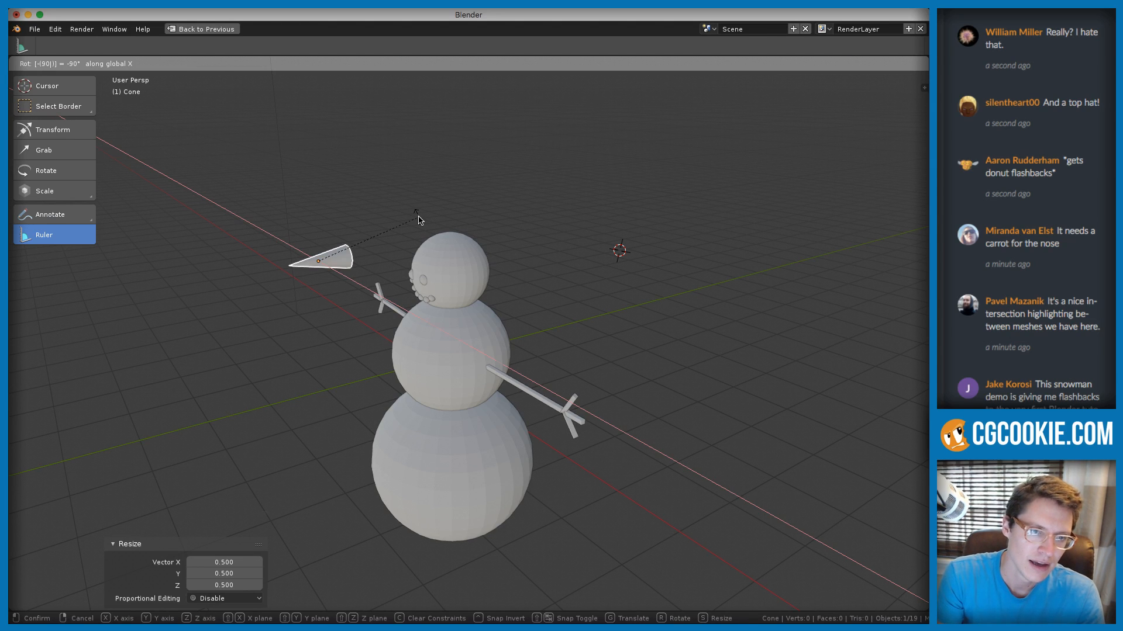
key("Return")
Move the cone onto the snowman's face between the eyes and mouth, adjusting its position from side and front angles
key("g")
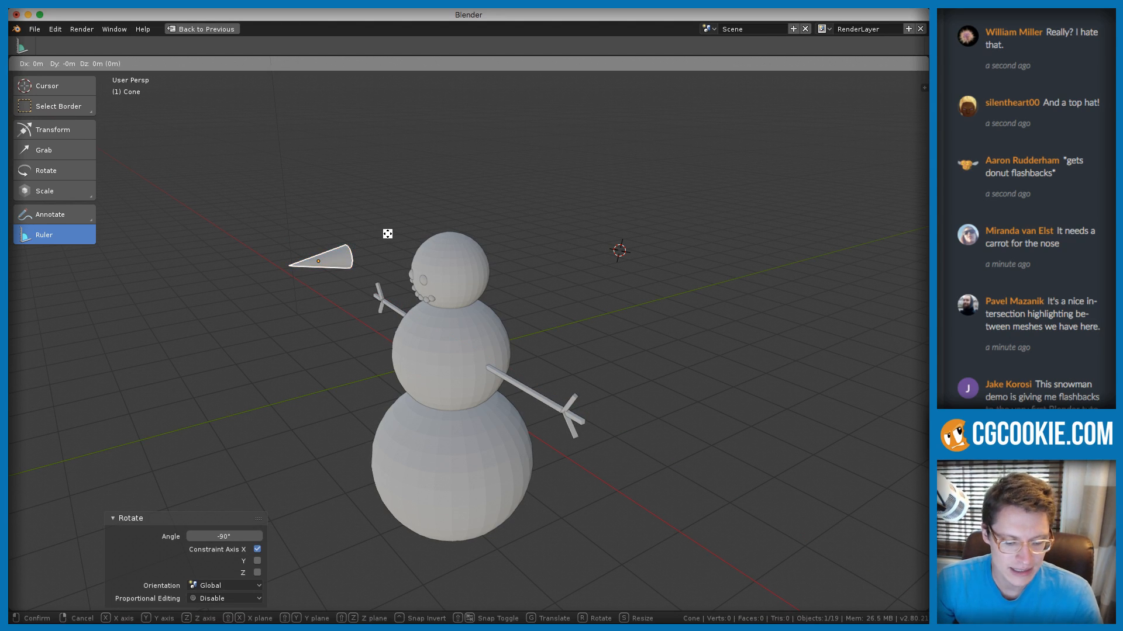
key("shift+x")
left_click(463, 262)
middle_click_drag(463, 262, 553, 248)
key("g")
left_click(601, 250)
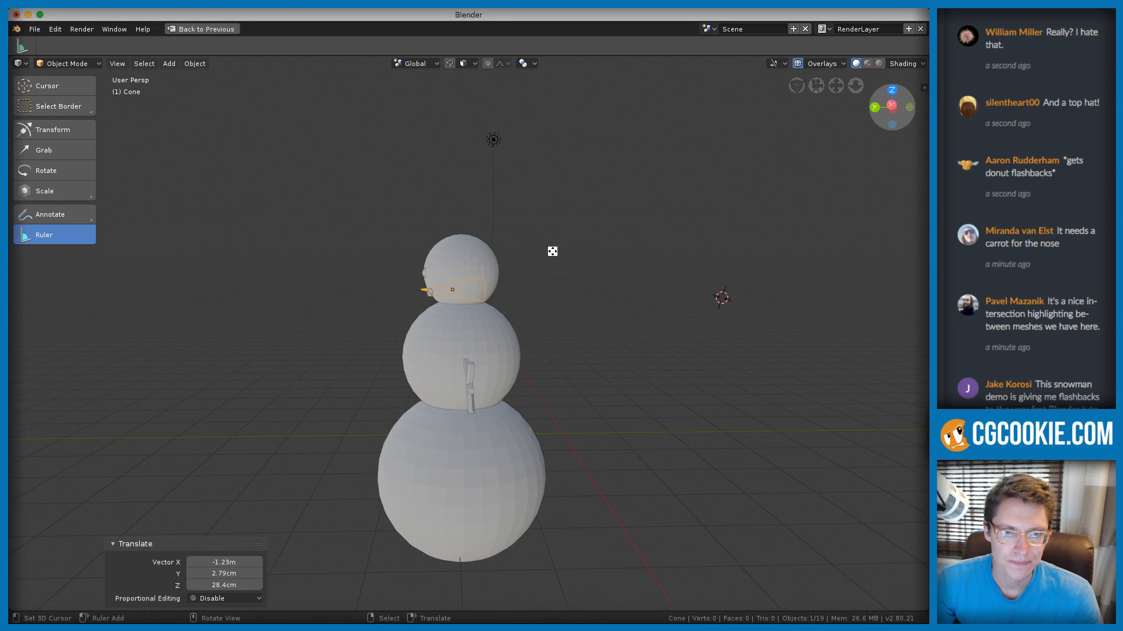
key("g")
left_click(524, 244)
Shrink the cone to roughly half size and shift it about 4.62 cm along Y so it protrudes as the nose
scroll(528, 248, "up", 3)
key("s")
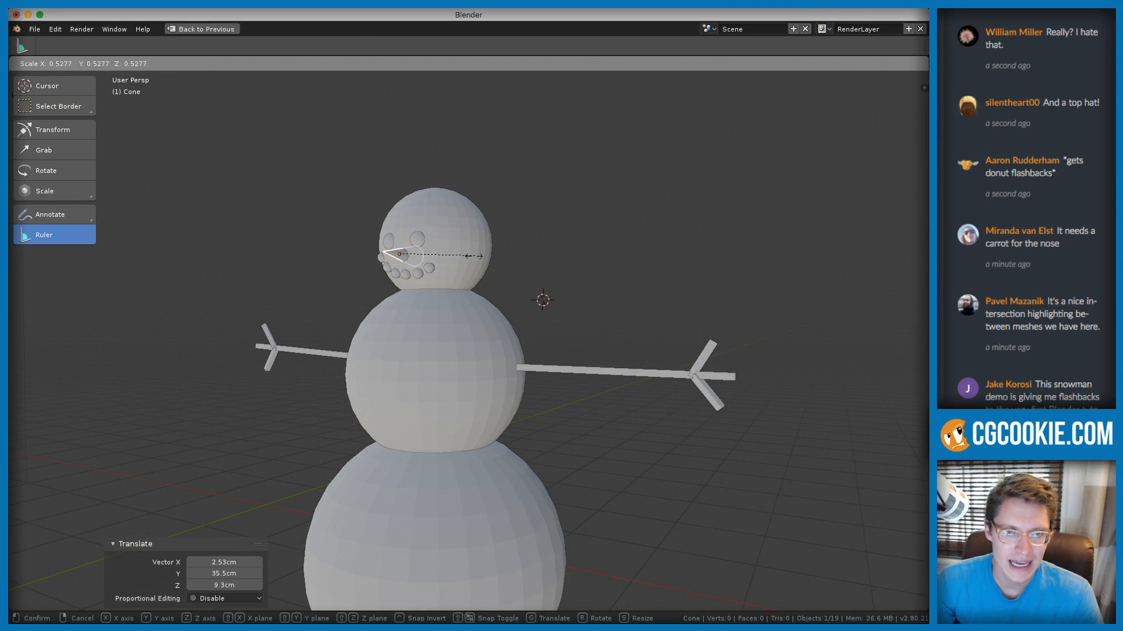
left_click(484, 253)
mouse_move(483, 253)
middle_mouse_down()
mouse_move(420, 249)
mouse_move(546, 276)
mouse_move(516, 251)
mouse_move(503, 260)
middle_mouse_up()
key("g")
left_click(455, 249)
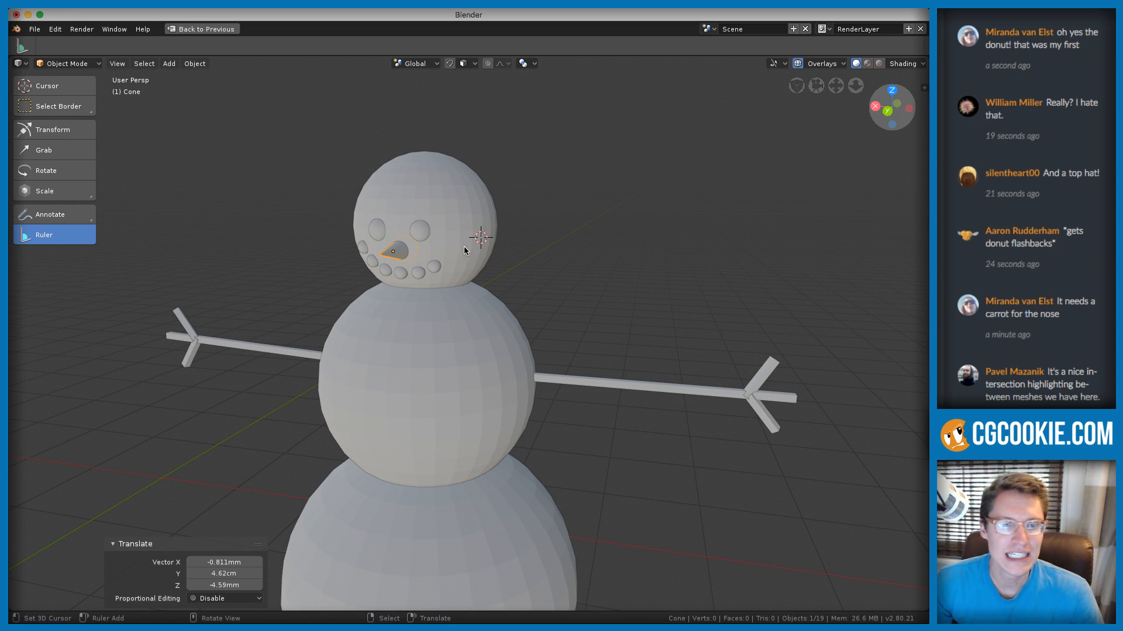
Clear the selection and examine the snowman's new nose from several angles
mouse_move(515, 240)
middle_mouse_down()
mouse_move(474, 279)
mouse_move(414, 244)
mouse_move(520, 252)
middle_mouse_up()
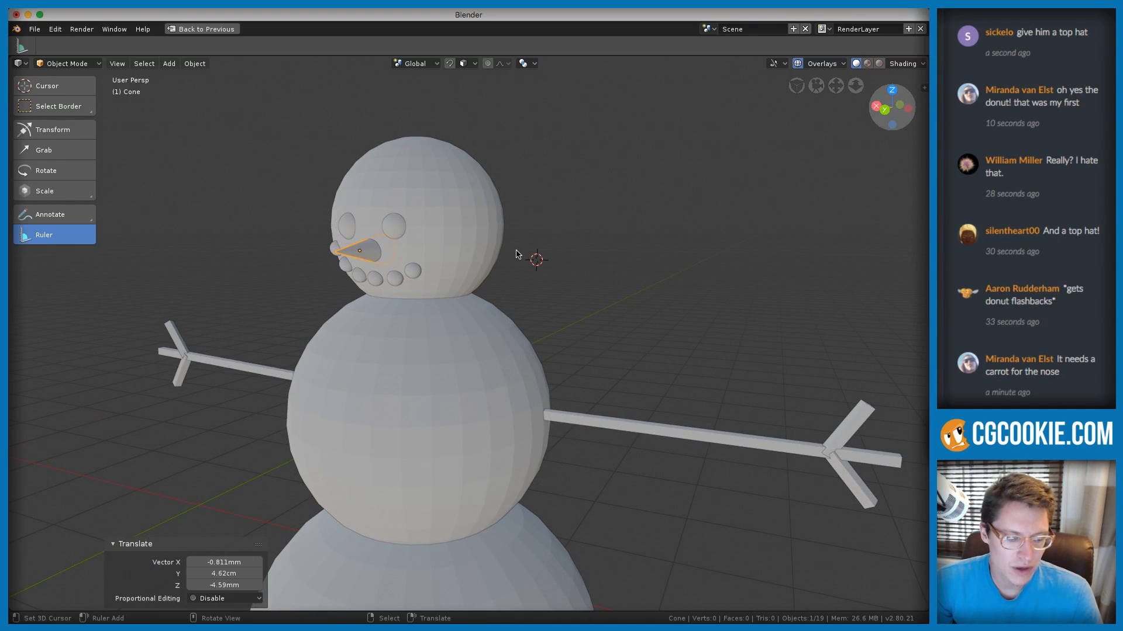
key("a")
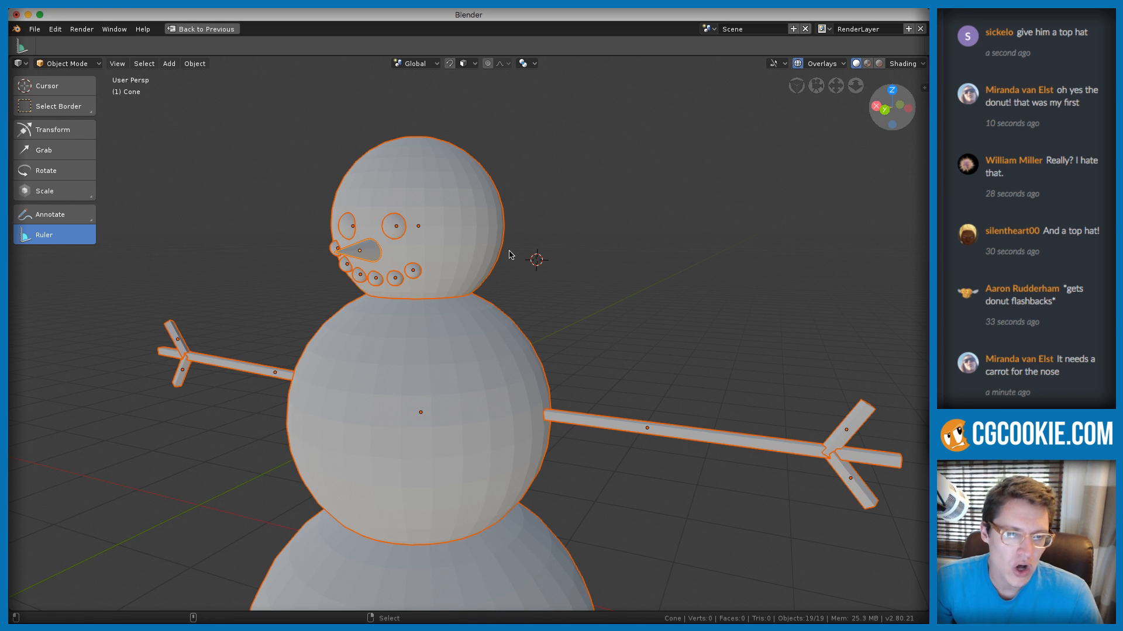
key("alt+a")
middle_click_drag(533, 251, 536, 235)
right_click(436, 211)
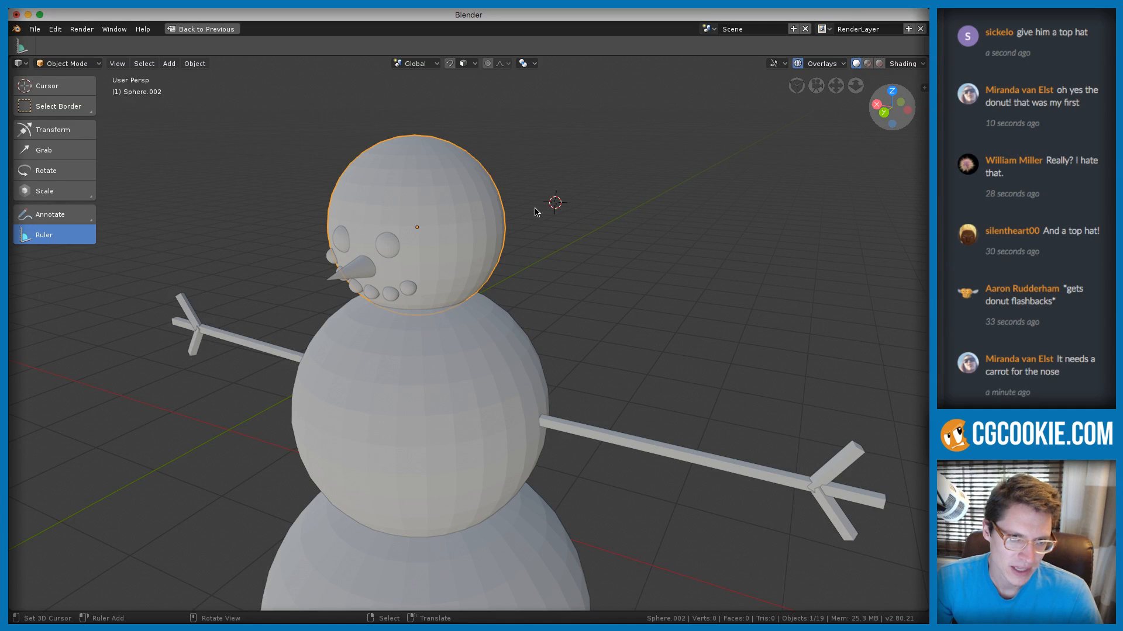
middle_click_drag(540, 216, 308, 281)
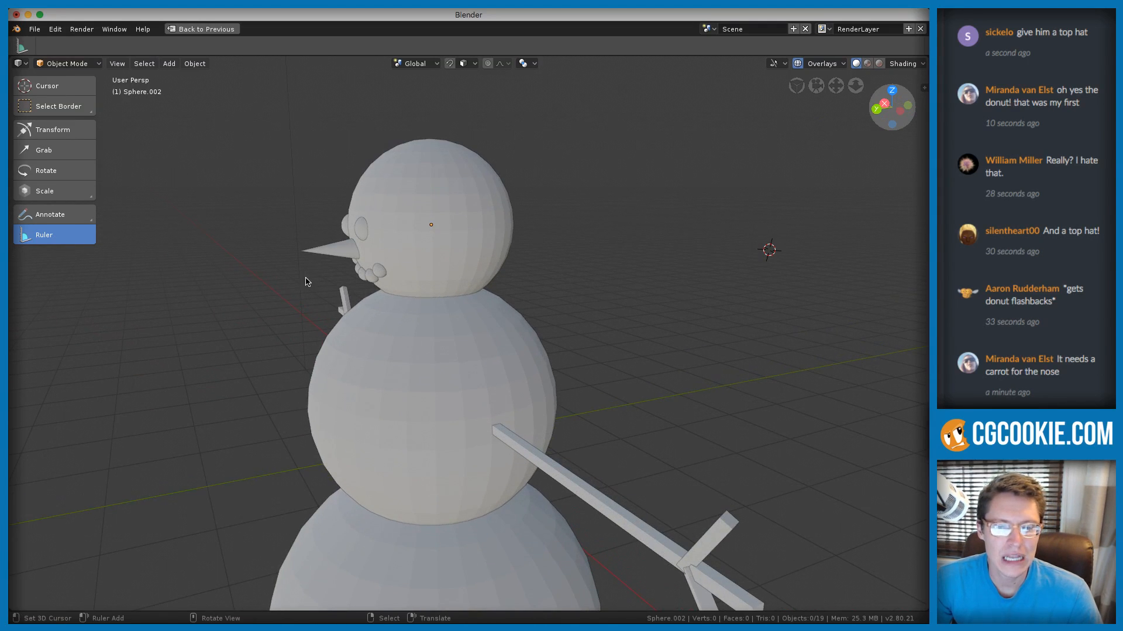
Duplicate a mouth sphere and place the copy on the front of the middle body sphere as a button
right_click(328, 257)
middle_click_drag(408, 226, 602, 246)
middle_click_drag(602, 246, 461, 327)
right_click(462, 315)
right_click(448, 311)
mouse_move(502, 223)
middle_mouse_down()
mouse_move(513, 207)
mouse_move(447, 207)
mouse_move(492, 222)
middle_mouse_up()
key("shift+d")
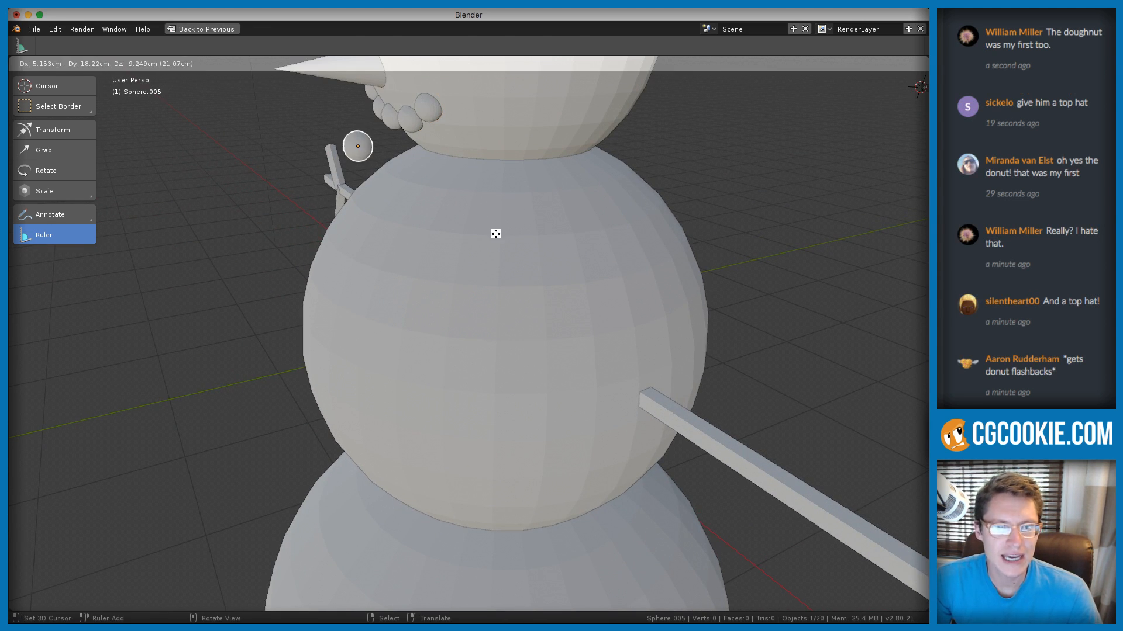
left_click(467, 369)
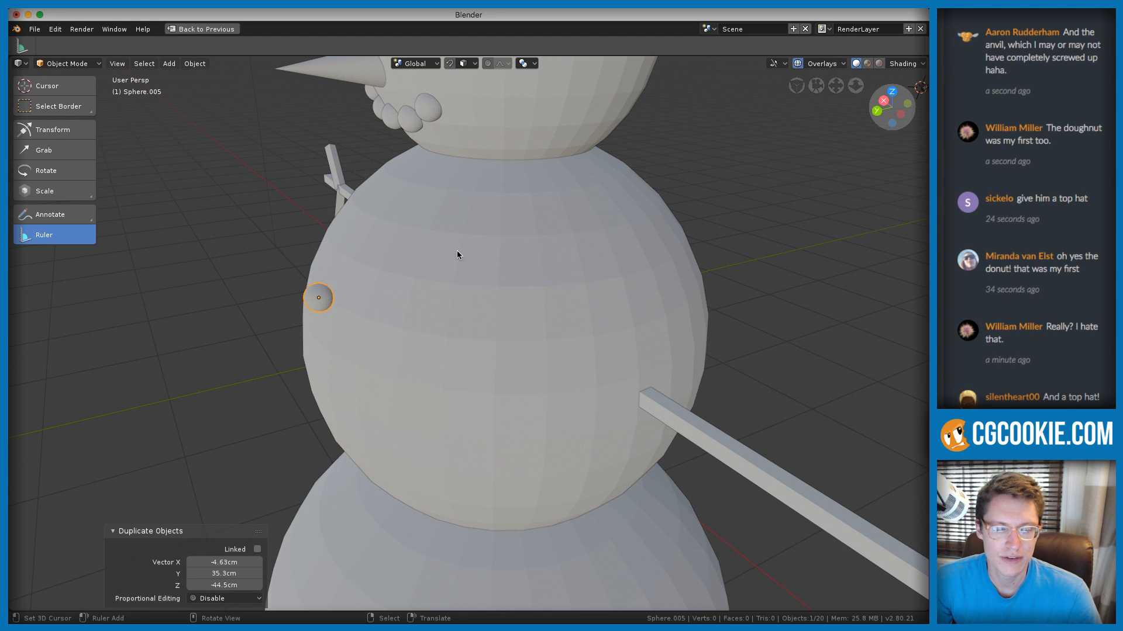
Try to flatten the button sphere along the global Y axis and along its local Y axis
scroll(449, 248, "up", 3)
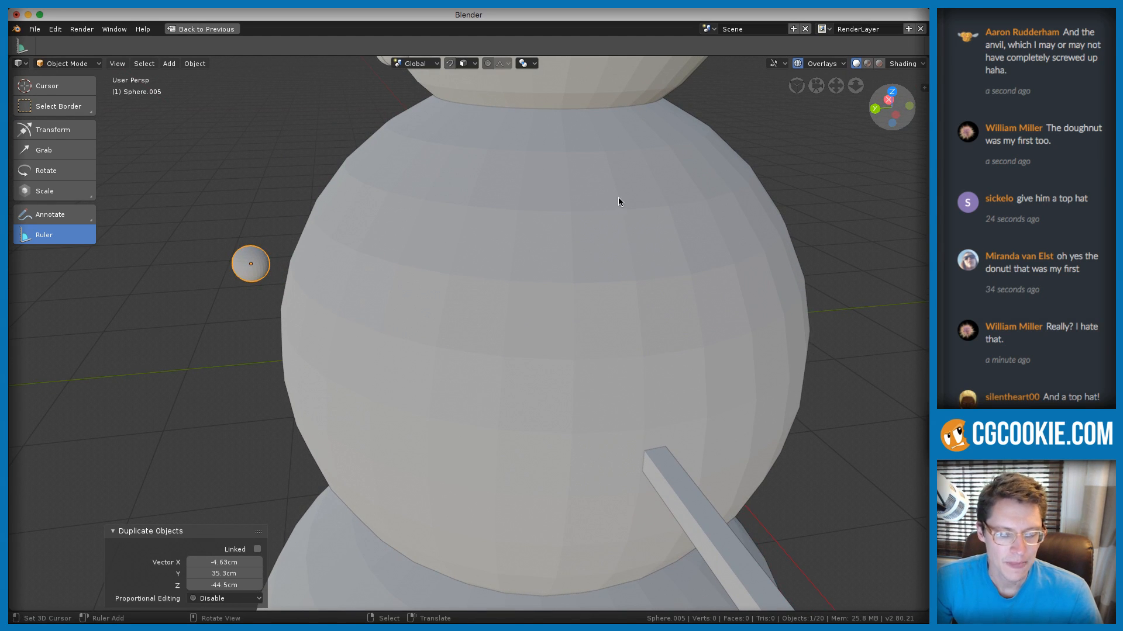
key("s")
key("y")
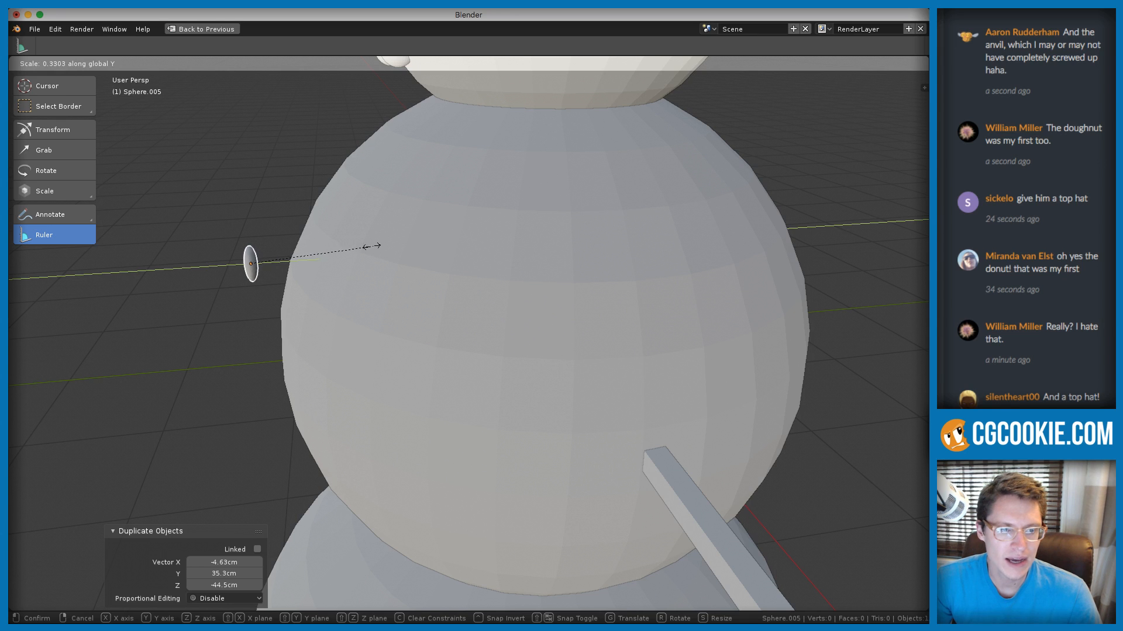
key("Escape")
key("s")
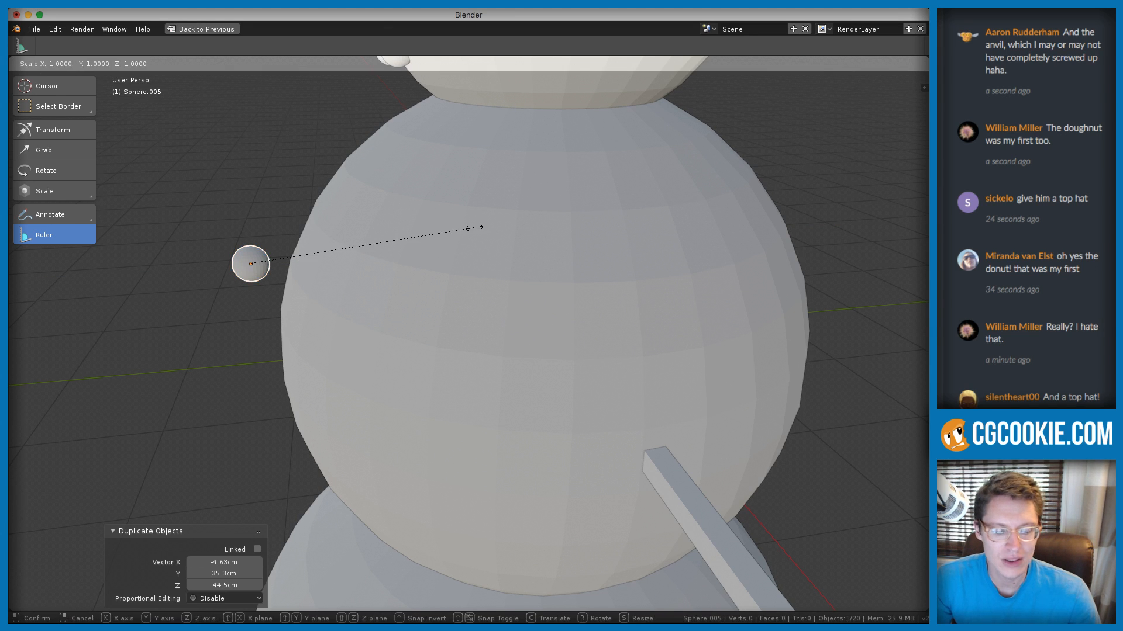
key("y")
key("y")
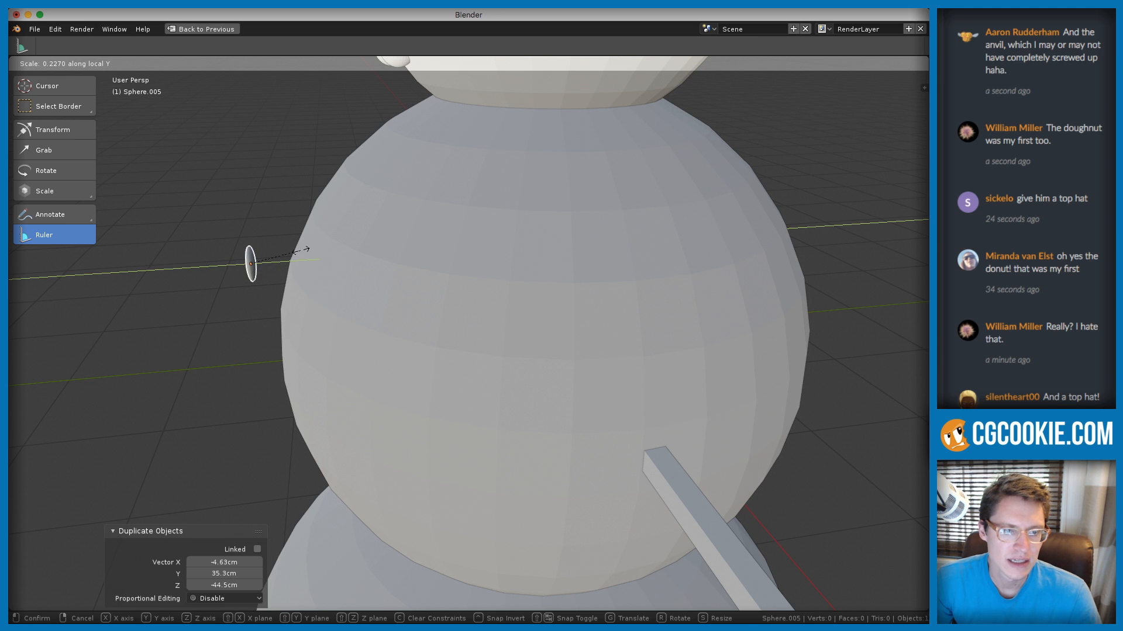
key("Escape")
Try to move the button sphere along its local X axis
scroll(299, 249, "down", 3)
middle_click_drag(298, 249, 498, 234)
scroll(497, 282, "up", 3)
middle_click_drag(496, 281, 498, 299)
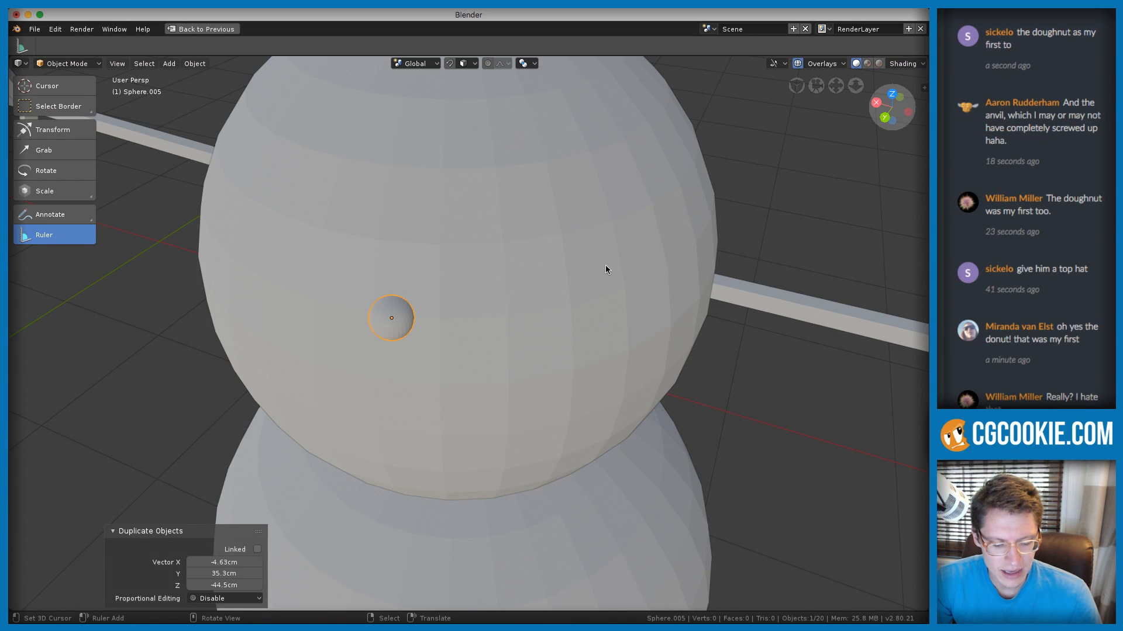
key("g")
key("x")
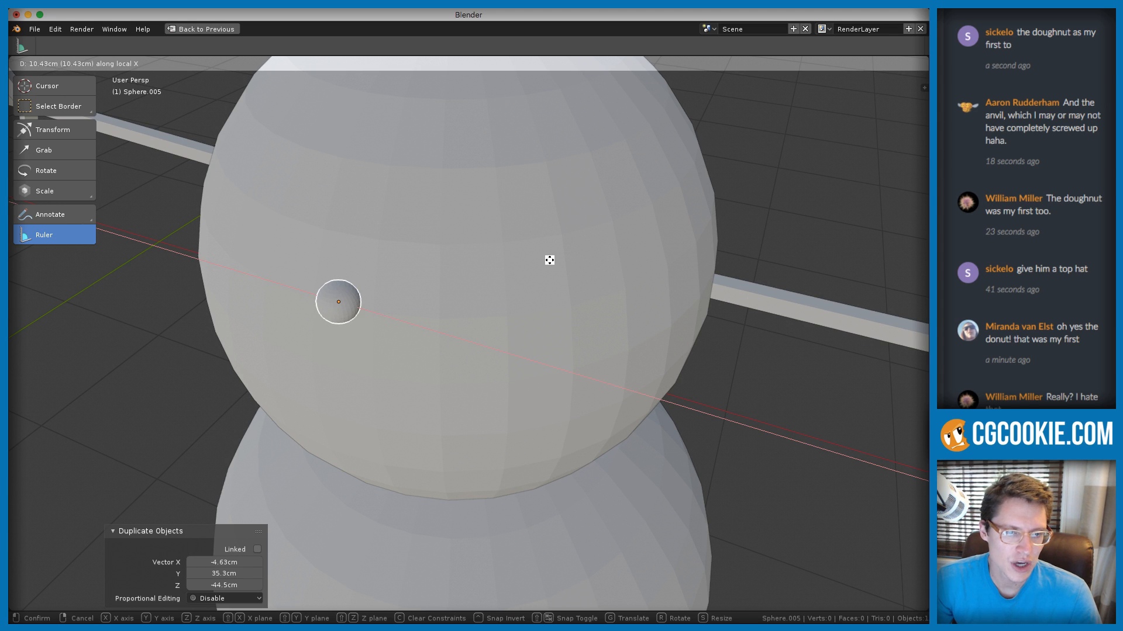
key("Escape")
Rotate the button sphere about 17° around the global Z axis
key("r")
key("z")
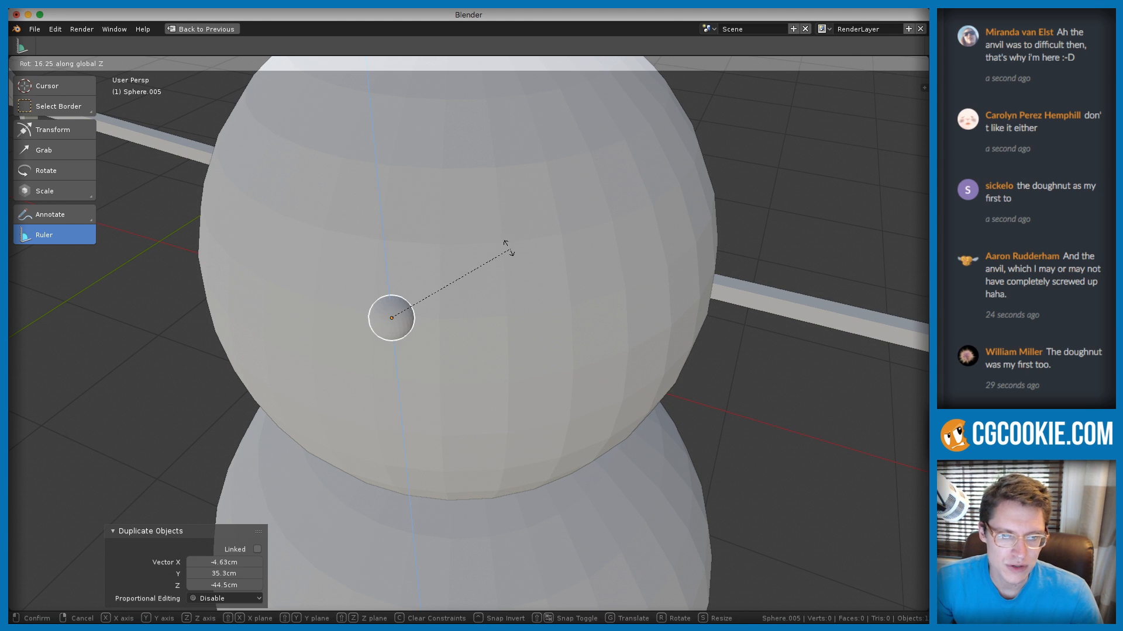
left_click(508, 249)
Try to move the rotated button sphere along the global X axis
middle_click_drag(508, 248, 570, 276)
key("g")
key("x")
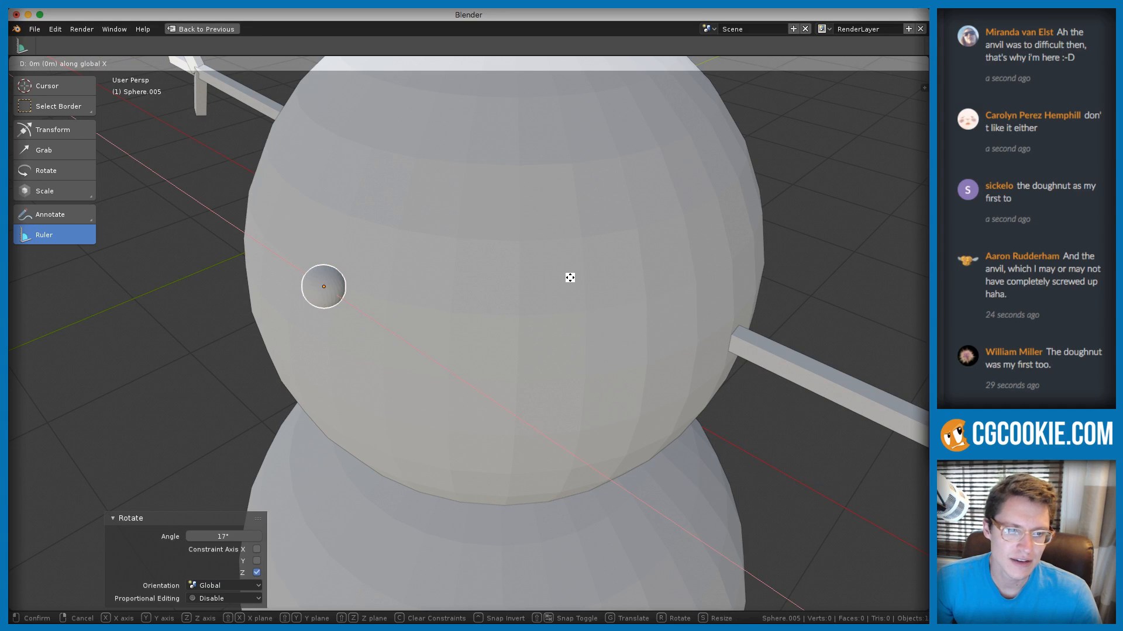
key("Escape")
Try to move the button sphere along the global X axis, along its local X axis and freely across the body
left_click(415, 64)
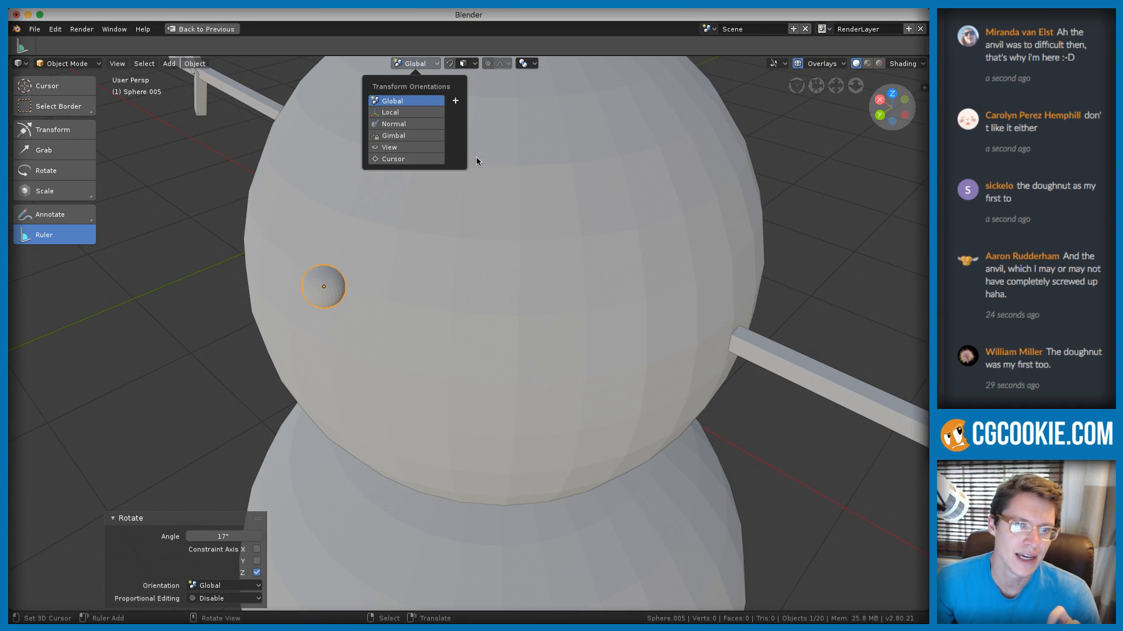
key("g")
key("x")
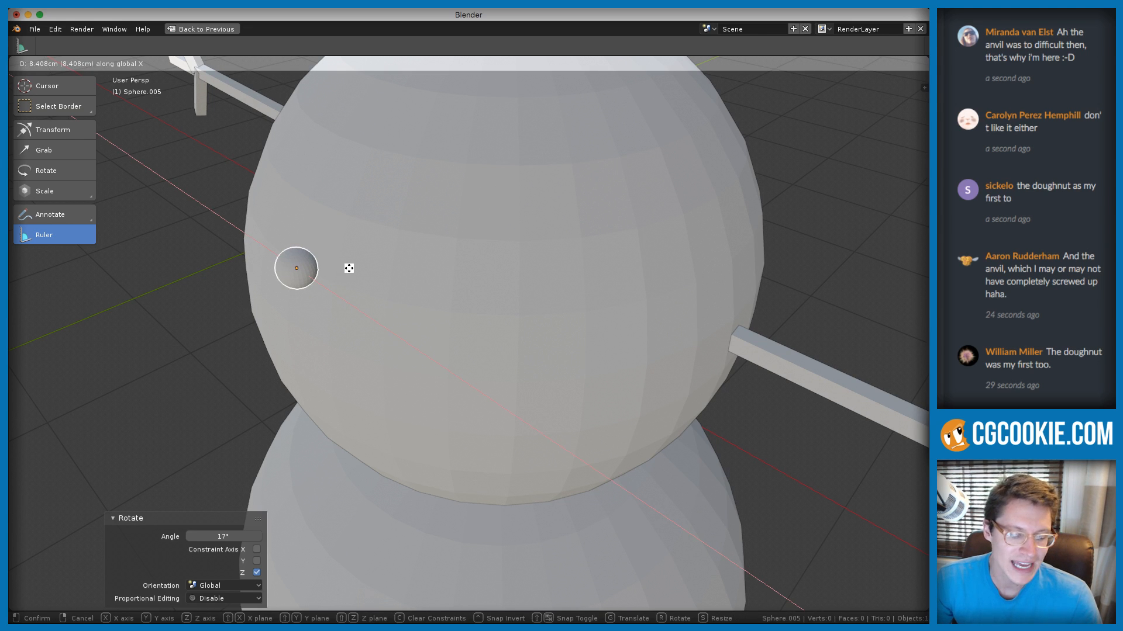
key("x")
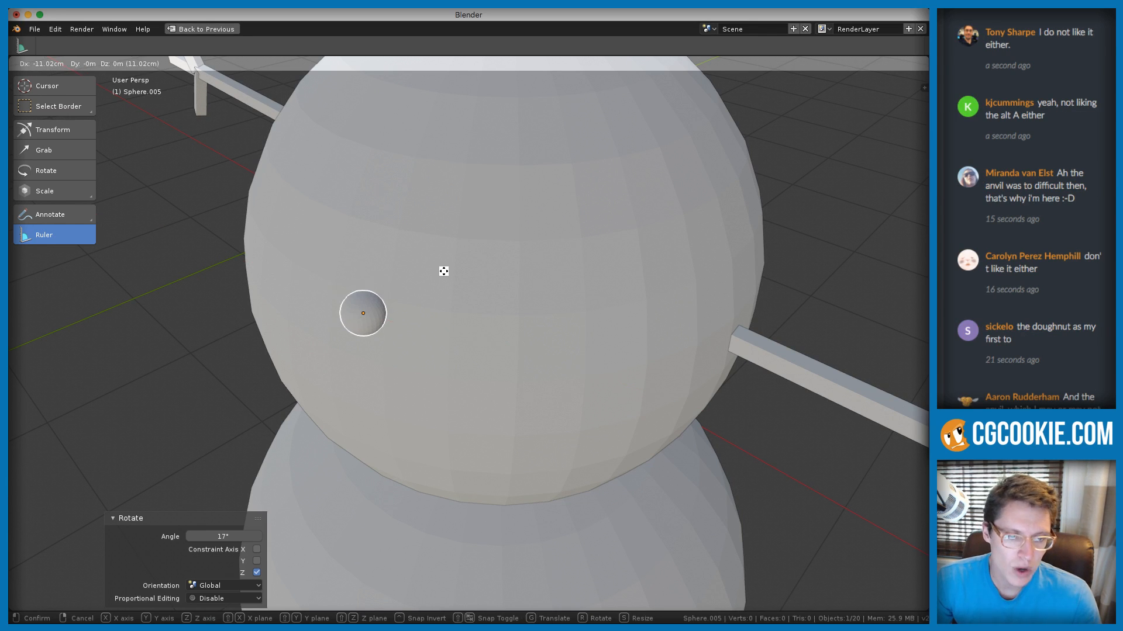
key("x")
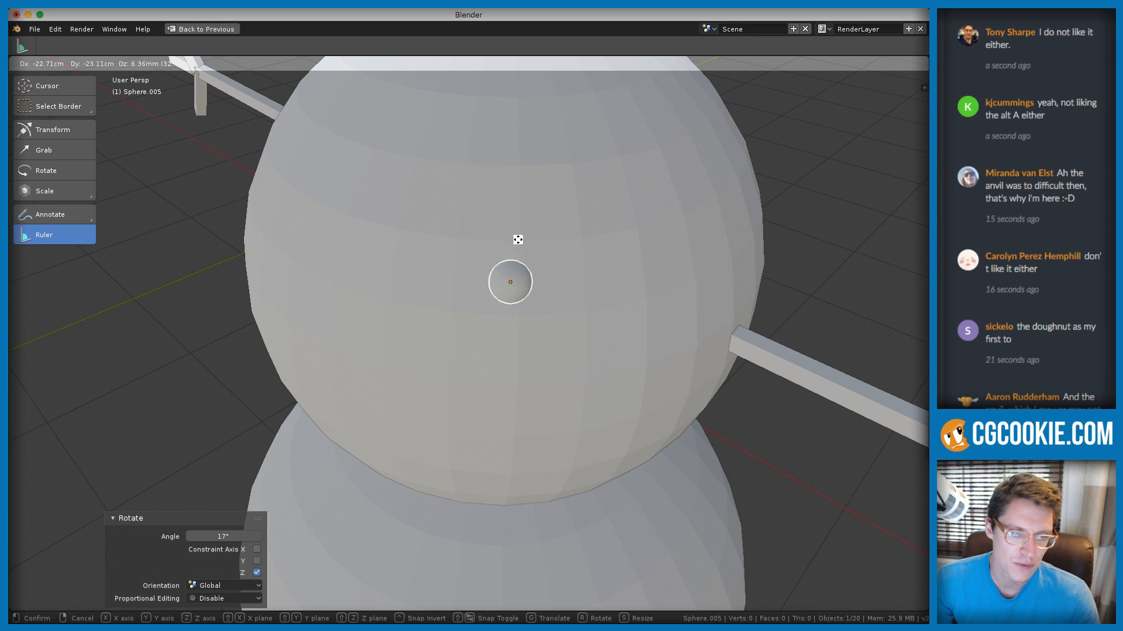
left_click(374, 293)
Flatten the button sphere along its local Y axis and enlarge it uniformly by a factor of about 1.806
mouse_move(374, 294)
middle_mouse_down()
mouse_move(403, 287)
mouse_move(358, 299)
middle_mouse_up()
key("s")
key("y")
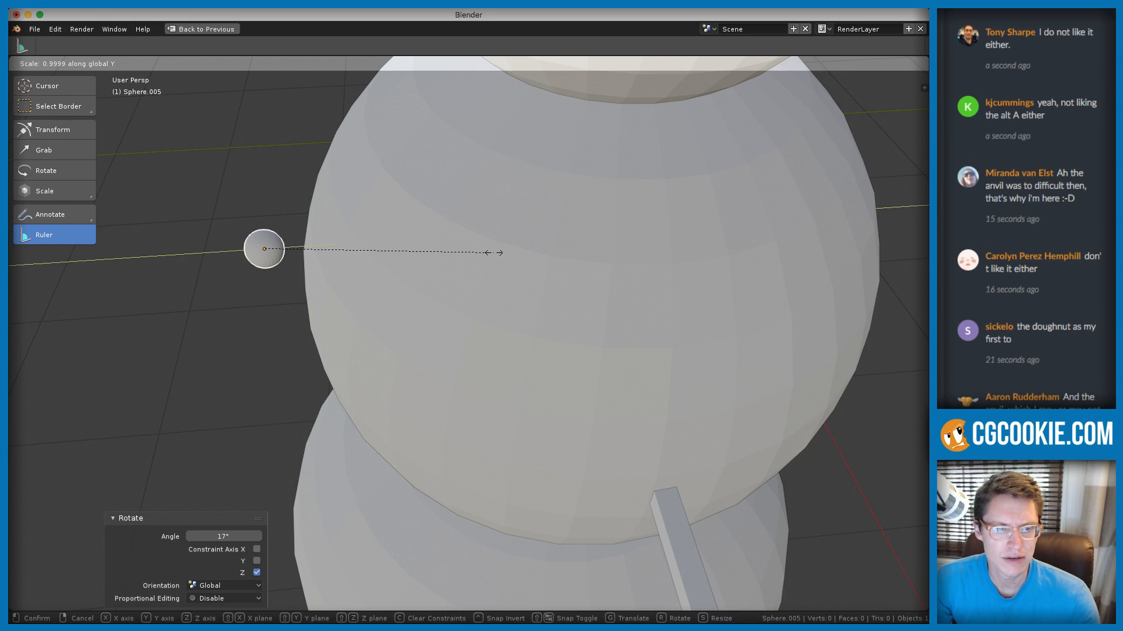
key("y")
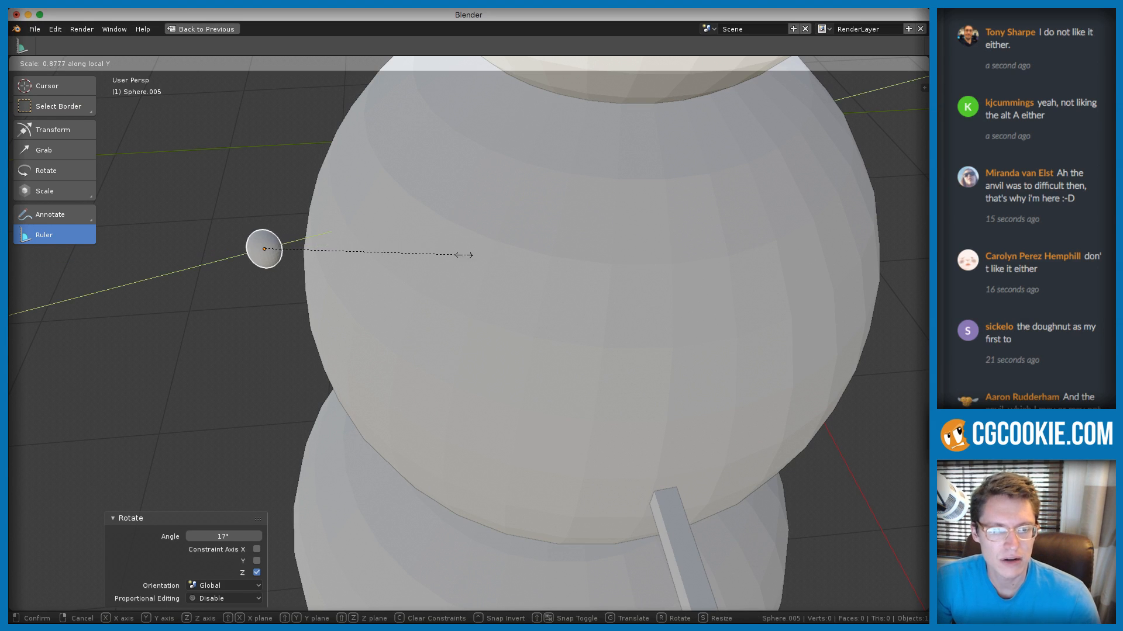
left_click(328, 258)
scroll(368, 237, "down", 5)
key("s")
left_click(550, 201)
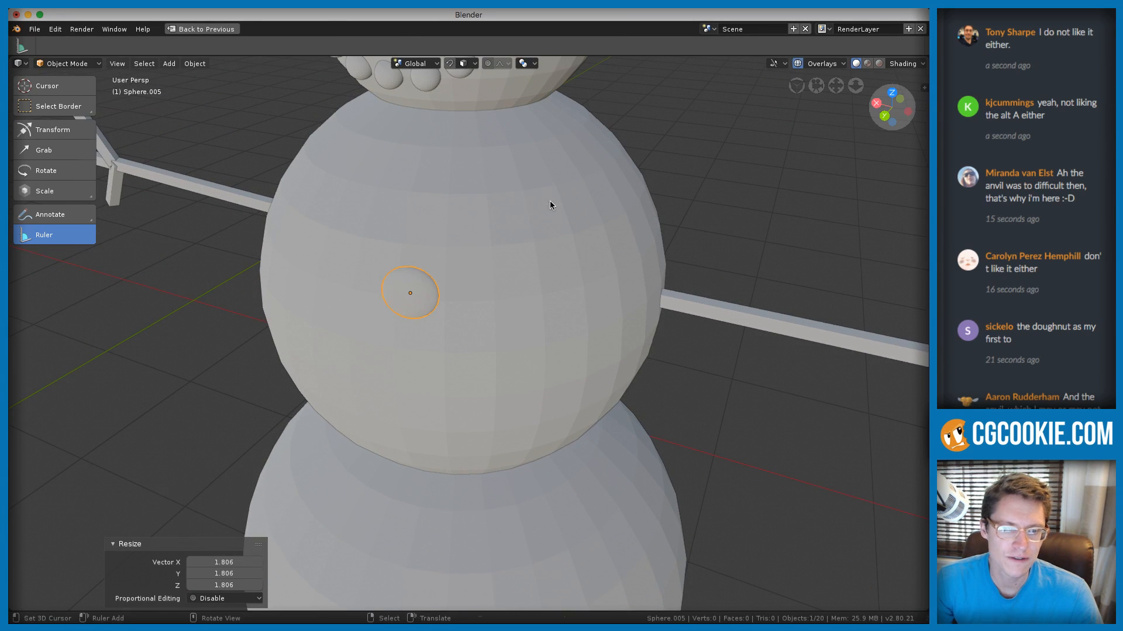
Try to slide the flattened button across the surface of the snowman's middle ball
scroll(479, 250, "down", 2)
middle_click_drag(478, 251, 436, 70)
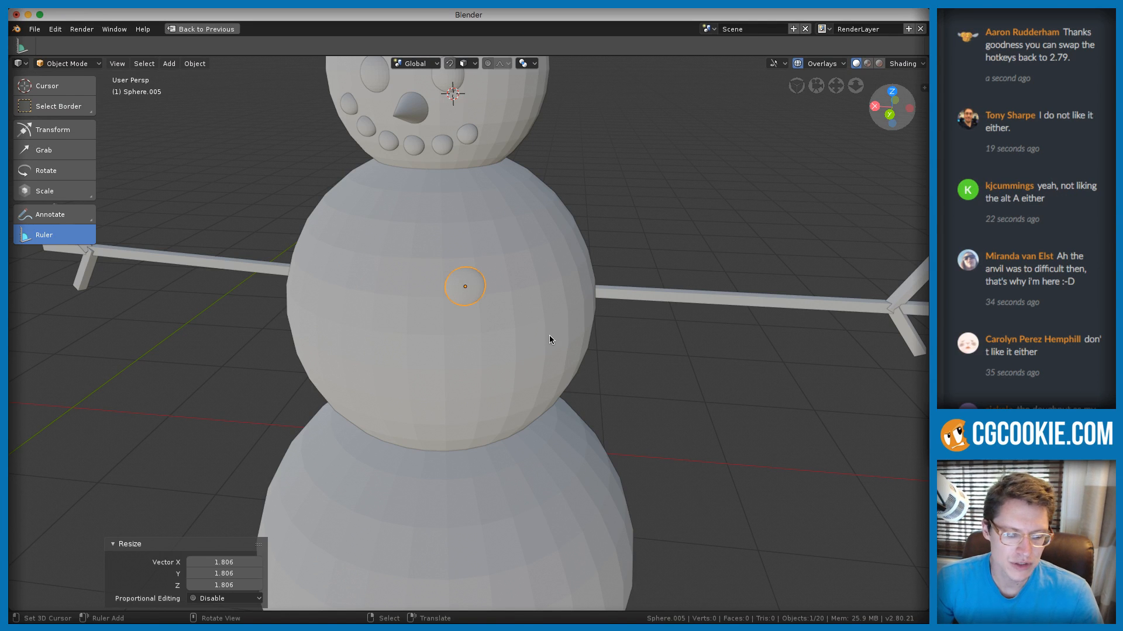
key("g")
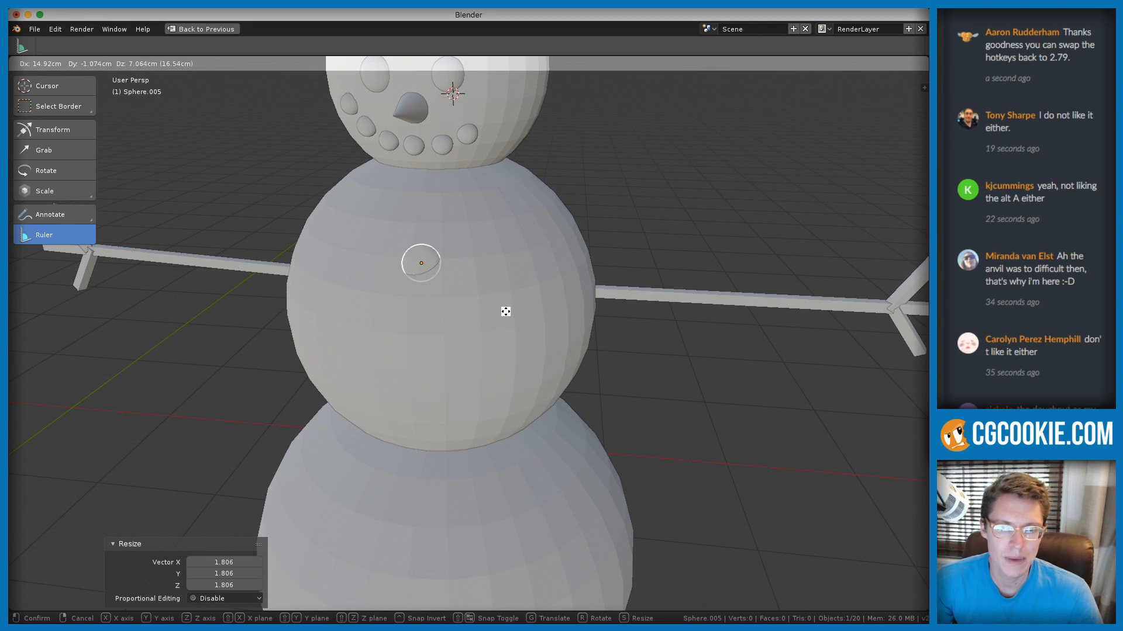
left_click(497, 274)
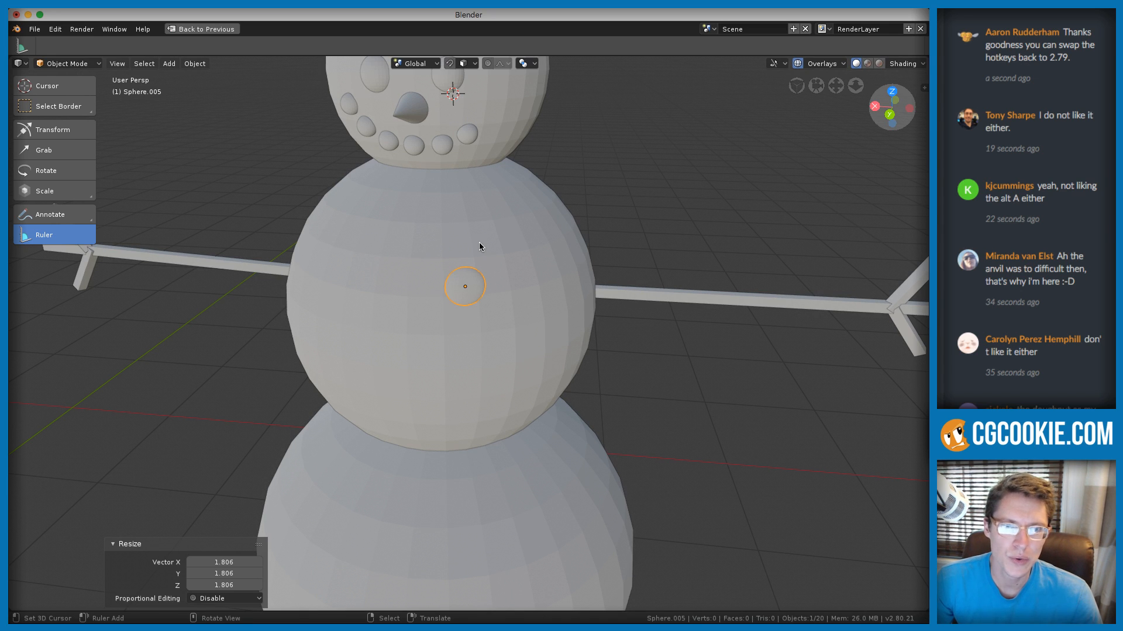
Enable Align Rotation for face snapping and snap the button onto the upper front of the middle ball
left_click(466, 63)
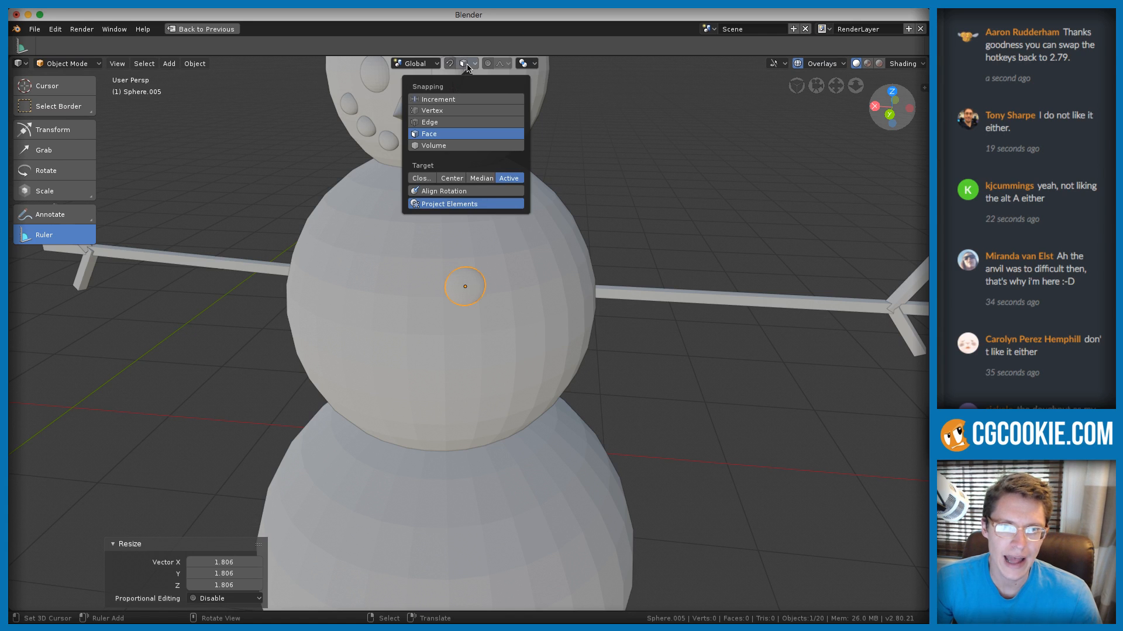
left_click(425, 193)
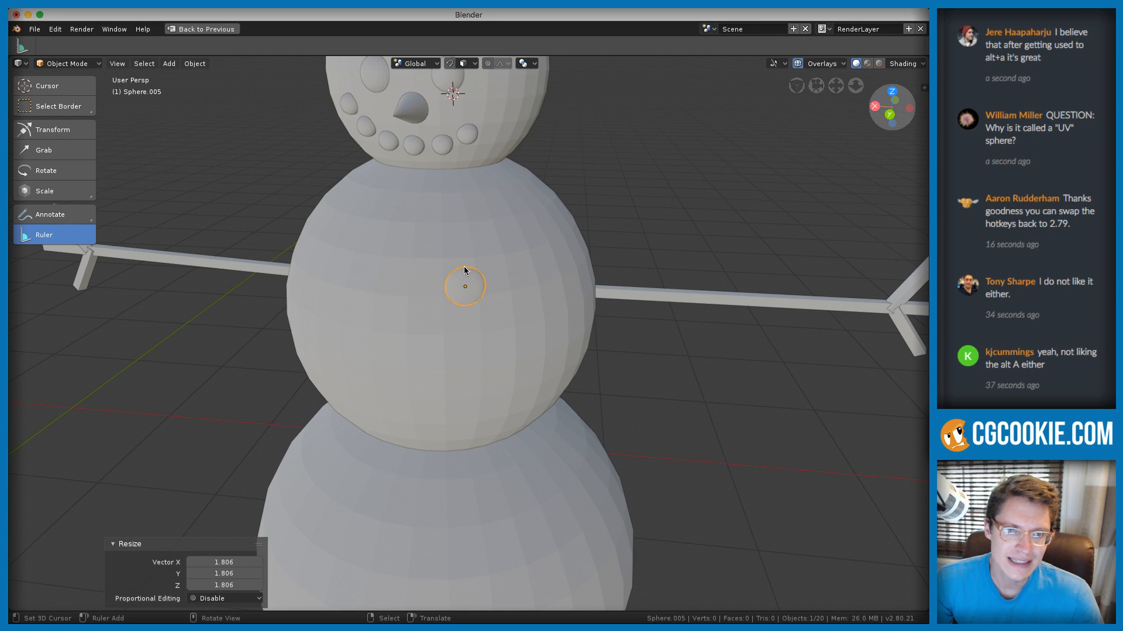
middle_click_drag(468, 281, 486, 276)
key("g")
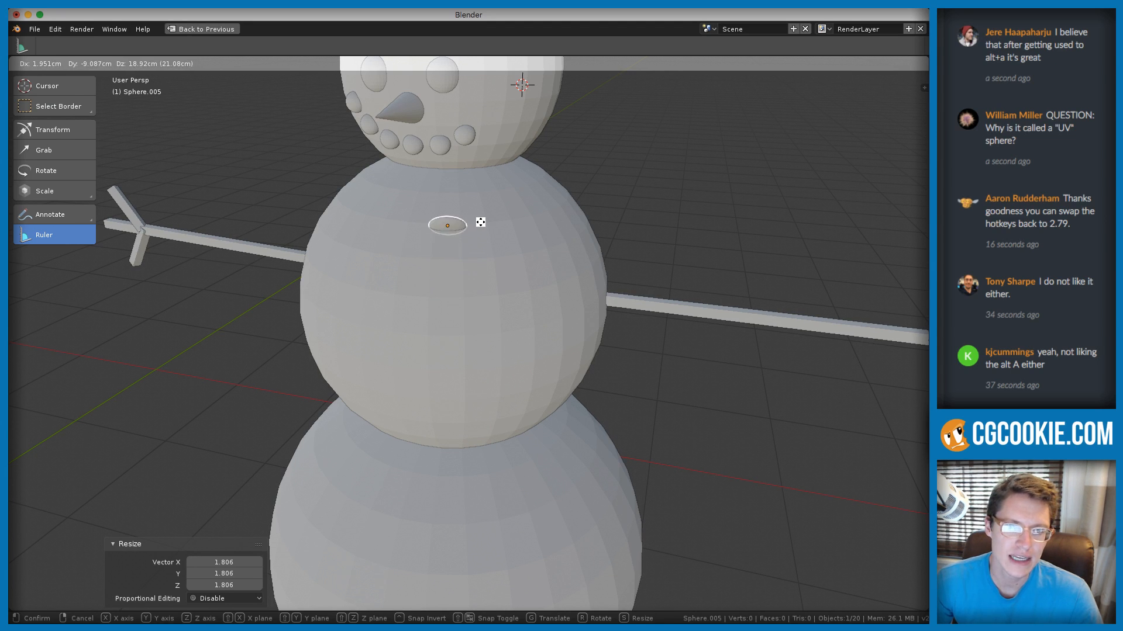
left_click(481, 244)
Clear the button's scale and flatten it along its local Z axis to about 0.248
scroll(518, 269, "up", 3)
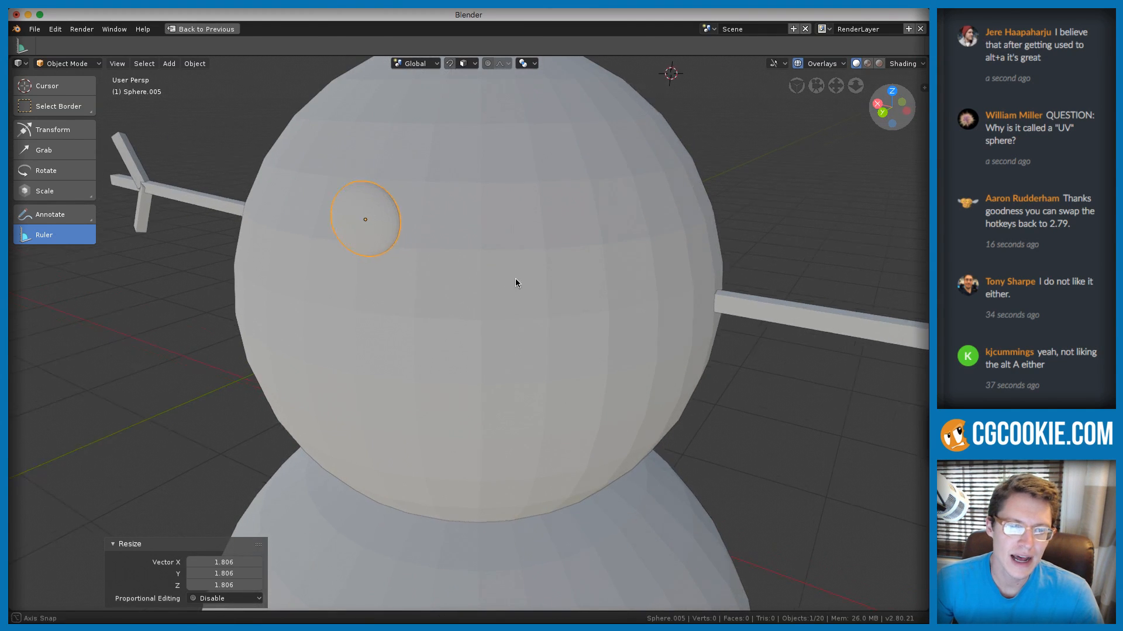
middle_click_drag(514, 278, 495, 287)
key("alt+s")
scroll(525, 253, "down", 6)
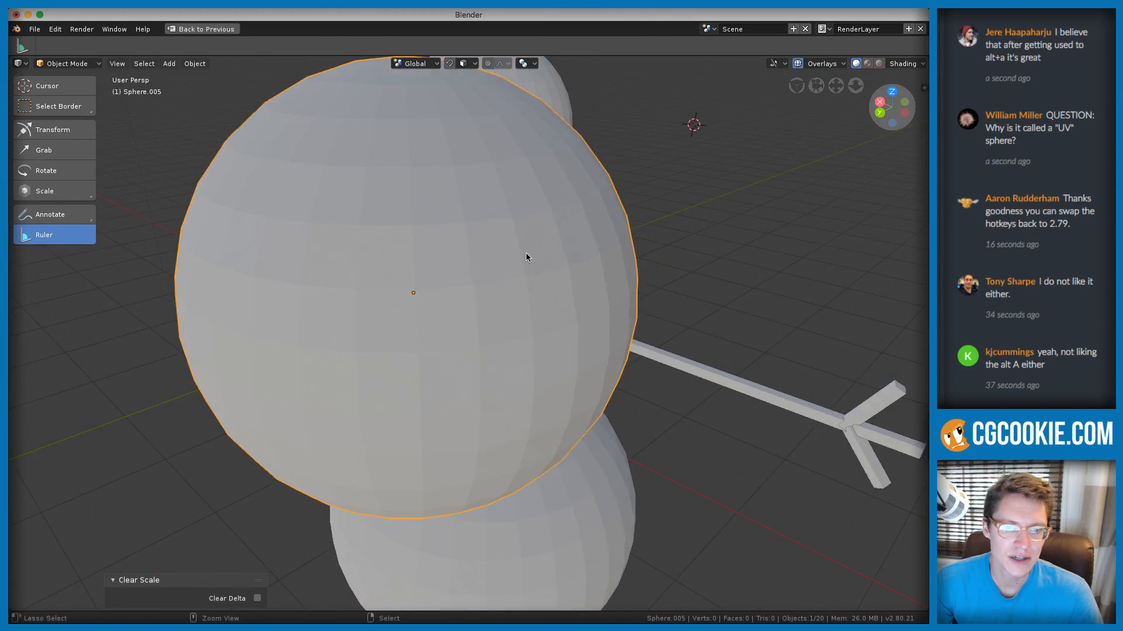
key("s")
key("z")
key("z")
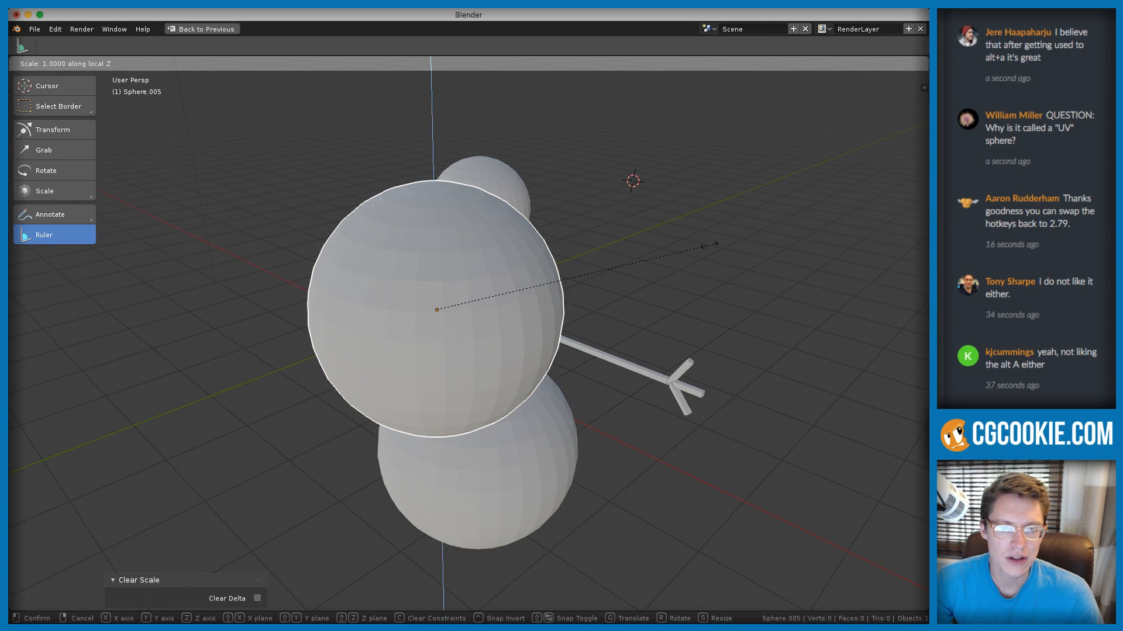
left_click(474, 278)
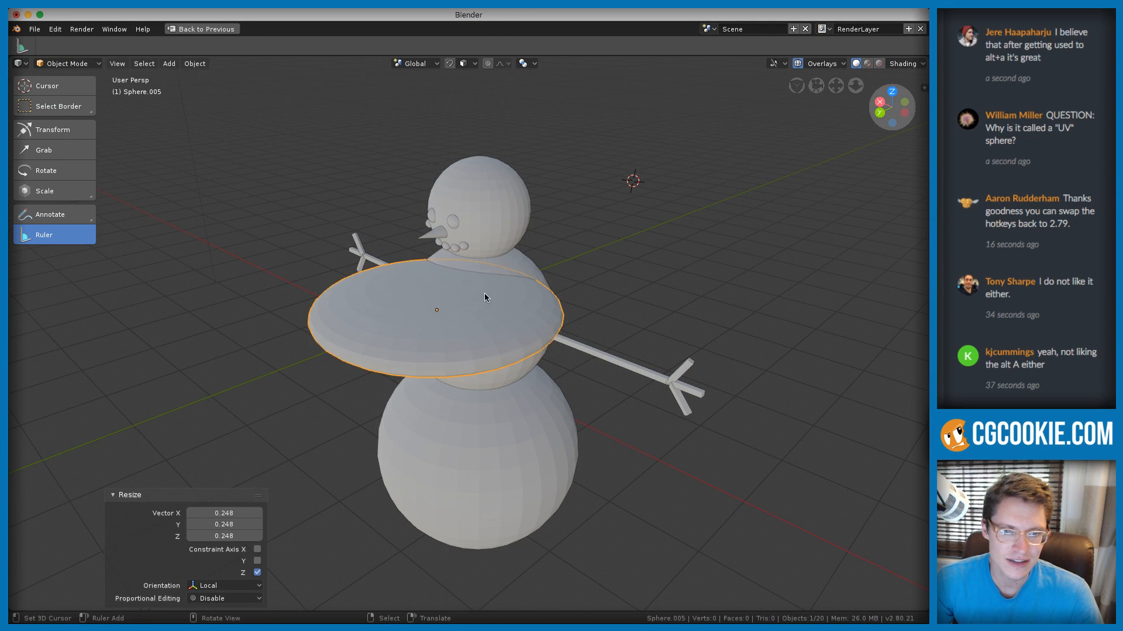
Scale the flattened button uniformly by about 0.250 and snap it onto the upper chest of the middle ball
middle_click_drag(485, 293, 555, 264)
key("s")
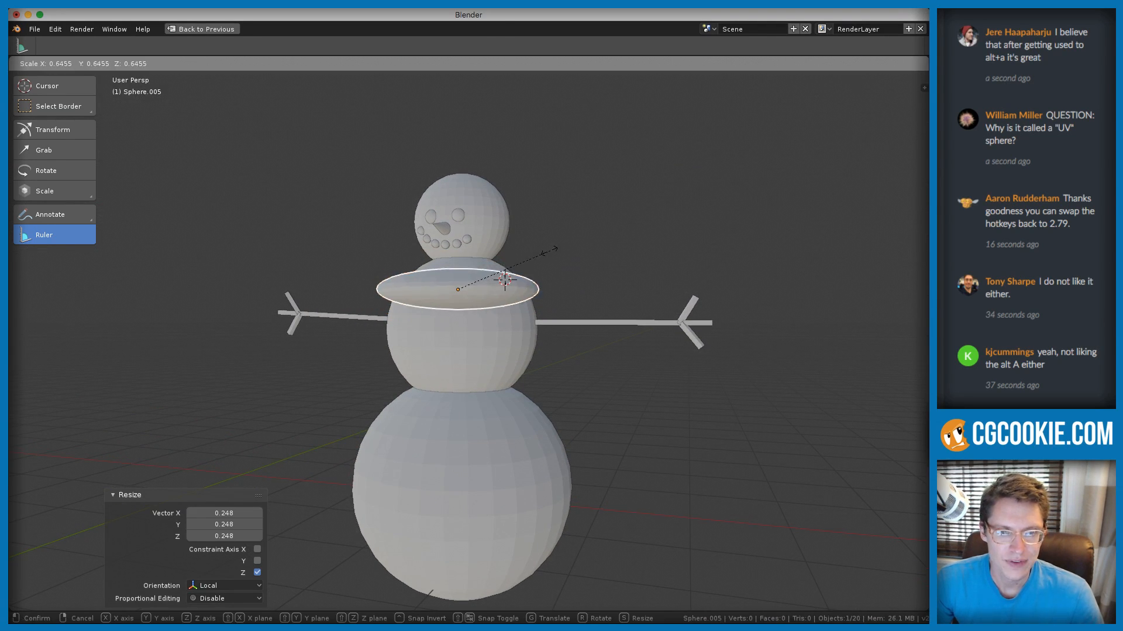
left_click(482, 266)
middle_click_drag(475, 267, 478, 302)
key("g")
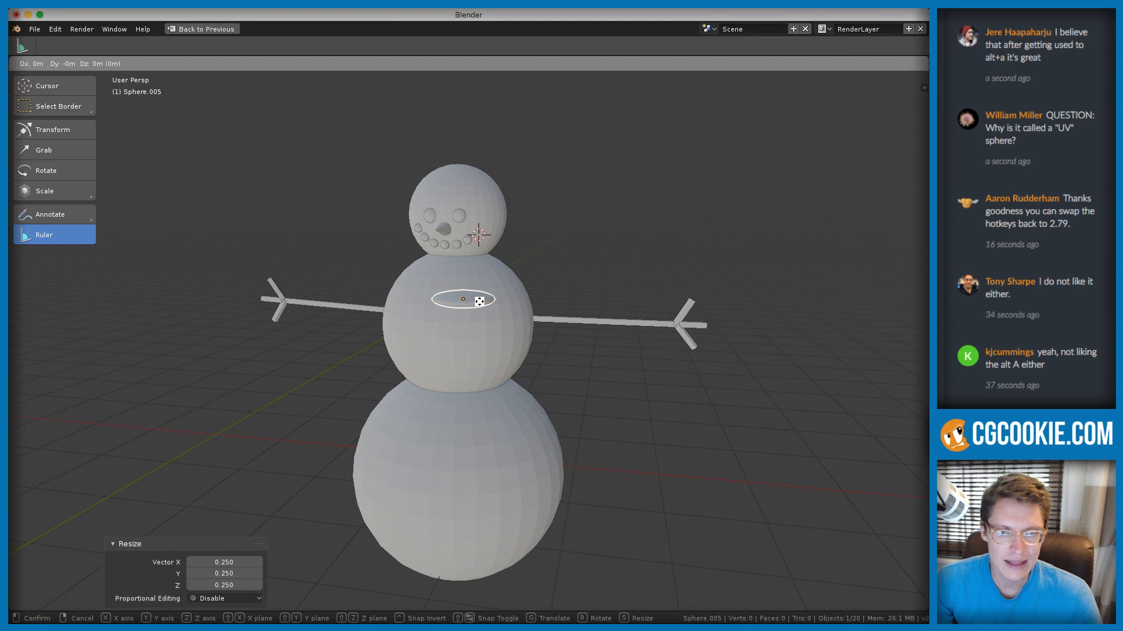
left_click(455, 284)
Scale the button down further, starting with a factor of about 0.454, and center it on the chest below the head
scroll(485, 272, "up", 2)
key("s")
left_click(526, 242)
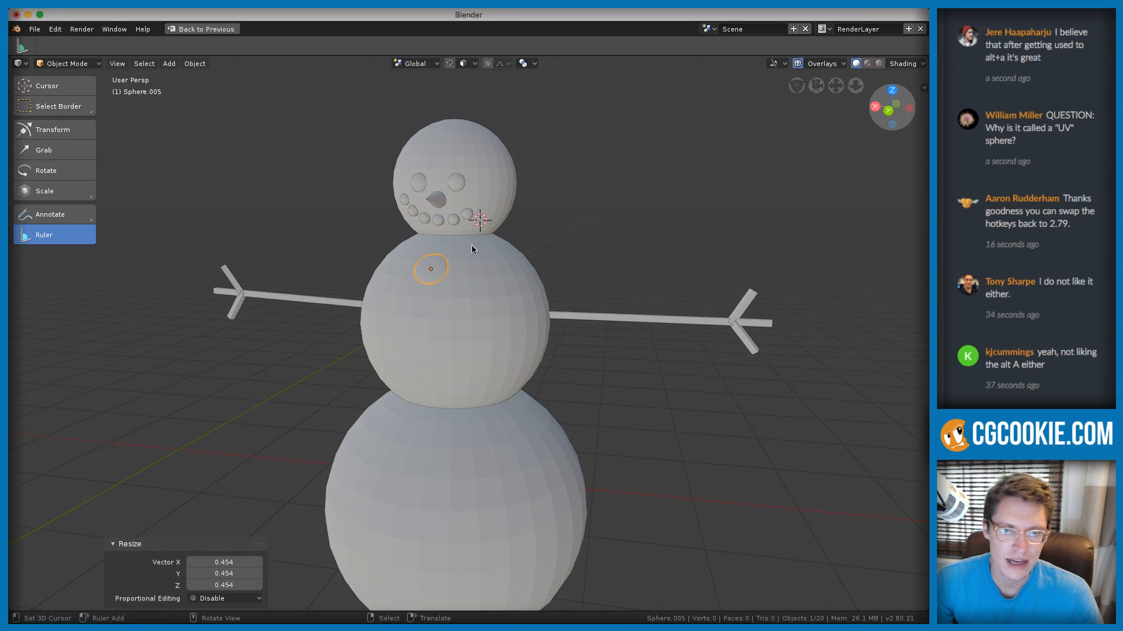
middle_click_drag(471, 245, 486, 296)
key("s")
left_click(506, 267)
key("g")
left_click(462, 283)
Duplicate the button three times, snapping the copies in a vertical row down the front of the middle ball
key("shift+d")
key("shift+d")
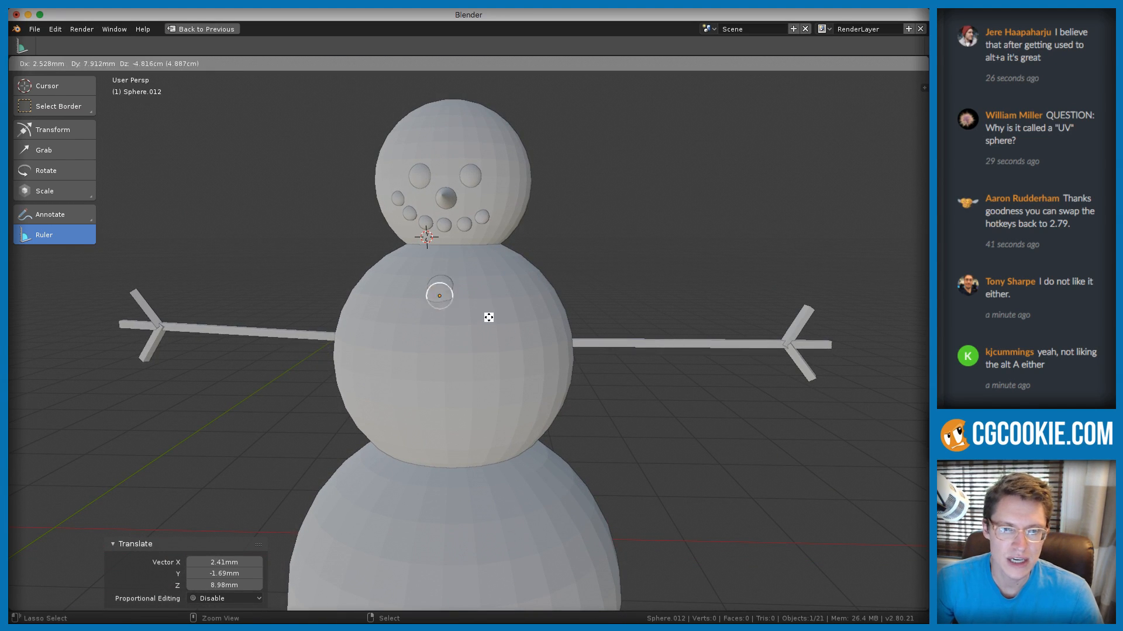
left_click(485, 338)
key("g")
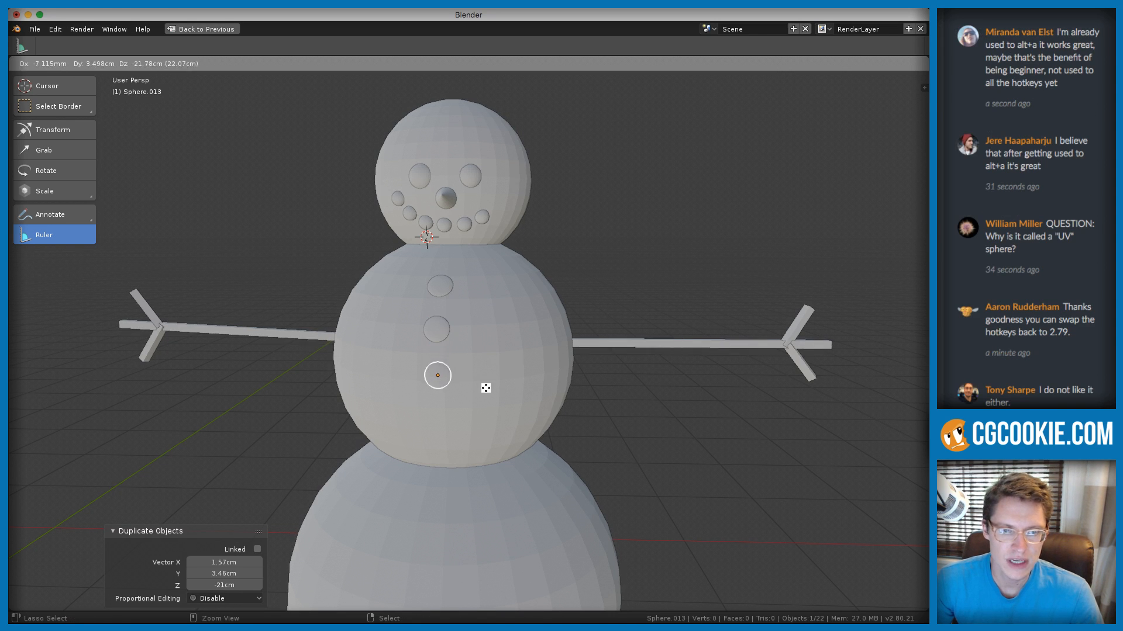
left_click(500, 378)
key("shift+d")
left_click(503, 426)
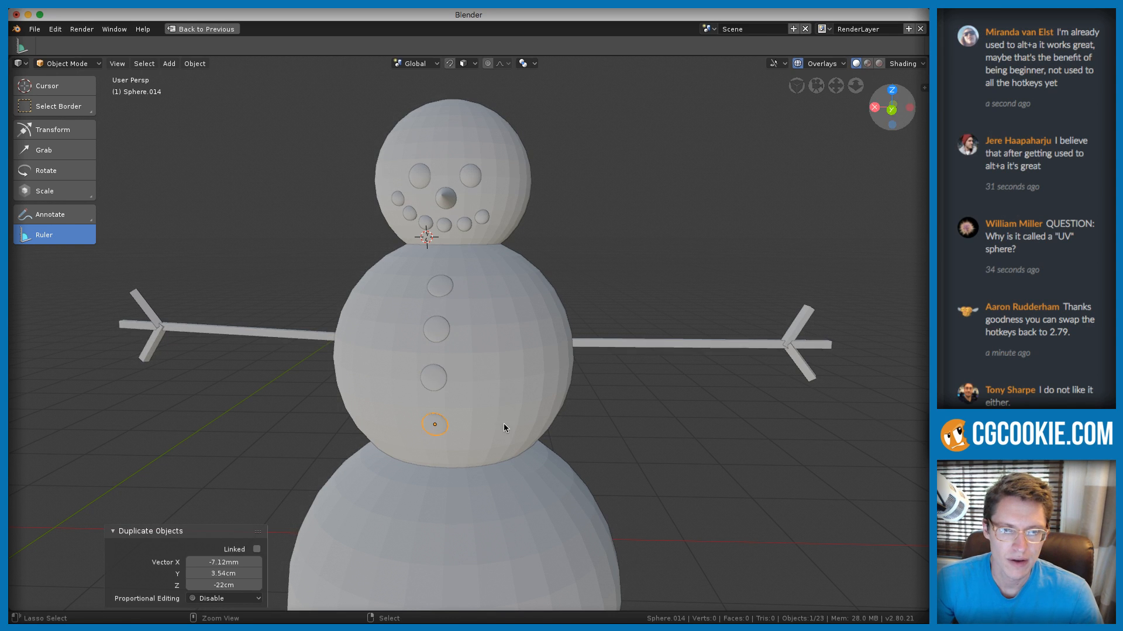
middle_click_drag(571, 401, 395, 436)
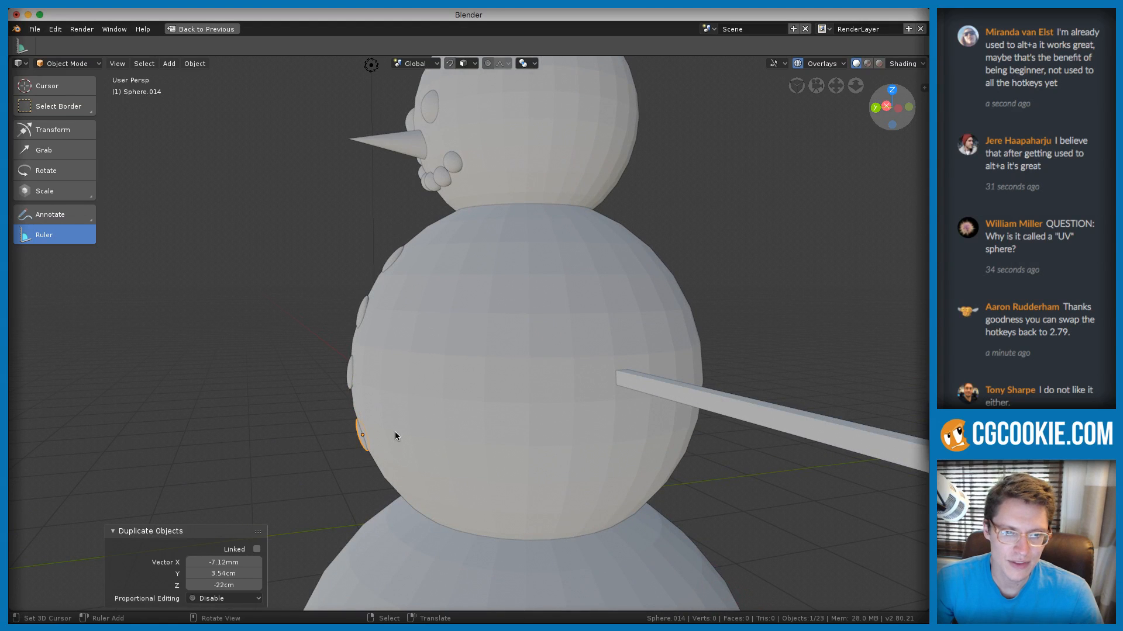
middle_click_drag(415, 243, 515, 325)
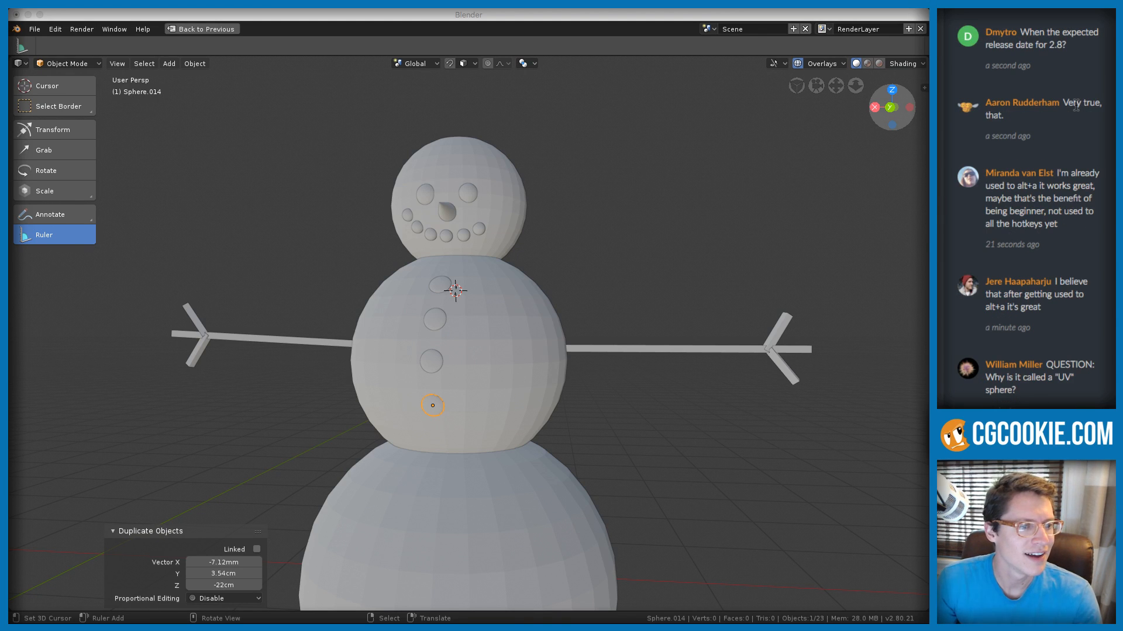
Select the second button from the top, extend the selection to every object, and clear the selection
left_click(321, 258)
middle_click_drag(549, 281, 478, 285)
middle_click_drag(478, 286, 546, 342, "ctrl")
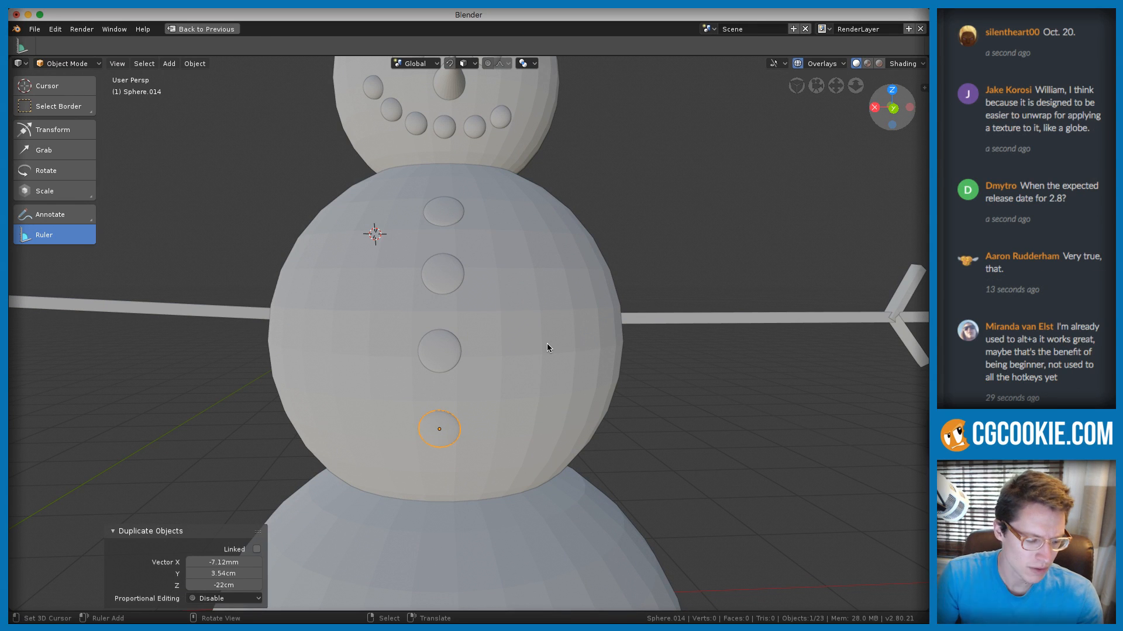
middle_click_drag(549, 323, 399, 300)
key("alt+a")
left_click(399, 300)
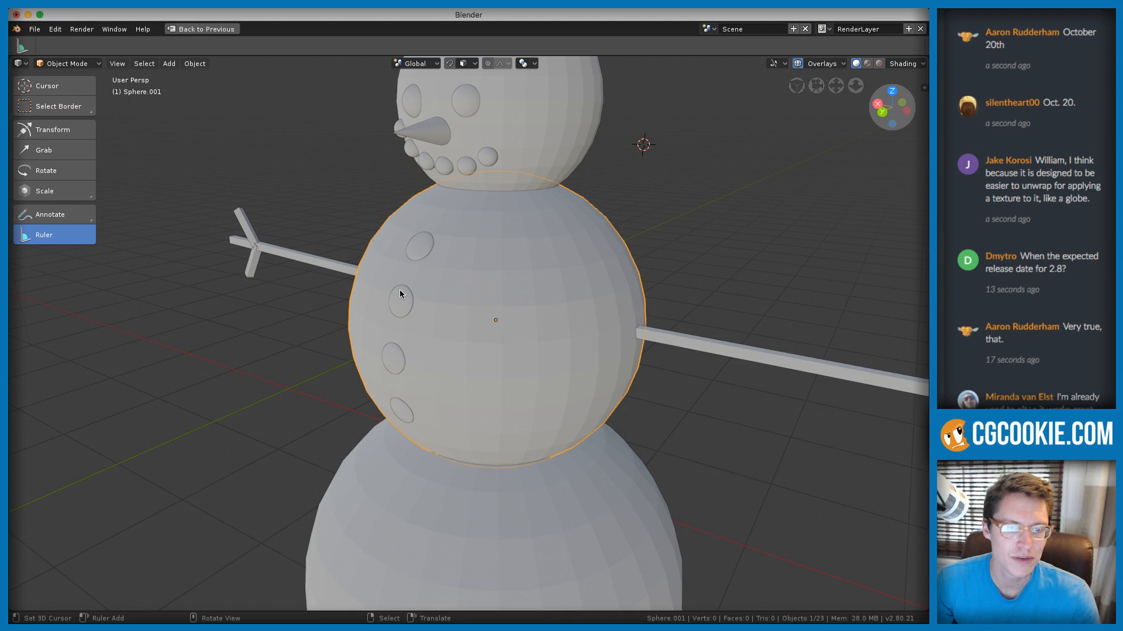
left_click(400, 299)
key("a")
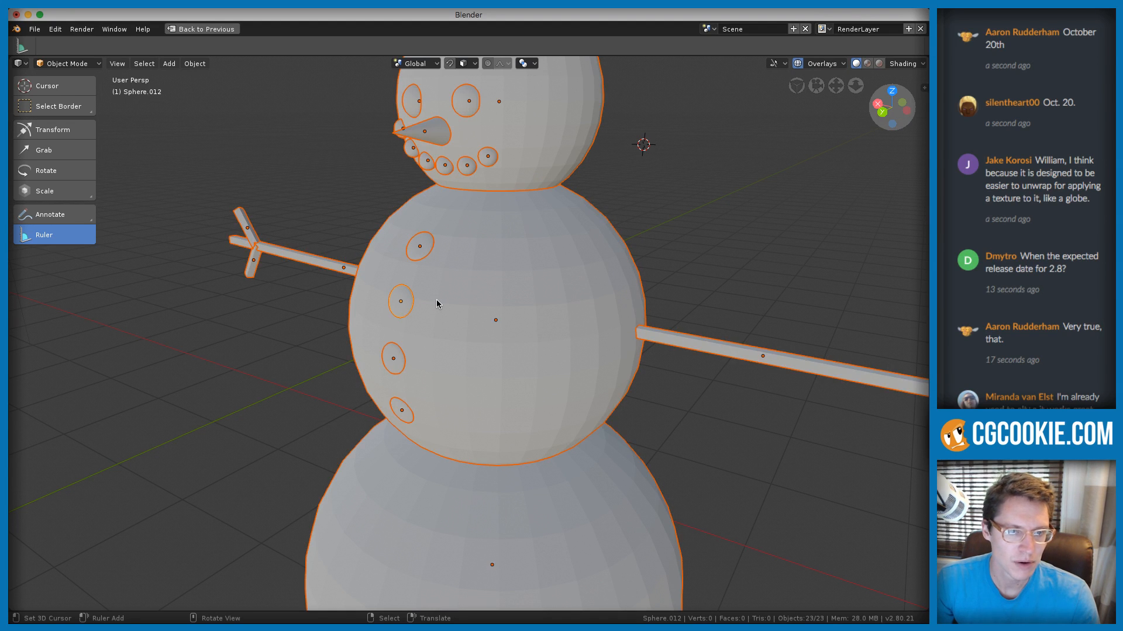
right_click(400, 301)
right_click(399, 301)
scroll(520, 293, "down", 3)
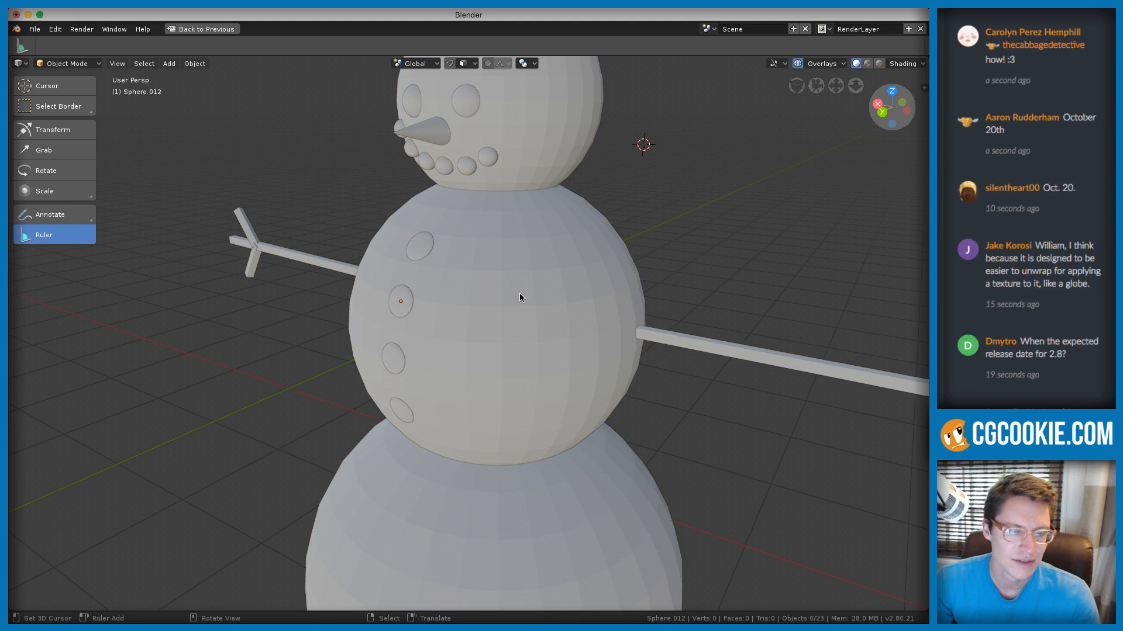
middle_click_drag(520, 293, 556, 289)
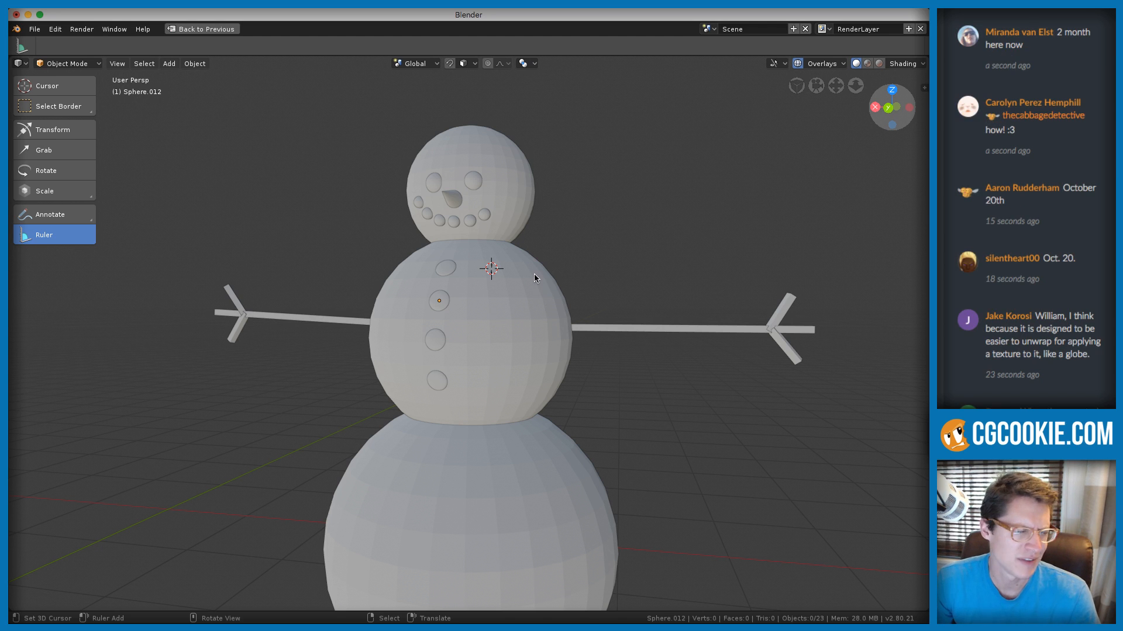
middle_click_drag(535, 274, 471, 283)
scroll(536, 293, "up", 2)
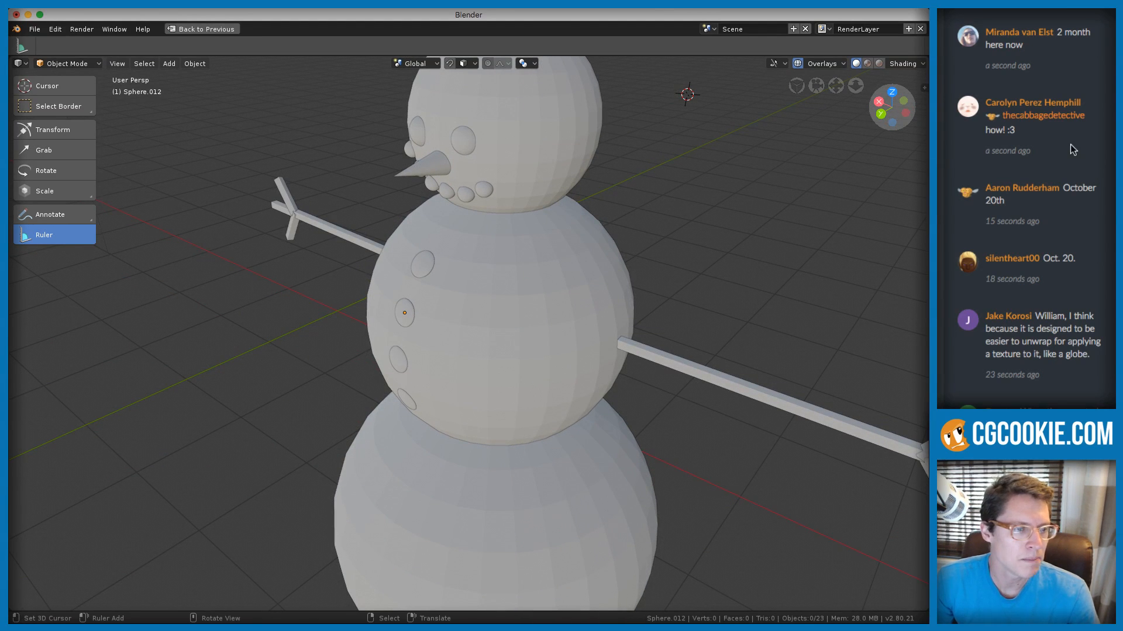
Read back through the class chat for the question and replies about the 2.8 release date
left_click(1097, 48)
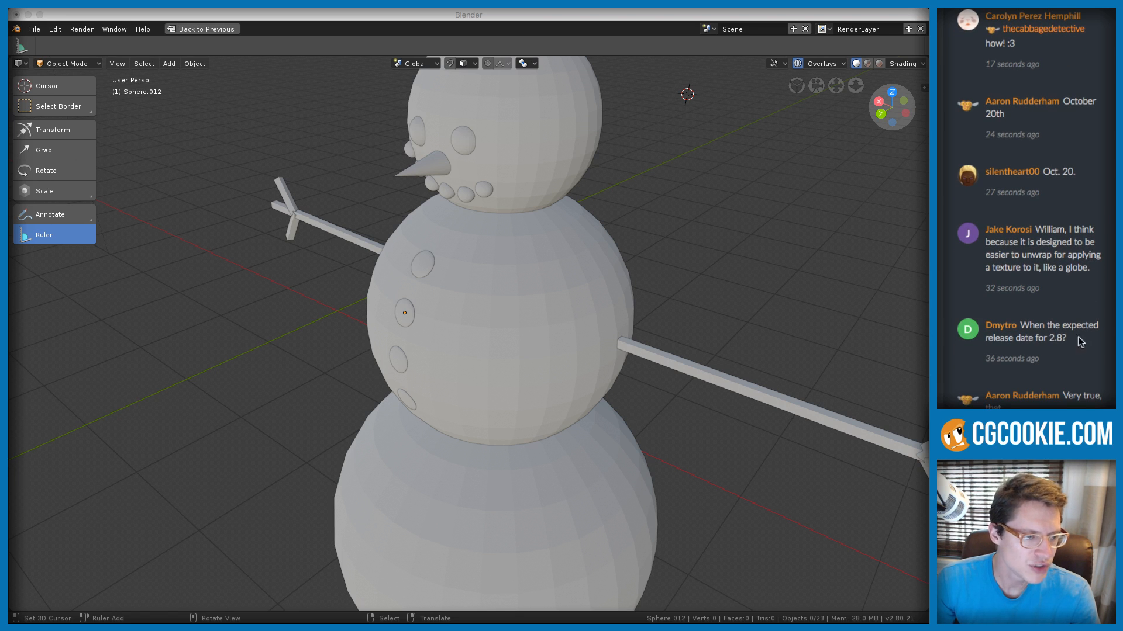
left_click_drag(1079, 337, 1026, 325)
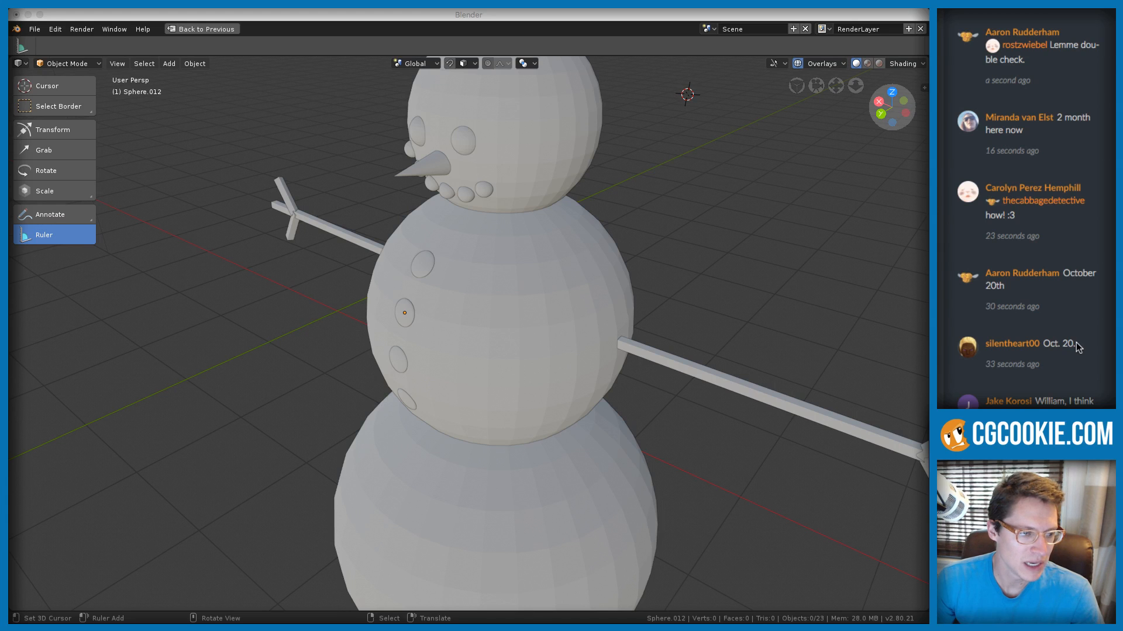
left_click_drag(1076, 344, 1050, 344)
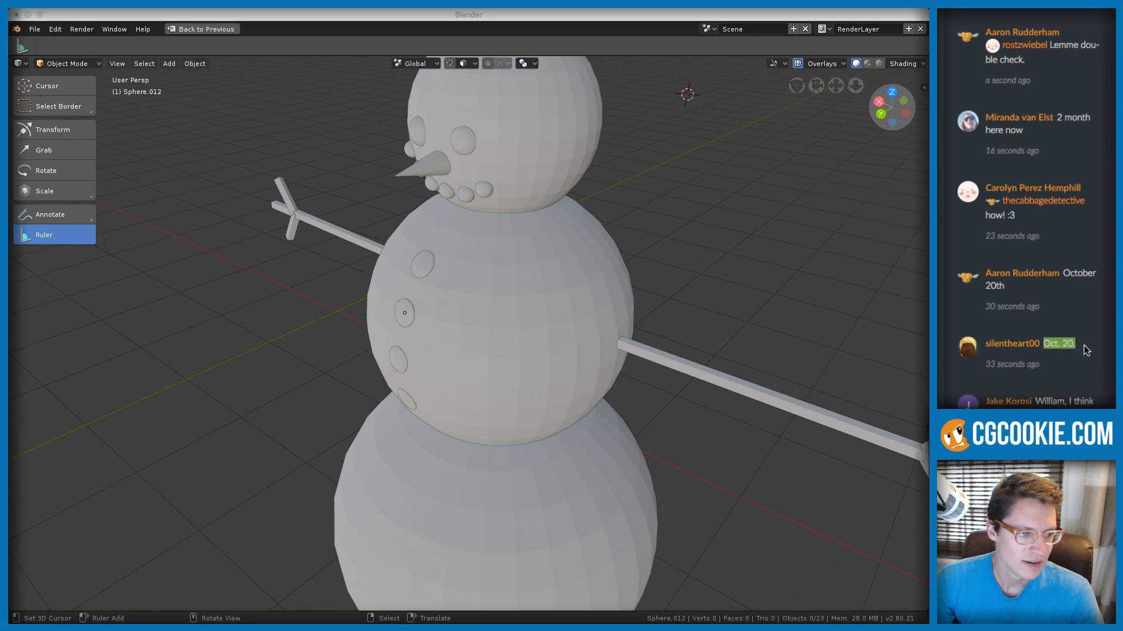
scroll(1082, 346, "down", 3)
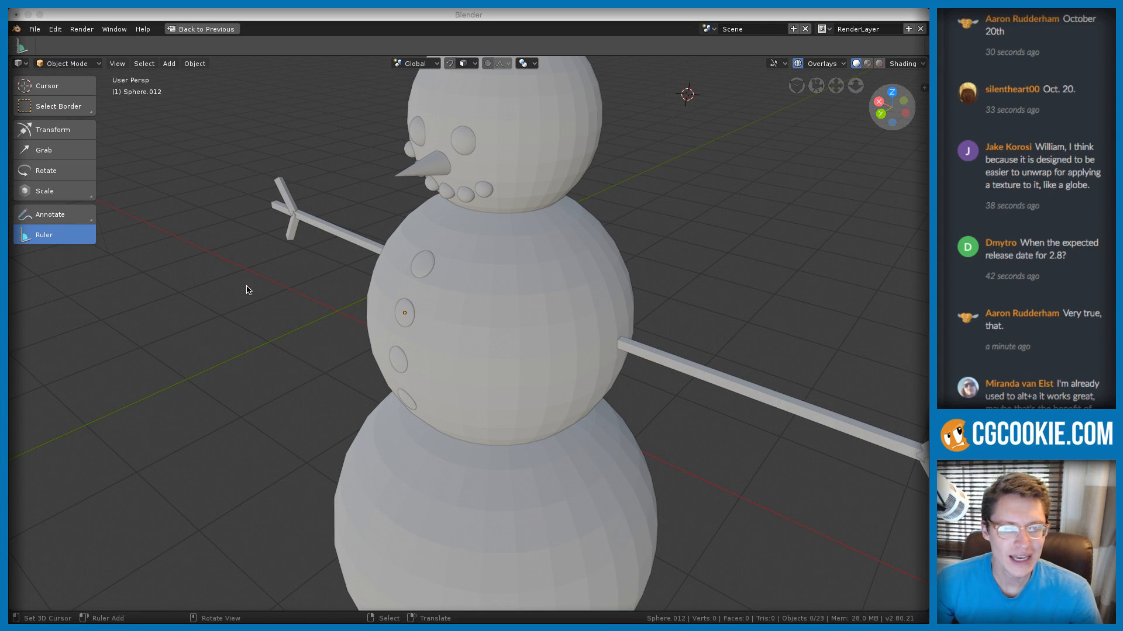
Add an ico sphere mesh at the 3D cursor beside the snowman's head
key("shift+a")
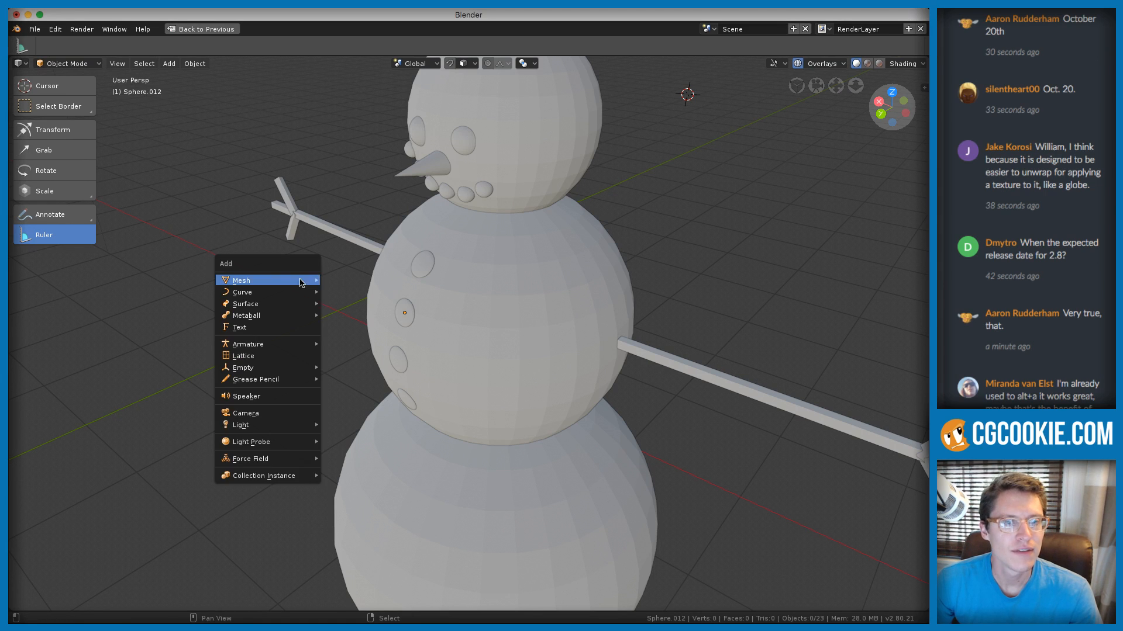
mouse_move(275, 280)
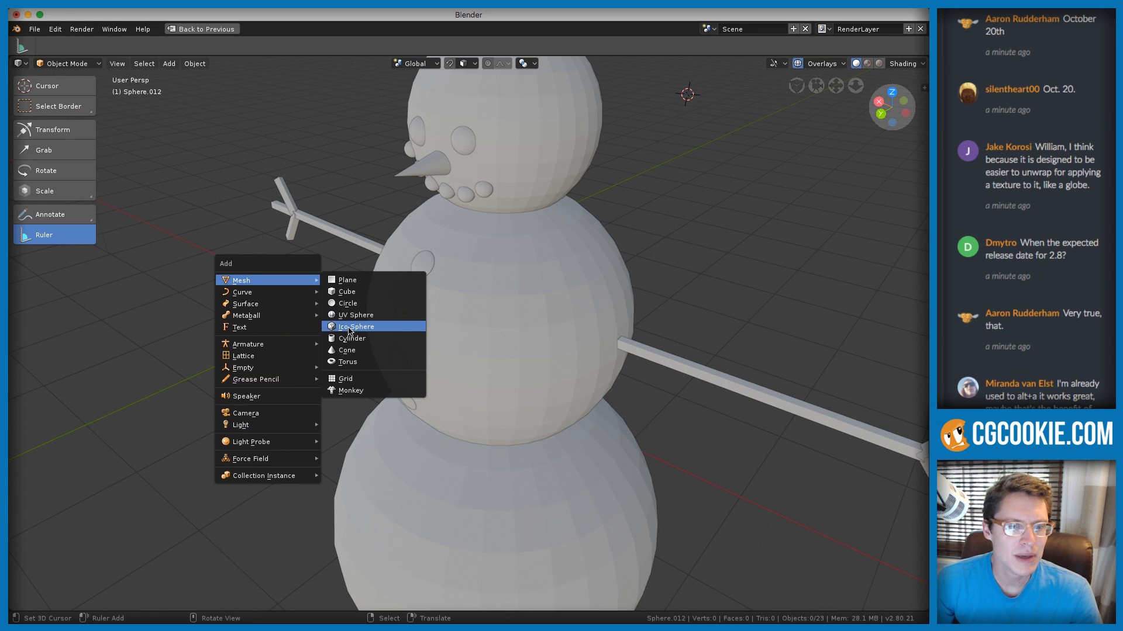
left_click(354, 328)
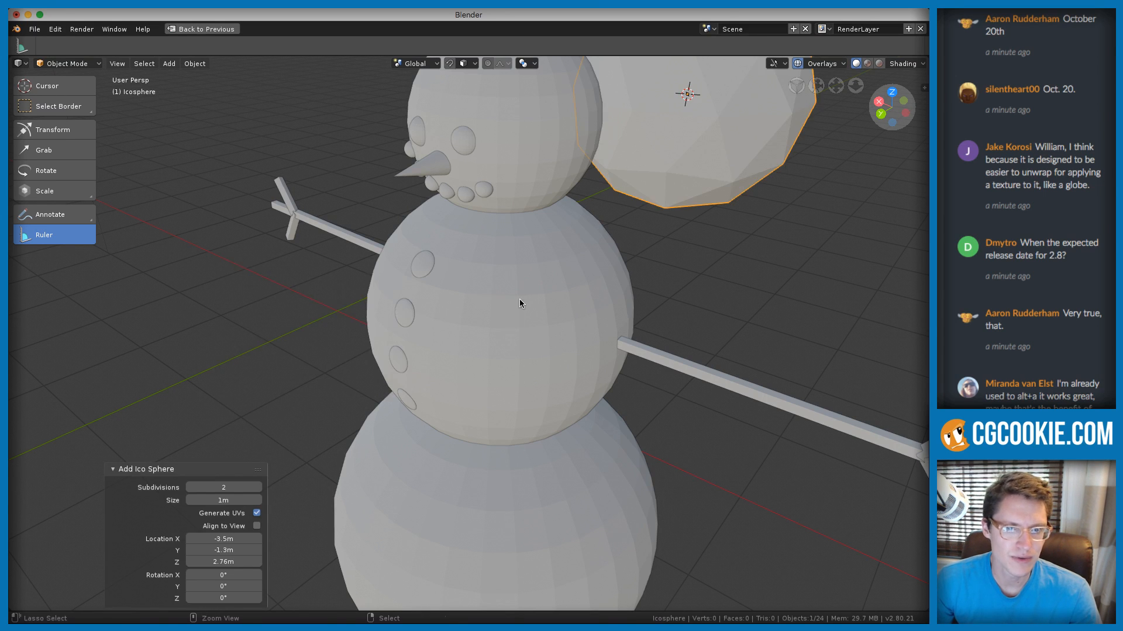
middle_click_drag(520, 299, 594, 318)
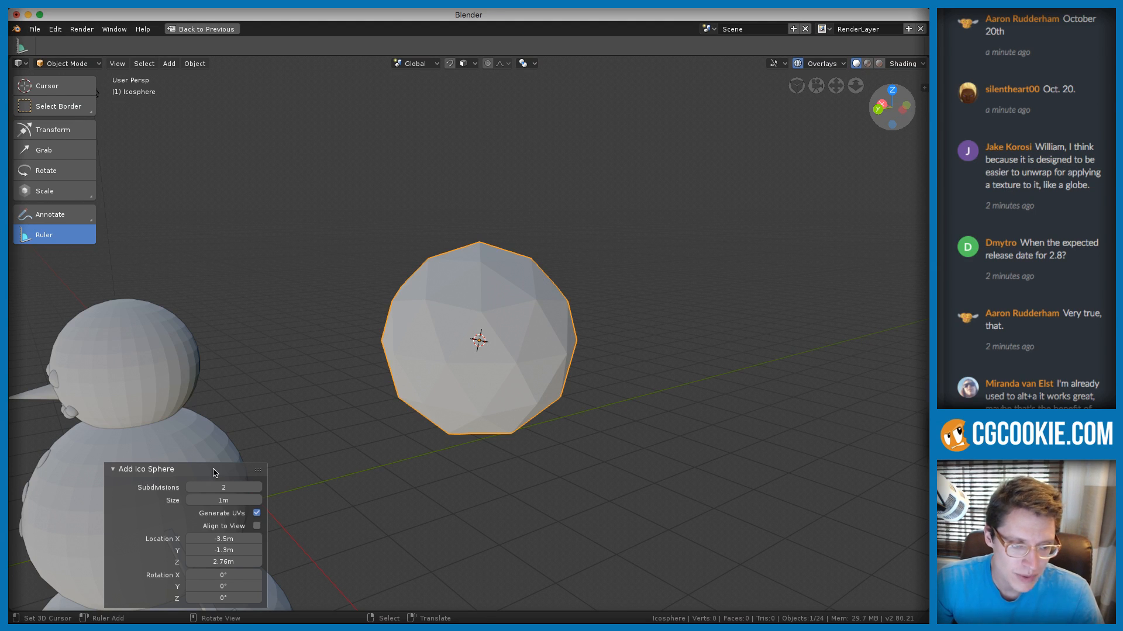
Compare different subdivision levels on the ico sphere, finishing with its subdivisions set to 5
left_click(259, 488)
left_click(259, 489)
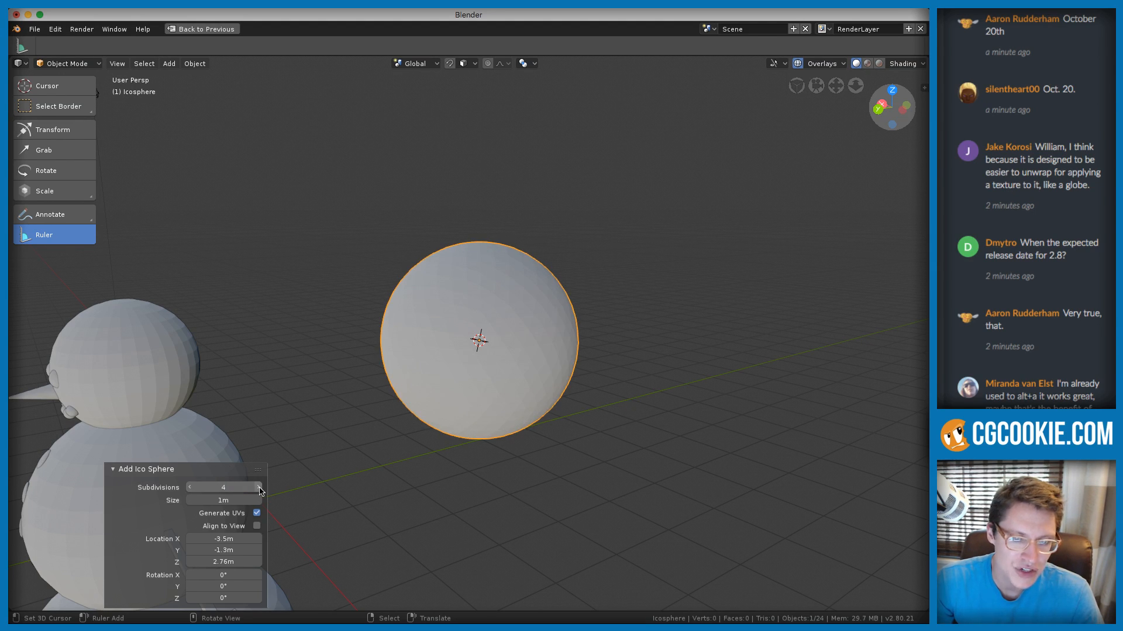
left_click(190, 488)
left_click(190, 487)
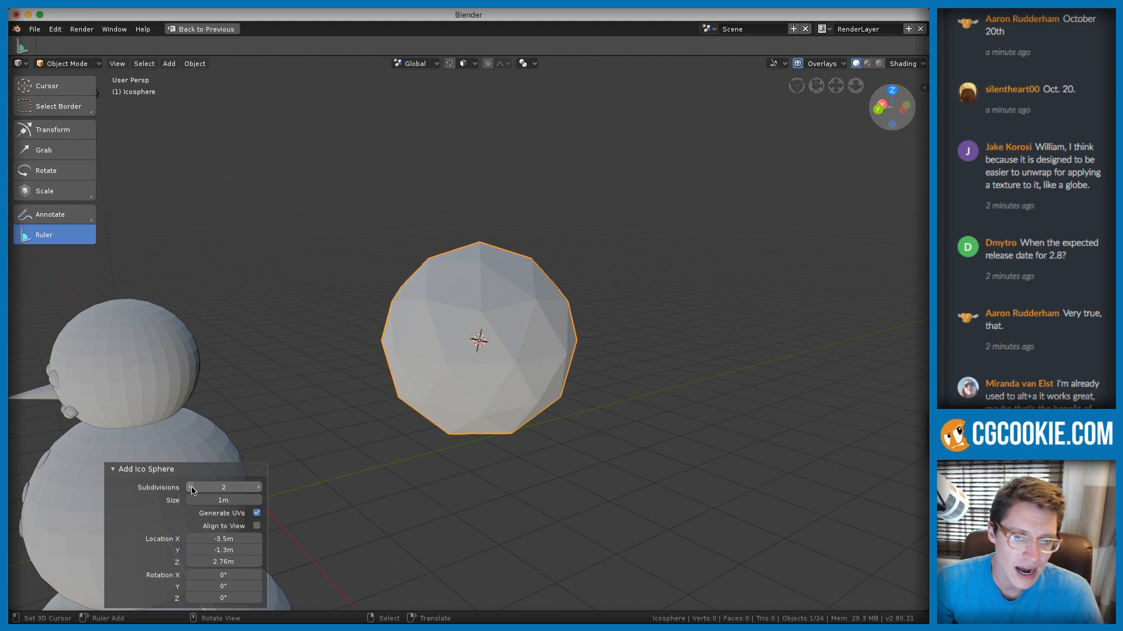
left_click(259, 489)
left_click(259, 488)
left_click(259, 488)
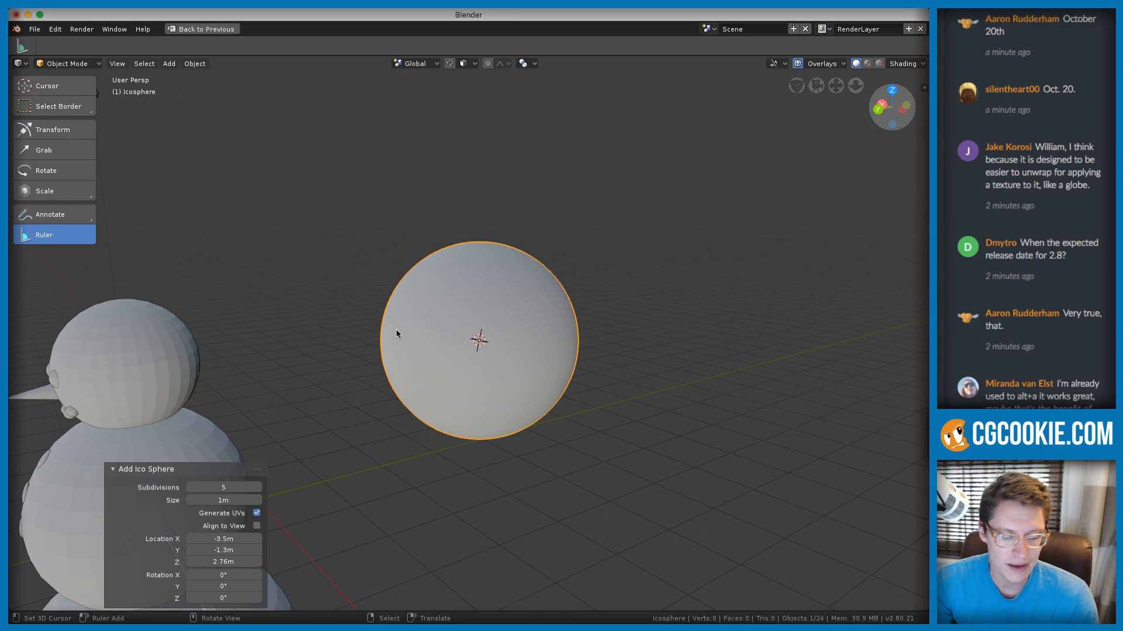
Move the ico sphere up above the snowman's head, adjusting the X translation to 46.7 cm
middle_click_drag(395, 328, 423, 336)
key("g")
left_click(367, 269)
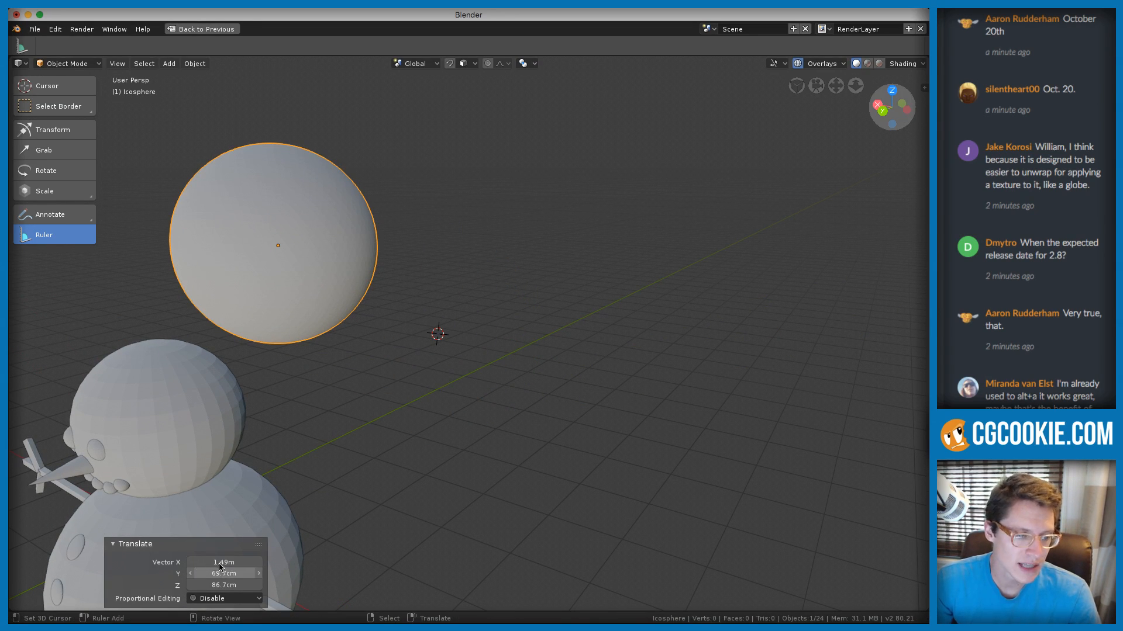
mouse_move(230, 561)
left_mouse_down()
mouse_move(248, 562)
mouse_move(225, 562)
left_mouse_up()
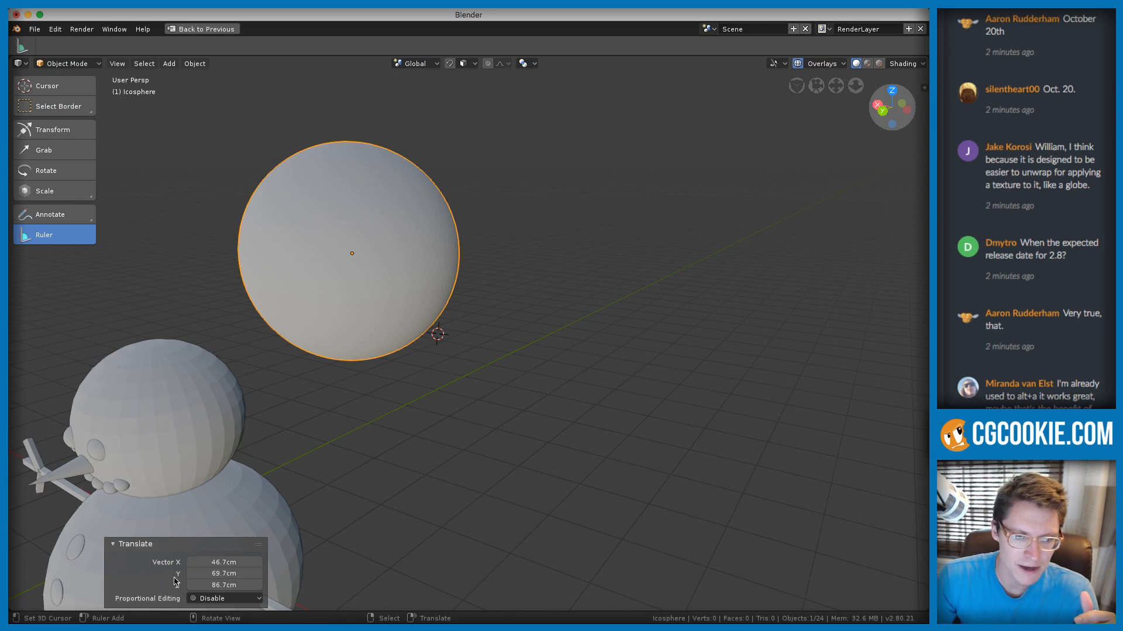
left_click(114, 547)
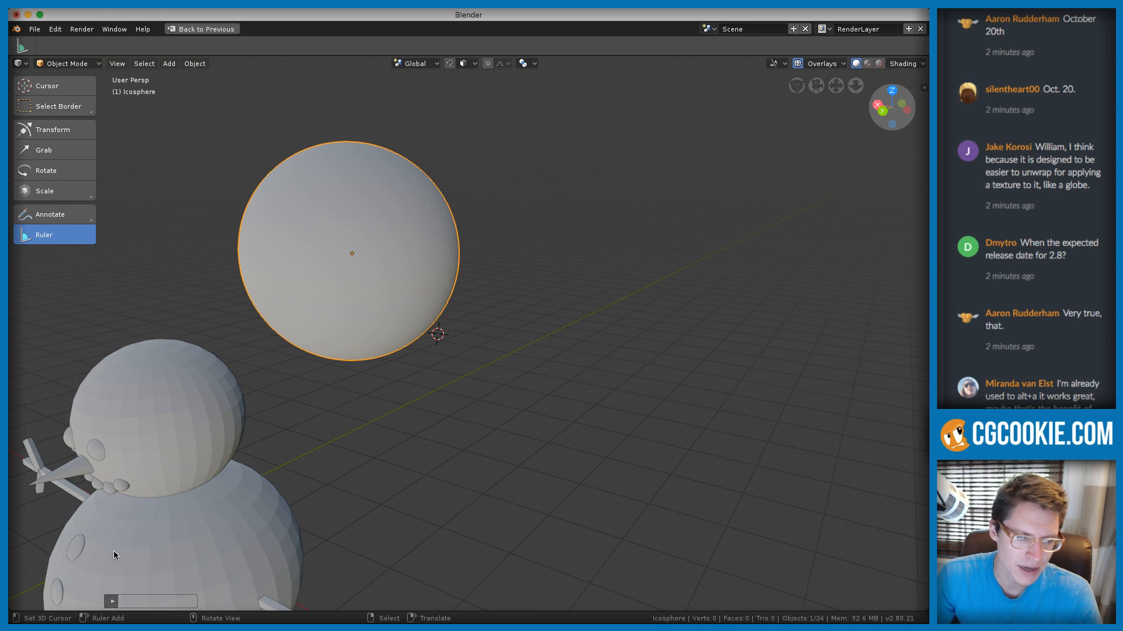
middle_click_drag(421, 441, 397, 454)
left_click(110, 604)
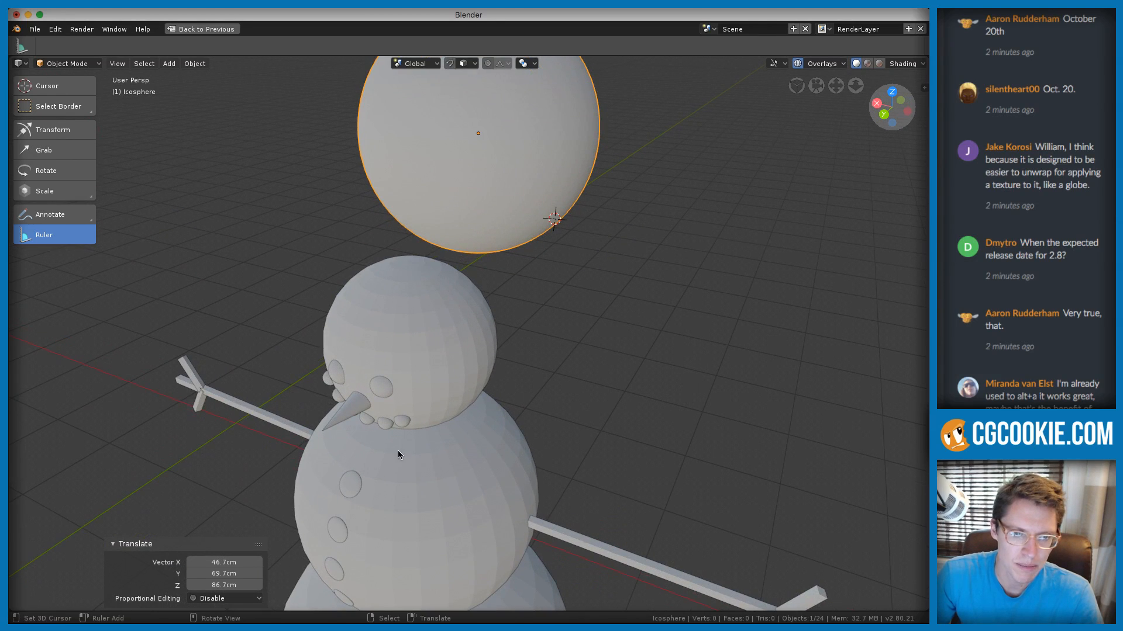
Edit the snowman's head mesh in edge select mode and select a vertical path of edges down its side
left_click(402, 351)
scroll(395, 352, "up", 5)
key("Tab")
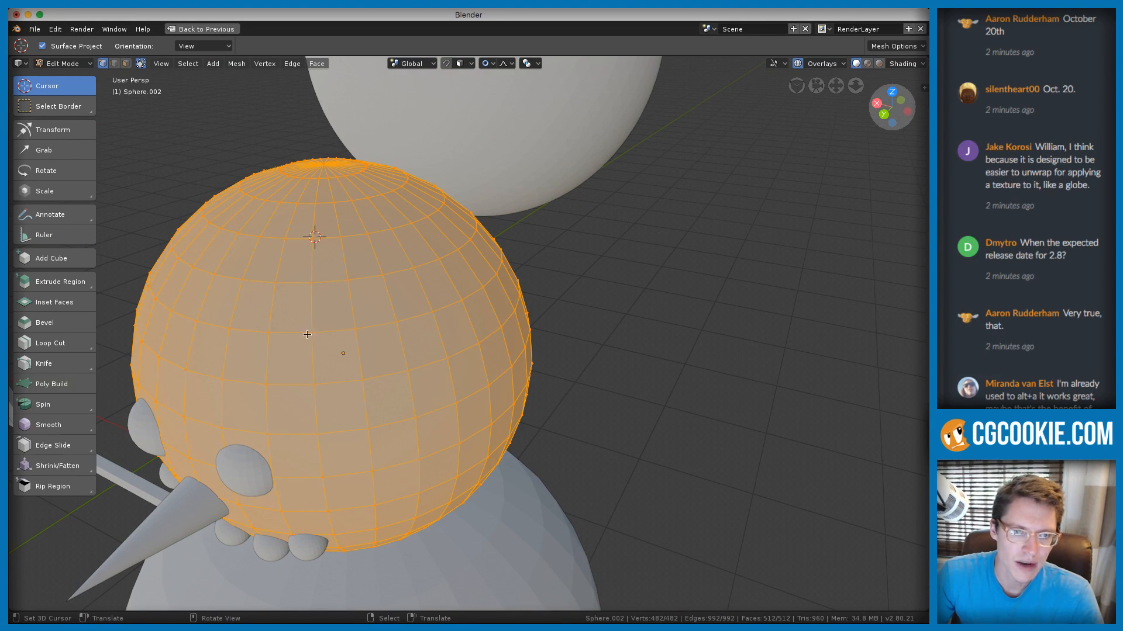
left_click(115, 63)
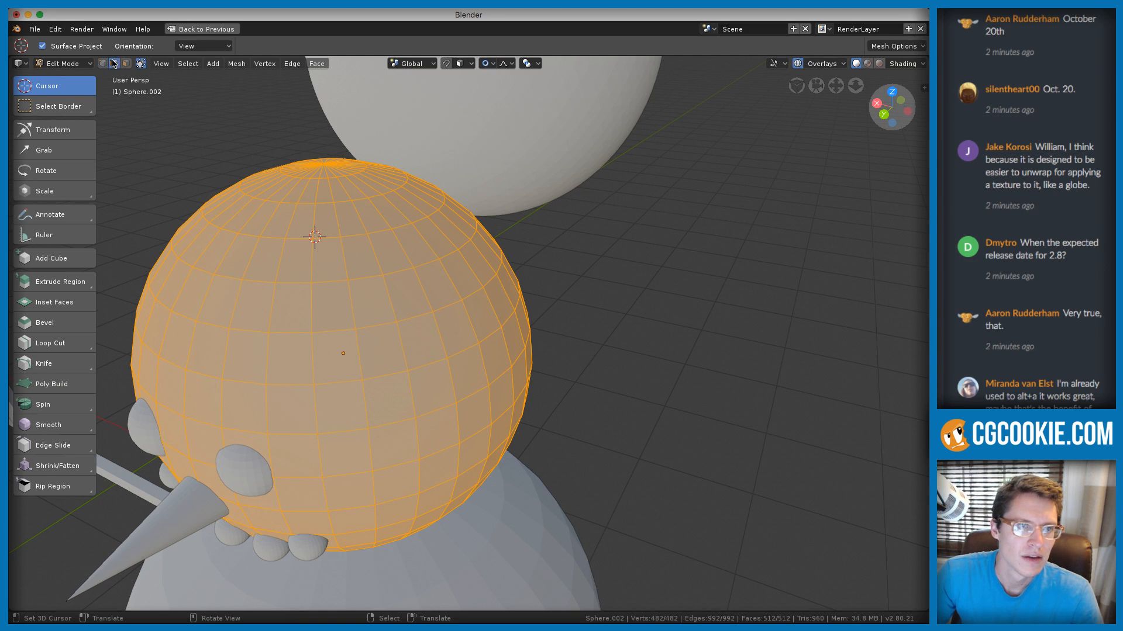
left_click(310, 268)
right_click(310, 251)
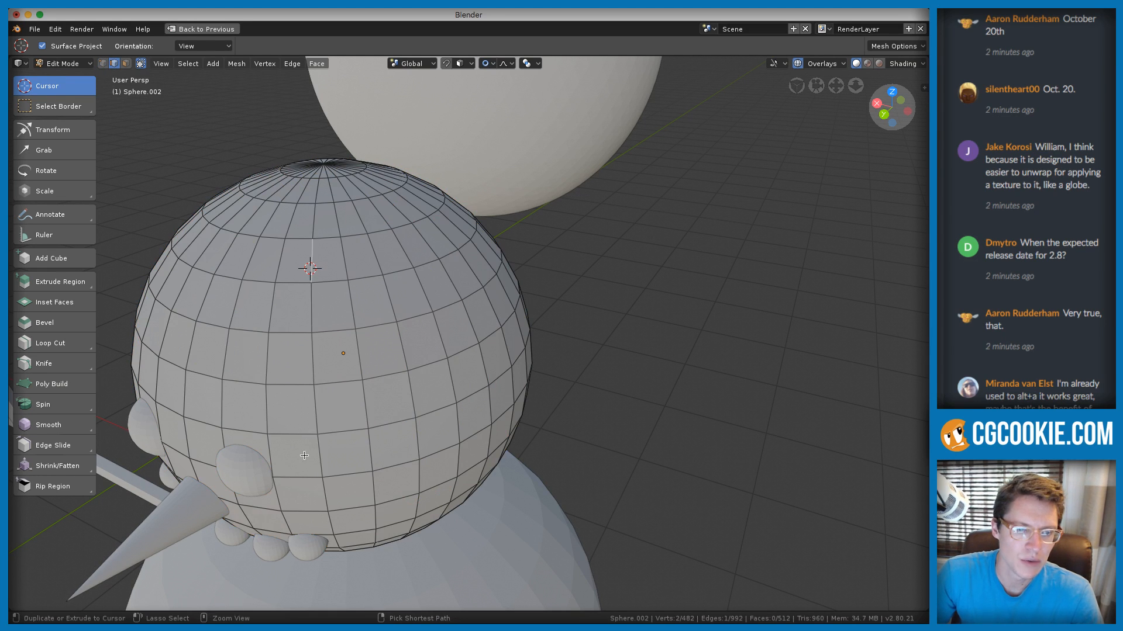
right_click(321, 460, "ctrl")
Bevel the selected edge path on the head by about 0.062 with 3 segments, and return to Object Mode
key("ctrl+b")
left_click(508, 368)
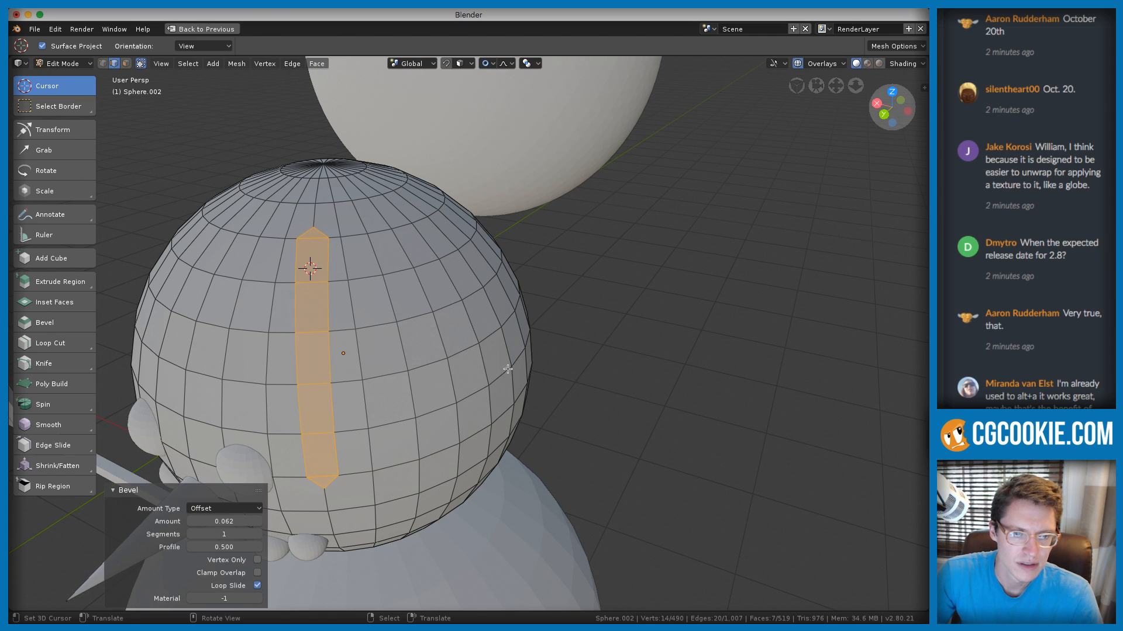
left_click(258, 534)
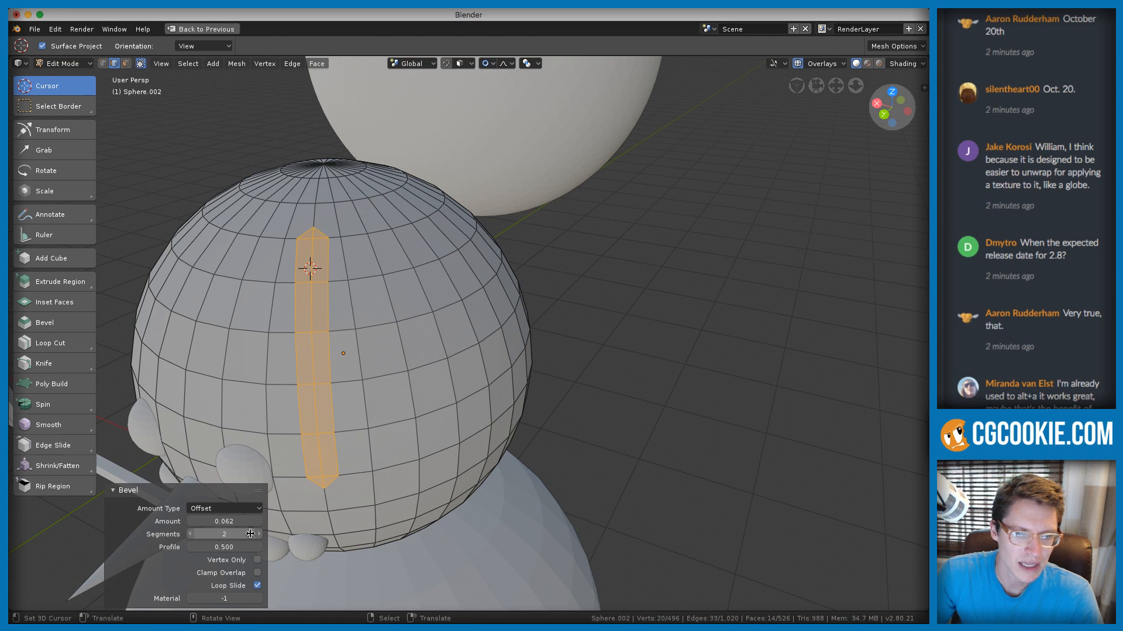
left_click(258, 534)
scroll(513, 272, "down", 5)
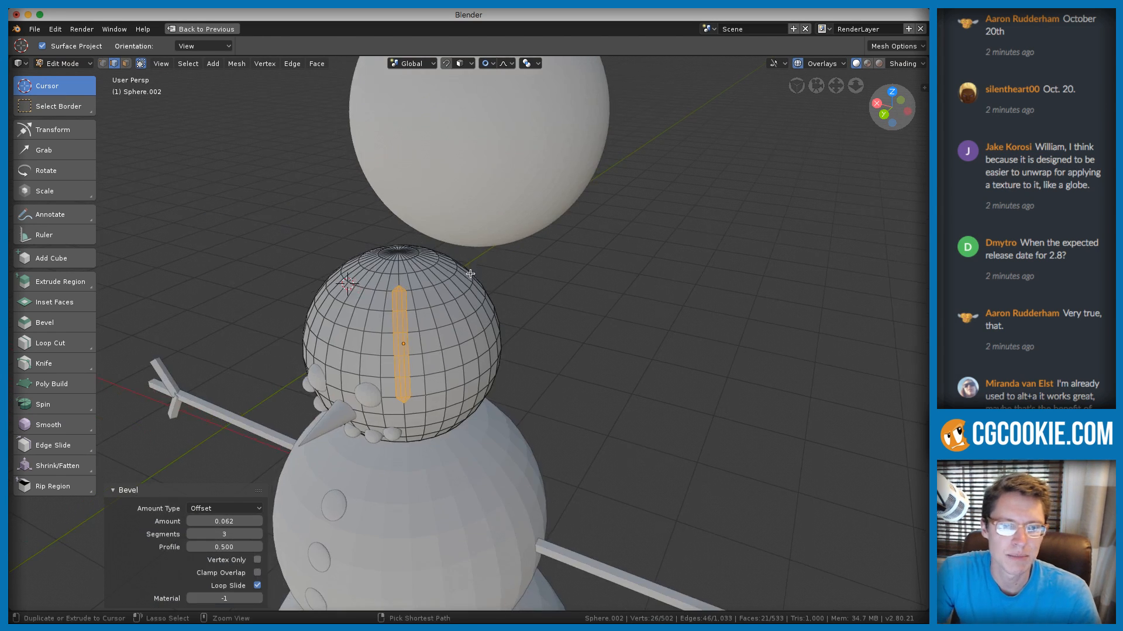
key("Tab")
Look through the view, navigation and selection commands with their shortcuts, and catch up on the newest class chat messages
scroll(538, 281, "down", 4)
middle_click_drag(538, 282, 509, 247)
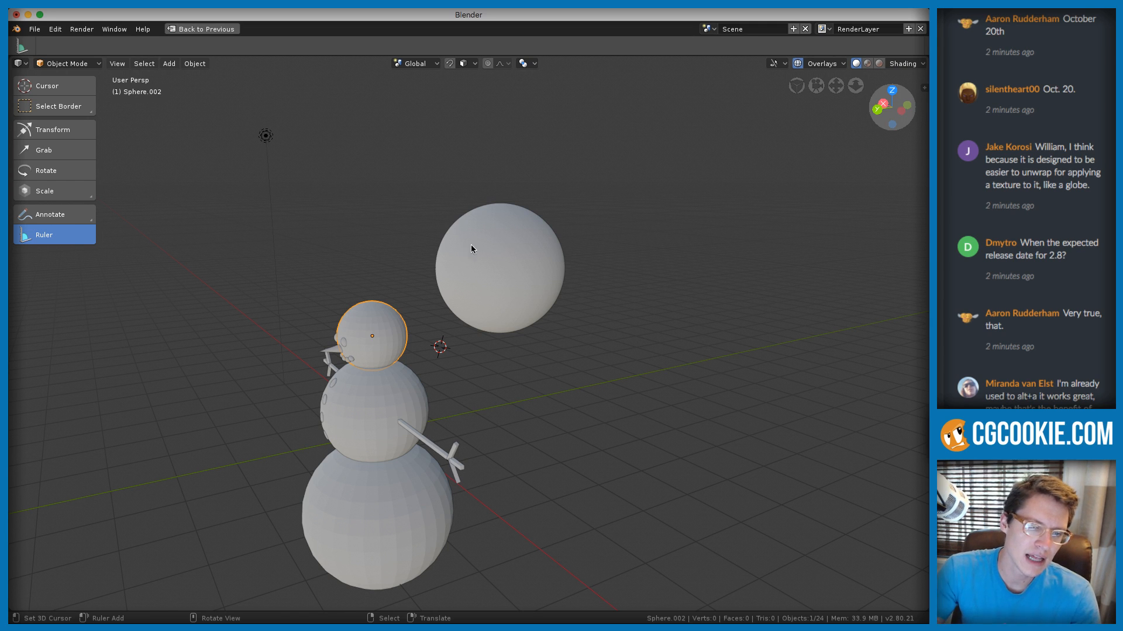
middle_click_drag(480, 397, 497, 314)
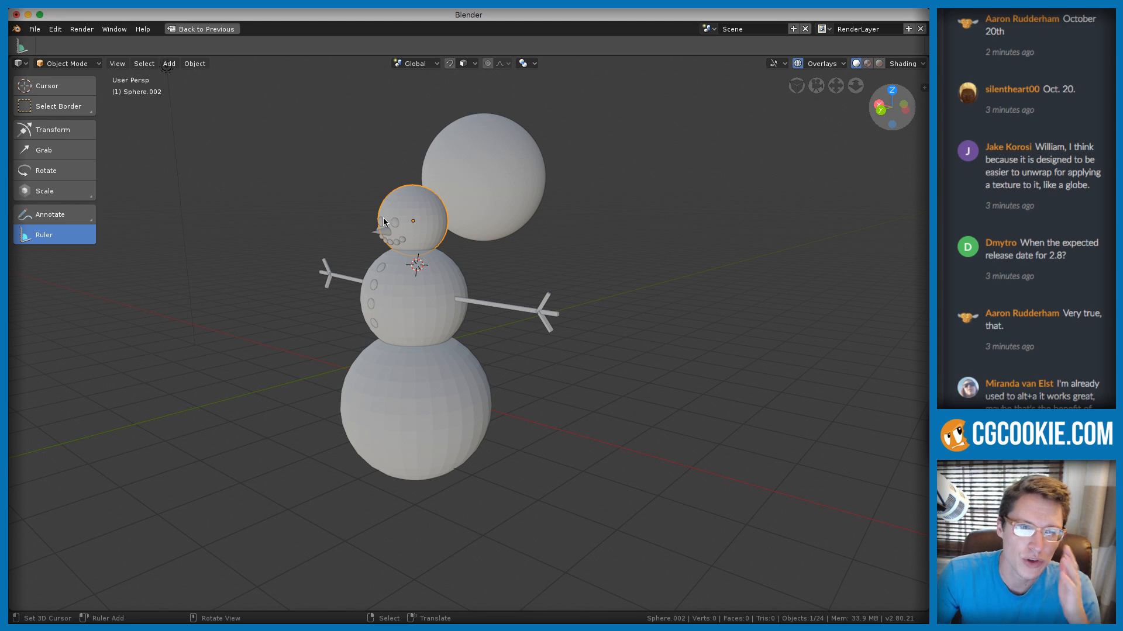
left_click(117, 64)
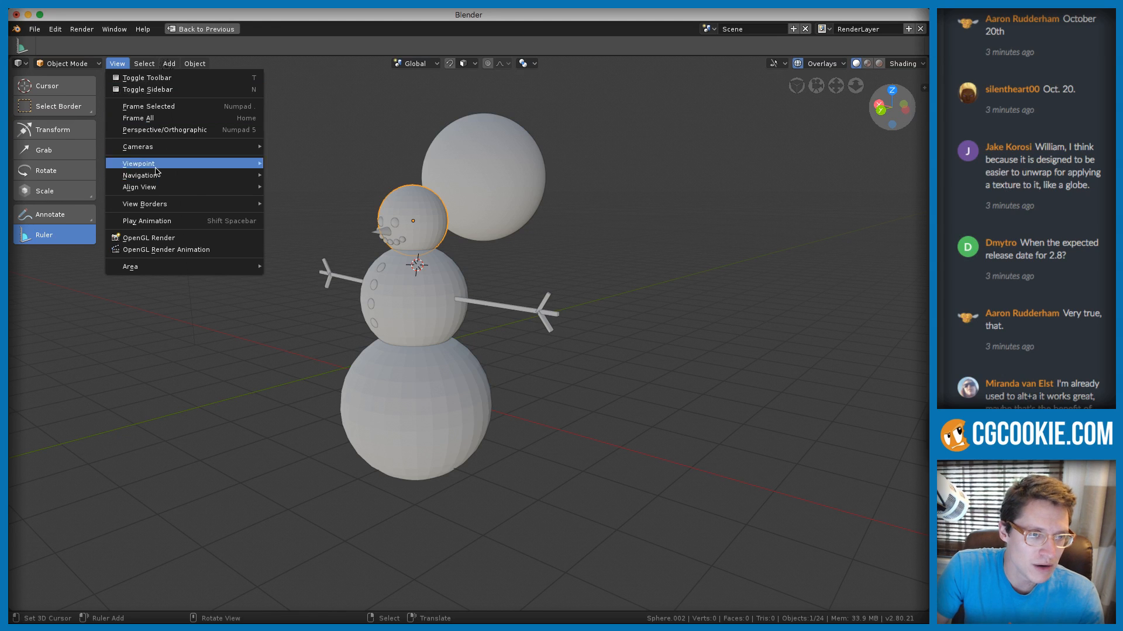
mouse_move(158, 171)
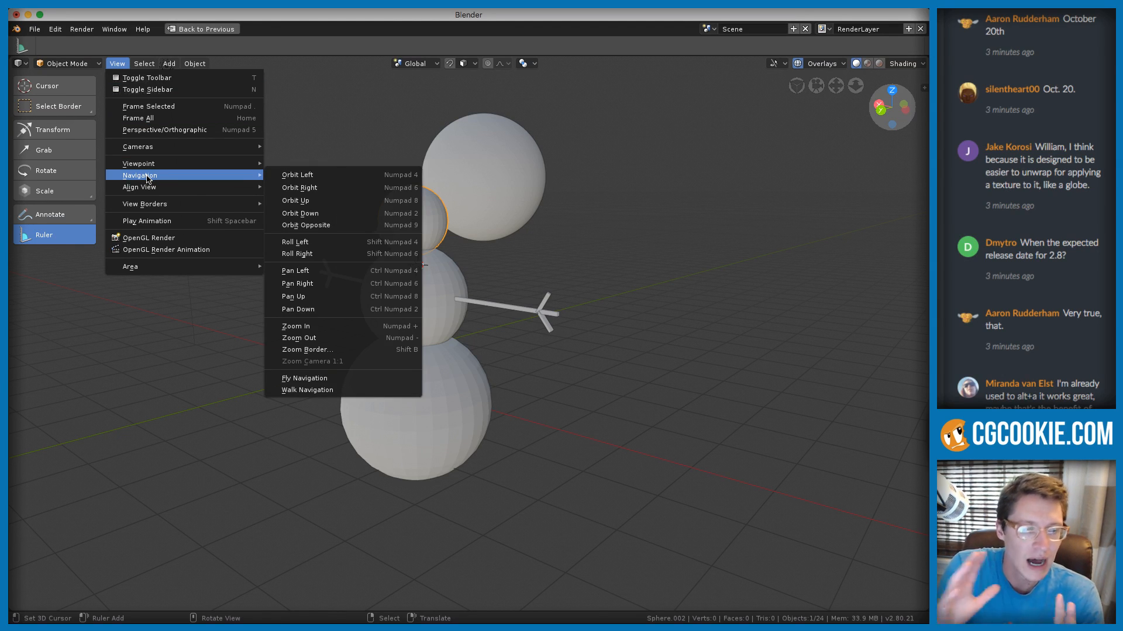
mouse_move(141, 62)
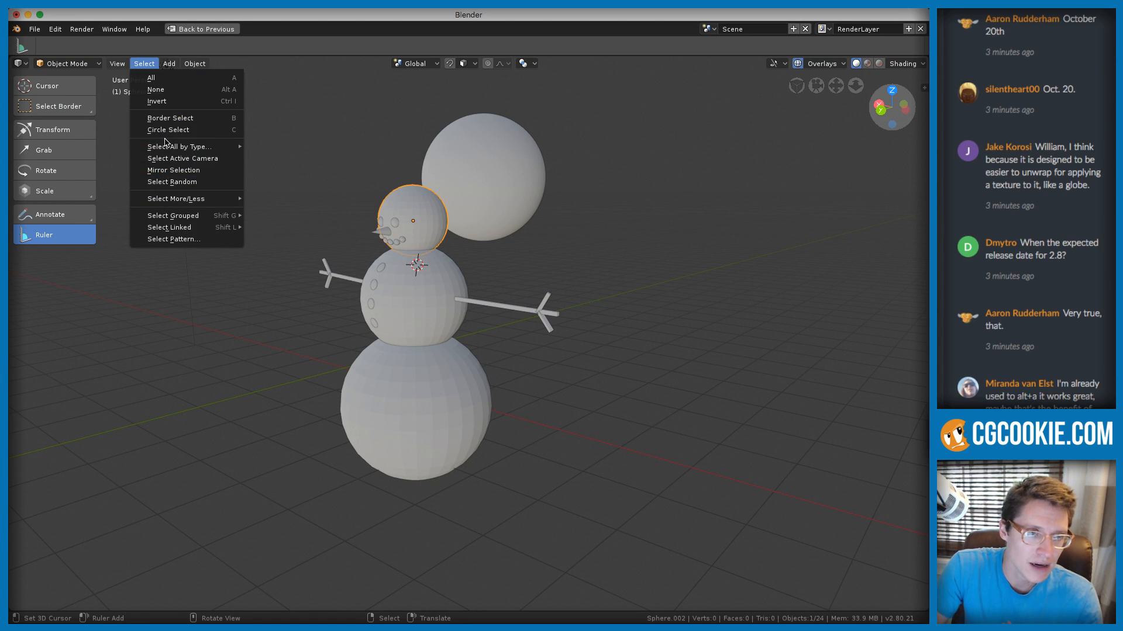
mouse_move(178, 63)
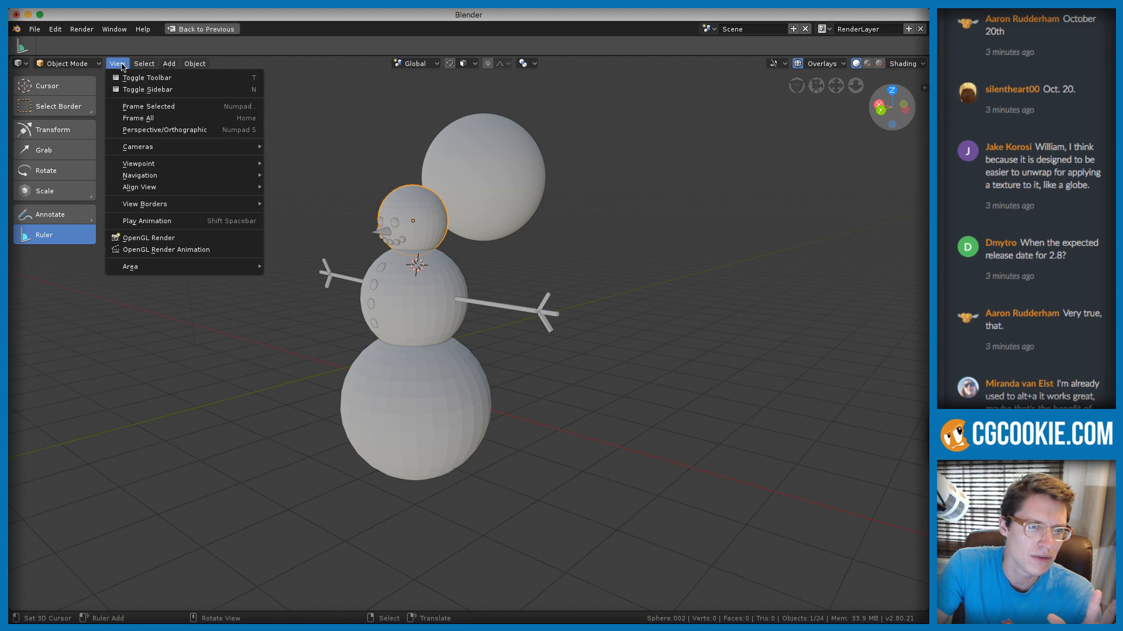
left_click(230, 63)
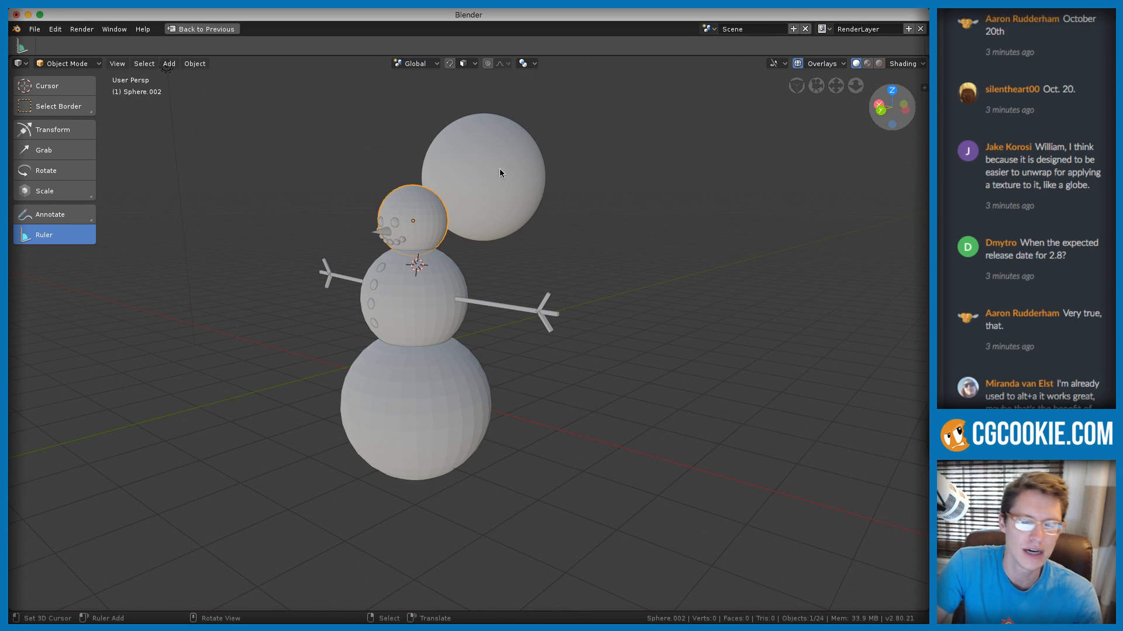
middle_click_drag(574, 213, 672, 215)
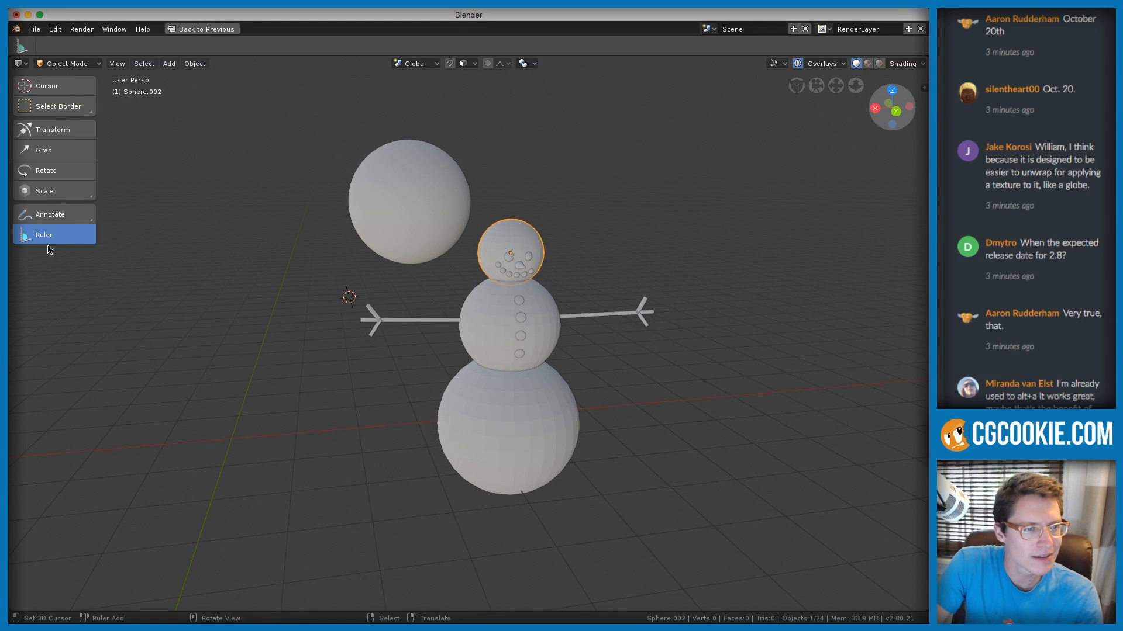
scroll(1026, 208, "up", 10)
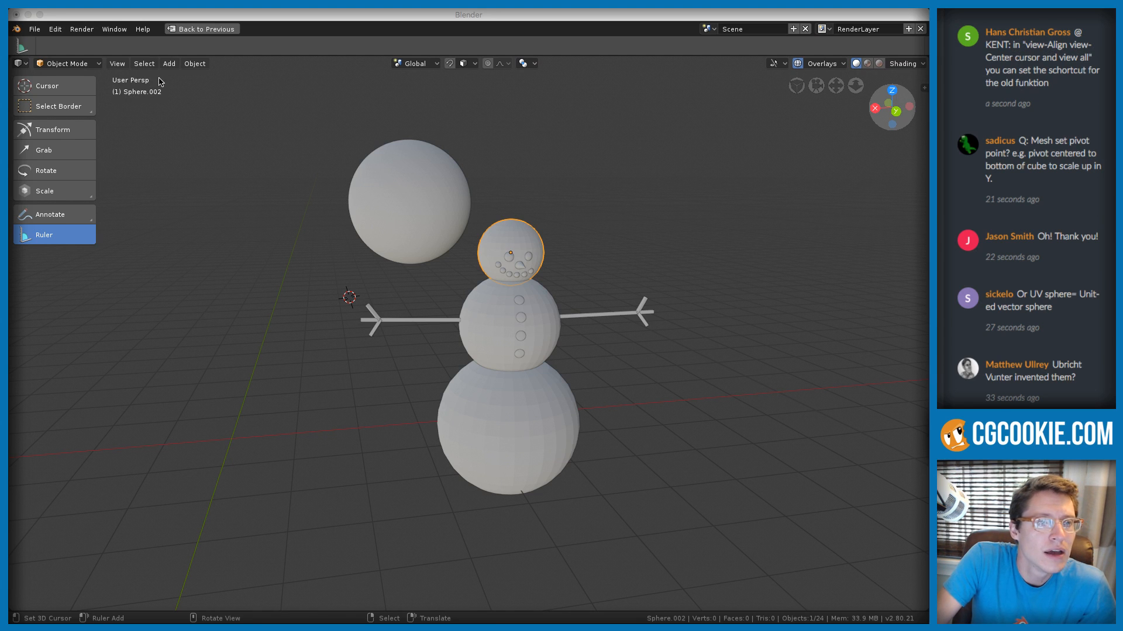
Reset the 3D cursor to the world origin and frame the whole scene with Center Cursor and View All
left_click(118, 63)
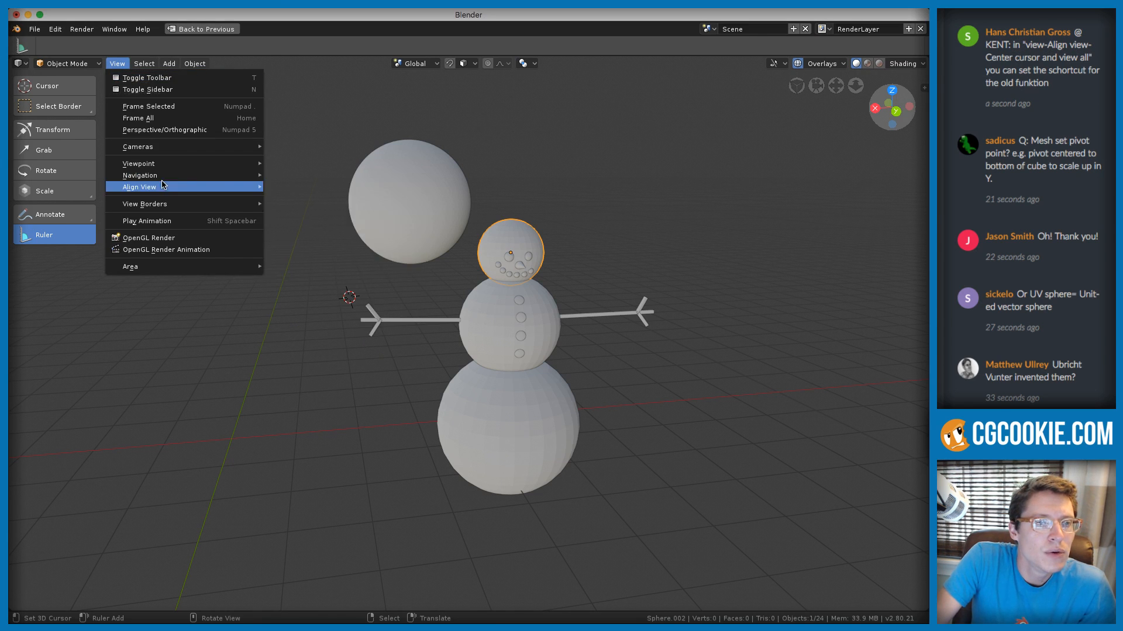
mouse_move(298, 188)
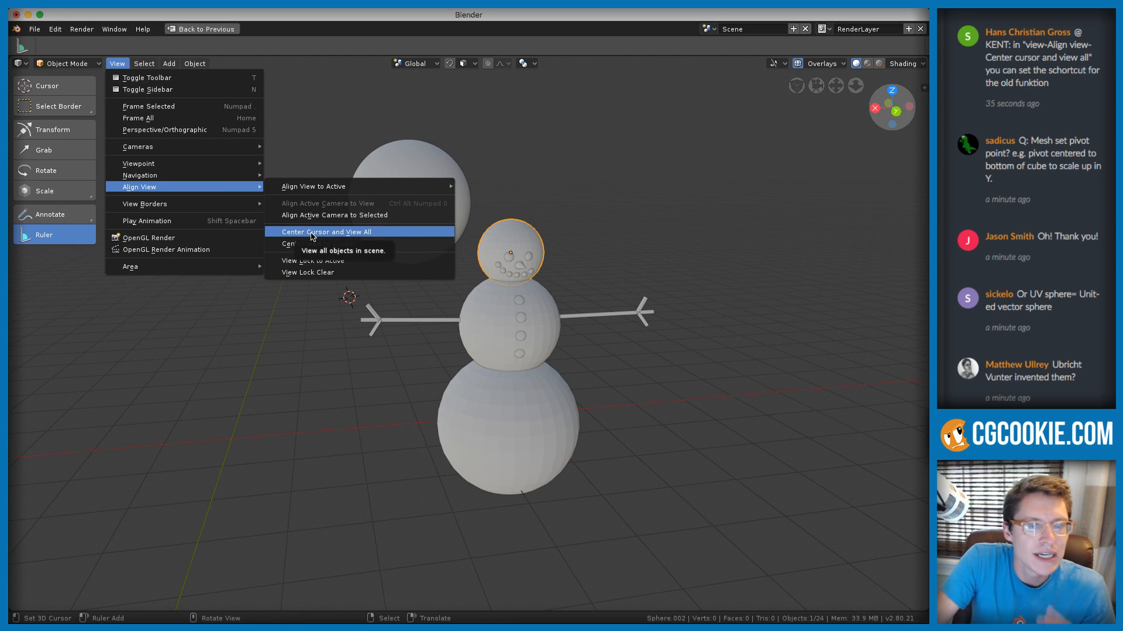
left_click(312, 233)
middle_click_drag(626, 289, 572, 281)
scroll(475, 275, "up", 2)
Assign the shortcut Shift+C to the Center Cursor and View All command
left_click(117, 64)
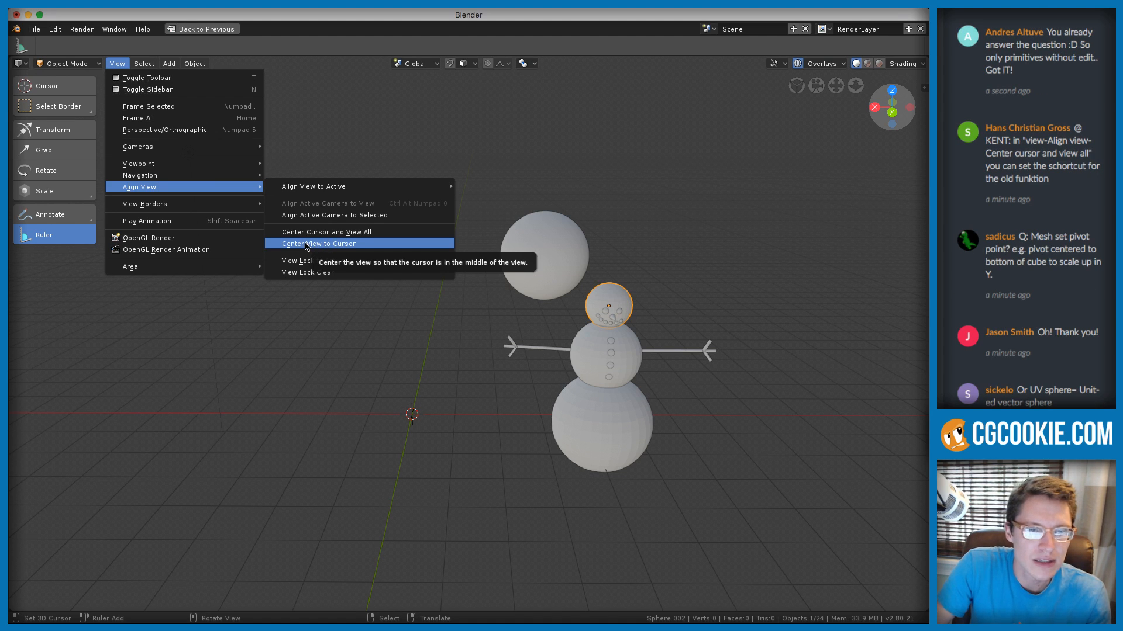
right_click(309, 232)
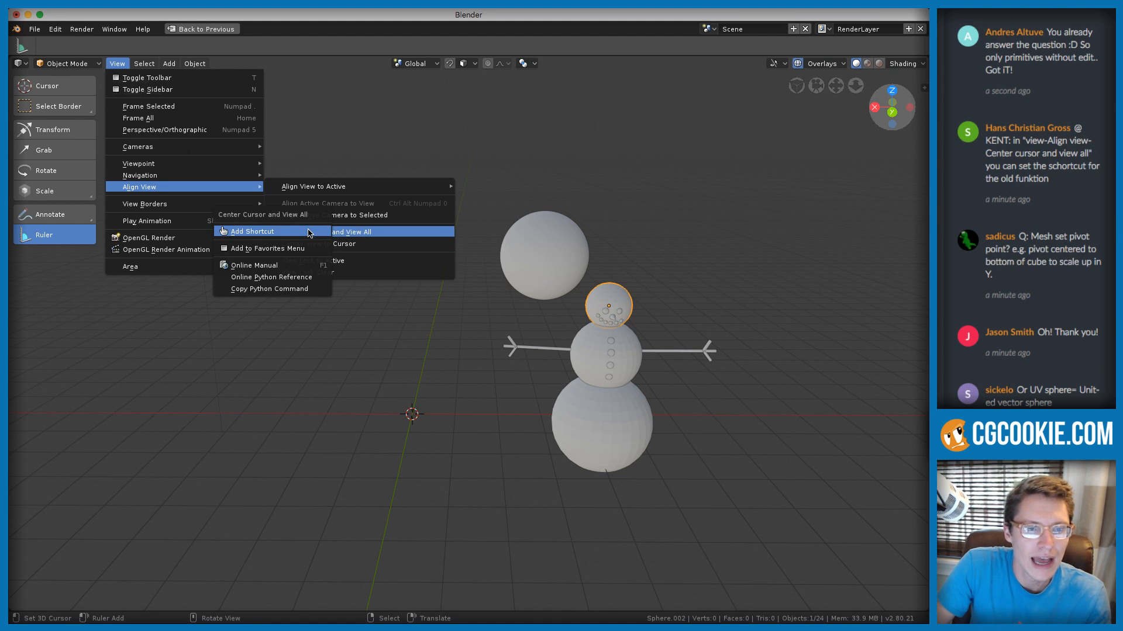
left_click(251, 233)
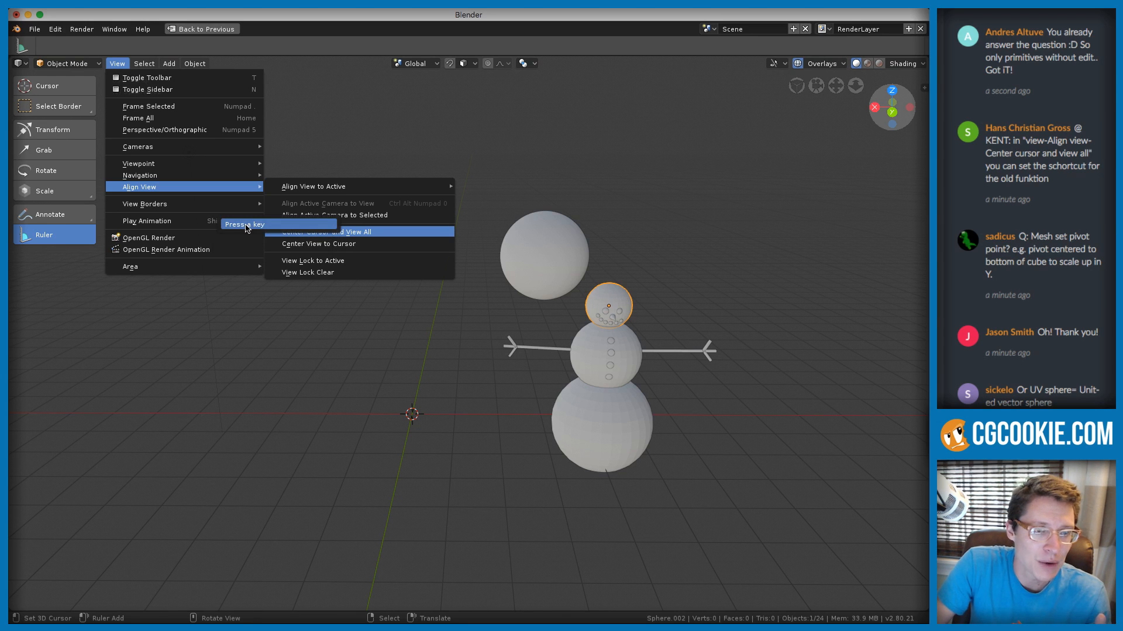
key("shift+c")
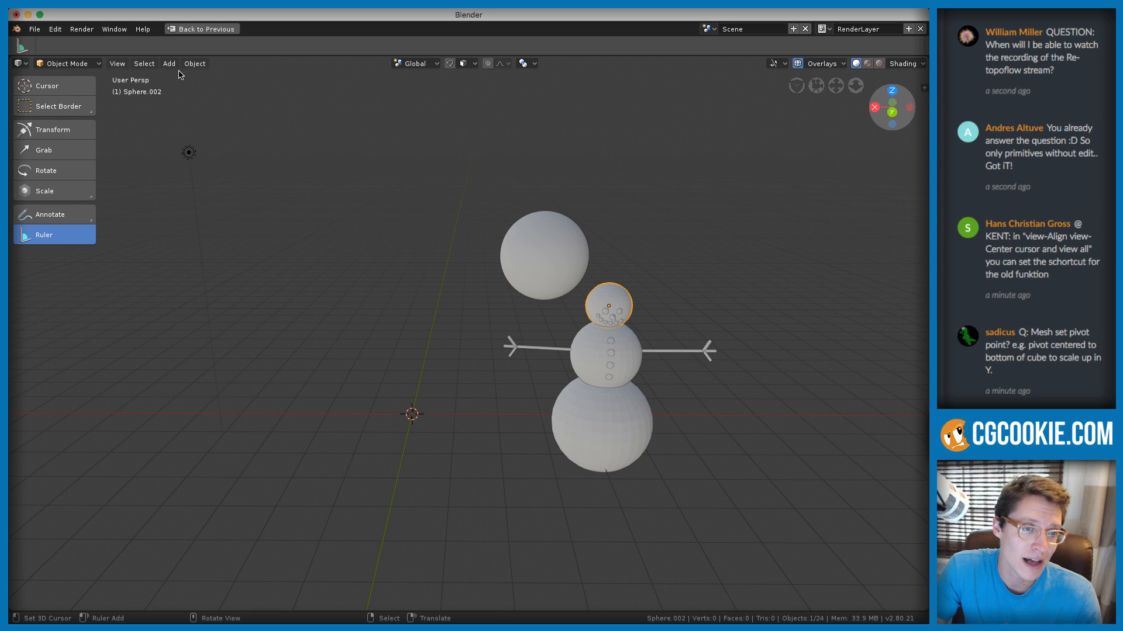
Look over the available object commands, and open the splash screen with its Interaction setting
left_click(195, 63)
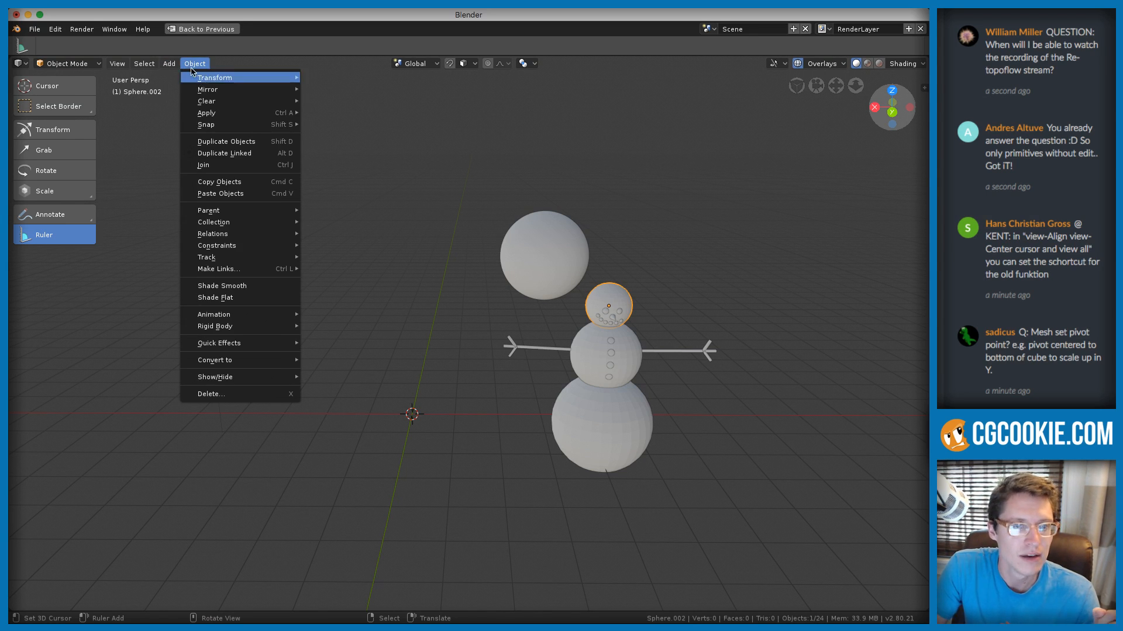
mouse_move(117, 65)
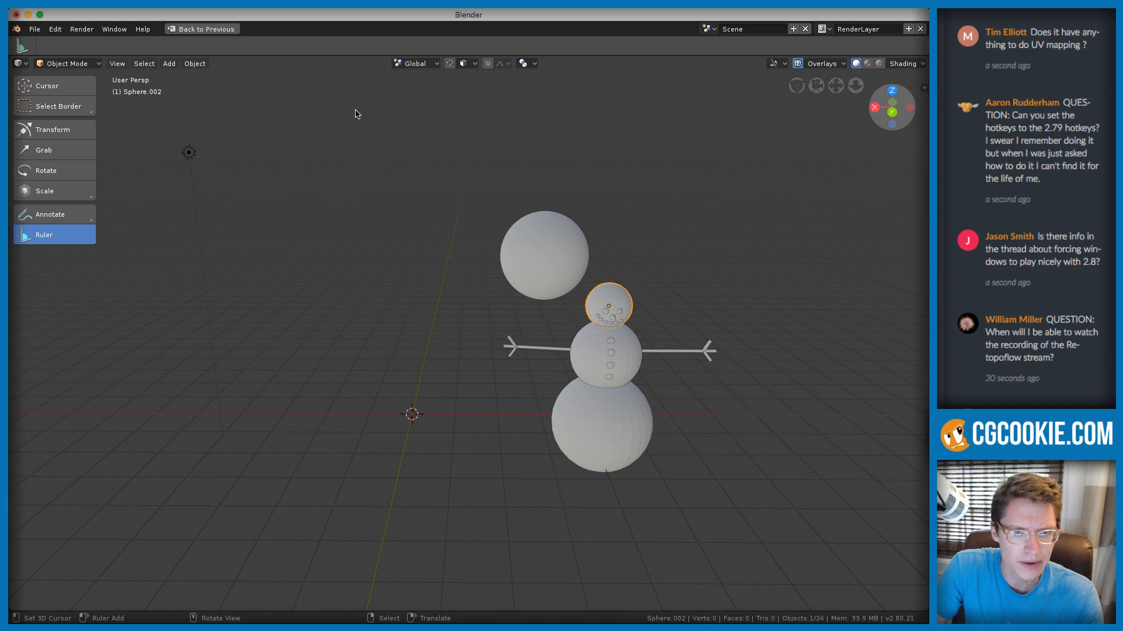
left_click(143, 29)
left_click(176, 154)
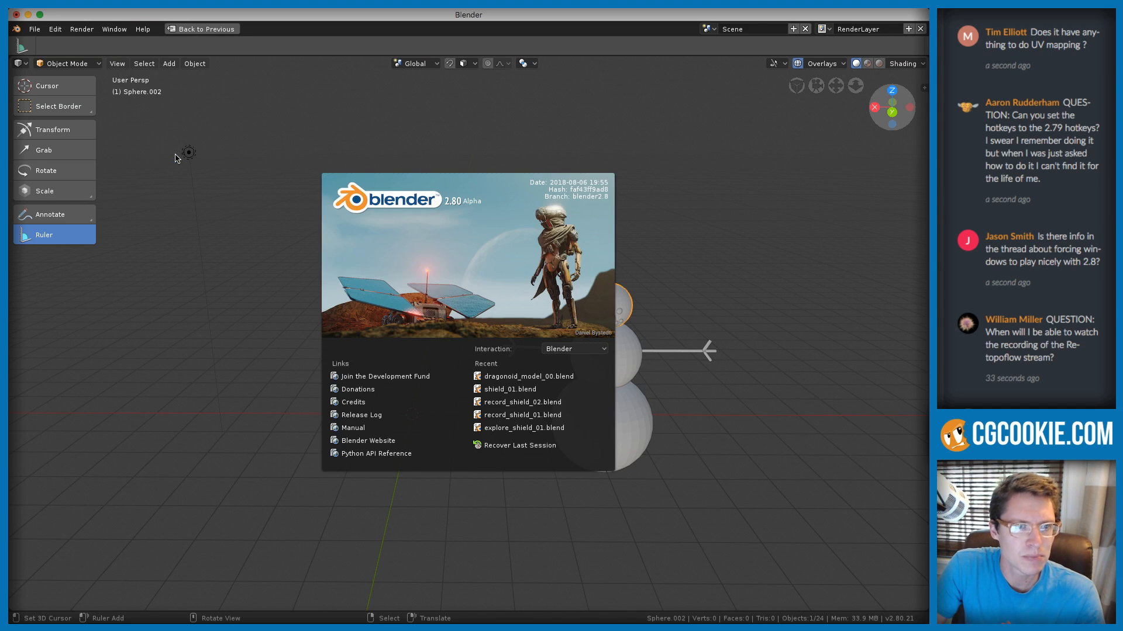
Set the splash screen's Interaction preset to Blender 27X and close the splash screen
left_click(589, 349)
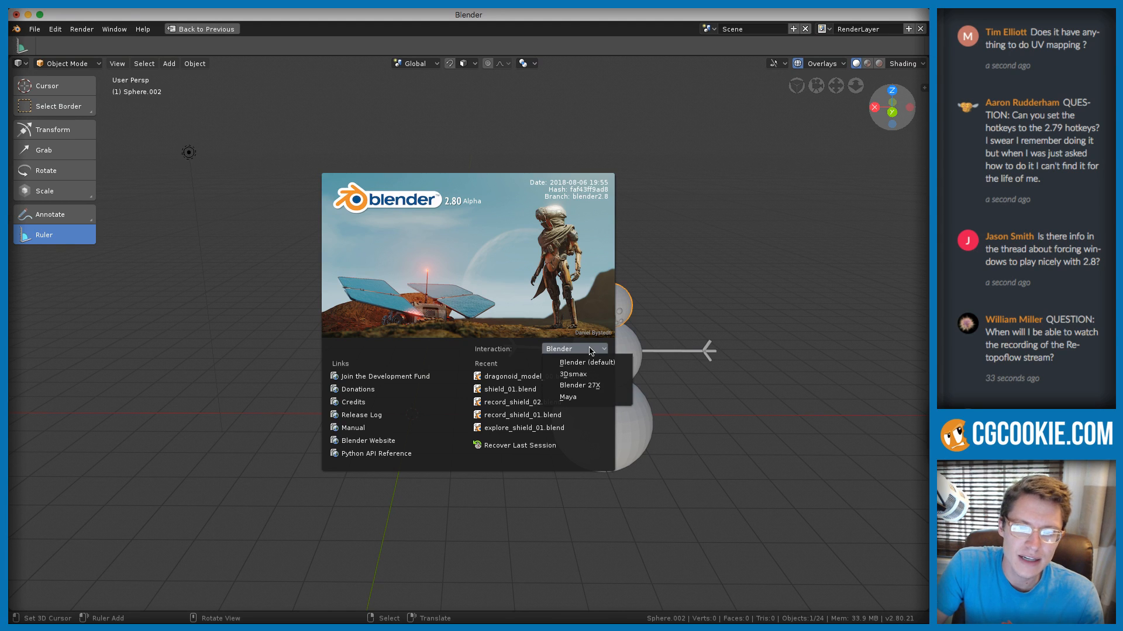
left_click(590, 390)
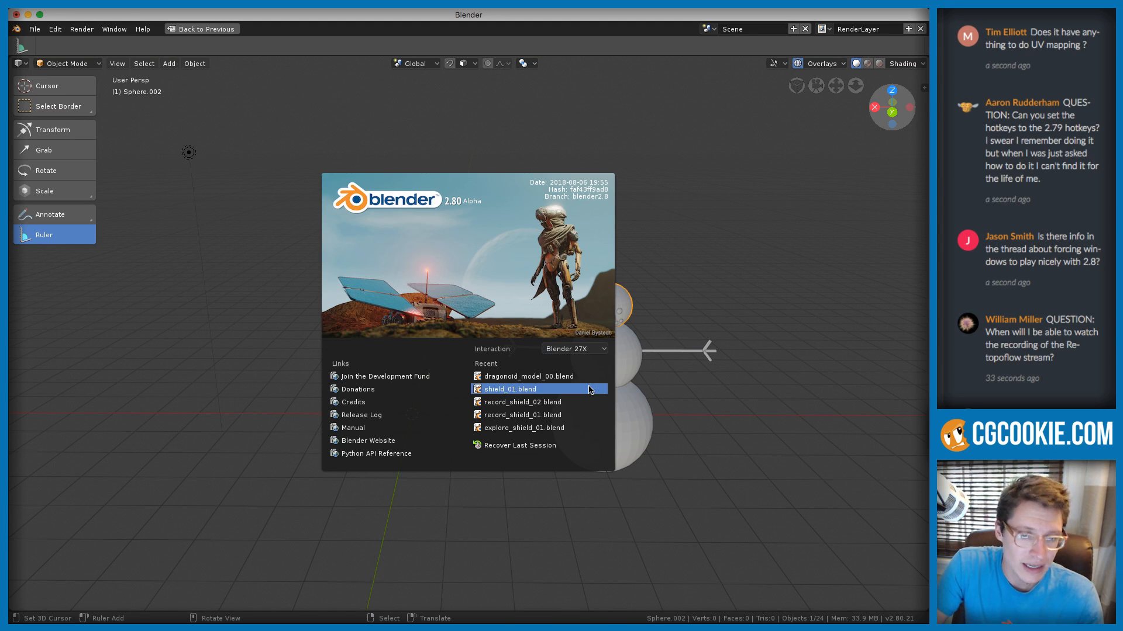
left_click(578, 350)
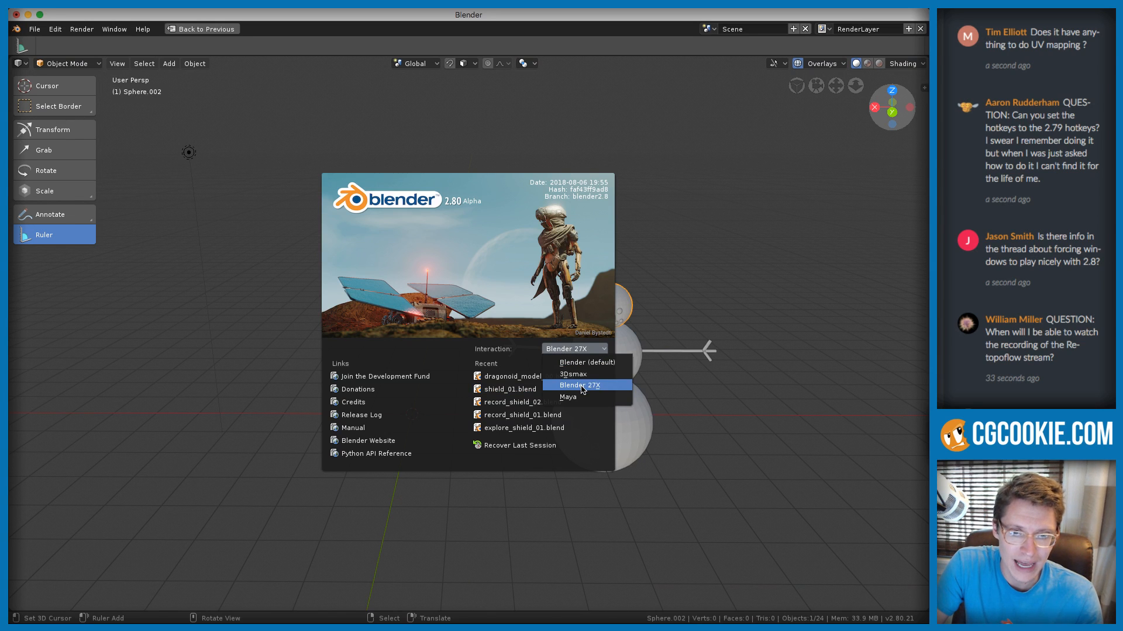
left_click(582, 388)
left_click(665, 265)
Place the 3D cursor on the ico sphere, select the sphere, and toggle the selection of all objects on and off
middle_click_drag(654, 265, 526, 264, "ctrl")
left_click(541, 223)
middle_click_drag(586, 228, 534, 292, "shift")
right_click(537, 283)
key("a")
key("a")
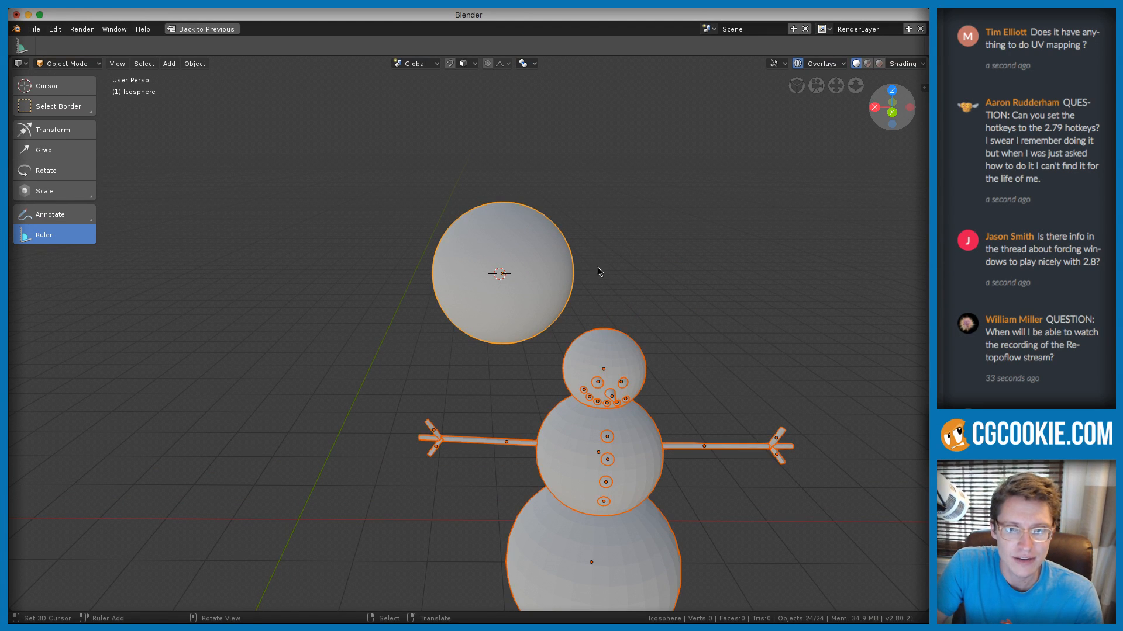
key("a")
key("a")
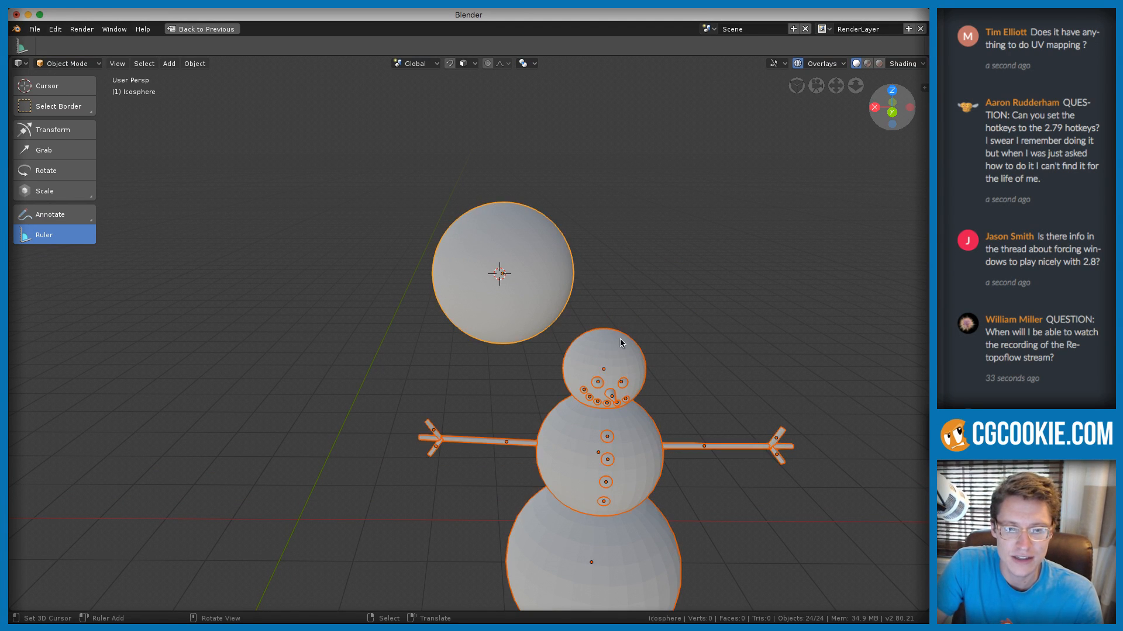
key("a")
Select the snowman's middle body sphere, and reset the 3D cursor to the world origin with the whole scene framed
middle_click_drag(624, 307, 546, 370, "shift")
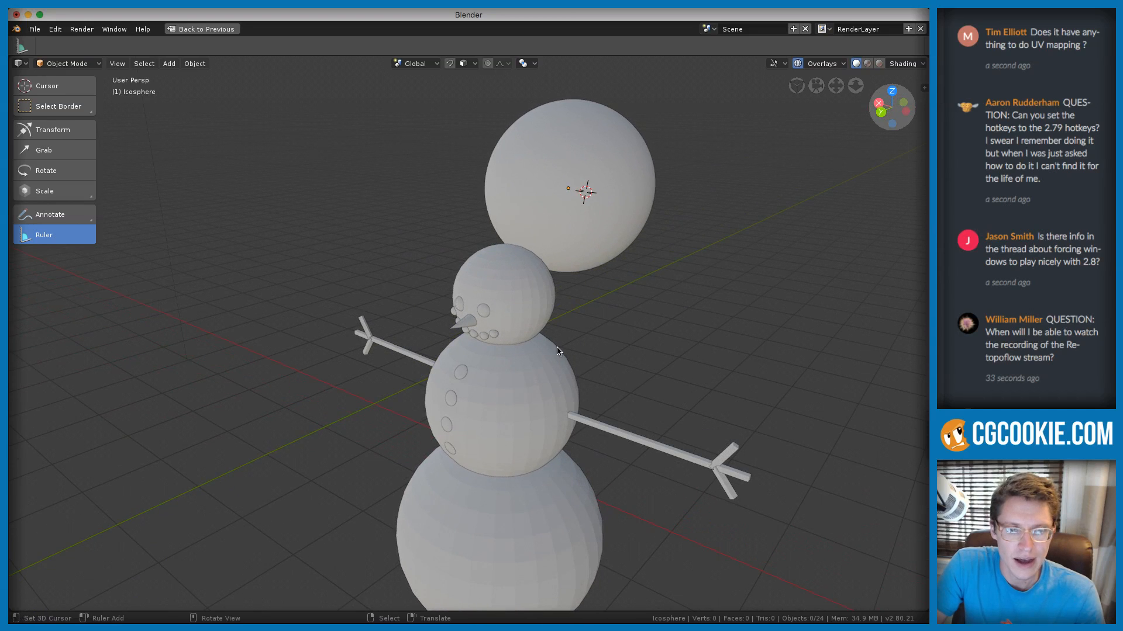
right_click(547, 370)
key("shift+c")
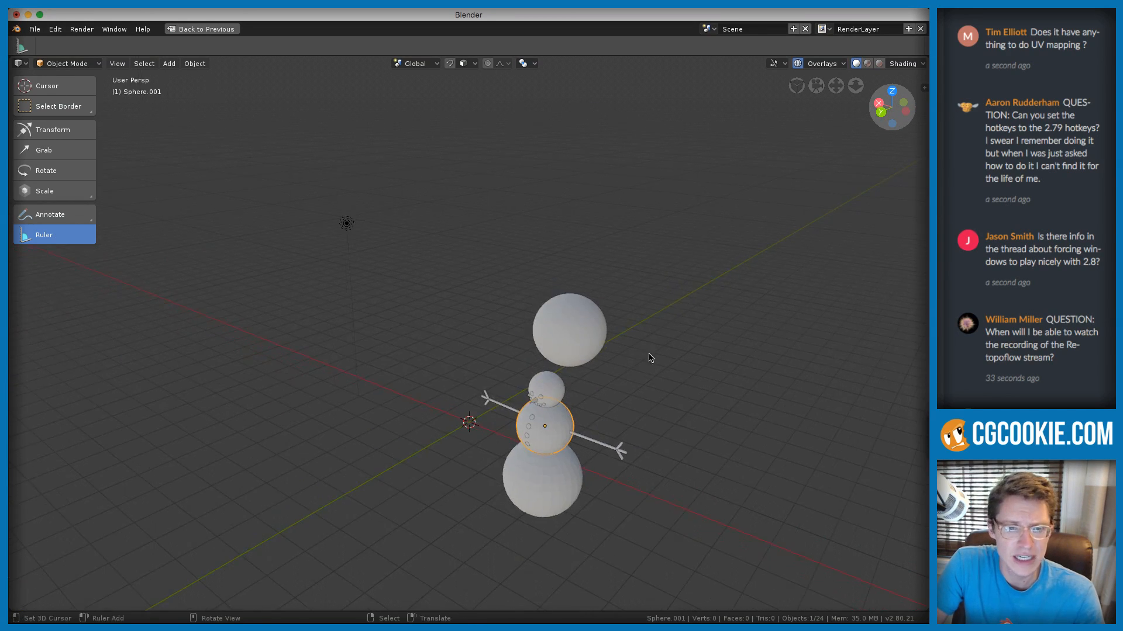
middle_click_drag(648, 354, 647, 307)
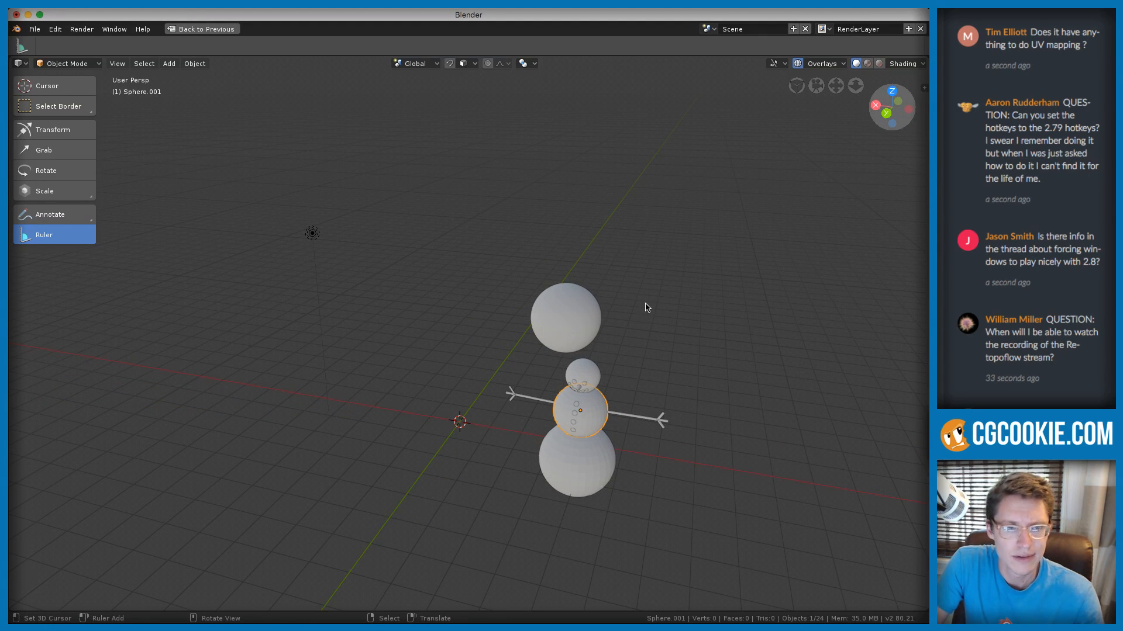
Reopen the splash screen, set the Interaction preset to Blender (default), and close the splash screen
left_click(35, 30)
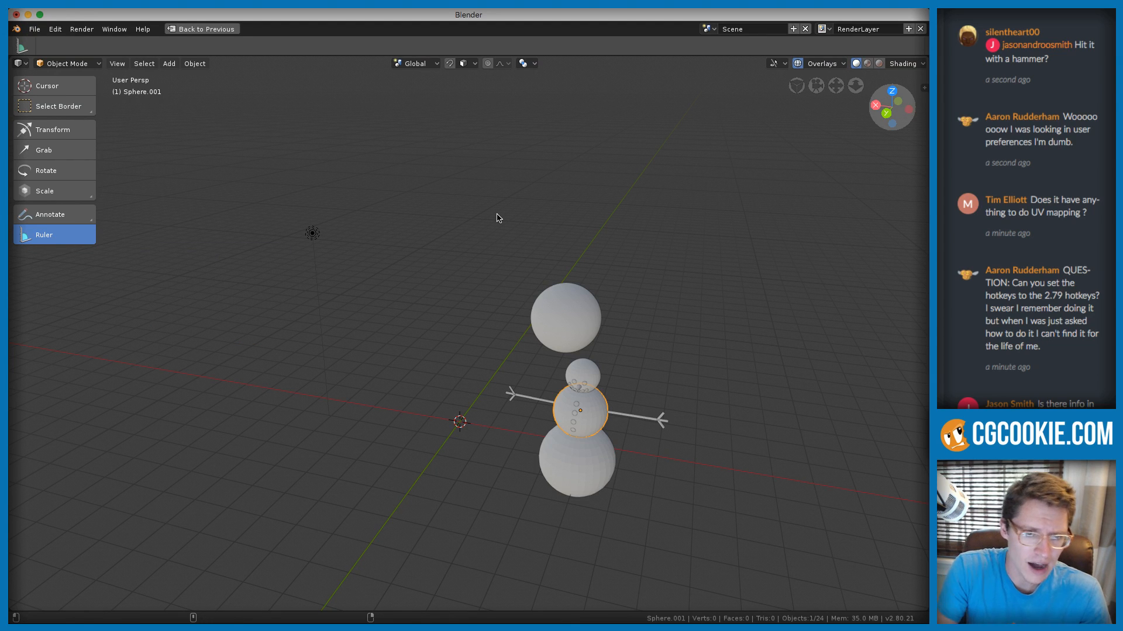
left_click(143, 30)
left_click(166, 157)
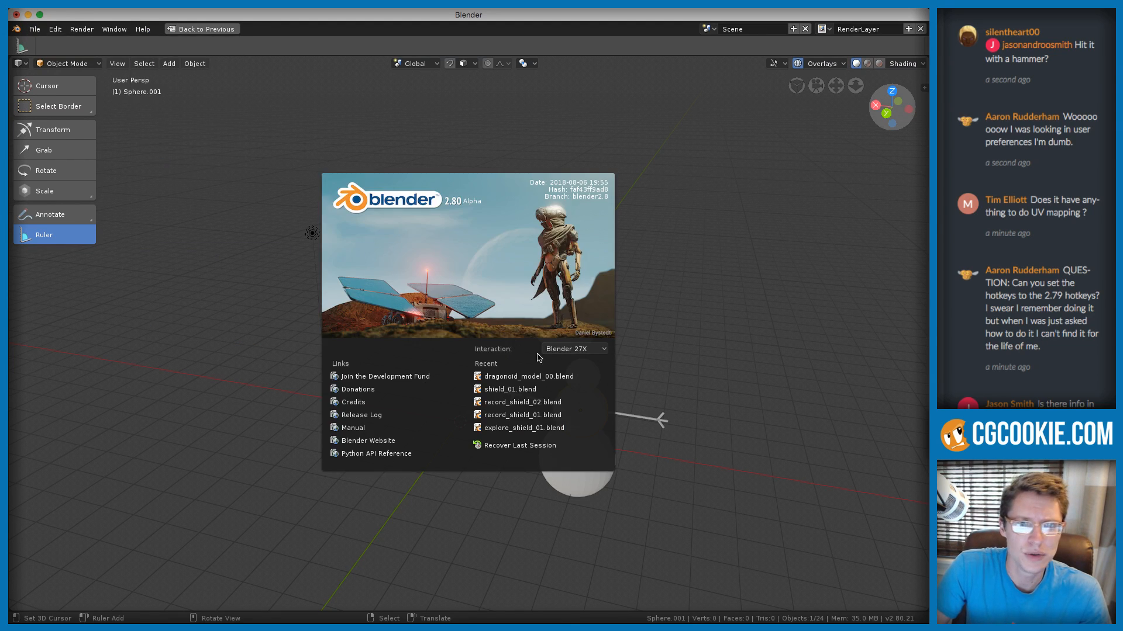
left_click(550, 349)
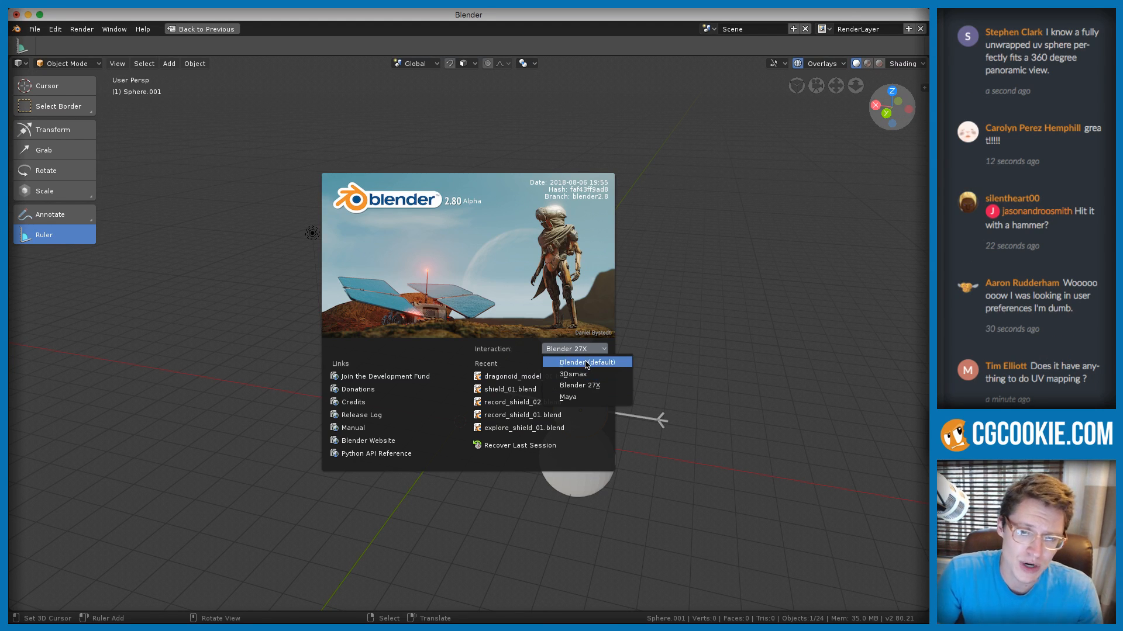
left_click(587, 364)
left_click(673, 320)
Place the 3D cursor near the upper edge of the ico sphere behind the snowman's head, and select that sphere
middle_click_drag(641, 239, 612, 224)
middle_click_drag(621, 310, 569, 213, "shift")
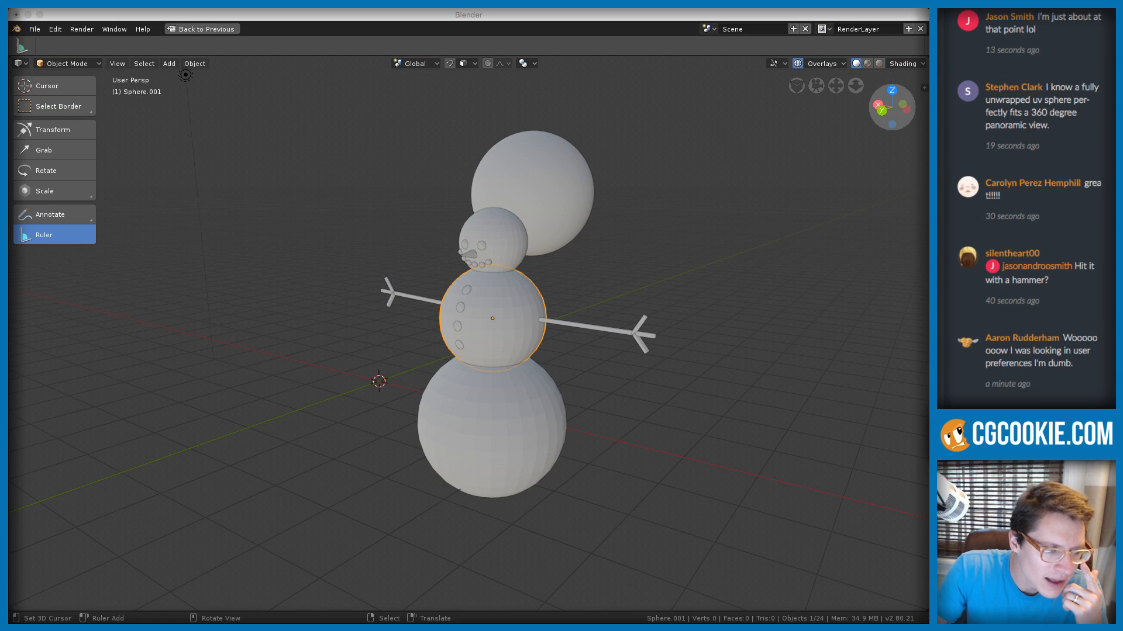
left_click(570, 159)
right_click(570, 159)
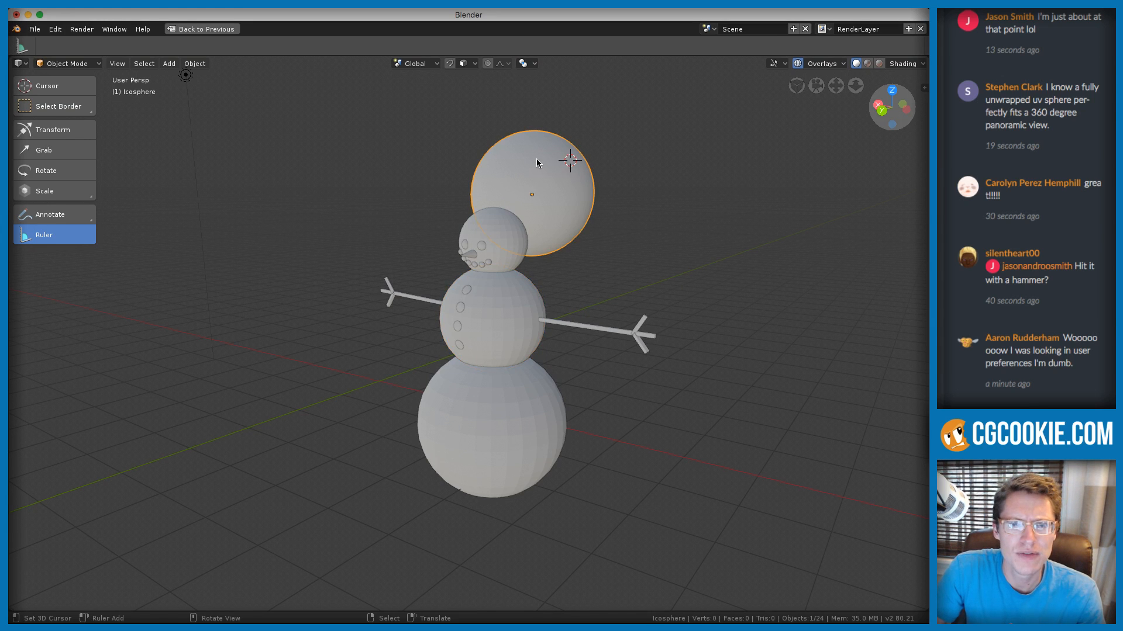
Add a UV sphere at the 3D cursor and move it about 3.08 m in X, 3.41 m in Y and -16.1 cm in Z
middle_click_drag(570, 159, 497, 232)
scroll(467, 269, "down", 8)
scroll(430, 382, "up", 4)
key("shift+a")
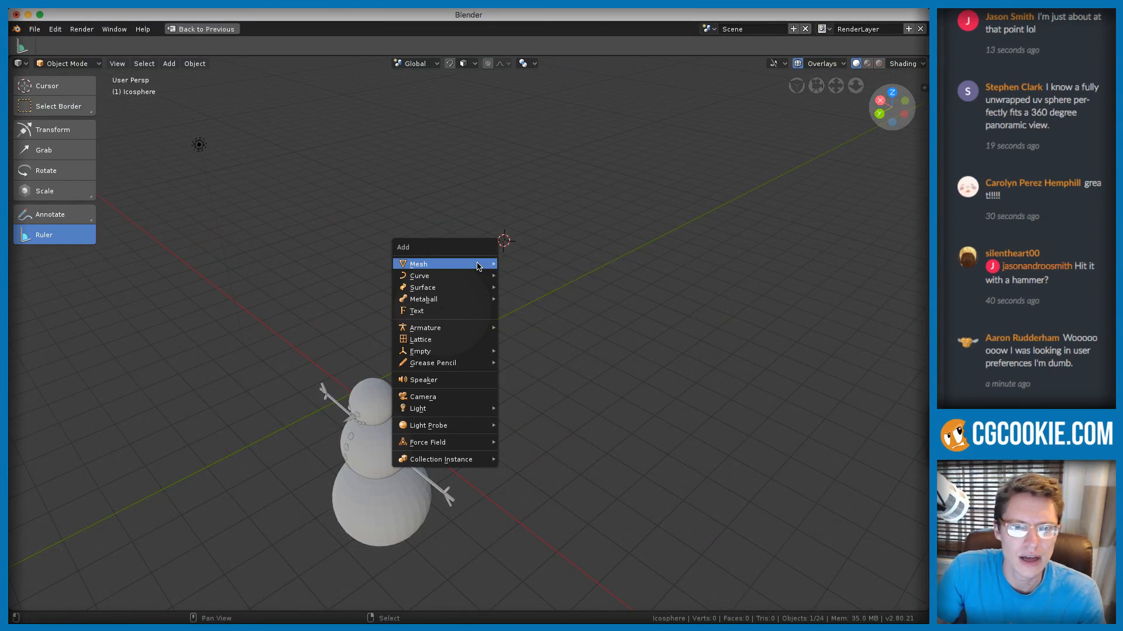
mouse_move(496, 264)
left_click(530, 298)
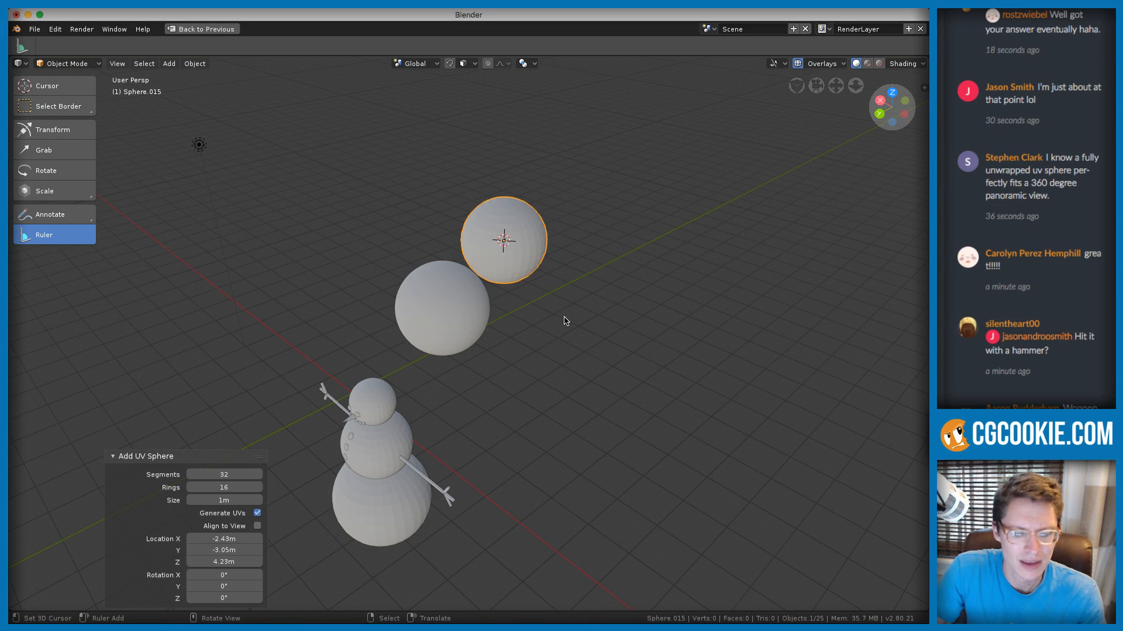
key("g")
left_click(354, 319)
Enter Edit Mode on the new UV sphere and unwrap its whole mesh with Sphere Projection
middle_click_drag(366, 257, 479, 280, "shift")
middle_click_drag(383, 237, 490, 365, "ctrl")
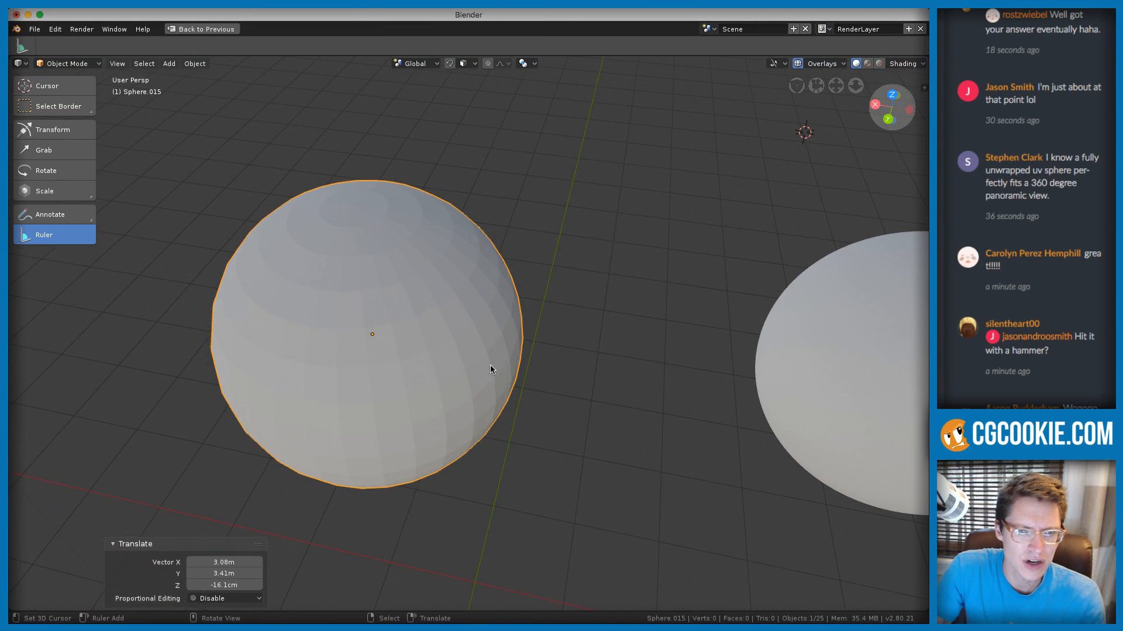
key("Tab")
middle_click_drag(401, 274, 426, 254, "shift")
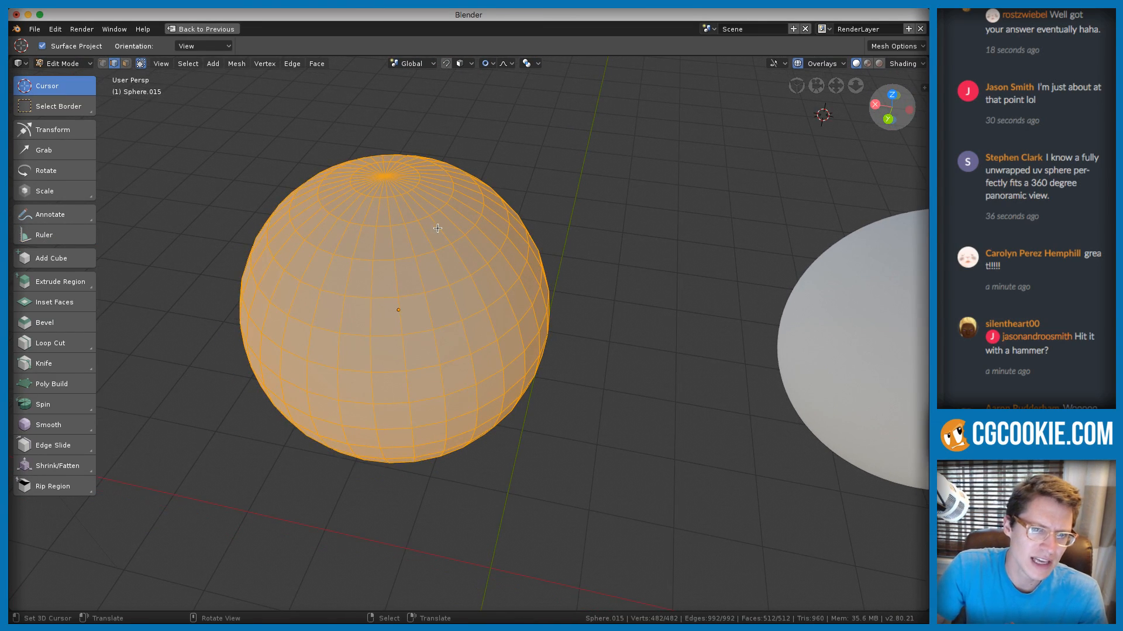
middle_click_drag(452, 317, 455, 325)
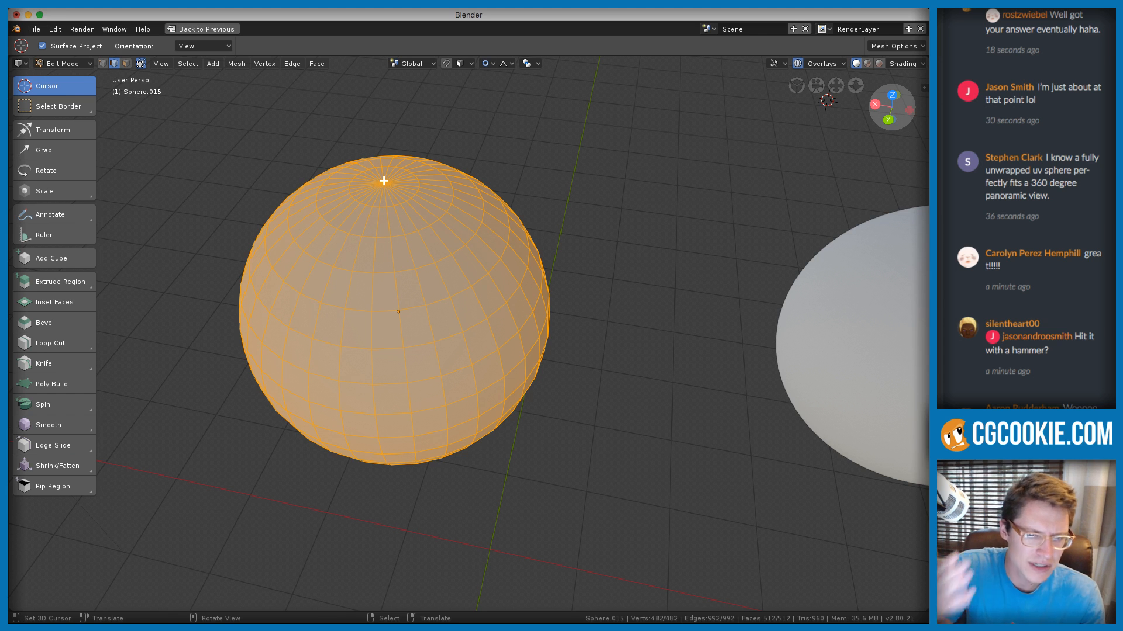
scroll(384, 181, "up", 6)
scroll(410, 234, "down", 7)
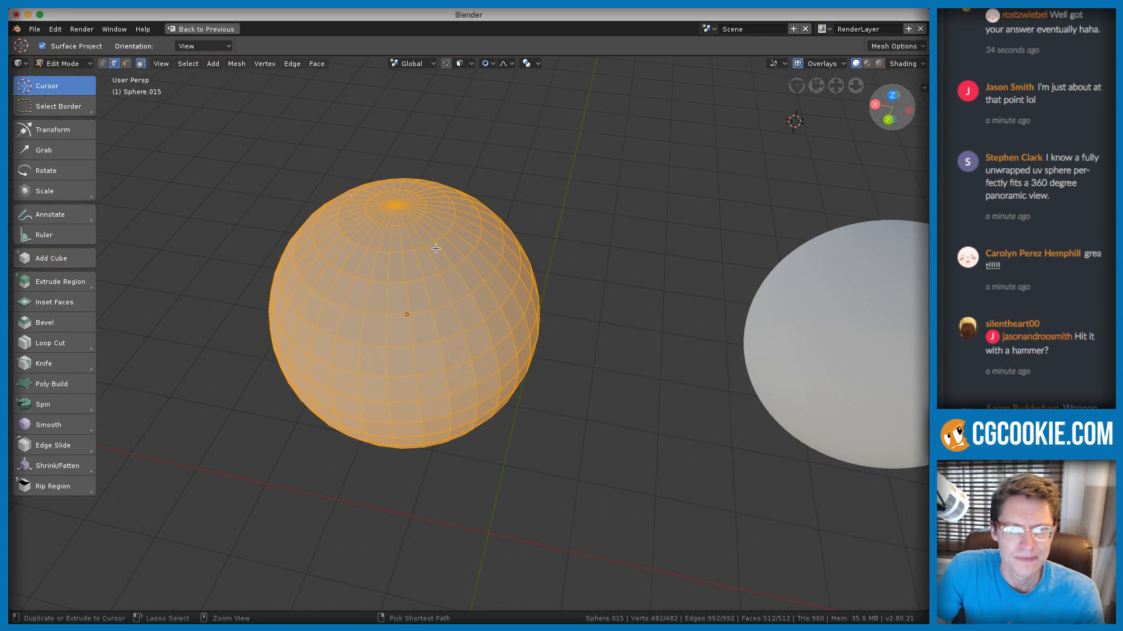
key("u")
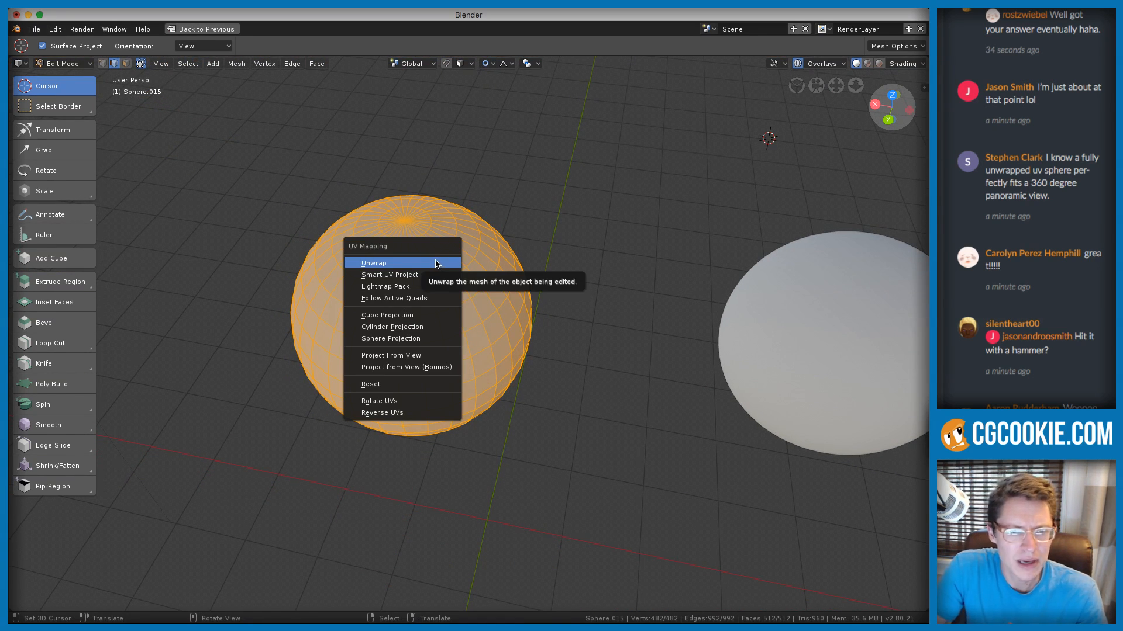
left_click(418, 338)
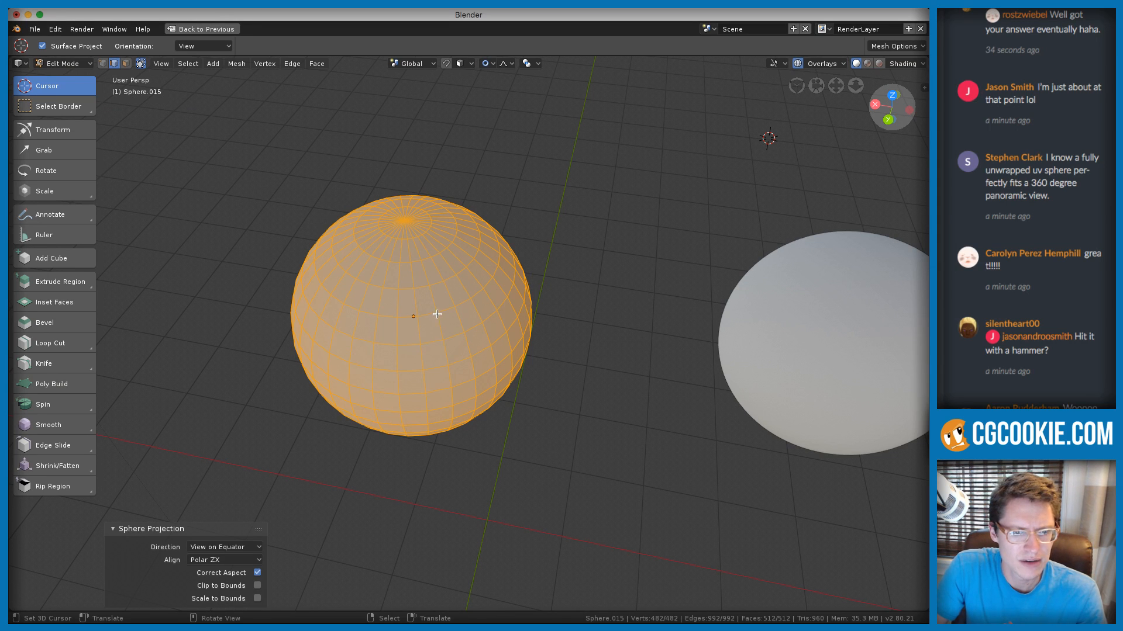
Switch the viewport to the UV/Image Editor and examine the UV layout of the projected sphere
left_click(55, 65)
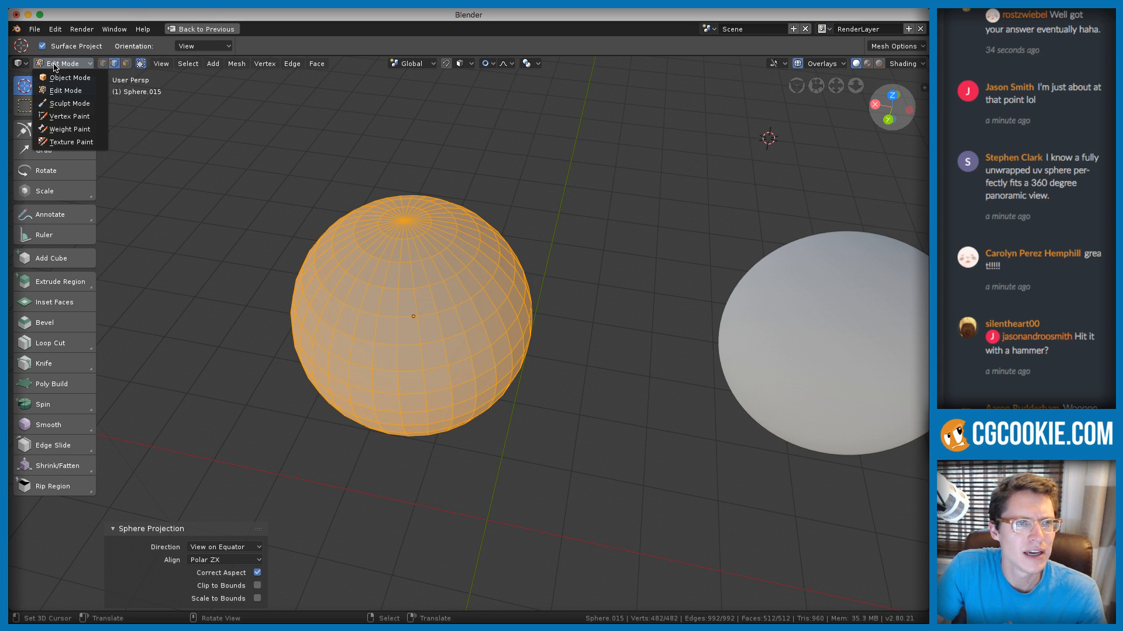
left_click(54, 67)
left_click(54, 65)
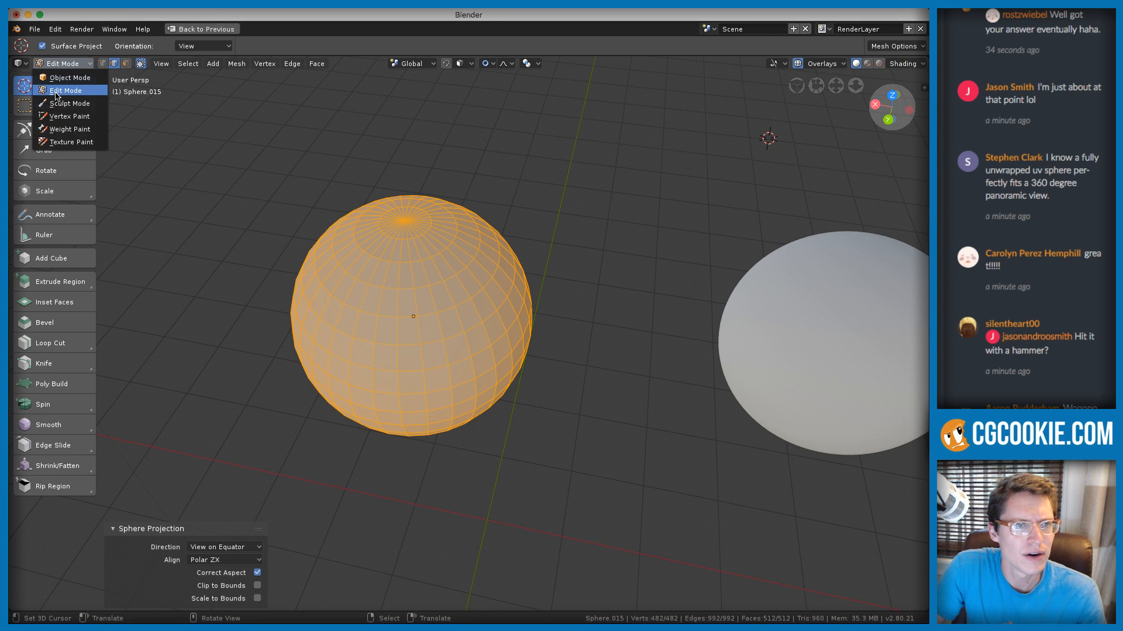
left_click(20, 63)
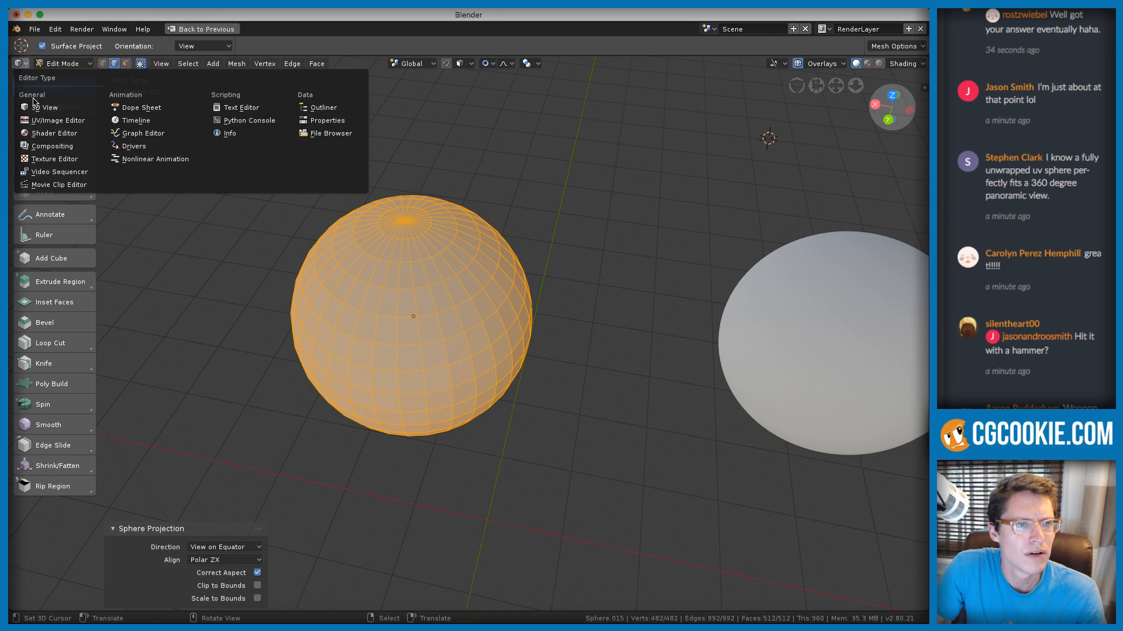
left_click(46, 120)
middle_click_drag(494, 295, 536, 178, "ctrl")
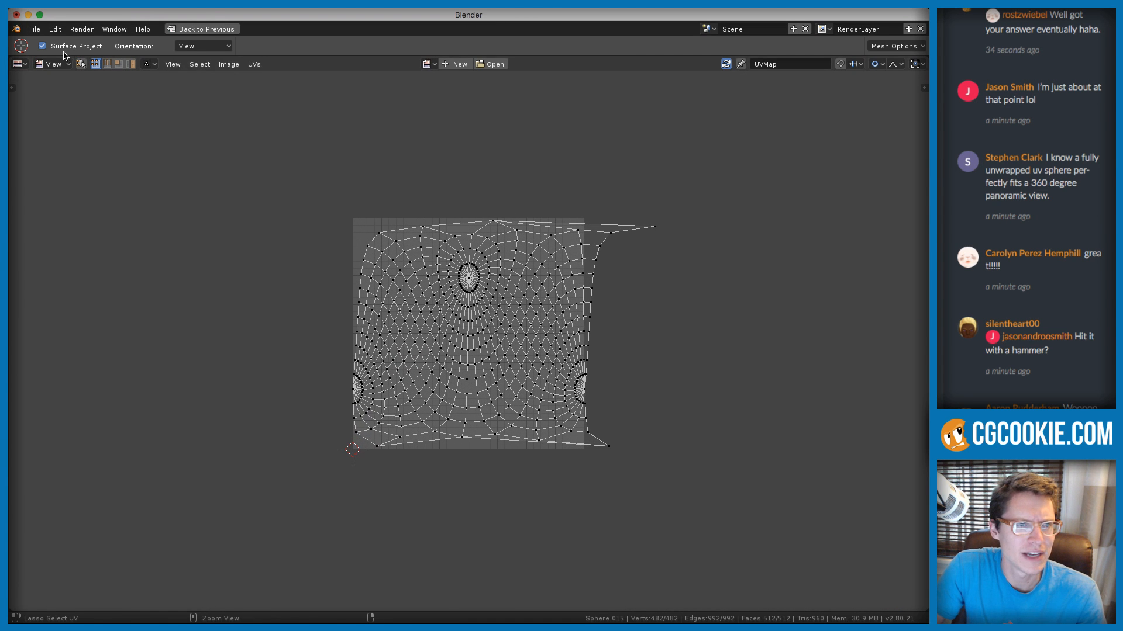
Switch the editor back to the 3D View and return the UV sphere to Object Mode
left_click(19, 64)
left_click(44, 108)
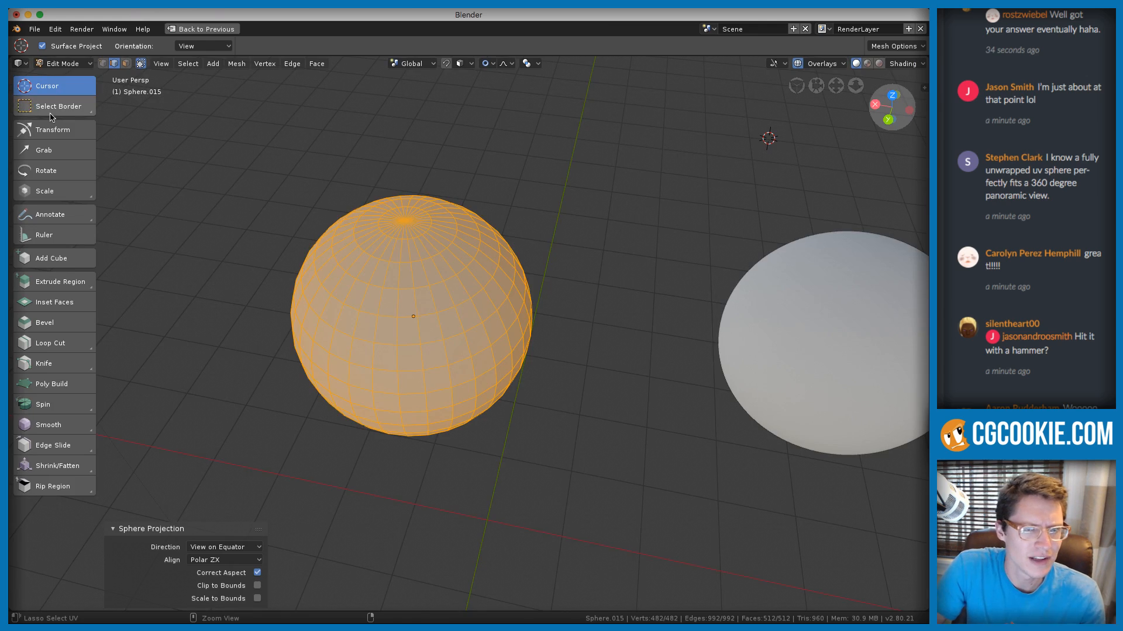
mouse_move(519, 289)
middle_mouse_down("ctrl")
mouse_move(526, 266)
mouse_move(534, 328)
mouse_move(533, 235)
mouse_move(506, 275)
middle_mouse_up("ctrl")
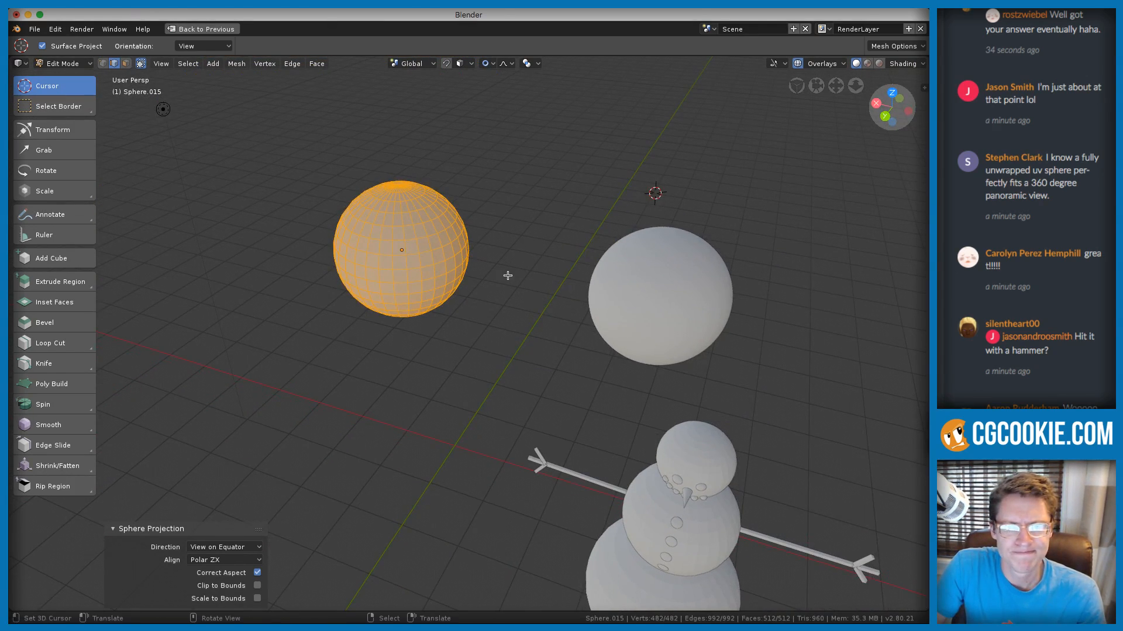
key("Tab")
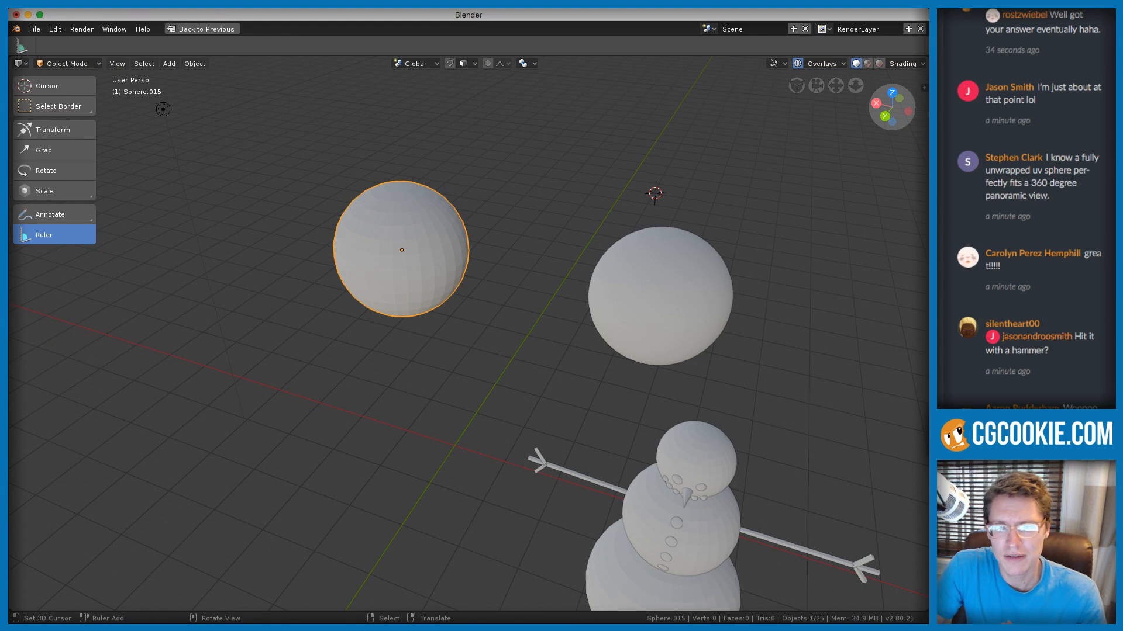
Enable the Wireframe overlay for all objects, and compare the UV sphere, ico sphere and snowman topology
left_click(821, 64)
left_click(755, 279)
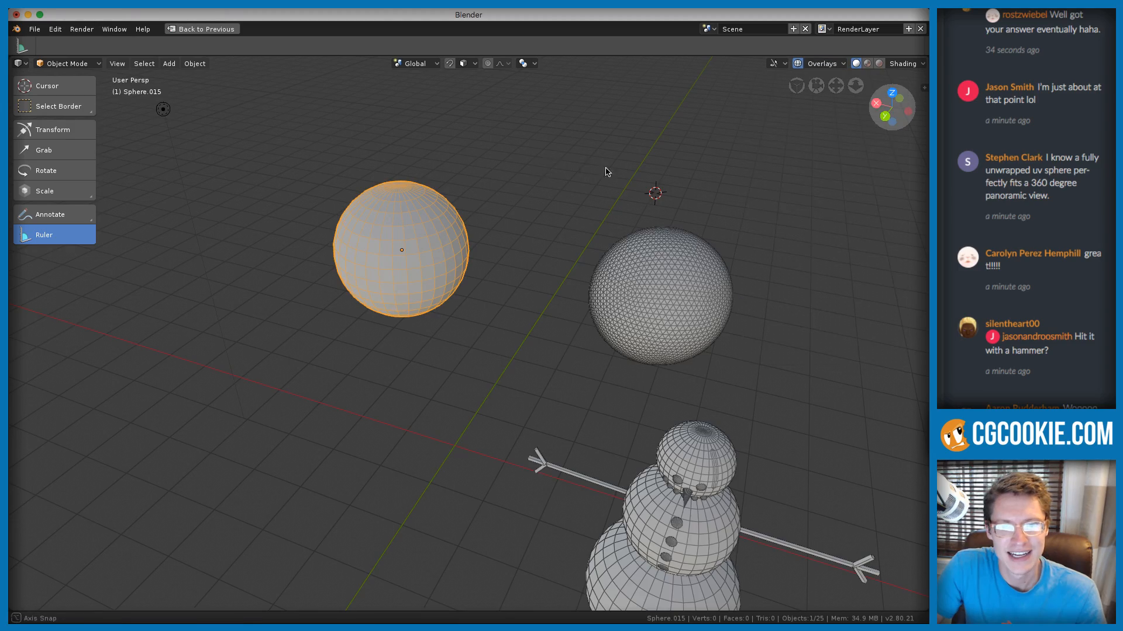
middle_click_drag(606, 170, 554, 234)
scroll(553, 234, "down", 5)
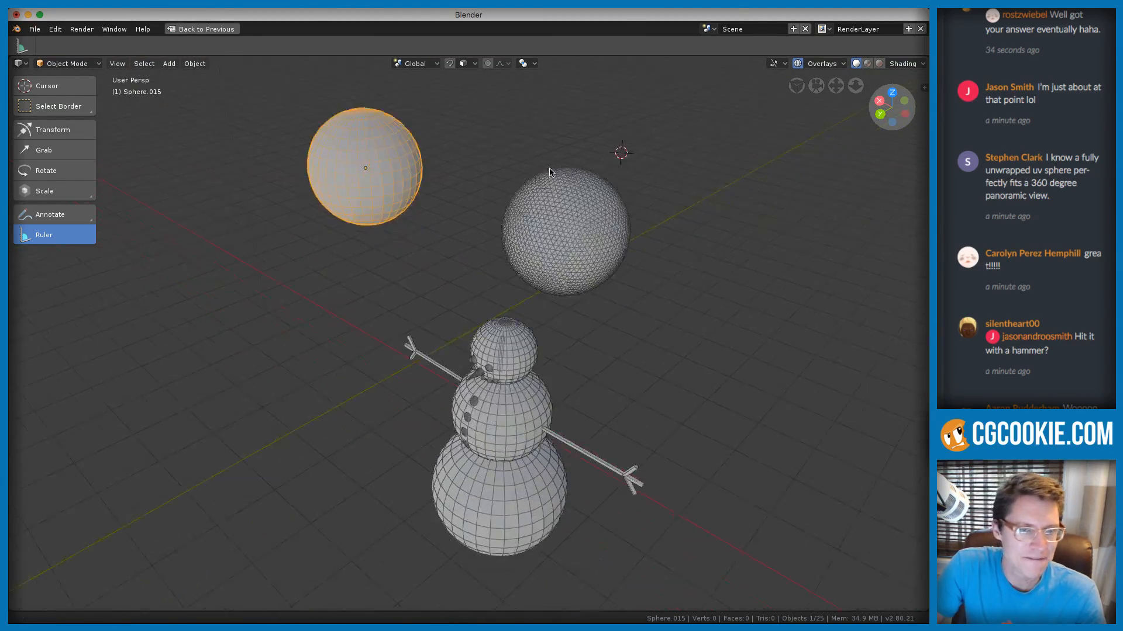
scroll(542, 194, "up", 3)
middle_click_drag(543, 163, 547, 180)
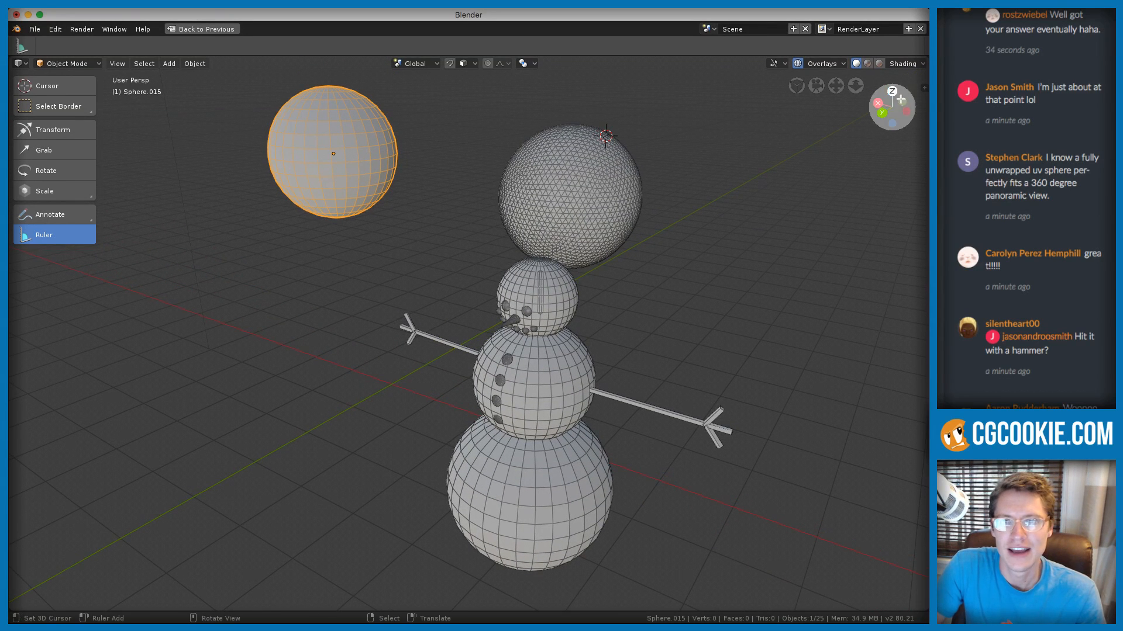
Try several Studio light presets in the viewport shading options, finishing with the reddish-brown one
left_click(903, 64)
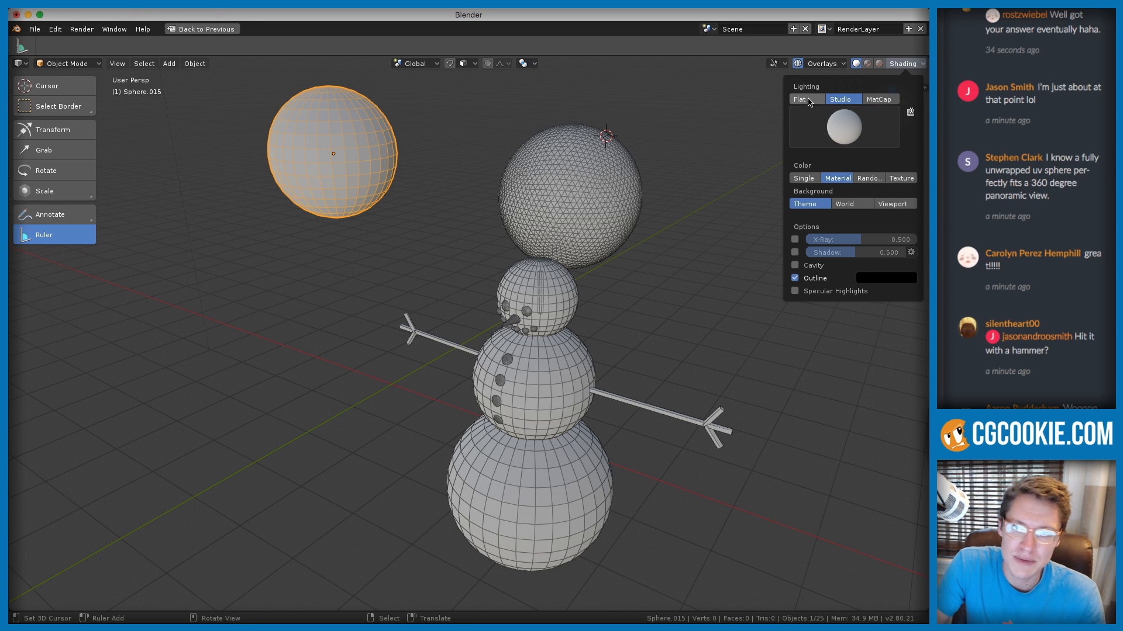
left_click(849, 131)
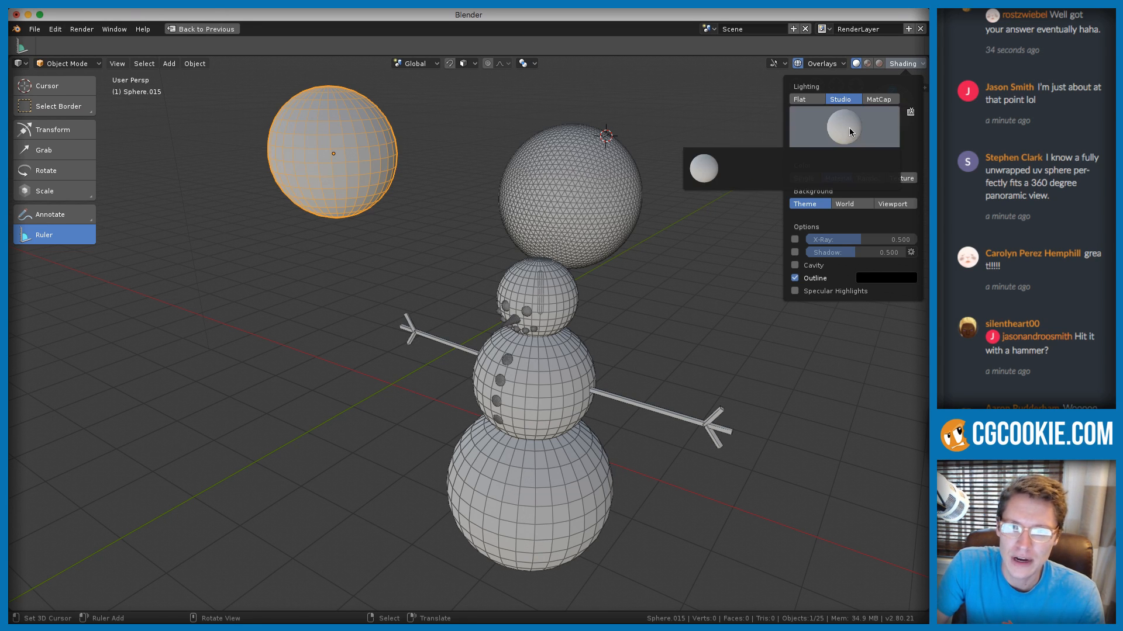
left_click(741, 171)
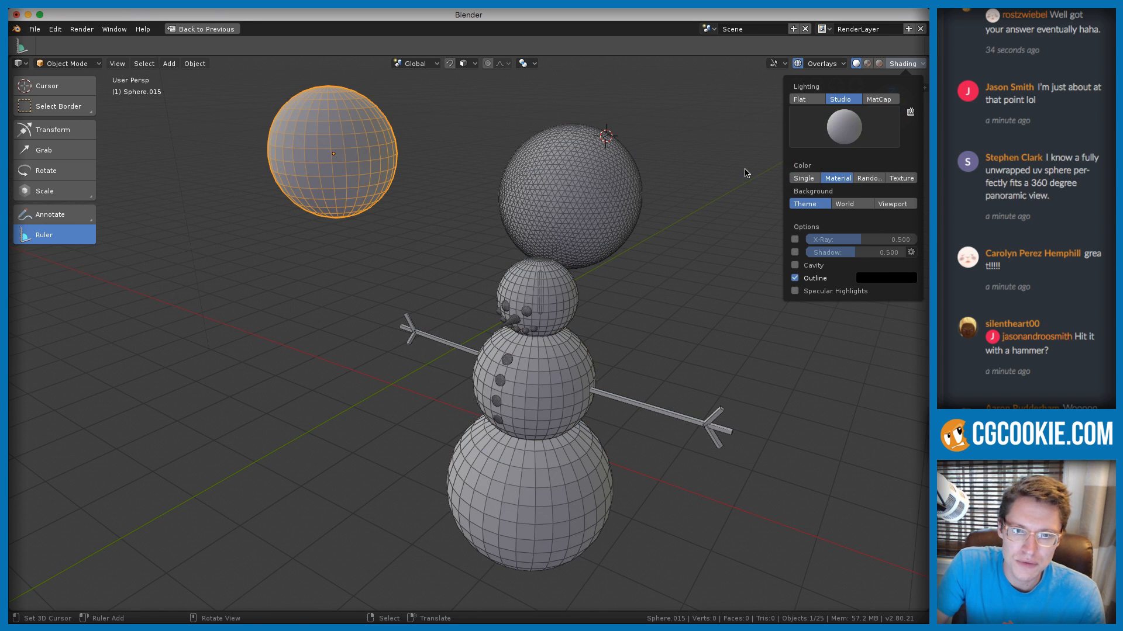
left_click(843, 128)
left_click(775, 169)
left_click(848, 132)
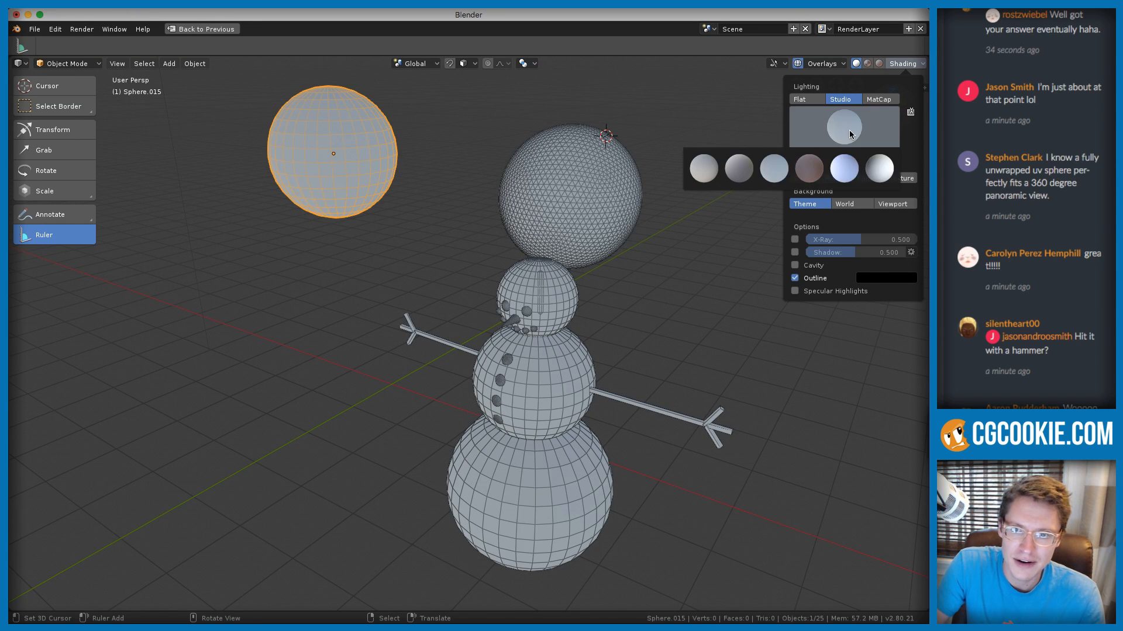
left_click(821, 173)
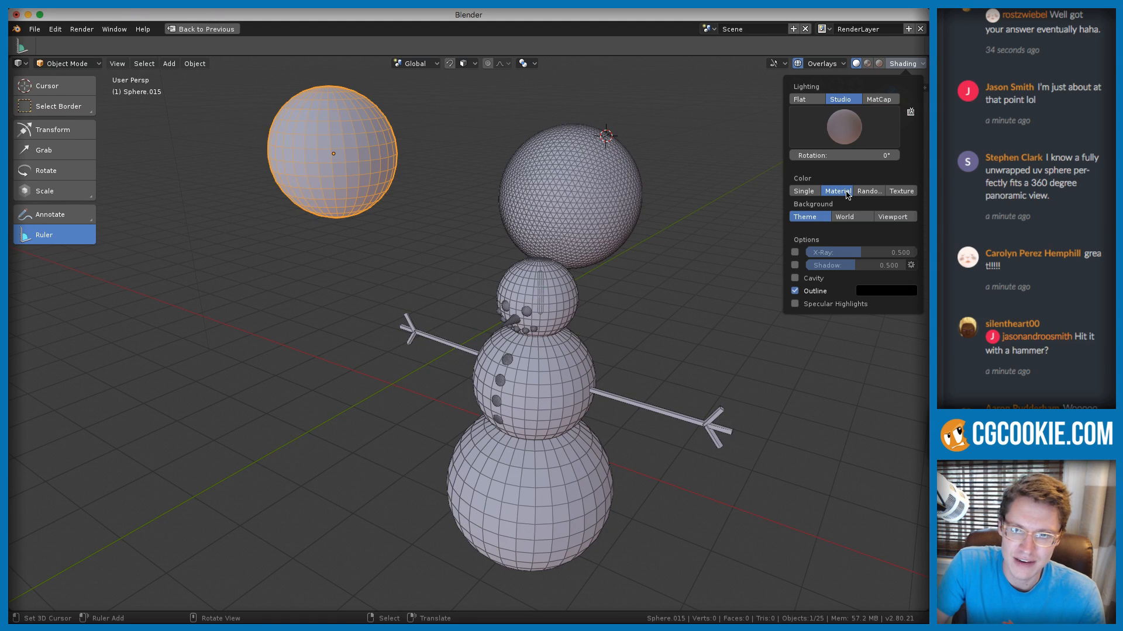
Switch the viewport lighting to MatCap and turn off the Wireframe overlay
left_click(879, 99)
left_click(860, 119)
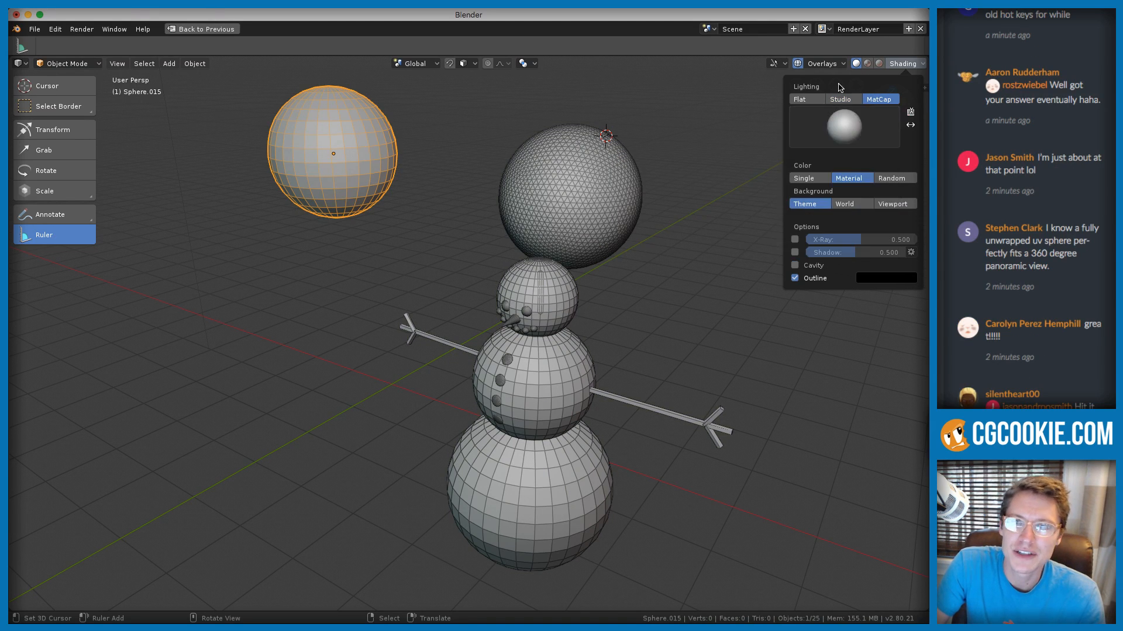
left_click(822, 63)
left_click(755, 280)
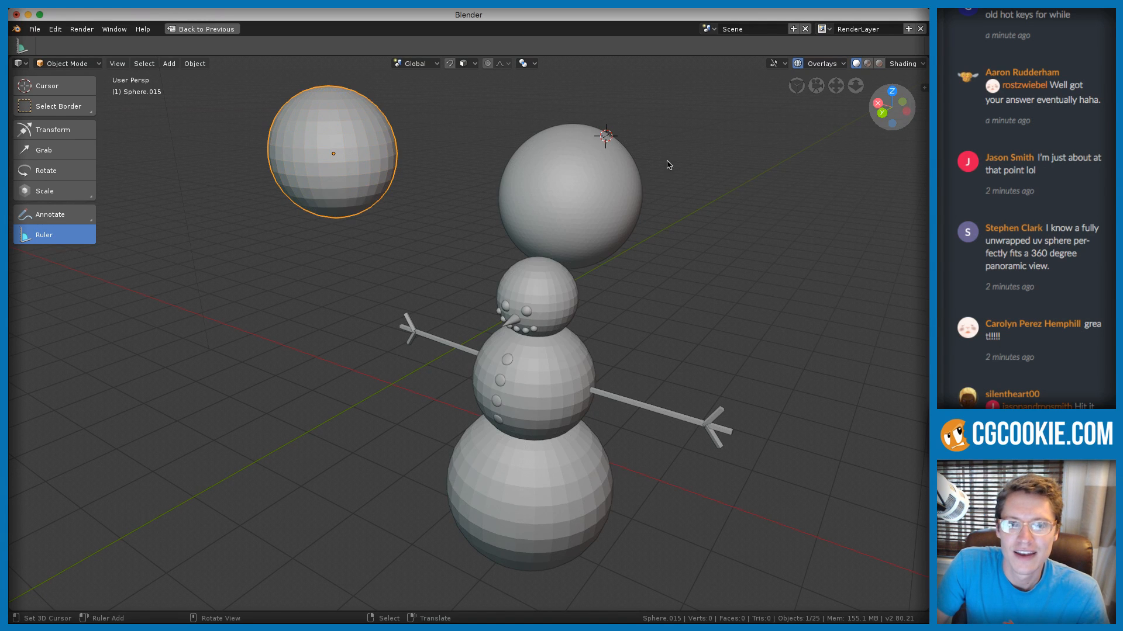
Try the beige, red clay and shiny metallic MatCaps on the snowman scene
middle_click_drag(666, 162, 672, 147)
left_click(905, 66)
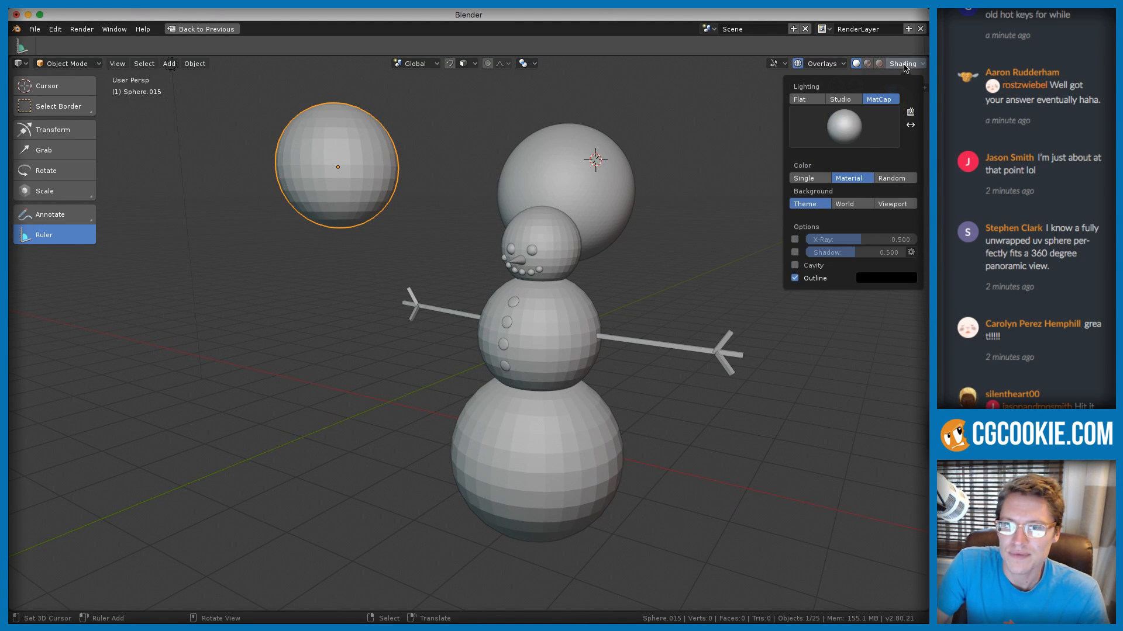
left_click(854, 132)
left_click(669, 171)
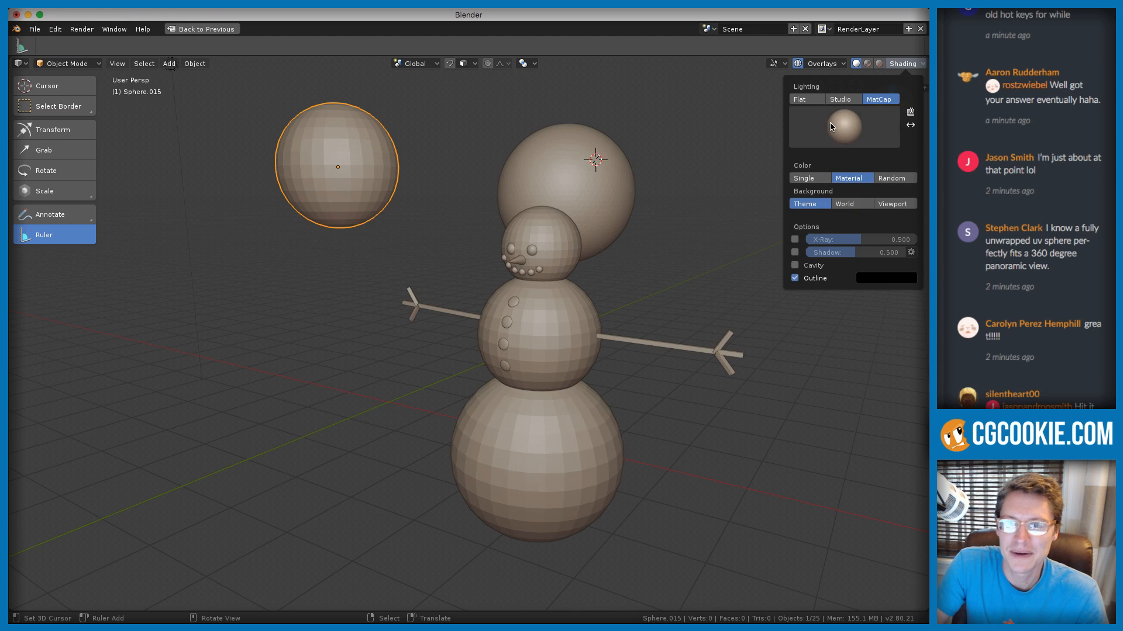
left_click(843, 126)
left_click(704, 203)
left_click(829, 137)
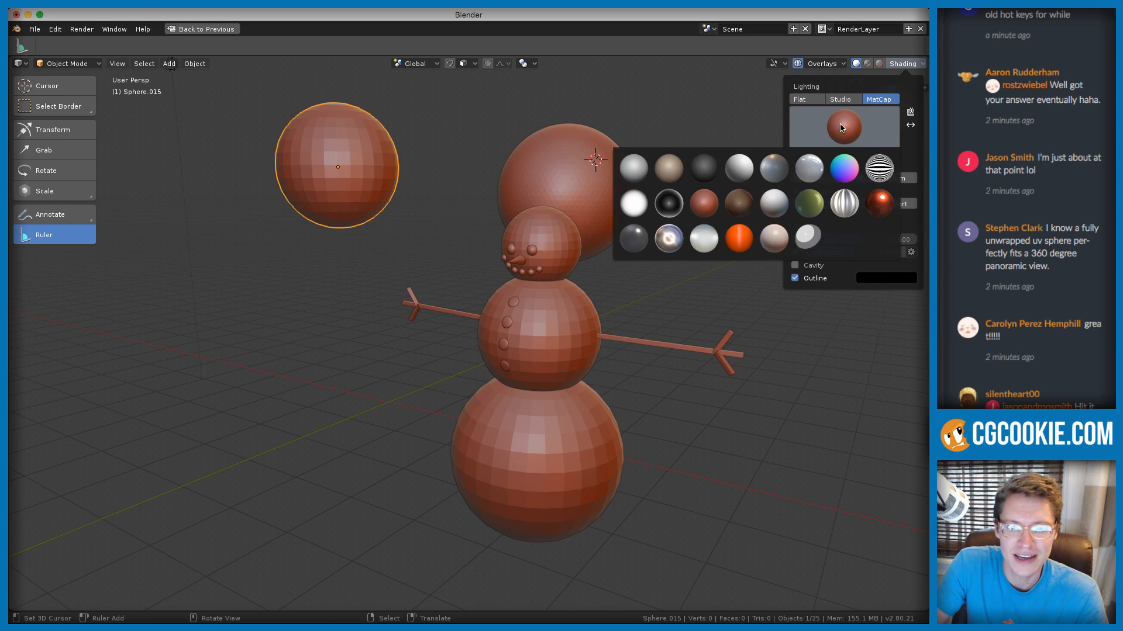
left_click(673, 239)
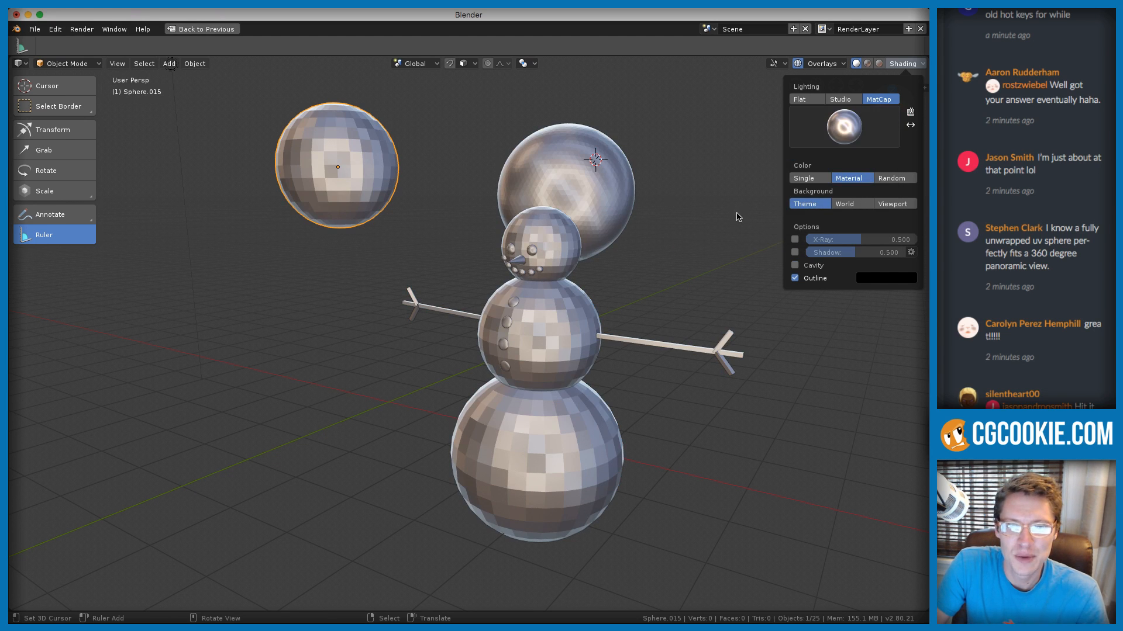
left_click(844, 130)
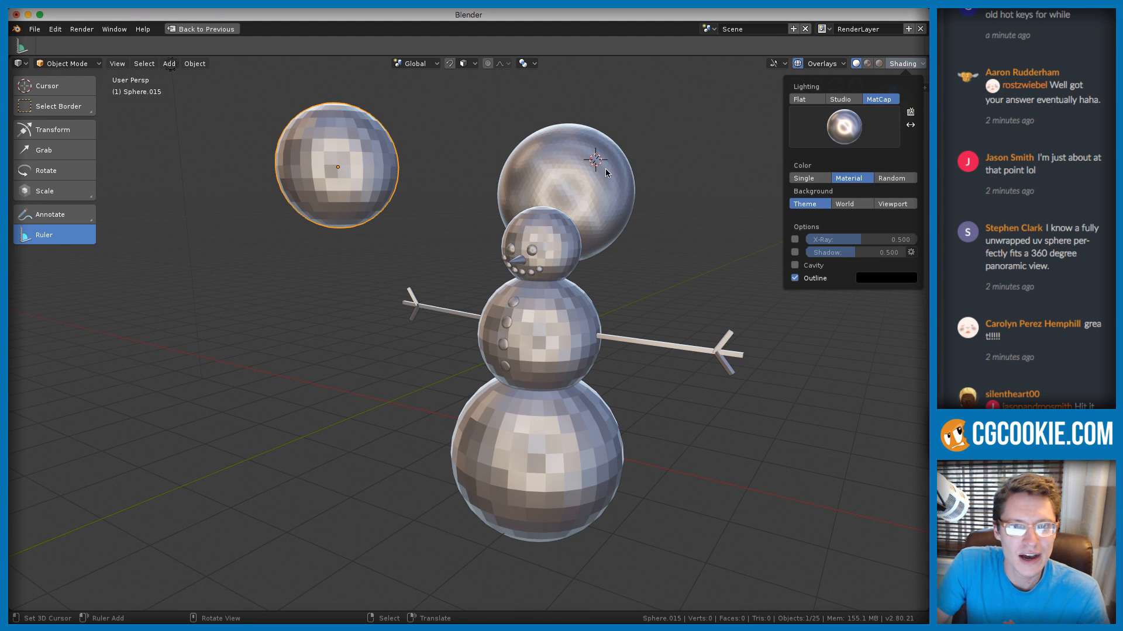
Select the snowman parts and both large spheres together, apply Shade Smooth, and deselect everything
mouse_move(605, 181)
middle_mouse_down("ctrl")
mouse_move(618, 205)
mouse_move(618, 181)
mouse_move(599, 177)
middle_mouse_up("ctrl")
mouse_move(599, 177)
middle_mouse_down("ctrl")
mouse_move(607, 203)
mouse_move(612, 195)
middle_mouse_up("ctrl")
middle_click_drag(603, 204, 506, 216, "ctrl")
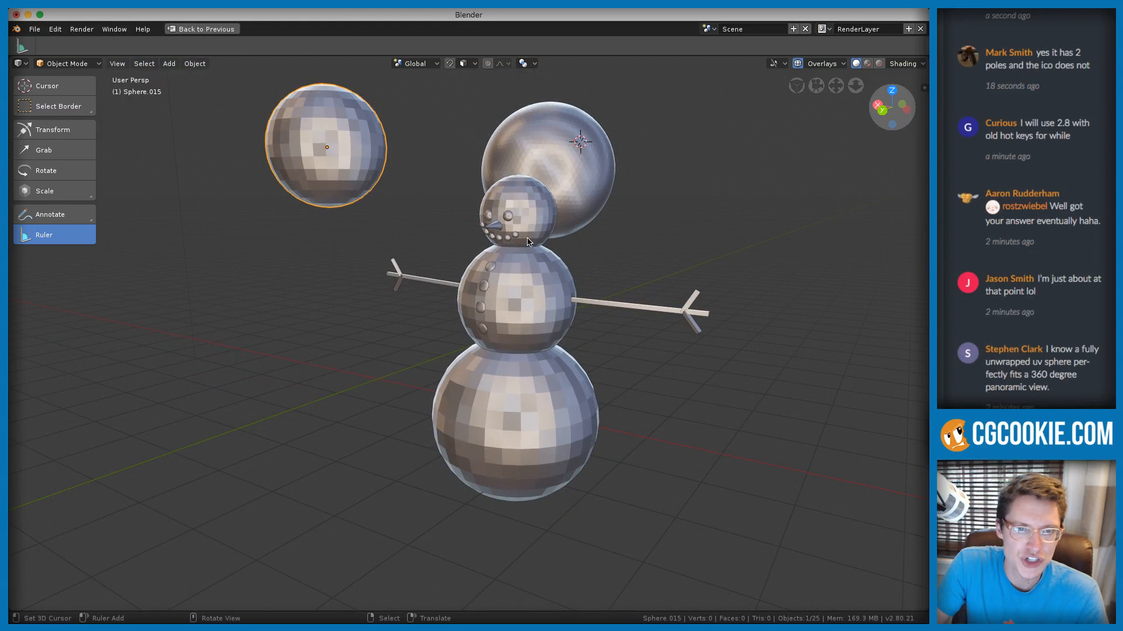
middle_click_drag(411, 176, 403, 225, "shift")
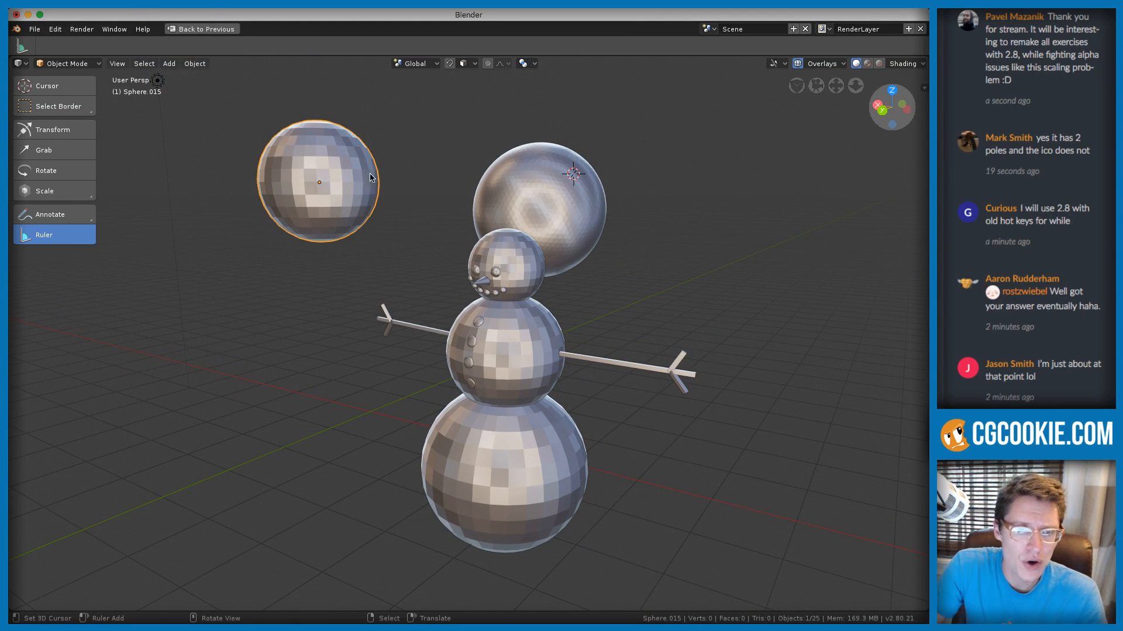
key("b")
left_click_drag(248, 108, 702, 527)
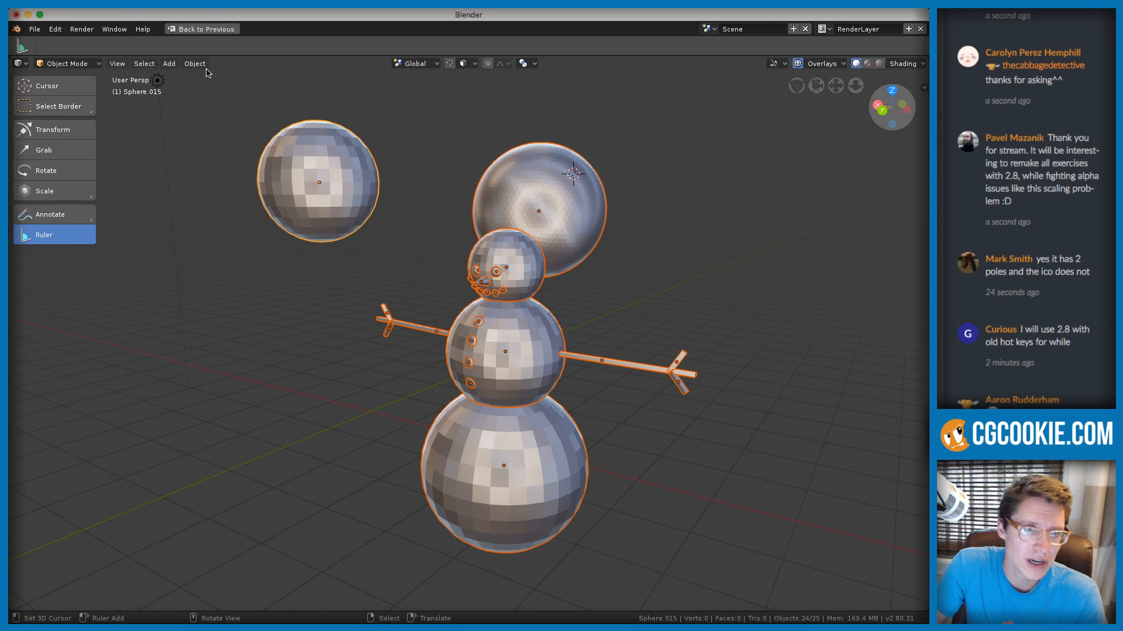
left_click(195, 64)
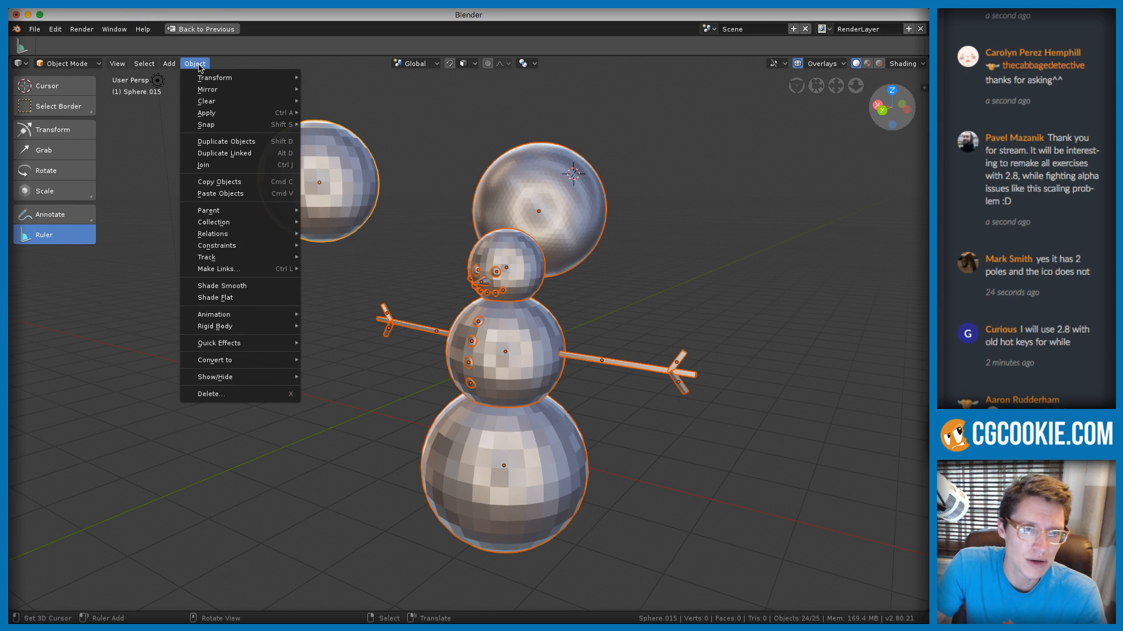
left_click(225, 286)
middle_click_drag(566, 279, 598, 232)
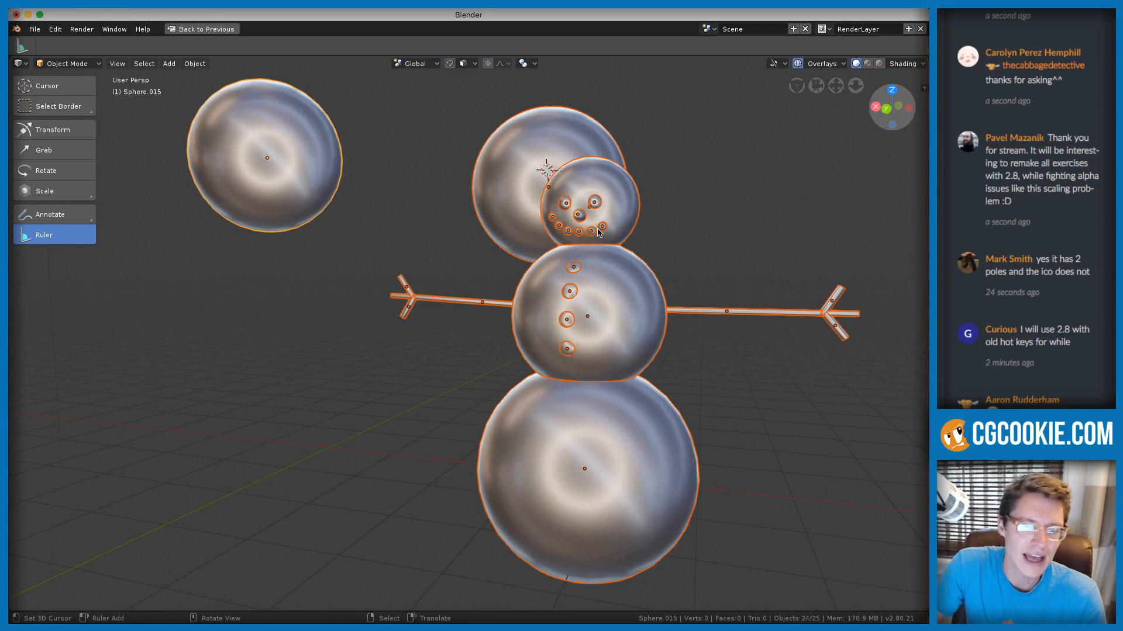
key("alt+a")
middle_click_drag(663, 210, 654, 202)
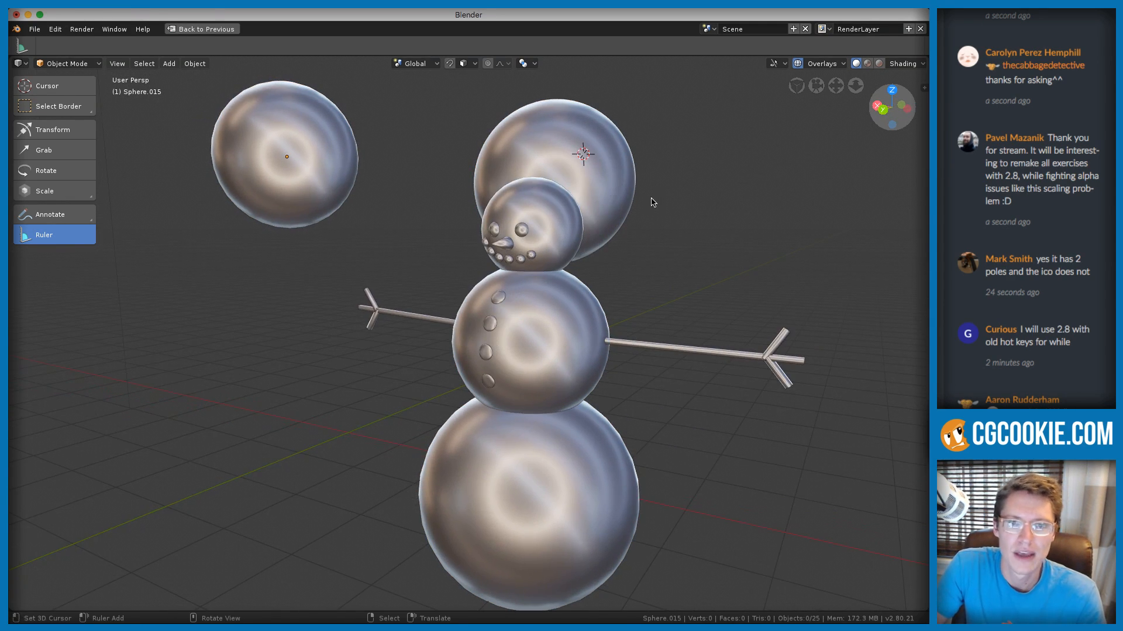
Try the bright orange MatCap and switch the viewport lighting back to Studio
left_click(903, 63)
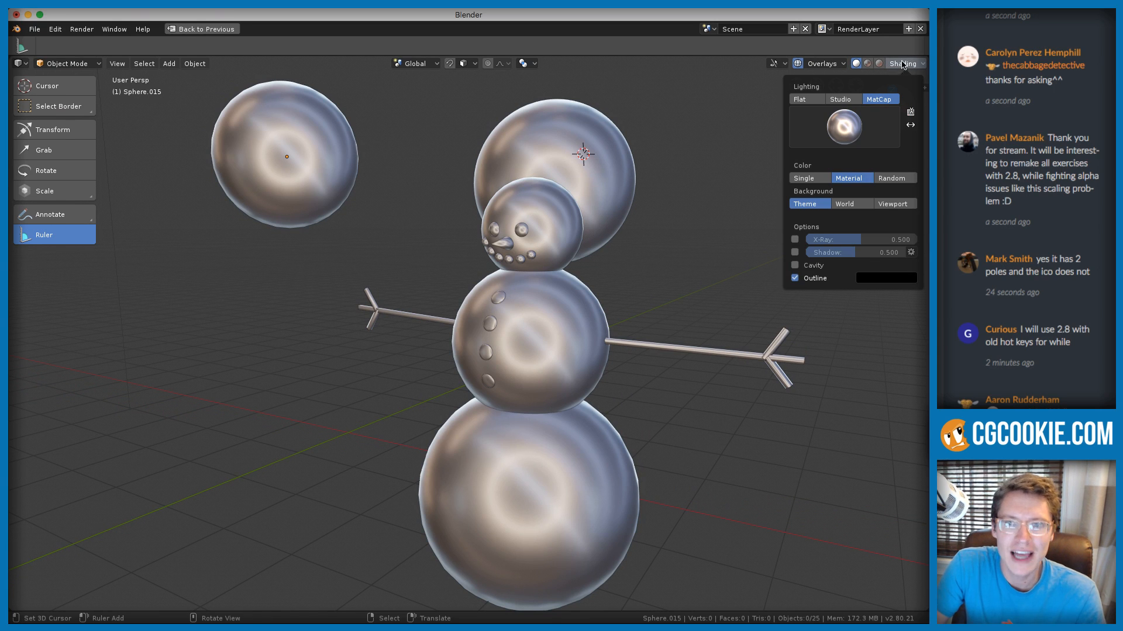
left_click(864, 124)
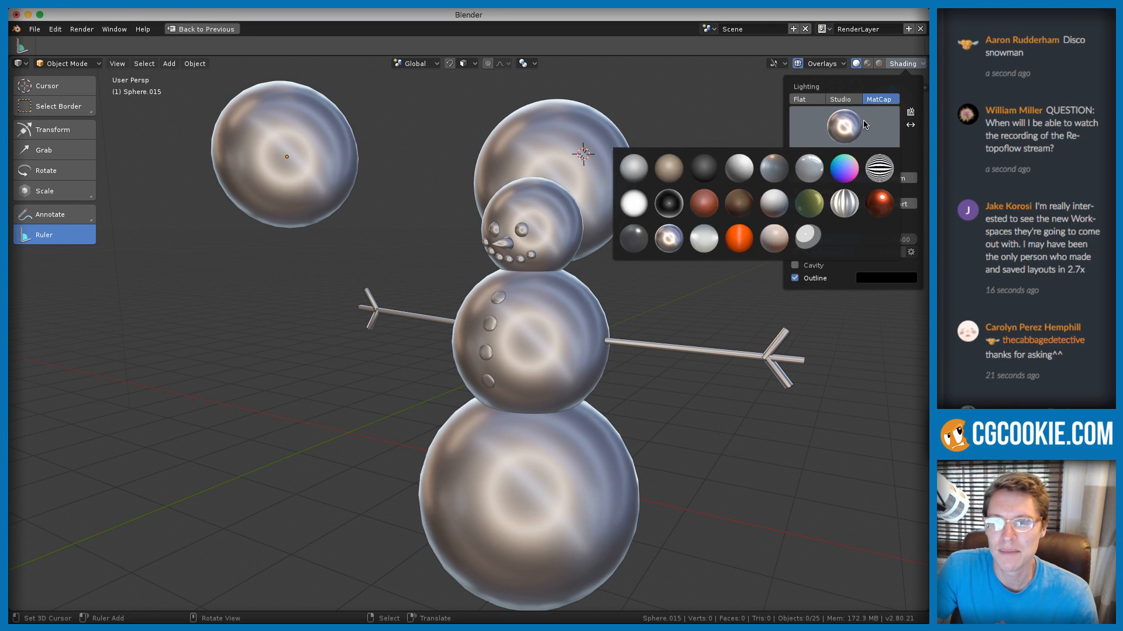
left_click(751, 238)
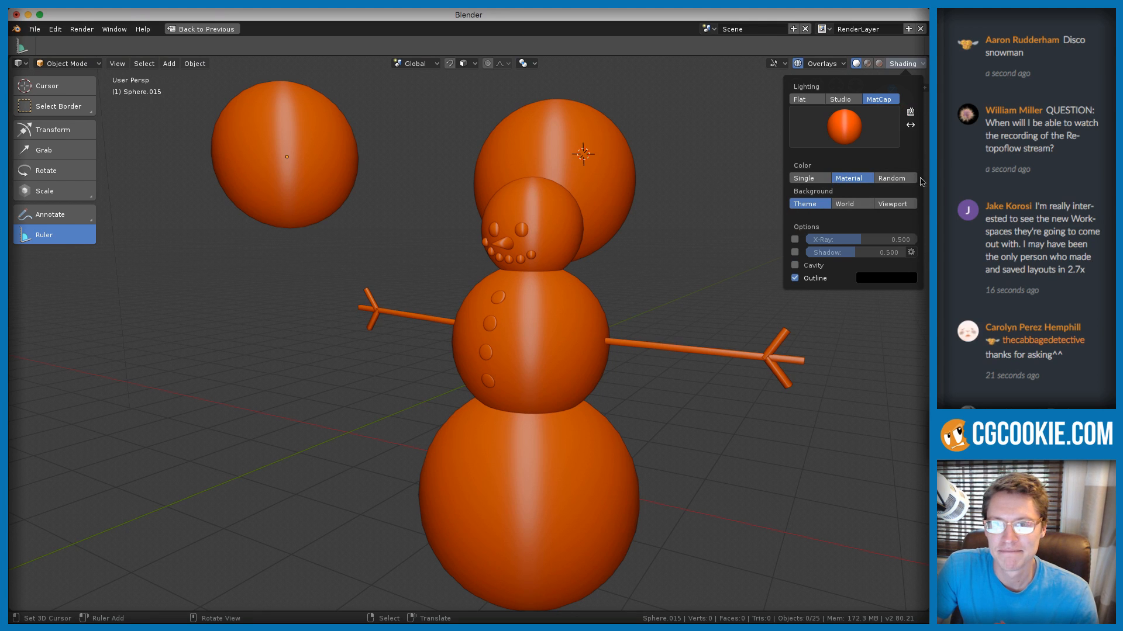
left_click(840, 99)
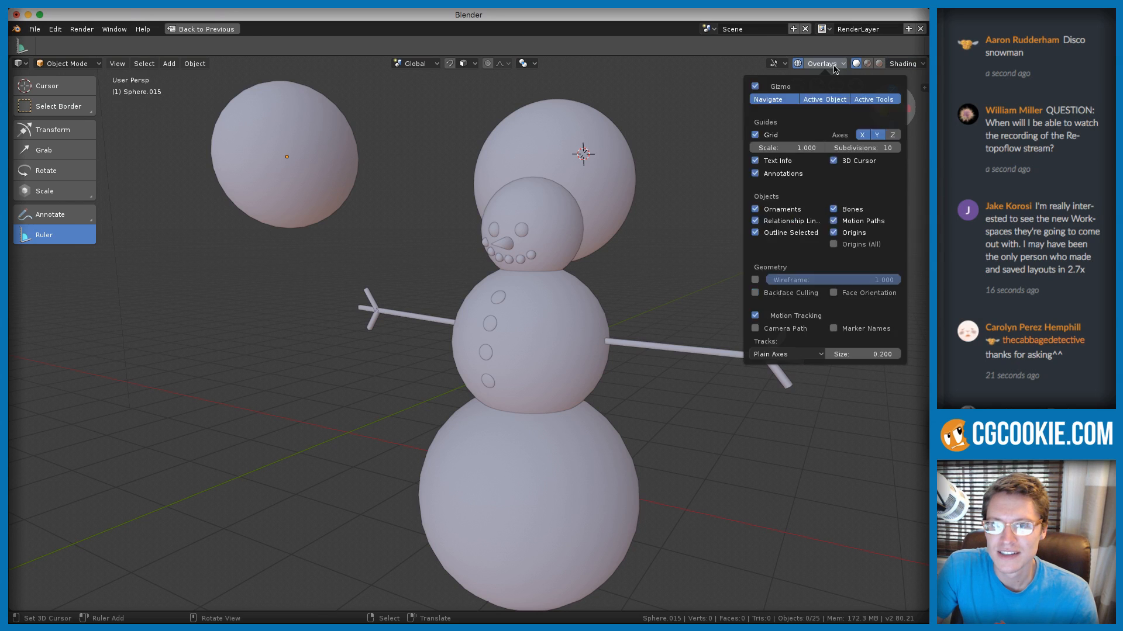
Preview the scene in LookDev shading and return the viewport to Solid shading
left_click(904, 64)
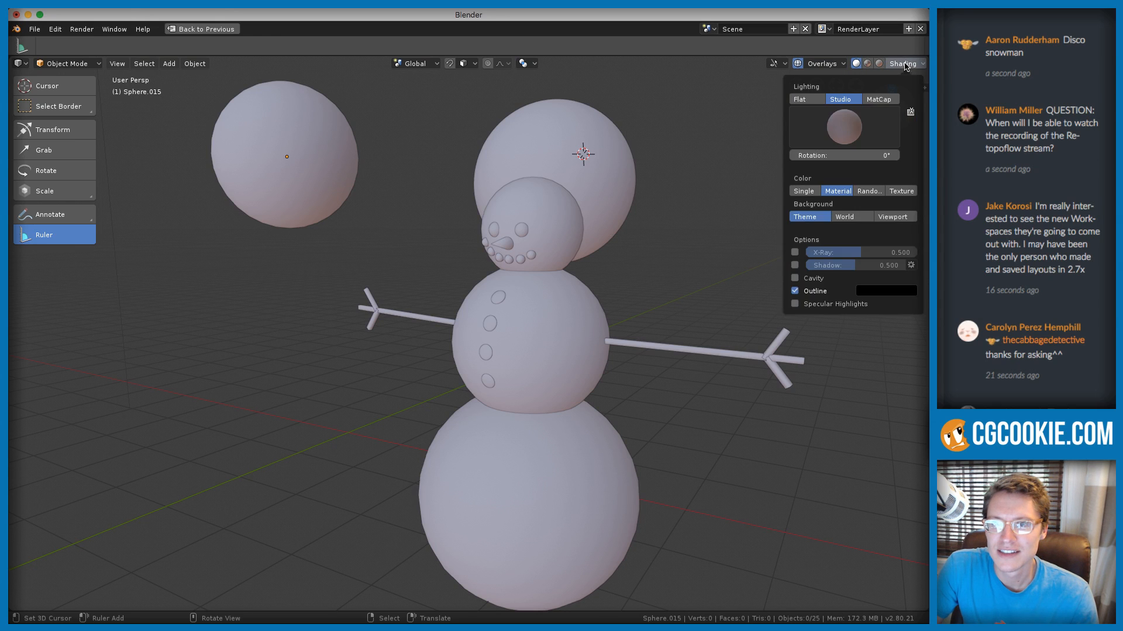
left_click(868, 63)
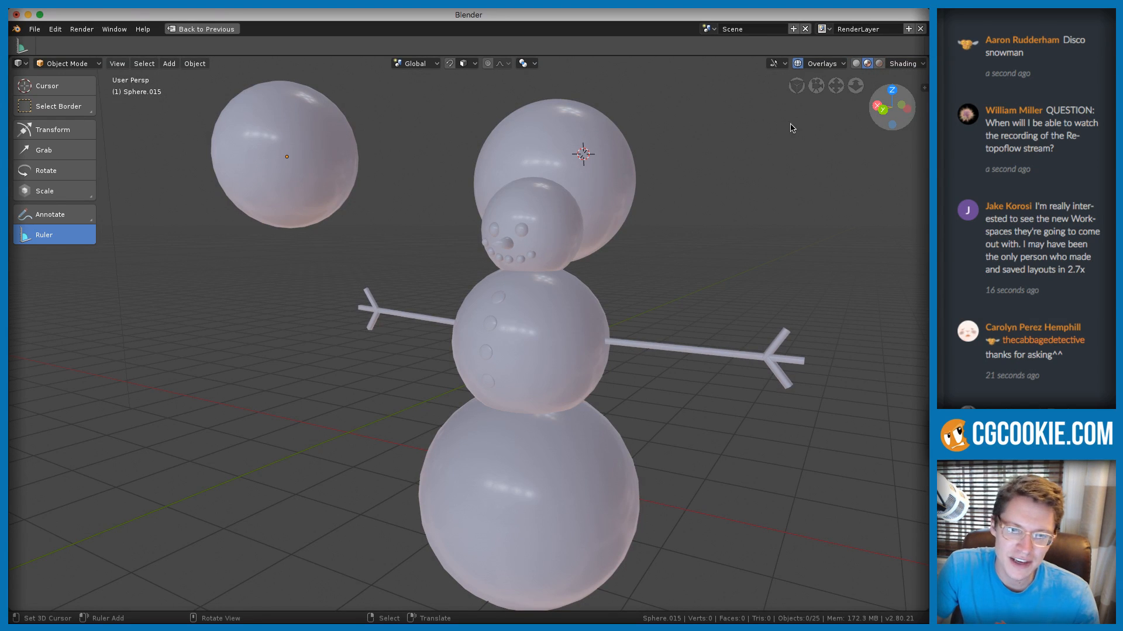
left_click(856, 63)
left_click(895, 62)
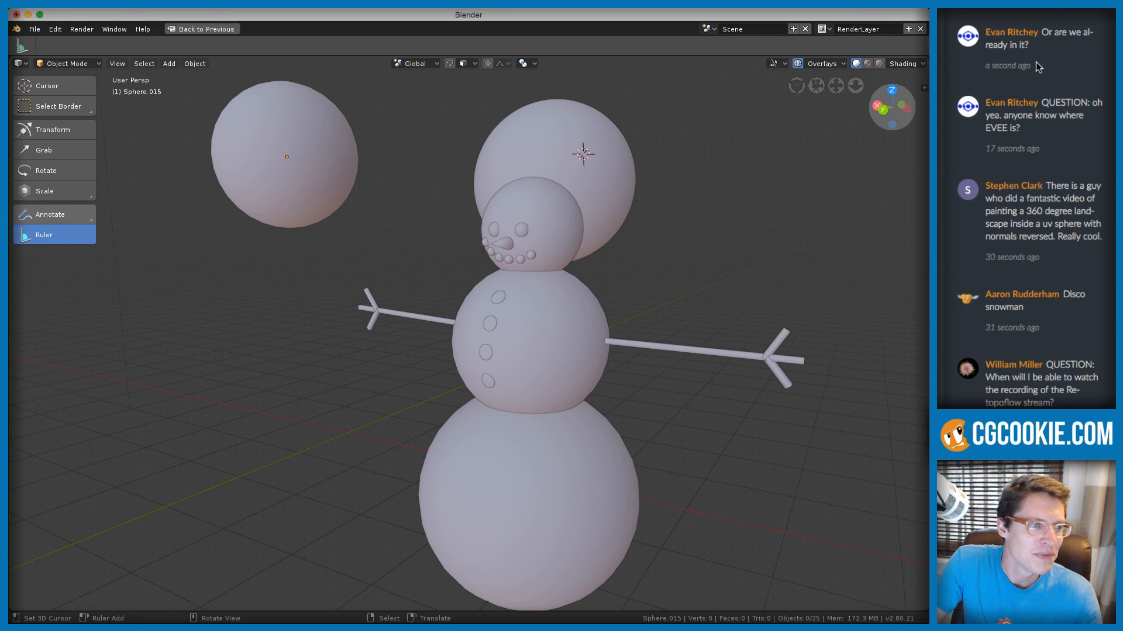
Place the 3D cursor in the empty space beside the ico sphere, restore the full editor layout, and slightly widen the properties area
left_click(683, 166)
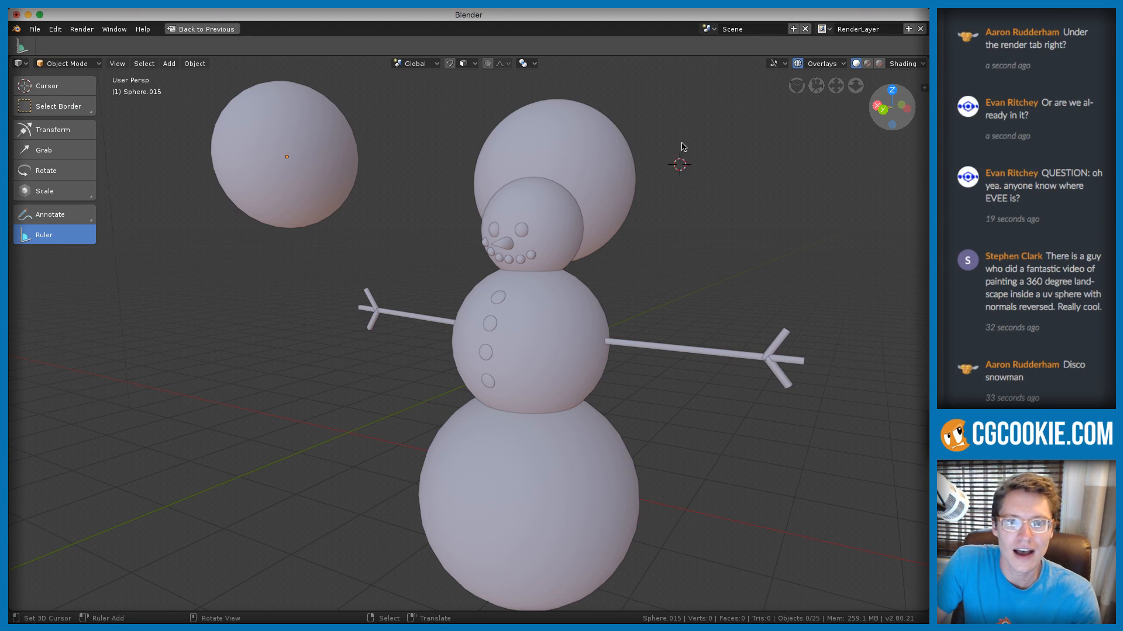
middle_click_drag(682, 147, 833, 91)
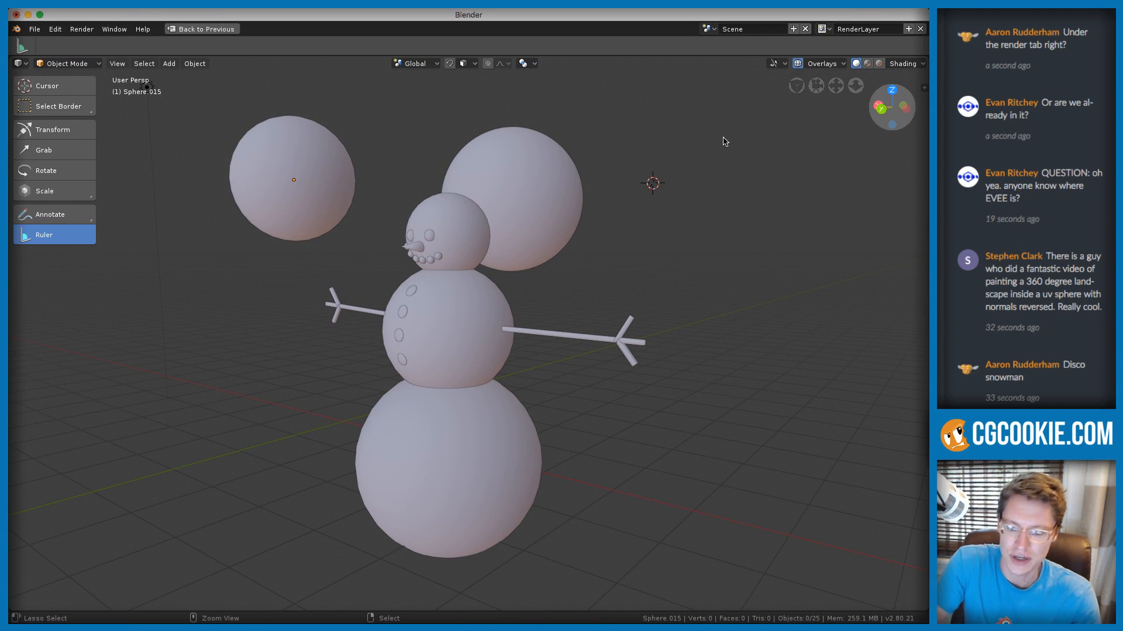
key("ctrl+space")
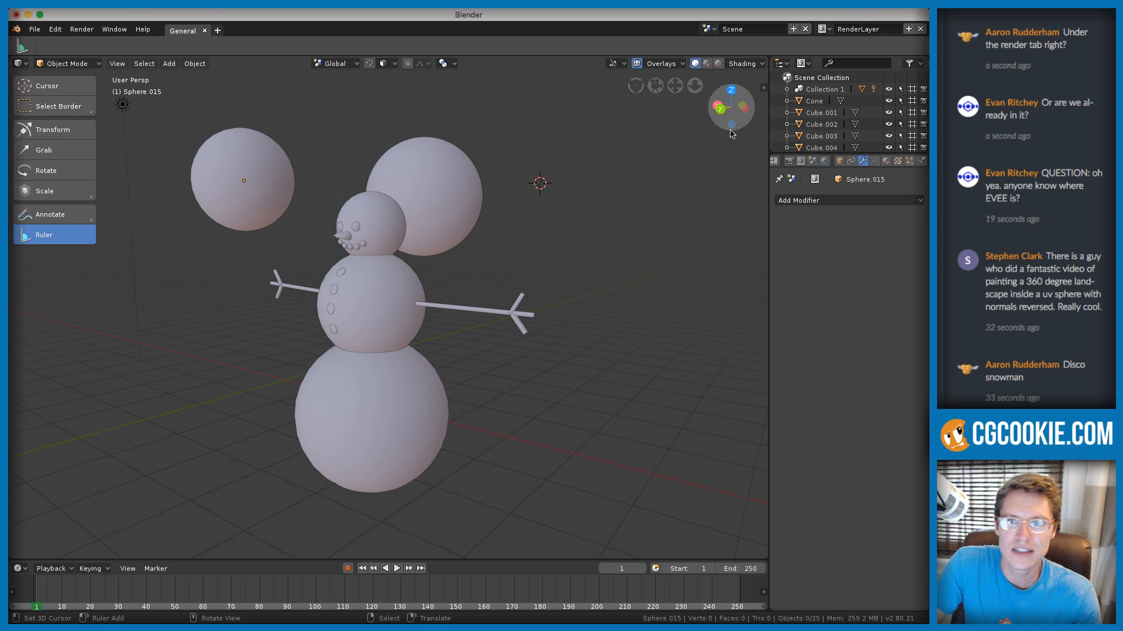
left_click_drag(769, 110, 756, 110)
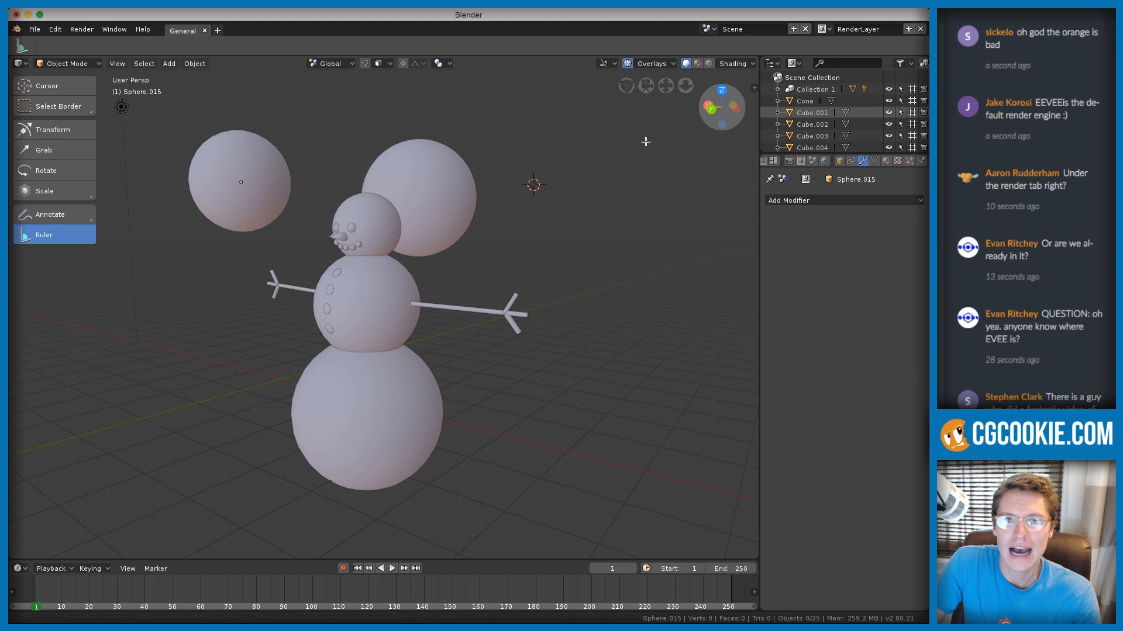
scroll(647, 140, "up", 2)
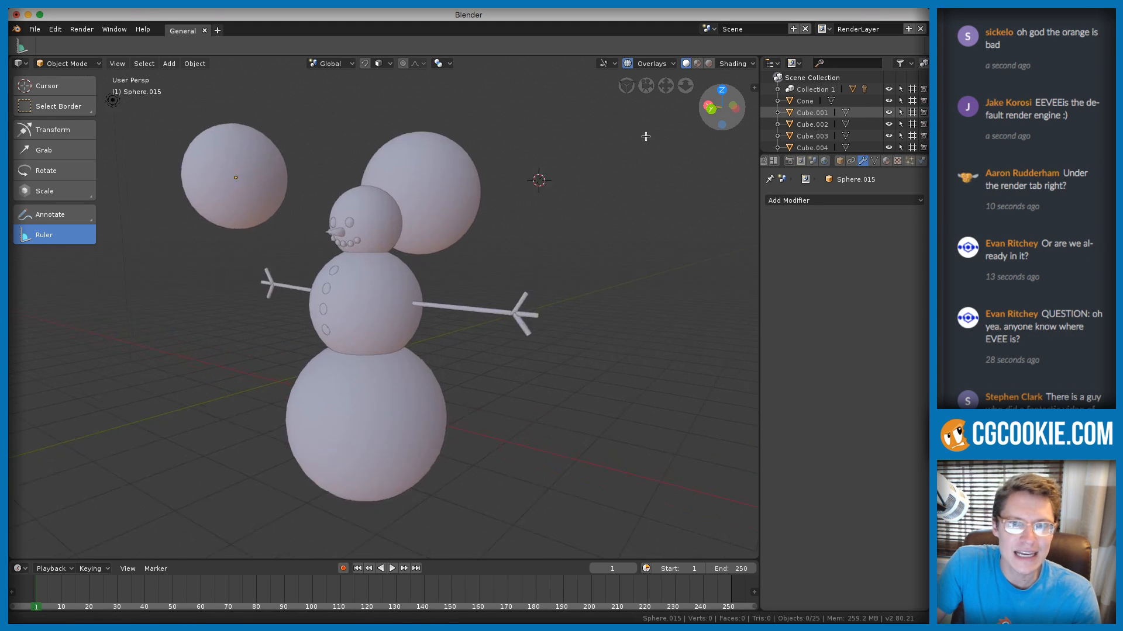
Show the scene's Render properties and check the available render engines, keeping Eevee
left_click(789, 162)
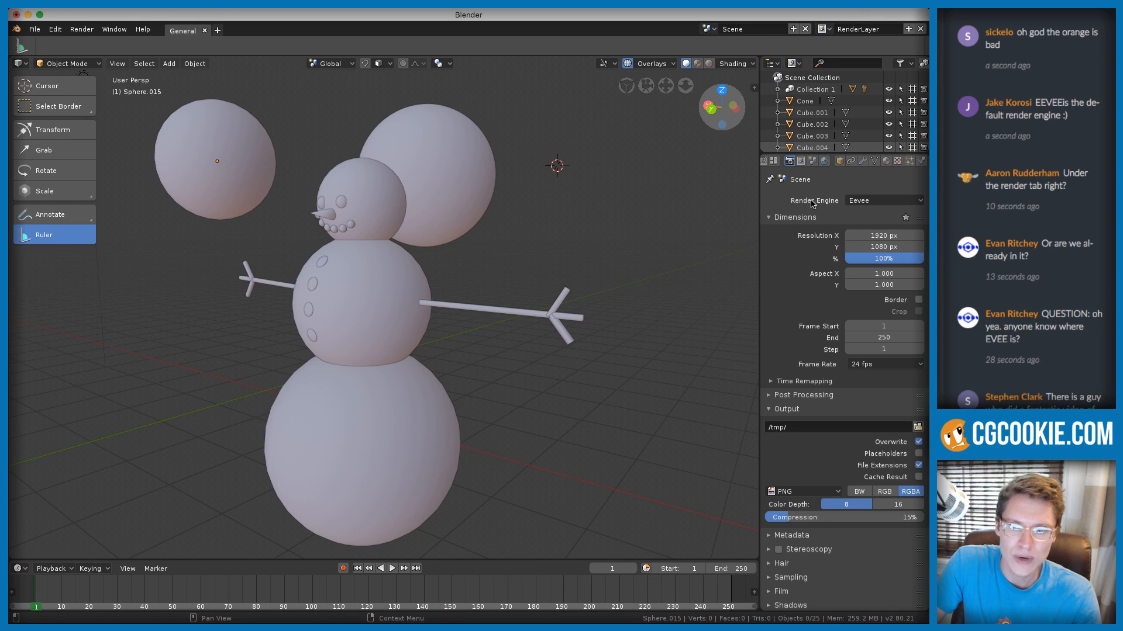
left_click(884, 200)
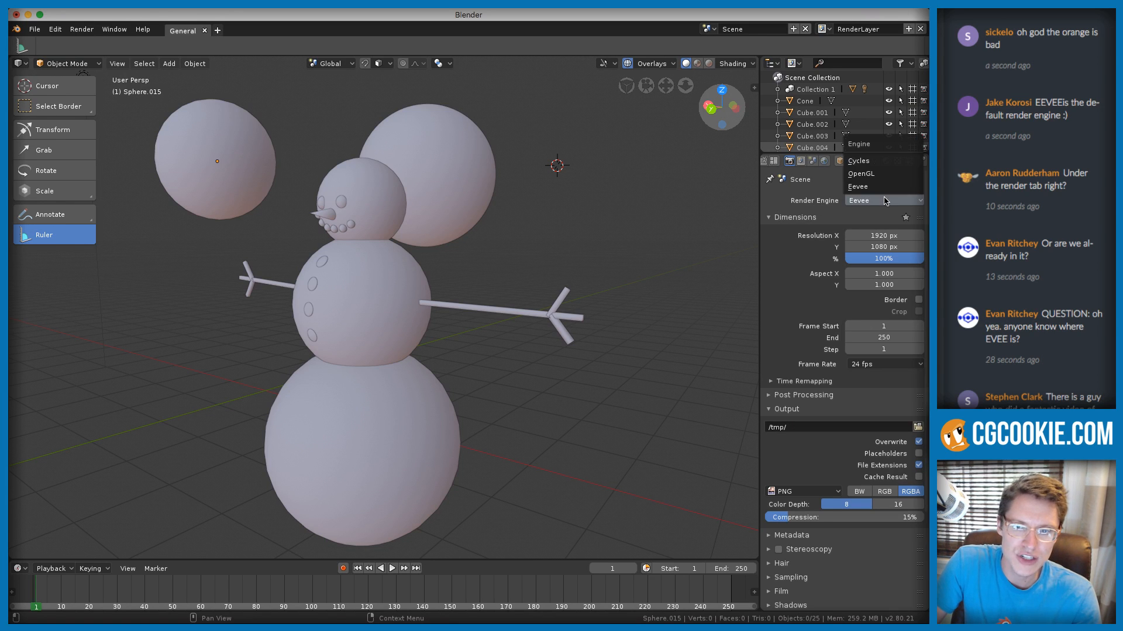
left_click(861, 205)
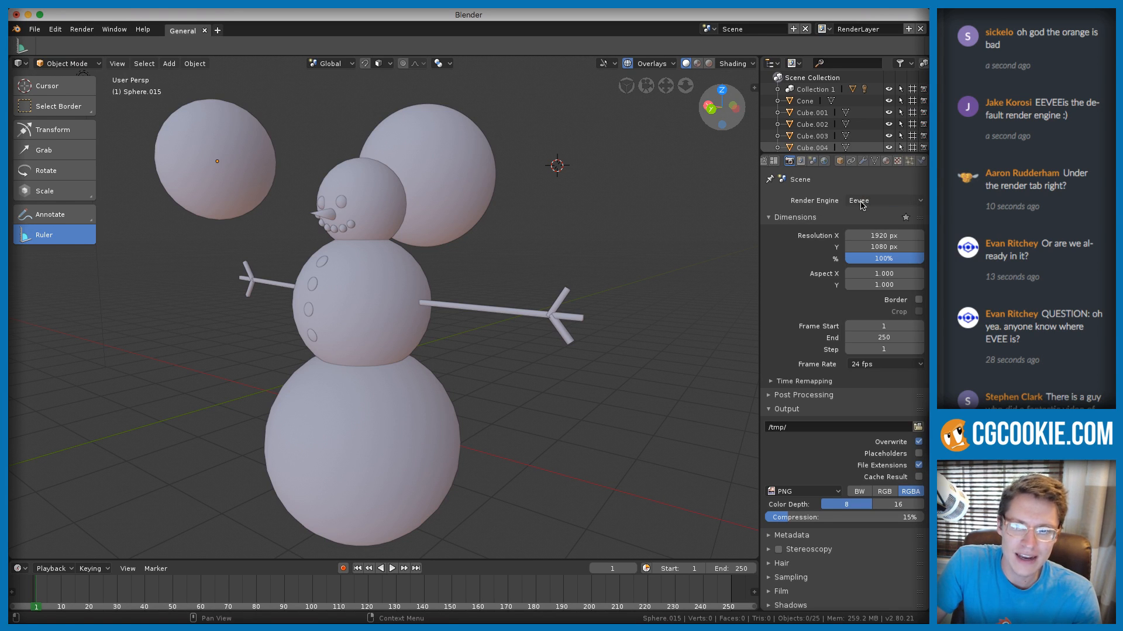
Preview the snowman scene in LookDev shading, and switch the viewport to Rendered shading
left_click(697, 64)
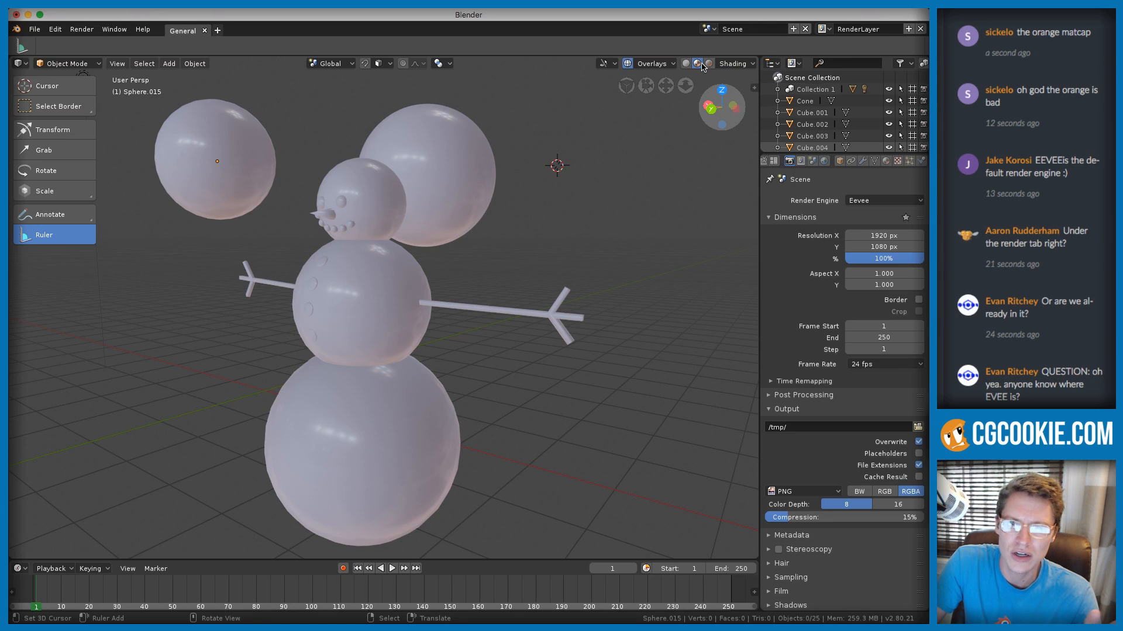
left_click(708, 63)
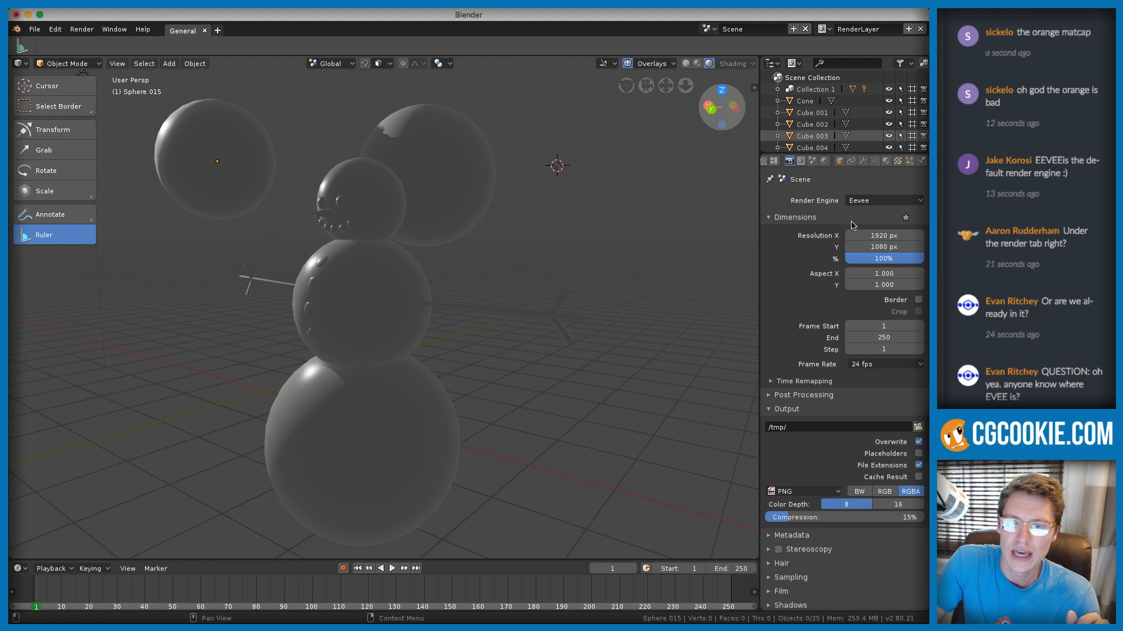
Switch the render engine to Cycles to compare the rendered viewport, and set it back to Eevee
left_click(871, 200)
left_click(858, 161)
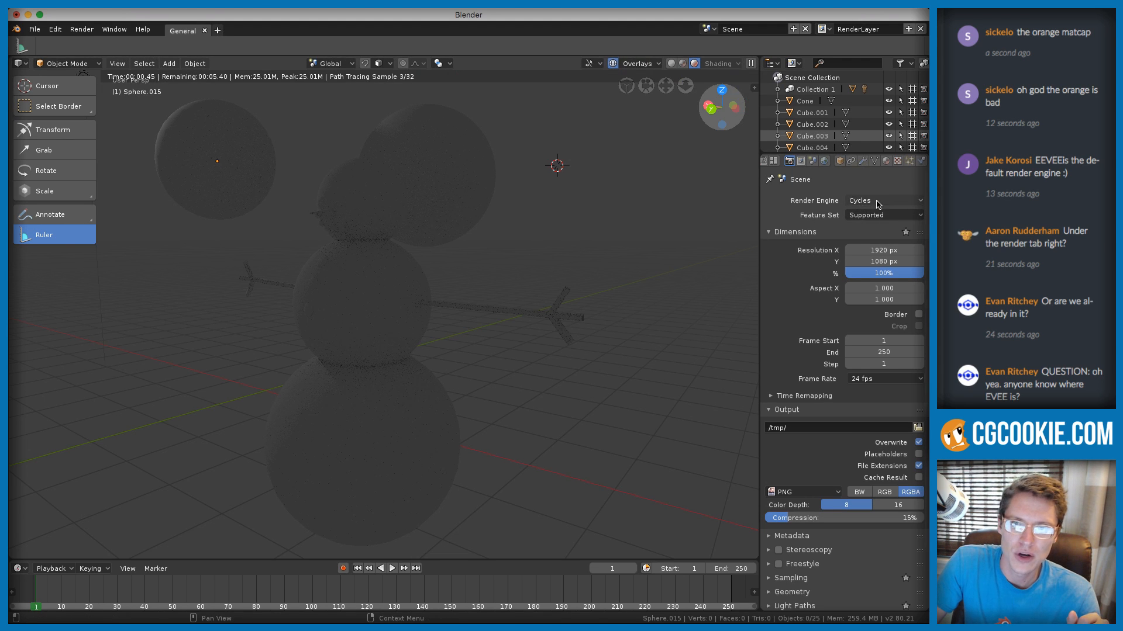
left_click(879, 201)
left_click(871, 186)
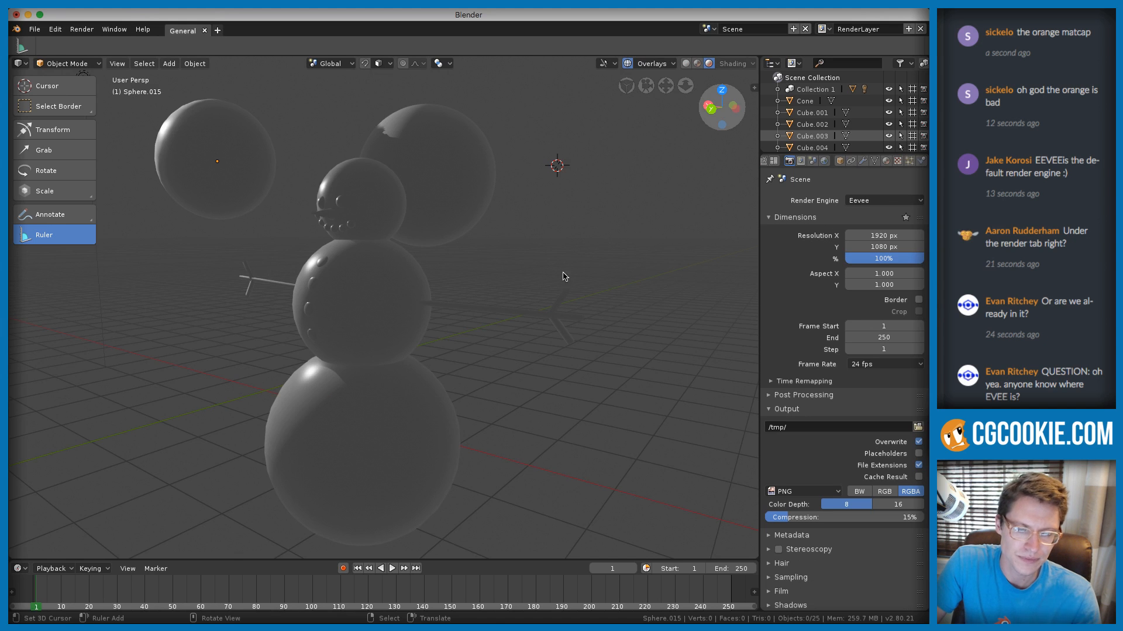
Add a Point light at the 3D cursor and move it towards the snowman
middle_click_drag(407, 243, 462, 233)
middle_click_drag(462, 233, 472, 202, "ctrl")
scroll(472, 206, "down", 6)
key("shift+a")
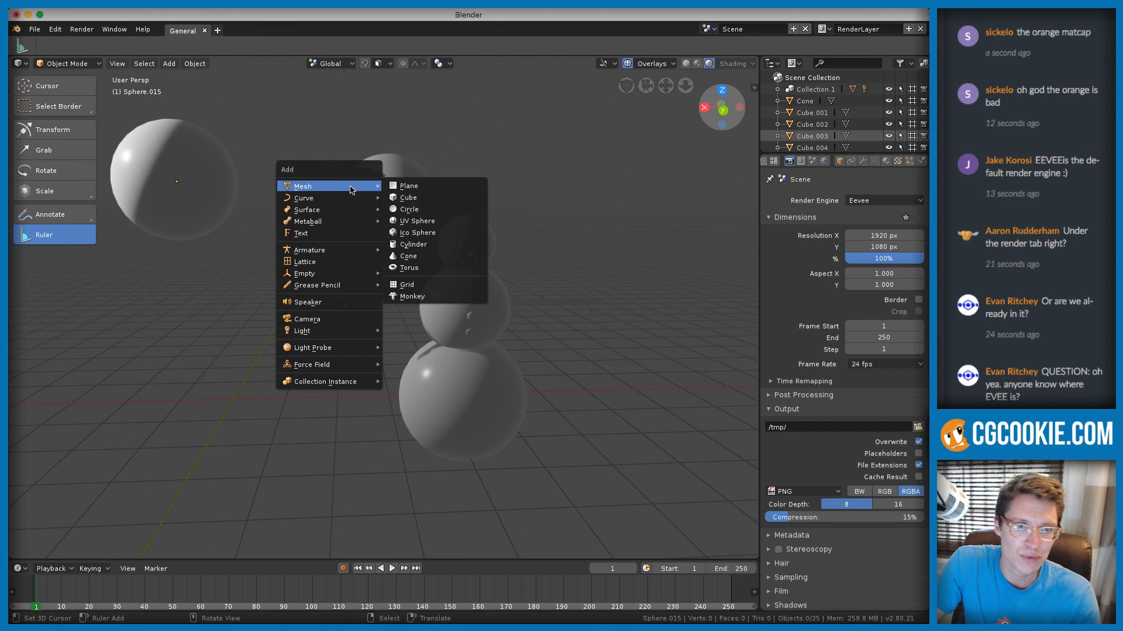
mouse_move(321, 332)
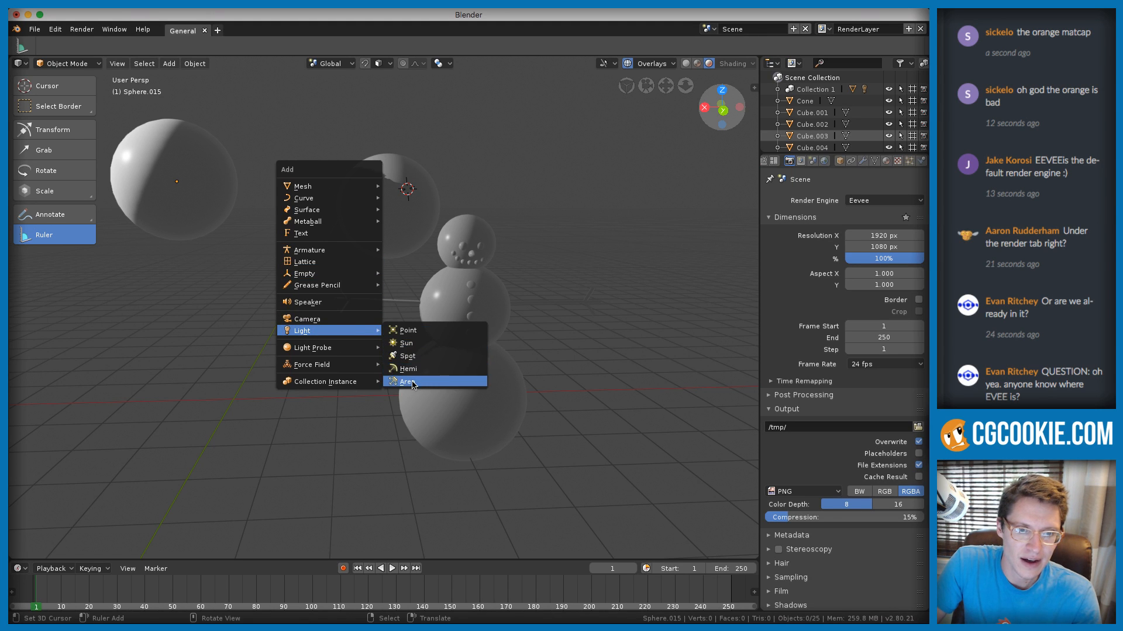
left_click(437, 330)
key("g")
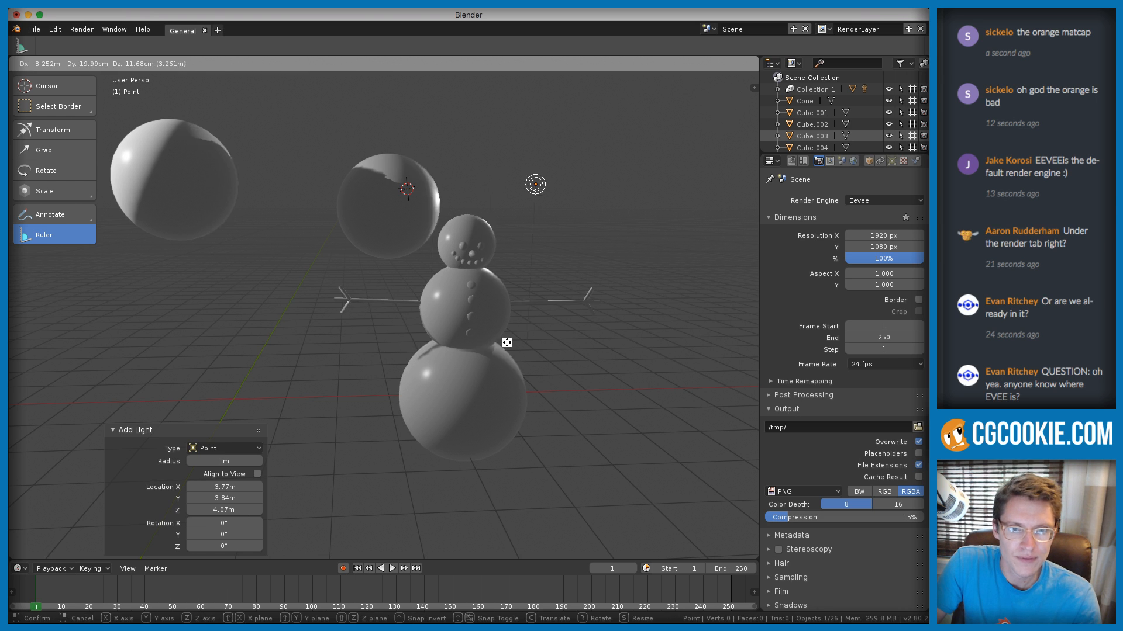
left_click(561, 362)
Reposition the point light around the snowman until it sits above the end of one outstretched arm
middle_click_drag(596, 325, 546, 272)
key("g")
left_click(216, 342)
key("g")
left_click(331, 295)
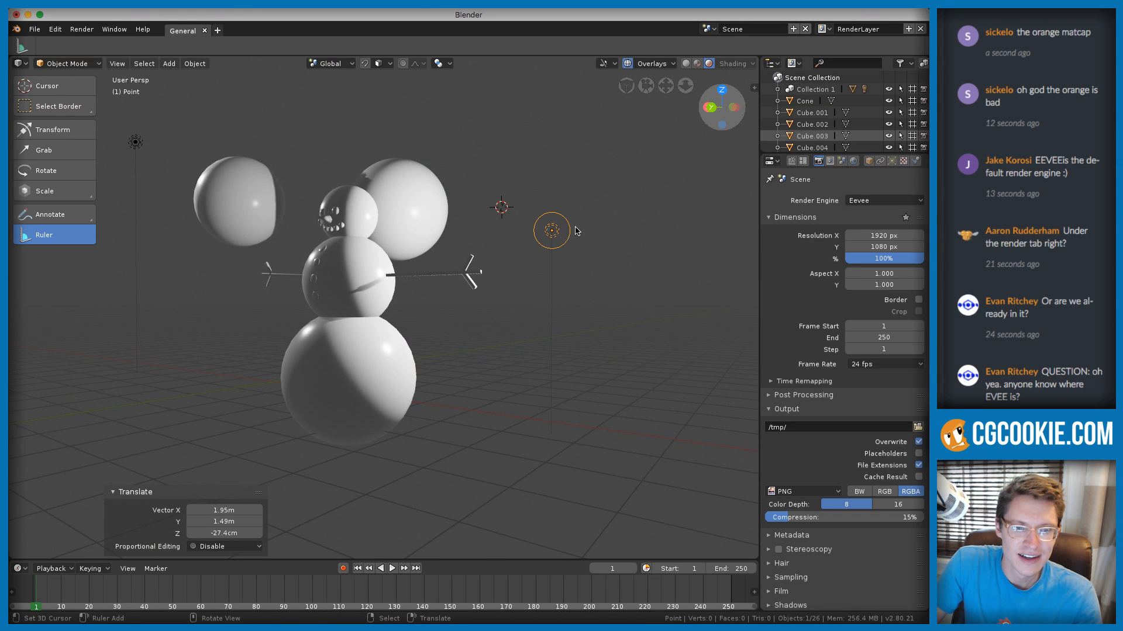
middle_click_drag(576, 231, 468, 251)
key("g")
left_click(460, 242)
key("g")
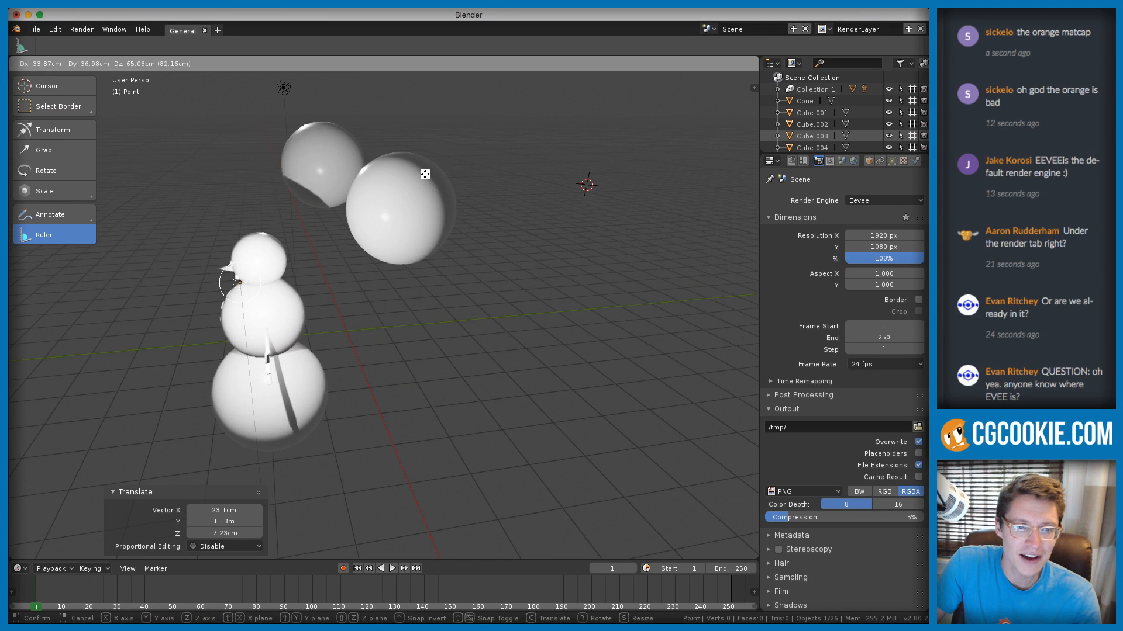
left_click(425, 174)
middle_click_drag(427, 175, 626, 195)
key("g")
left_click(619, 152)
middle_click_drag(620, 153, 598, 214, "ctrl")
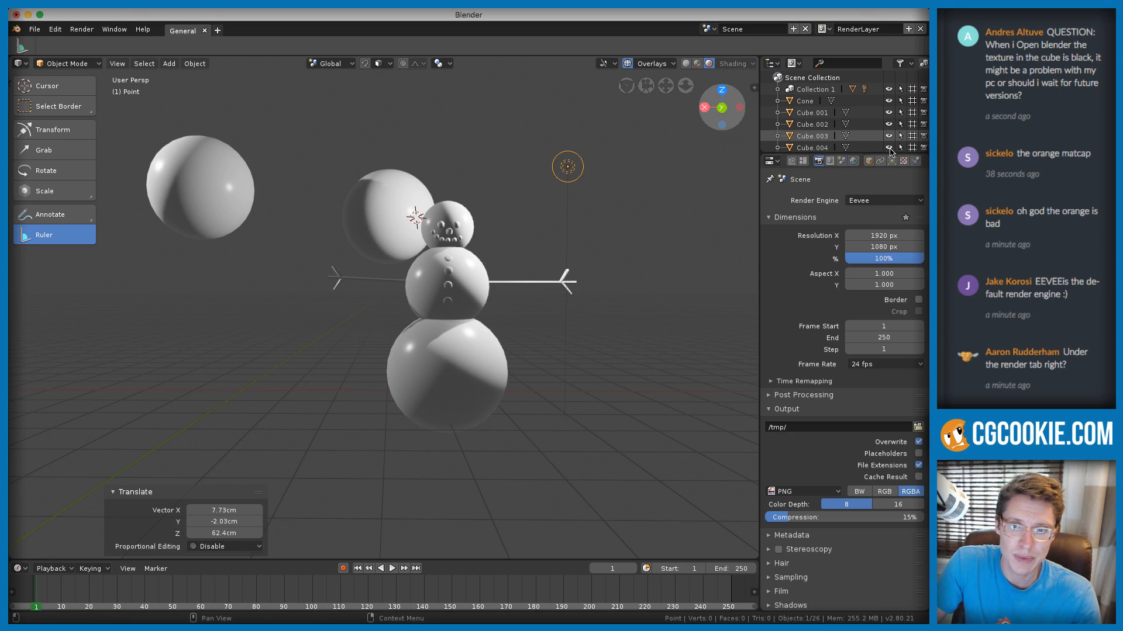
Create a new material for the snowman's bottom sphere and set its base color to teal green
left_click(478, 337)
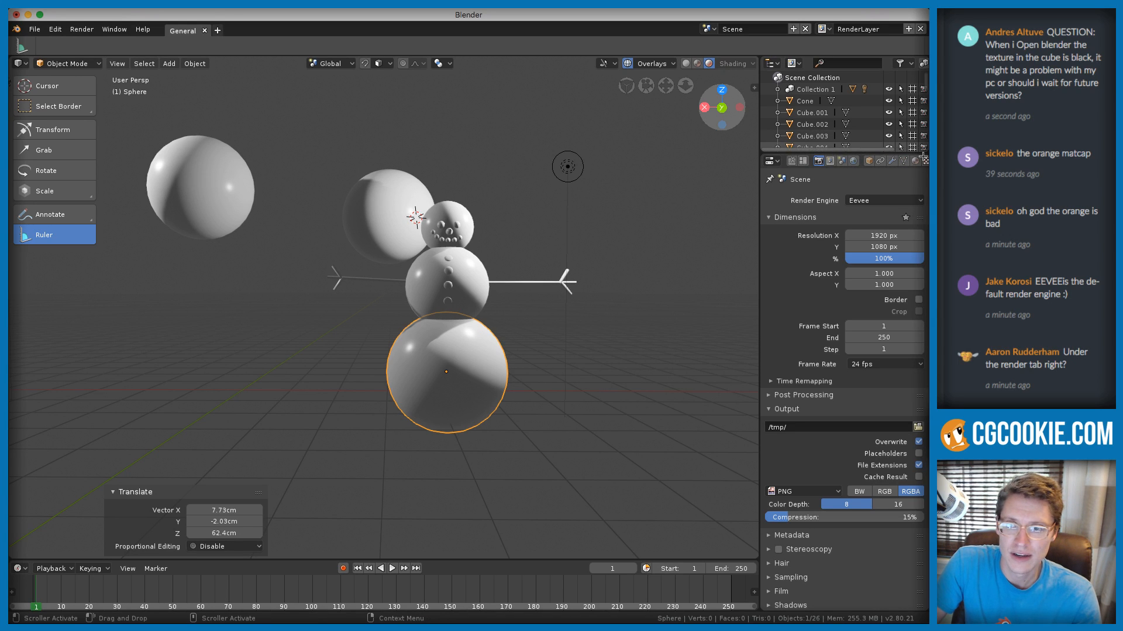
left_click(915, 161)
left_click(855, 242)
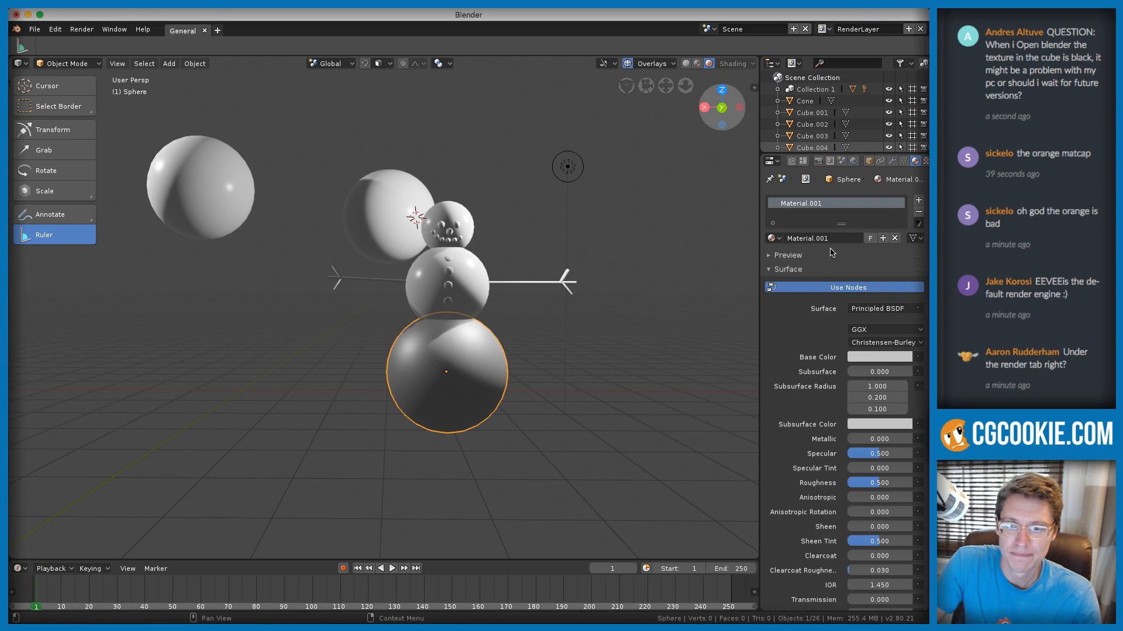
left_click(863, 358)
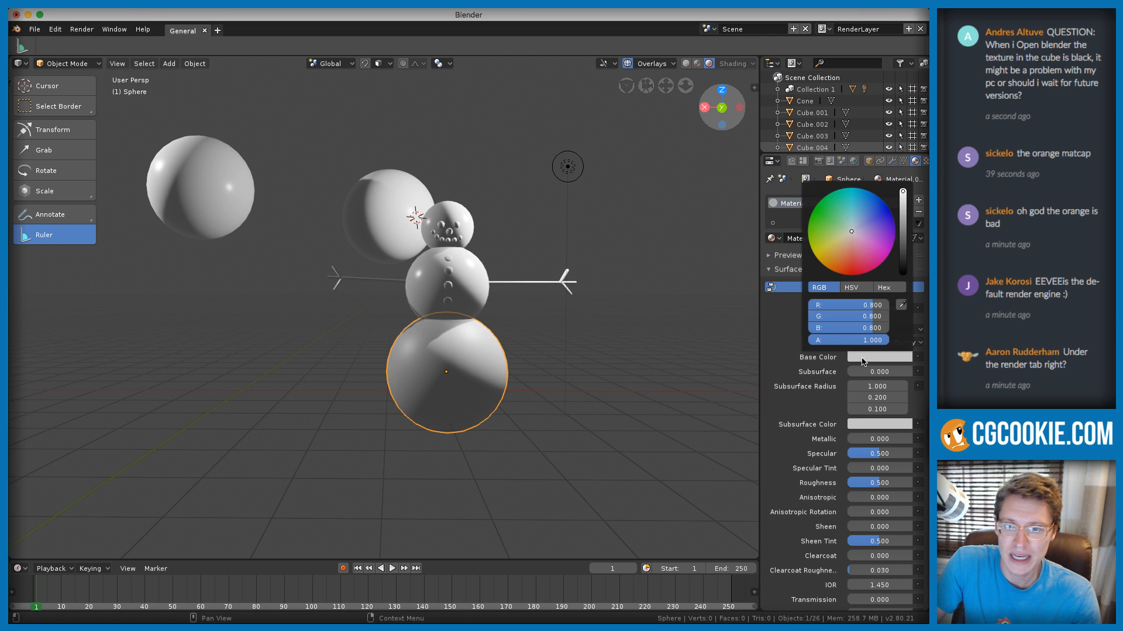
left_click(839, 201)
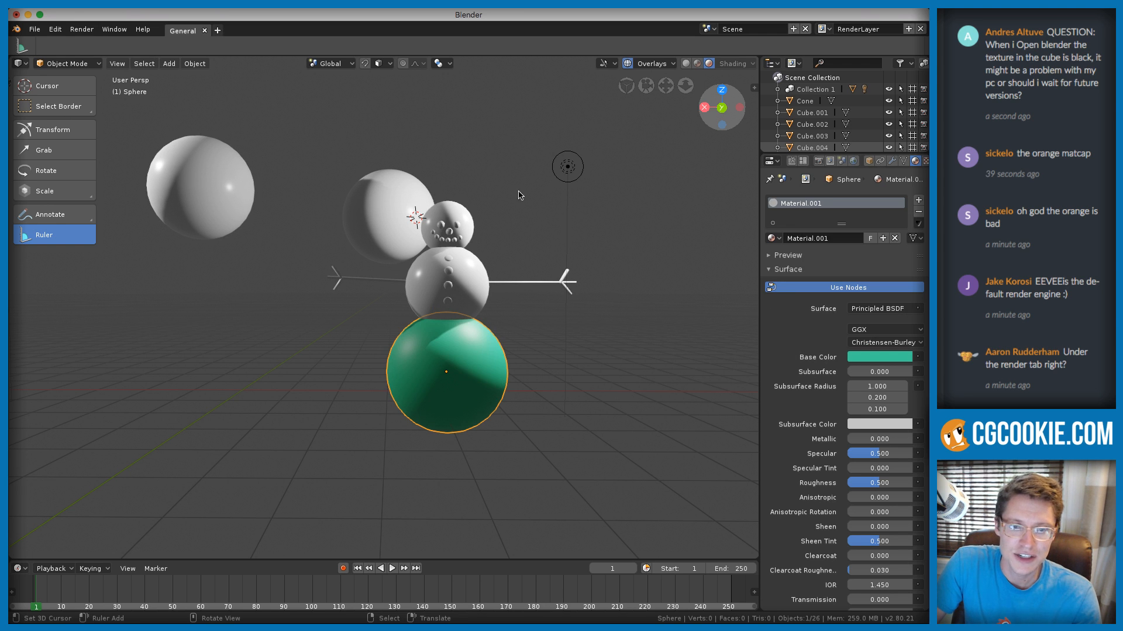
mouse_move(520, 195)
middle_mouse_down()
mouse_move(496, 200)
mouse_move(499, 192)
middle_mouse_up()
scroll(499, 191, "up", 1)
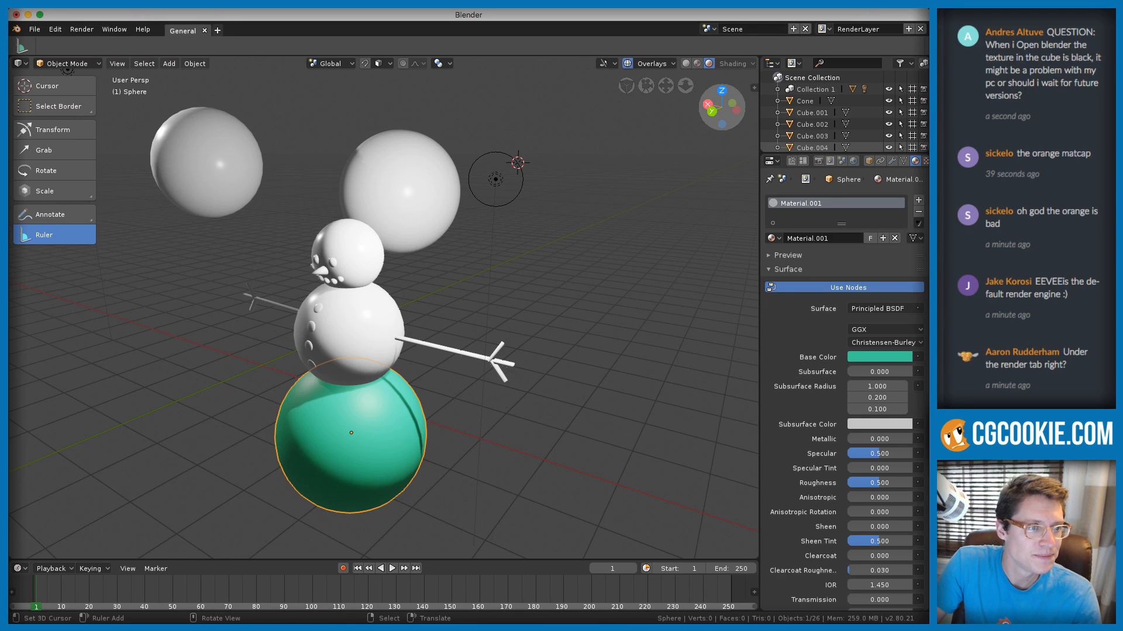
Select the ico sphere behind the head and switch the viewport to Solid shading with MatCap lighting
left_click(1081, 55)
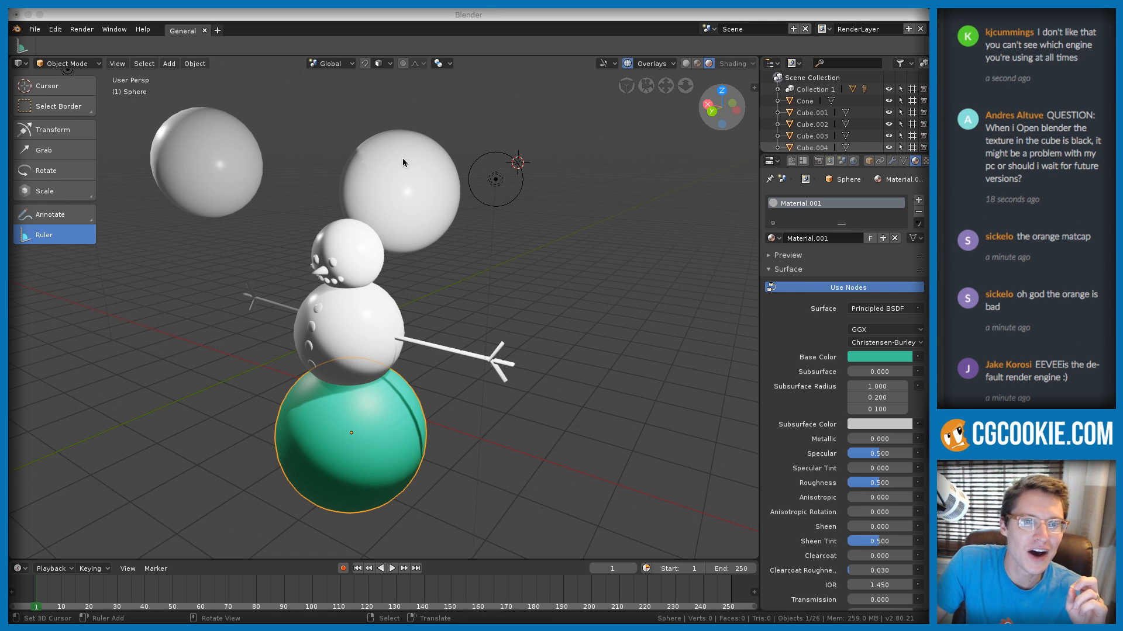
left_click(379, 212)
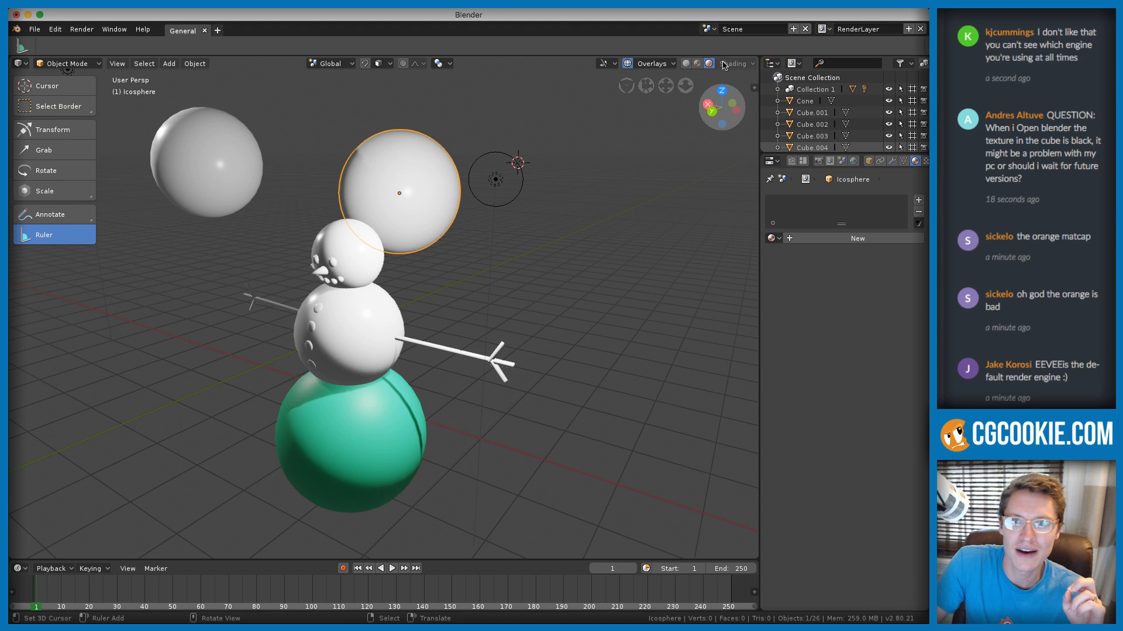
left_click(685, 63)
left_click(734, 64)
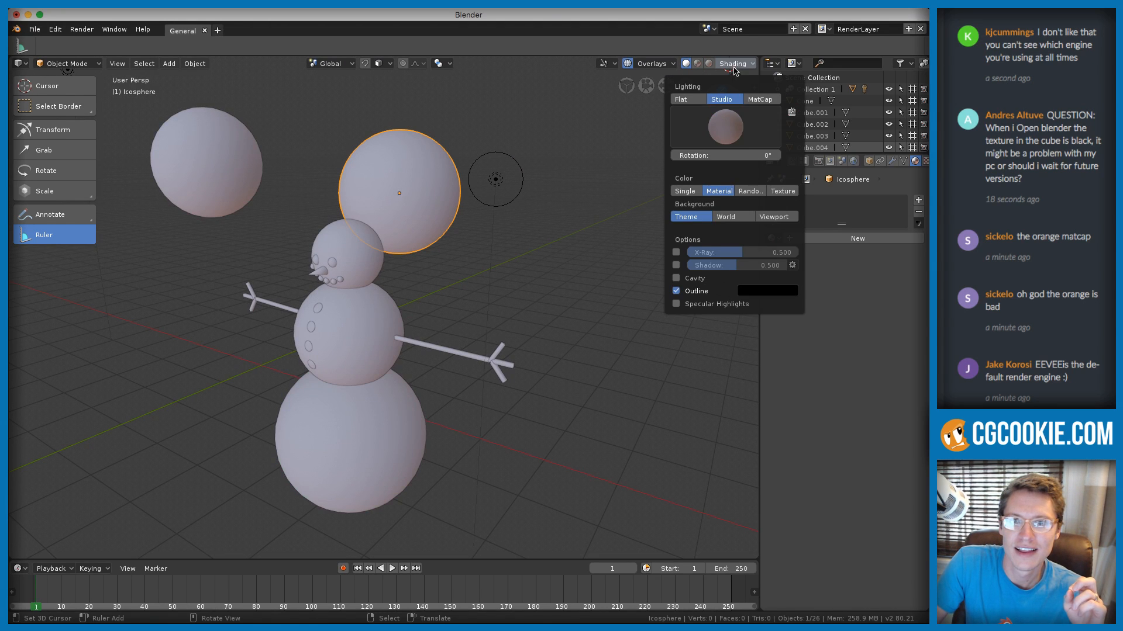
left_click(760, 99)
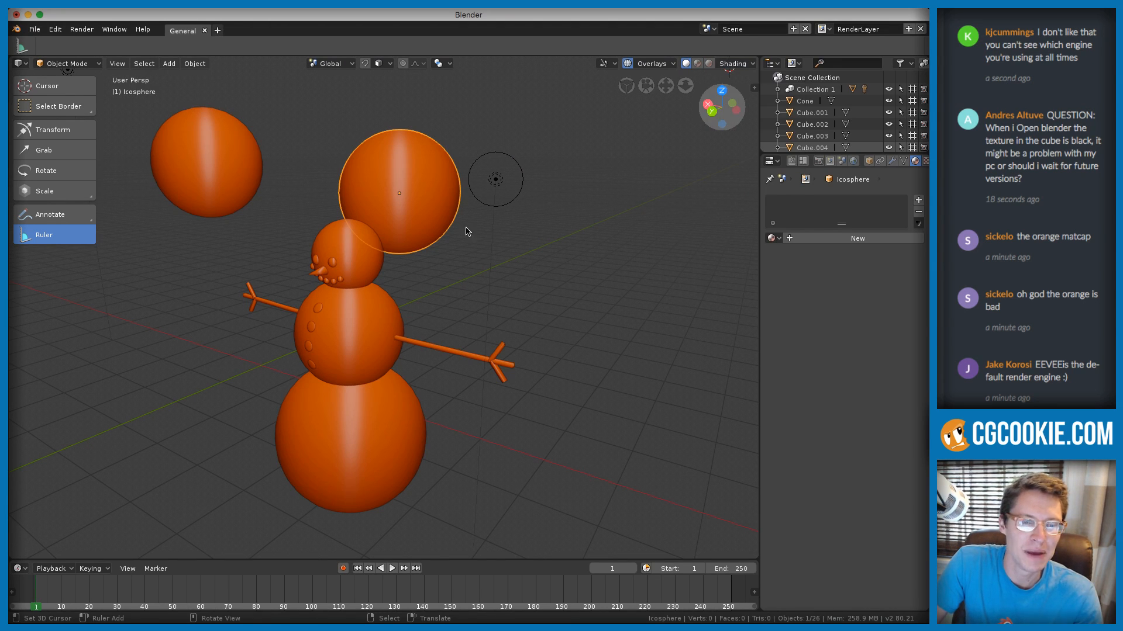
Add a Monkey mesh at the 3D cursor and frame it in the viewport
middle_click_drag(468, 231, 304, 168, "ctrl")
key("shift+a")
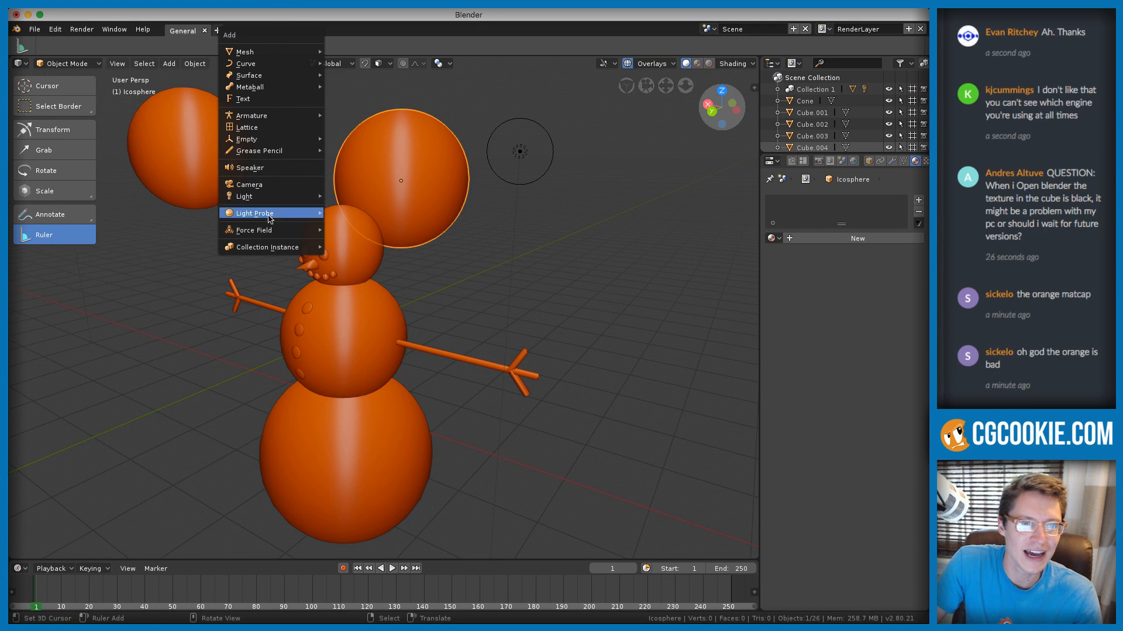
mouse_move(273, 53)
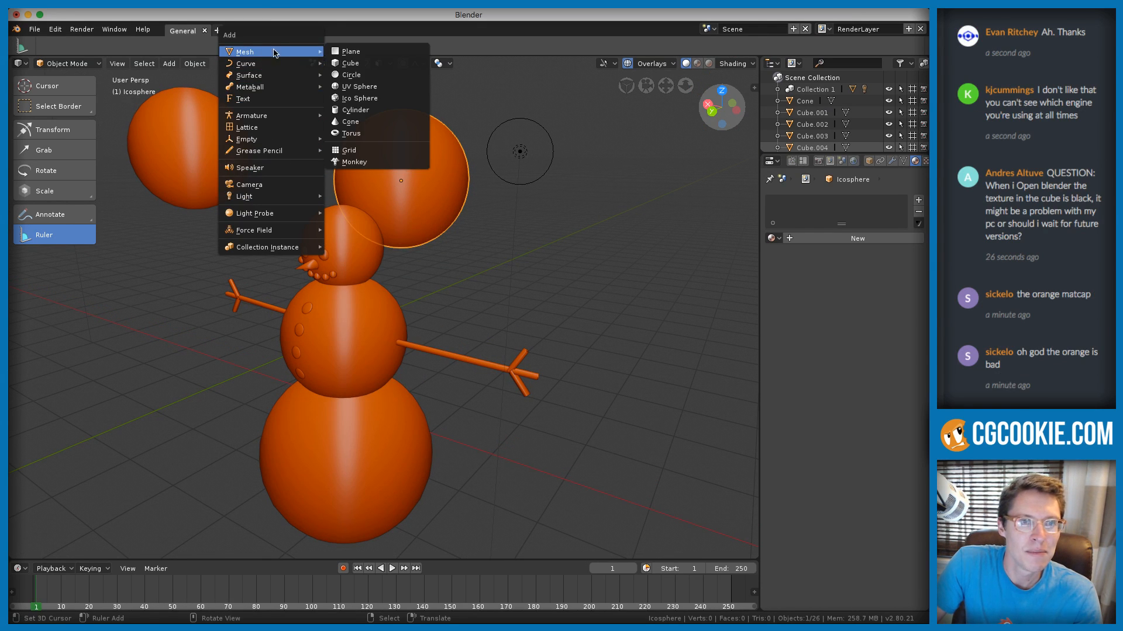
left_click(344, 168)
scroll(444, 280, "up", 2)
scroll(480, 381, "down", 5)
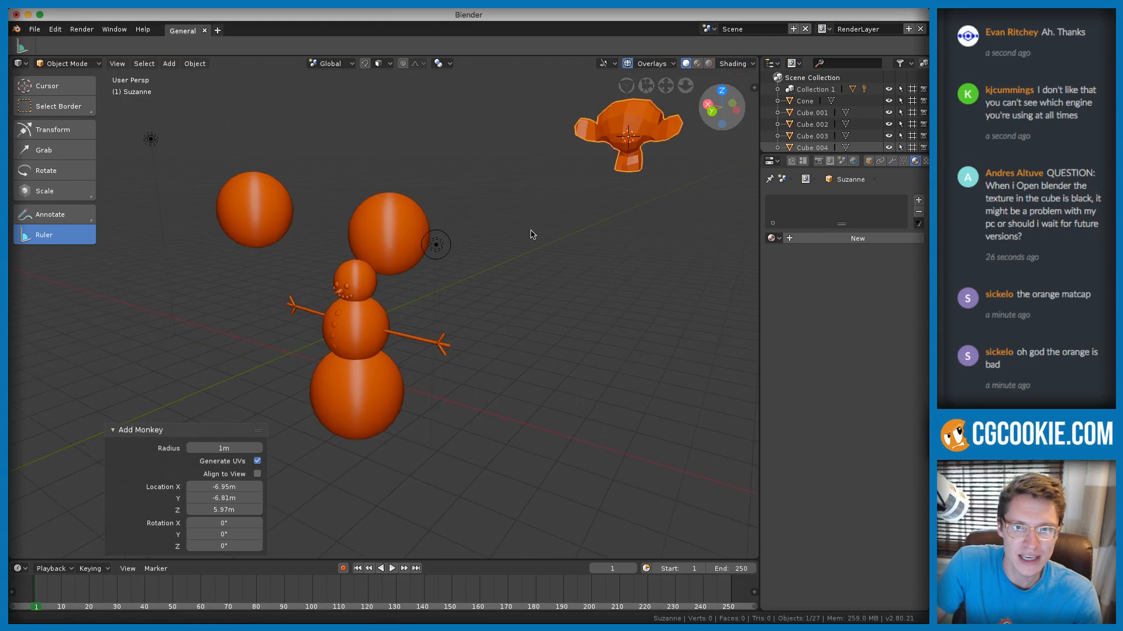
middle_click_drag(532, 234, 412, 325, "shift")
key("KP_Decimal")
Give the monkey a level 3 subdivision and shade it smooth
middle_click_drag(535, 233, 399, 235)
key("ctrl+3")
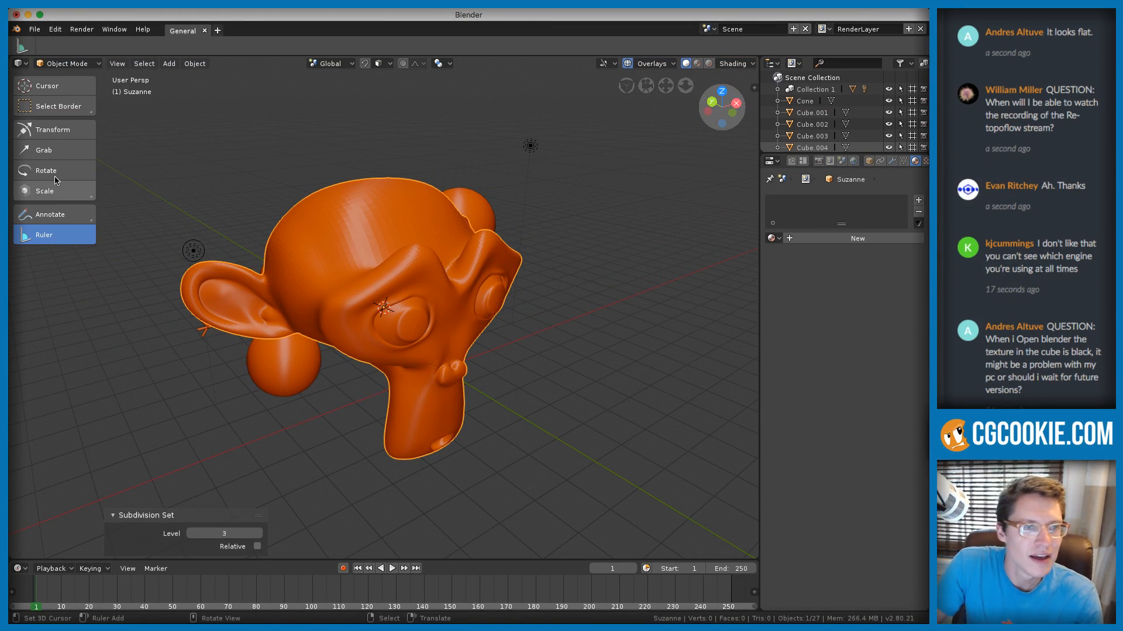
left_click(195, 63)
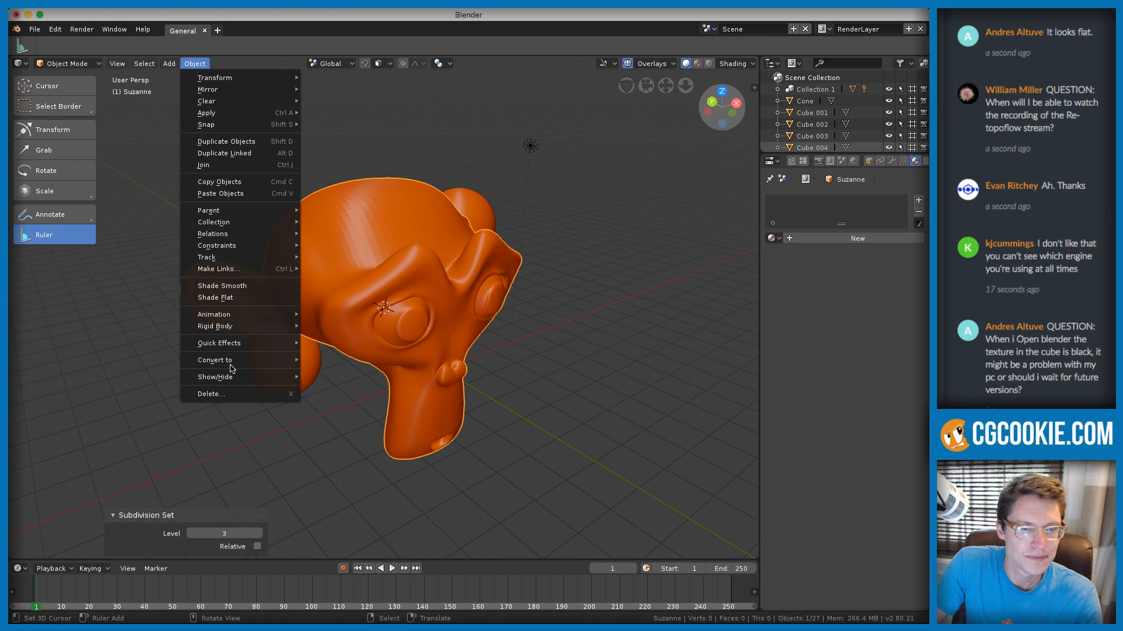
left_click(231, 288)
middle_click_drag(455, 269, 391, 245)
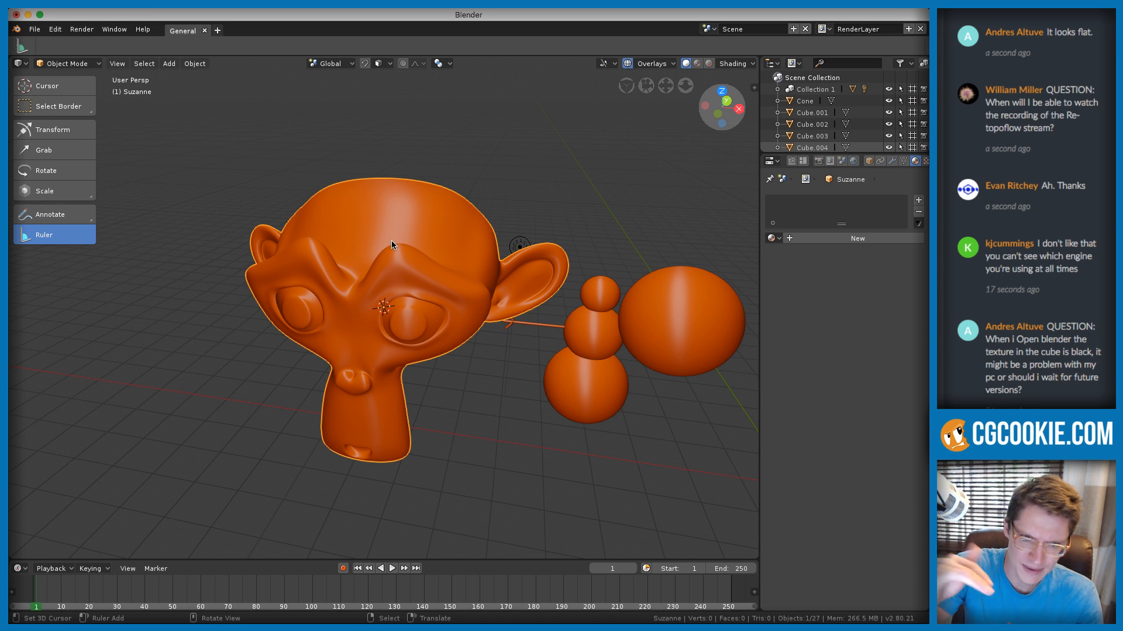
mouse_move(521, 328)
middle_mouse_down()
mouse_move(498, 315)
mouse_move(534, 336)
mouse_move(488, 336)
mouse_move(569, 356)
mouse_move(571, 407)
mouse_move(590, 375)
middle_mouse_up()
Toggle the Cavity shading option on and off again for the MatCap view
left_click(733, 63)
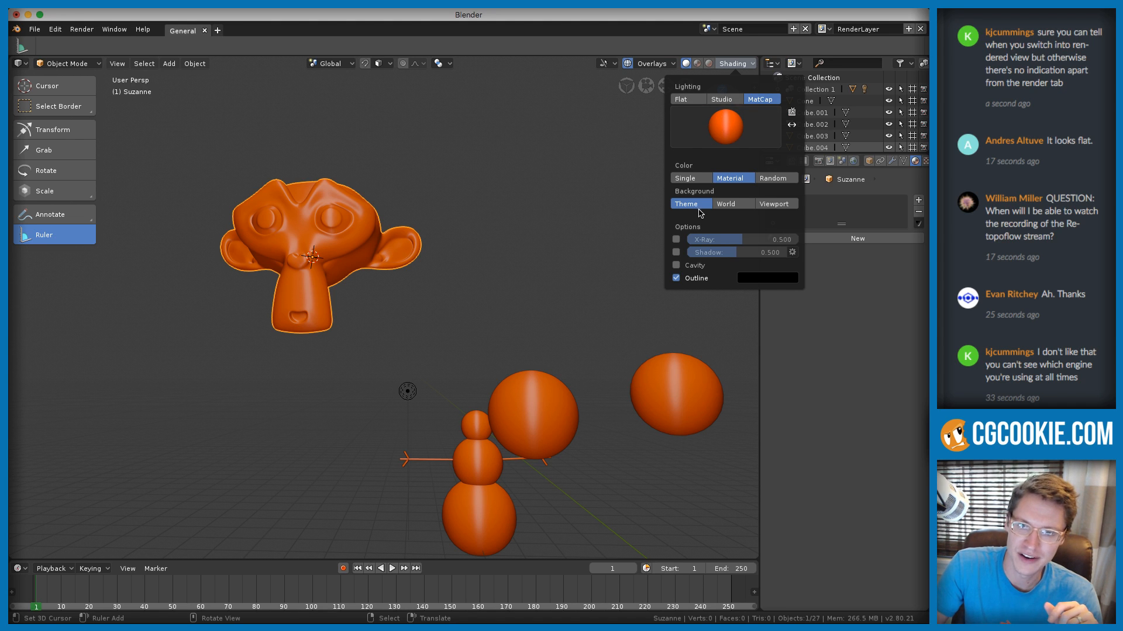
left_click(676, 266)
left_click(676, 266)
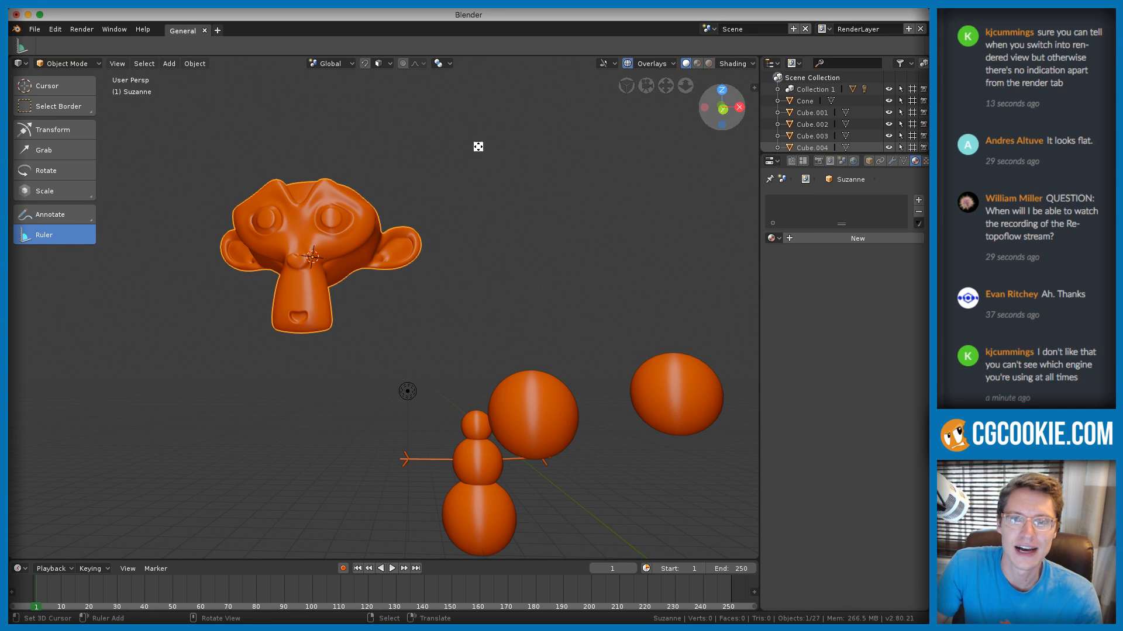
middle_click_drag(490, 163, 503, 170)
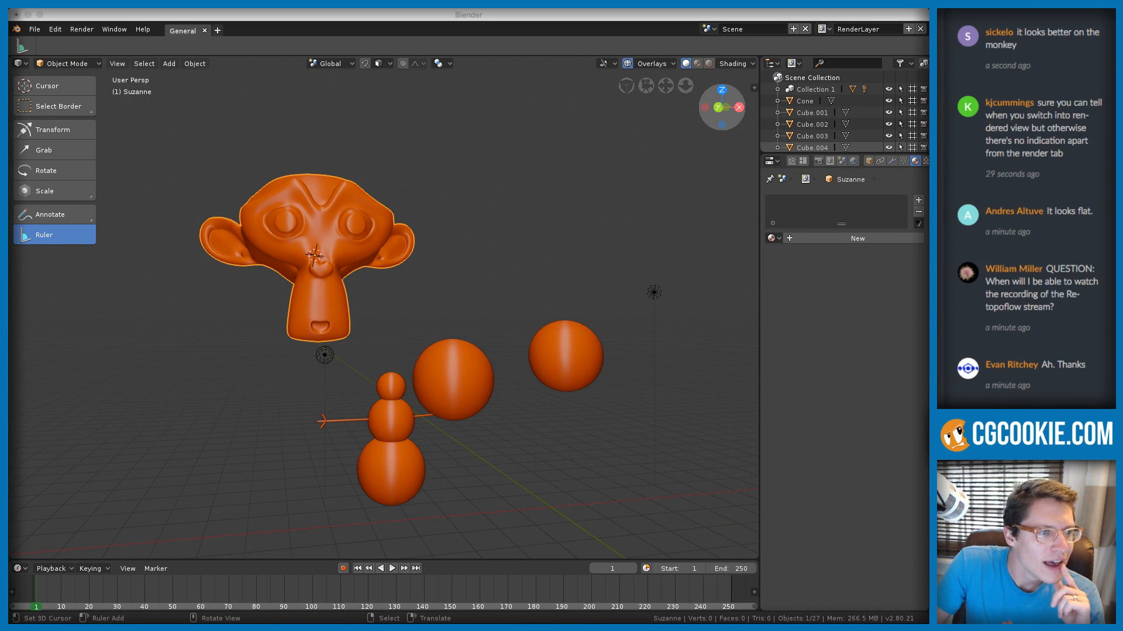
Find and highlight the chat question about when the Retopoflow stream recording can be watched
scroll(1052, 55, "down", 2)
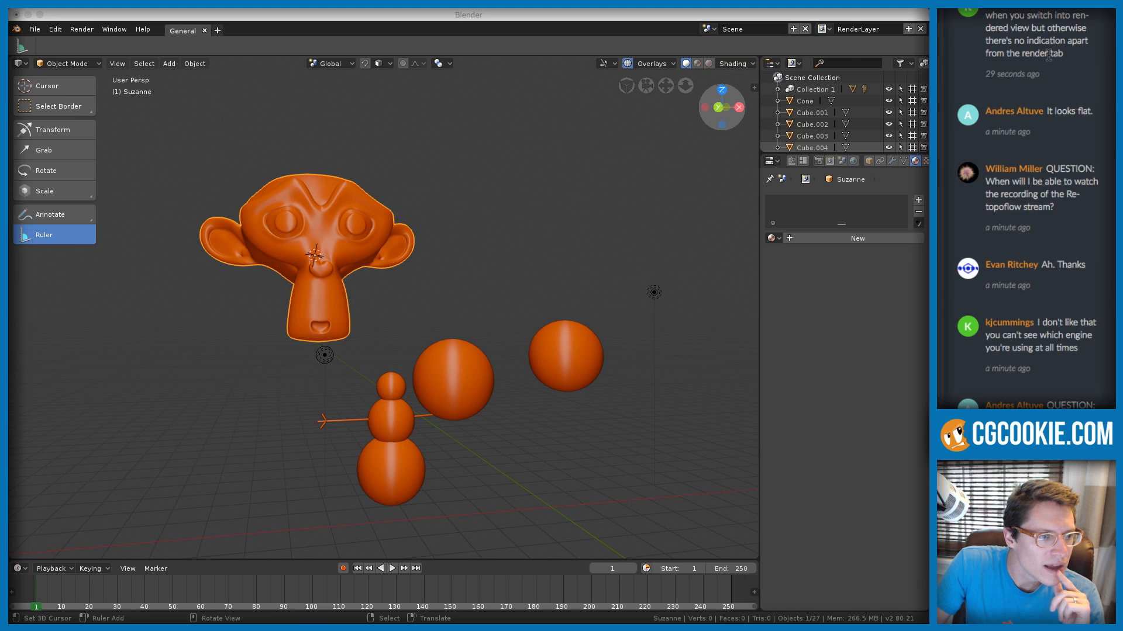
mouse_move(1054, 206)
left_mouse_down()
mouse_move(981, 203)
mouse_move(1056, 203)
left_mouse_up()
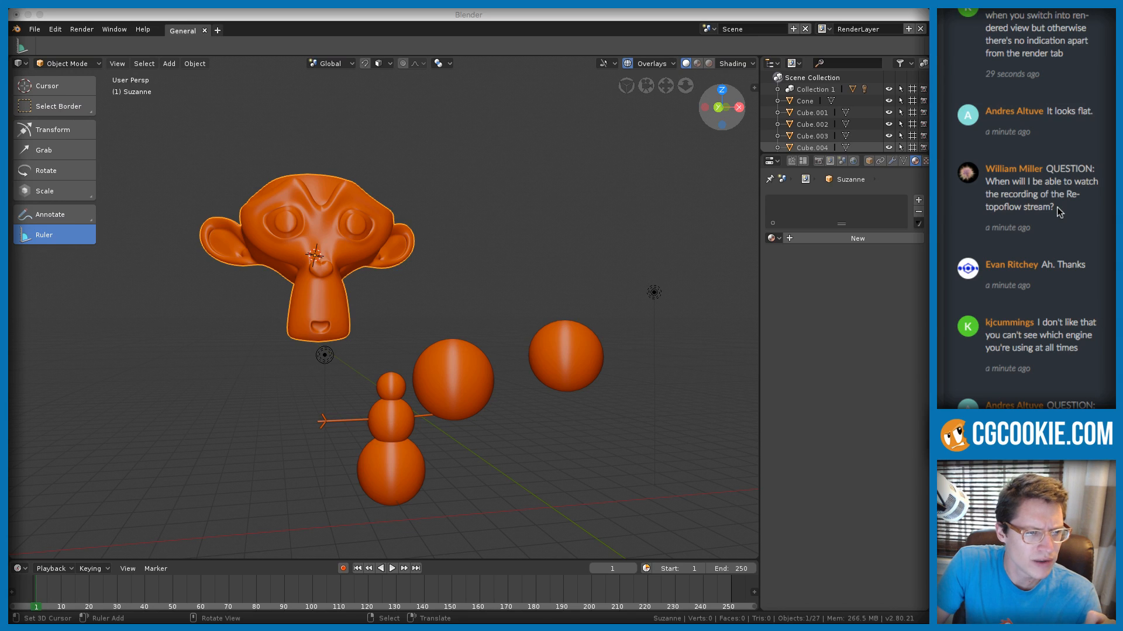
left_click_drag(1057, 208, 1046, 165)
left_click(1064, 202)
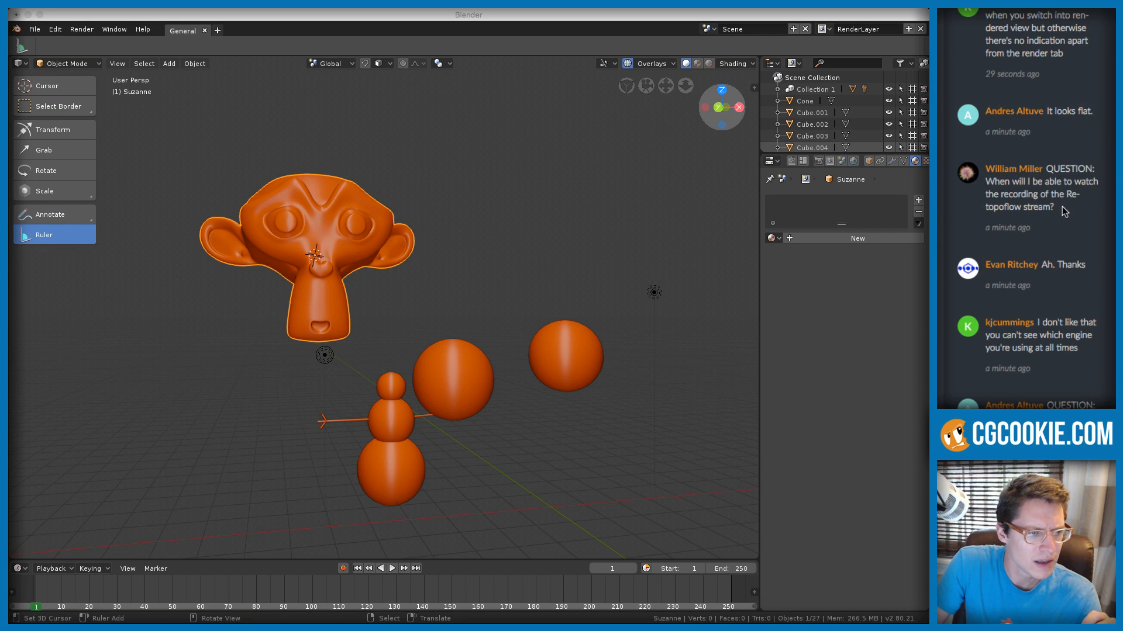
left_click_drag(1058, 277, 1047, 239)
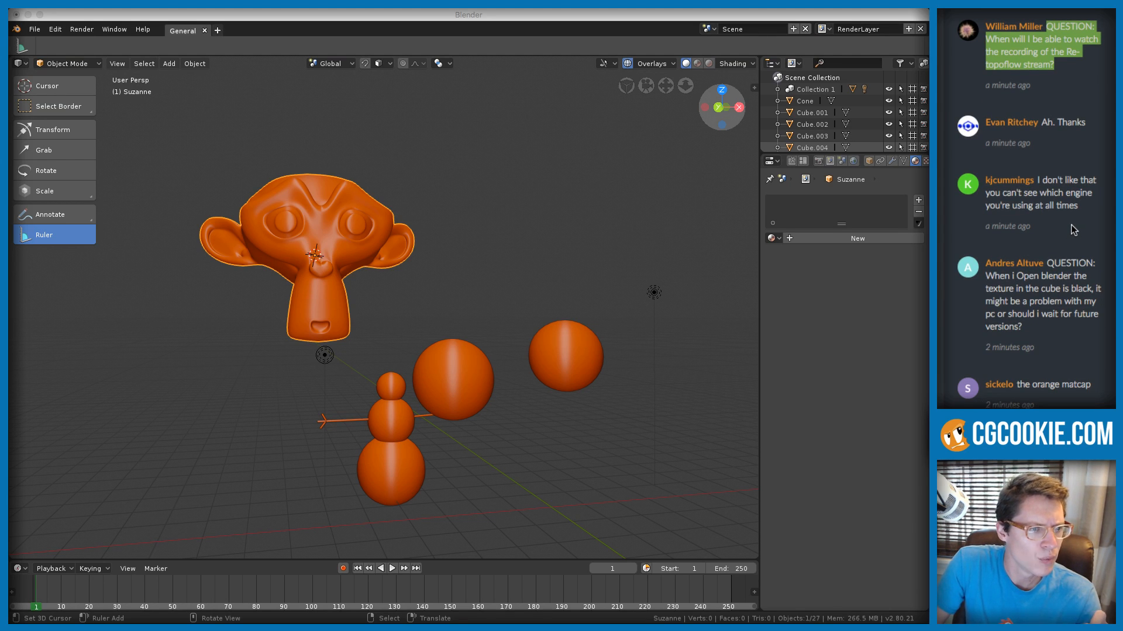
Highlight the chat question about the black cube texture, and read through the older and newest messages
left_click(1060, 318)
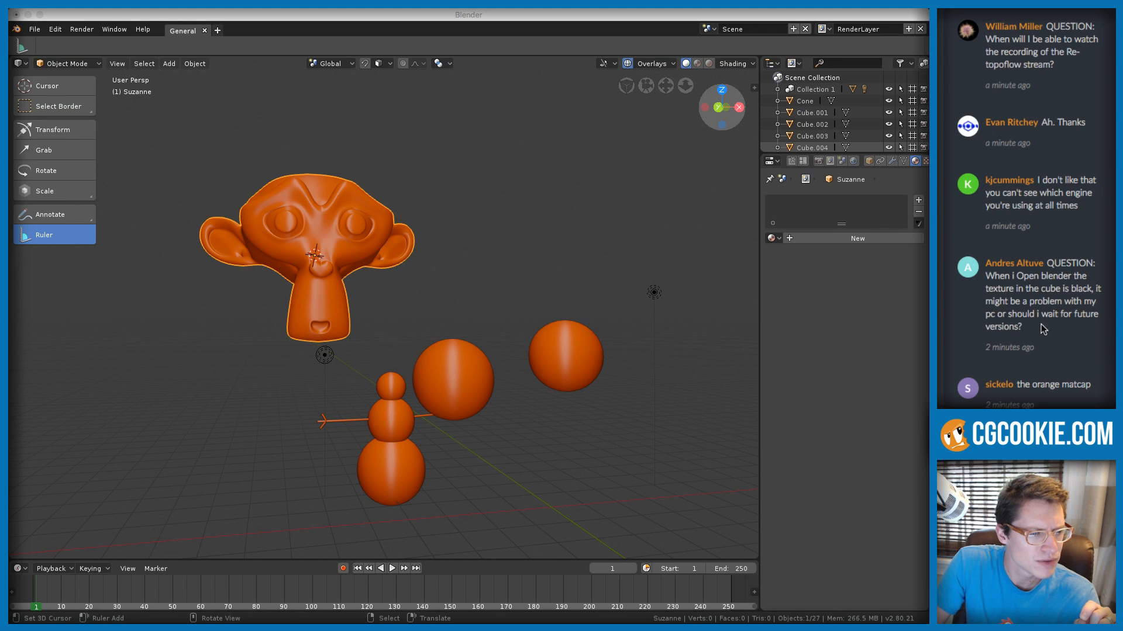
left_click_drag(1046, 331, 1049, 259)
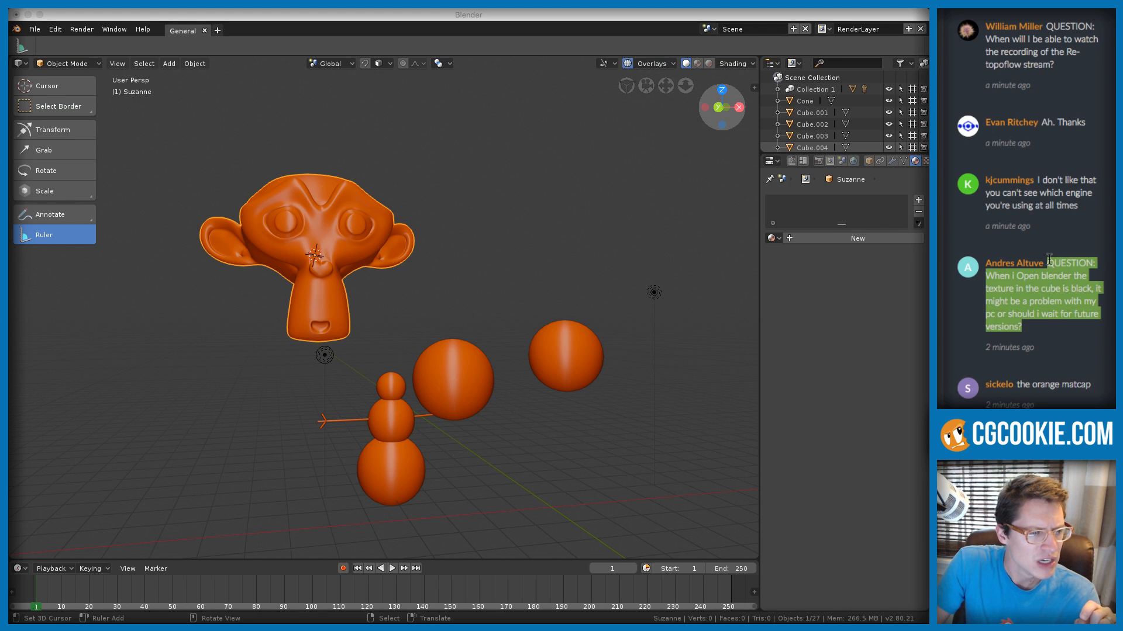
left_click(1061, 328)
scroll(1061, 328, "down", 11)
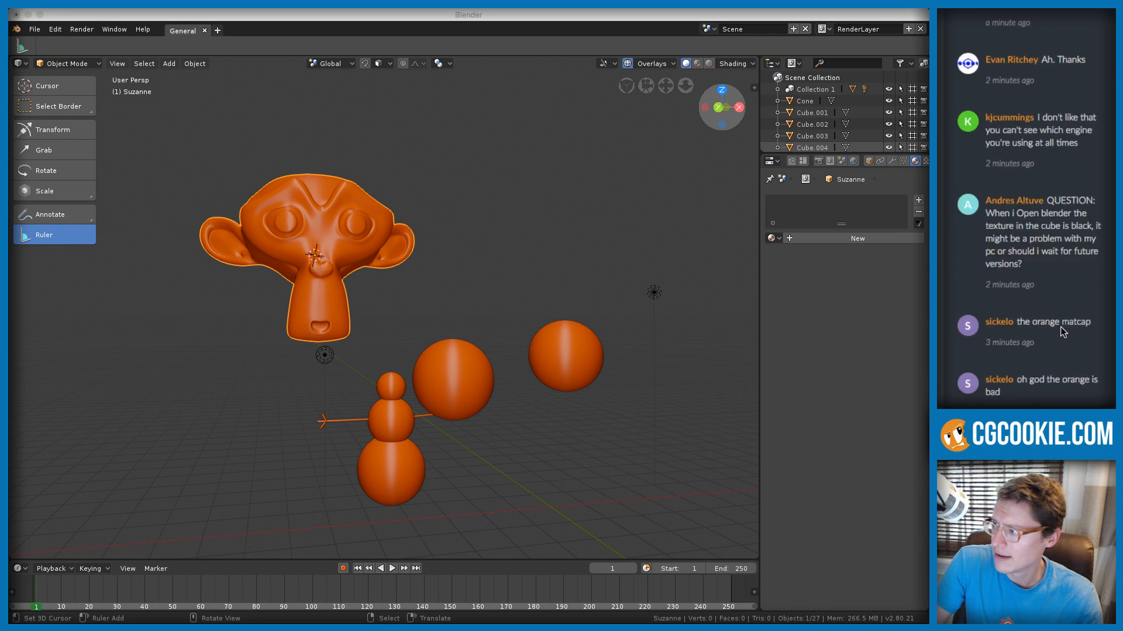
scroll(1061, 328, "up", 14)
scroll(1063, 331, "up", 5)
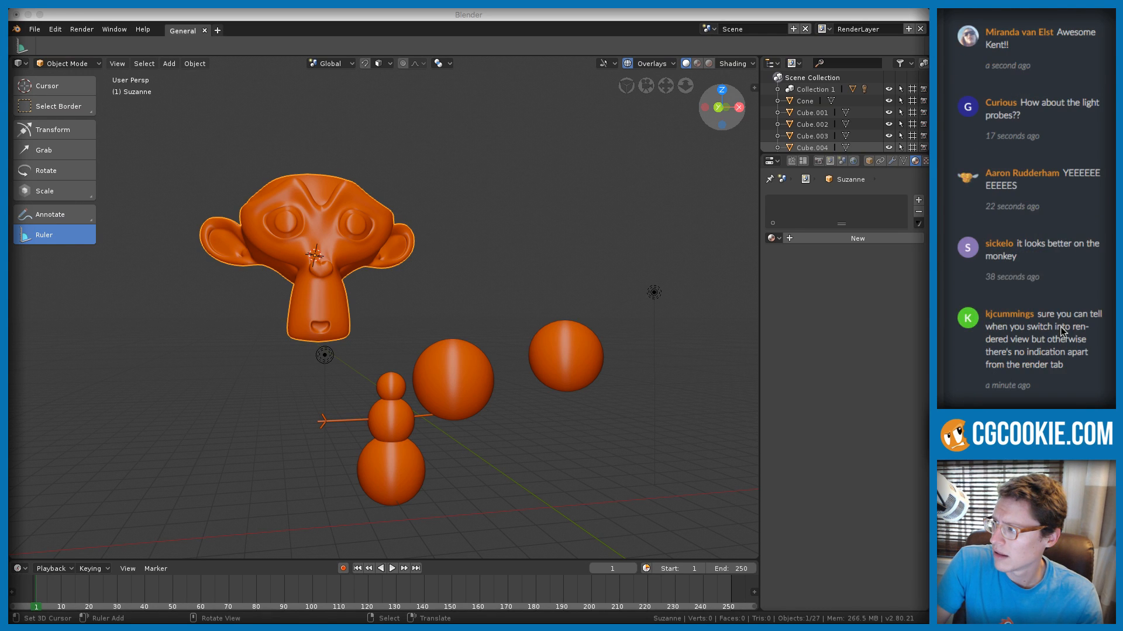
scroll(1062, 332, "down", 1)
scroll(1063, 332, "down", 1)
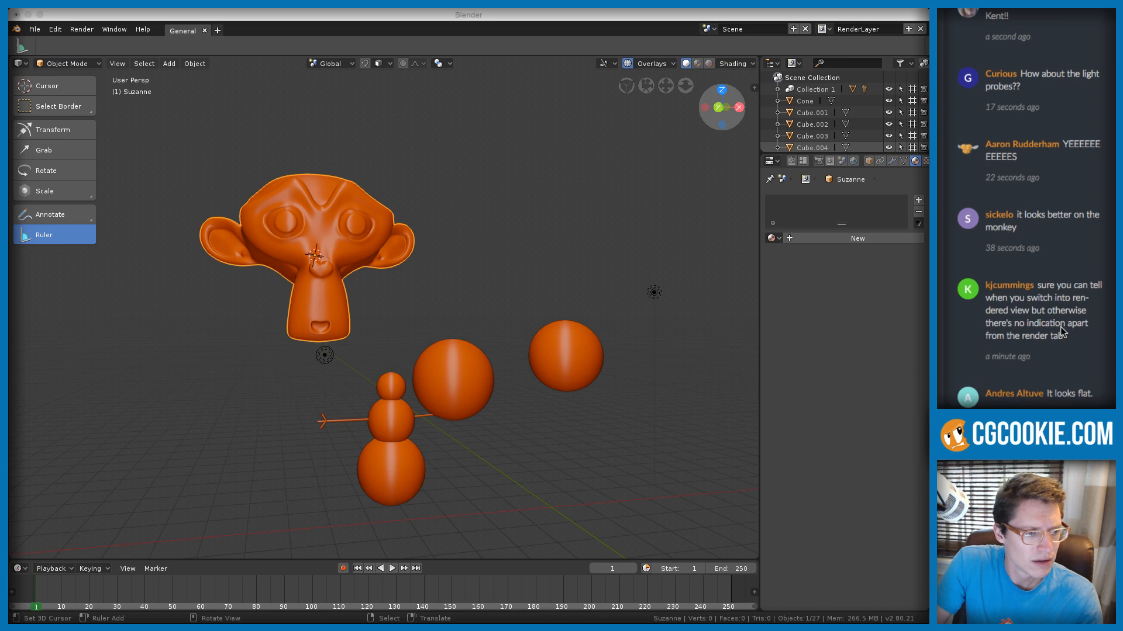
Clear the highlight from the black cube texture question, then examine the surrounding, older and newest chat messages
scroll(1026, 209, "down", 4)
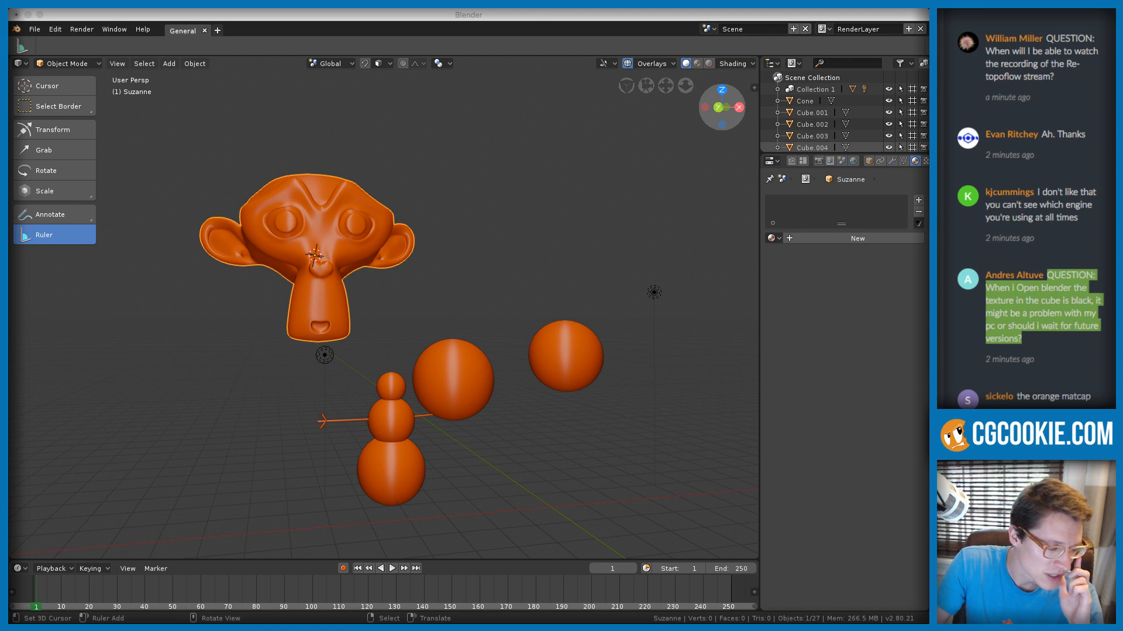
left_click(1068, 342)
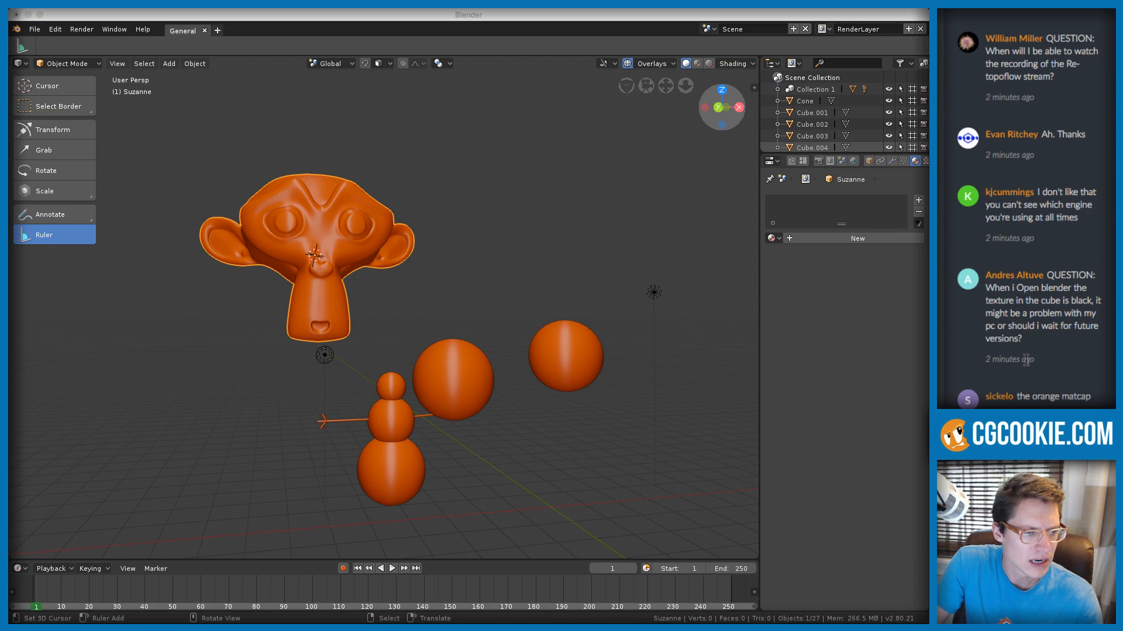
scroll(1025, 360, "down", 3)
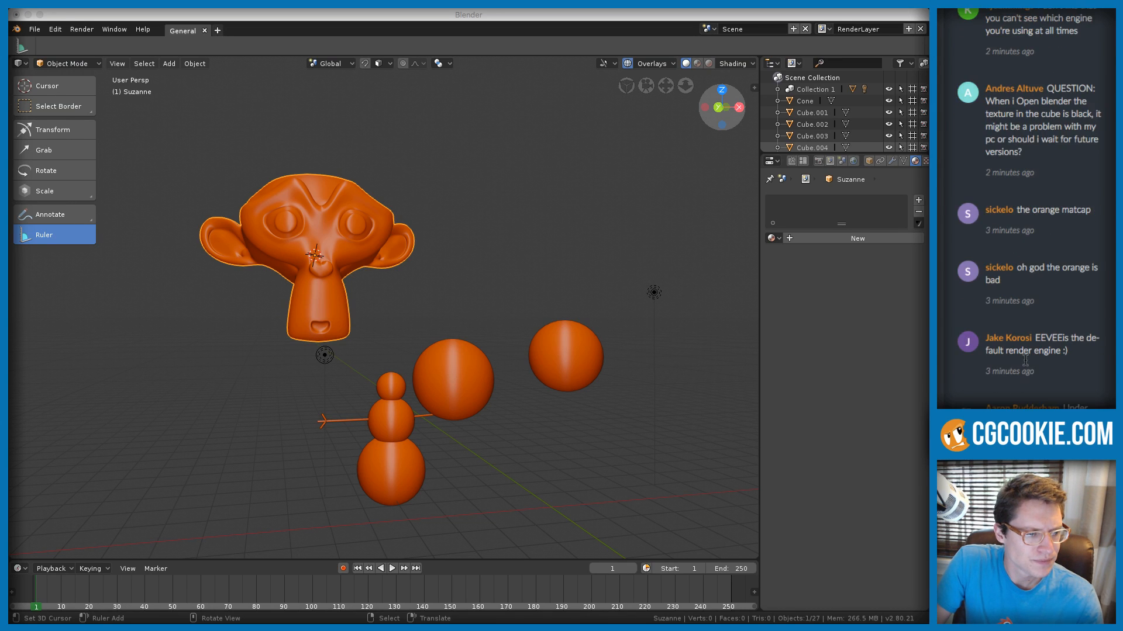
scroll(1026, 359, "down", 4)
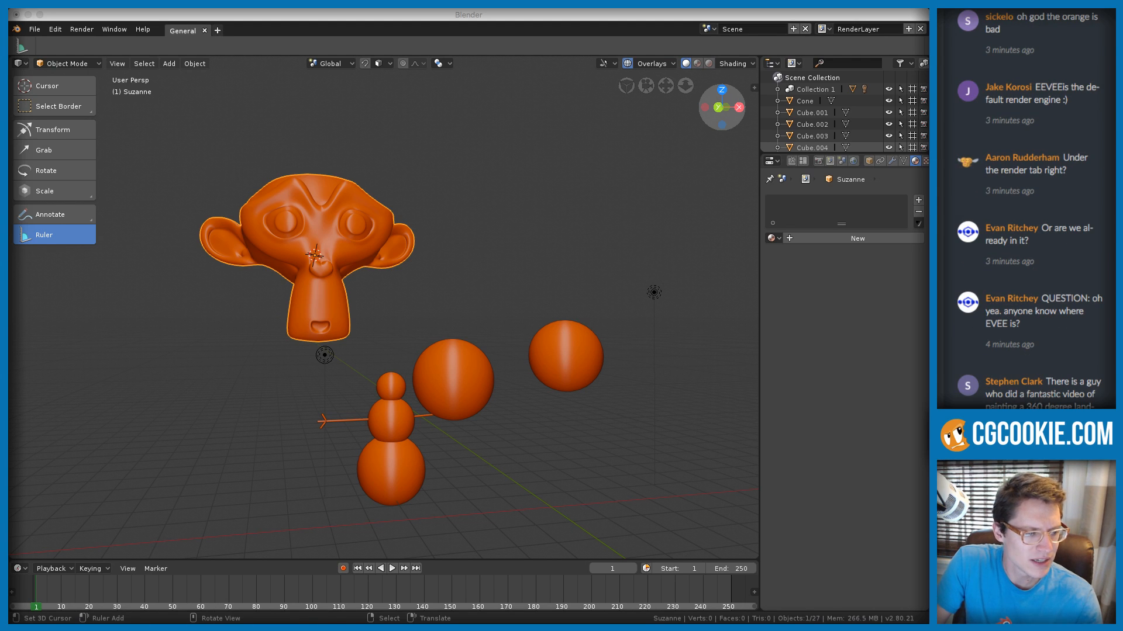
scroll(1030, 215, "up", 10)
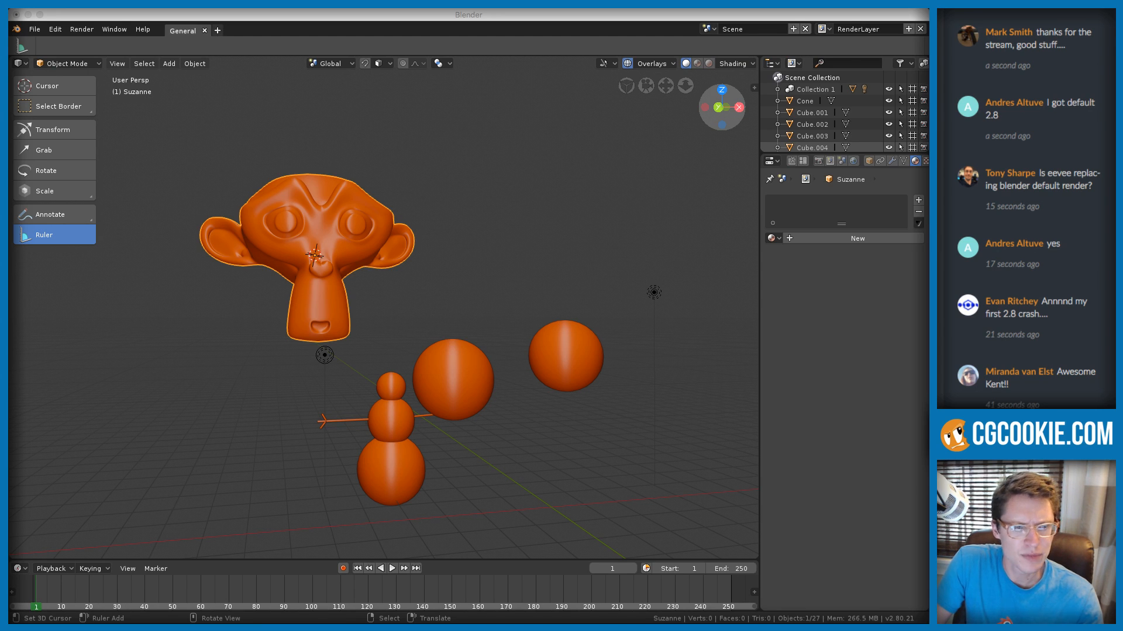
mouse_move(461, 222)
middle_mouse_down()
mouse_move(479, 210)
mouse_move(464, 218)
middle_mouse_up()
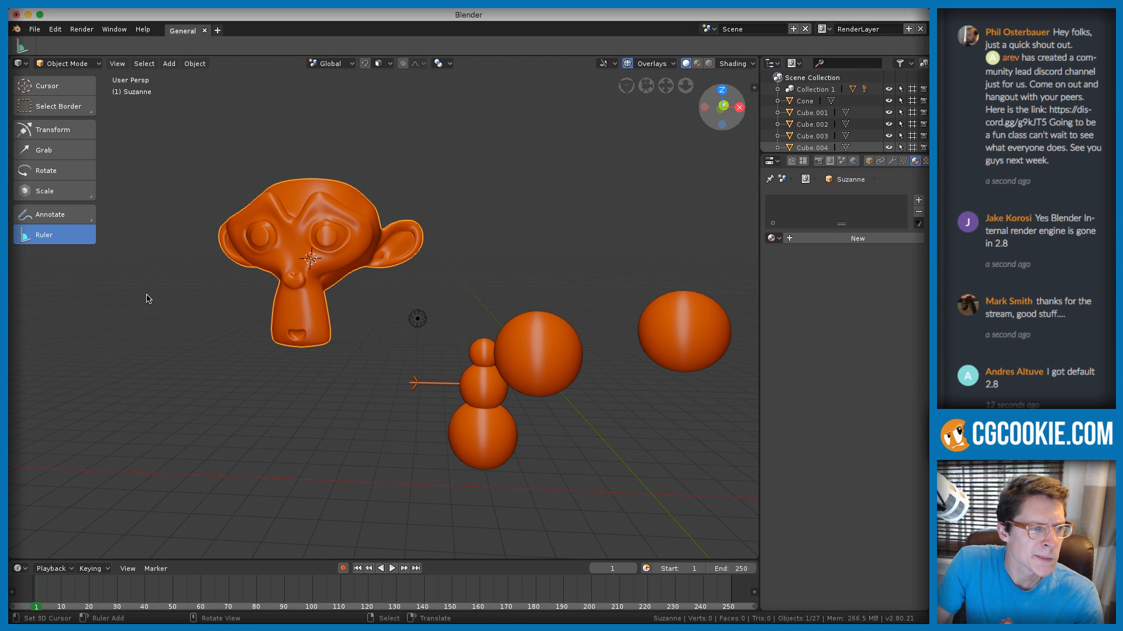
scroll(1060, 195, "down", 2)
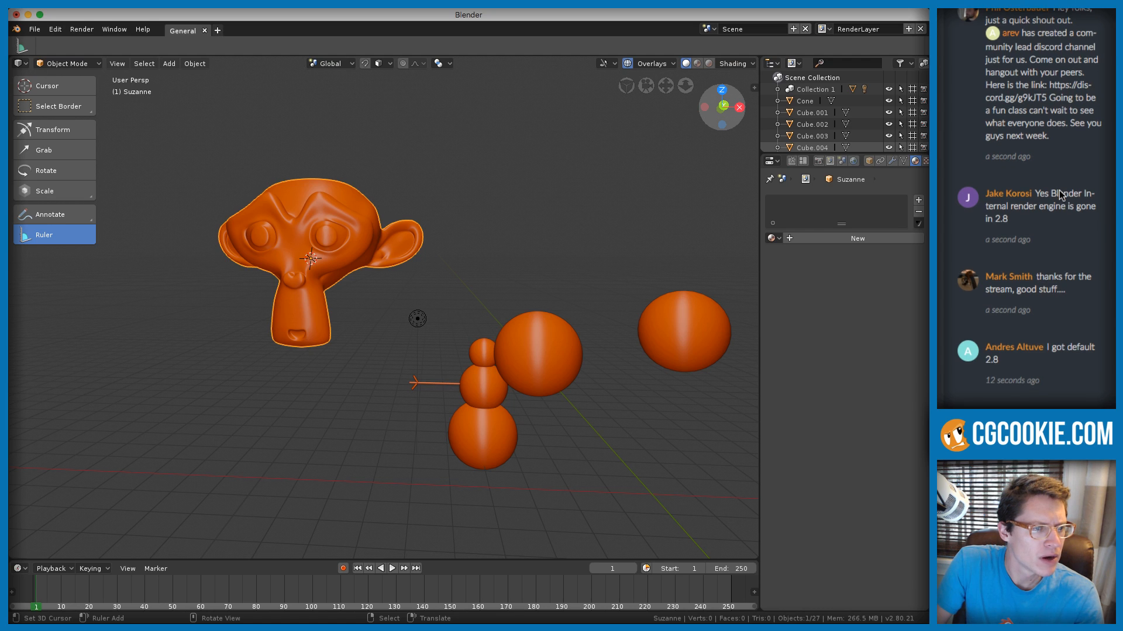
scroll(1060, 195, "down", 2)
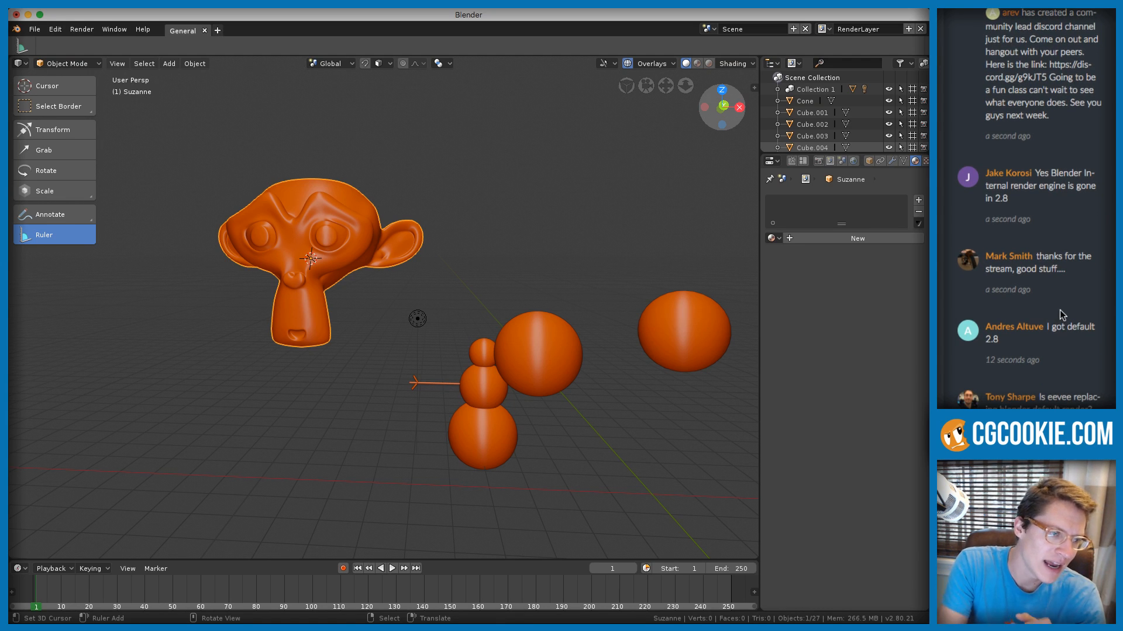
scroll(1062, 314, "up", 4)
scroll(1060, 310, "up", 3)
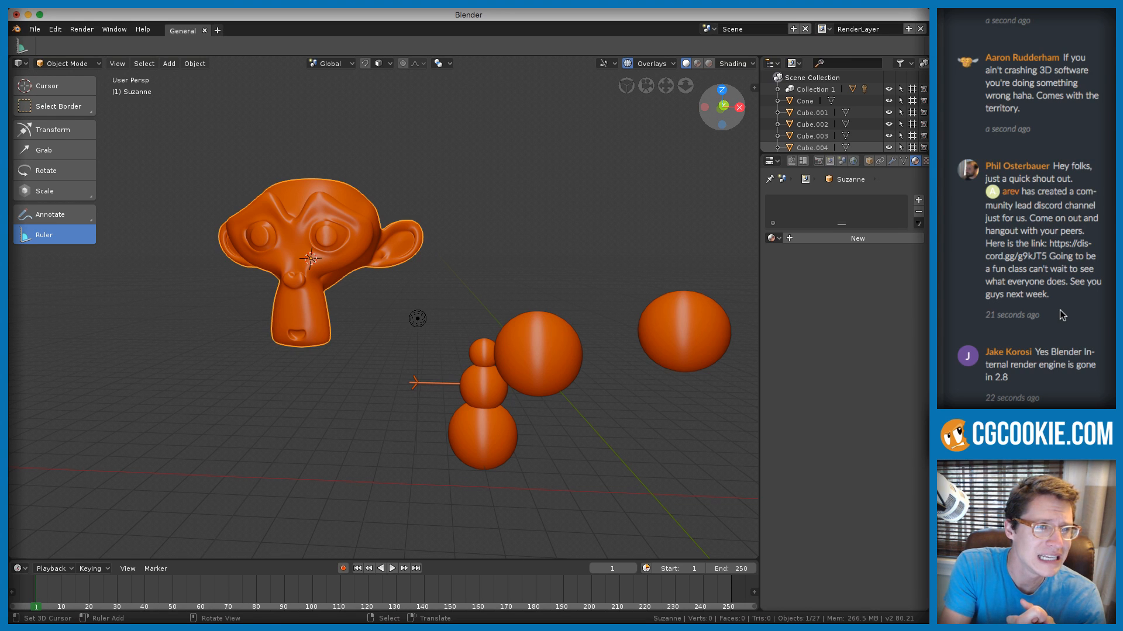
In the system user preferences, switch the Cycles Compute Device to OpenCL and back to None, and close the preferences
key("ctrl+alt+u")
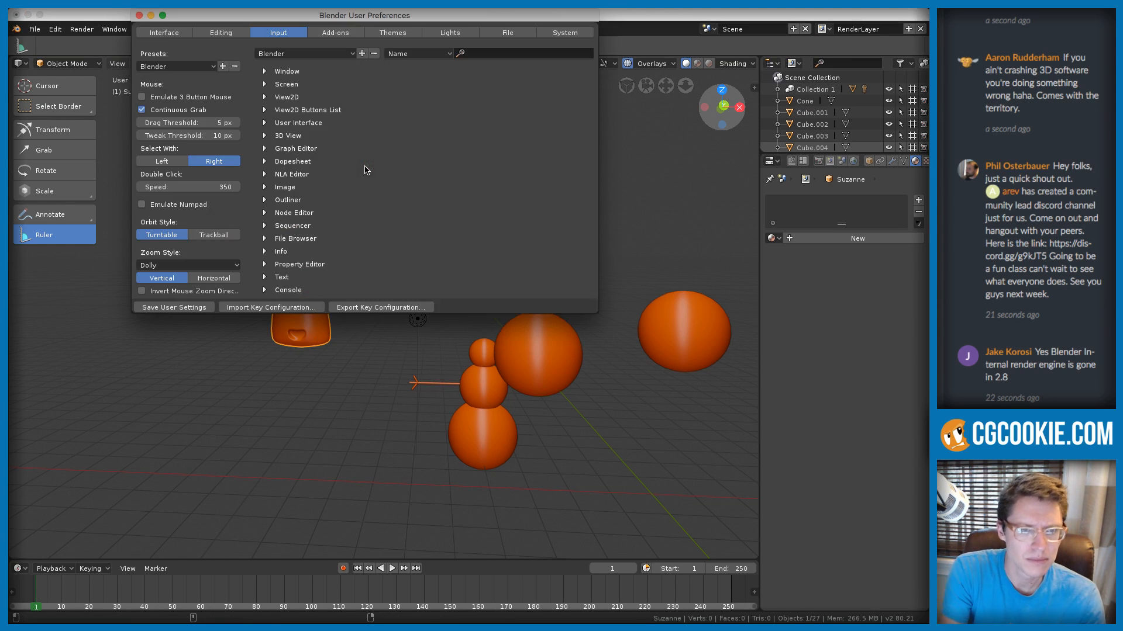
left_click_drag(237, 14, 224, 111)
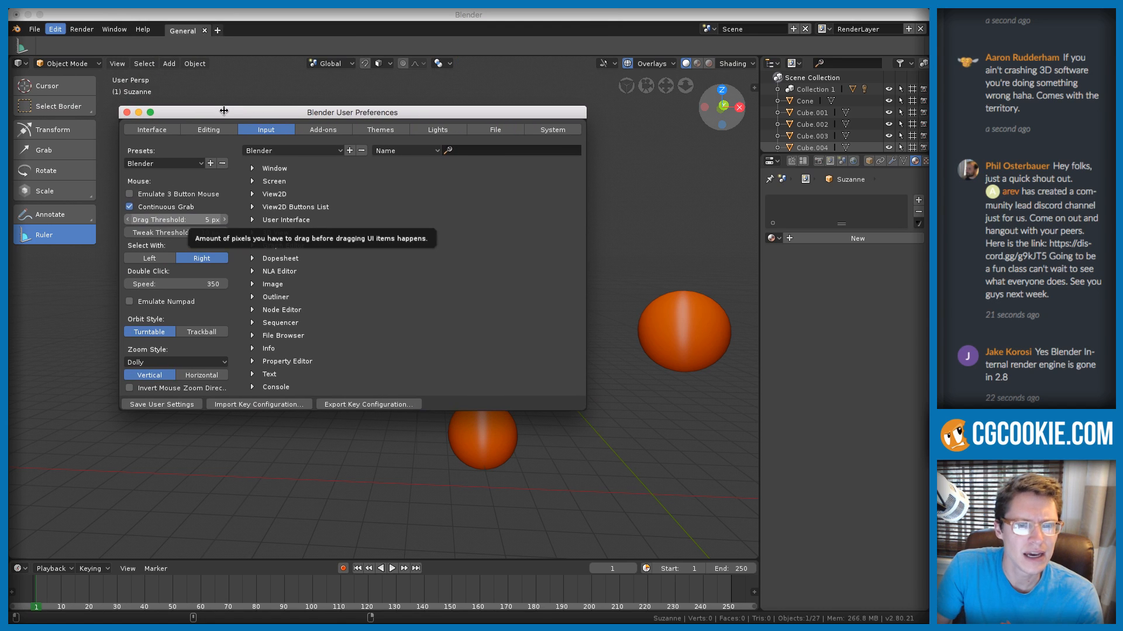
left_click(554, 130)
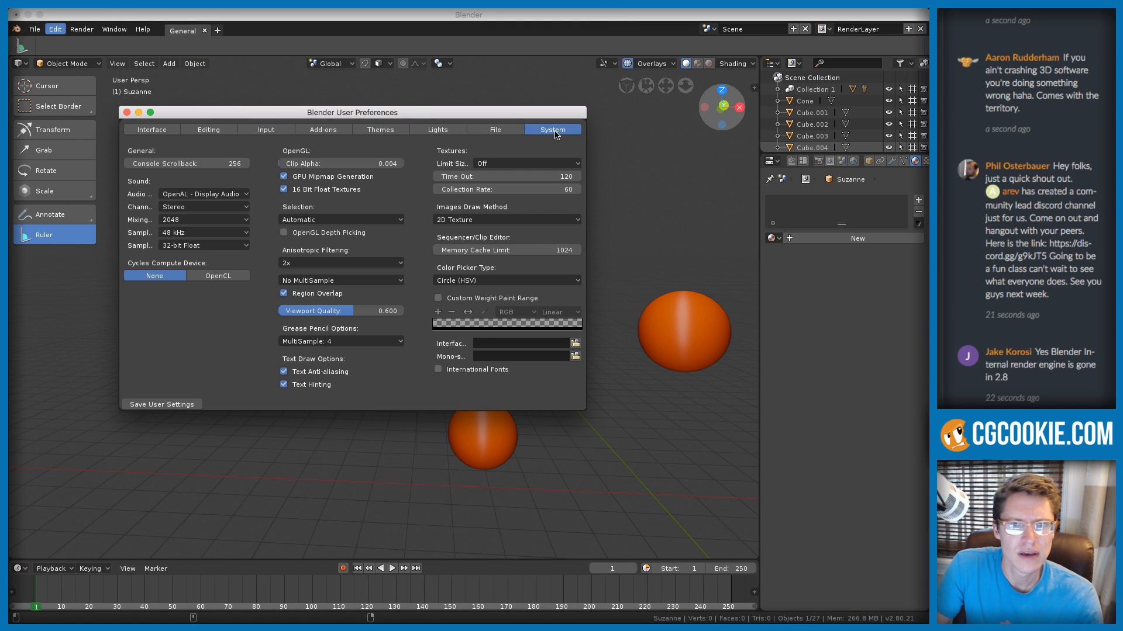
left_click(226, 278)
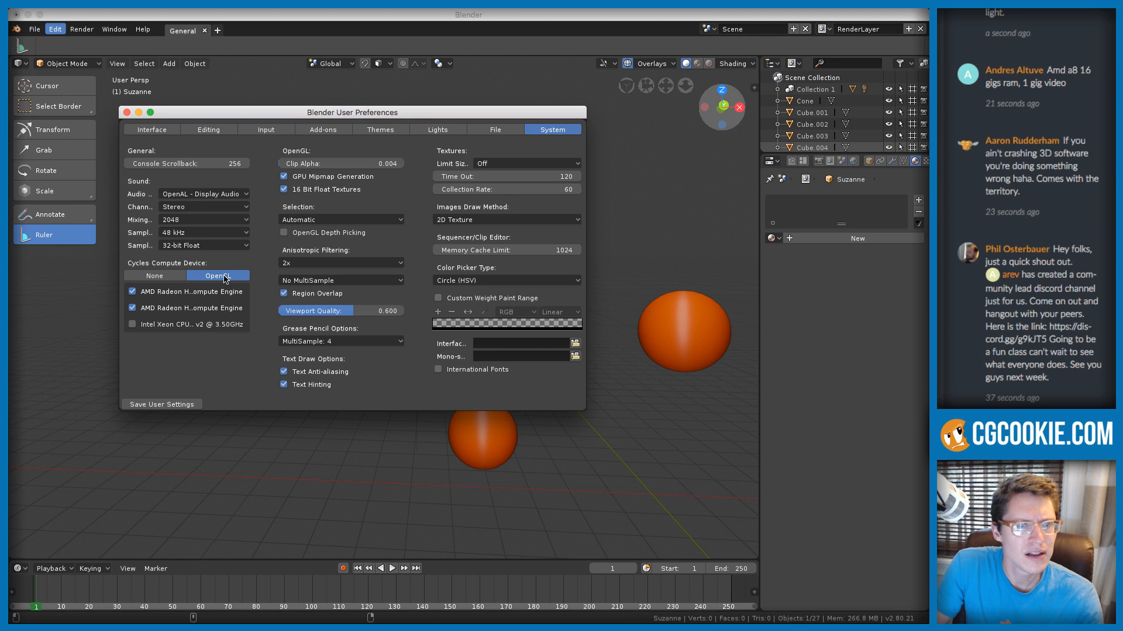
left_click(175, 278)
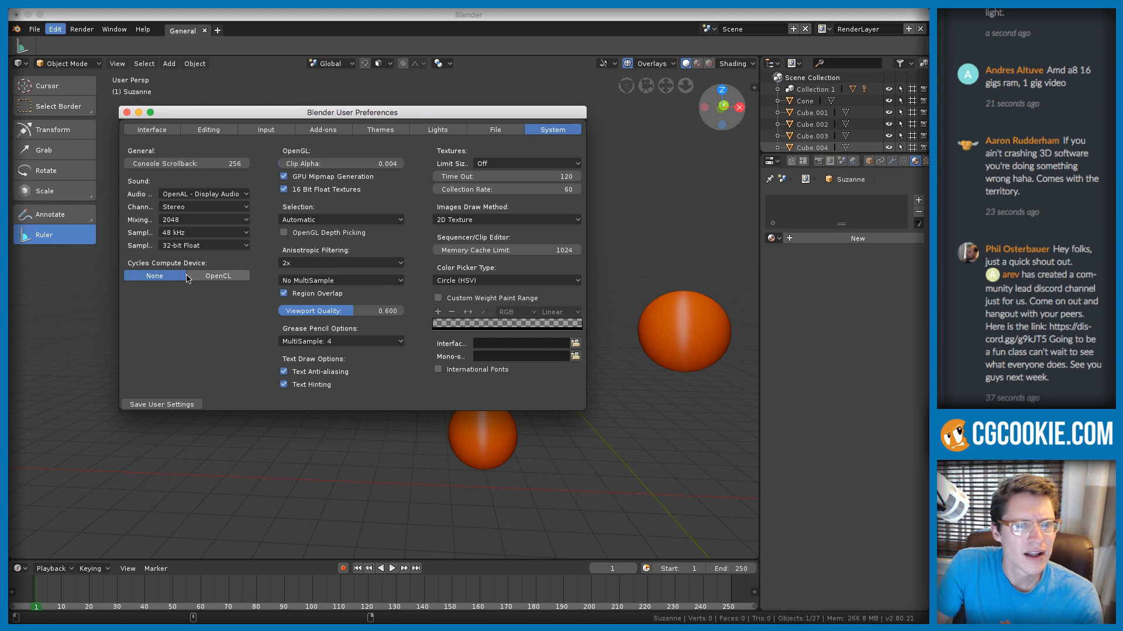
left_click_drag(187, 113, 184, 130)
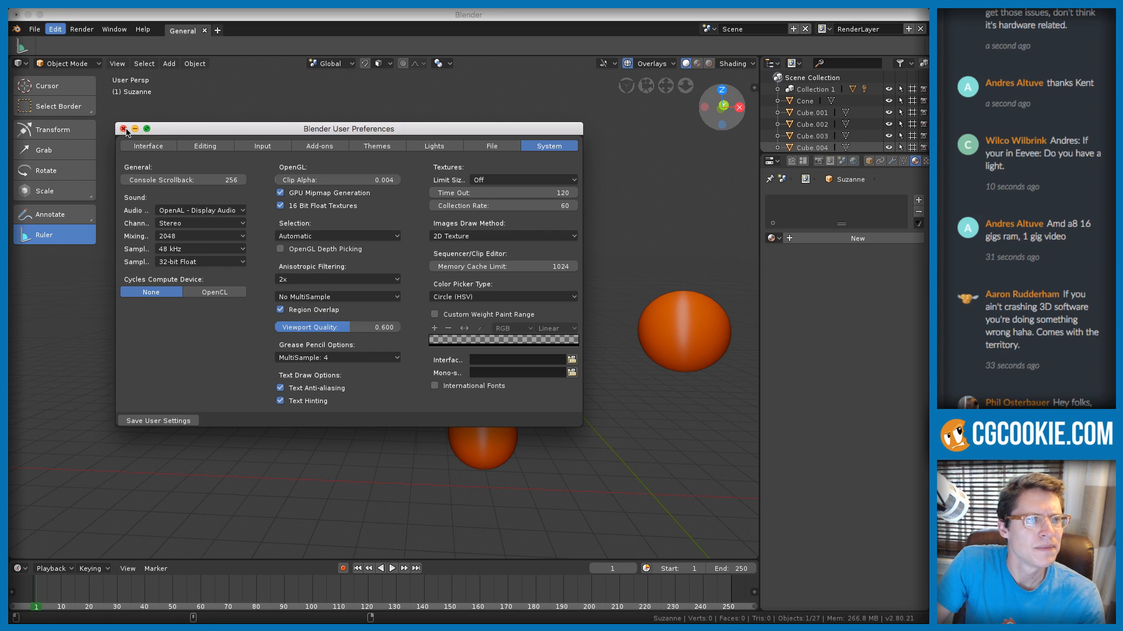
left_click(122, 129)
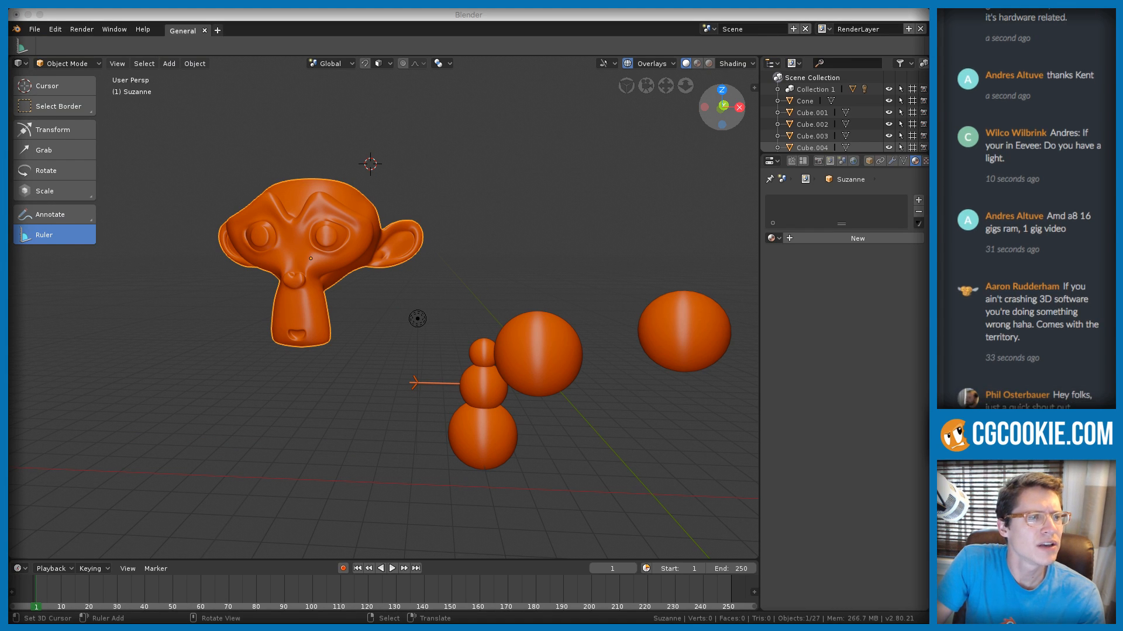
Load the factory settings to get the default cube scene
left_click(455, 111)
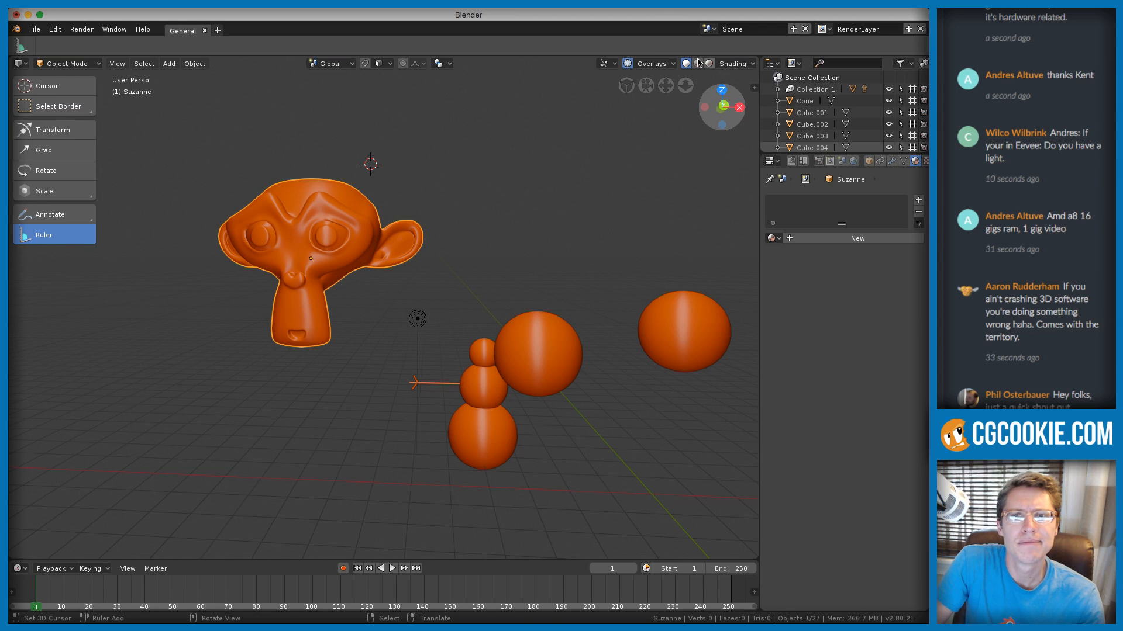
left_click(35, 29)
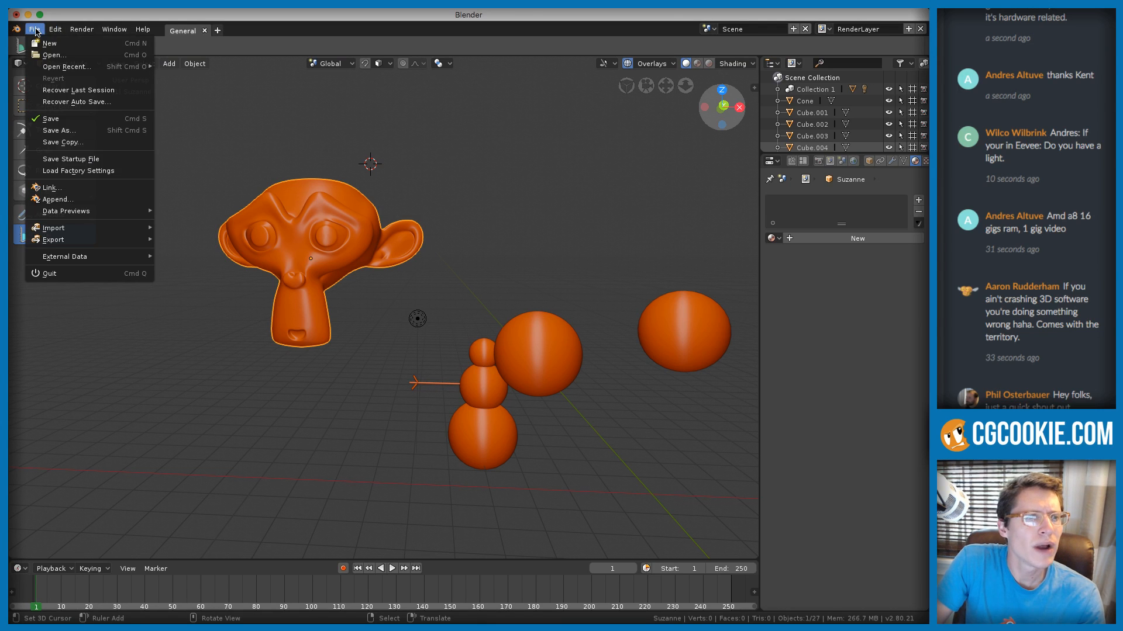
left_click(73, 171)
left_click(73, 171)
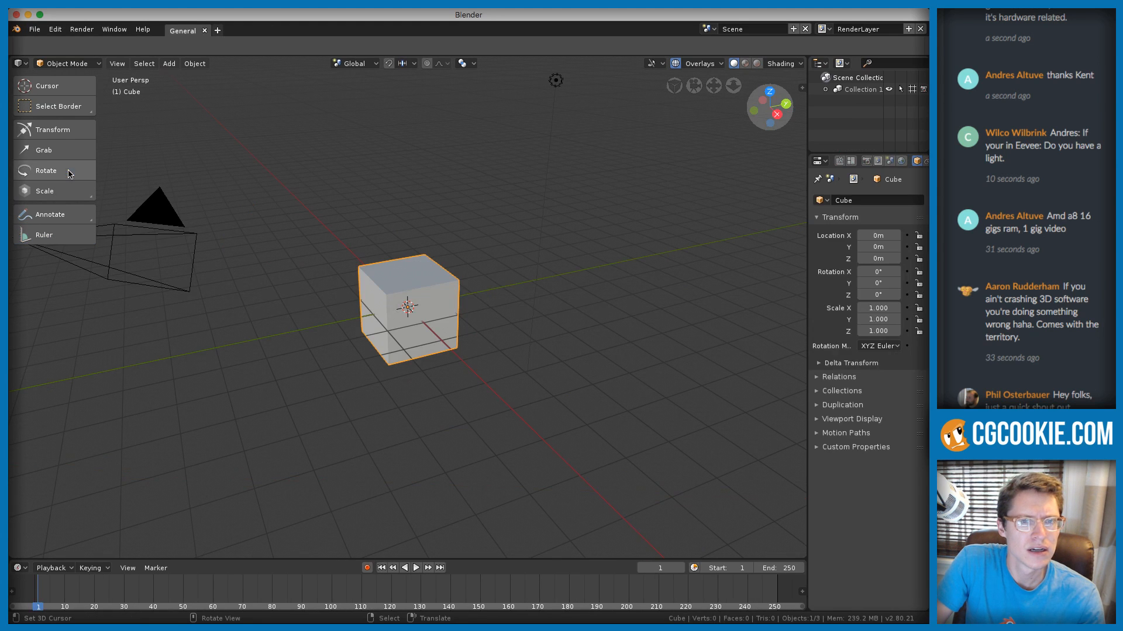